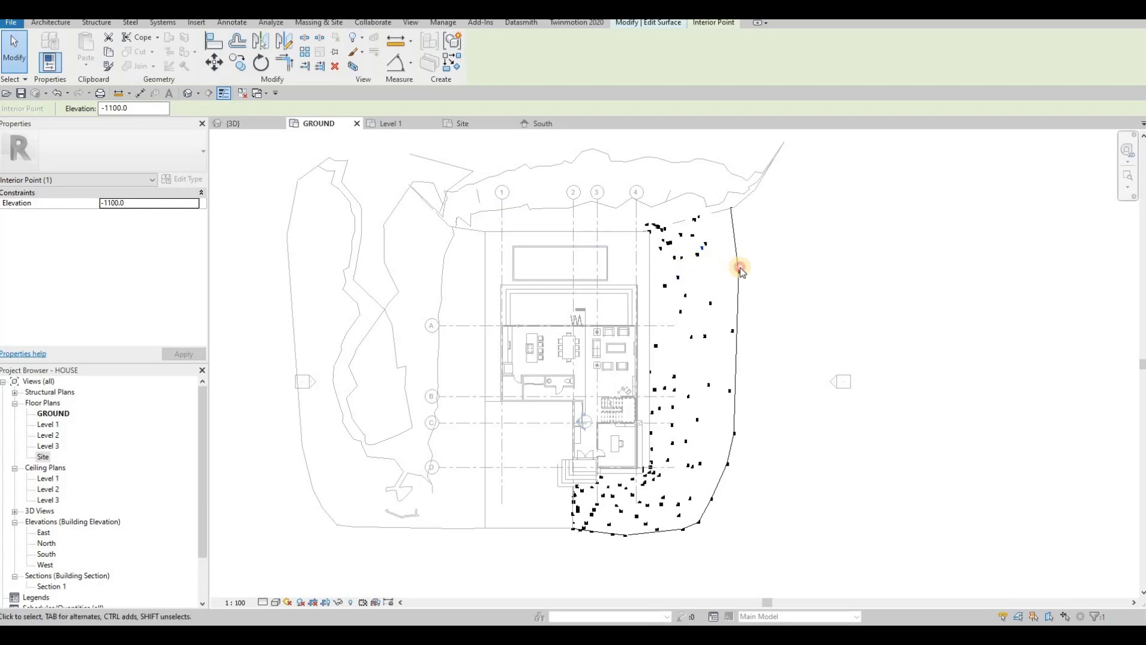
Step: Check a boundary point's elevation, then resume placing topography points at -600
key("Escape")
left_click(740, 272)
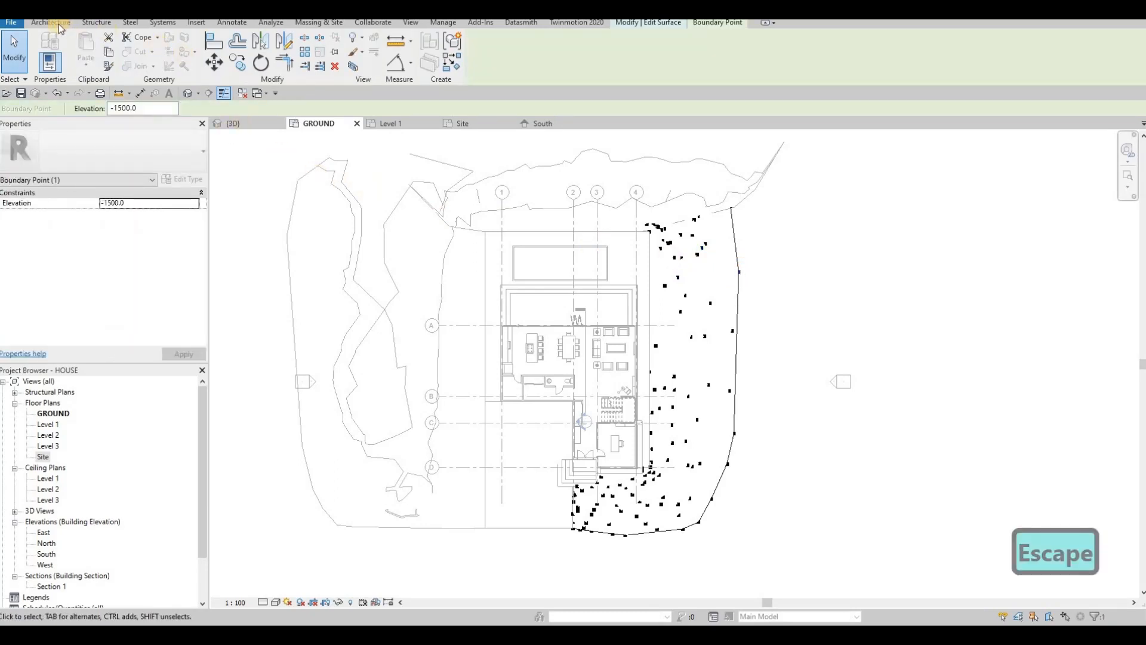
left_click(653, 25)
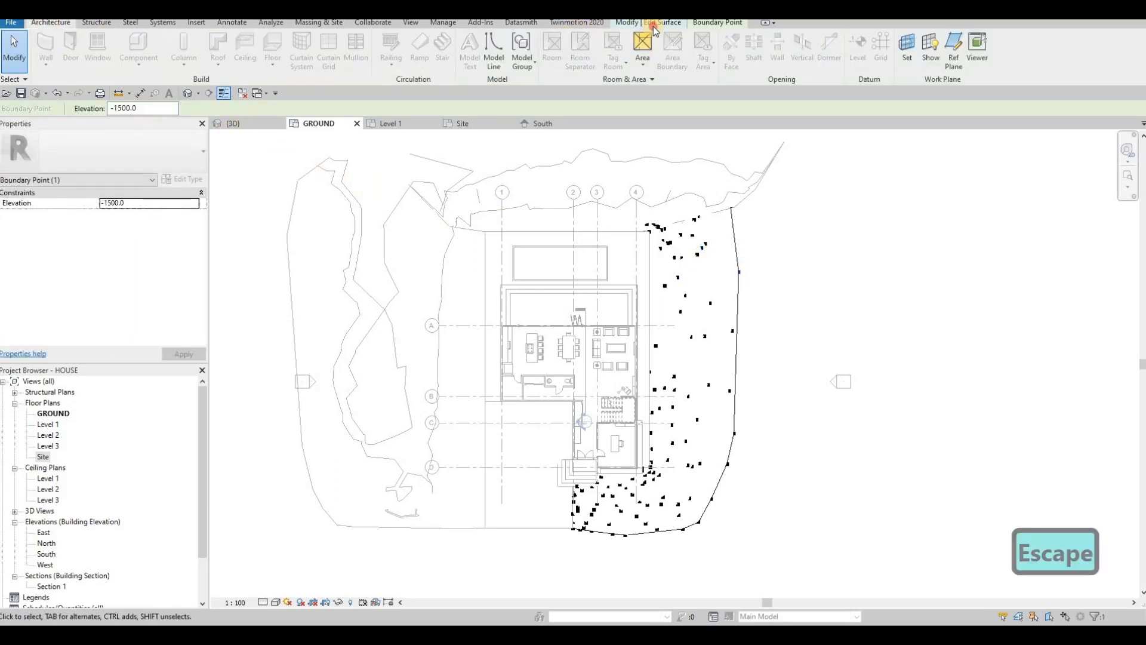
left_click(510, 51)
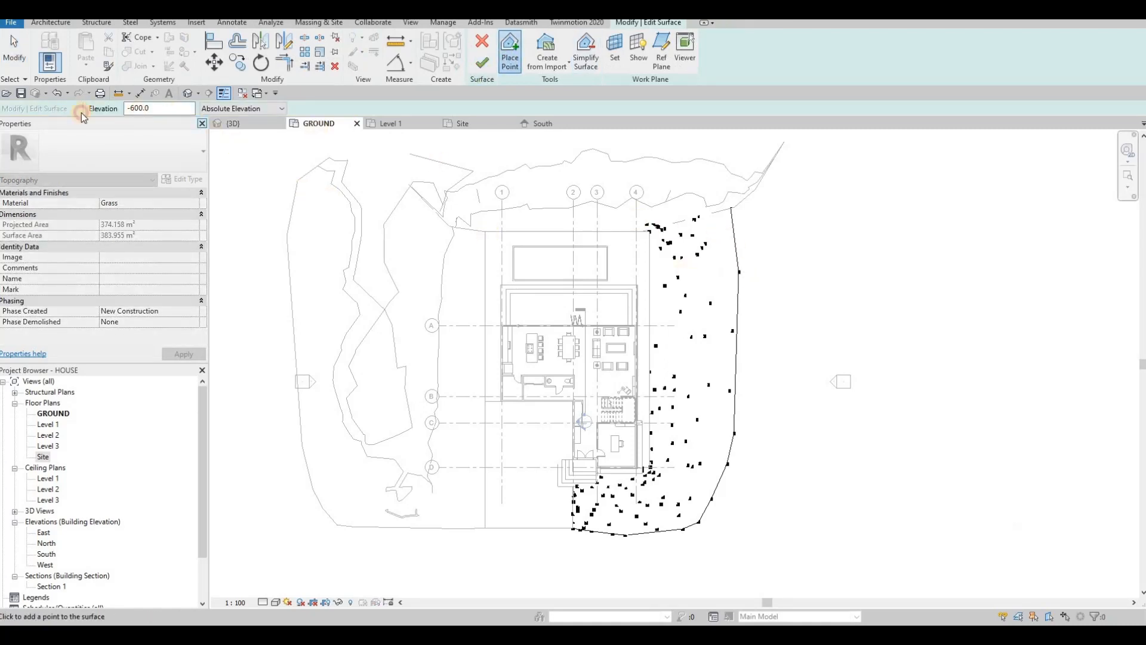
Step: Add -1100 topography points beyond the right edge and lower-right boundary
left_click_drag(158, 110, 81, 112)
type("-1100")
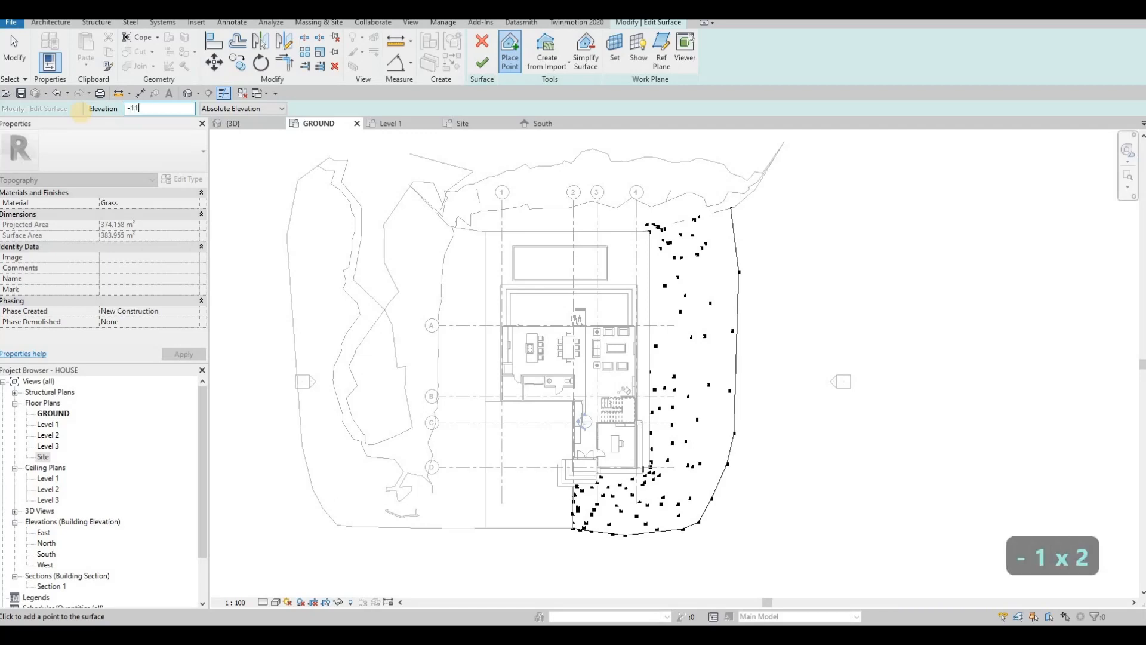
left_click(749, 222)
left_click(751, 266)
left_click(752, 308)
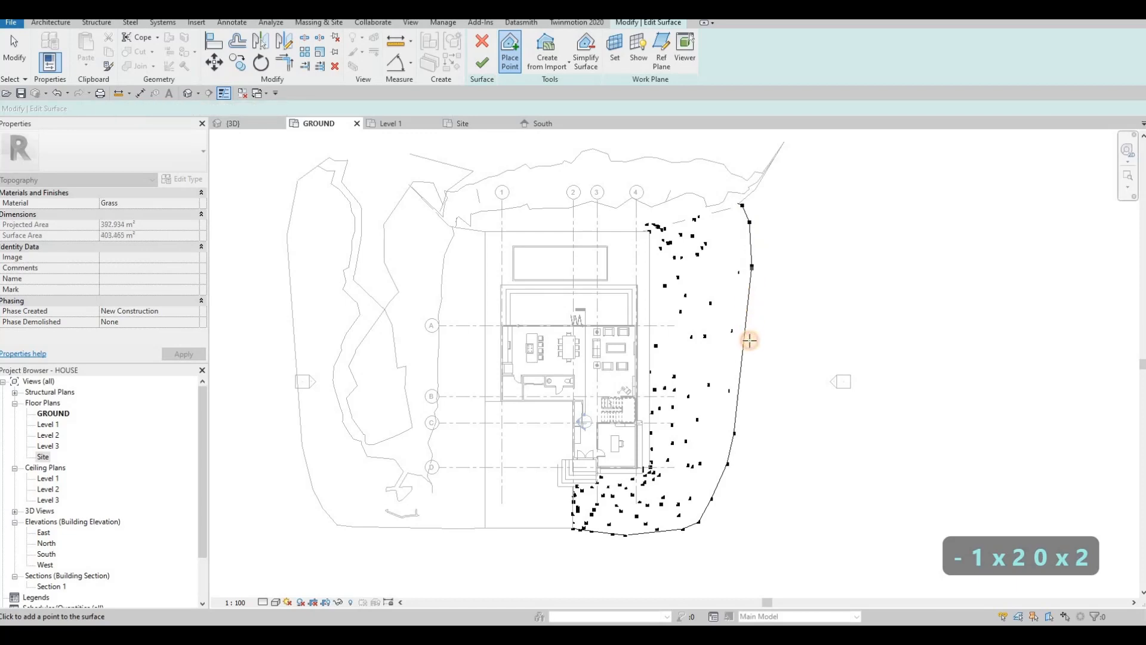
left_click(746, 370)
left_click(746, 423)
left_click(742, 439)
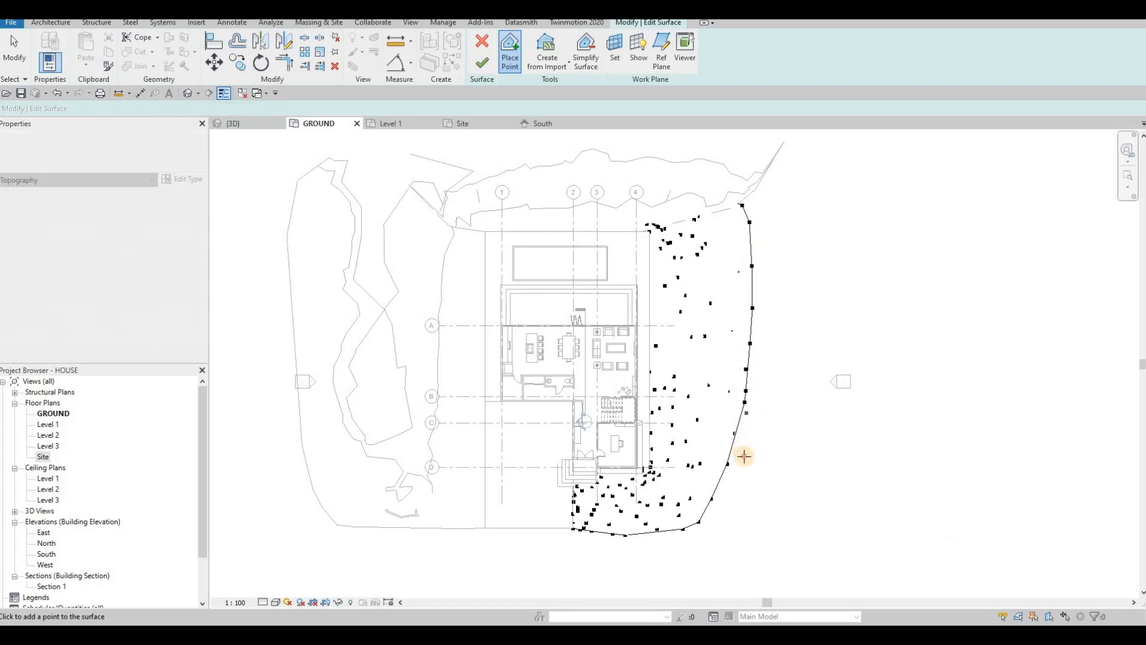
left_click(748, 475)
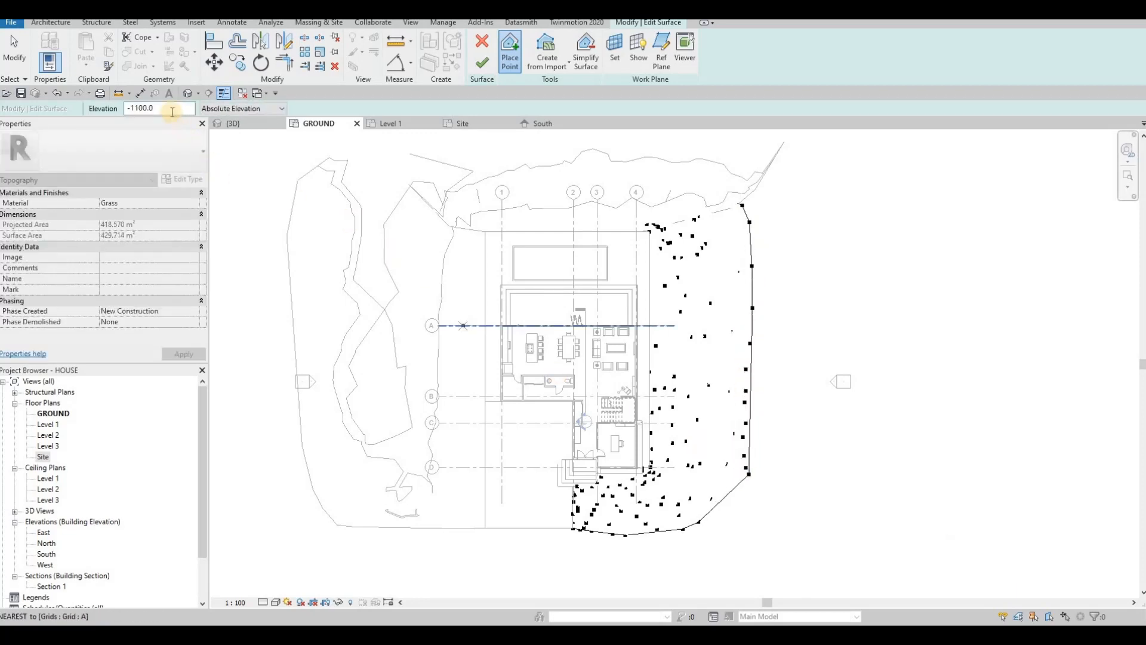
left_click(721, 522)
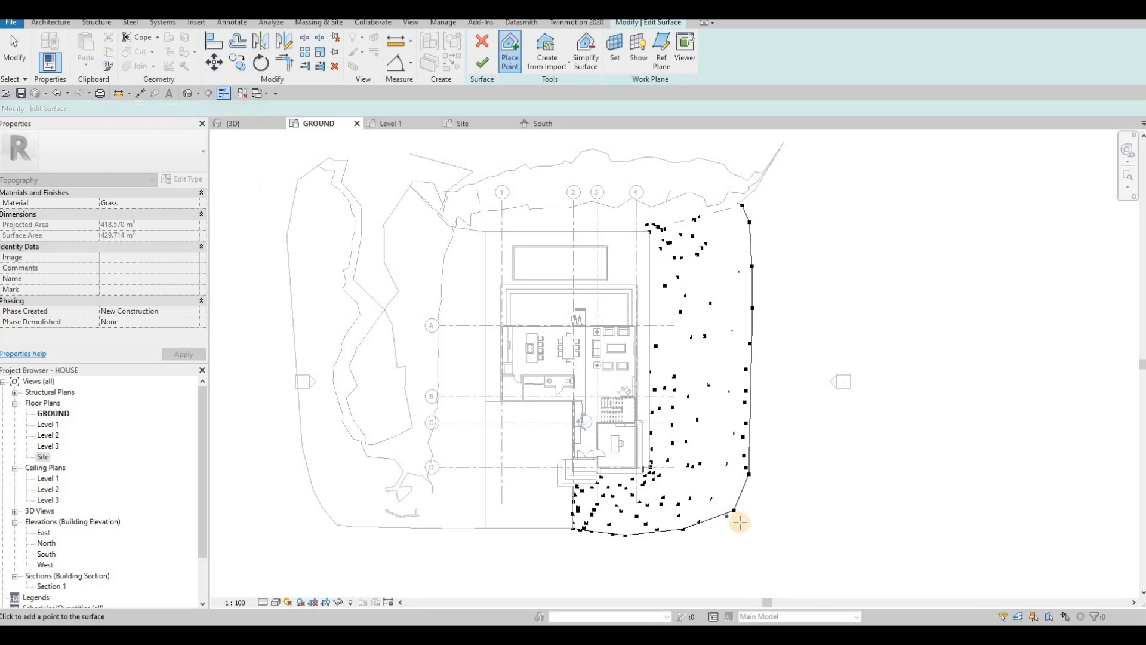
left_click(740, 522)
left_click(749, 497)
Step: Add -800 points down the right side to the lower-right corner
left_click_drag(160, 110, 100, 114)
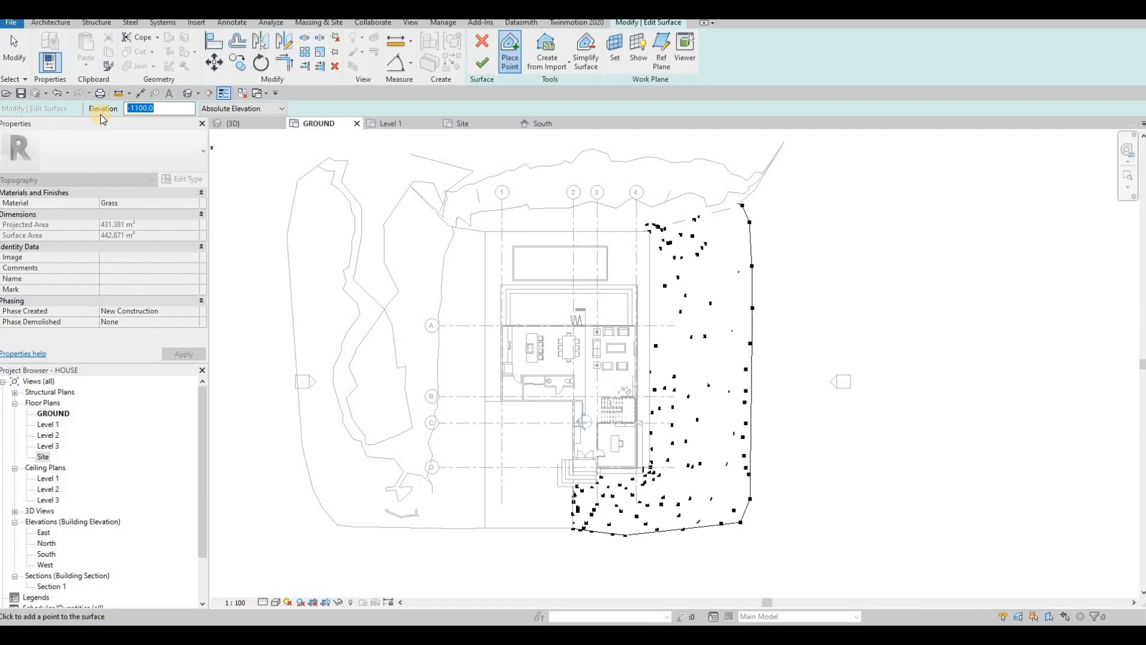
type("-800")
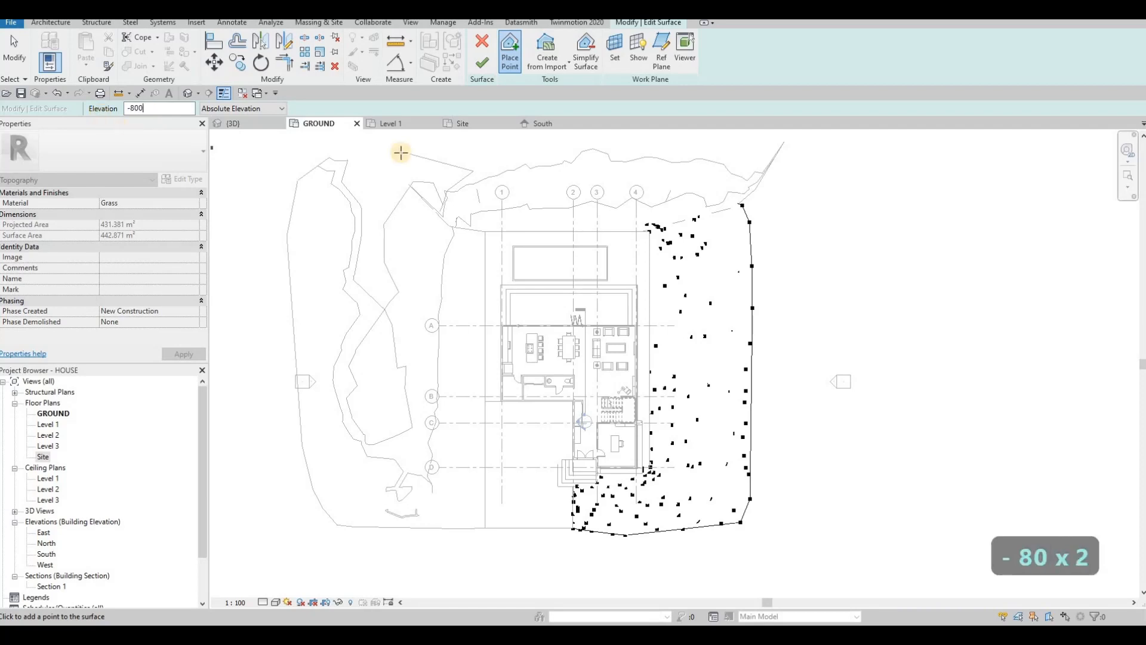
left_click(759, 233)
left_click(761, 253)
left_click(764, 269)
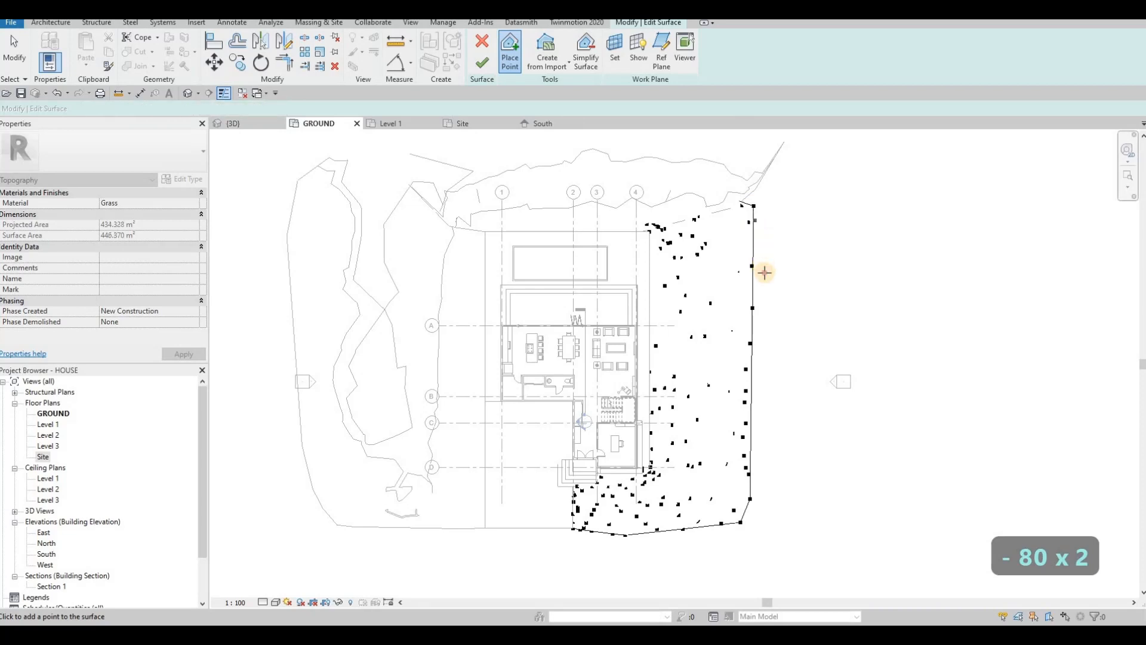
left_click(770, 291)
left_click(774, 338)
left_click(770, 437)
left_click(772, 455)
left_click(774, 471)
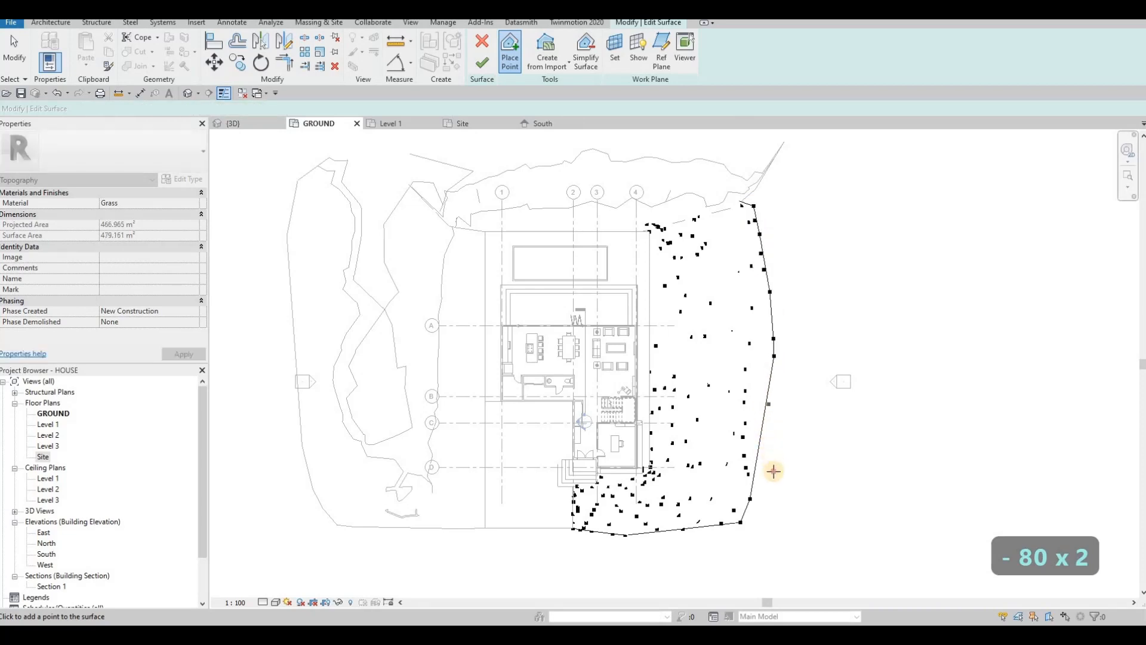
left_click(776, 484)
left_click(786, 493)
left_click(792, 500)
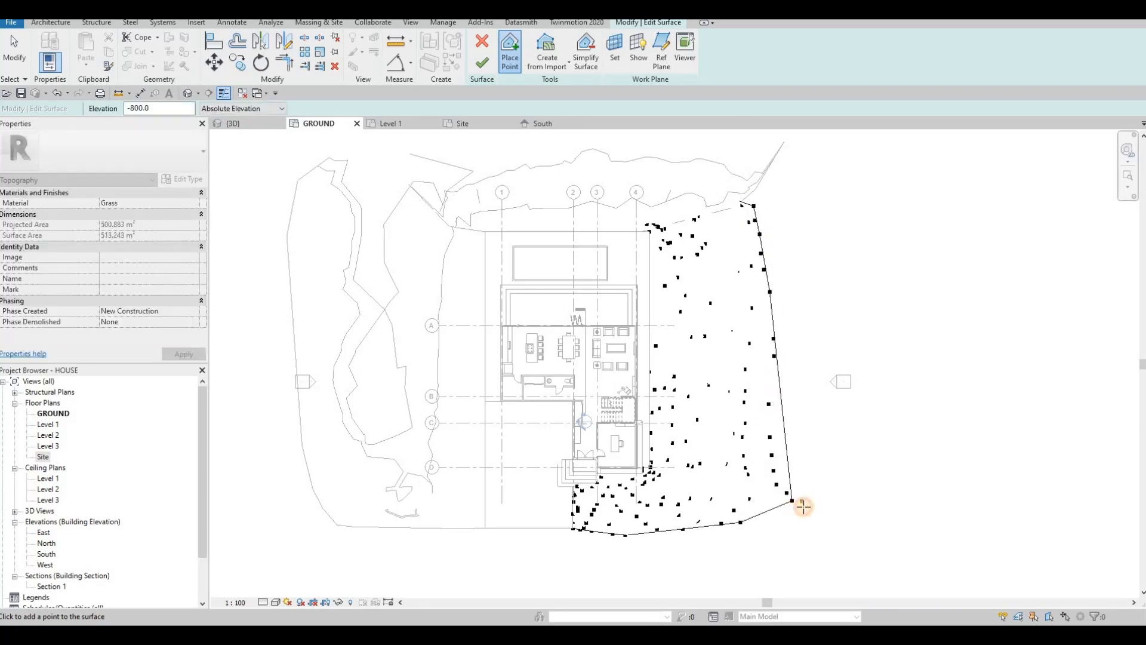
Step: Add -600 points along the right edge and at the lower-right corner
left_click(105, 110)
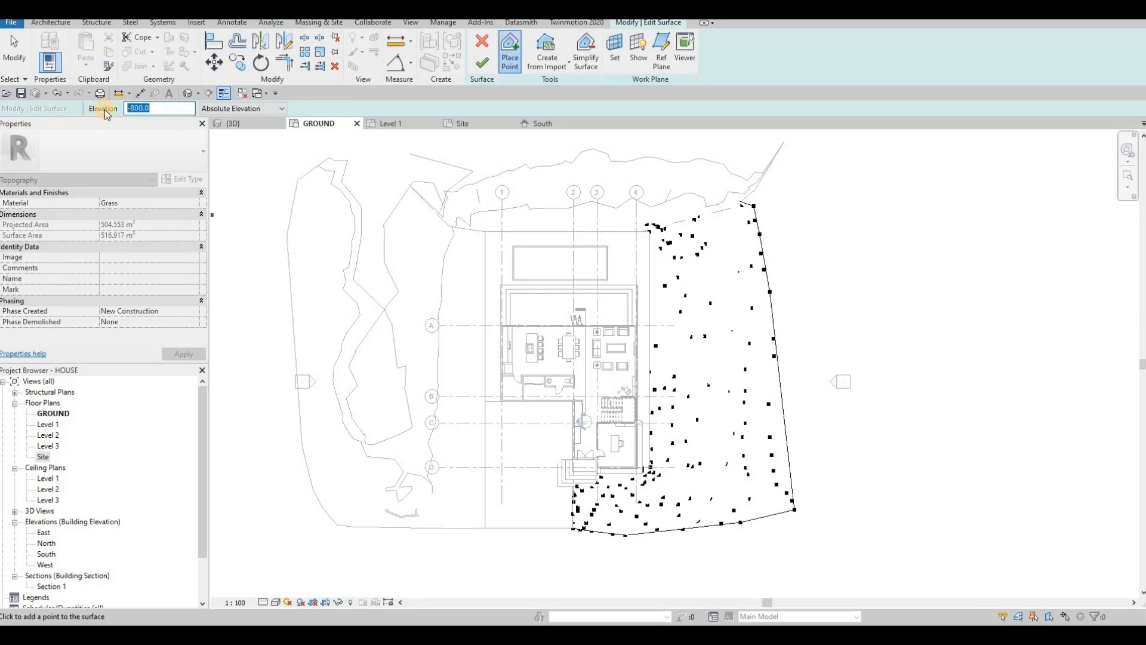
type("-")
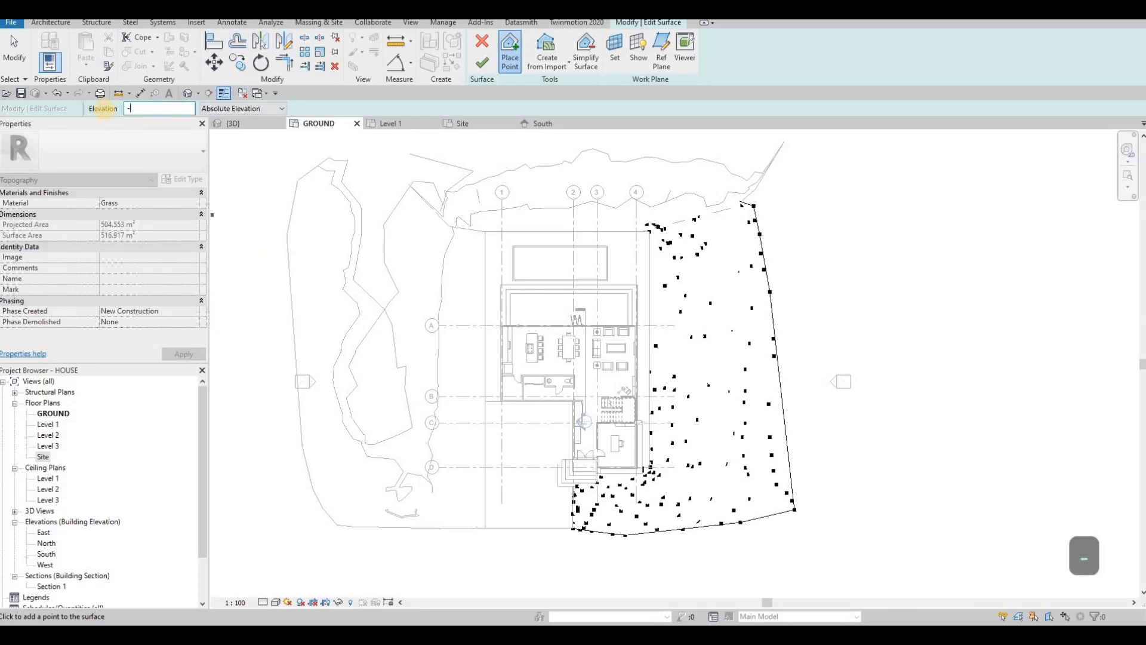
type("600")
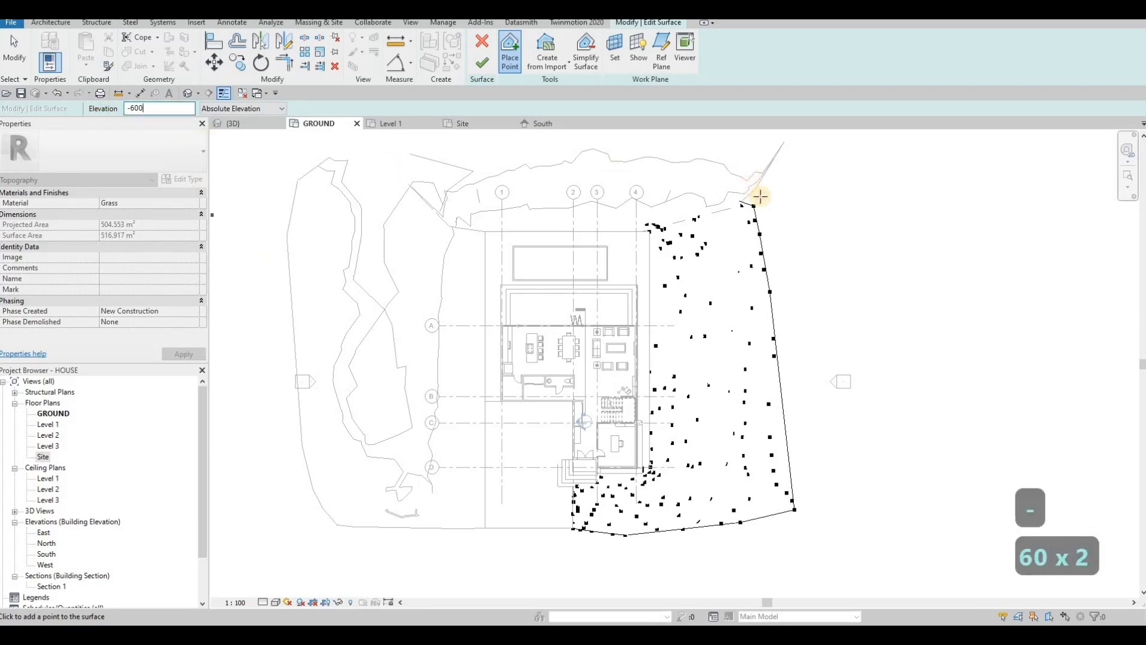
left_click(761, 198)
left_click(767, 210)
left_click(773, 229)
left_click(779, 251)
left_click(792, 286)
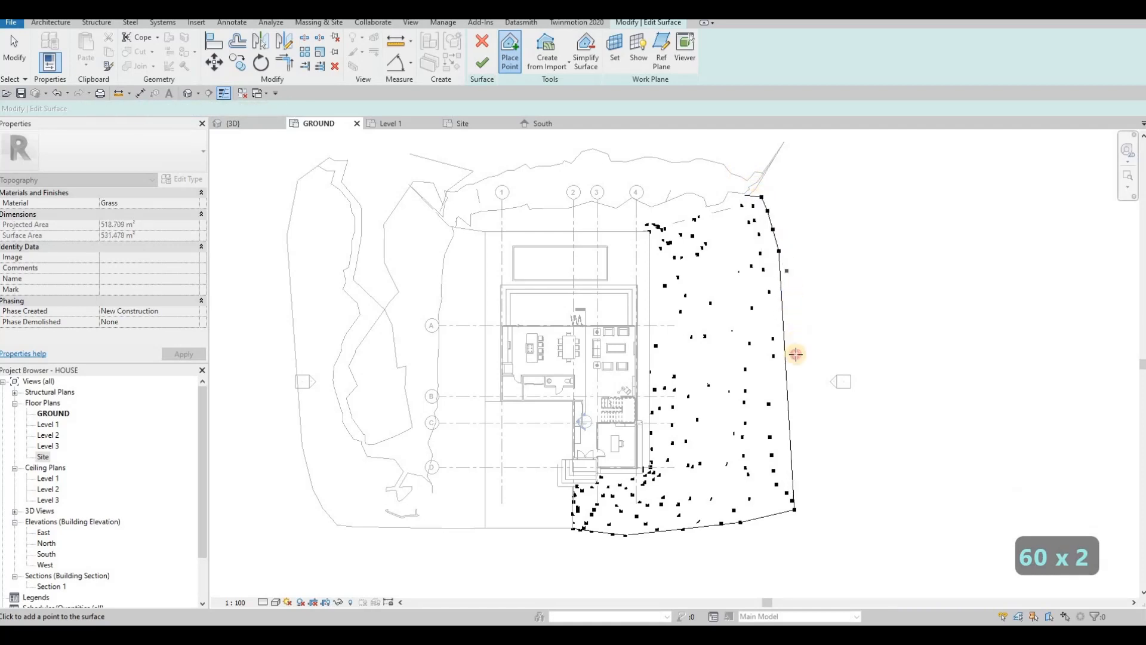
left_click(802, 409)
left_click(801, 430)
left_click(811, 455)
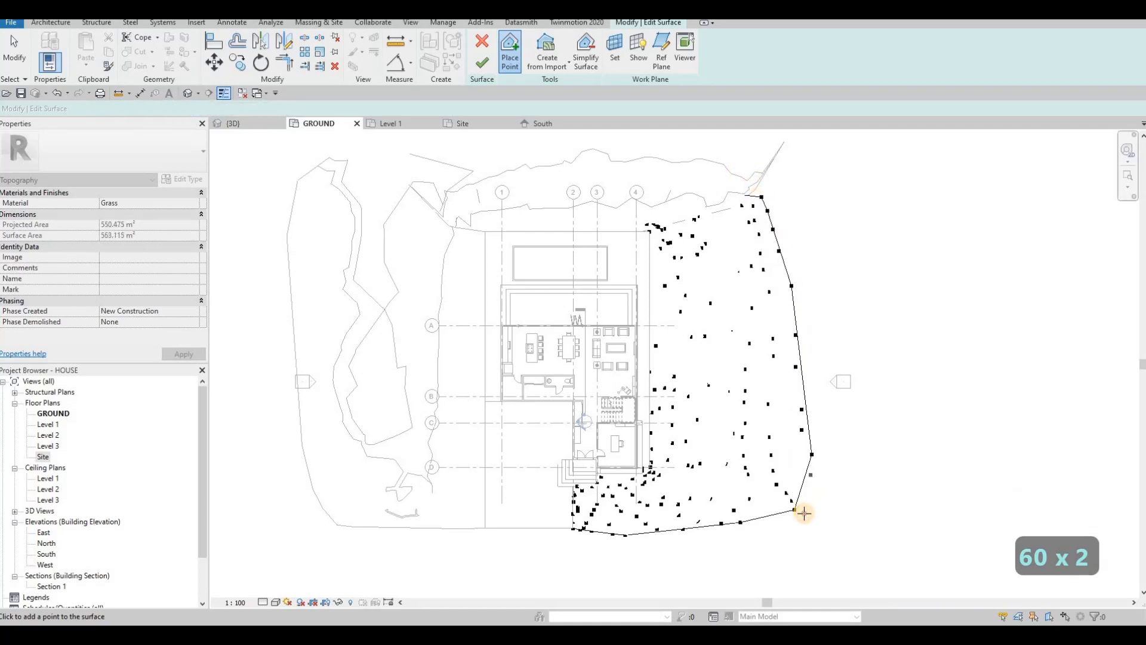
left_click(784, 518)
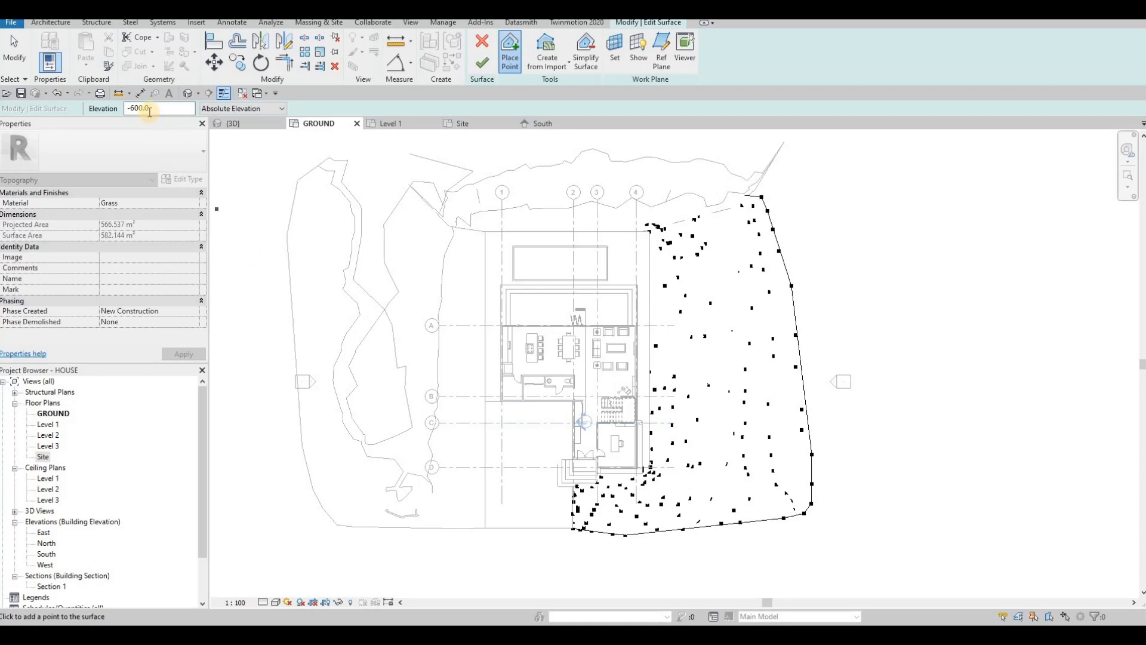
left_click_drag(87, 116, 87, 120)
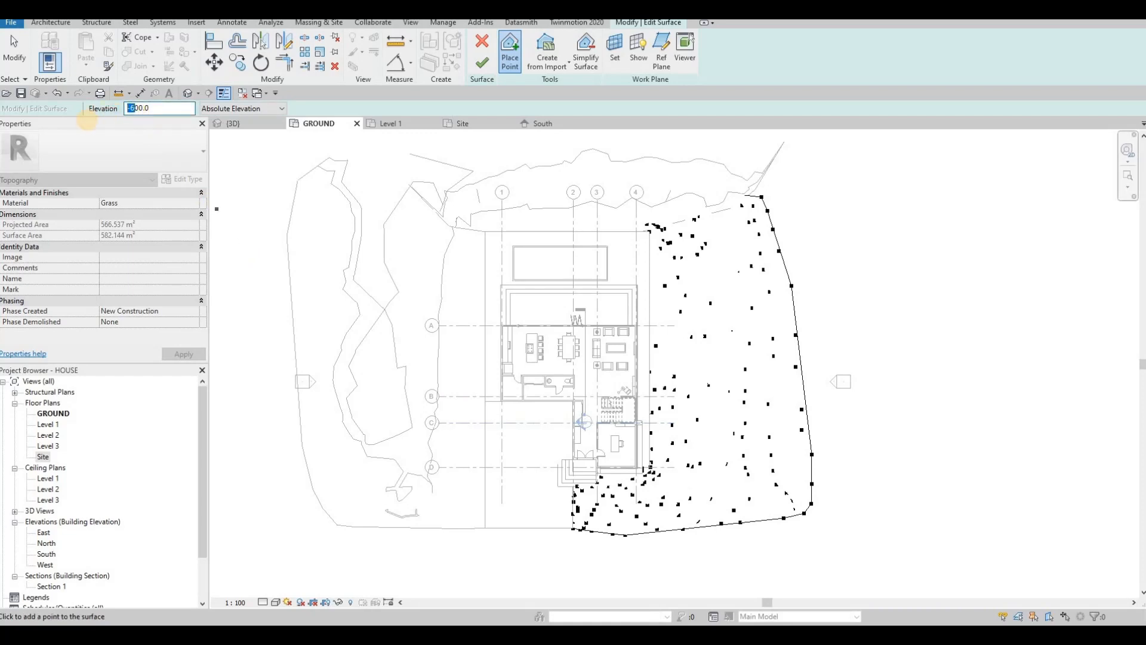
Step: Add -400 topography points down the right side
type("-400")
key("BackSpace")
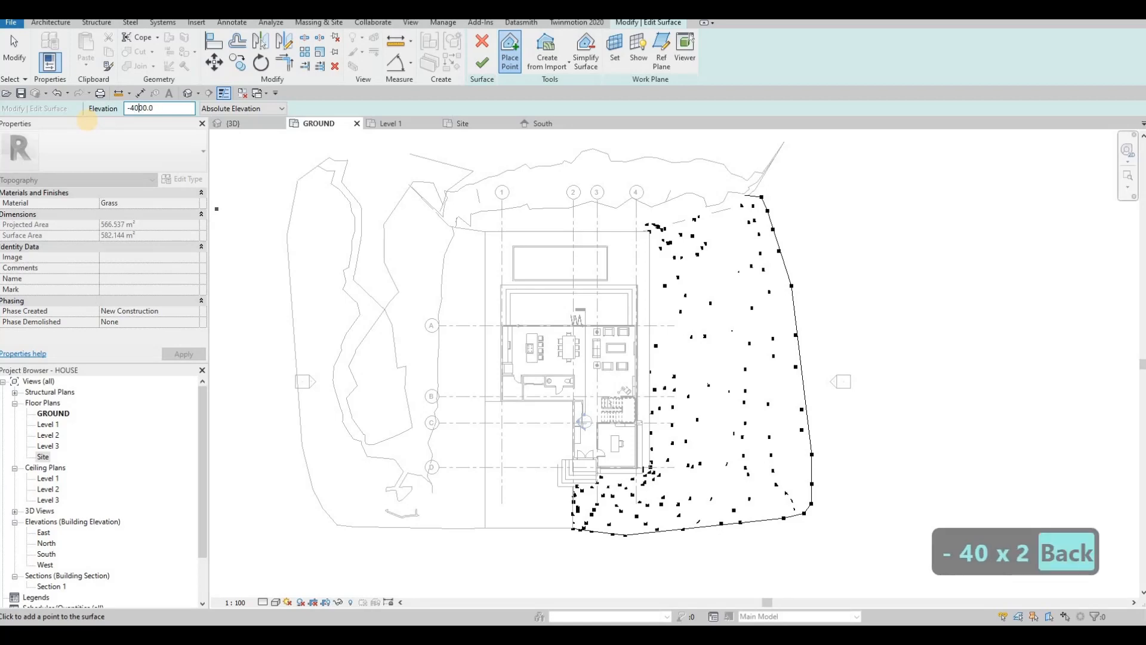
key("BackSpace")
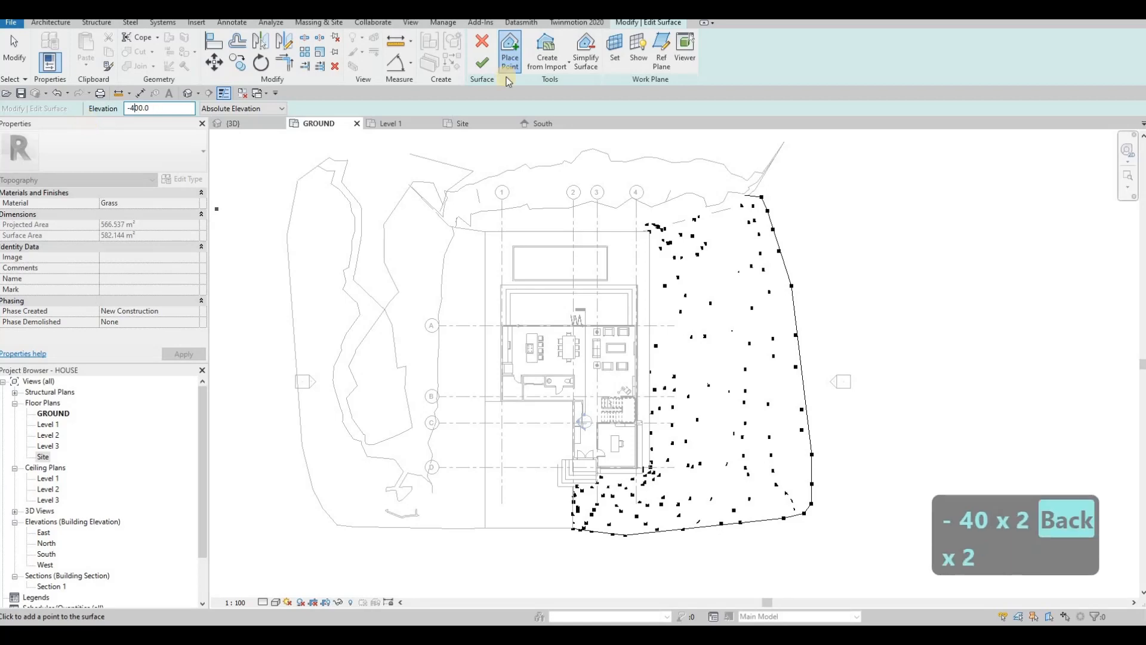
left_click(799, 210)
left_click(818, 248)
left_click(811, 308)
left_click(811, 350)
left_click(820, 449)
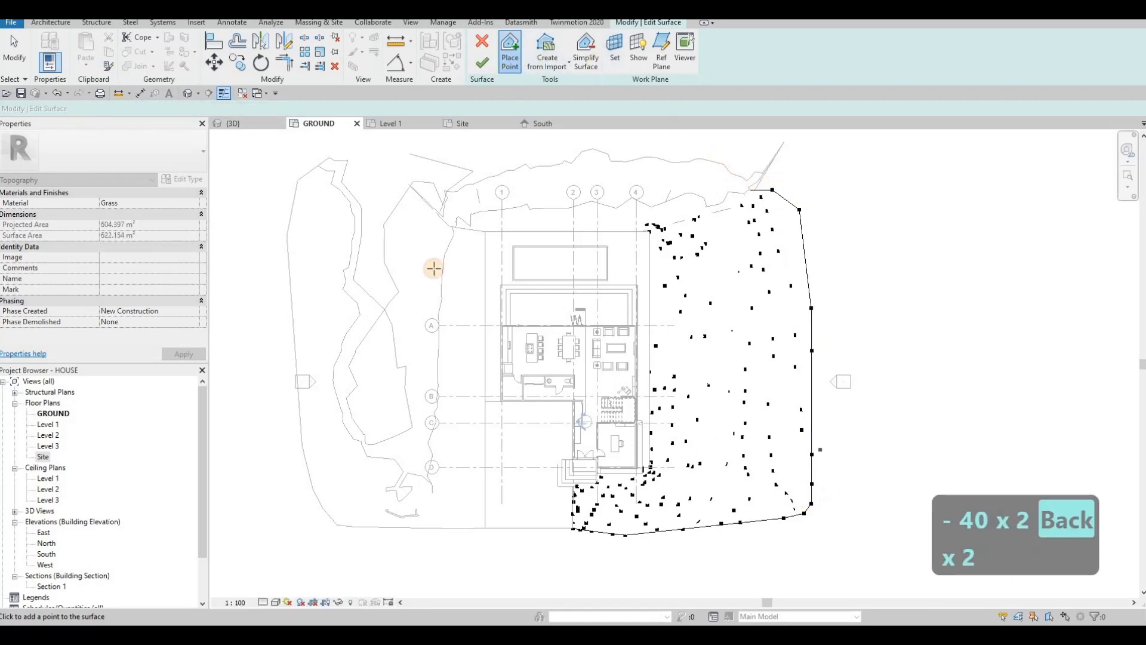
Step: Add 600 points near the top-right corner and further out on the right edge
left_click_drag(155, 112, 103, 112)
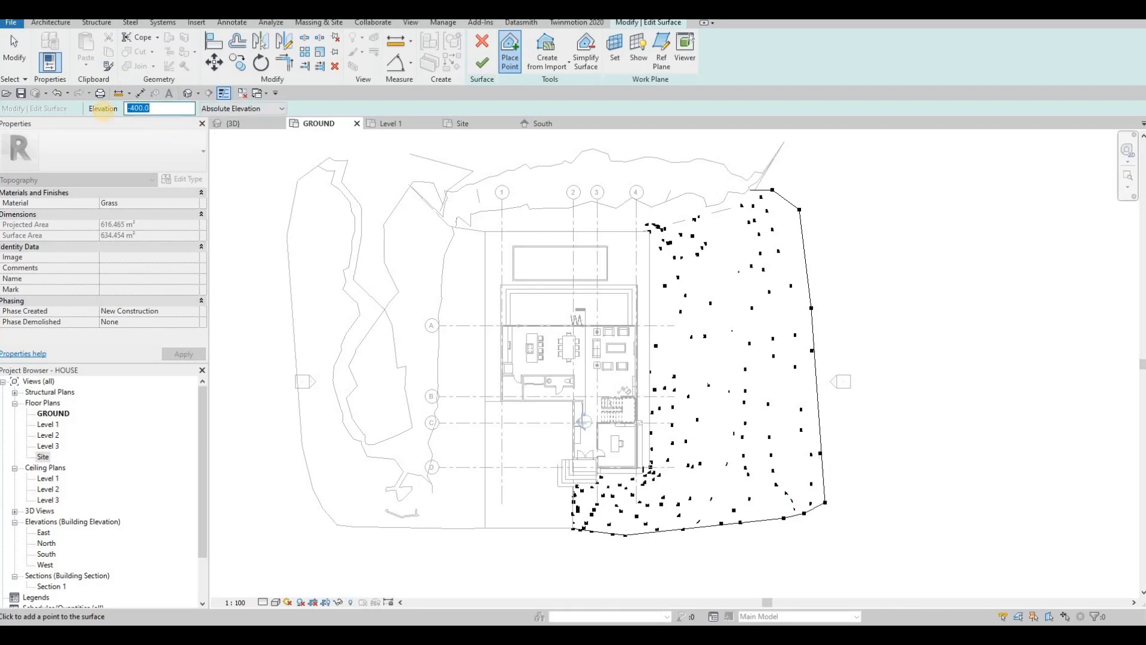
type("500")
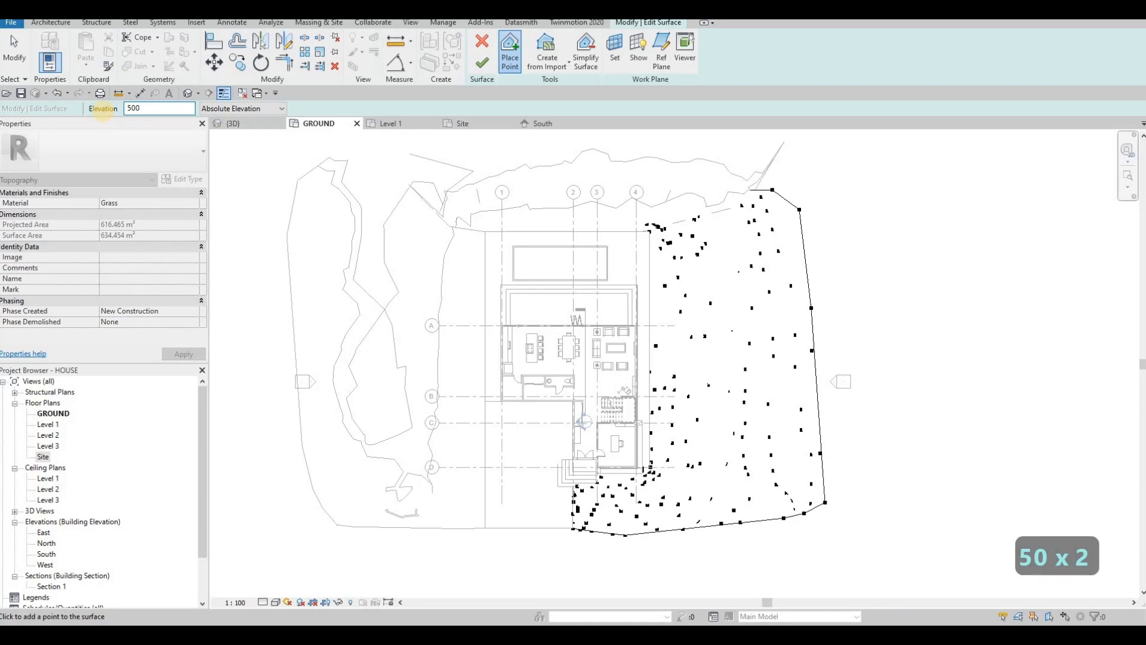
key("BackSpace")
key("BackSpace")
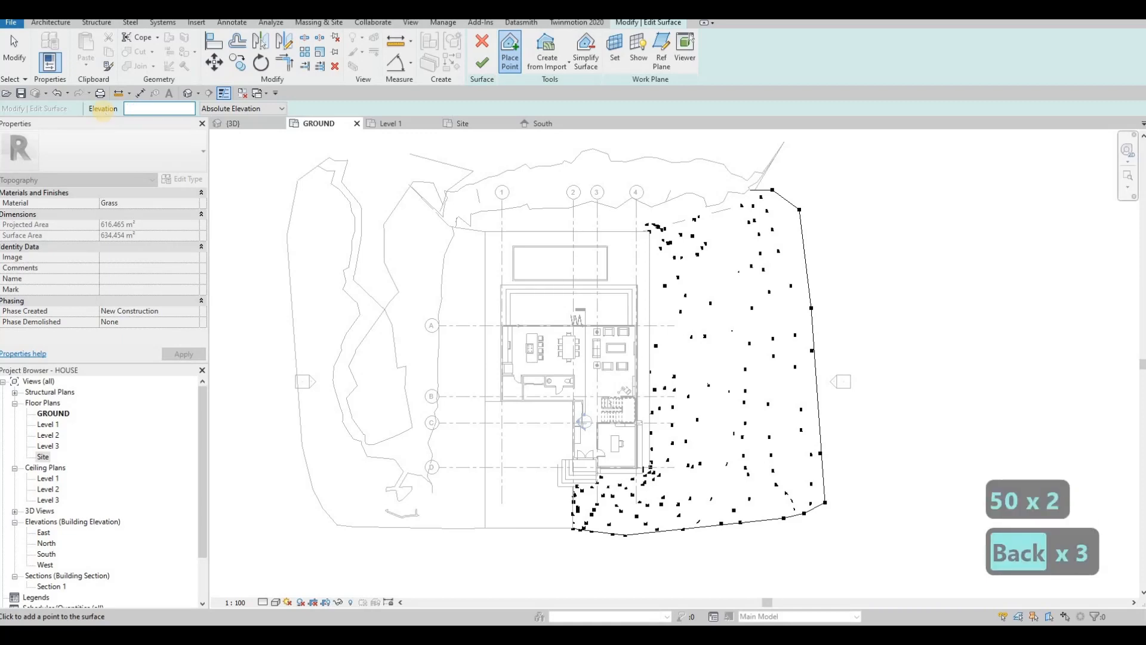
type("600")
left_click(780, 166)
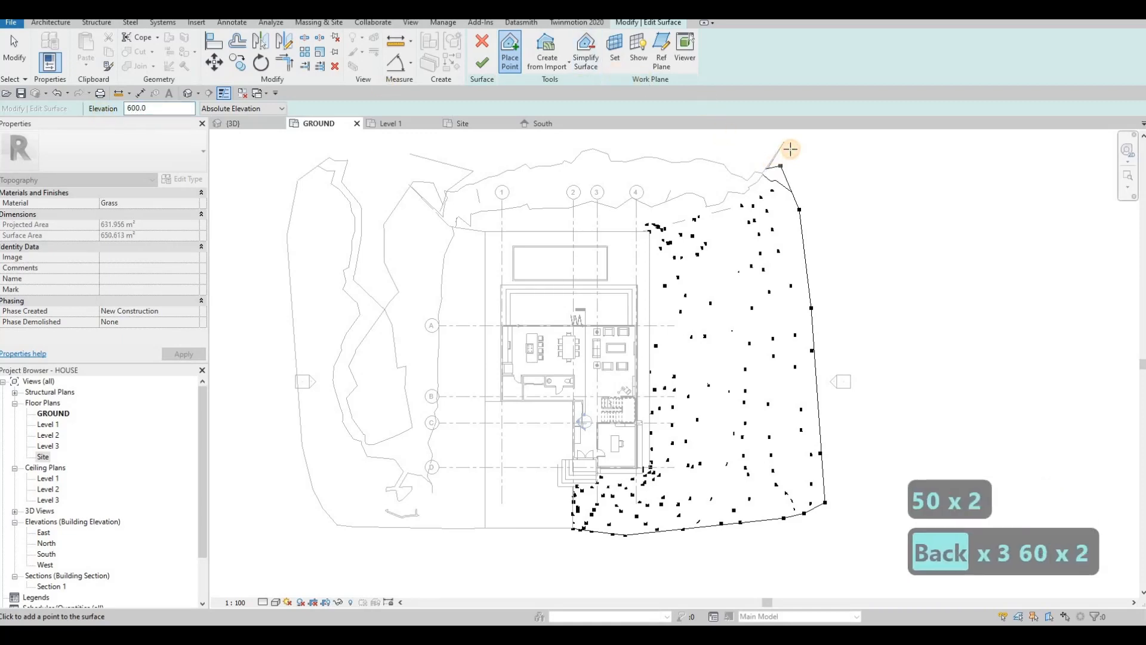
left_click(786, 155)
left_click(789, 149)
left_click(812, 151)
left_click(818, 142)
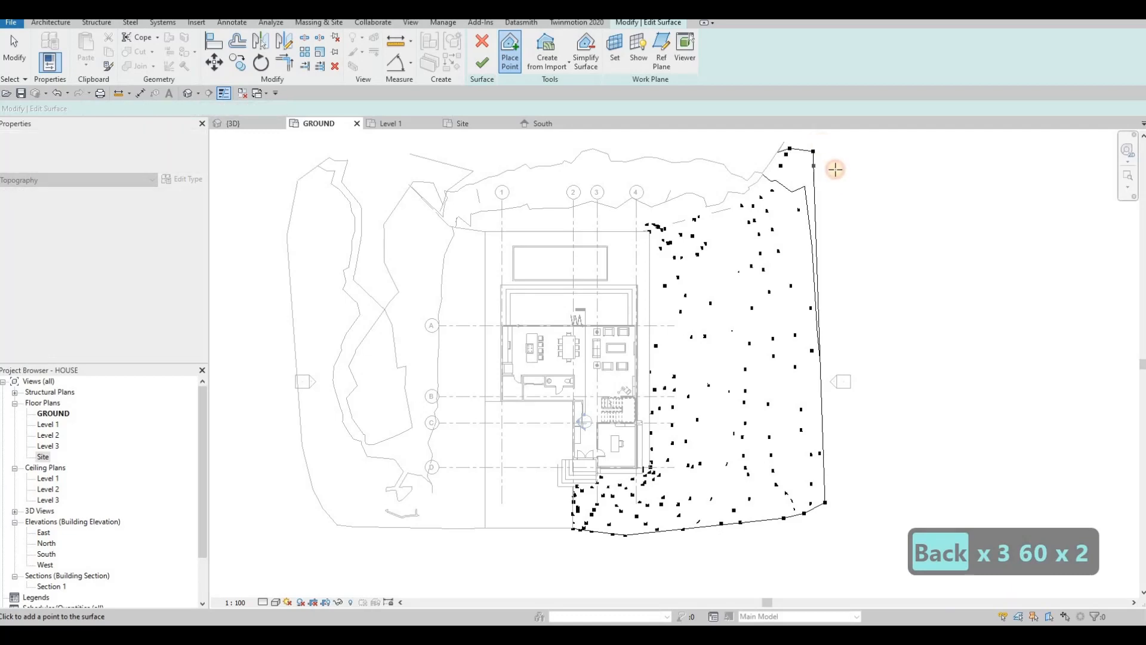
left_click(826, 214)
left_click(834, 173)
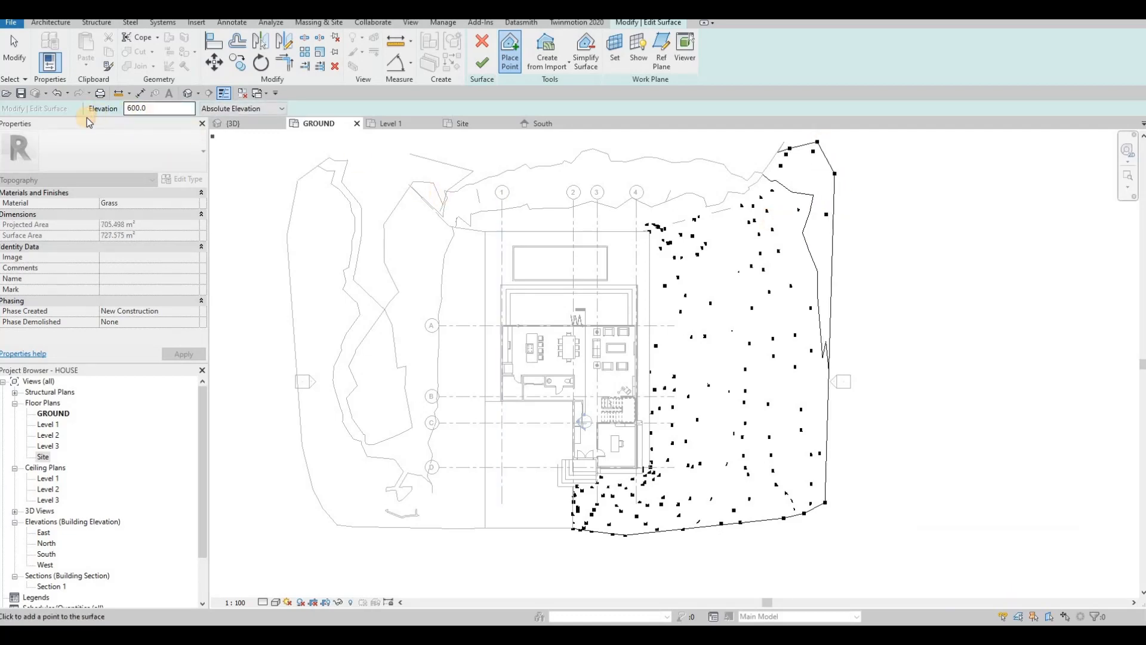
Step: Add -200 points down the right edge
left_click_drag(148, 109, 124, 108)
type("-200")
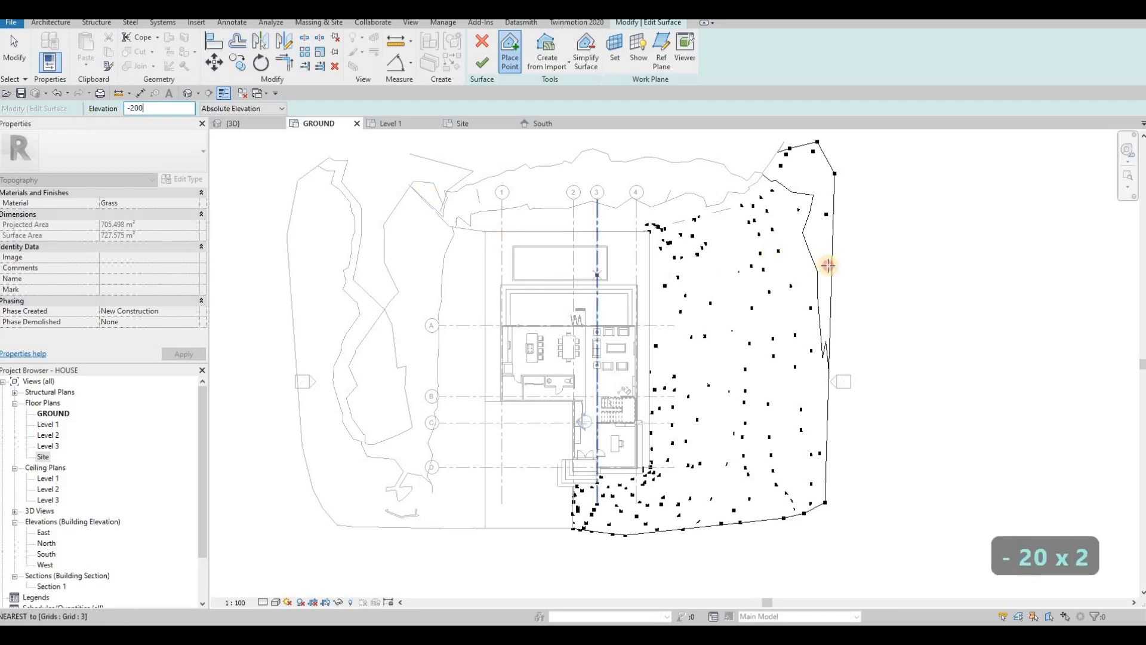
left_click(822, 257)
left_click(833, 284)
left_click(835, 323)
left_click(835, 347)
left_click(835, 380)
left_click(832, 395)
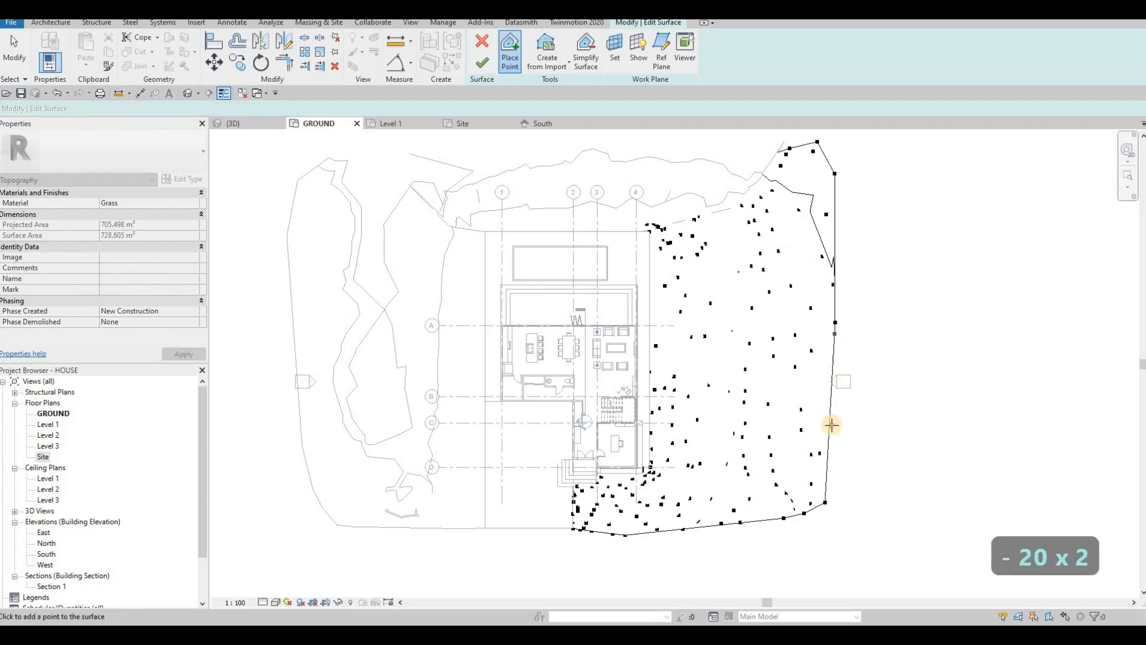
left_click(852, 471)
left_click(846, 491)
Step: Add points at elevation 0 along the right edge to the lower-right boundary
left_click_drag(158, 112, 89, 114)
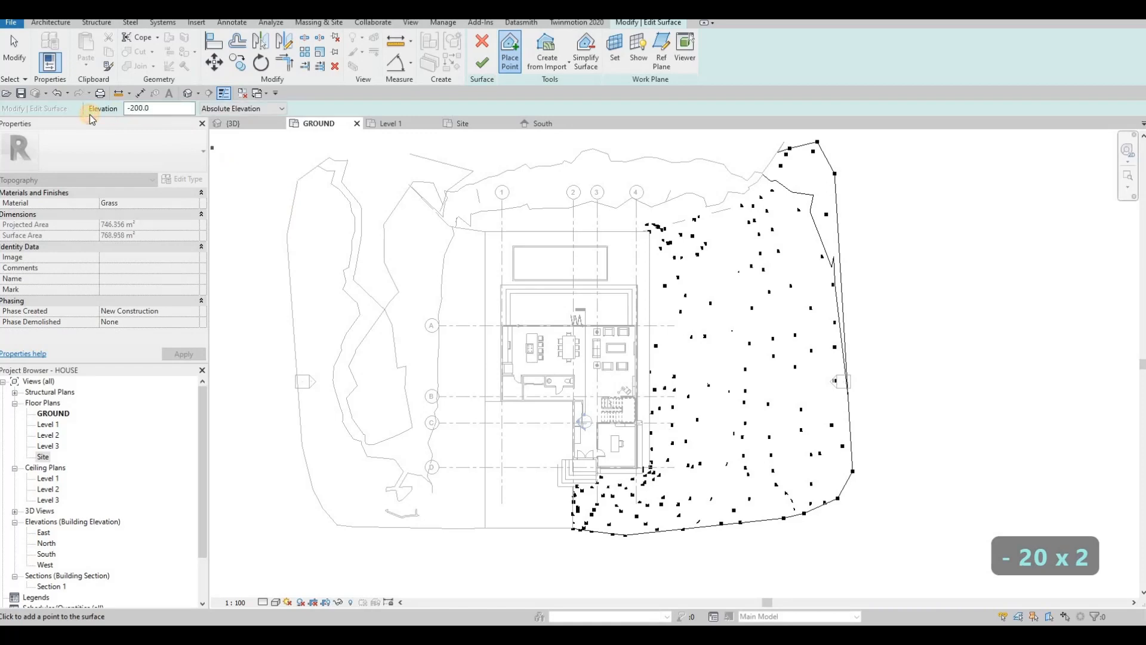
type("0")
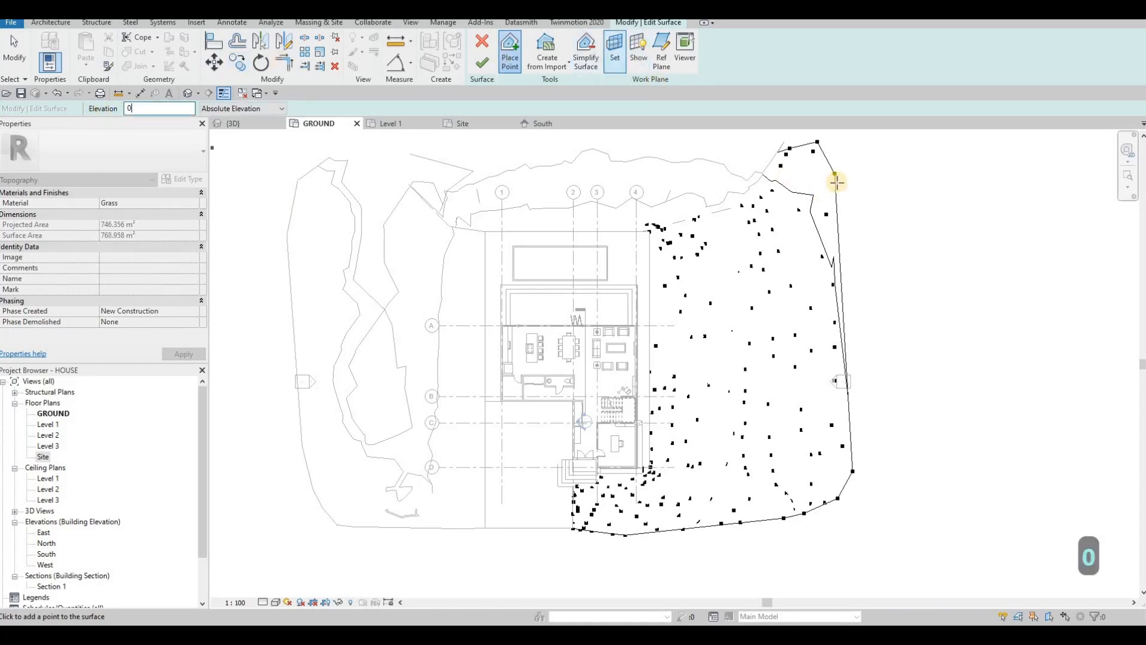
left_click(844, 198)
left_click(838, 228)
left_click(849, 262)
left_click(866, 351)
left_click(867, 384)
left_click(869, 415)
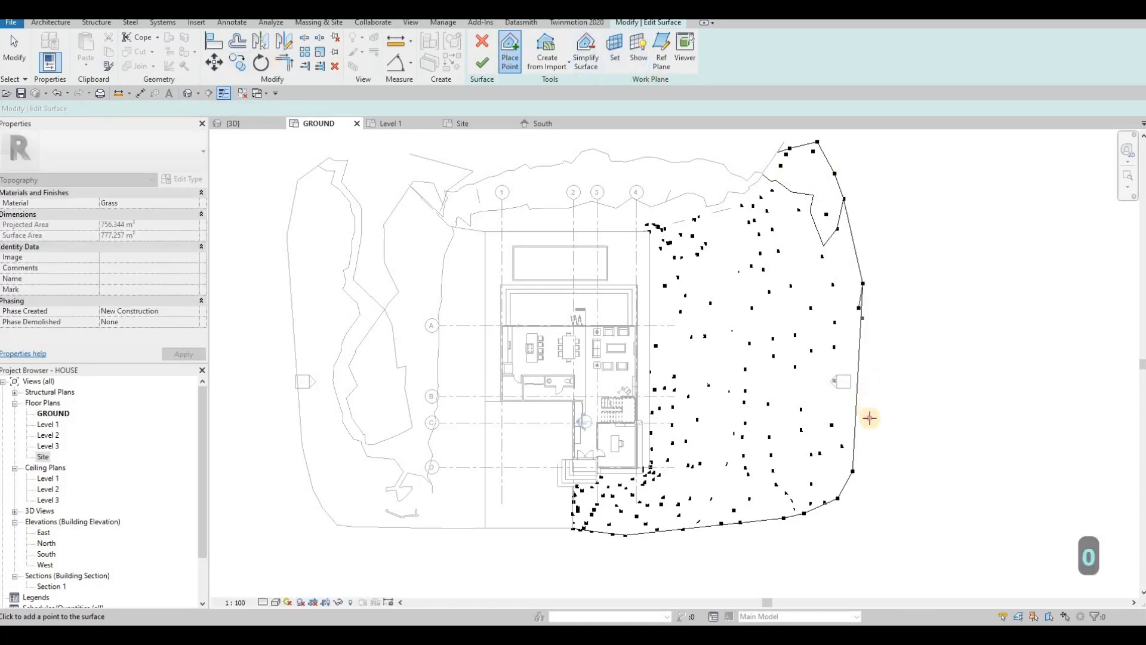
left_click(855, 487)
left_click(836, 514)
left_click(821, 525)
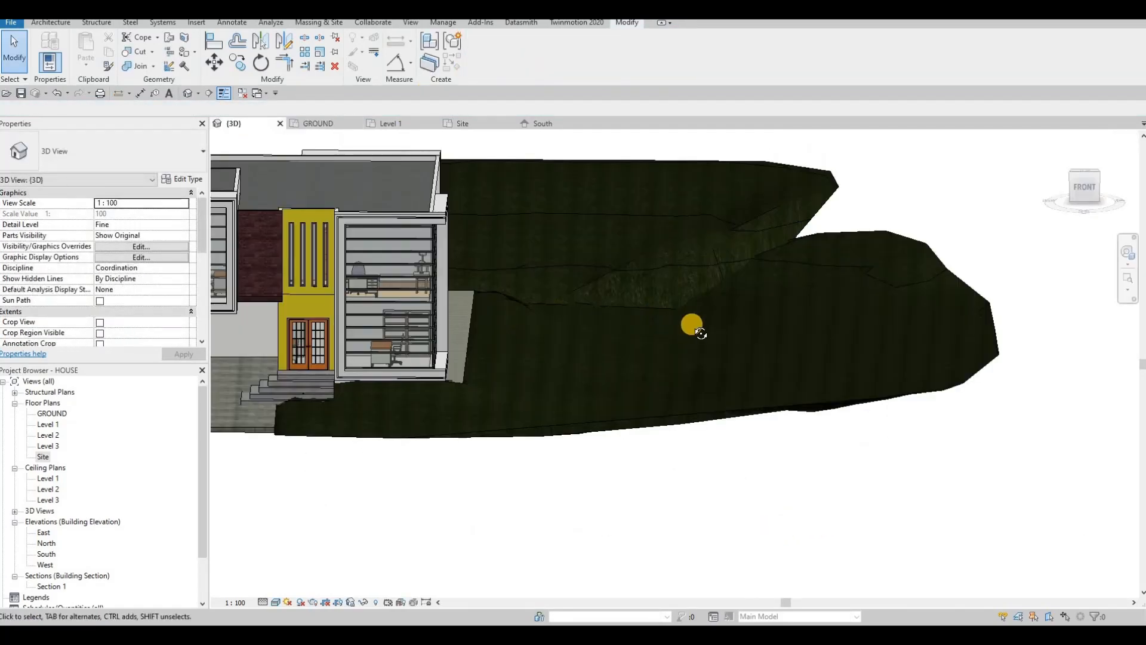
Step: In the 3D view, lower a terrain boundary point to -1500
middle_click_drag(691, 325, 749, 368, "shift")
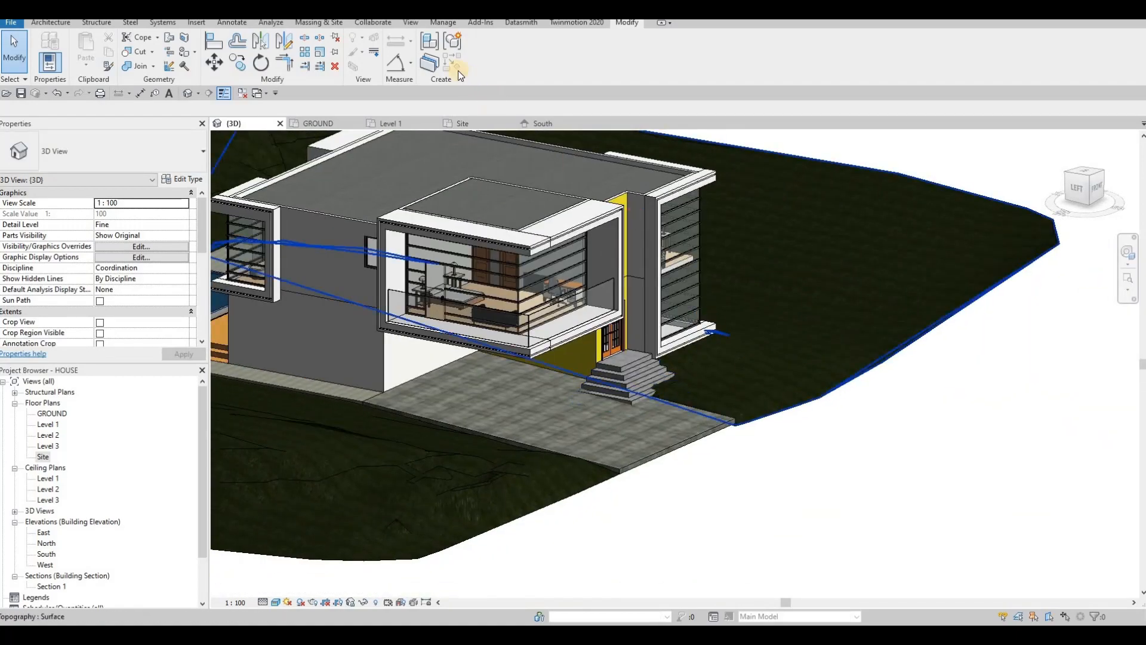
left_click(788, 408)
left_click(482, 54)
left_click(818, 399)
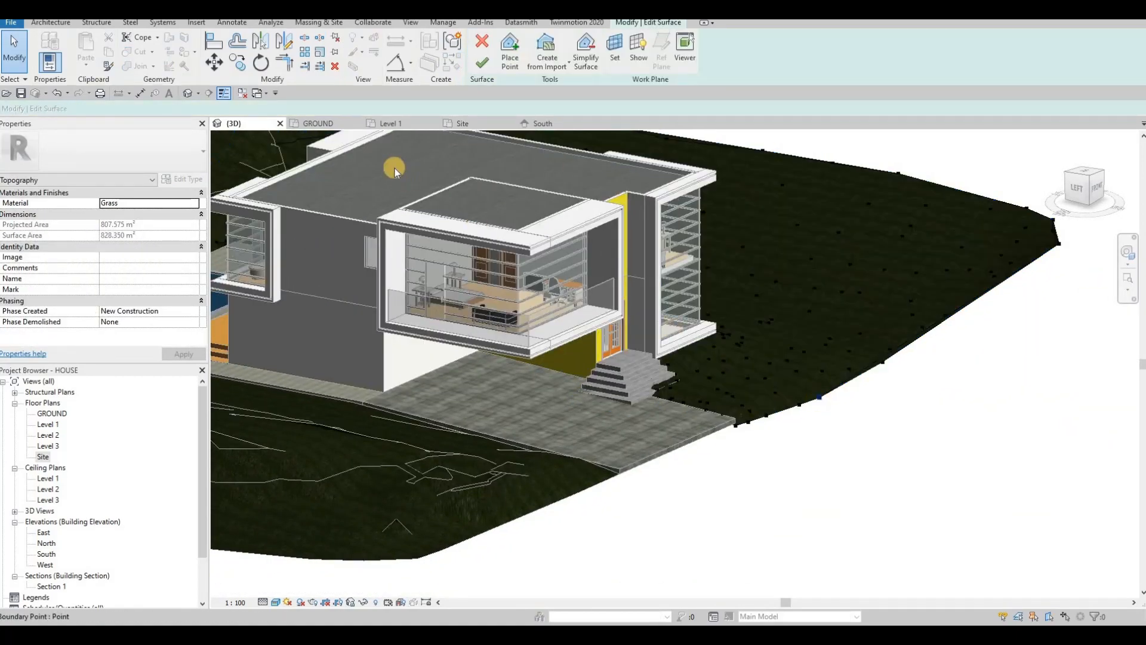
left_click(882, 363)
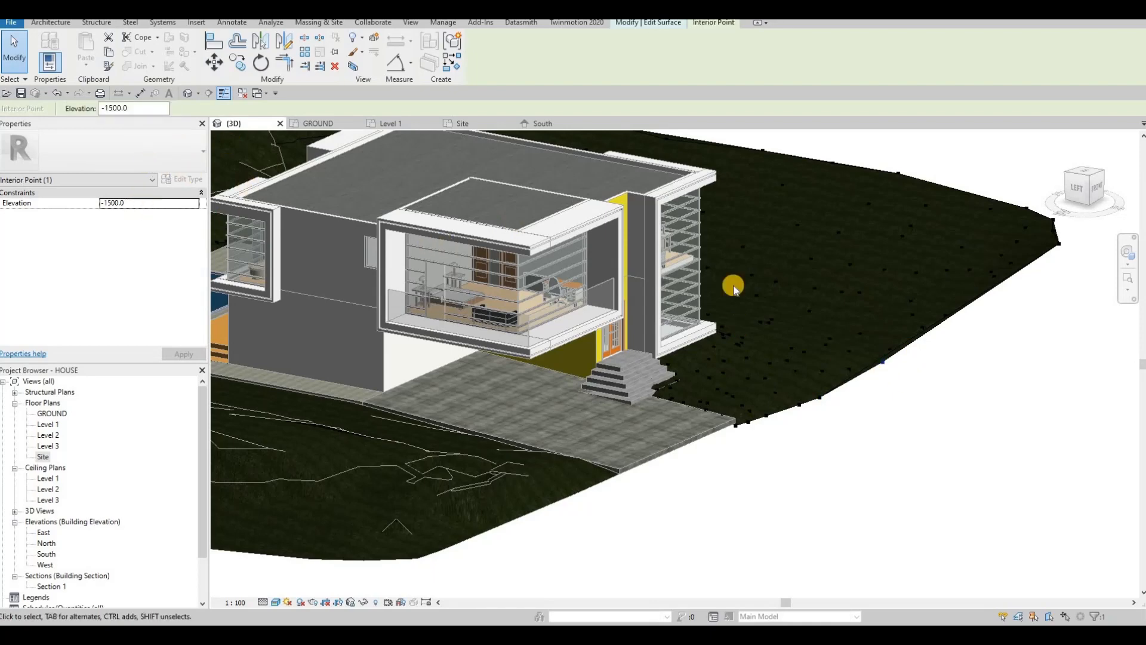
middle_click_drag(970, 358, 1036, 243, "shift")
left_click(1034, 249)
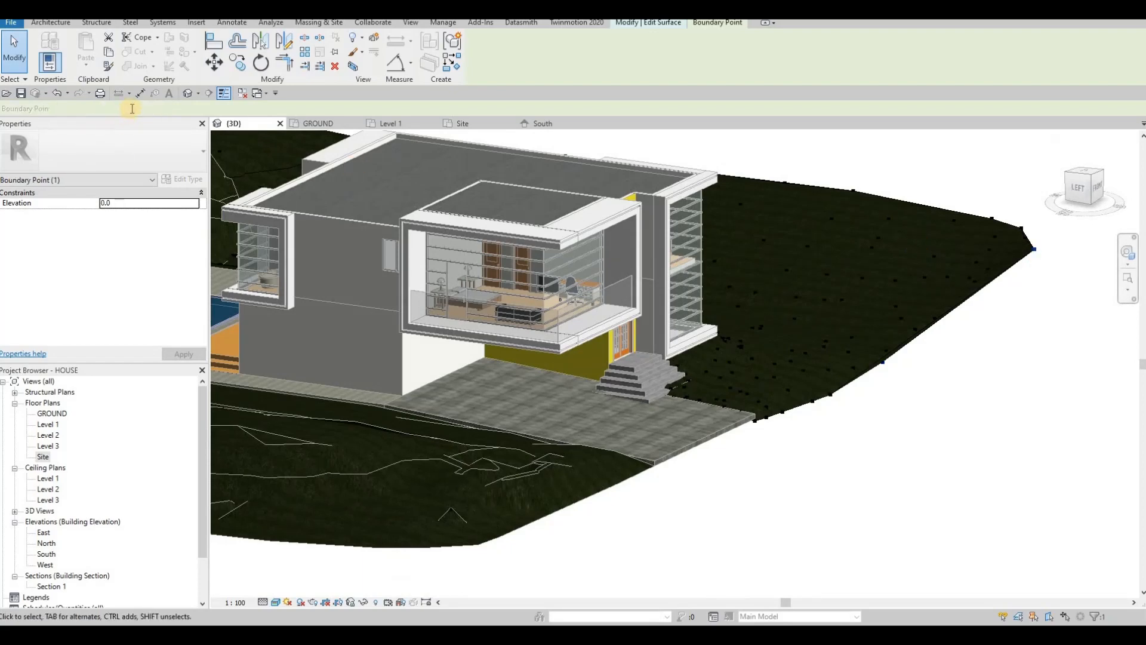
type("-1500")
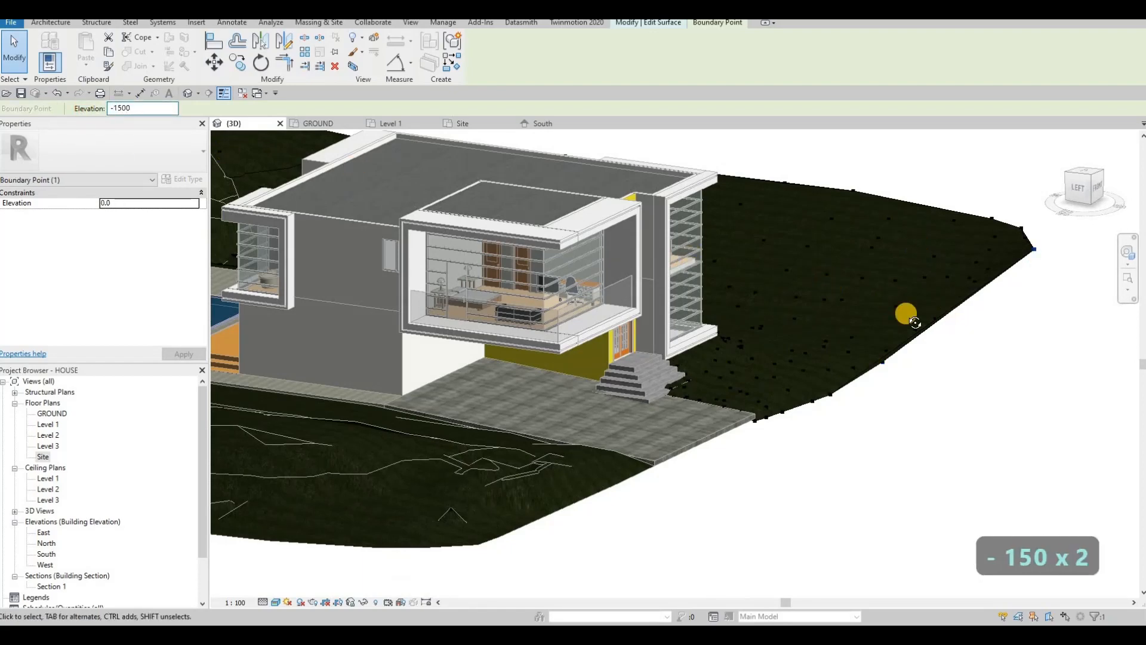
Step: Set nearby interior points near the lowered edge to -800 and -900
middle_click_drag(915, 323, 859, 275, "shift")
scroll(800, 257, "up", 2)
left_click(737, 248)
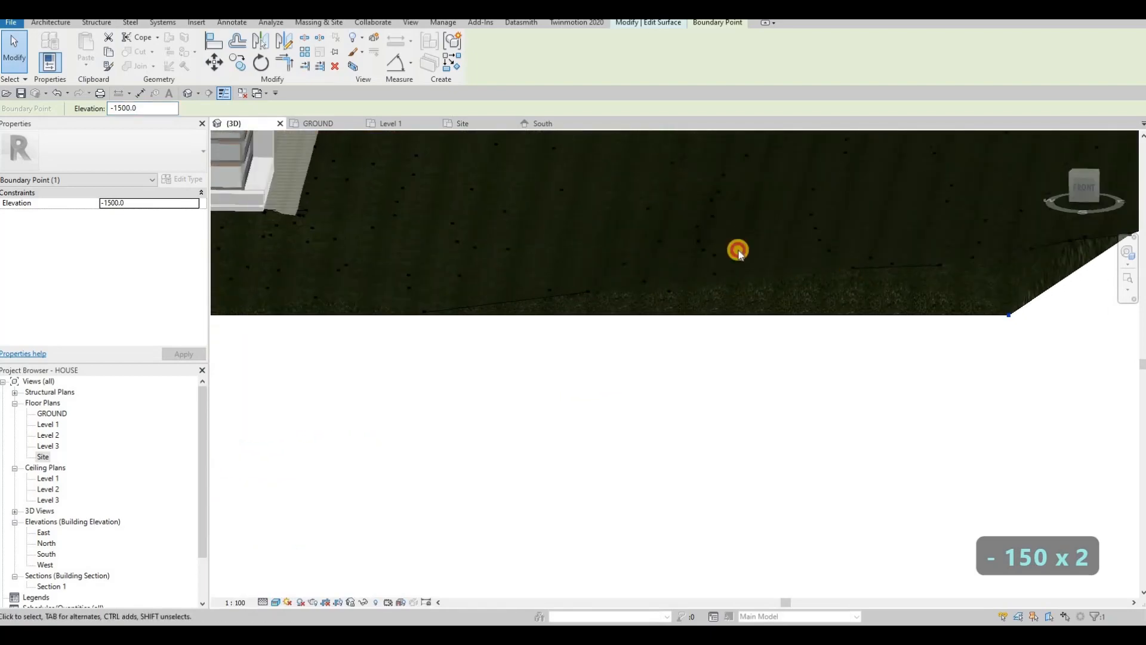
left_click(109, 109)
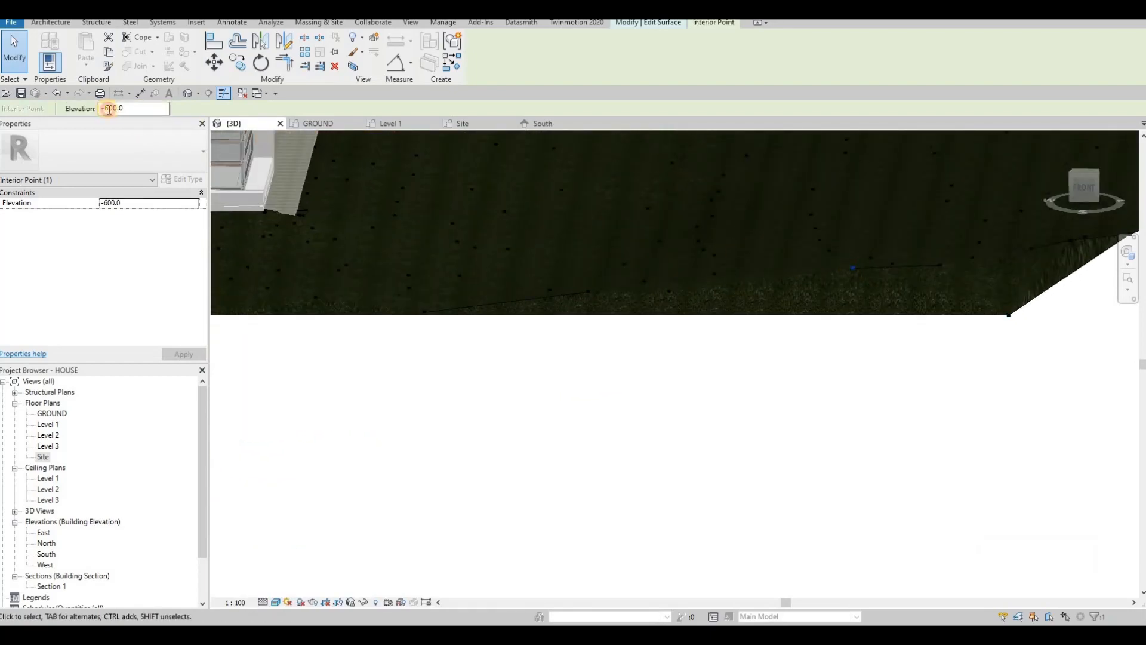
key("BackSpace")
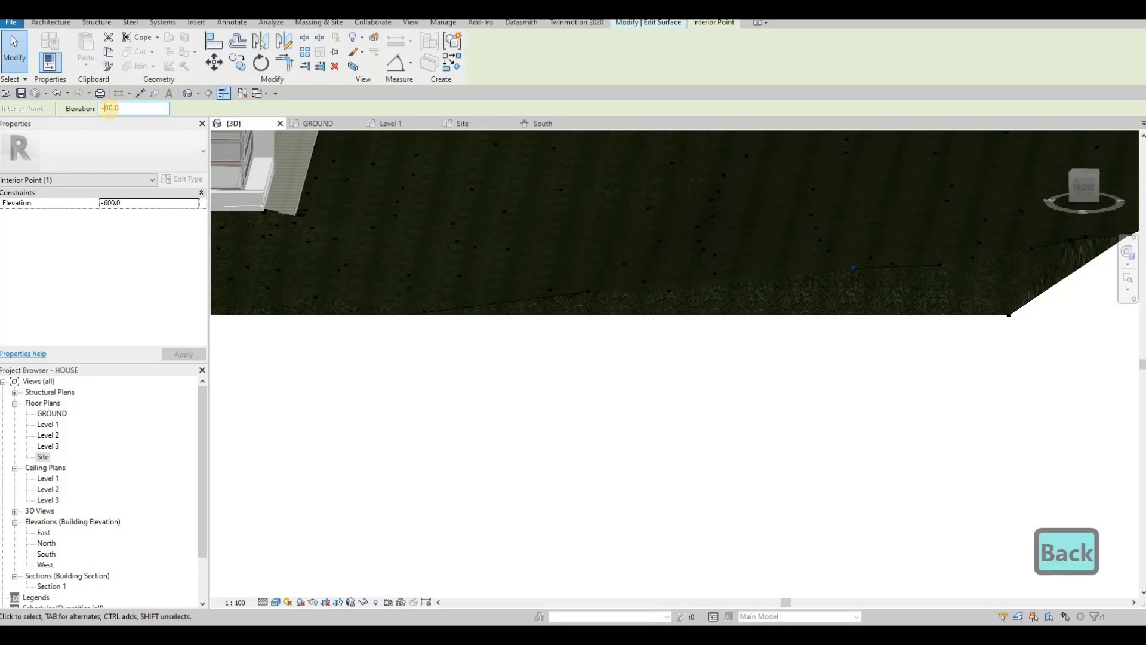
type("2")
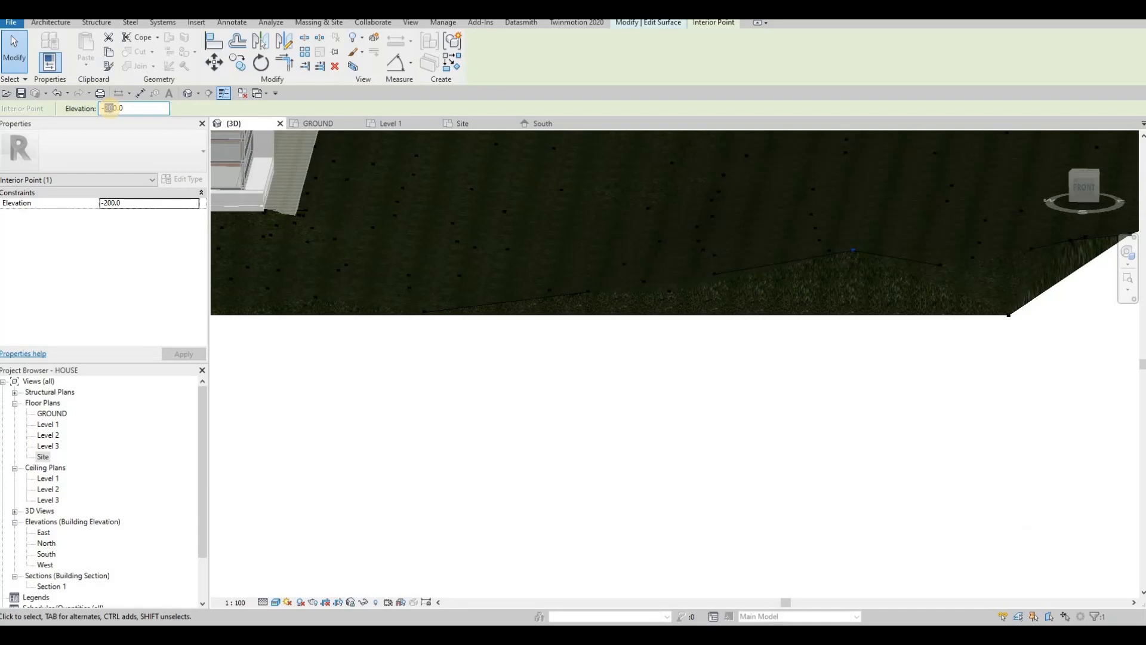
type("80")
middle_click_drag(928, 266, 733, 284, "shift")
left_click(109, 110)
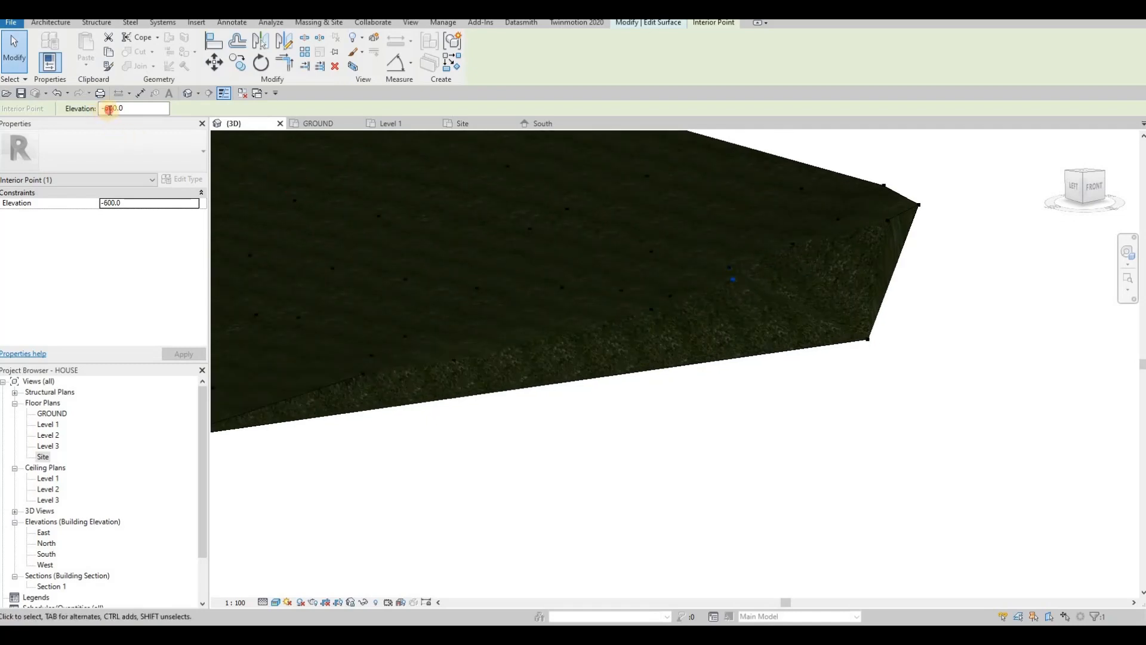
key("BackSpace")
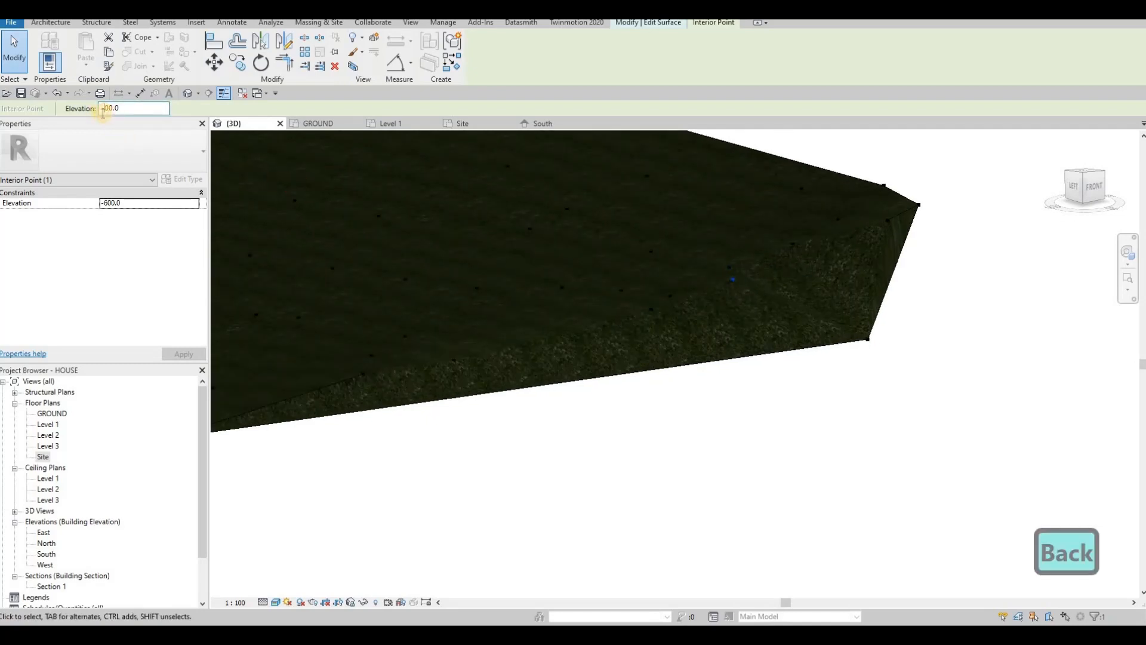
type("9")
Step: Set another interior point to -500 and select the corner boundary point
middle_click_drag(693, 276, 941, 256, "shift")
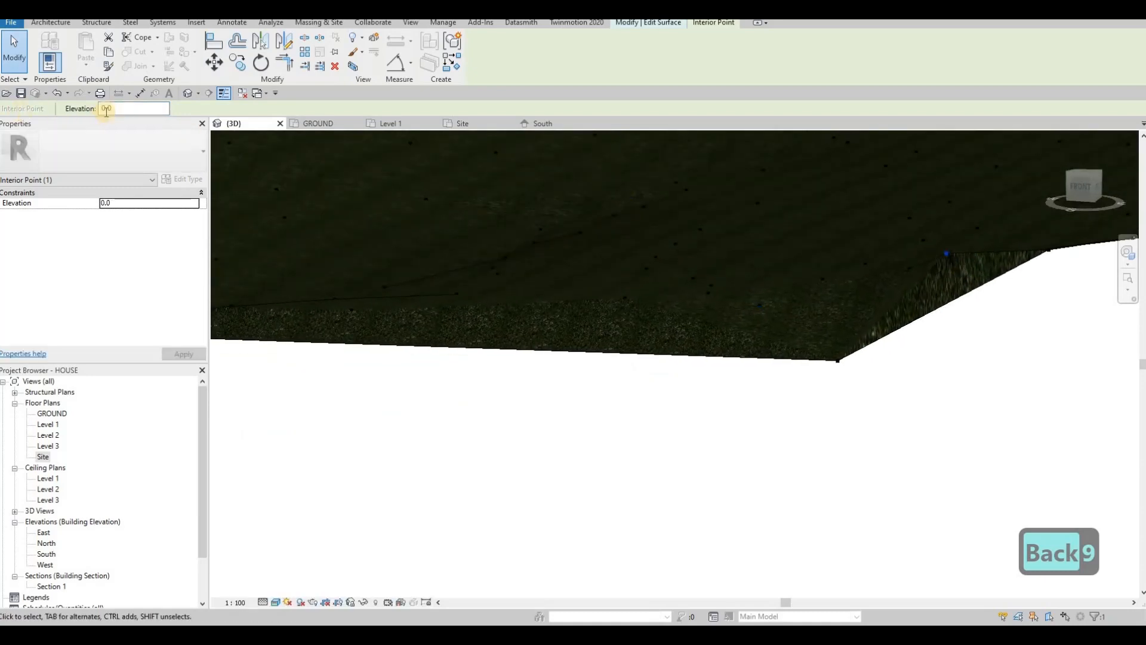
left_click_drag(115, 109, 73, 113)
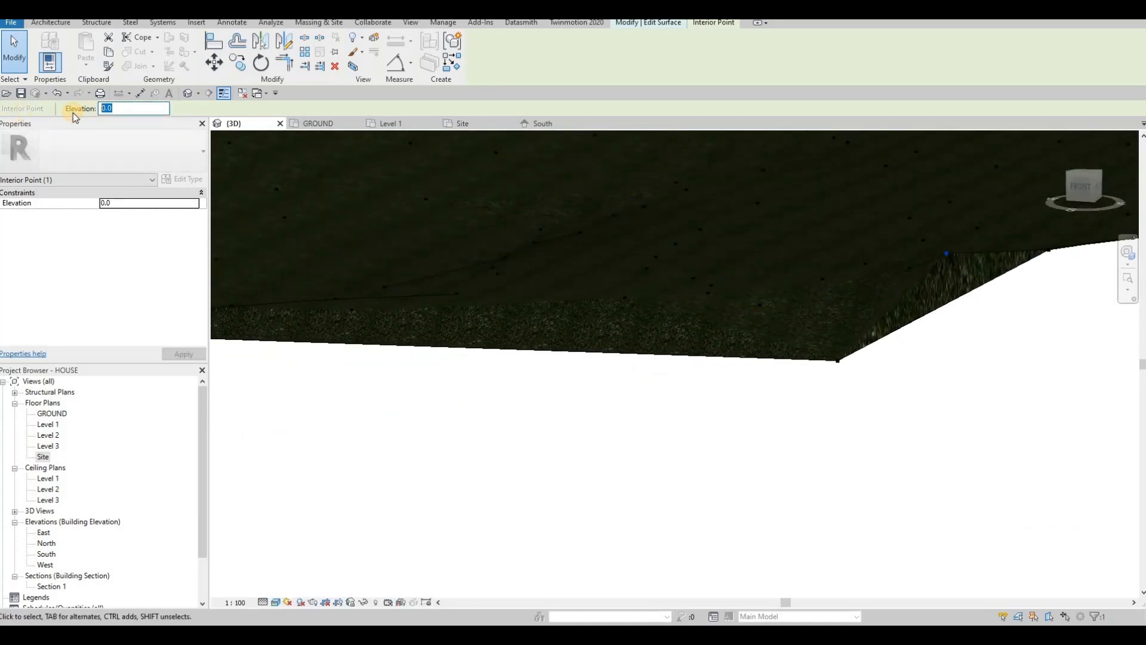
type("-")
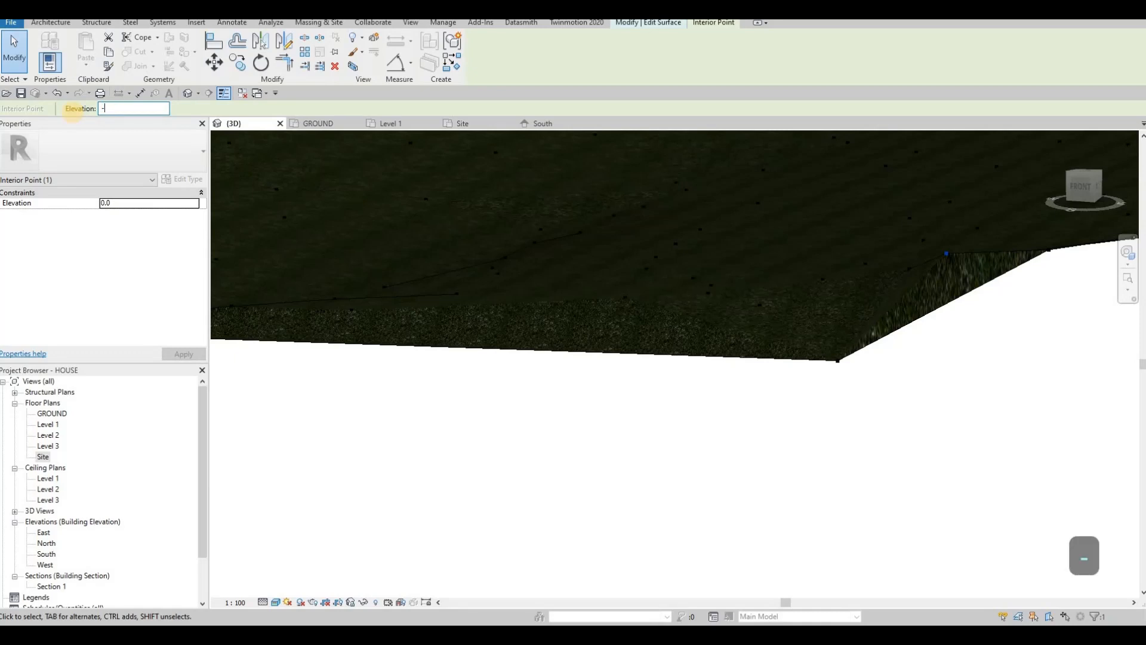
type("500")
key("Return")
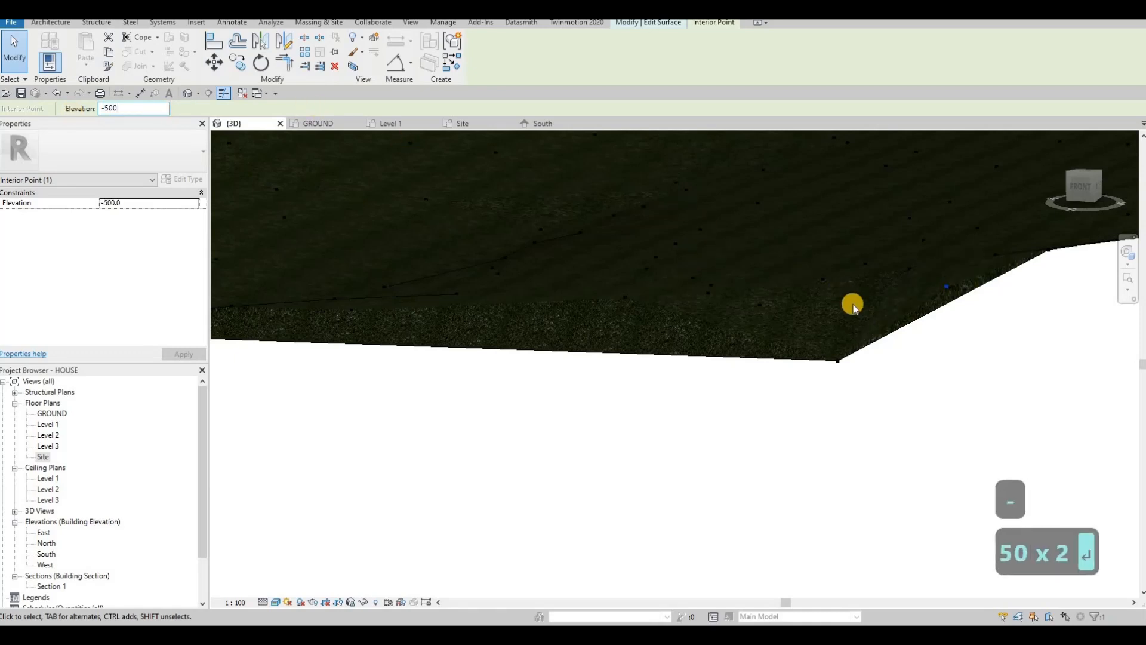
middle_click_drag(992, 335, 943, 388, "shift")
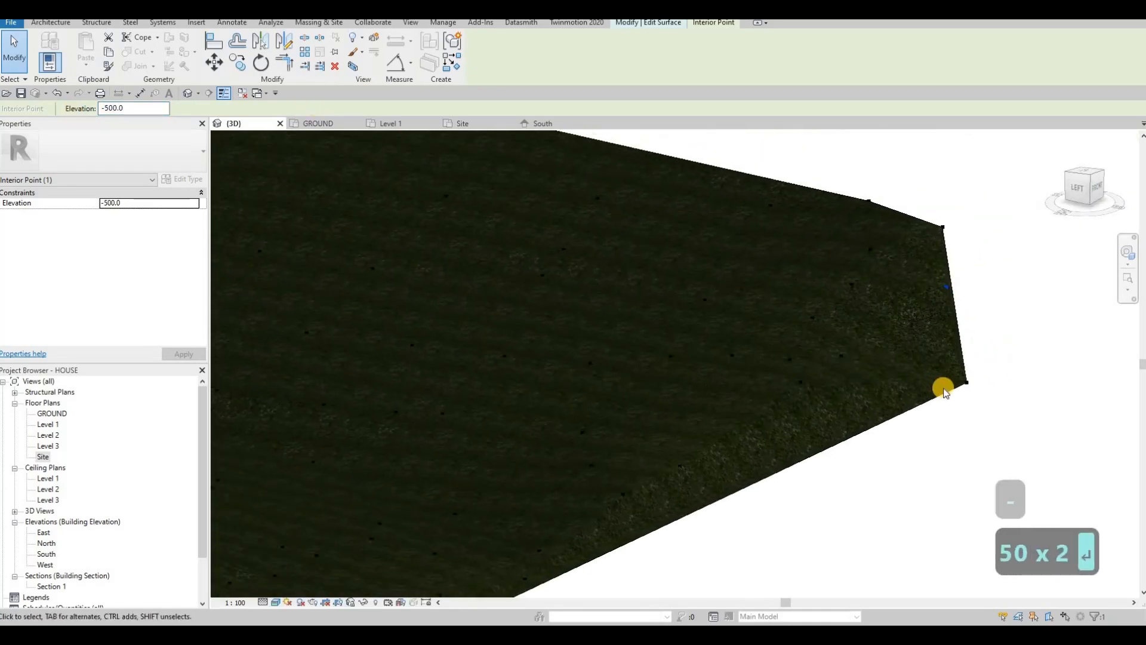
left_click(942, 387)
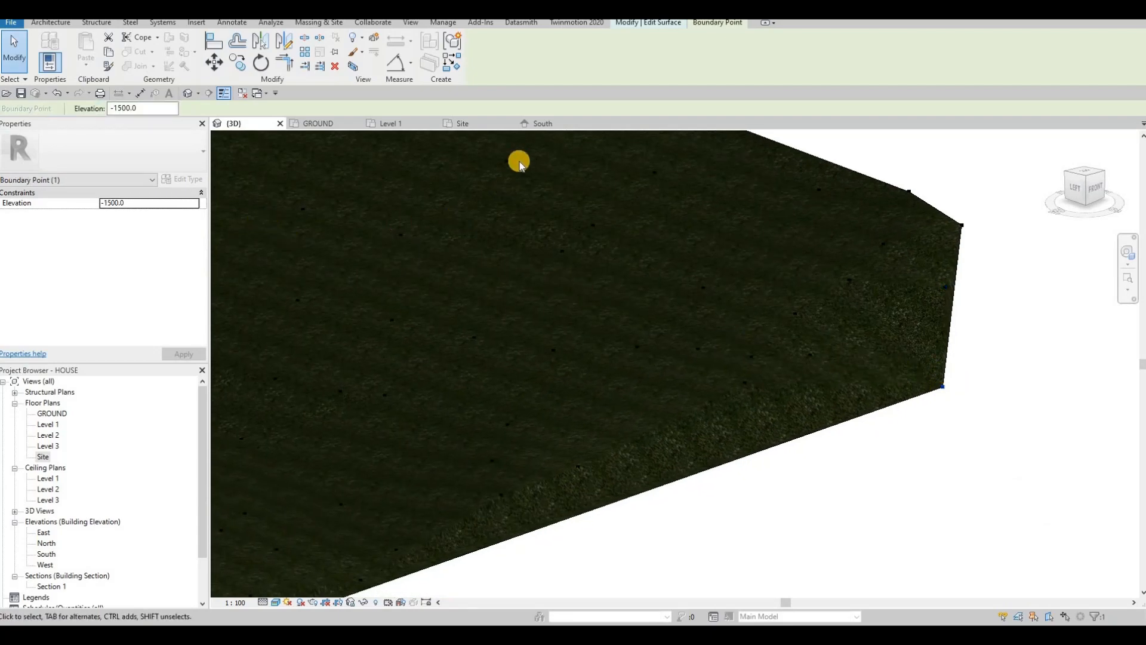
left_click(509, 50)
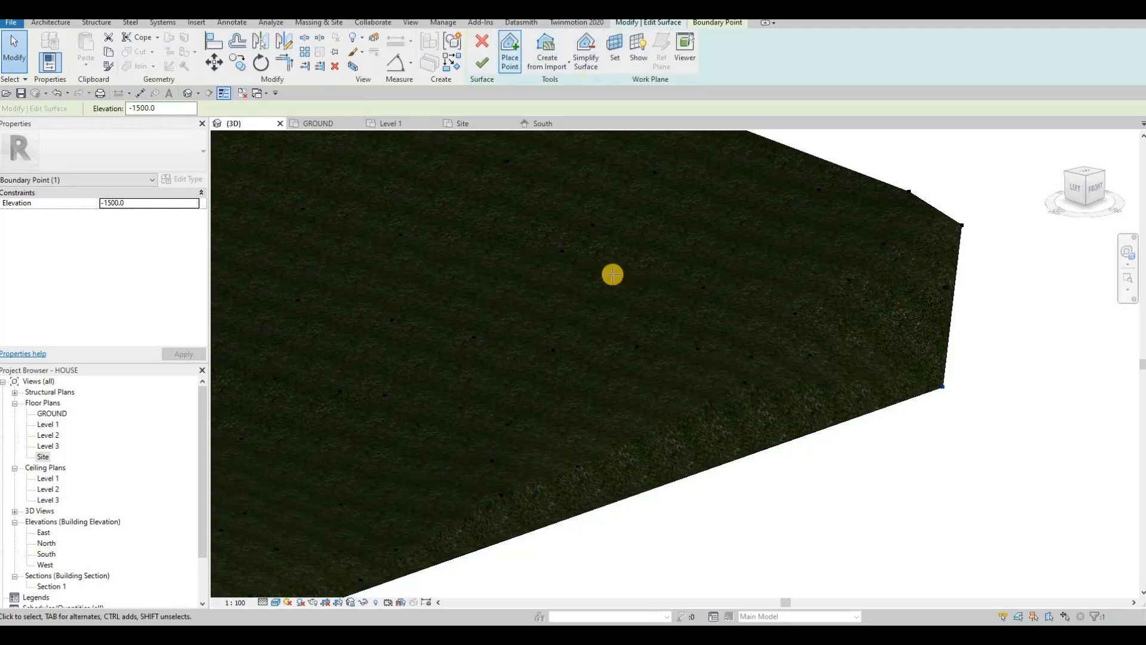
Step: In the GROUND plan, add -1500 points beyond the lower right edge
left_click(321, 125)
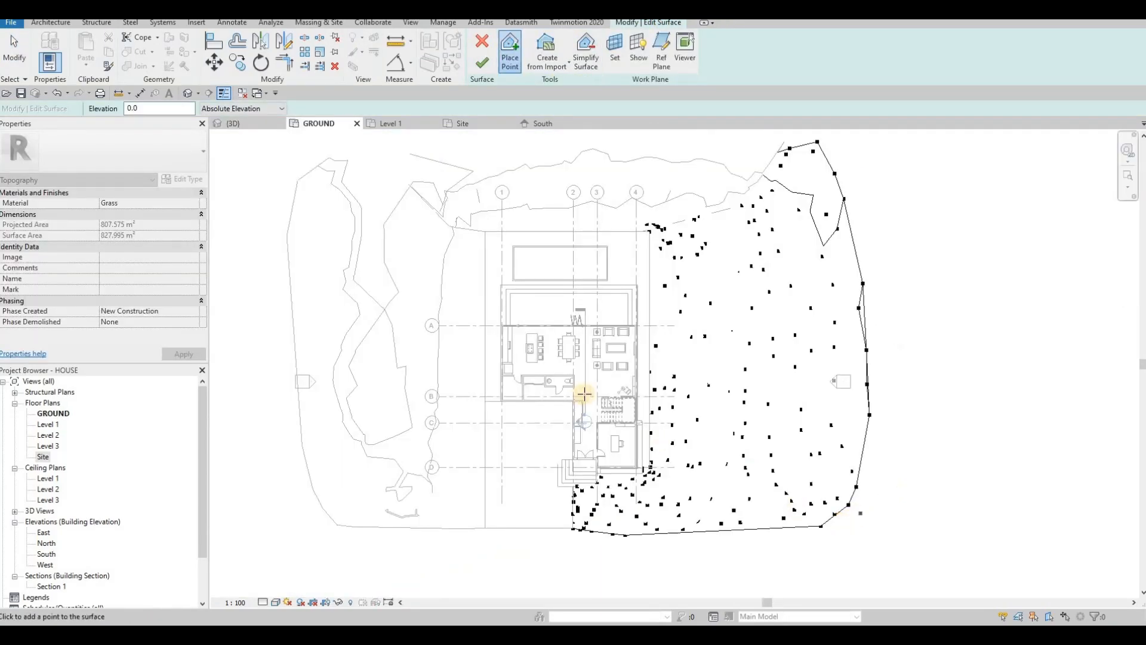
left_click(270, 211)
left_click_drag(148, 109, 74, 110)
type("-1500")
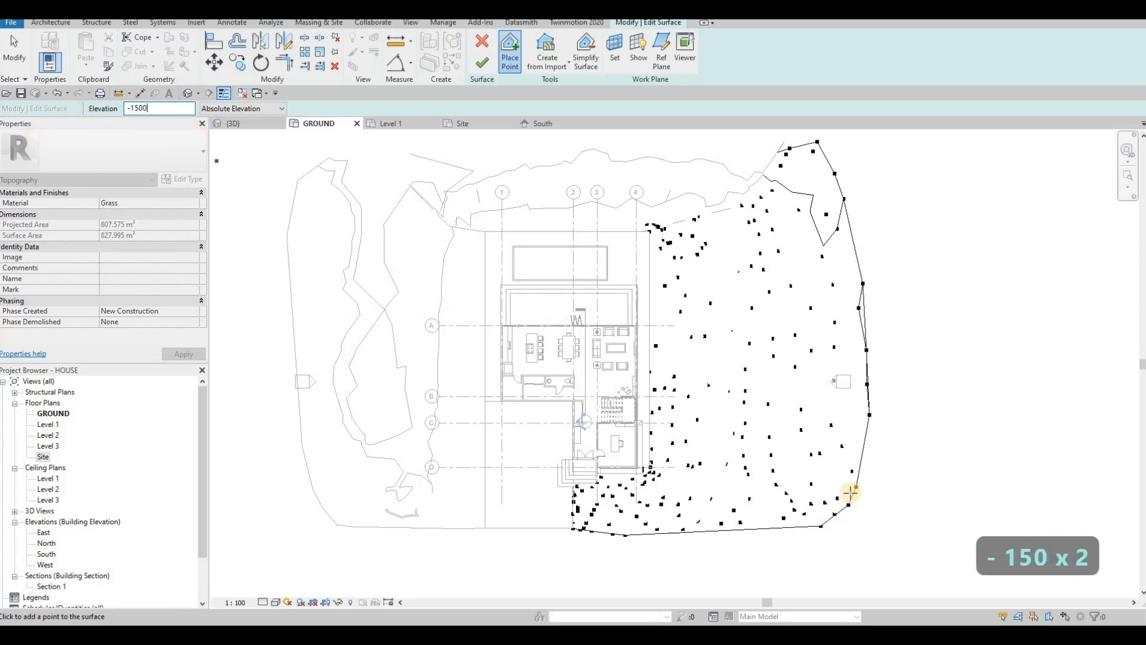
left_click(869, 516)
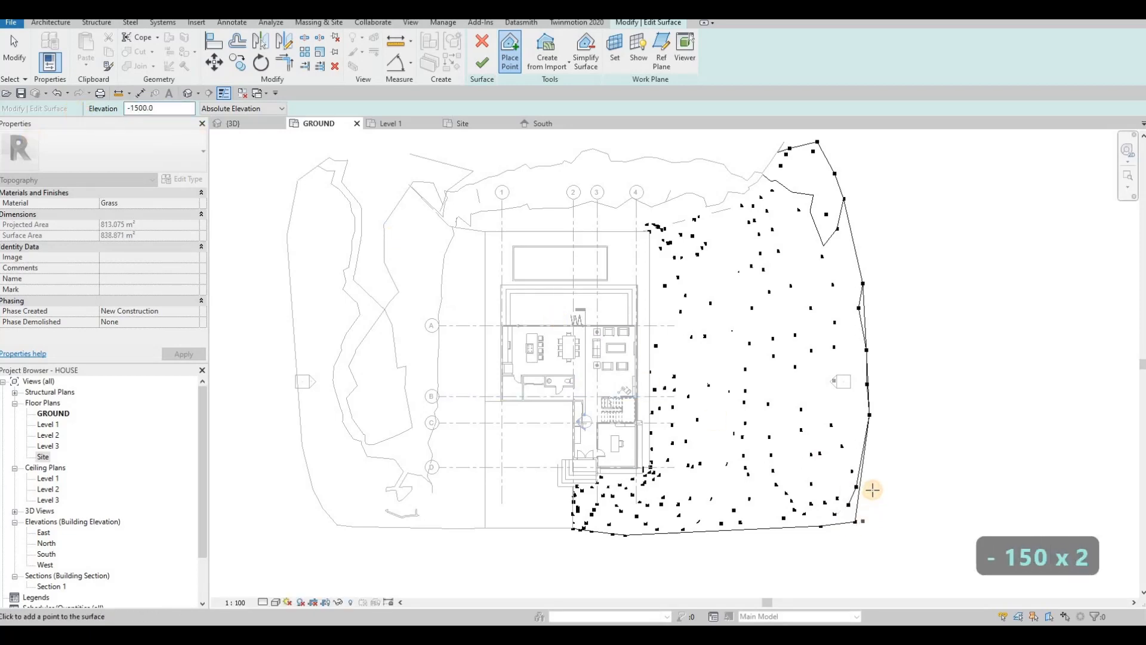
left_click(874, 485)
left_click(879, 457)
left_click(885, 432)
left_click(892, 403)
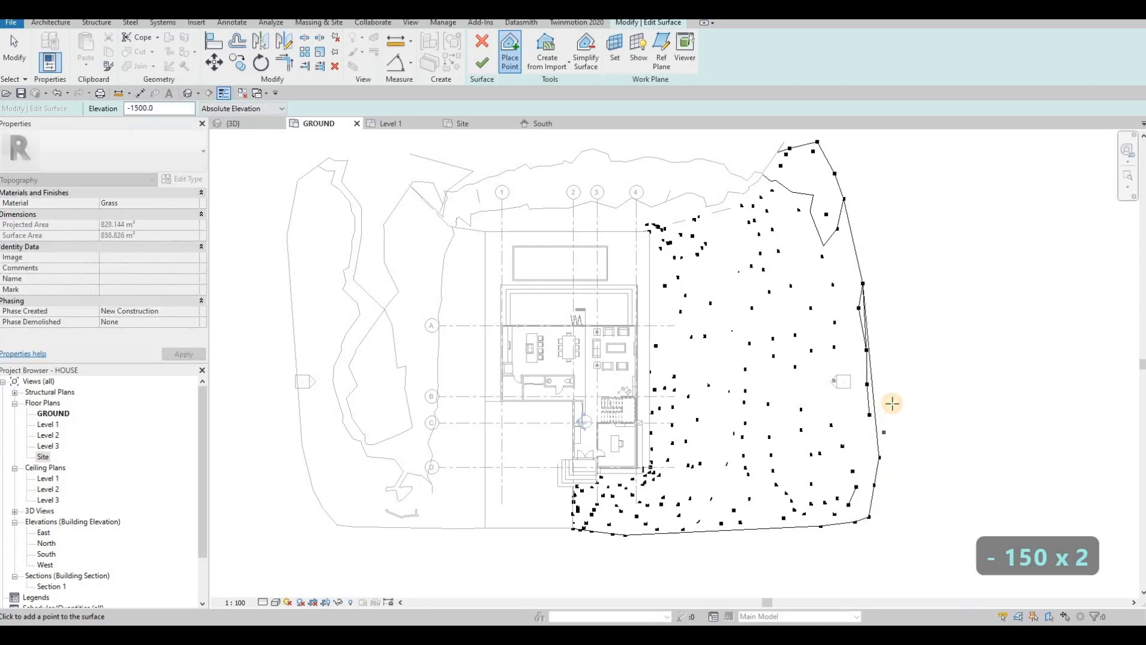
left_click(891, 380)
left_click(895, 359)
Step: Extend the -1500 boundary up the right side and along the top edge
left_click(868, 218)
left_click(857, 187)
left_click(855, 169)
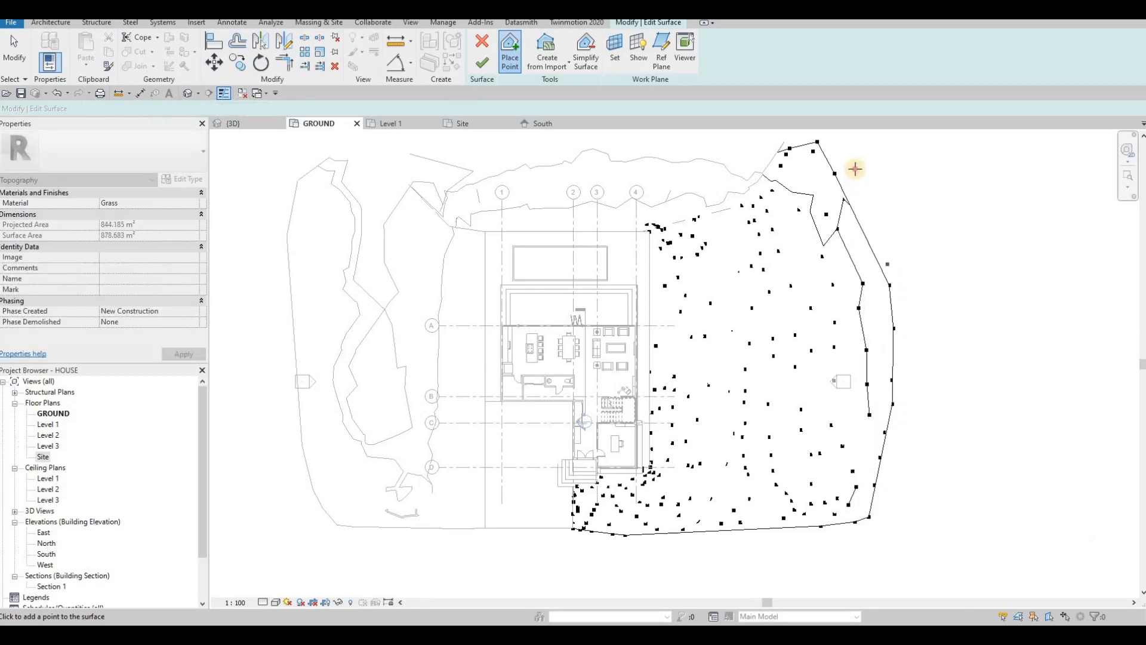
left_click(854, 152)
left_click(848, 141)
middle_click_drag(844, 144, 828, 208)
left_click(808, 179)
left_click(786, 164)
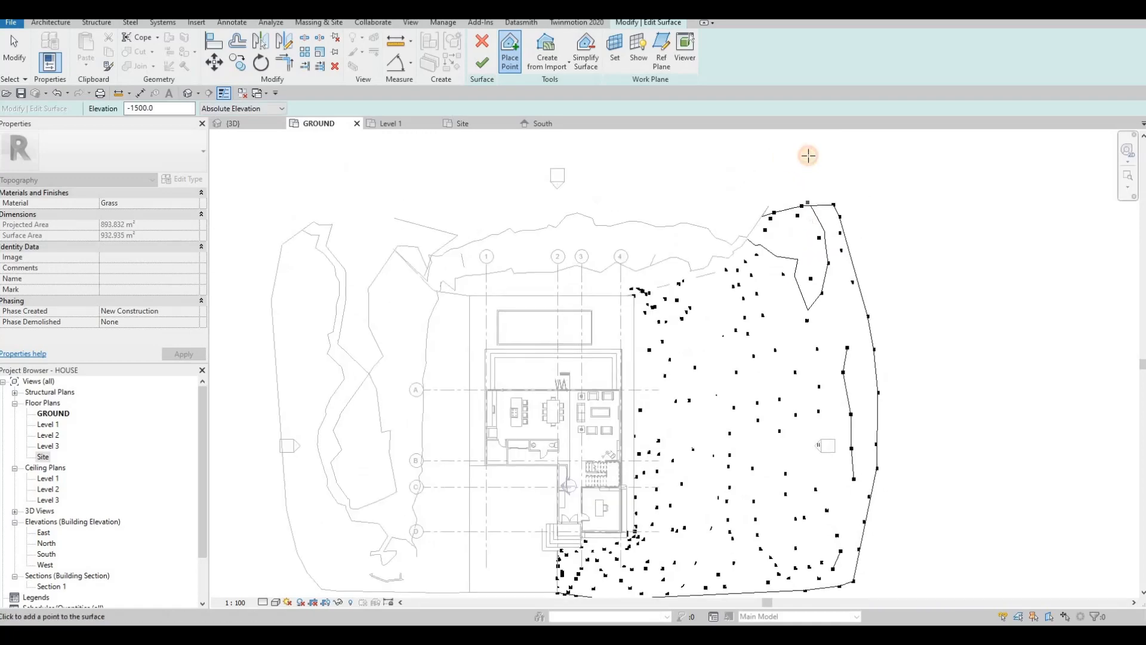
left_click(820, 160)
left_click(842, 164)
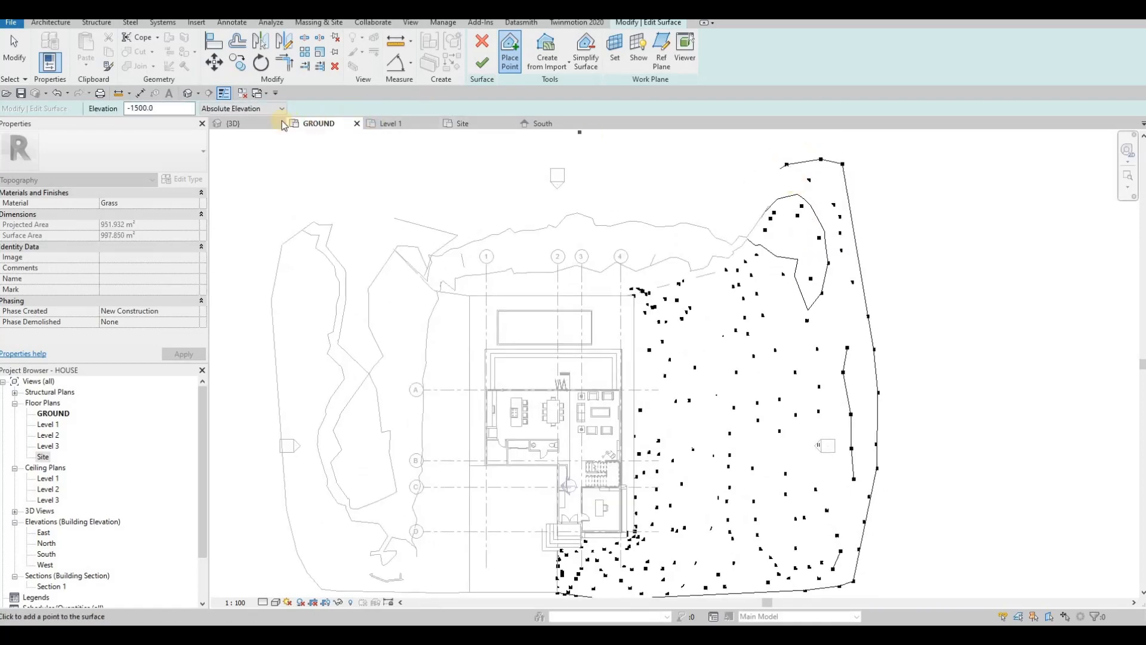
Step: Inspect the extended terrain from several angles in the 3D view
left_click(243, 123)
scroll(630, 274, "down", 3)
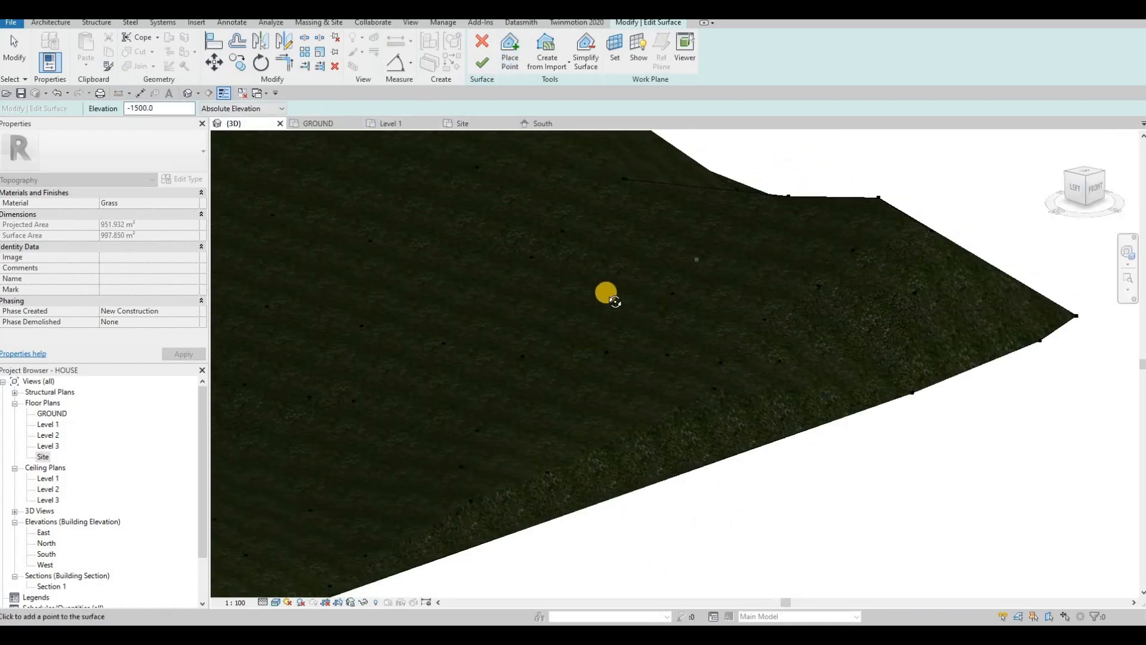
middle_click_drag(630, 274, 647, 315, "shift")
middle_click_drag(388, 292, 134, 284, "shift")
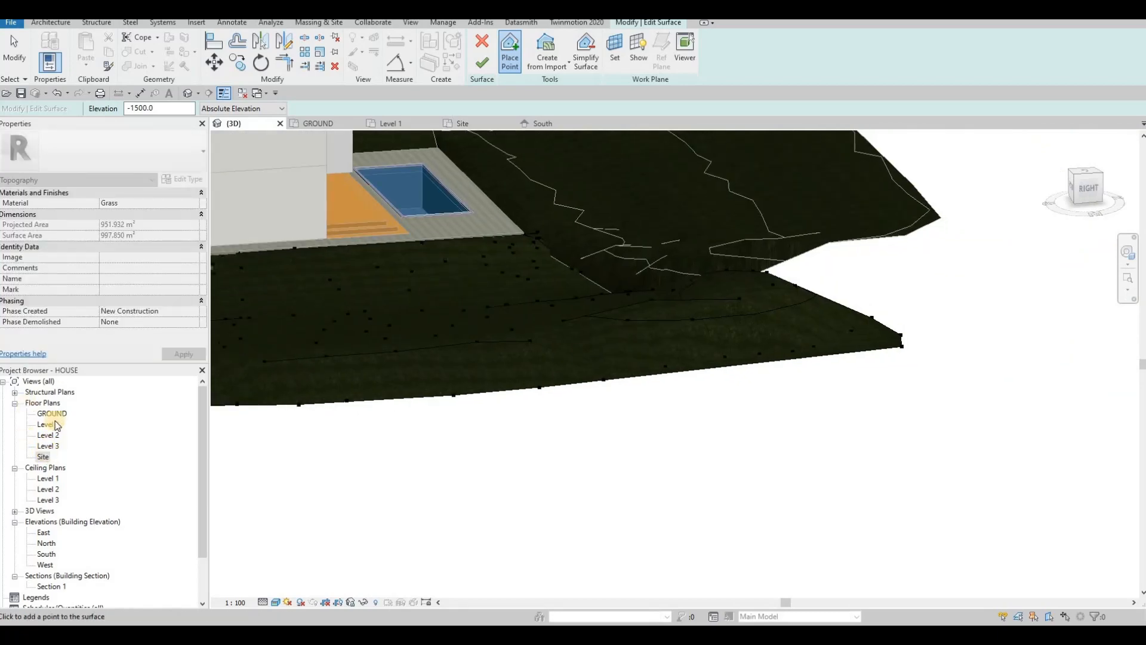
middle_click_drag(675, 134, 574, 246)
Step: Add -1500 topography points near the top and along the upper right edge
left_click(507, 58)
left_click(659, 209)
left_click(736, 179)
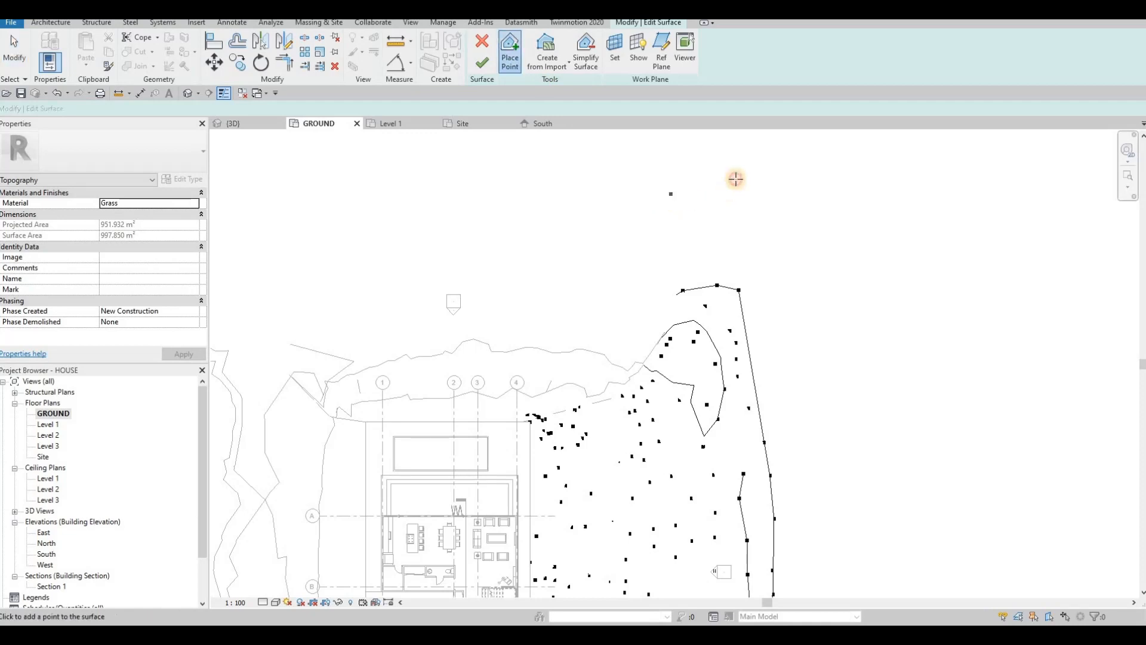
left_click(804, 172)
left_click(833, 195)
left_click(847, 227)
left_click(845, 314)
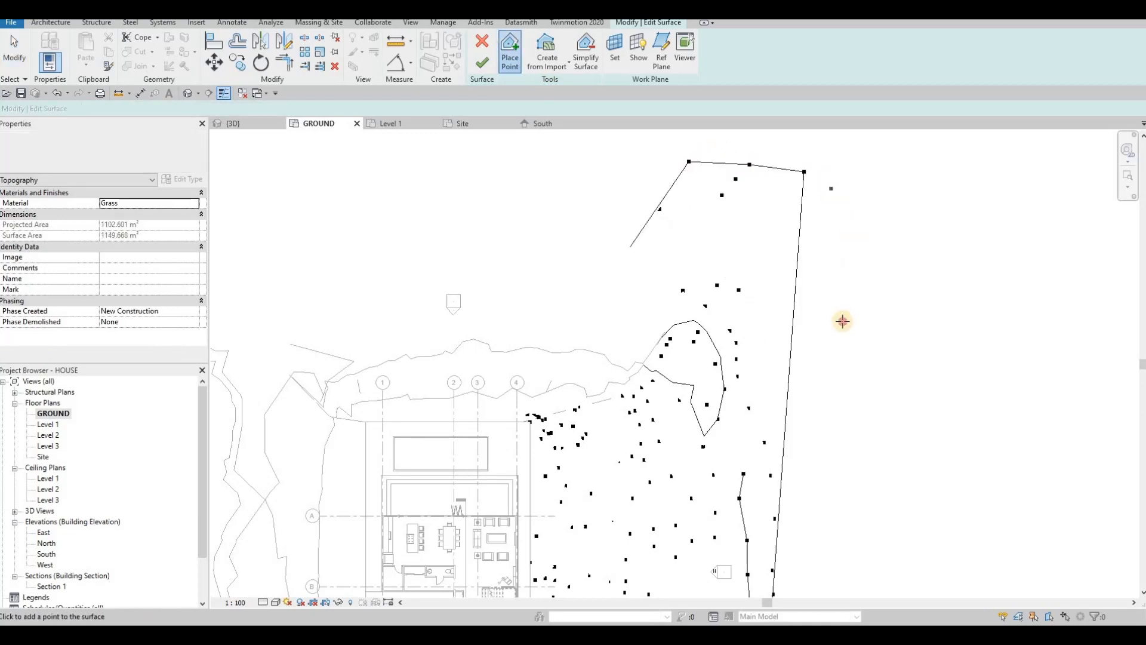
Step: Add a cluster of -1500 points at the lower right of the site
middle_click_drag(809, 360, 800, 352)
left_click(777, 376)
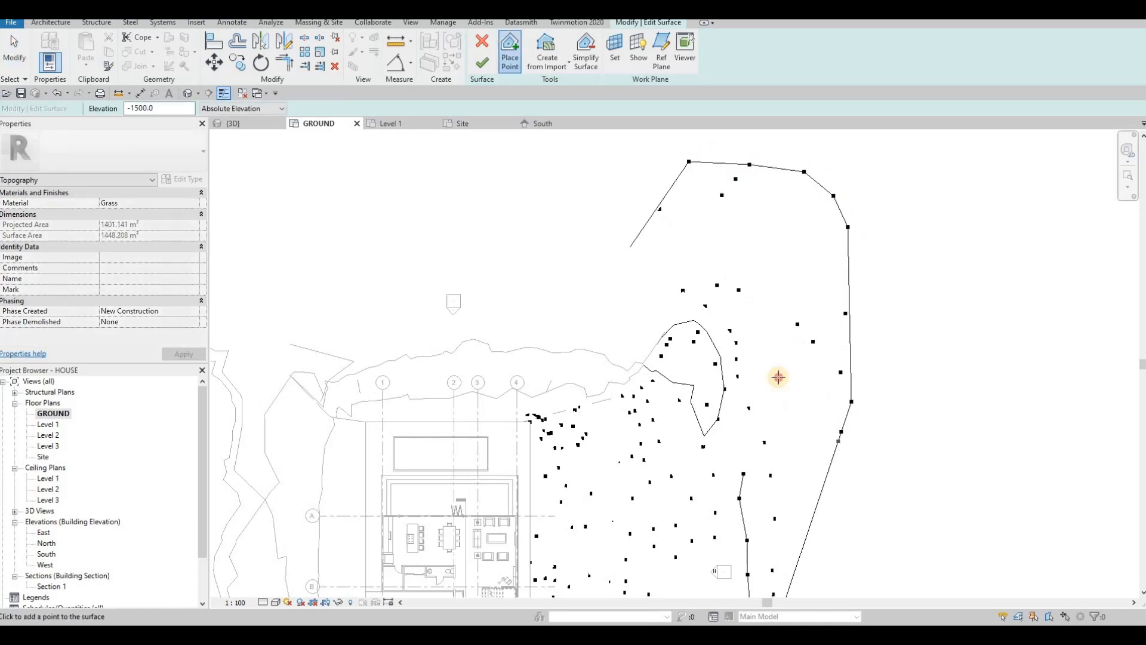
left_click(790, 431)
left_click(800, 450)
left_click(820, 470)
left_click(778, 509)
left_click(780, 532)
left_click(788, 551)
Step: Extend the bottom right corner and add -1500 points up the right side
middle_click_drag(813, 539, 757, 412)
left_click(777, 415)
left_click(714, 451)
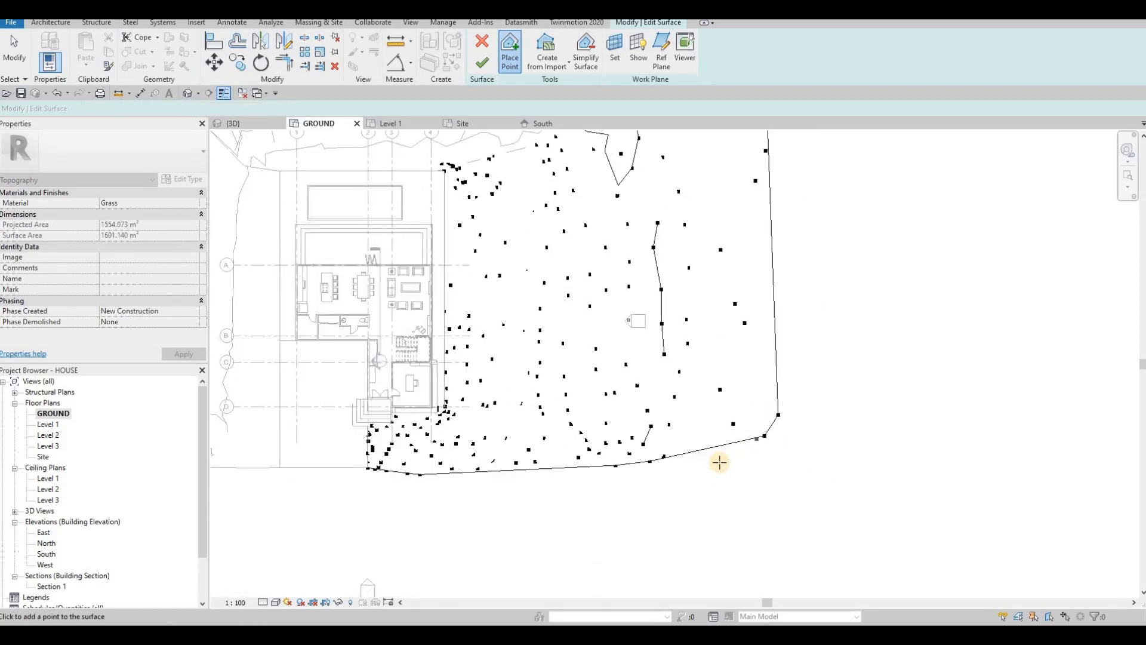
left_click(719, 462)
left_click(738, 467)
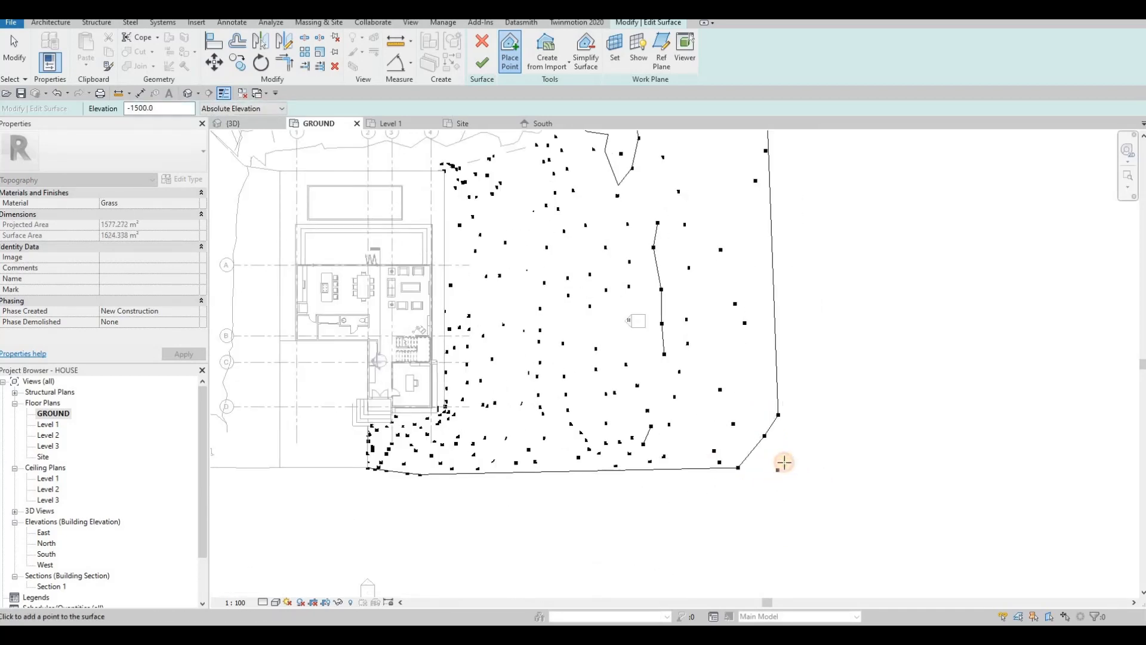
left_click(772, 473)
left_click(798, 444)
left_click(799, 384)
left_click(804, 280)
left_click(807, 245)
left_click(811, 194)
left_click(768, 233)
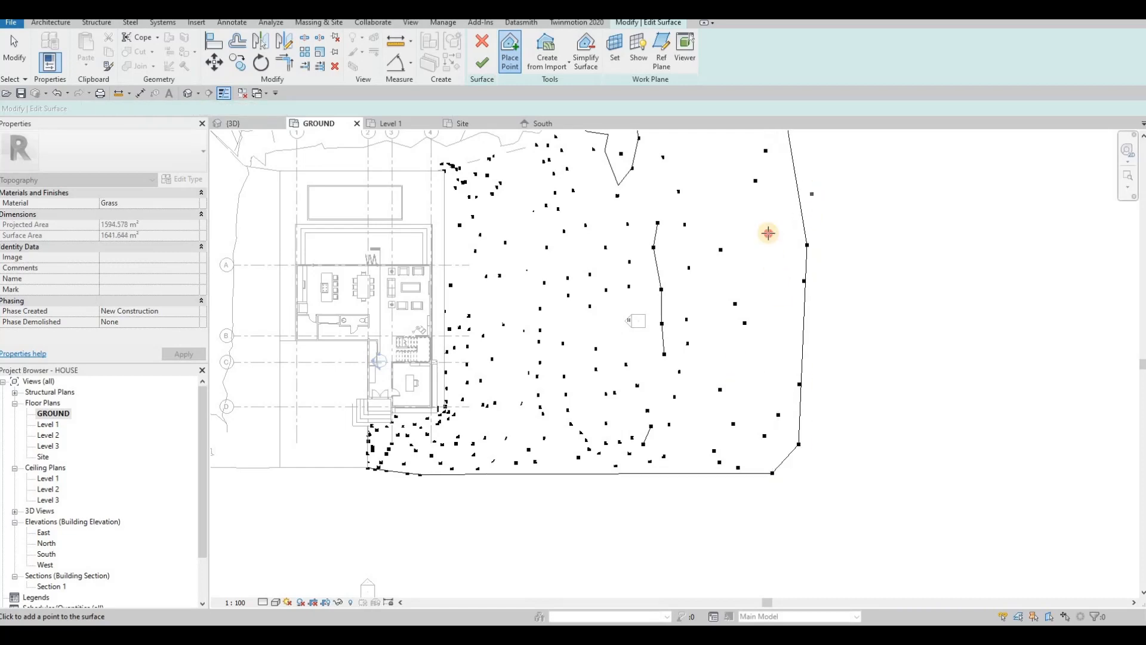
Step: Add more -1500 points along the upper right boundary
middle_click_drag(812, 194, 766, 364)
scroll(768, 354, "down", 1)
left_click(775, 271)
left_click(759, 207)
left_click(745, 178)
left_click(744, 163)
left_click(720, 154)
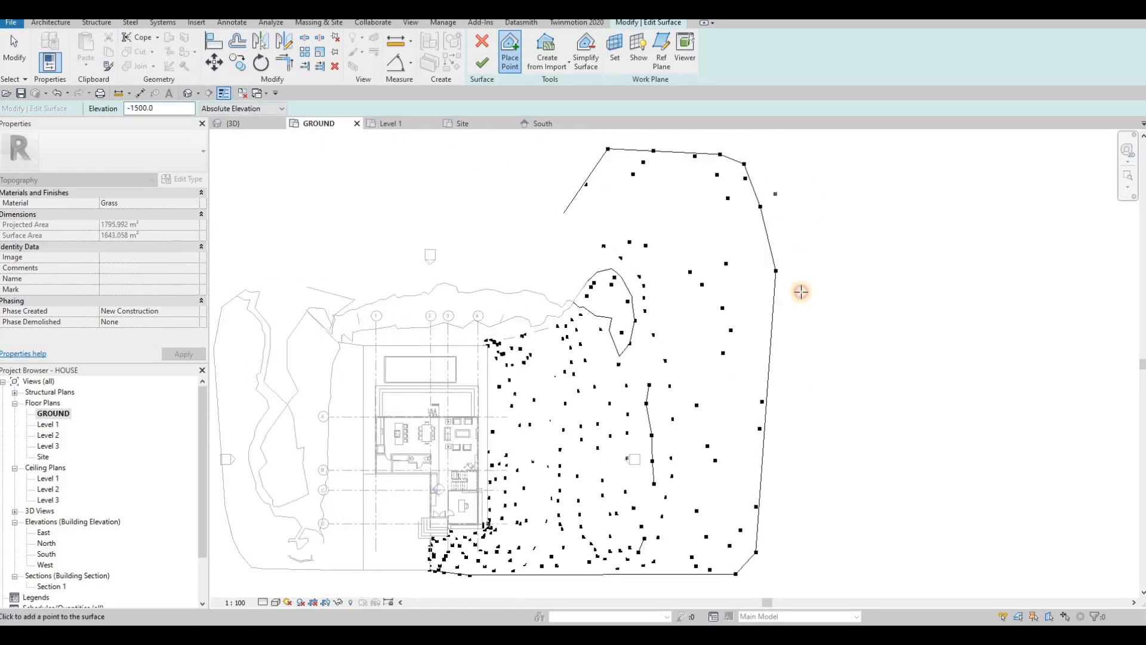
Step: Add a few points down the right side, then orbit the extended terrain in 3D
left_click(801, 292)
left_click(802, 303)
left_click(808, 326)
left_click(815, 338)
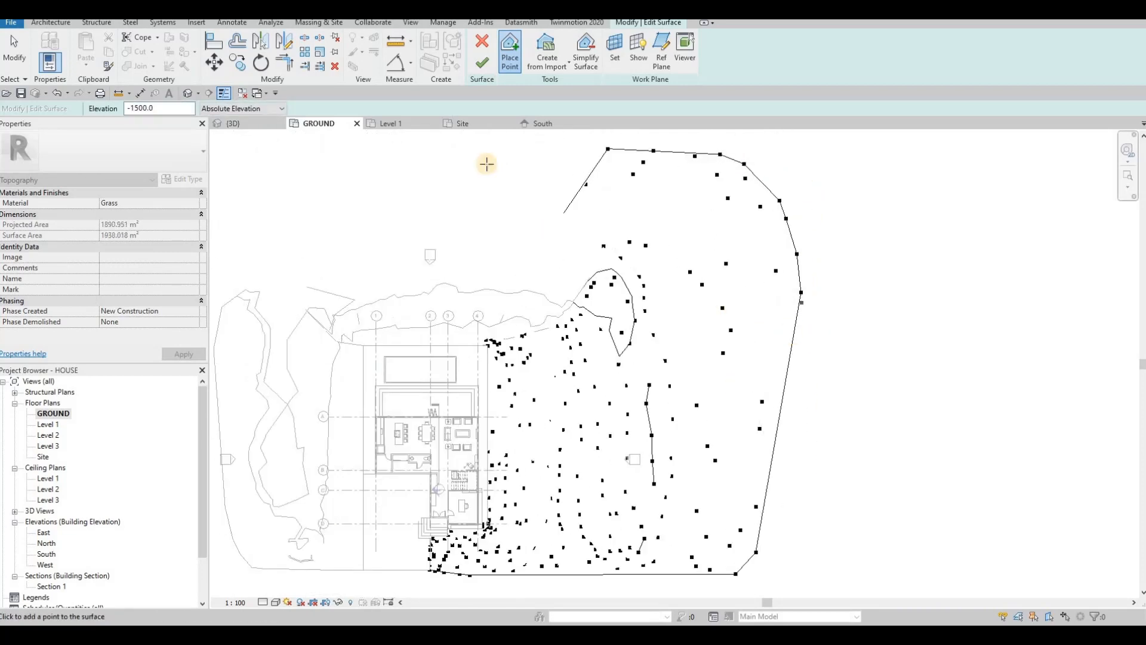
left_click(265, 127)
middle_click_drag(645, 286, 606, 227, "shift")
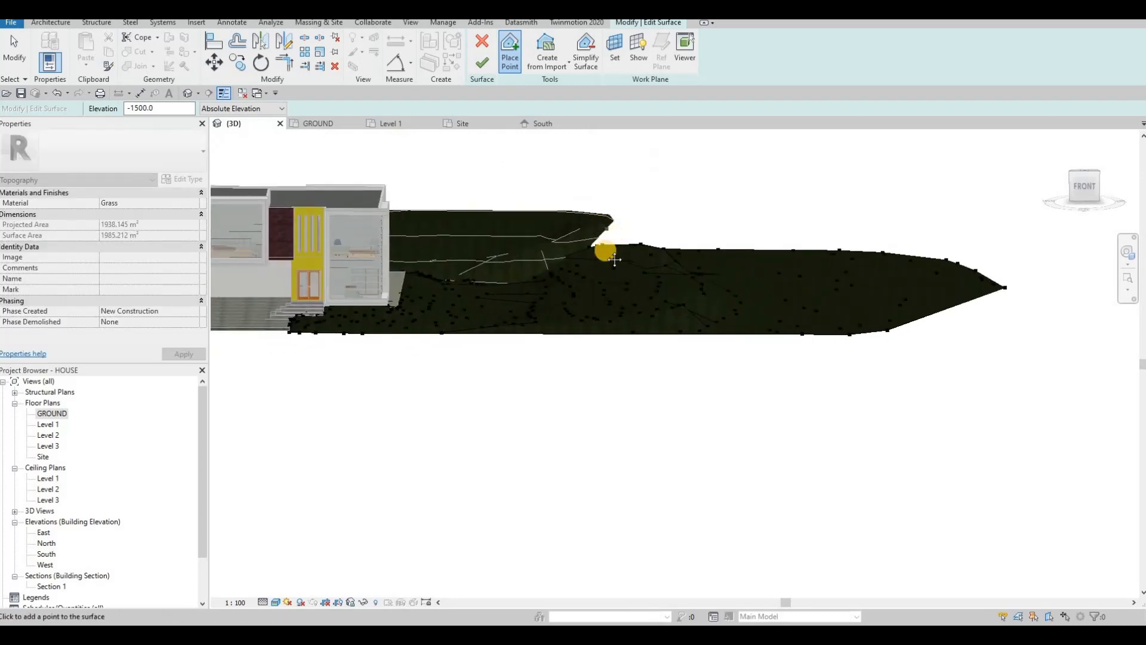
Step: Look down on the terrain and stop placing new topography points
middle_click_drag(615, 259, 539, 254, "shift")
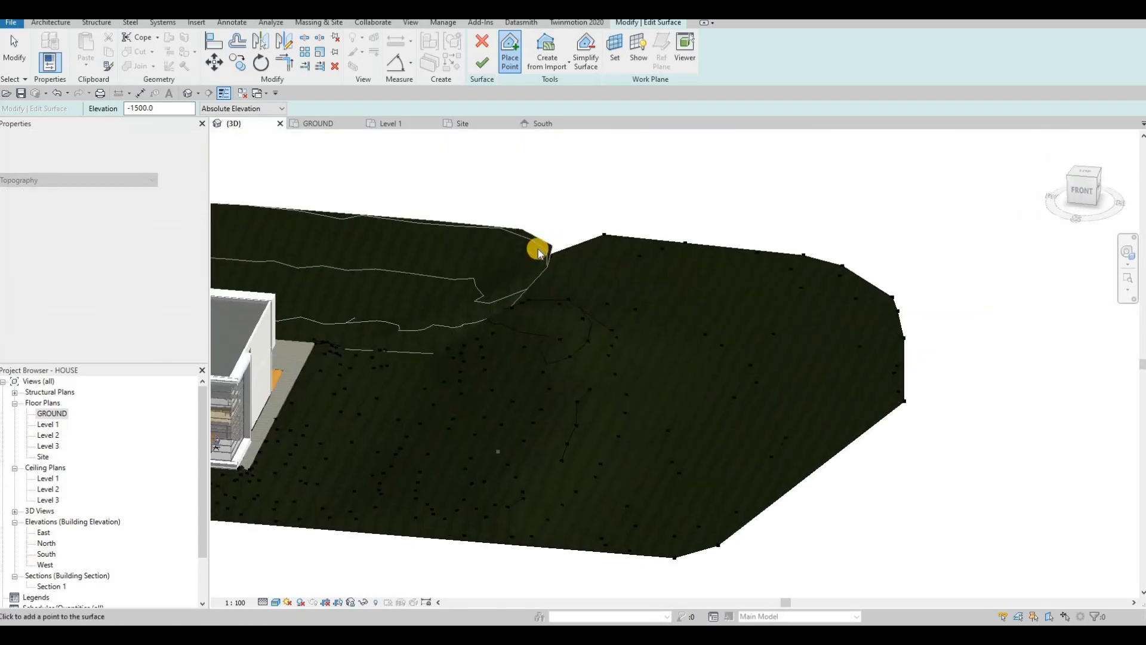
key("Escape")
key("Escape")
scroll(539, 254, "up", 2)
key("Escape")
Step: Raise a corner point on the surface boundary to elevation 1000 as a trial
left_click(523, 253)
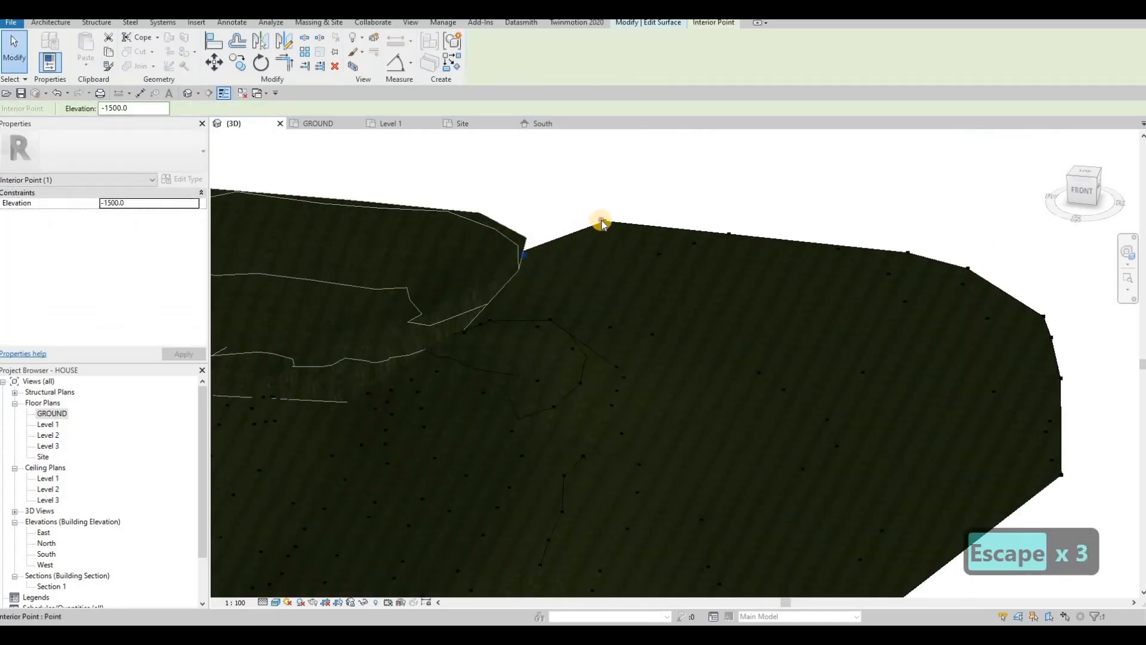
left_click(602, 222)
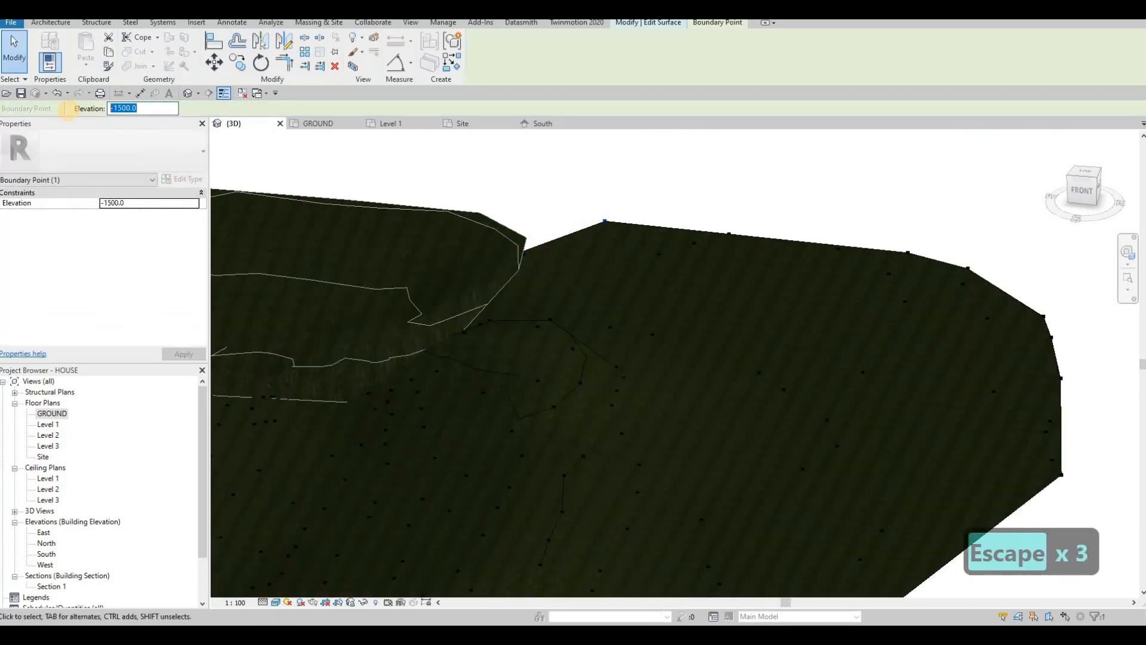
type("1000")
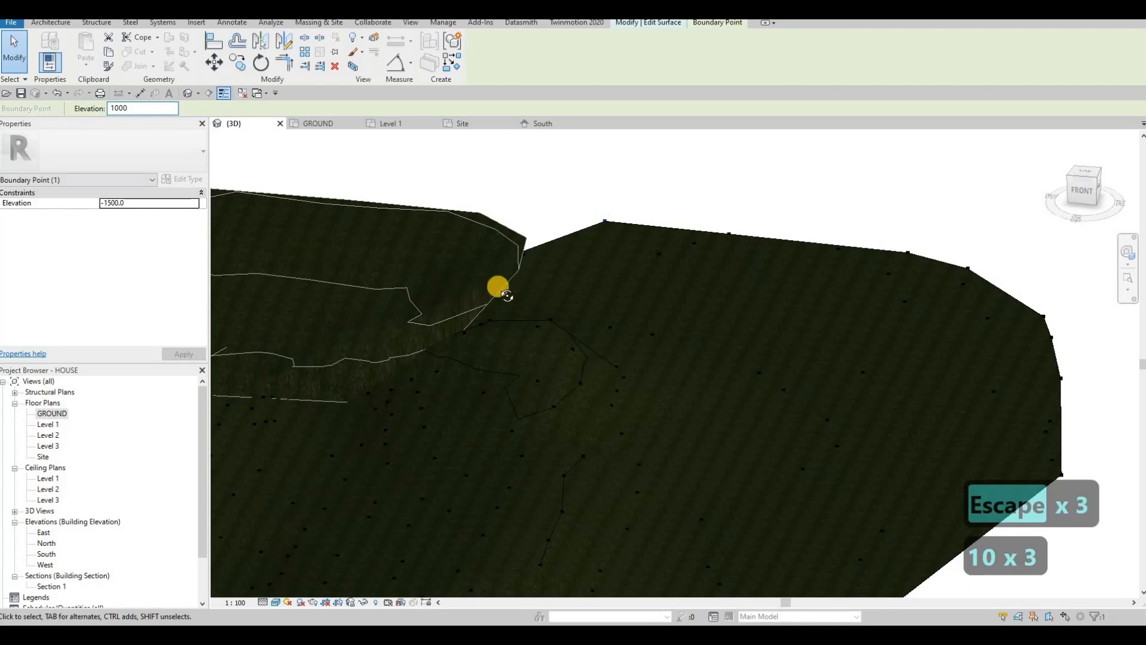
middle_click_drag(506, 296, 545, 181, "shift")
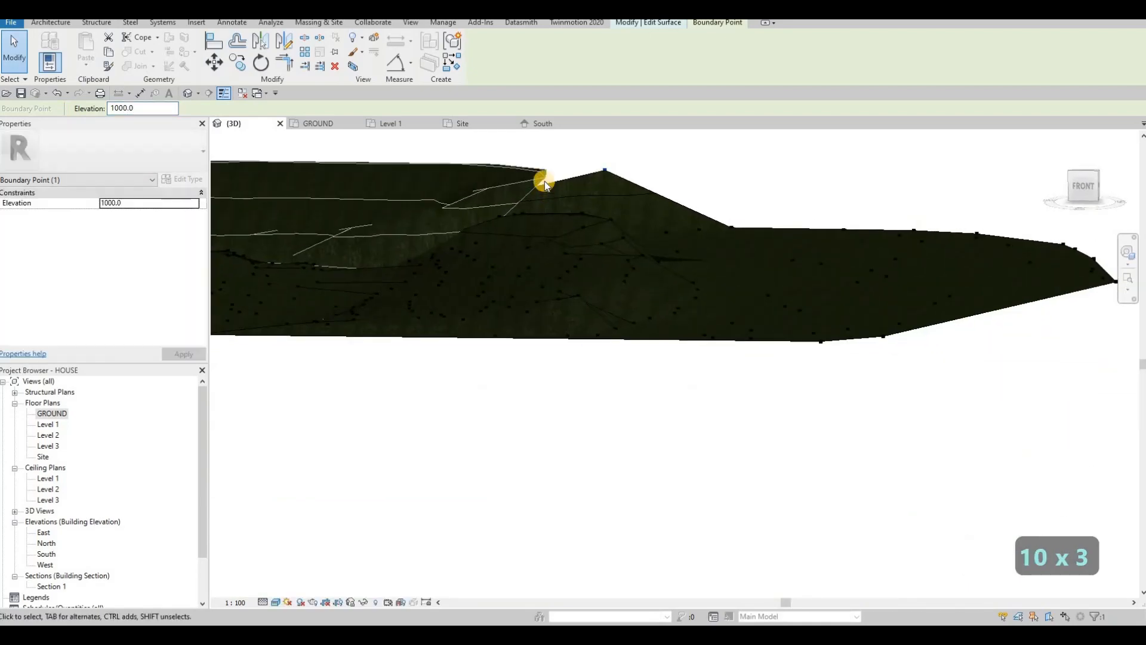
middle_click_drag(527, 246, 385, 234, "shift")
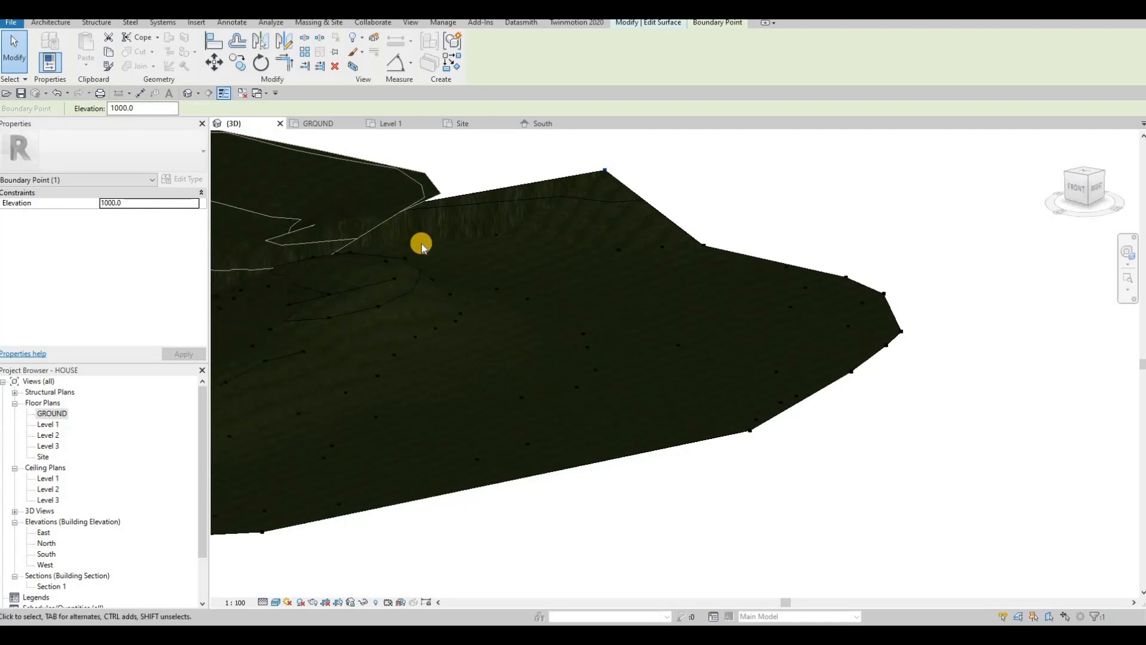
Step: Undo the 1000 corner elevation and clear the point selection
key("ctrl+z")
key("ctrl+z")
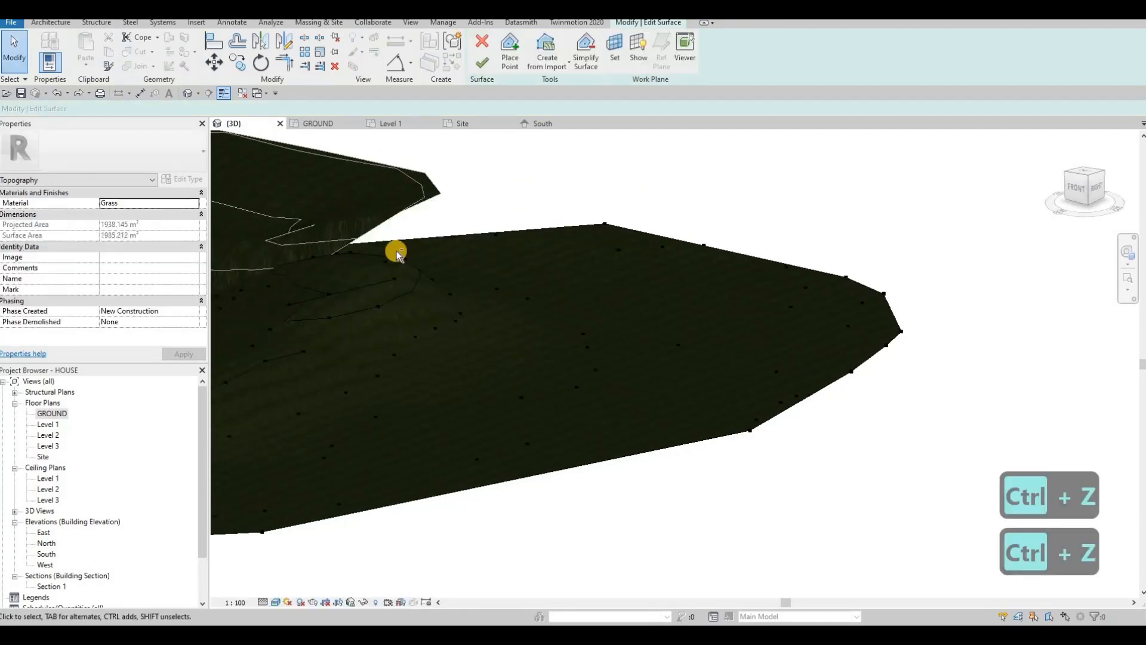
middle_click_drag(396, 253, 516, 230, "shift")
key("Escape")
key("Escape")
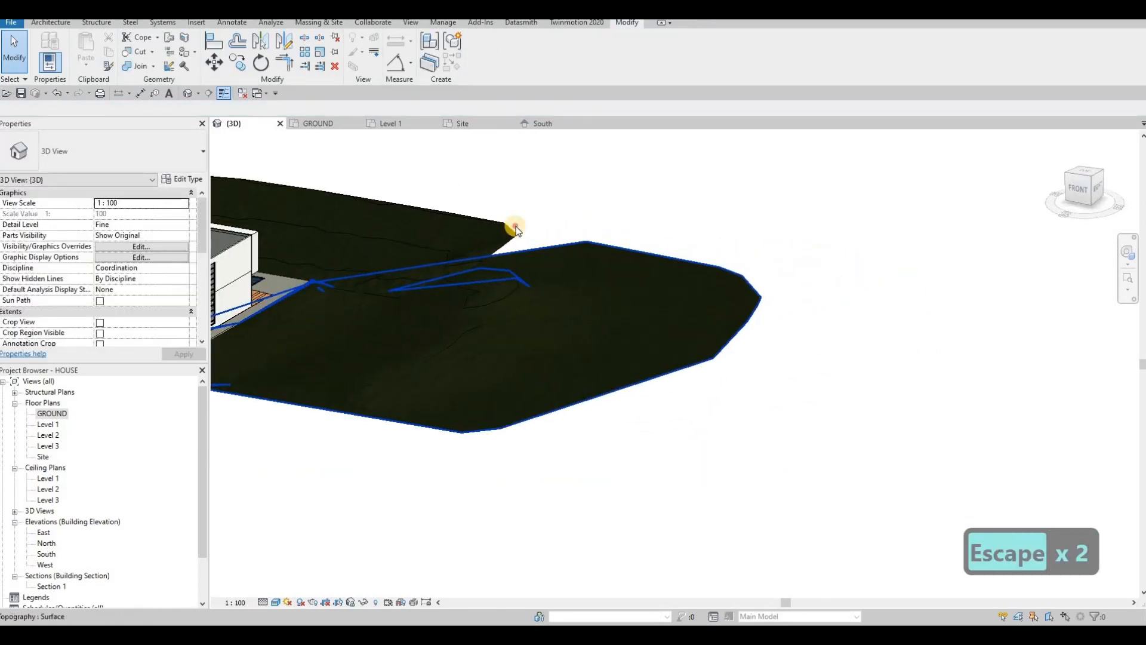
Step: Open the upper toposurface for editing and confirm its edge point sits at 2000
scroll(516, 229, "up", 2)
left_click(516, 229)
left_click(481, 55)
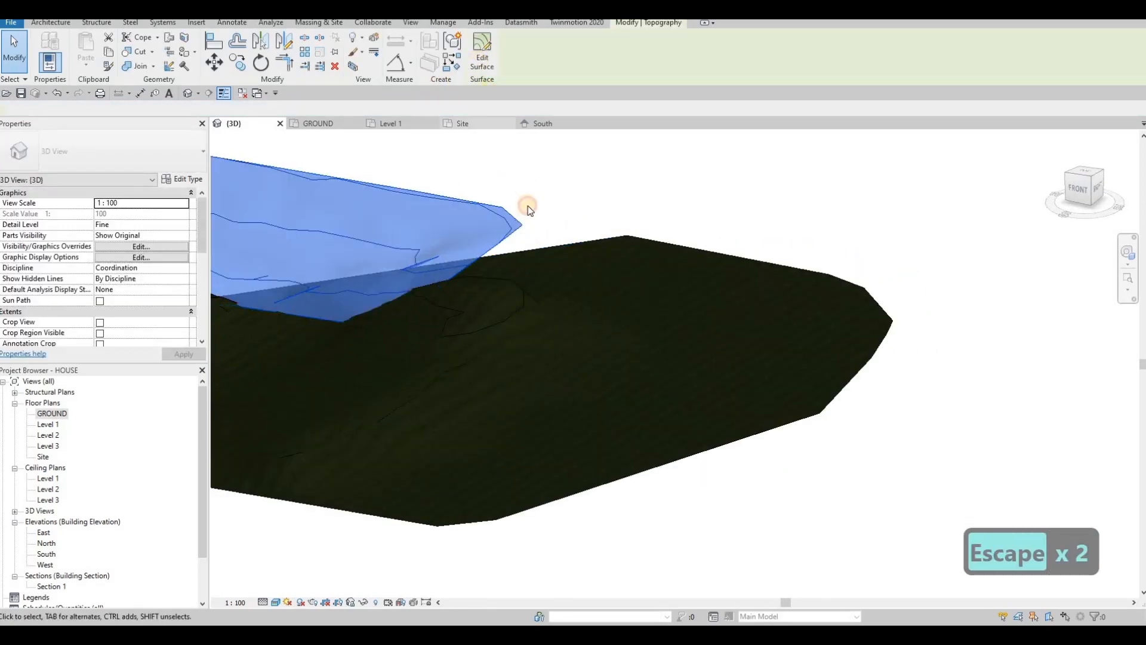
left_click(499, 243)
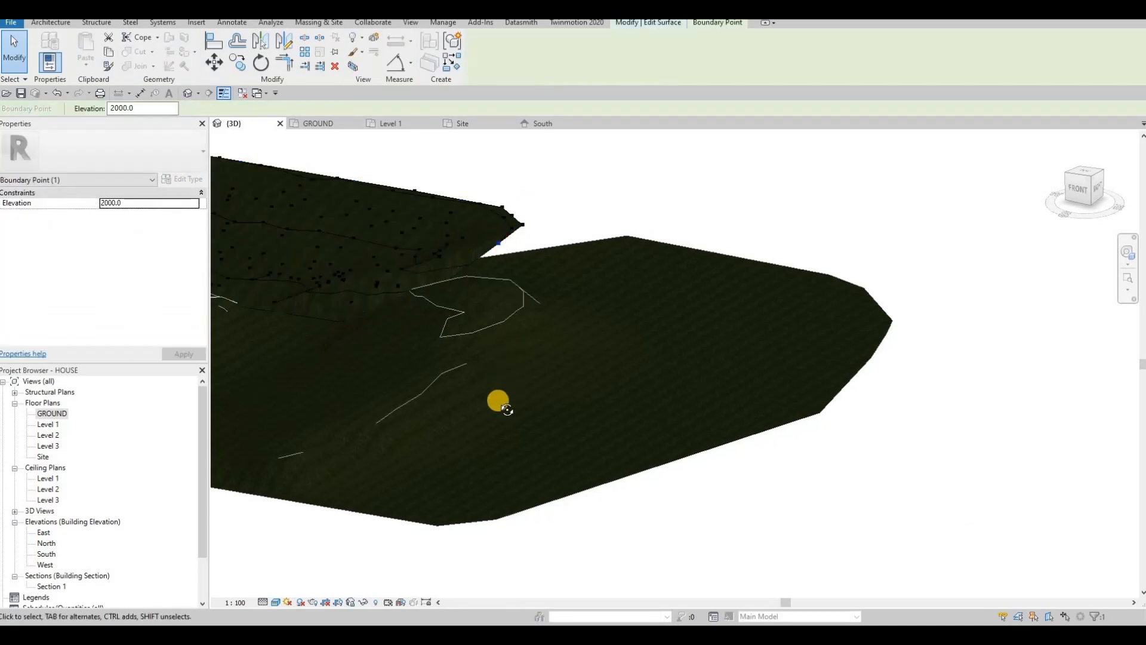
middle_click_drag(507, 409, 144, 174, "shift")
middle_click_drag(435, 307, 481, 345)
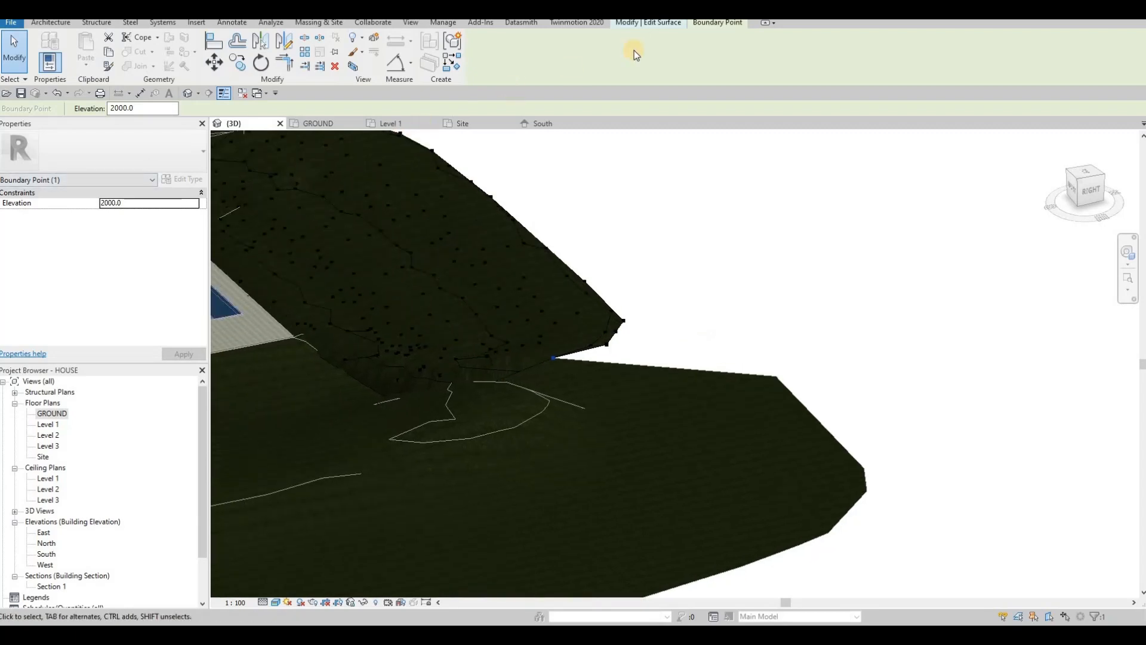
left_click(663, 23)
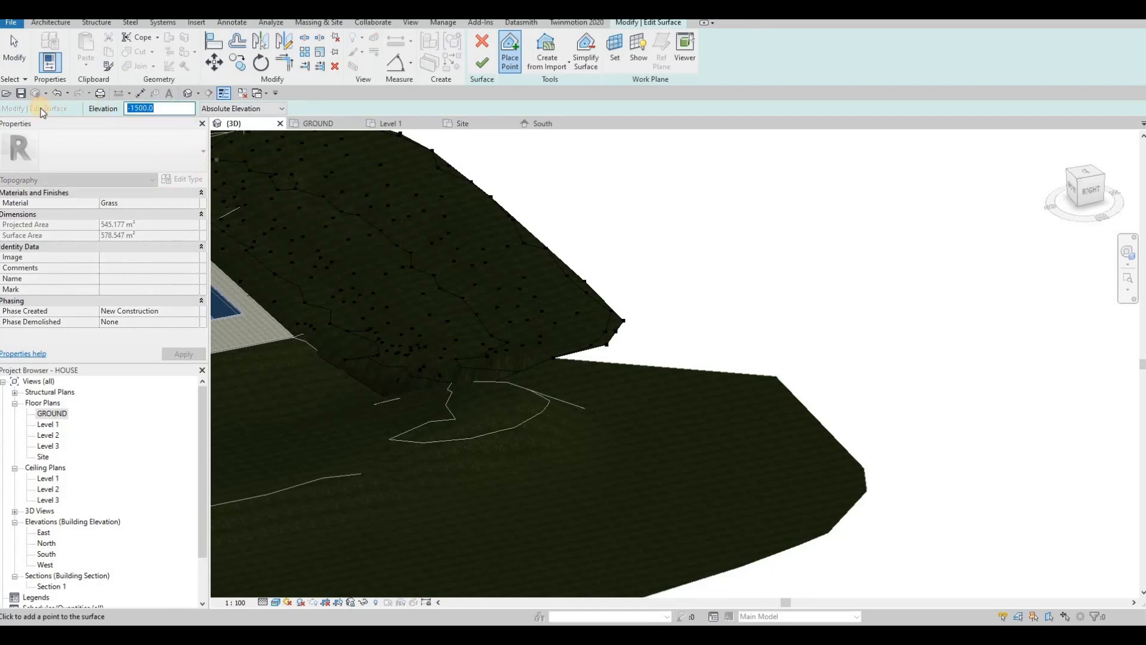
Step: Set the new point elevation to 1800 and bring the Site plan's upper boundary into view
type("1800")
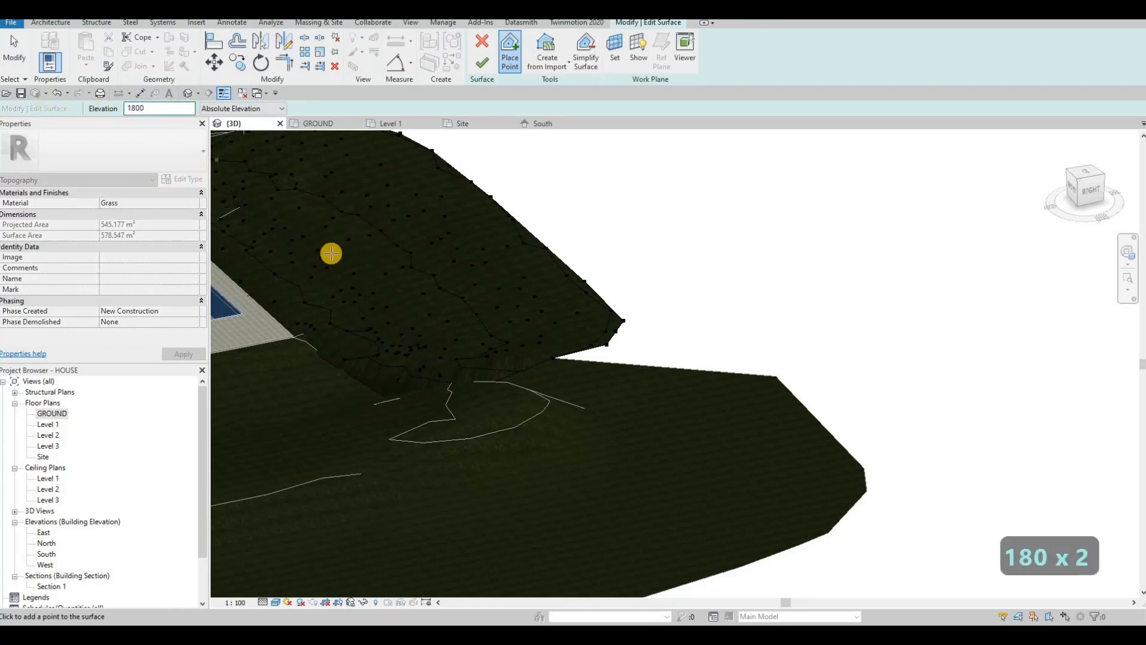
left_click(328, 126)
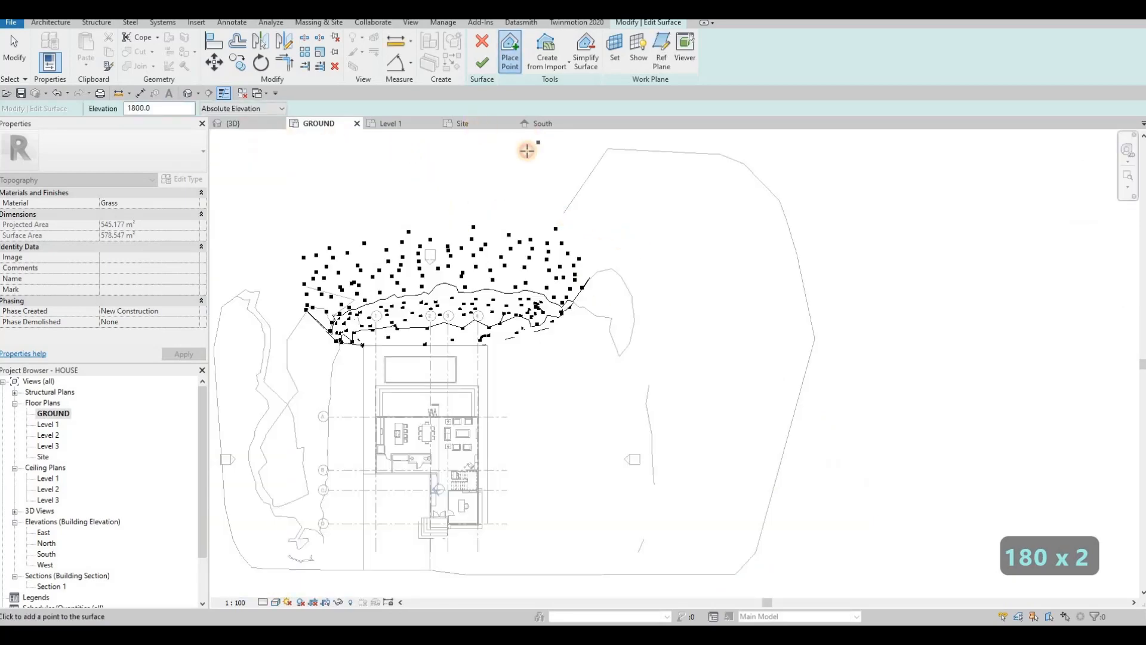
left_click(480, 125)
middle_click_drag(659, 140, 627, 321)
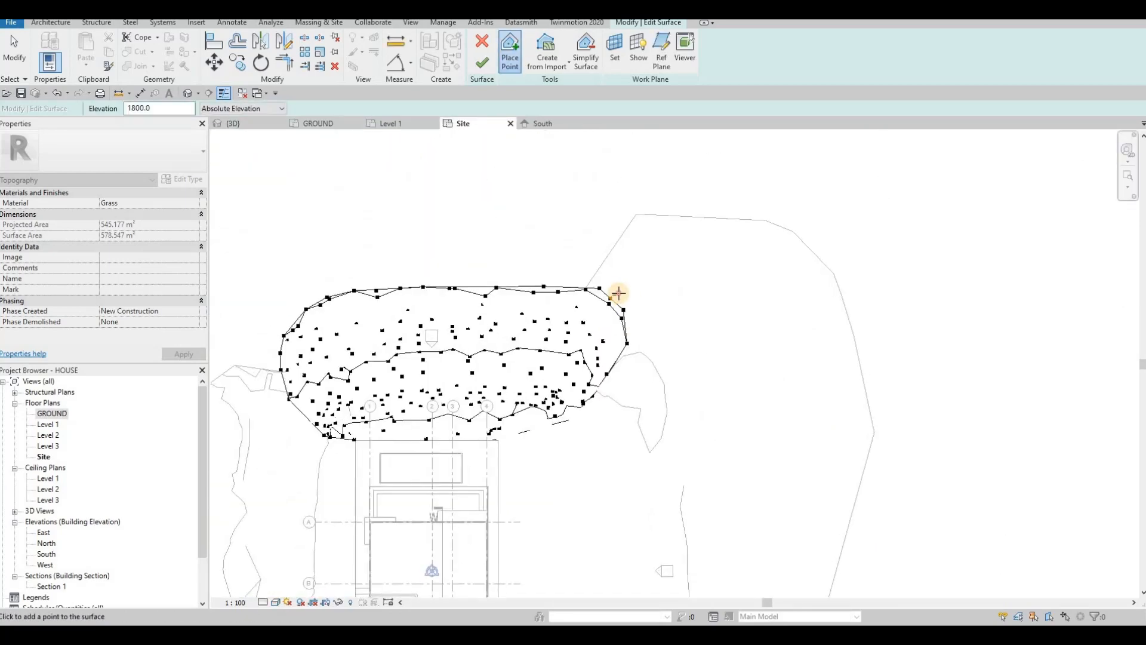
Step: Add 1800 points along the upper edge and further left
left_click(619, 293)
left_click(607, 273)
left_click(603, 266)
left_click(488, 263)
left_click(431, 264)
left_click(420, 265)
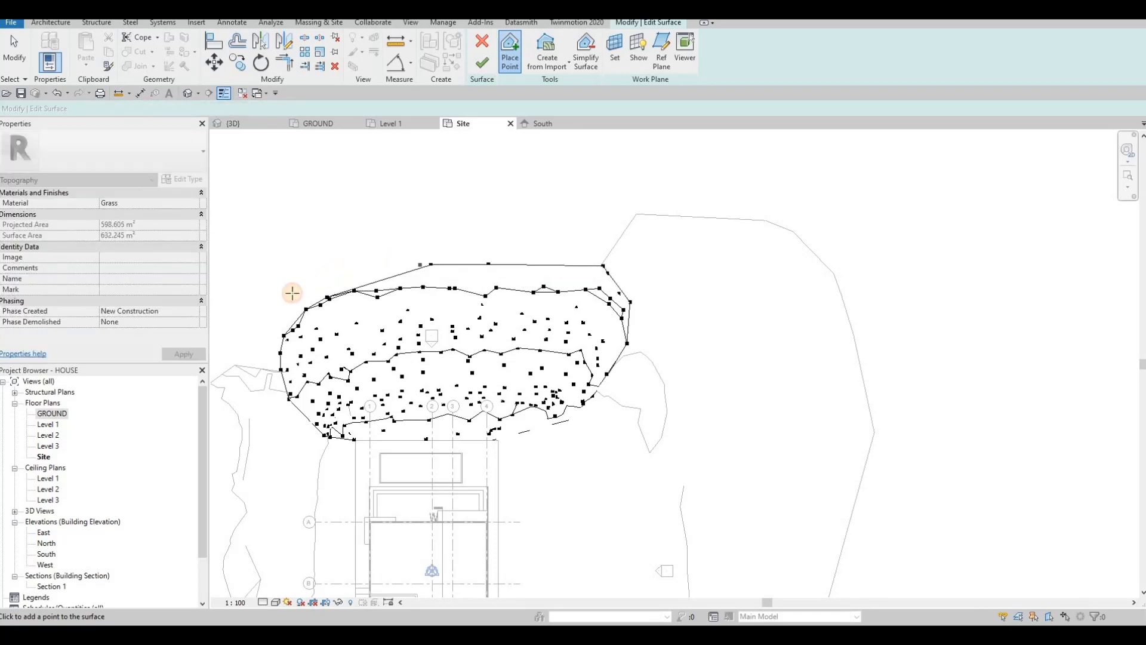
left_click(369, 264)
left_click(332, 274)
left_click(285, 295)
left_click(253, 290)
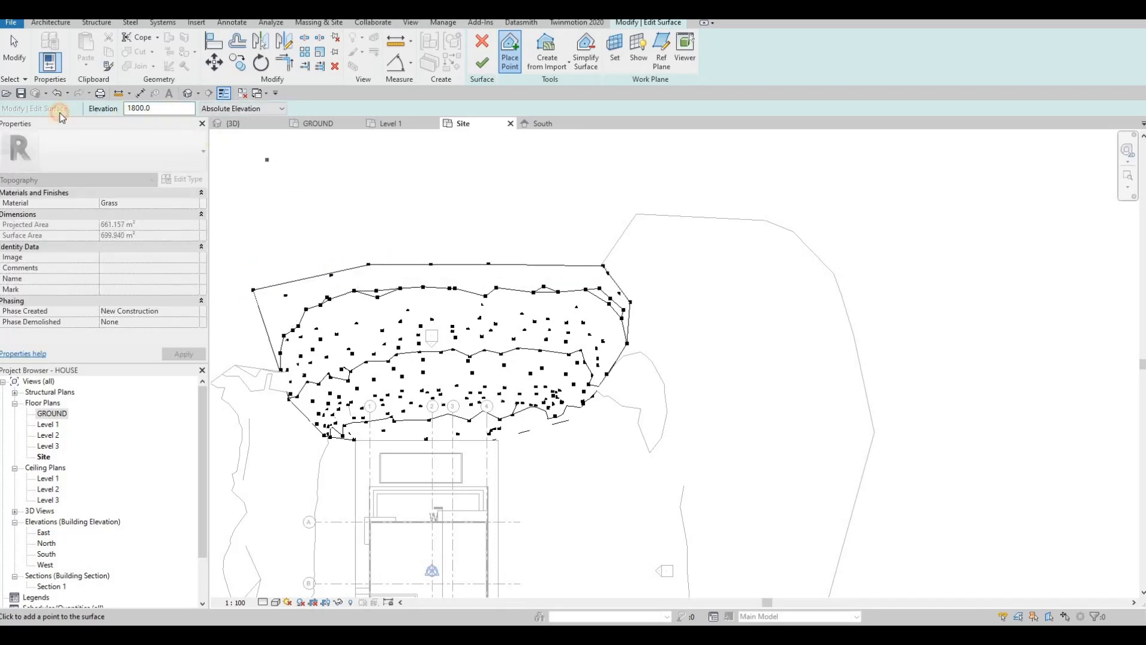
Step: Add a row of points at 1600 further out, extending the boundary left
left_click_drag(156, 109, 60, 113)
type("1600")
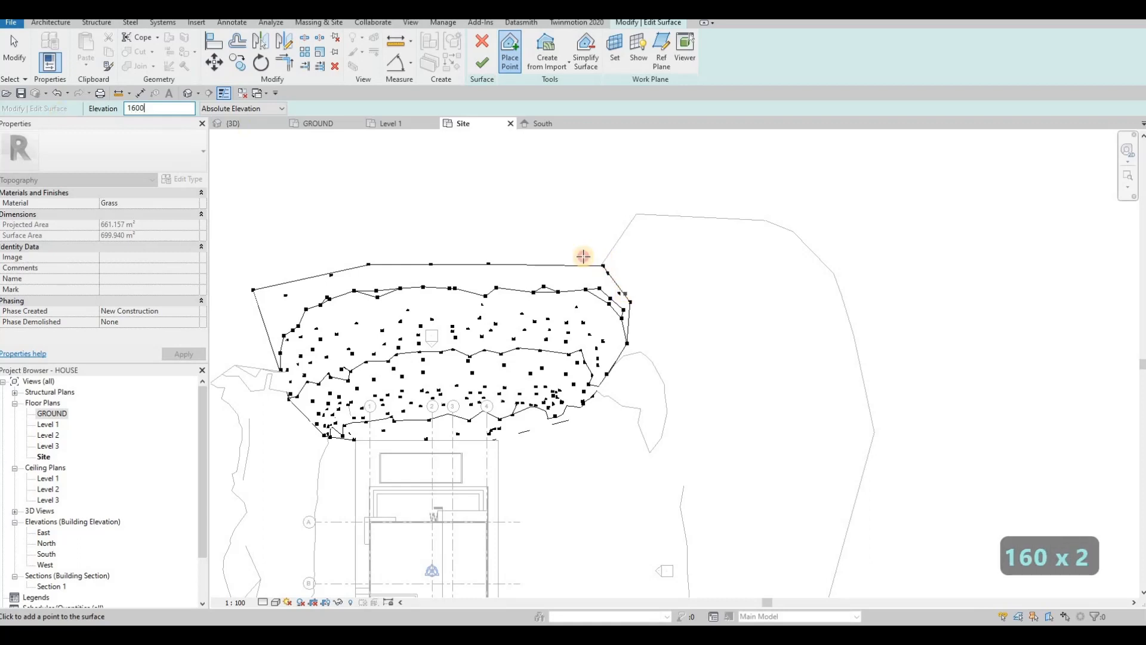
left_click(578, 255)
left_click(541, 256)
left_click(474, 252)
left_click(417, 254)
left_click(365, 255)
left_click(308, 259)
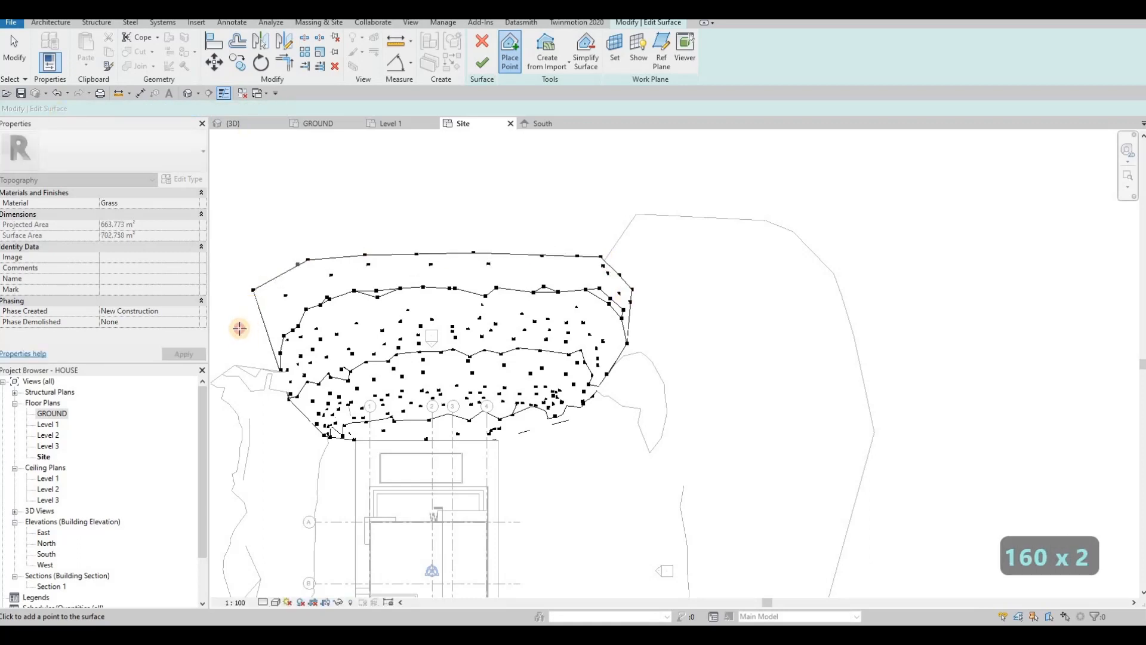
left_click(227, 297)
Step: Add a row of points at 1500 further out along the top
left_click_drag(159, 108, 89, 113)
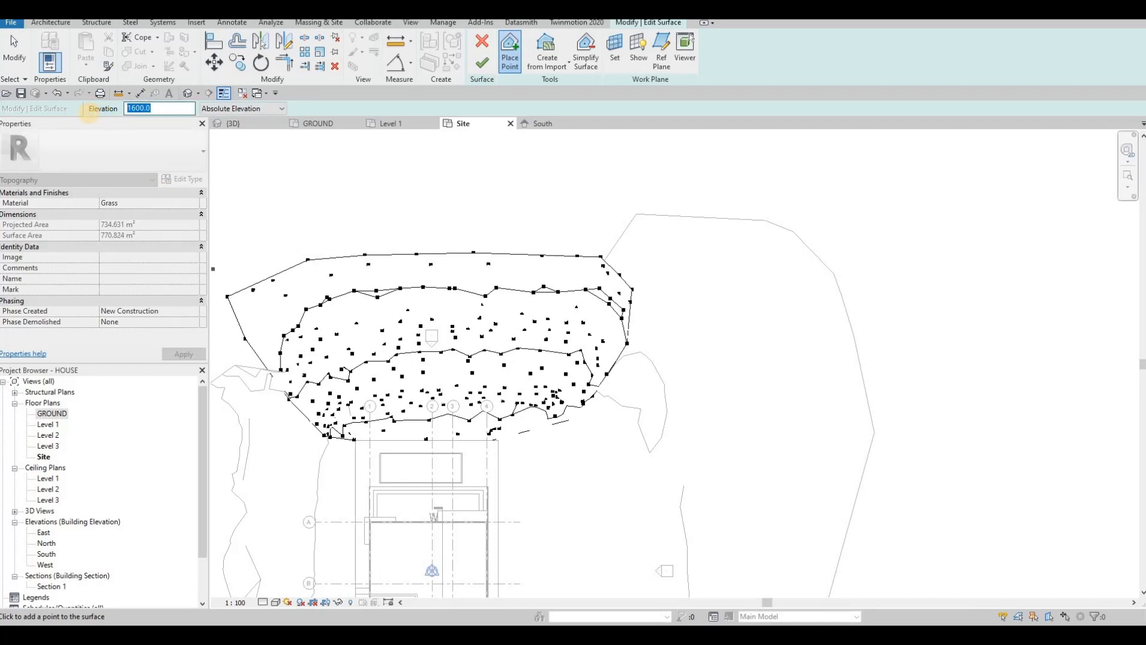
type("1500")
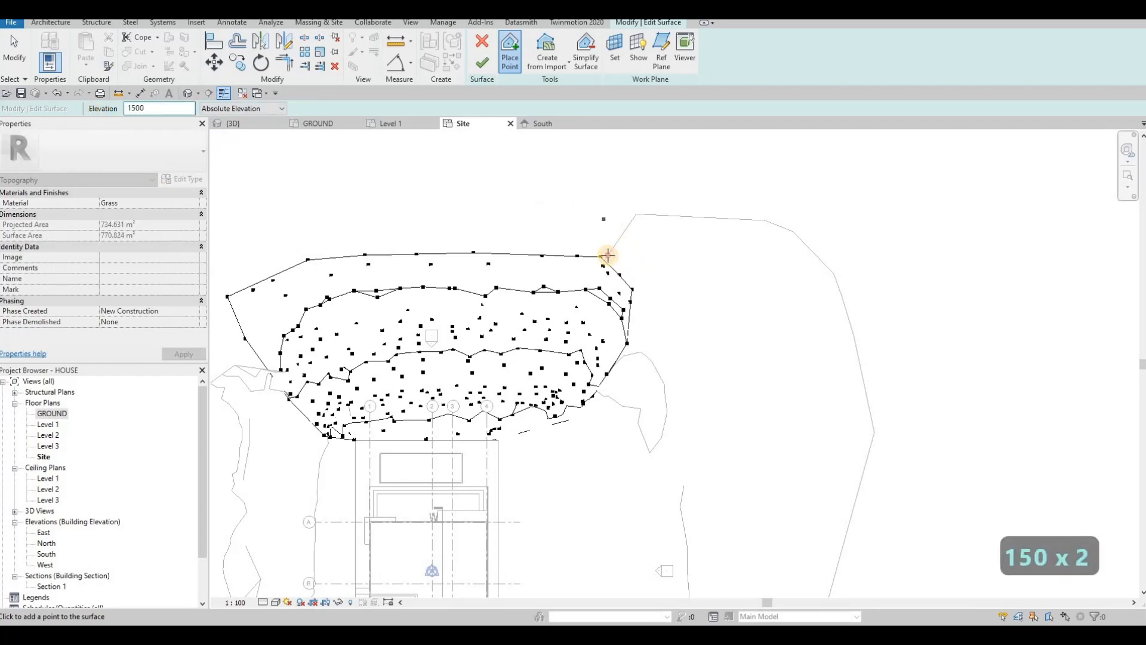
left_click(607, 255)
left_click(595, 245)
left_click(565, 243)
left_click(510, 238)
left_click(439, 239)
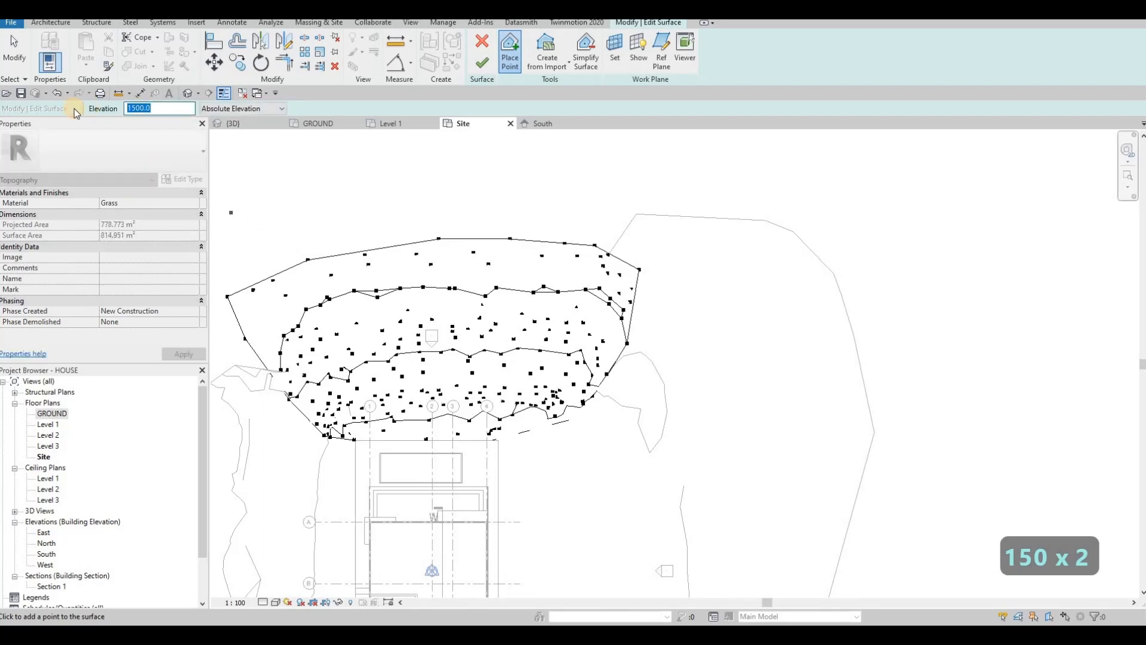
Step: Add points at 1400 along the top edge
type("1400")
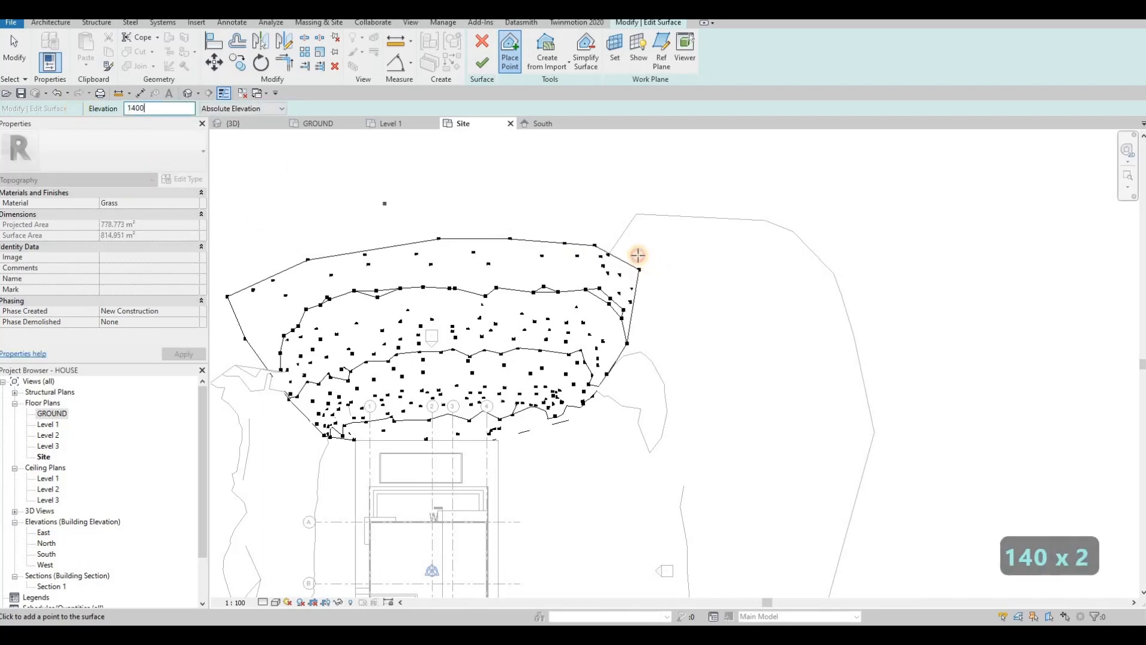
left_click(535, 227)
left_click(447, 226)
left_click(372, 228)
left_click(289, 230)
left_click(270, 252)
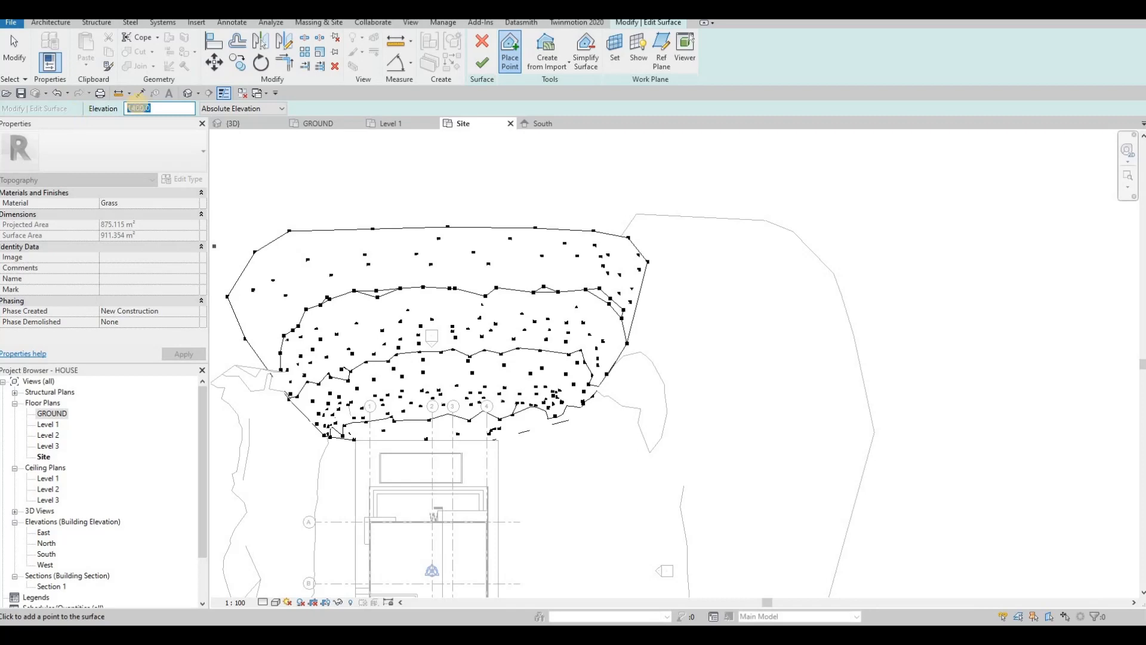
Step: Enter elevation 100 and add more points extending the top edge north
type("100")
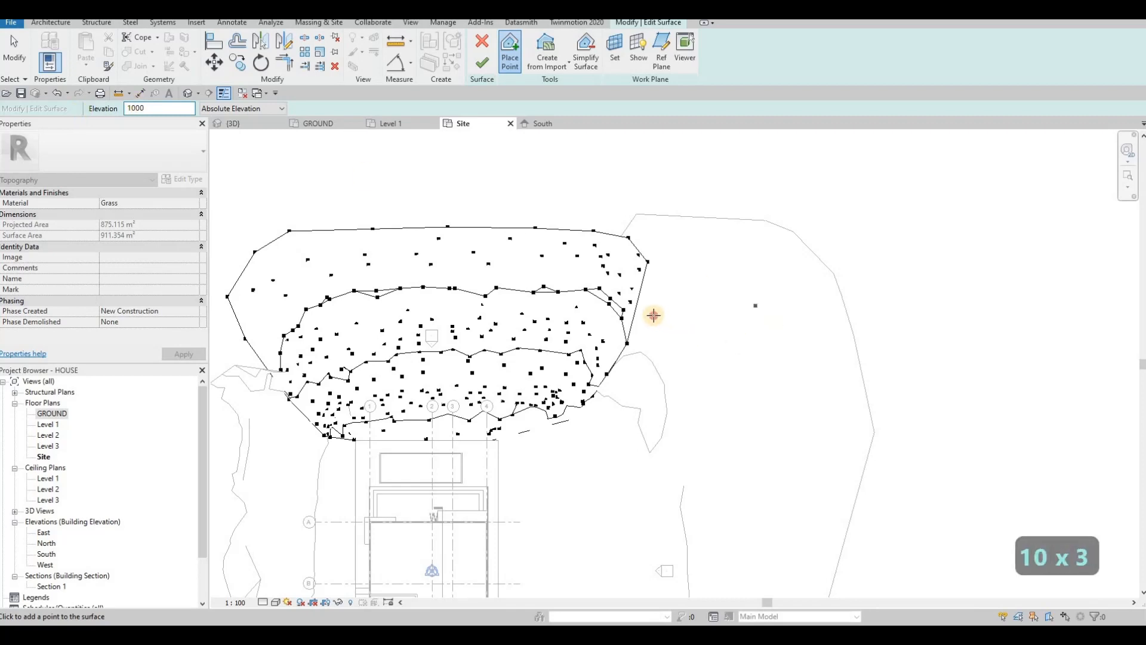
left_click(664, 272)
left_click(623, 223)
left_click(590, 222)
left_click(507, 219)
left_click(486, 219)
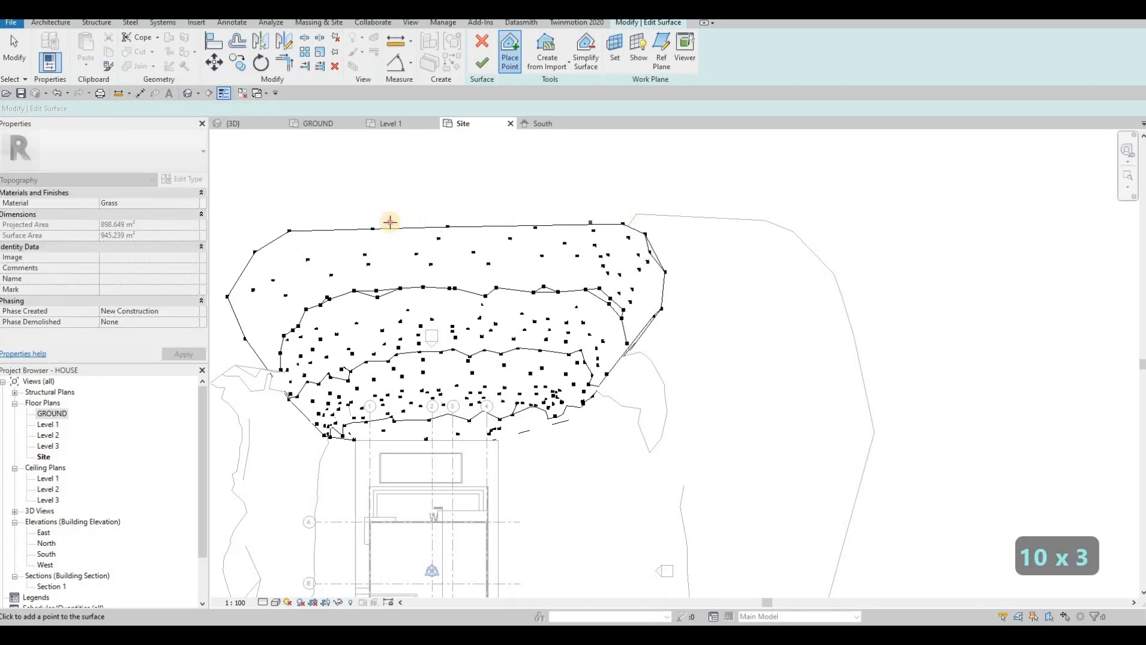
left_click(409, 221)
left_click(342, 221)
Step: Add points along the west and upper-left edges and at the top-right corner
middle_click_drag(273, 340, 464, 333)
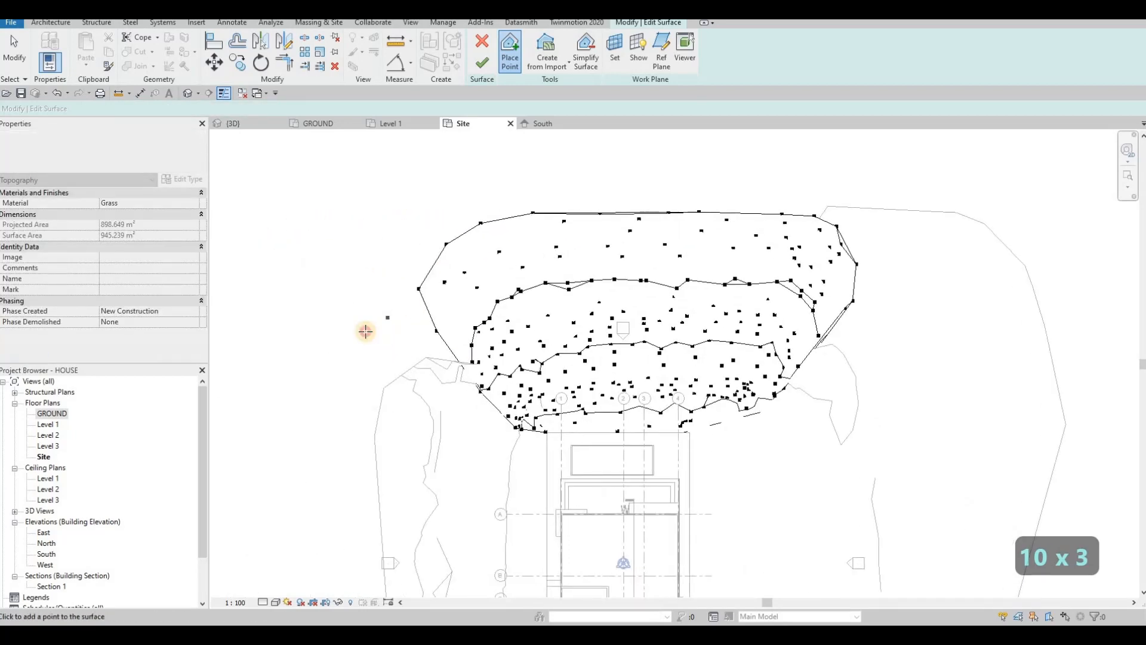
left_click(400, 339)
left_click(359, 289)
left_click(371, 251)
left_click(381, 237)
left_click(406, 226)
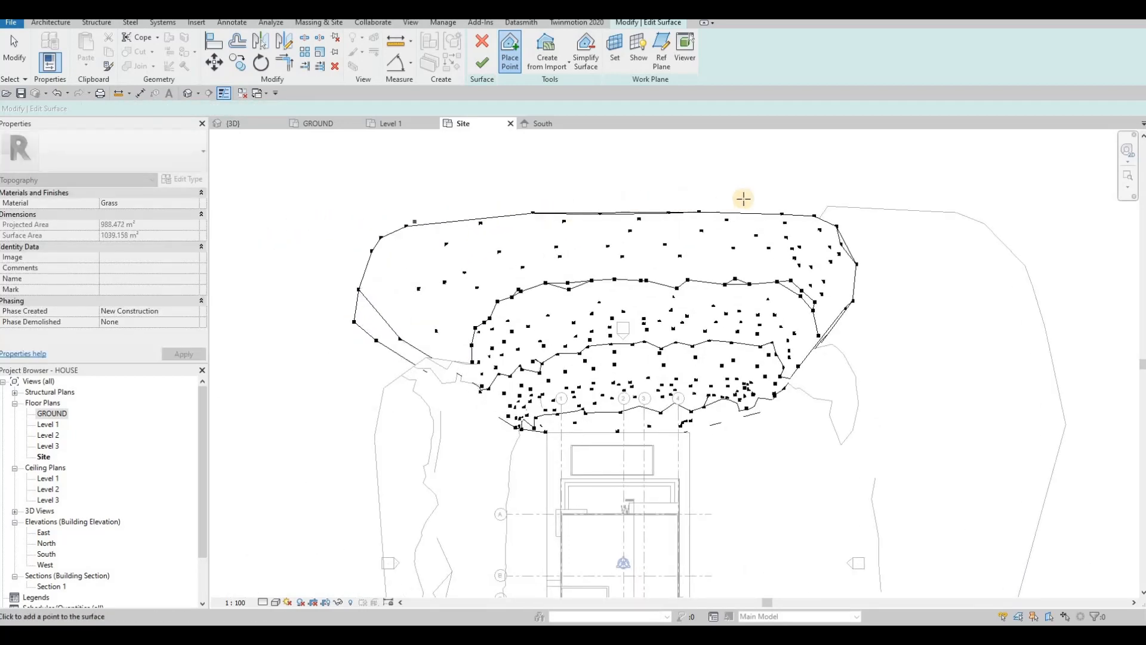
left_click(860, 203)
left_click(744, 198)
left_click(412, 219)
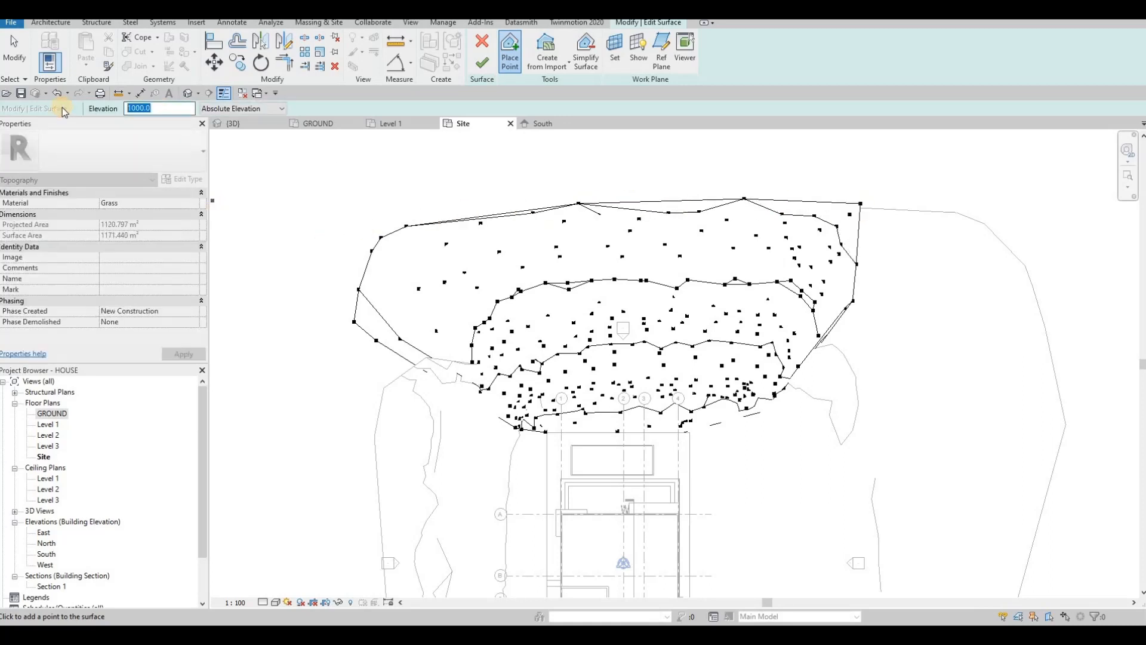
Step: Set elevation 800 and add points along the top edge
type("800")
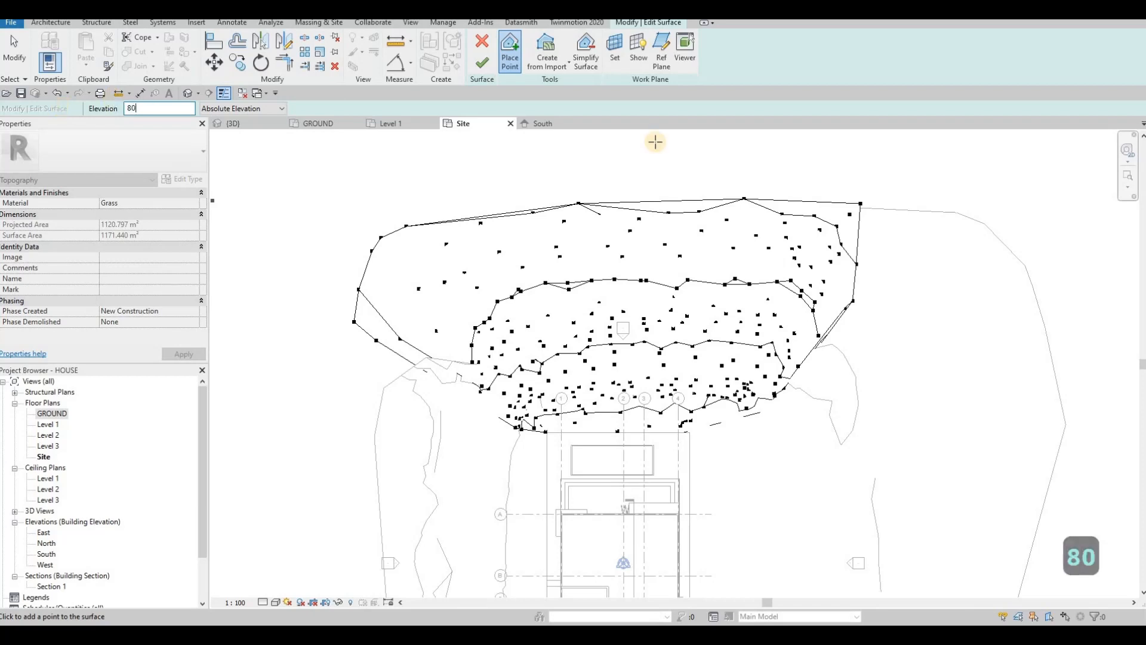
left_click(888, 209)
left_click(865, 192)
left_click(805, 184)
left_click(673, 189)
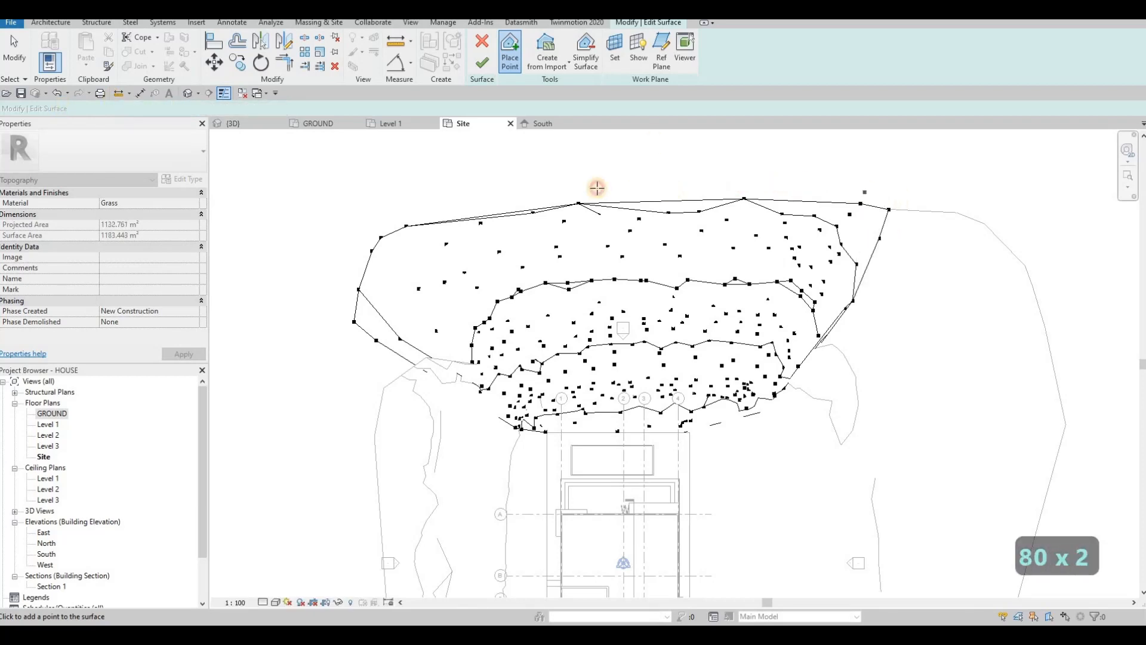
left_click(491, 187)
Step: Add 800-elevation points down the west side and at the upper corners
left_click(299, 262)
left_click(324, 296)
left_click(310, 344)
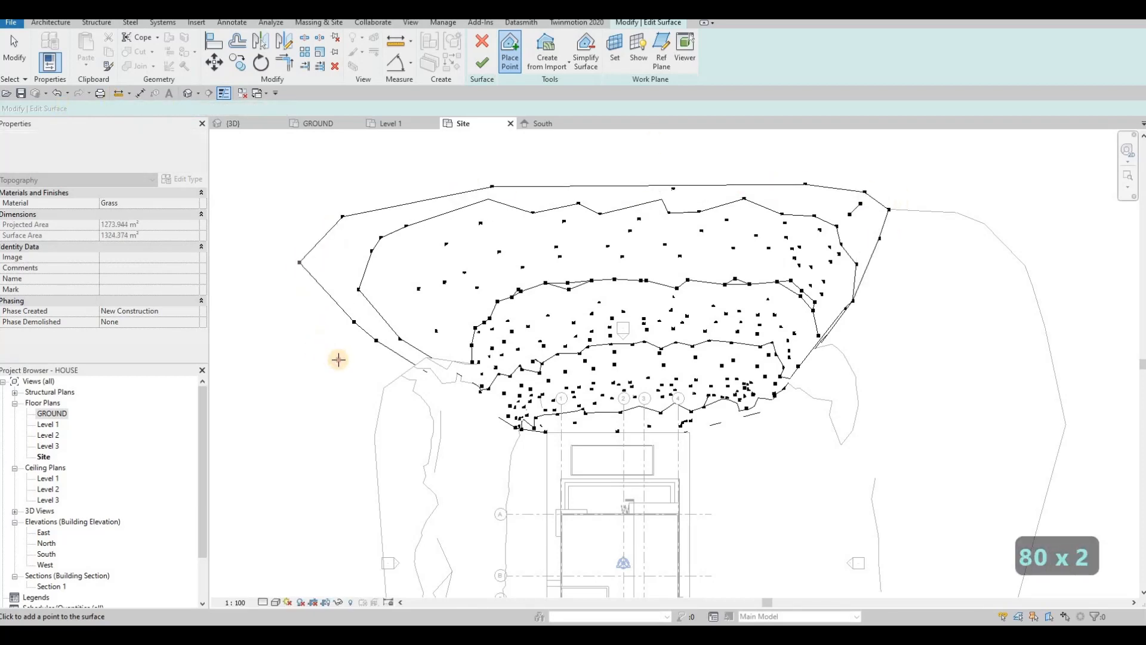
left_click(338, 360)
left_click(319, 377)
left_click(310, 384)
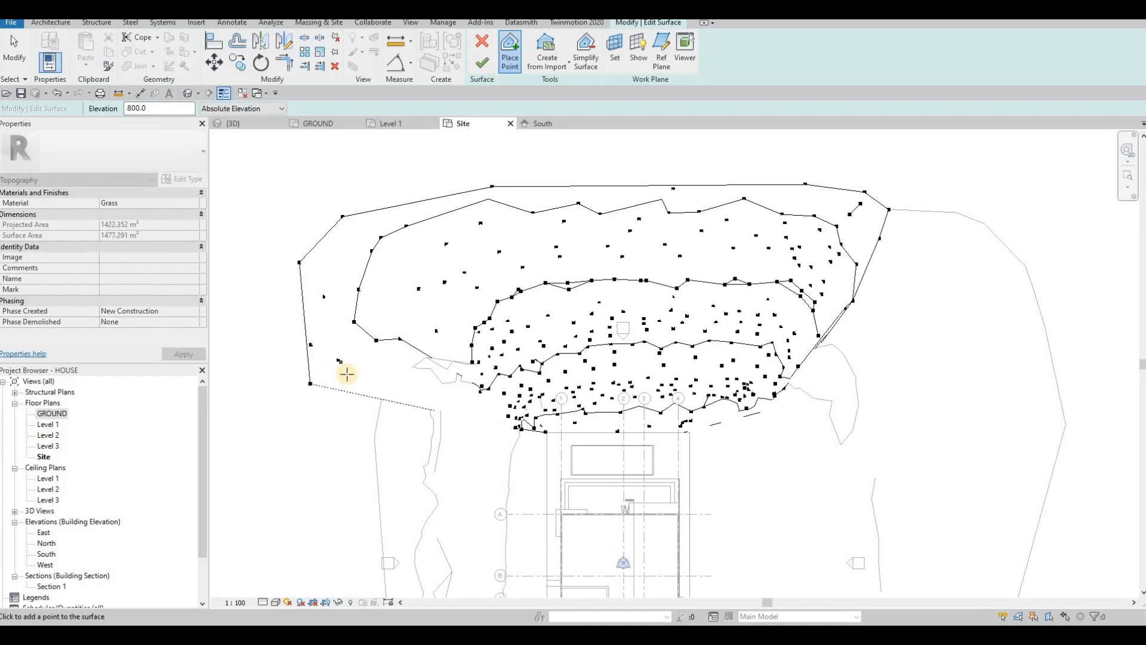
left_click(924, 197)
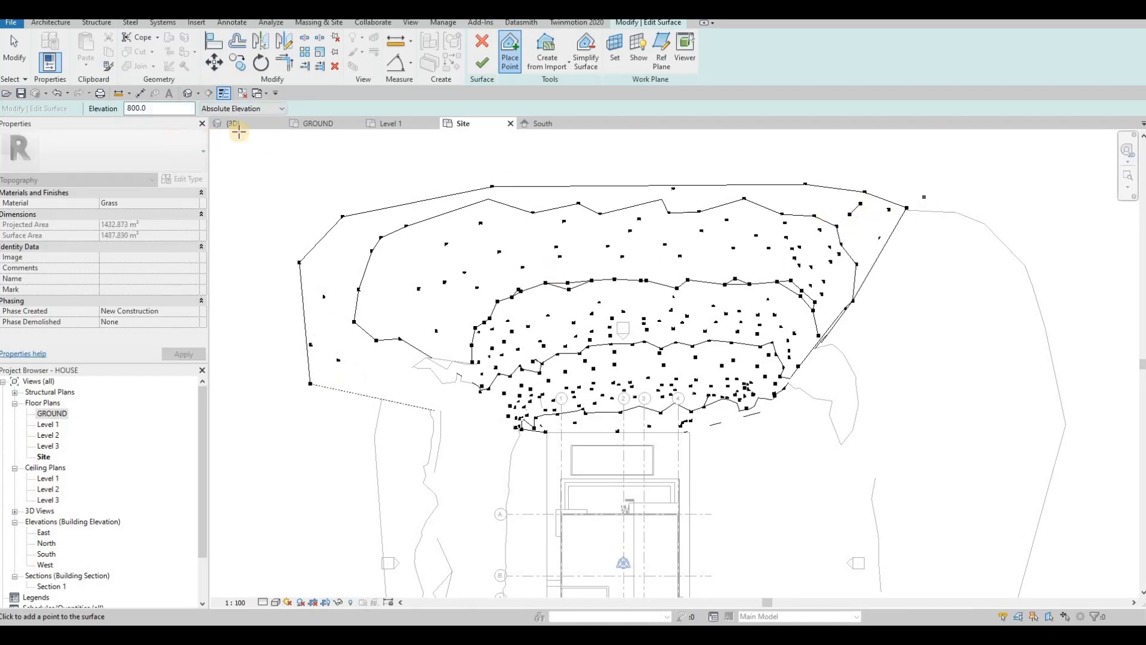
left_click(228, 136)
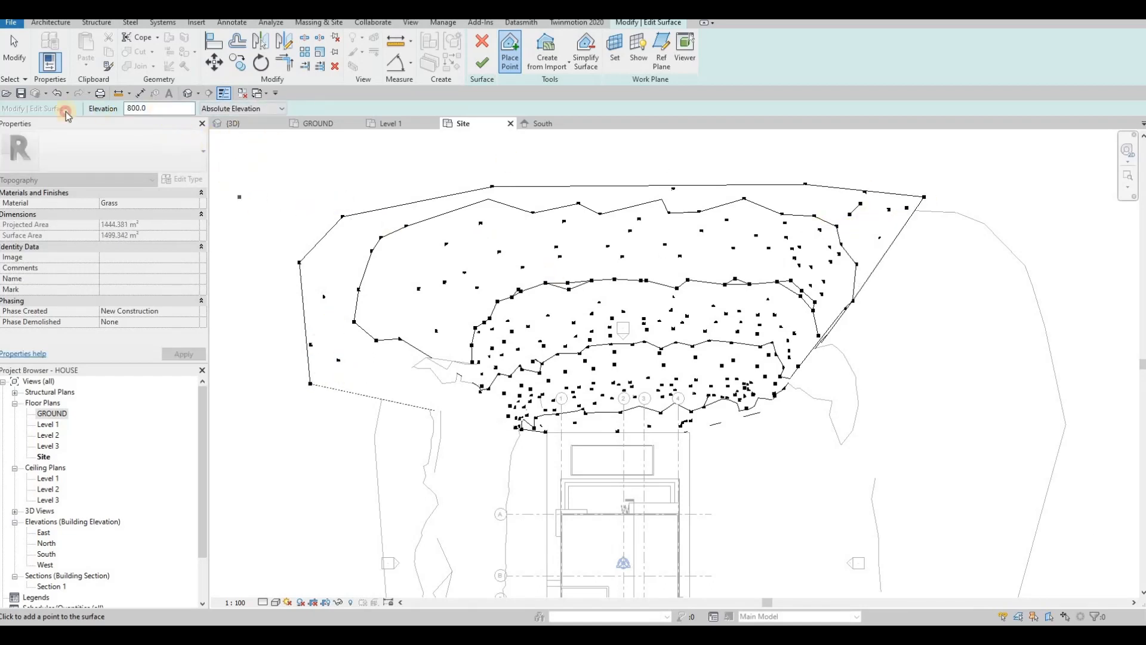
Step: Change elevation to 600 and add points along the east and top edges
left_click_drag(66, 112, 58, 110)
type("600")
left_click(927, 238)
left_click(909, 176)
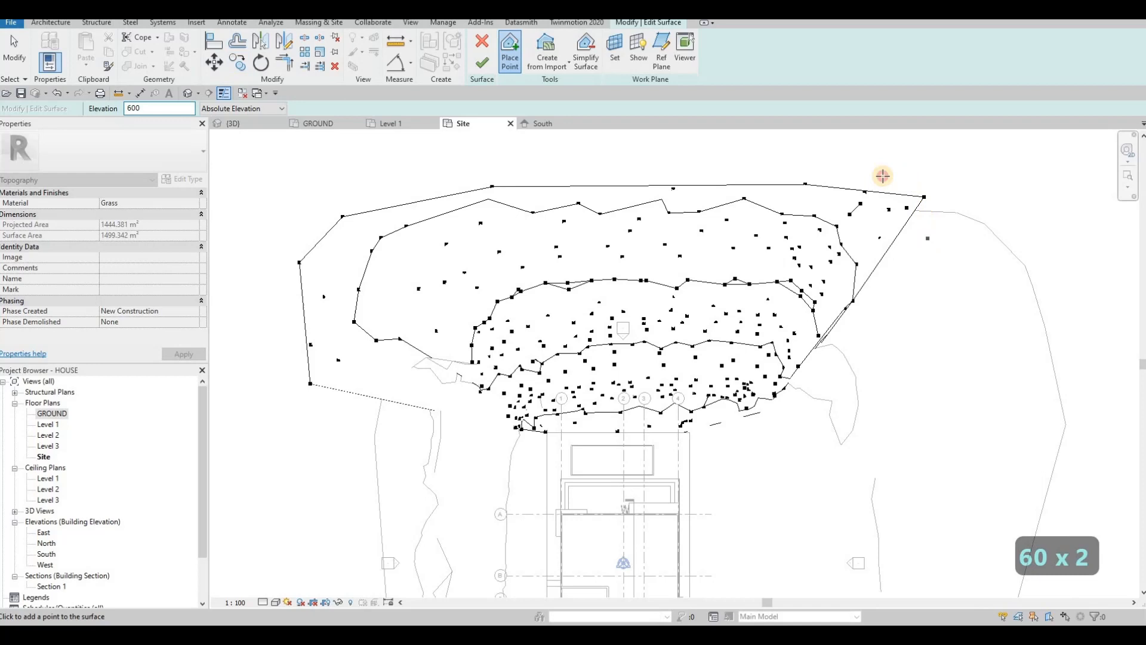
left_click(733, 174)
left_click(607, 168)
left_click(496, 169)
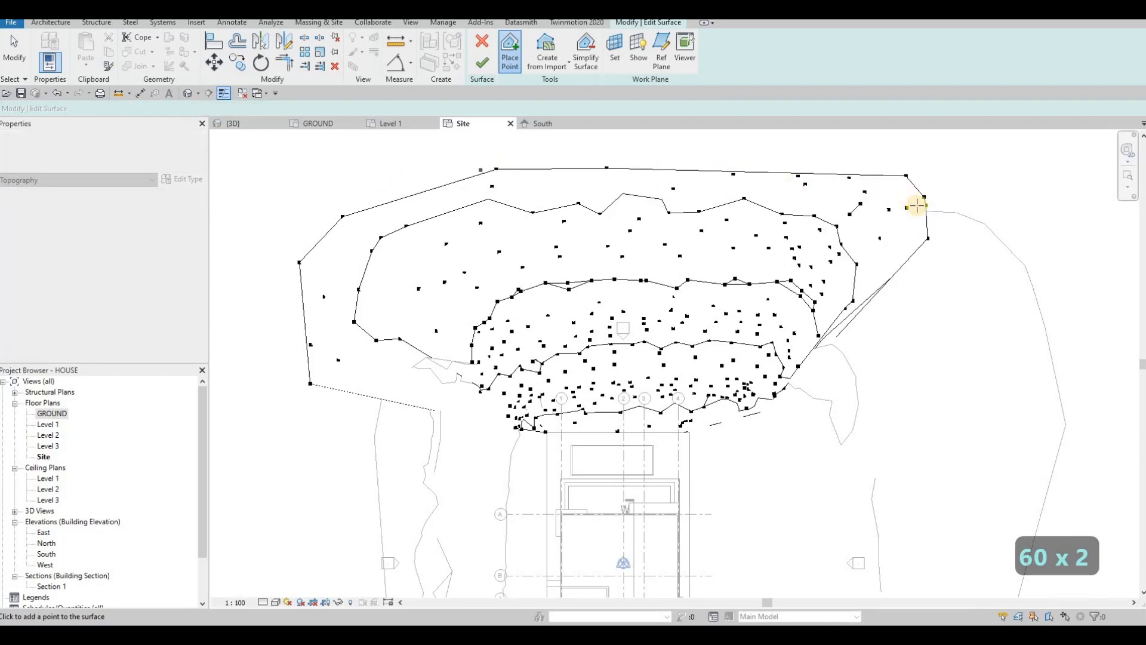
left_click(938, 224)
left_click(949, 206)
left_click(949, 186)
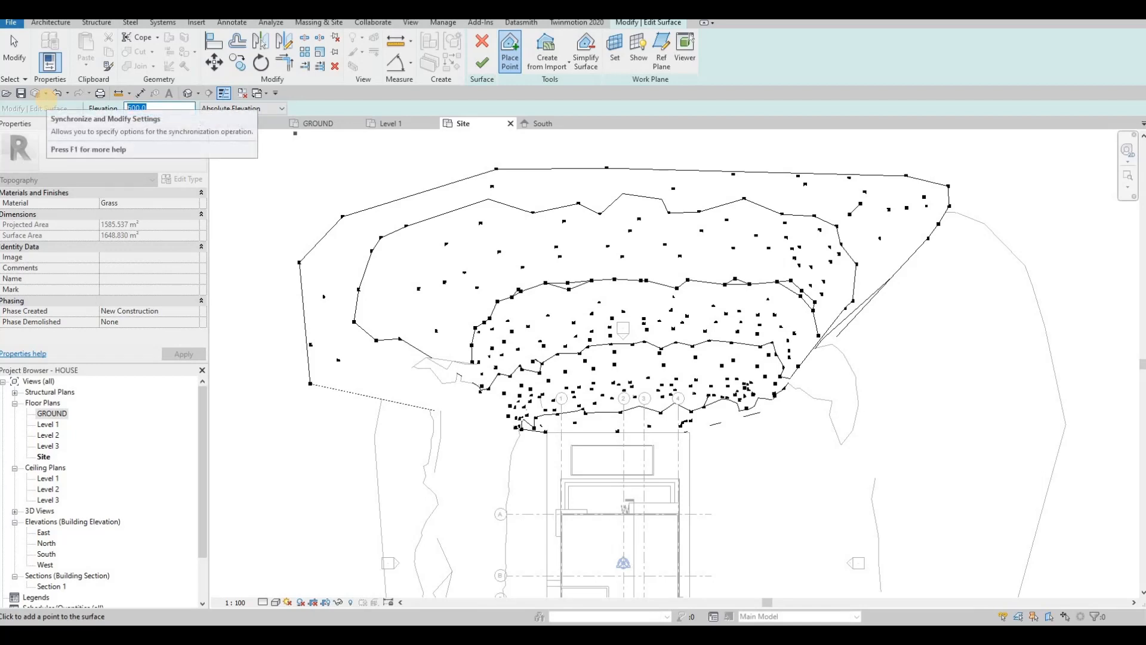
Step: Set elevation 200 and add points along the east and top edges
type("200")
left_click(949, 243)
left_click(963, 207)
left_click(961, 166)
left_click(920, 159)
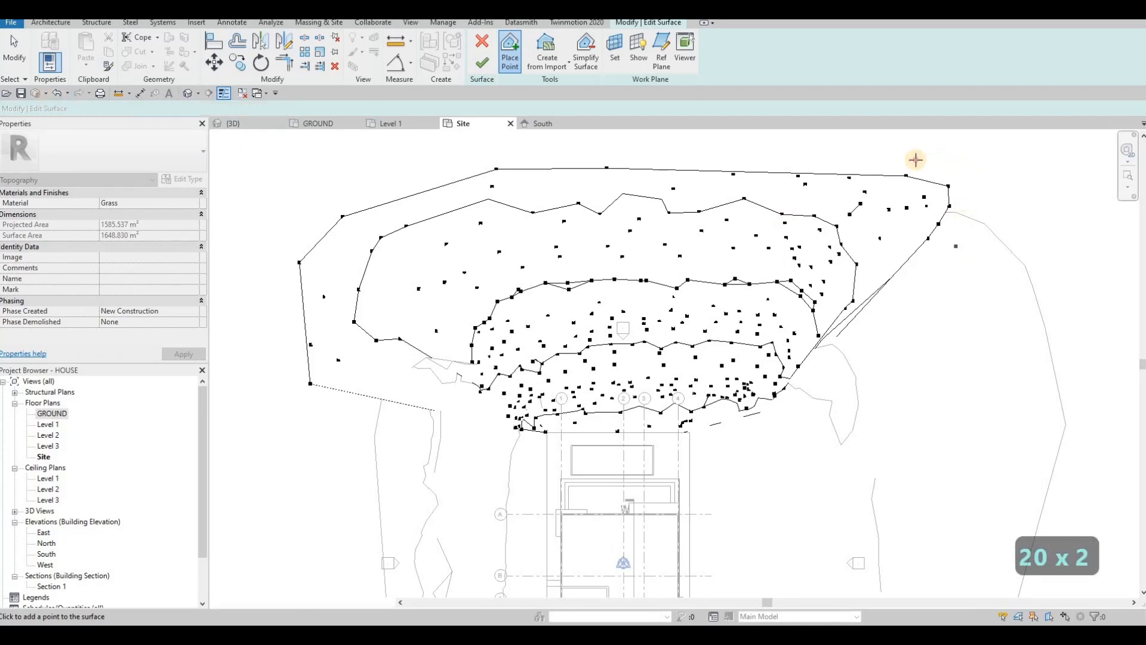
left_click(851, 156)
left_click(776, 162)
left_click(691, 161)
Step: Continue 200-elevation points around the top and west boundary
left_click(634, 157)
left_click(512, 161)
left_click(432, 169)
left_click(375, 179)
left_click(327, 200)
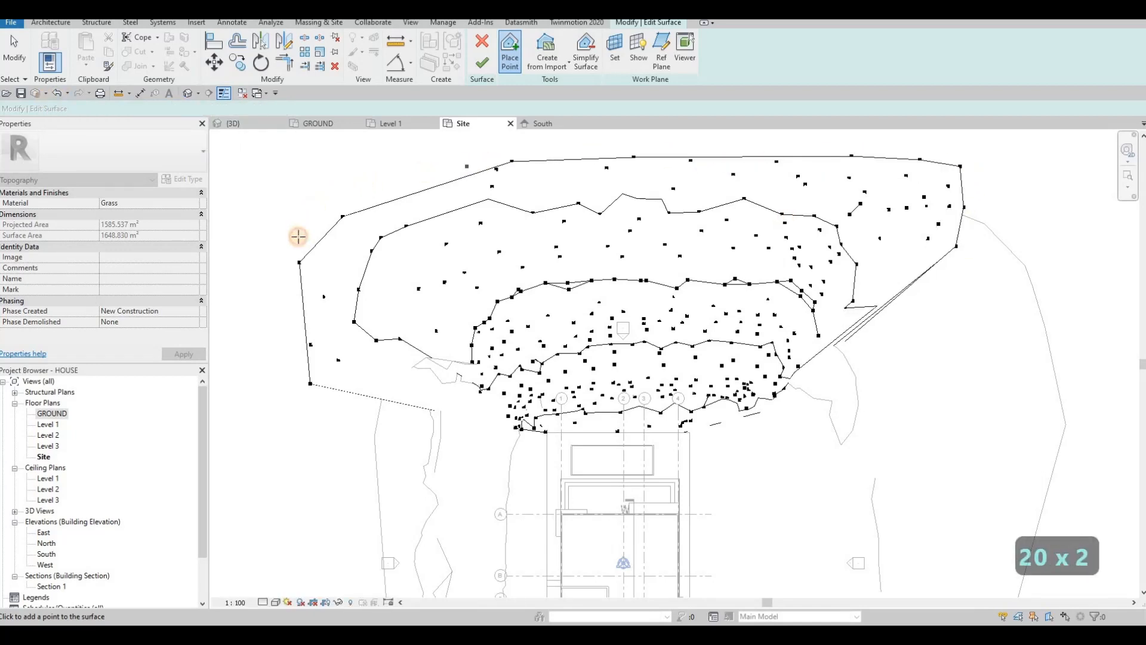
left_click(296, 242)
left_click(293, 247)
Step: Set elevation 0 and add points on the east and along the top
left_click_drag(156, 105, 82, 103)
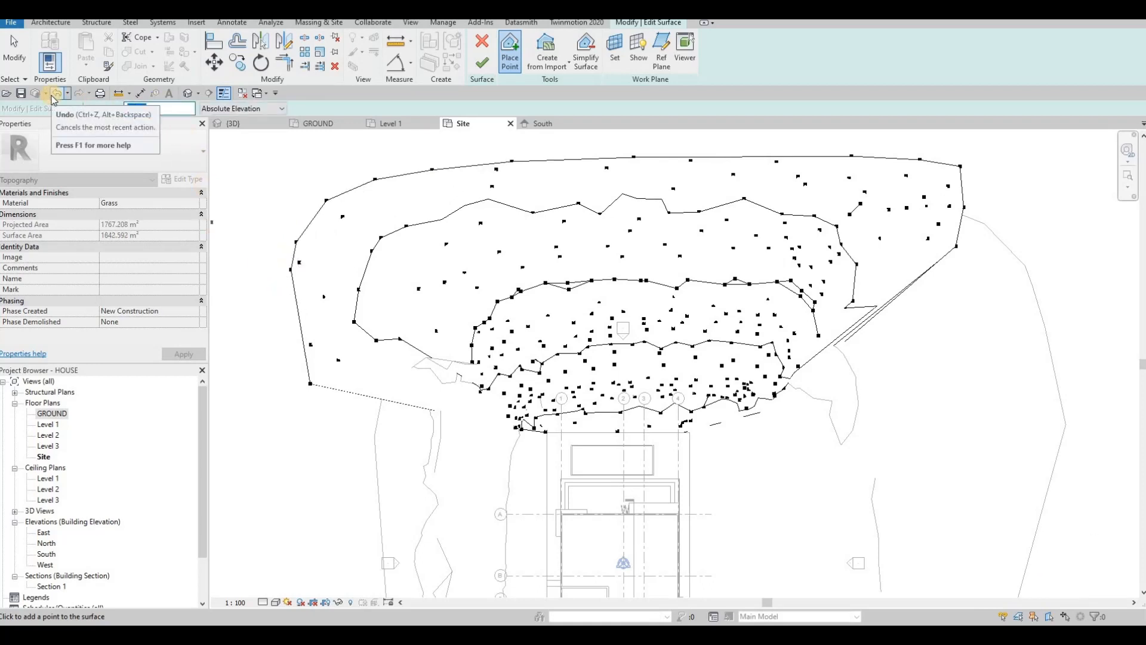
type("1")
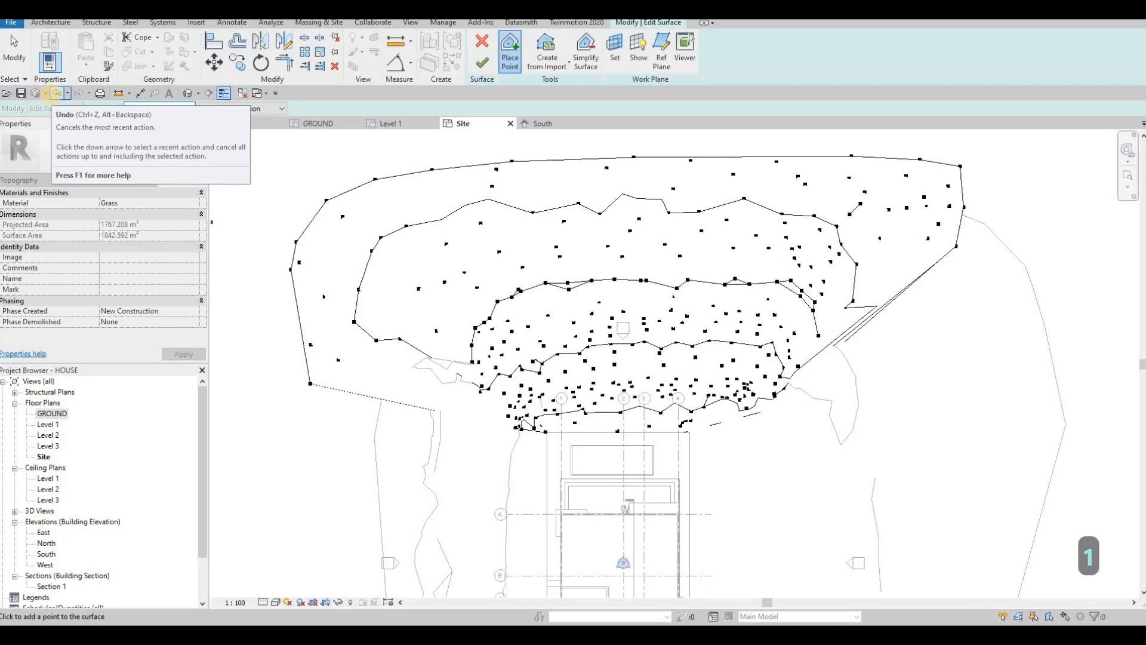
key("BackSpace")
type("0")
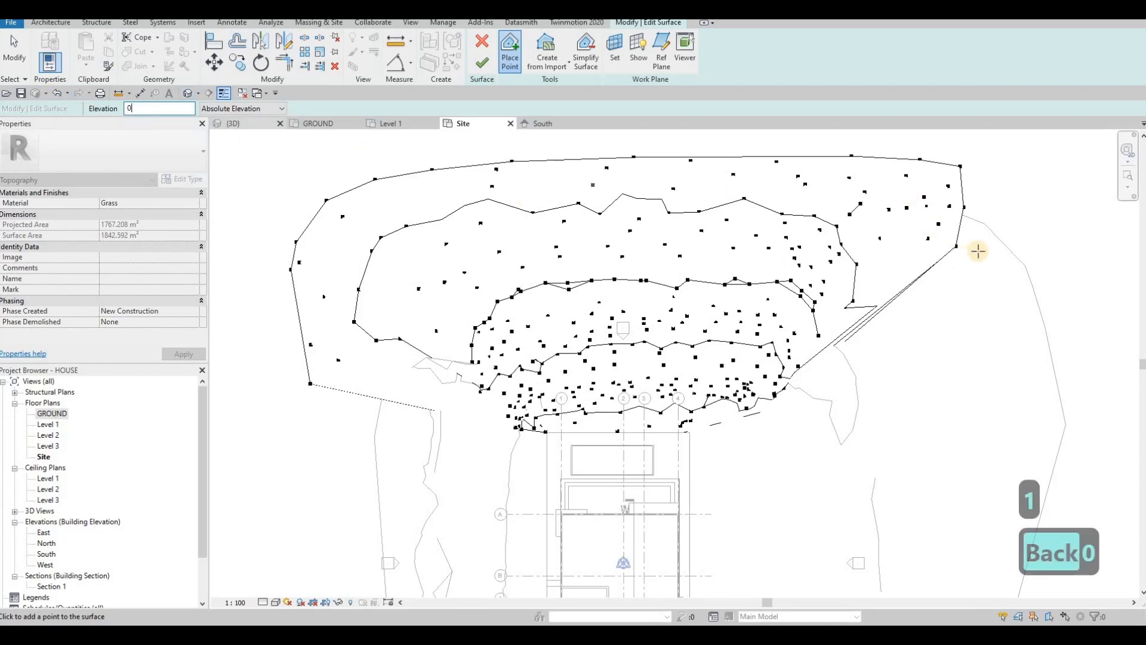
left_click(971, 181)
left_click(878, 146)
left_click(735, 147)
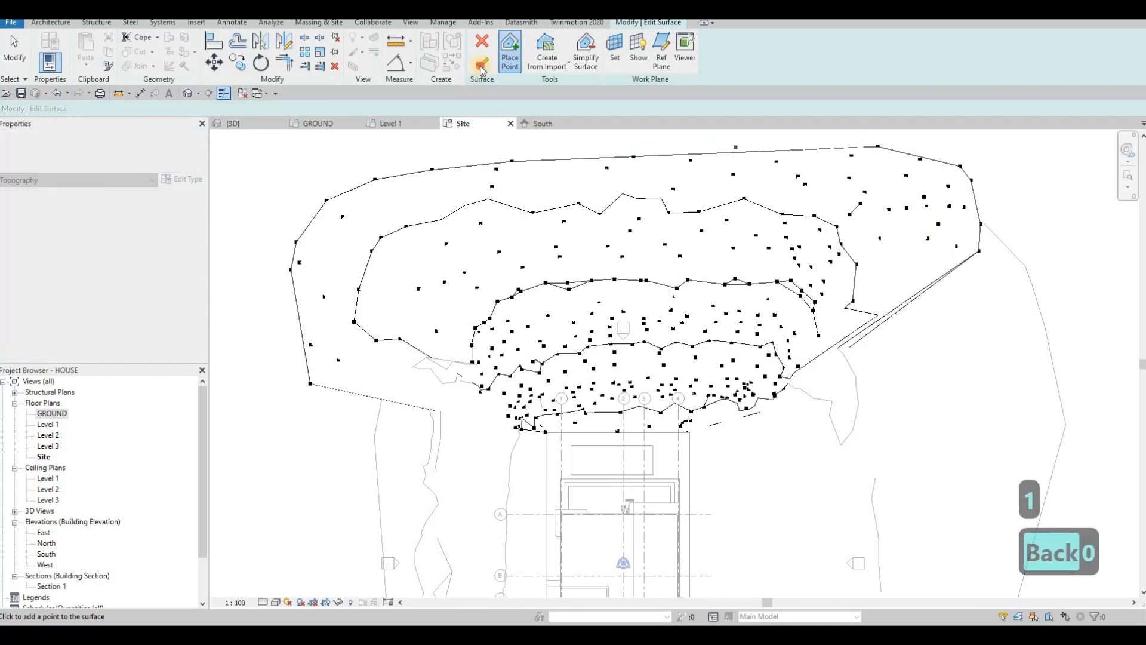
Step: Finish the surface and orbit the 3D view to a low front angle
left_click(236, 123)
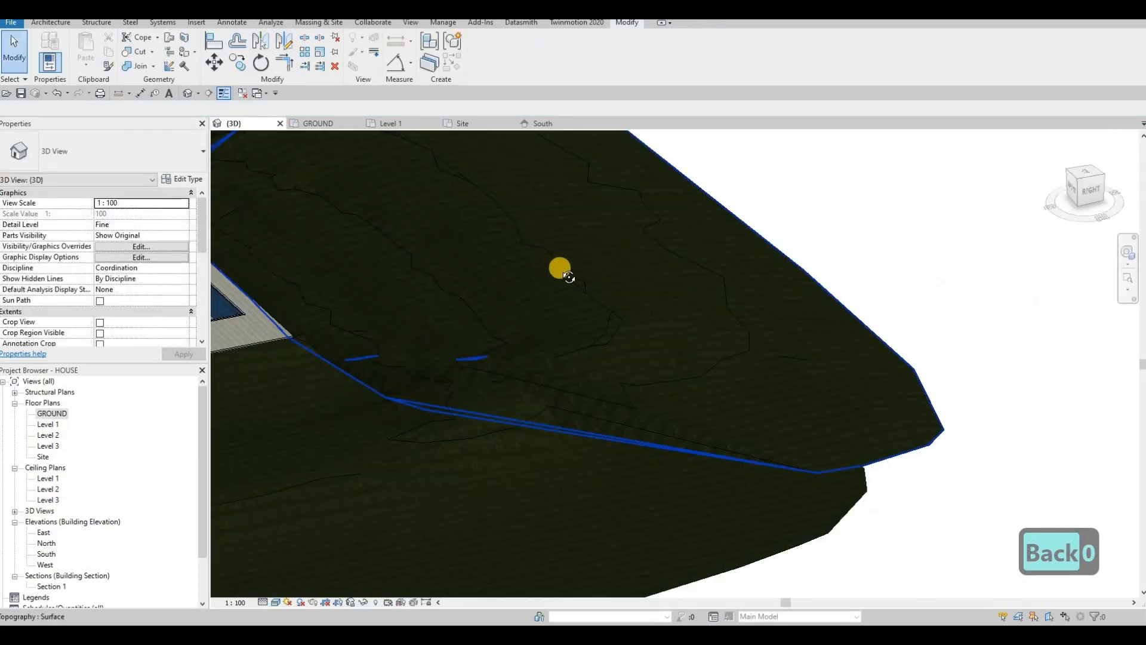
scroll(554, 283, "down", 3)
middle_click_drag(553, 283, 758, 286, "shift")
key("Escape")
Step: Reopen the topography in Edit Surface, check a boundary point, and go to the Site plan
left_click(758, 287)
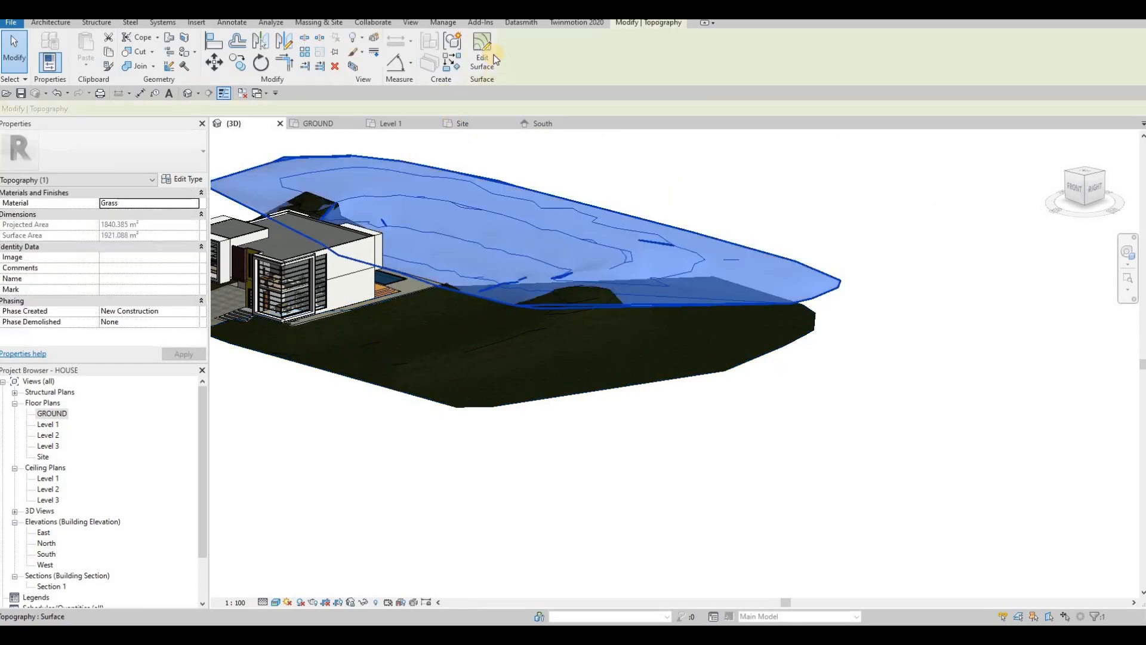
left_click(481, 54)
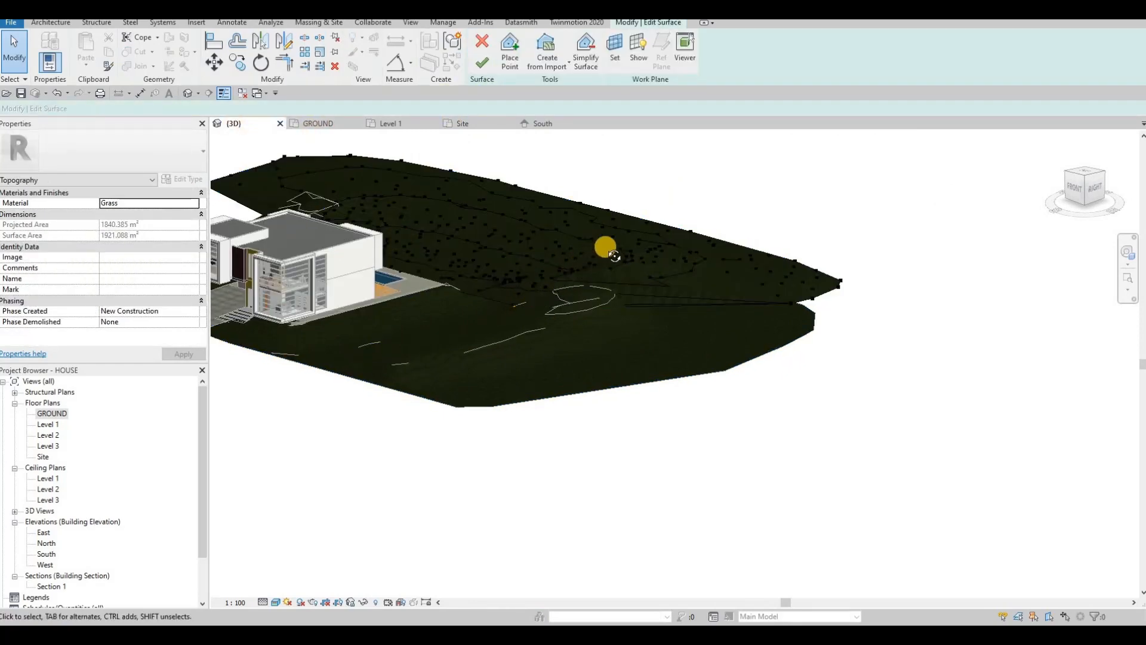
middle_click_drag(604, 248, 771, 287, "shift")
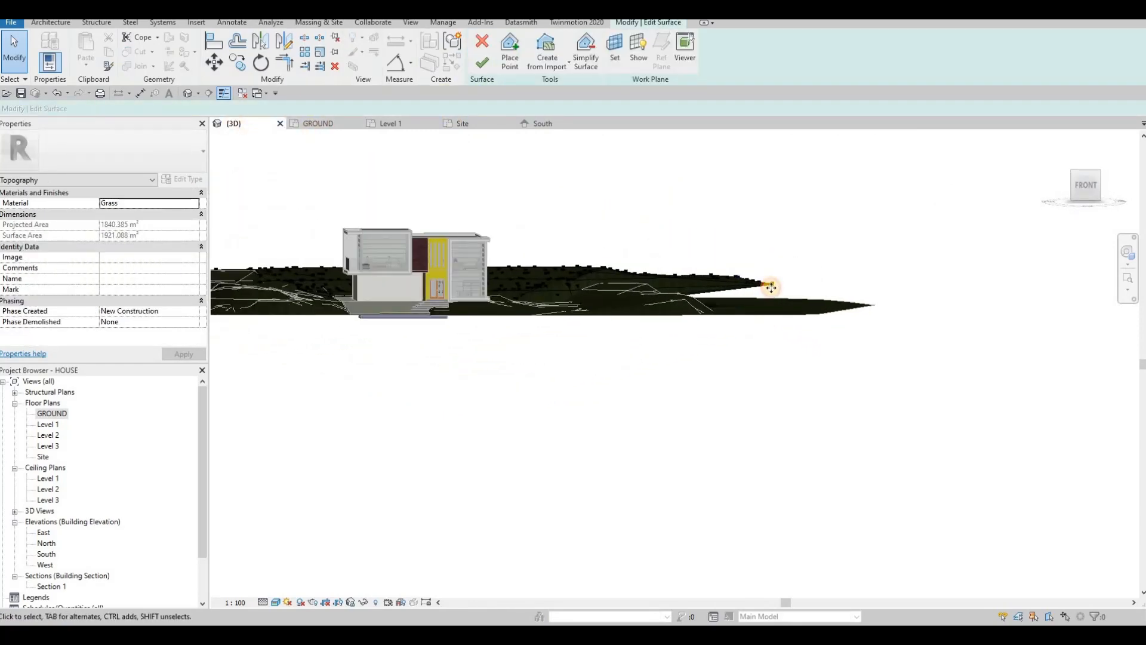
left_click(771, 286)
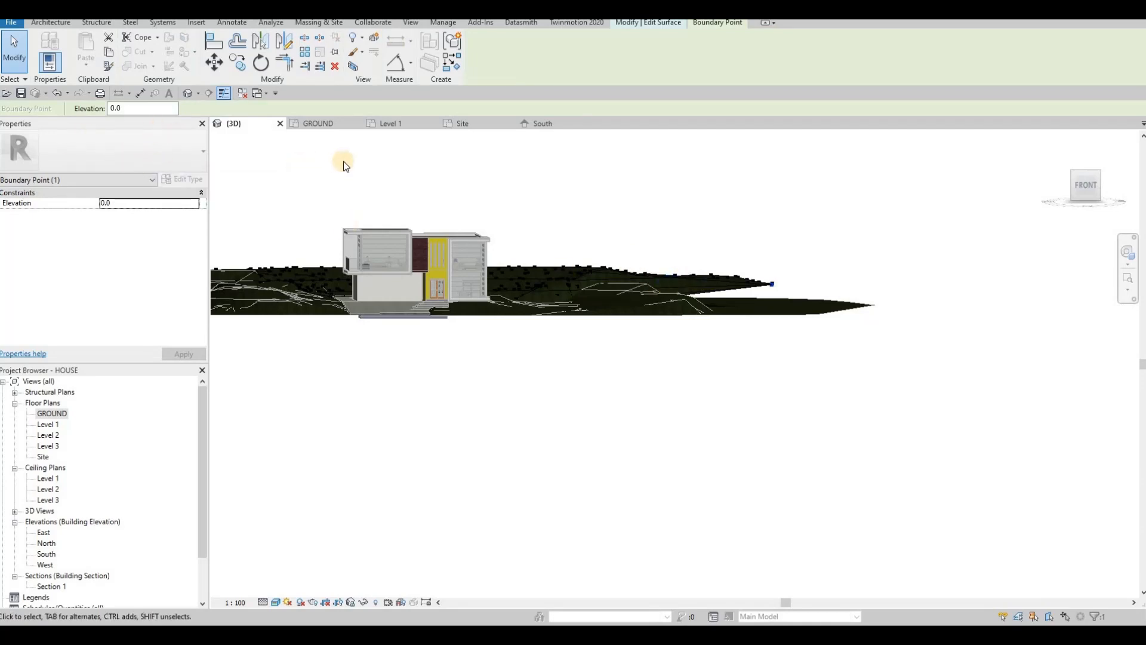
left_click(478, 125)
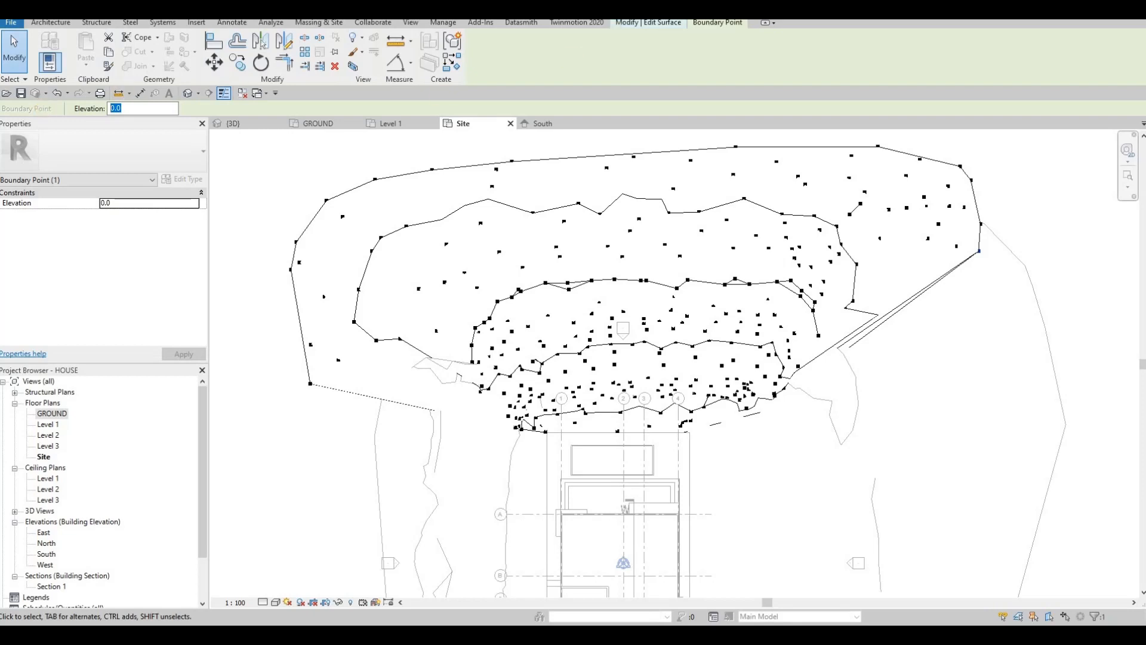
Step: Resume Place Point at -400 elevation and add points on the east edge
key("Escape")
left_click(510, 53)
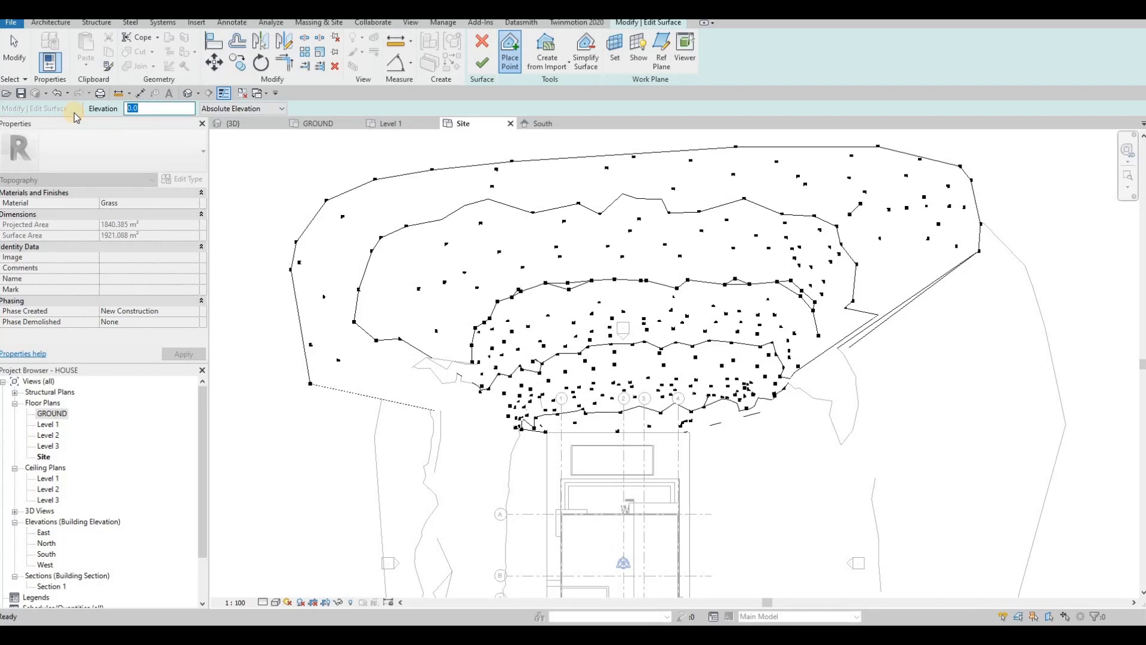
type("-400")
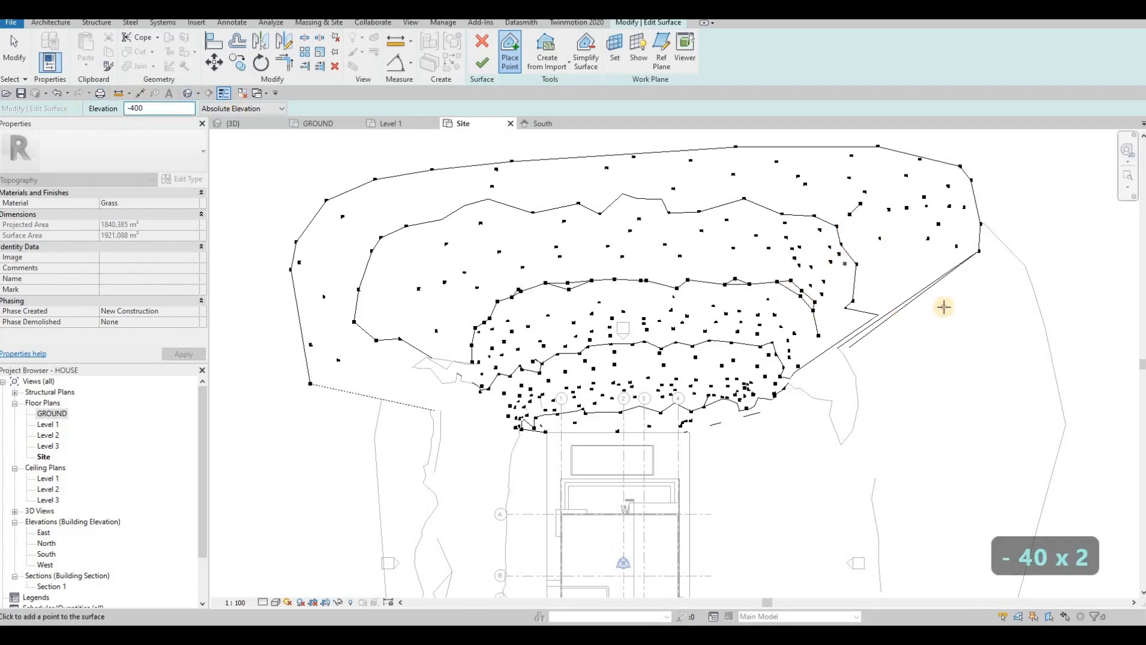
middle_click_drag(944, 306, 885, 348)
left_click(920, 301)
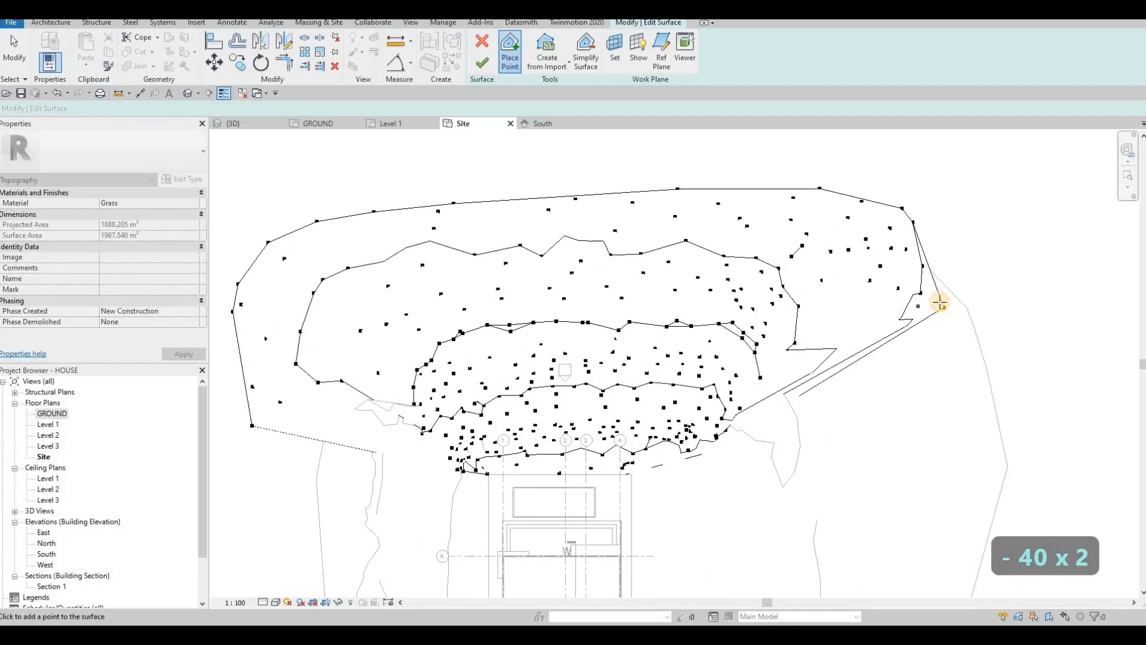
left_click(943, 307)
left_click(944, 296)
Step: Add -400 points up the east edge and along the upper-right boundary
left_click(939, 284)
left_click(948, 254)
left_click(938, 242)
left_click(948, 211)
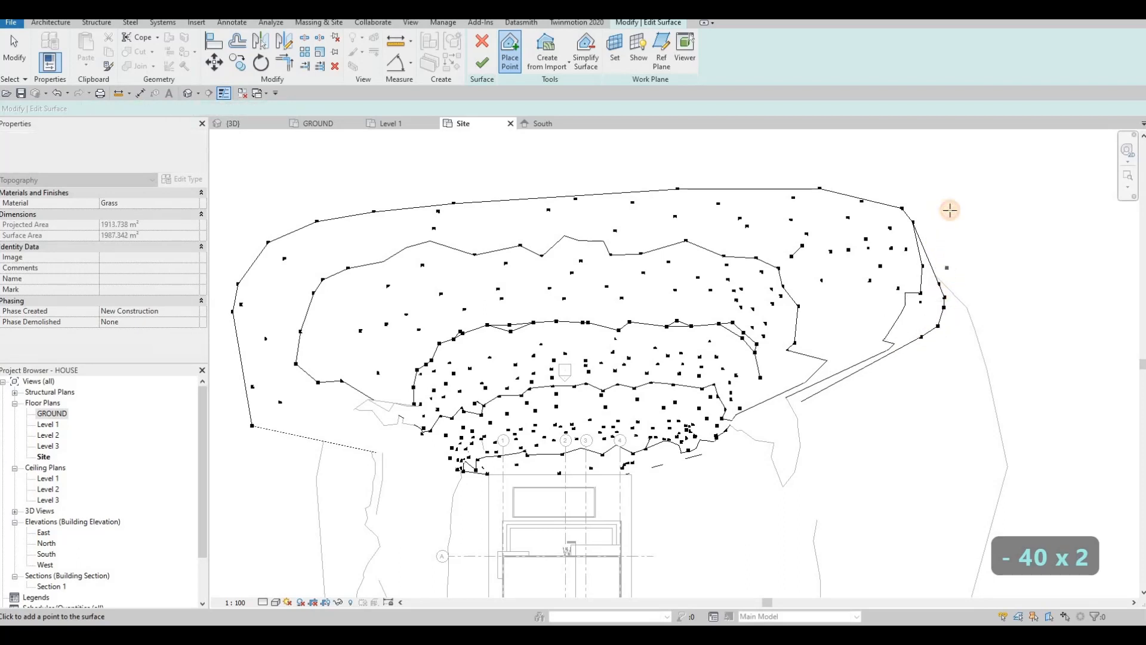
left_click(933, 208)
left_click(905, 197)
left_click(802, 184)
Step: Add -400 points along the top and extending the upper-left boundary
left_click(787, 177)
left_click(711, 178)
left_click(468, 182)
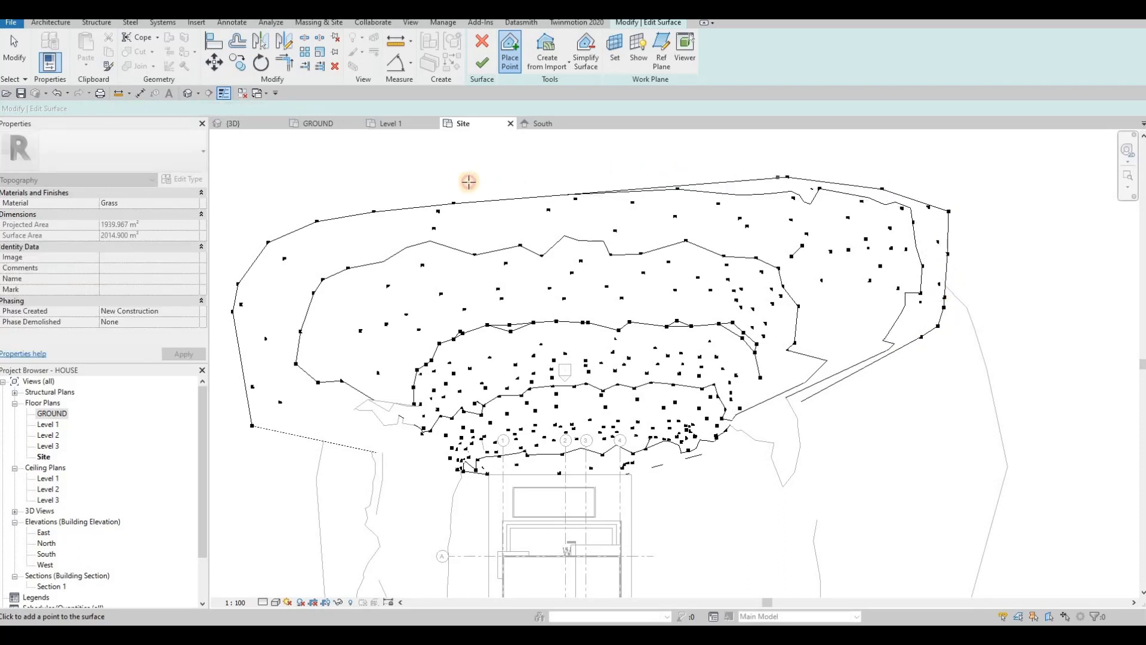
left_click(359, 188)
left_click(296, 194)
left_click(274, 224)
Step: Add -400 points extending the lower-left boundary and at the far left
middle_click_drag(268, 315, 421, 266)
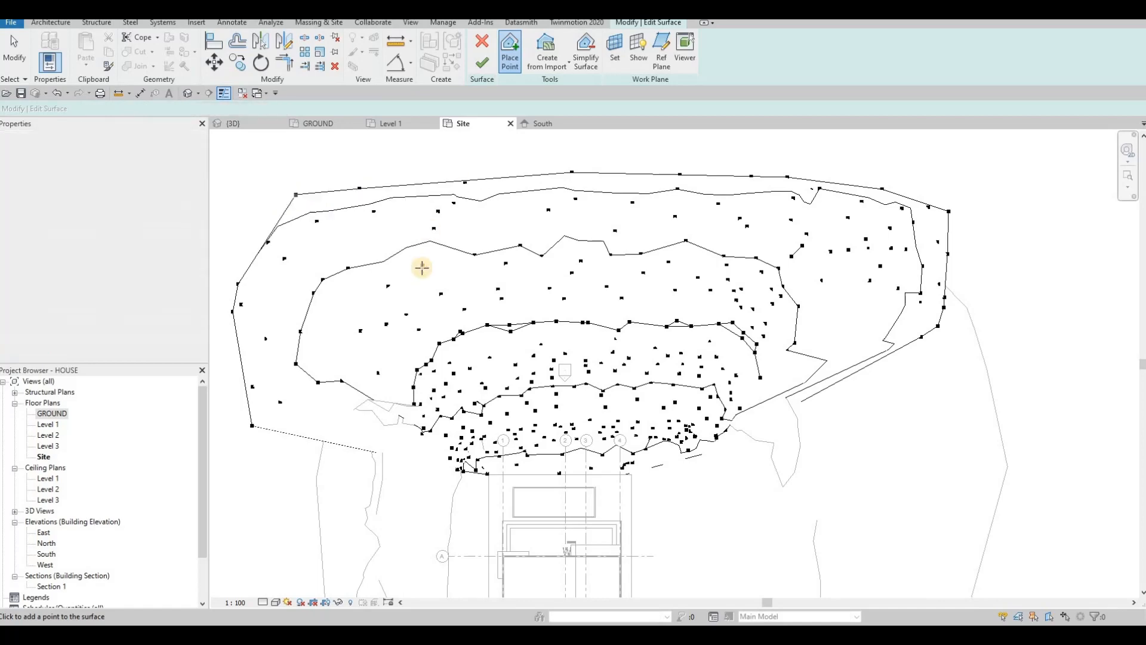
middle_click_drag(411, 324, 436, 312)
scroll(436, 311, "down", 1)
left_click(410, 324)
left_click(391, 293)
left_click(385, 344)
left_click(398, 356)
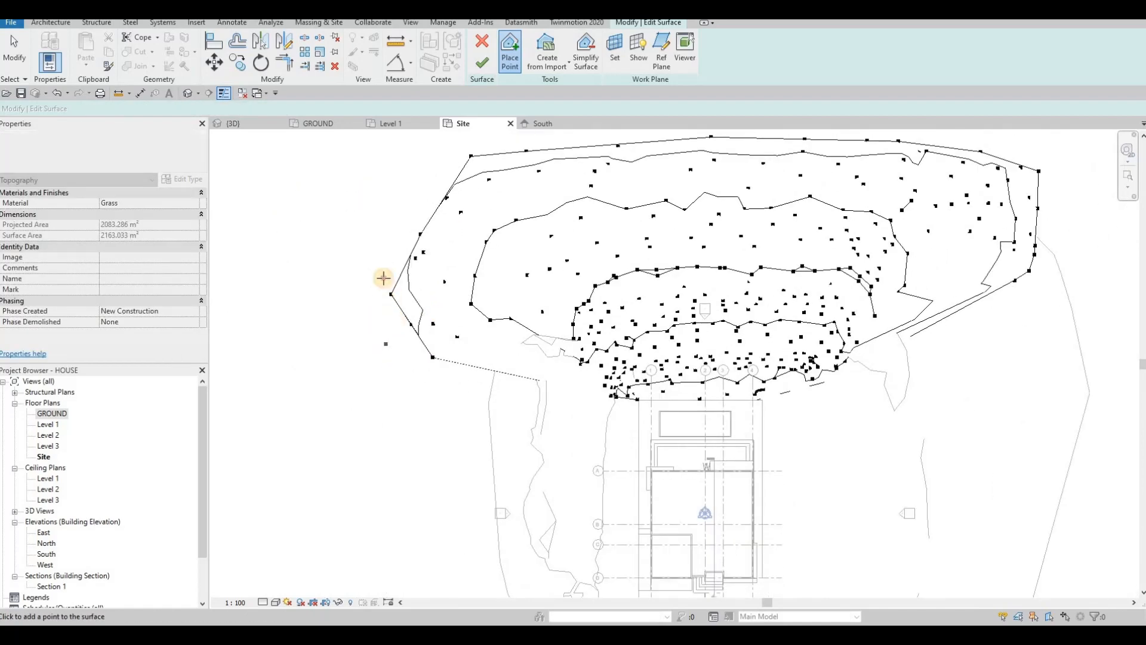
left_click(395, 213)
left_click(219, 192)
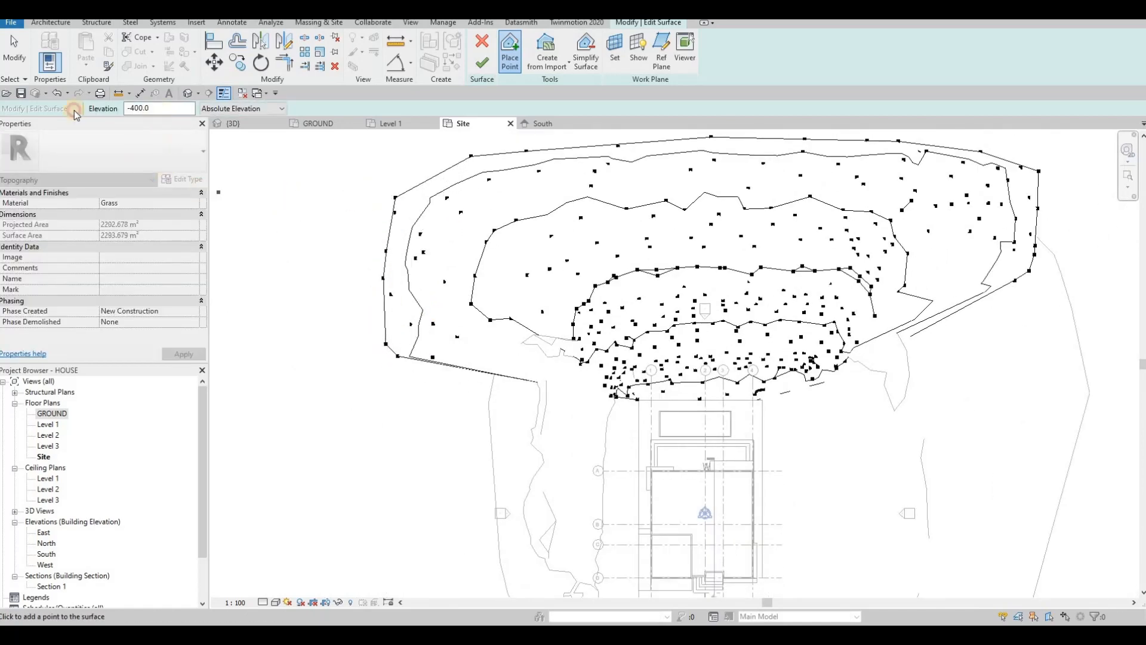
Step: Place a ring of -600 points pushing the top, right and left boundaries outward
type("-")
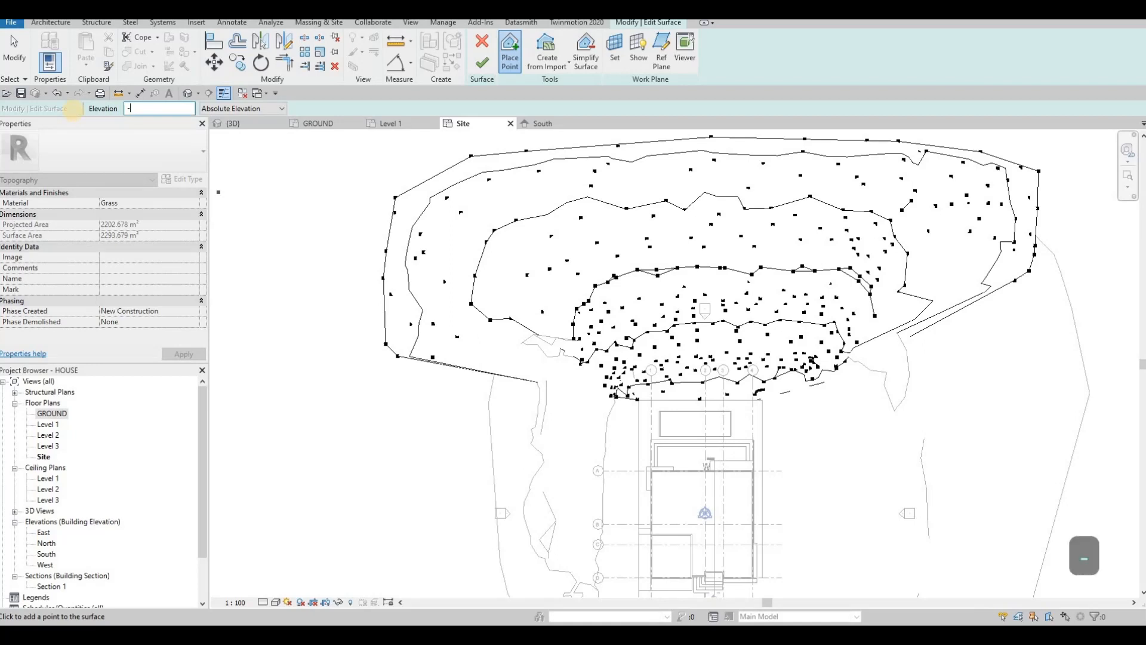
type("600")
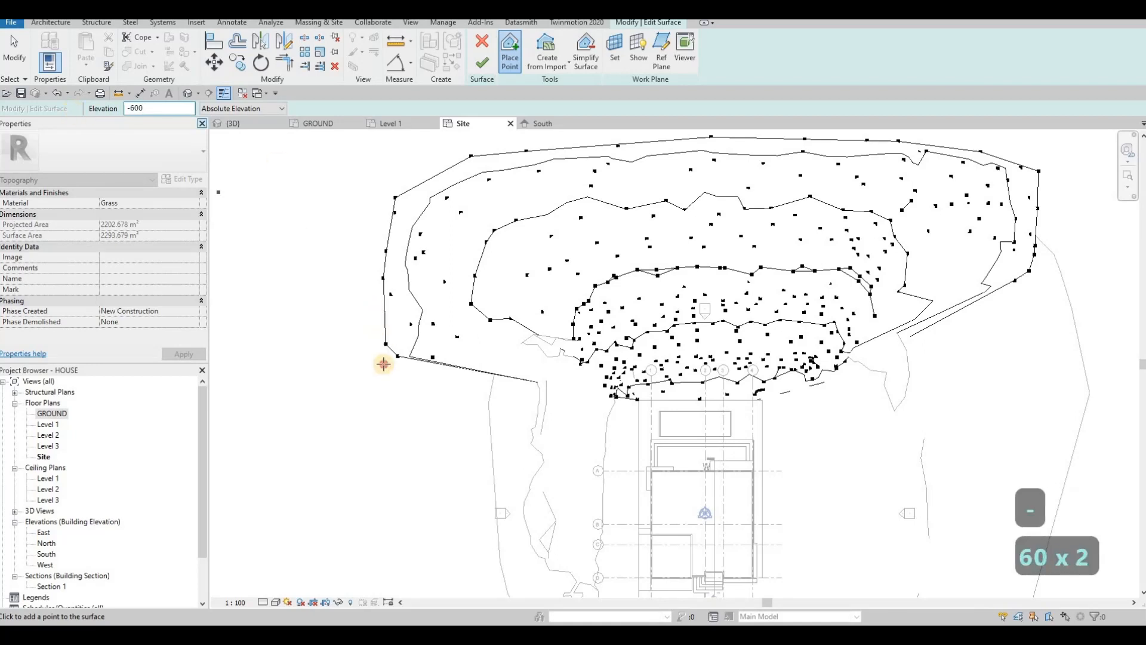
left_click(359, 326)
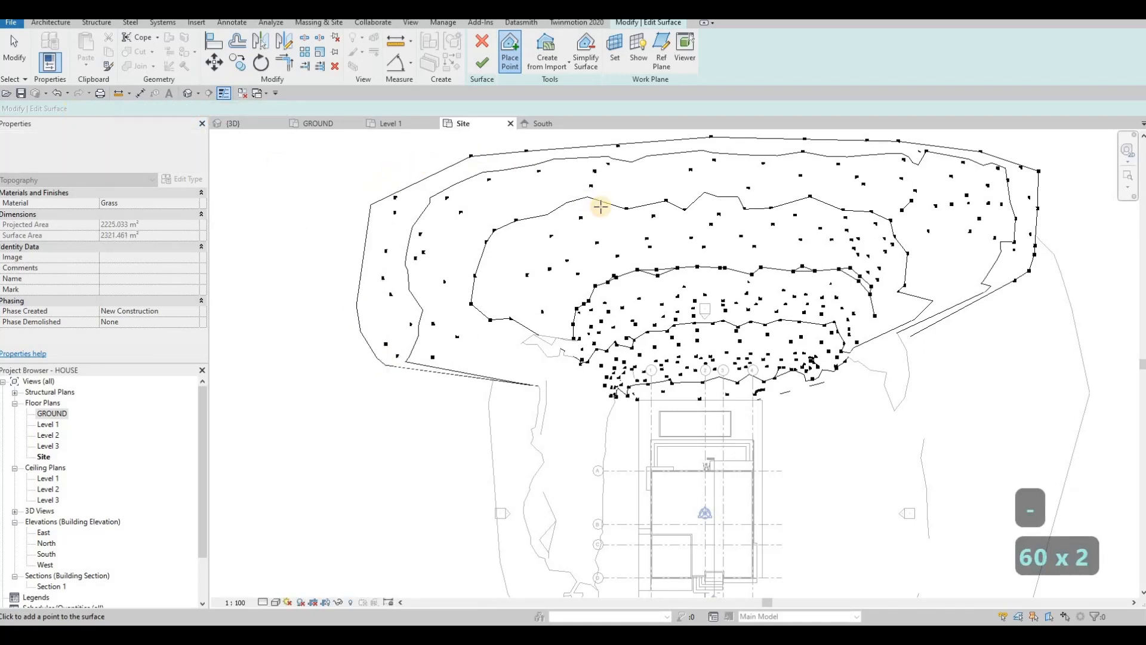
middle_click_drag(542, 242, 452, 217)
left_click(461, 212)
left_click(634, 203)
left_click(798, 203)
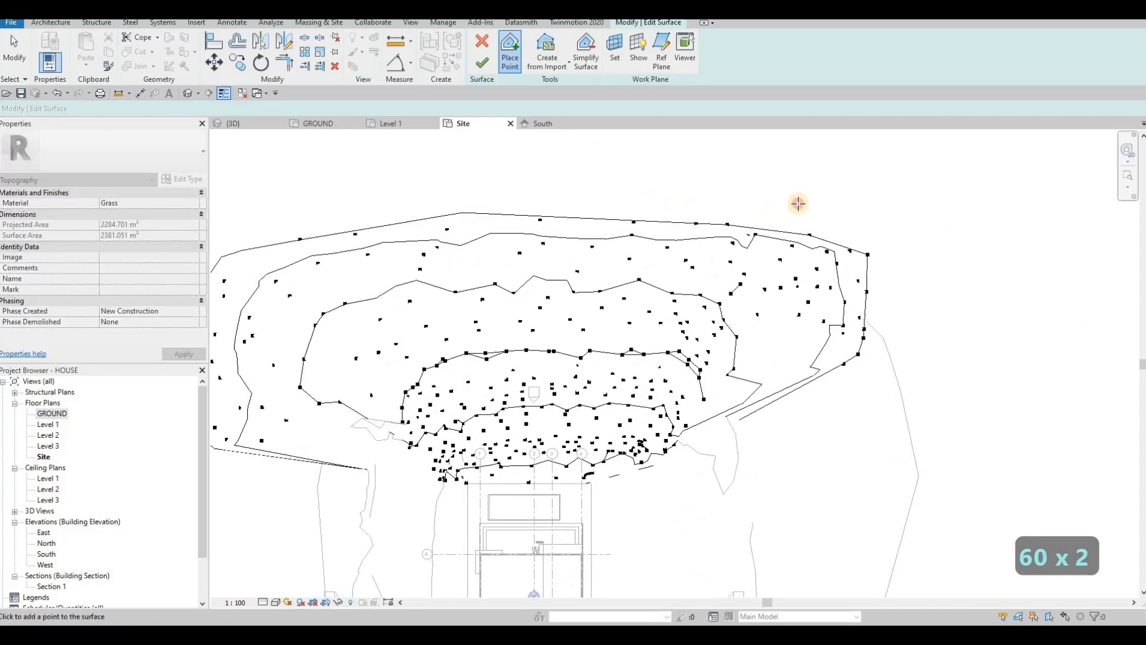
left_click(874, 241)
left_click(883, 273)
left_click(863, 365)
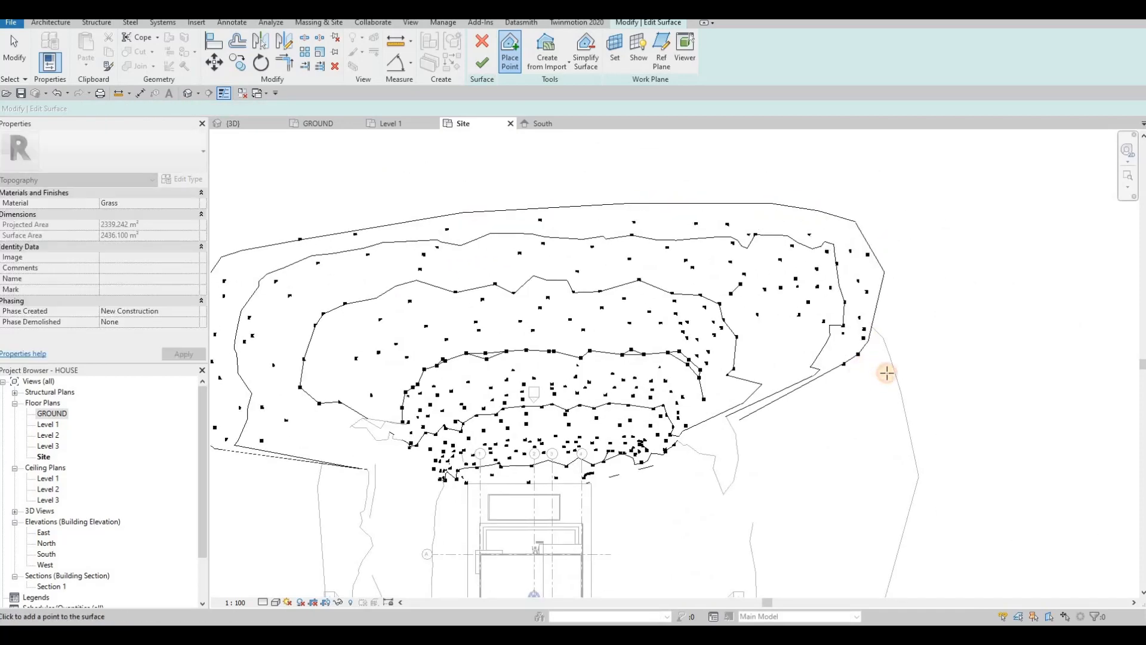
left_click(903, 349)
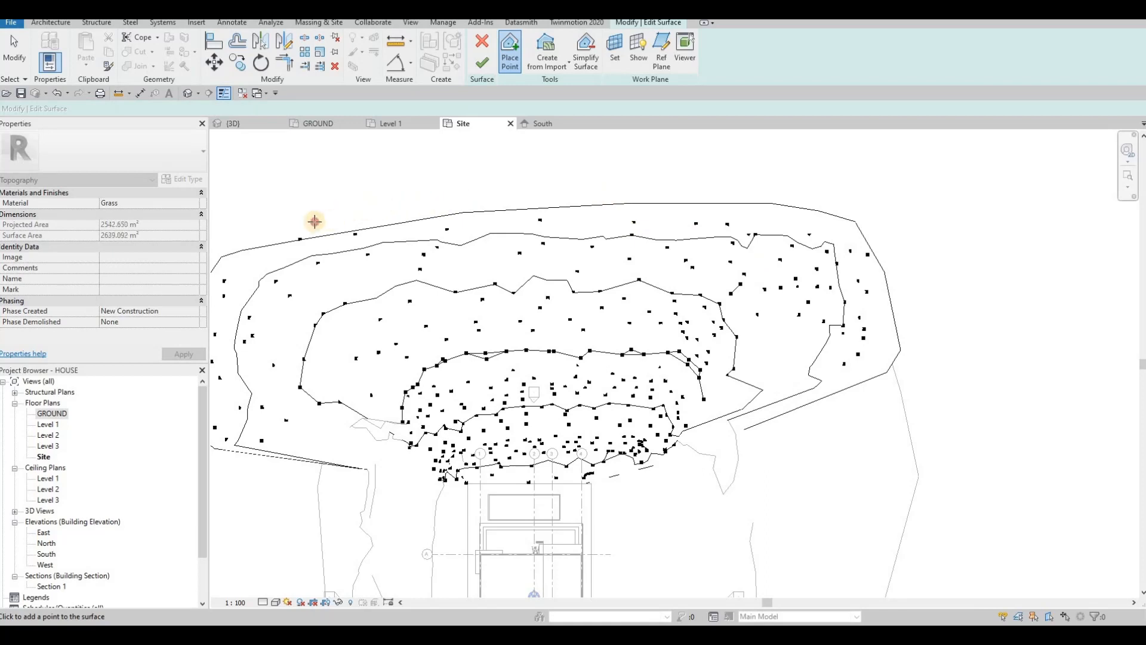
left_click(314, 221)
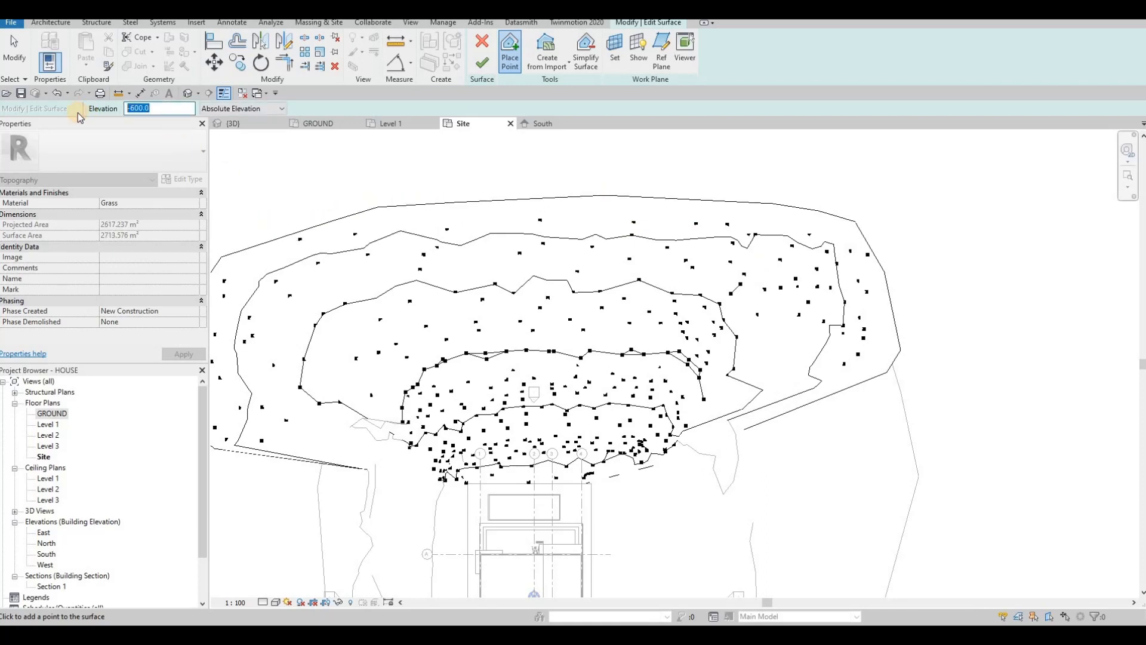
Step: Place -800 points on the right edge, upper boundary and further west
type("-")
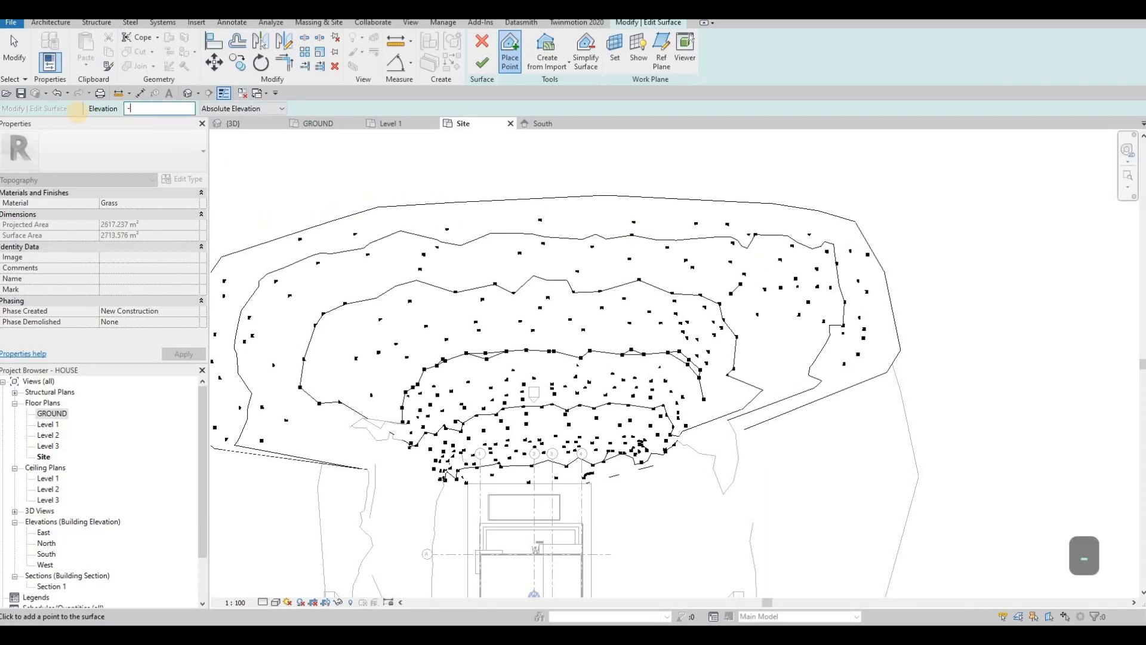
type("800")
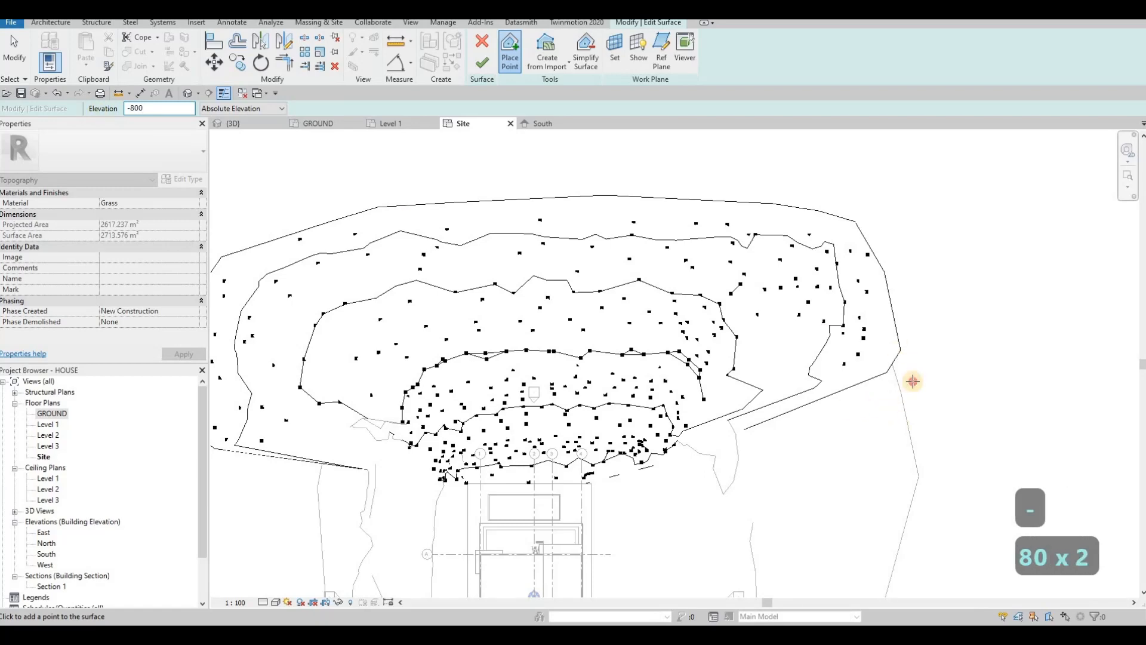
left_click(912, 380)
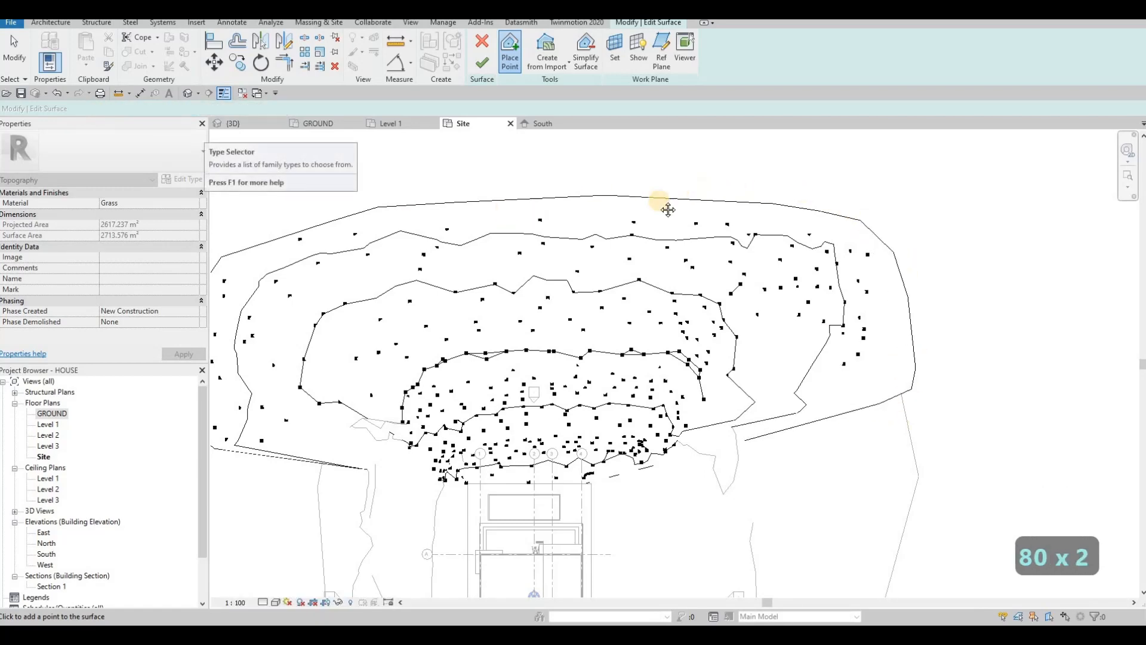
middle_click_drag(668, 209, 772, 171)
left_click(772, 170)
left_click(691, 187)
left_click(613, 207)
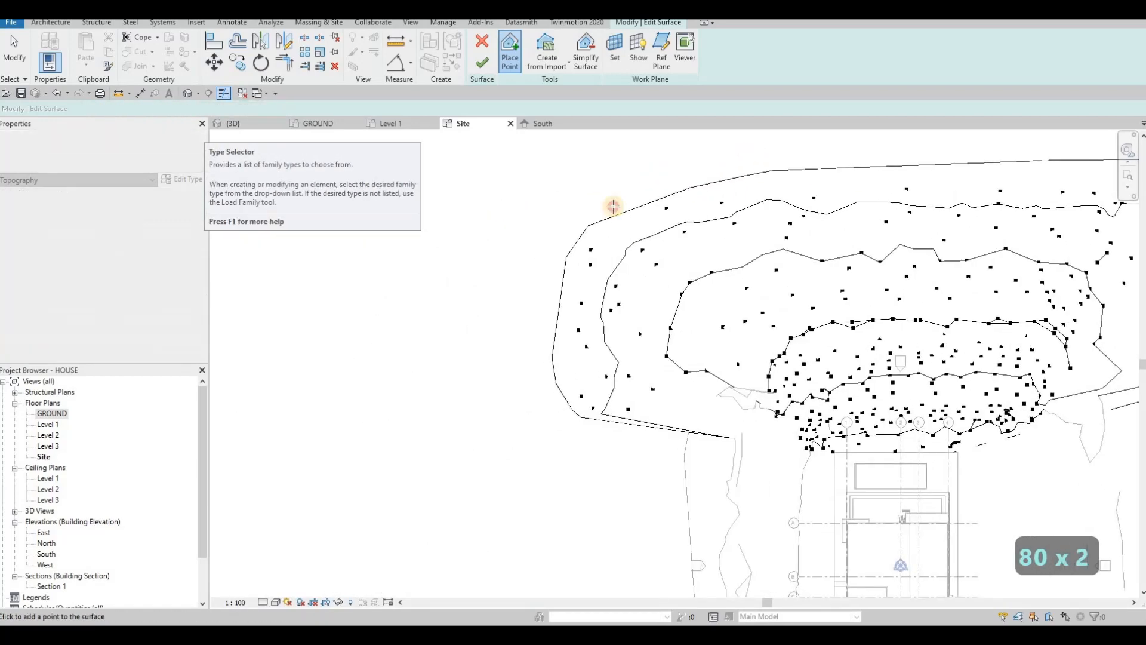
left_click(546, 277)
left_click(541, 345)
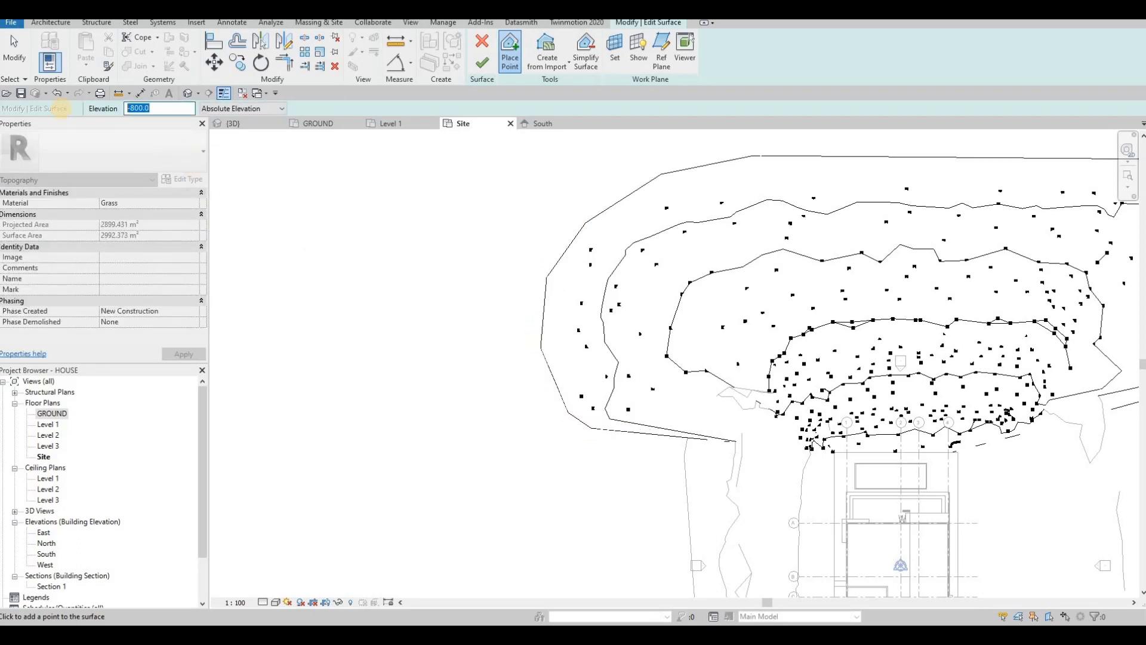
Step: Place -1000 points on the west side and along the upper boundary
type("-")
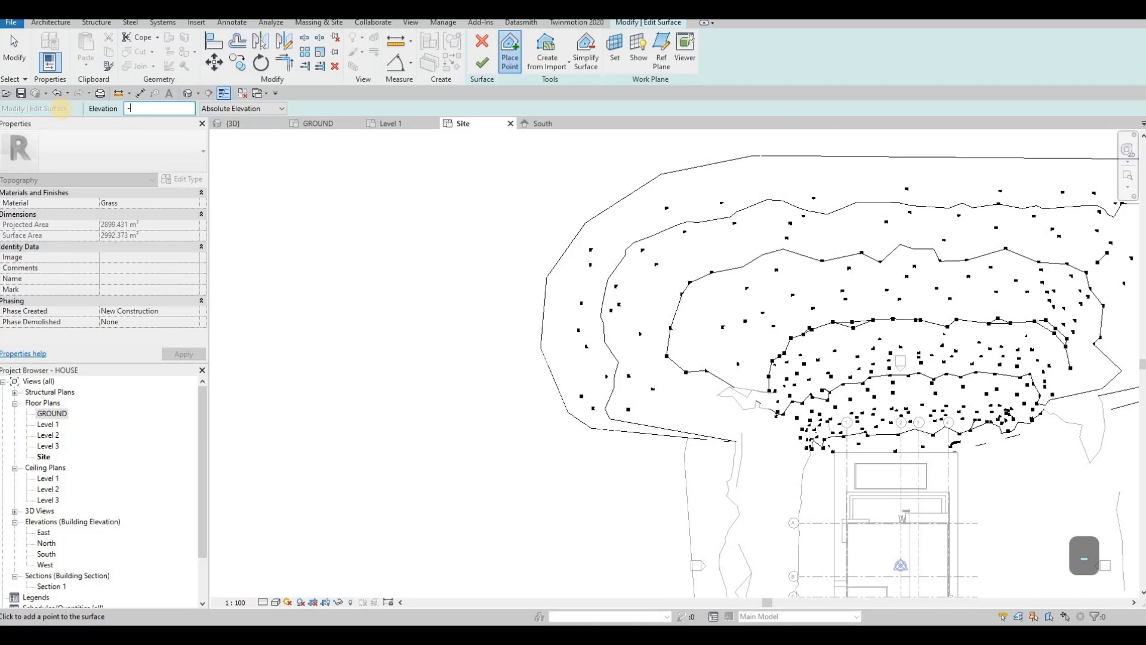
type("1000")
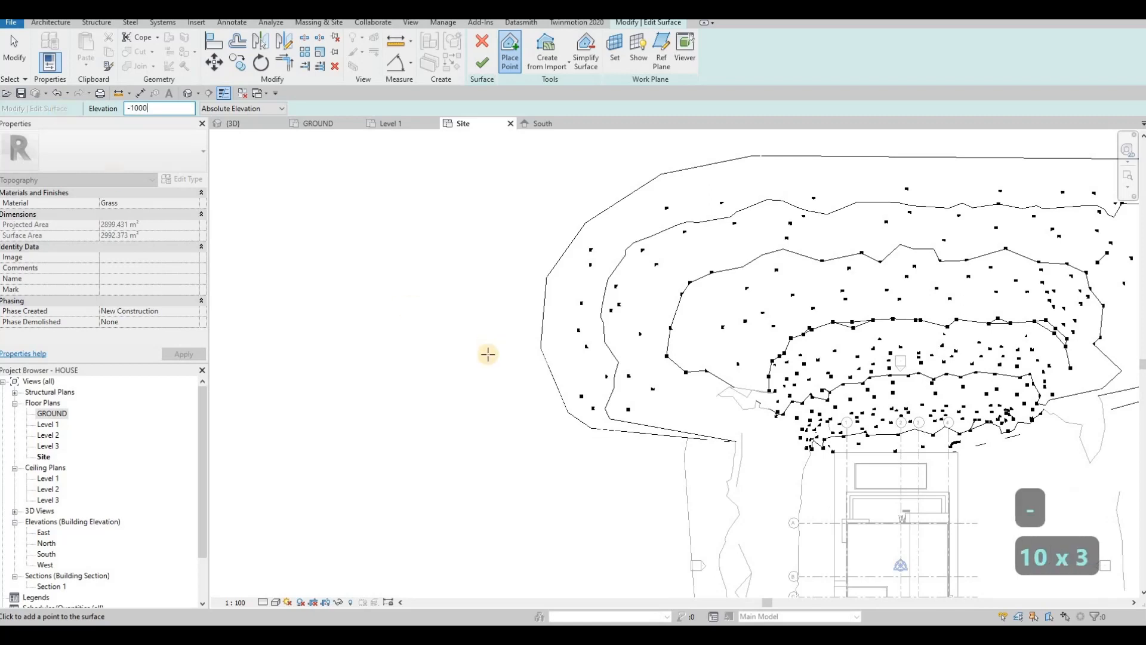
left_click(617, 442)
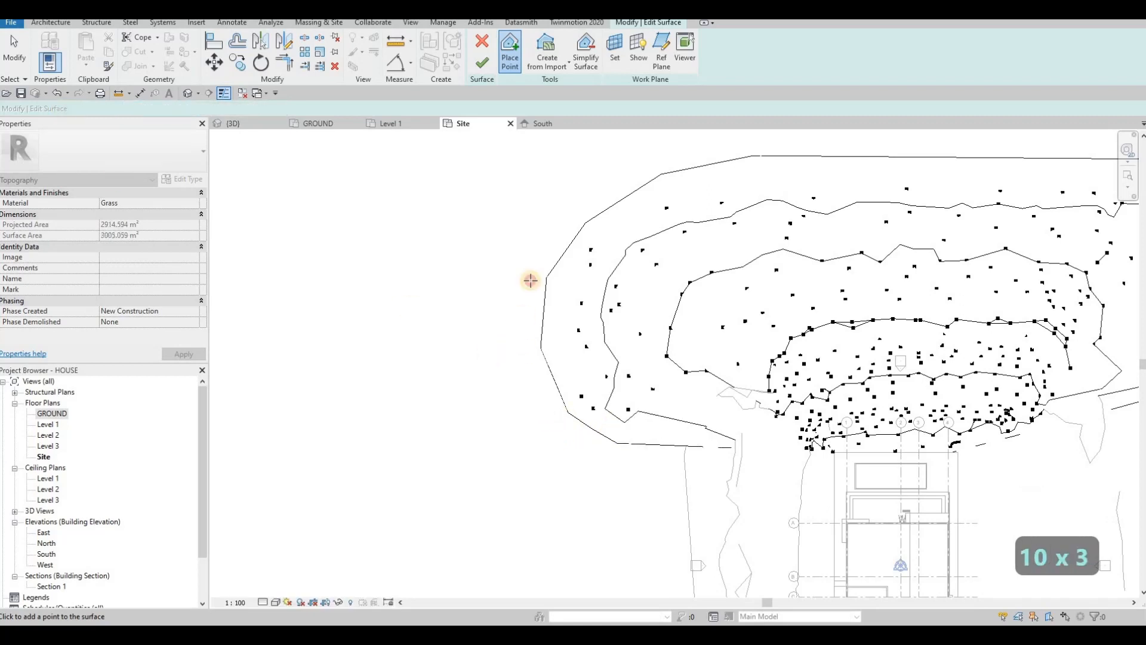
left_click(590, 187)
left_click(632, 171)
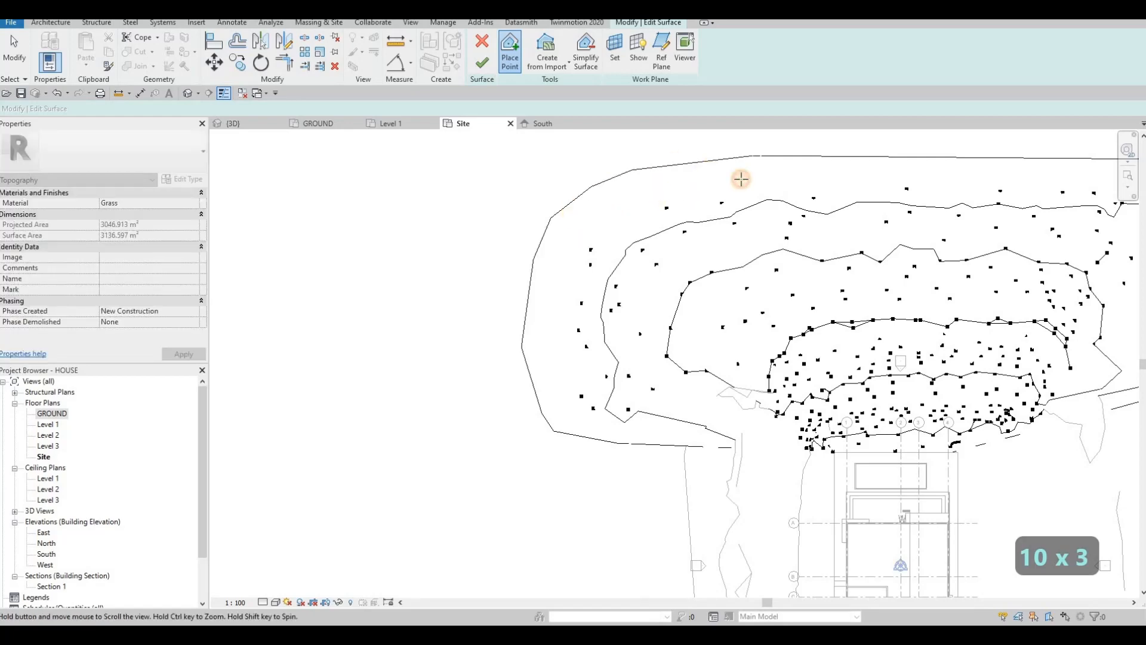
middle_click_drag(739, 177, 589, 209)
scroll(589, 209, "down", 1)
left_click(707, 172)
left_click(838, 167)
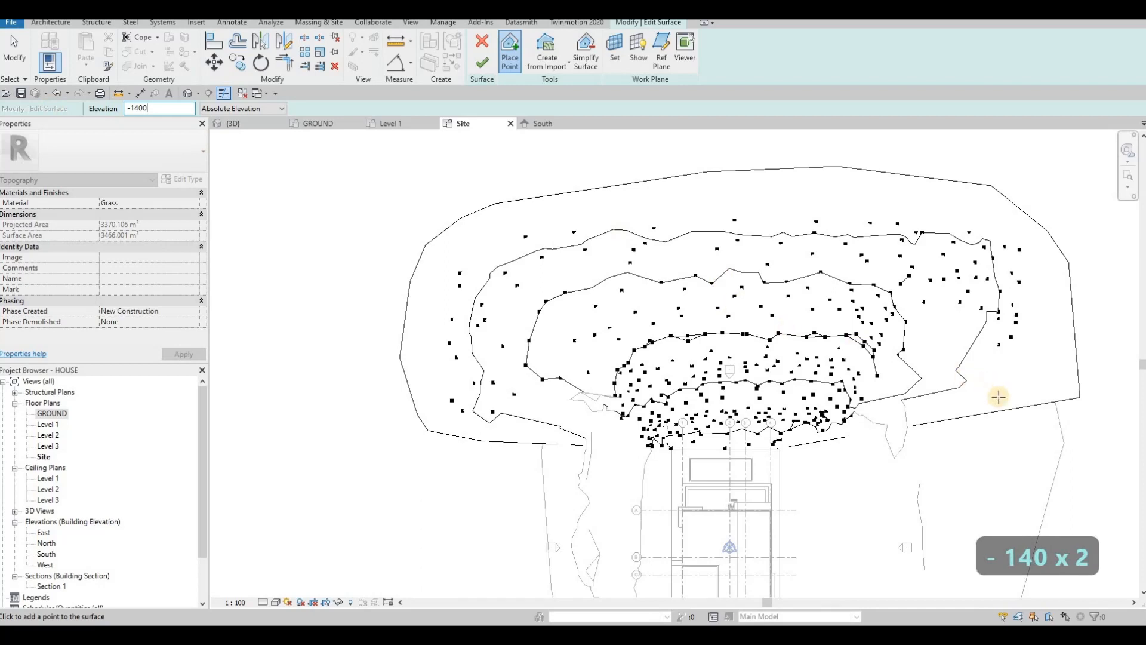
Step: Add -1400 points at the right corner and around the left boundary, then finish the surface
left_click(1090, 405)
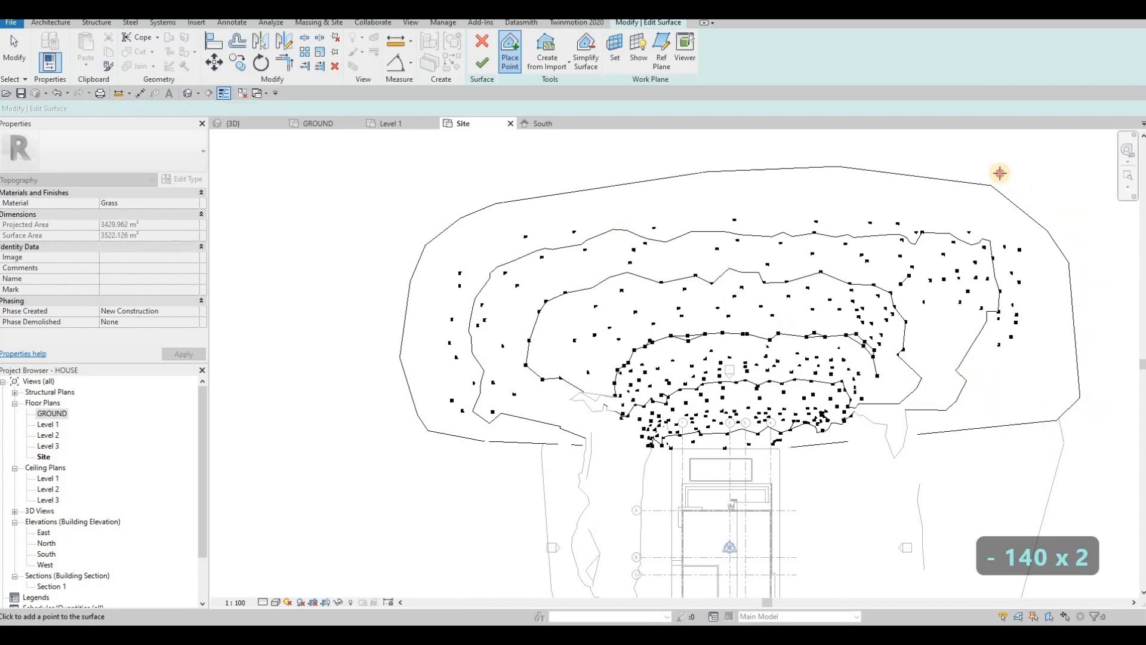
left_click(507, 167)
left_click(457, 169)
left_click(410, 189)
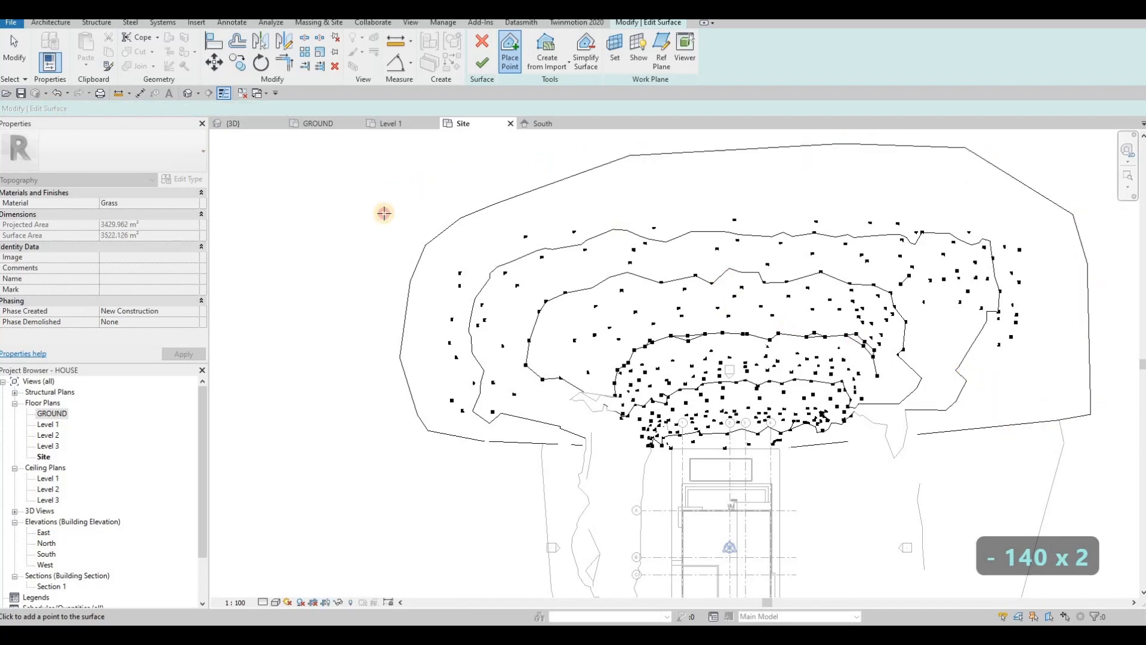
left_click(383, 224)
left_click(382, 421)
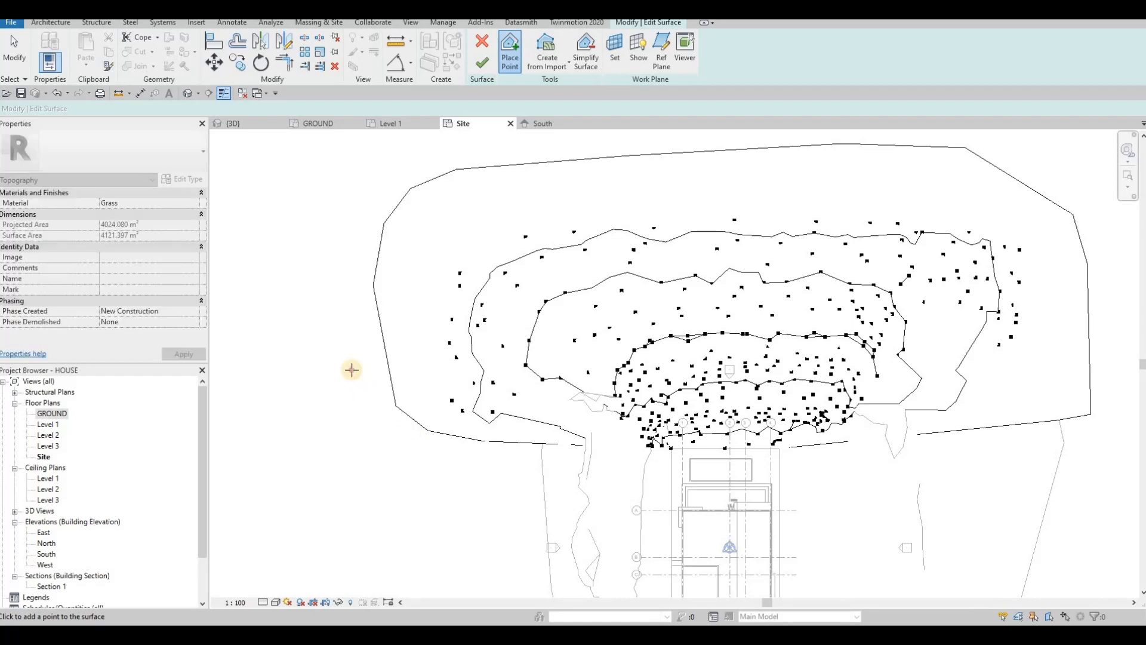
left_click(351, 368)
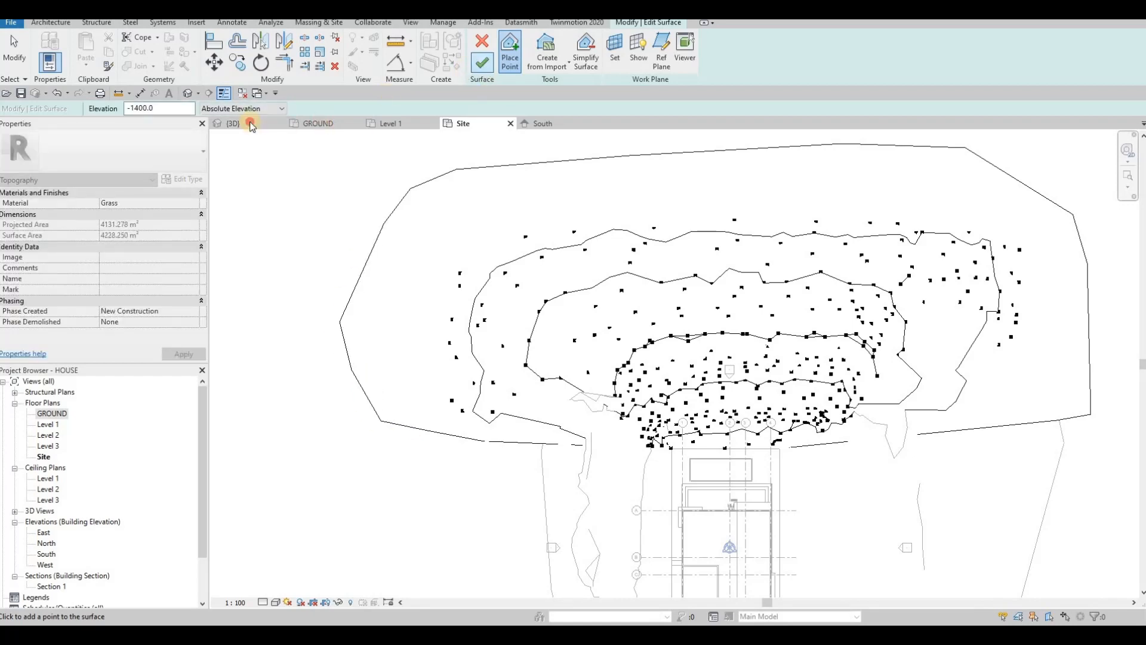
left_click(250, 124)
Step: Inspect the extended terrain in the 3D view and the South elevation
middle_click_drag(485, 312, 698, 241, "shift")
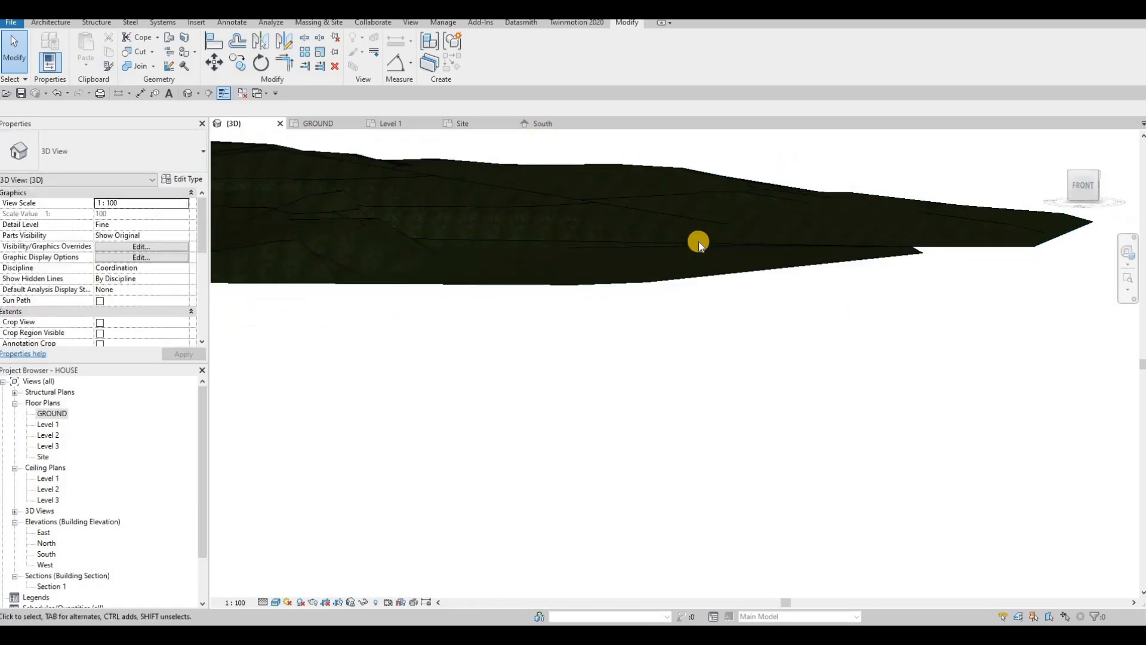
left_click(546, 124)
scroll(621, 263, "down", 8)
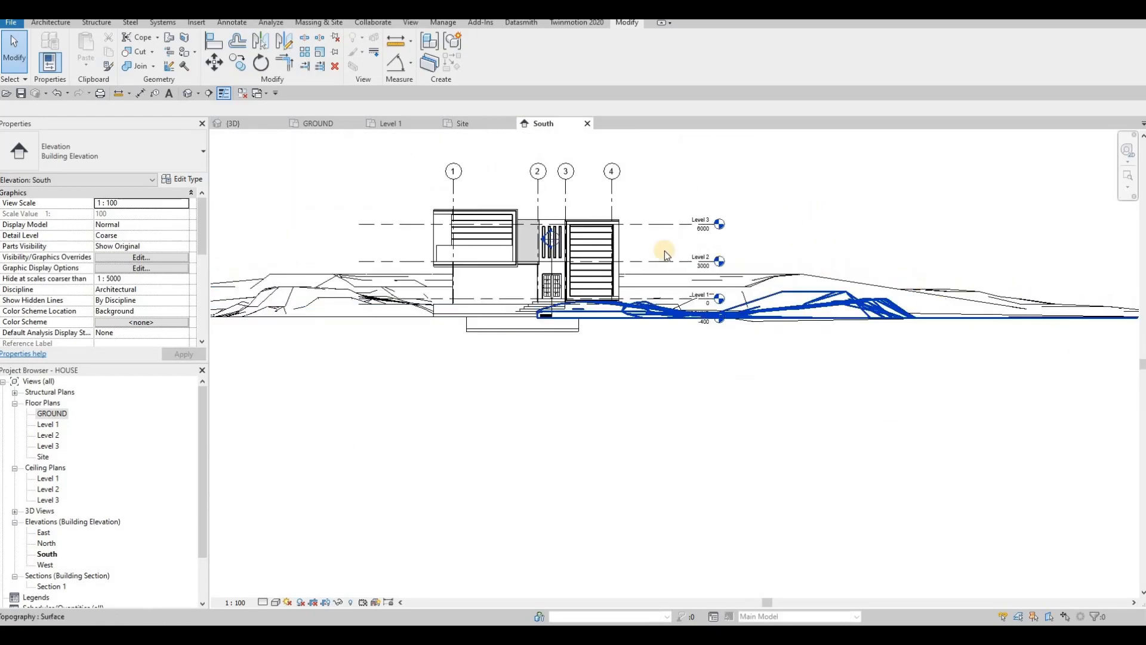
middle_click_drag(252, 291, 387, 283)
scroll(475, 271, "up", 2)
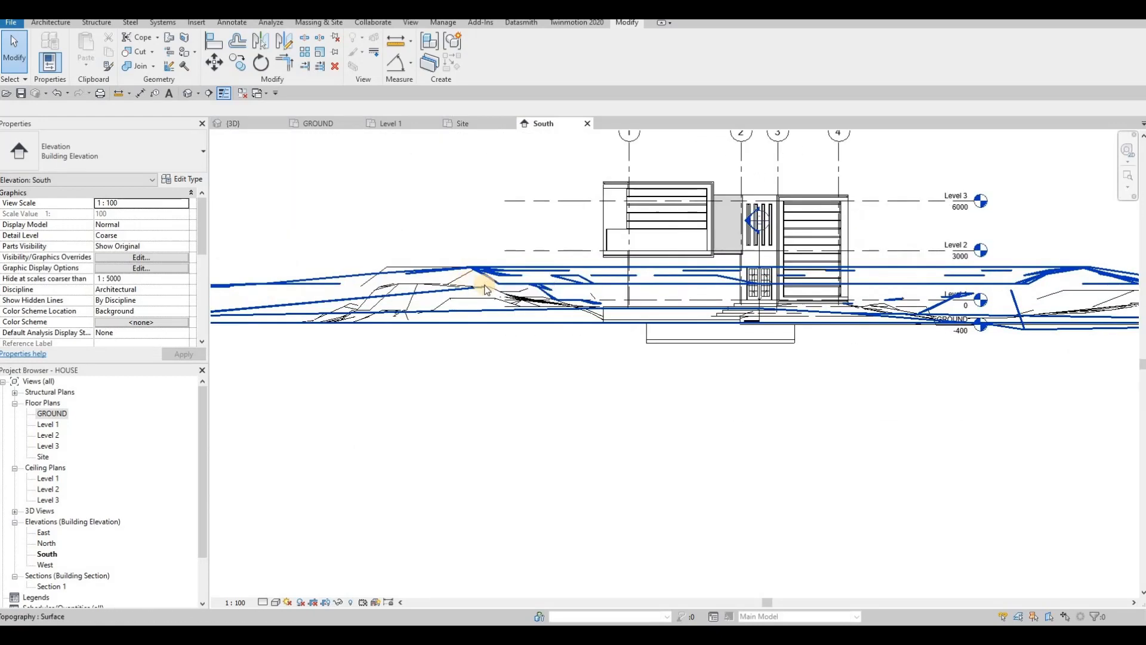
scroll(484, 290, "down", 3)
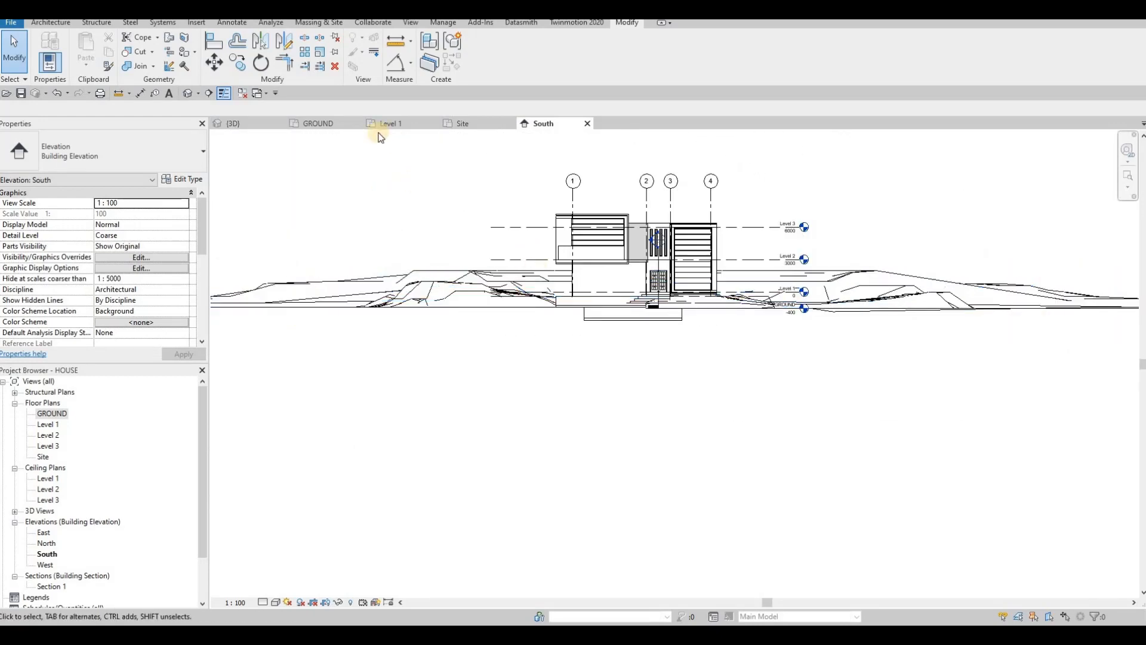
scroll(499, 246, "down", 1)
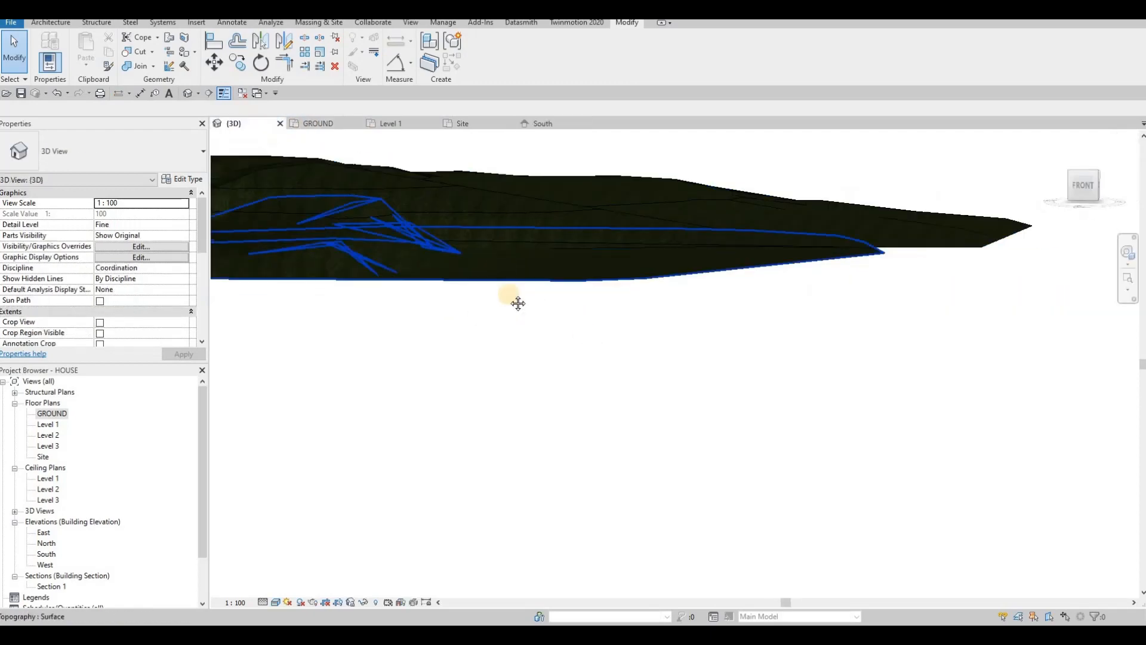
middle_click_drag(517, 302, 503, 288, "shift")
scroll(503, 288, "down", 2)
middle_click_drag(431, 413, 541, 310)
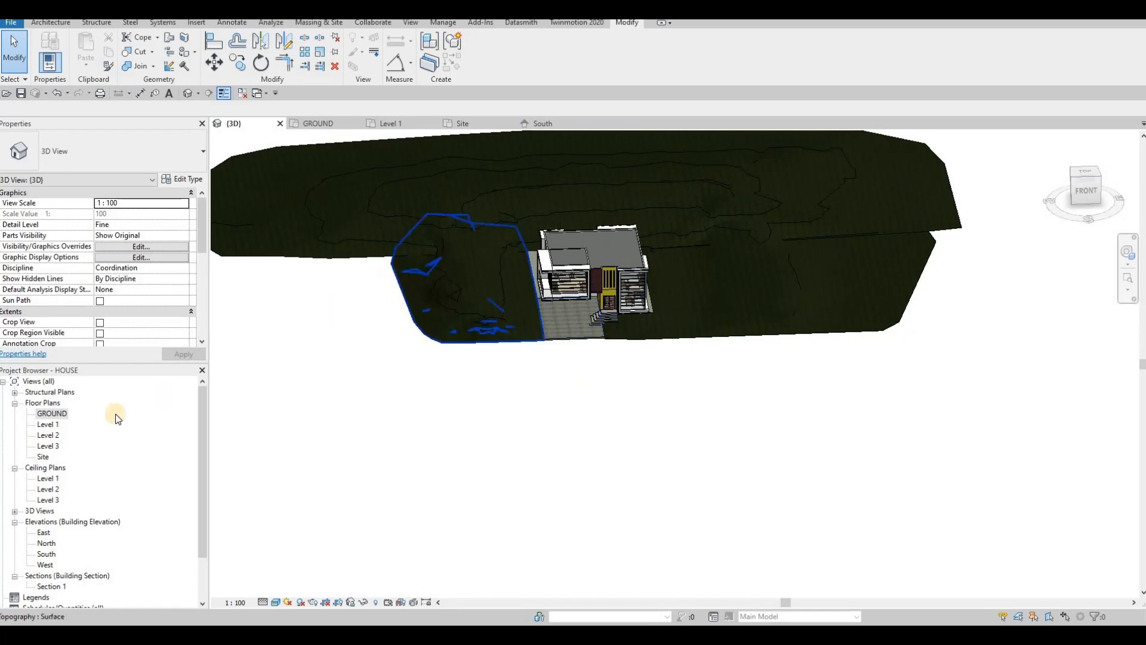
Step: Open the GROUND floor plan and centre the house in view
double_click(52, 414)
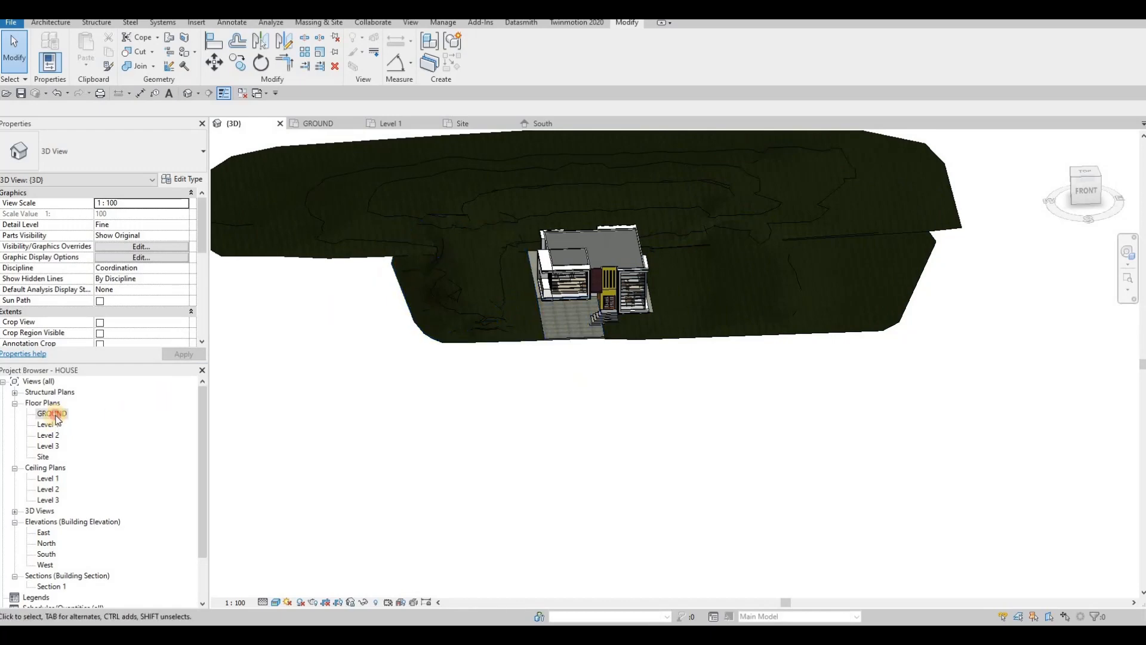
middle_click_drag(467, 478, 596, 353)
middle_click_drag(448, 401, 481, 337)
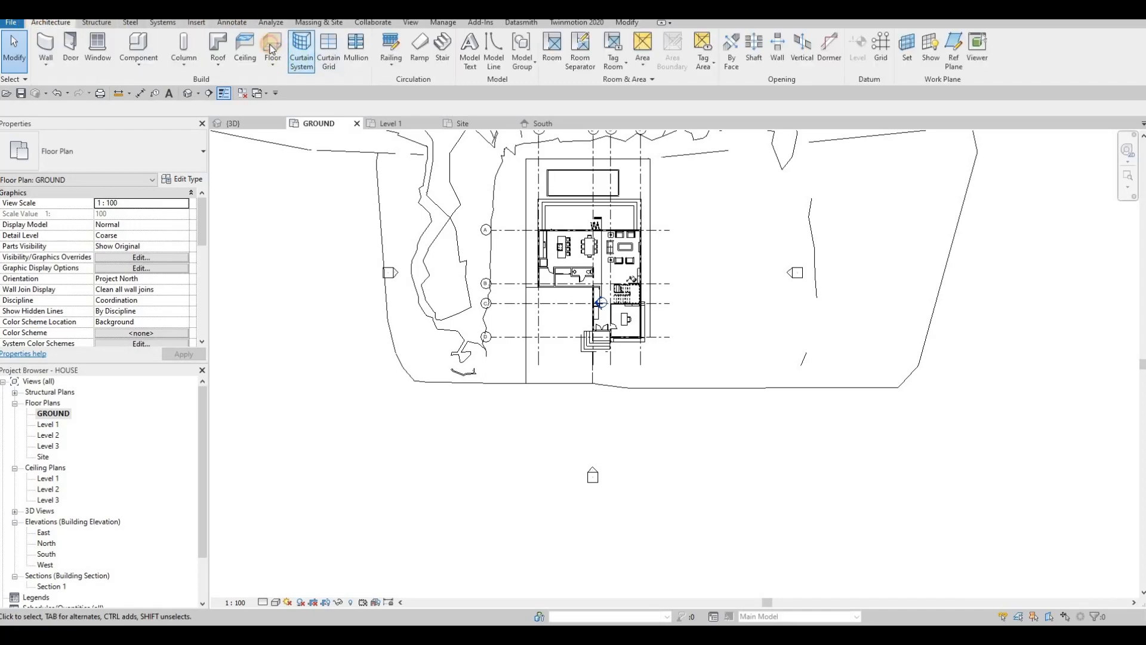
Step: Start a new floor and duplicate the floor 5 type as floor 6
left_click(271, 48)
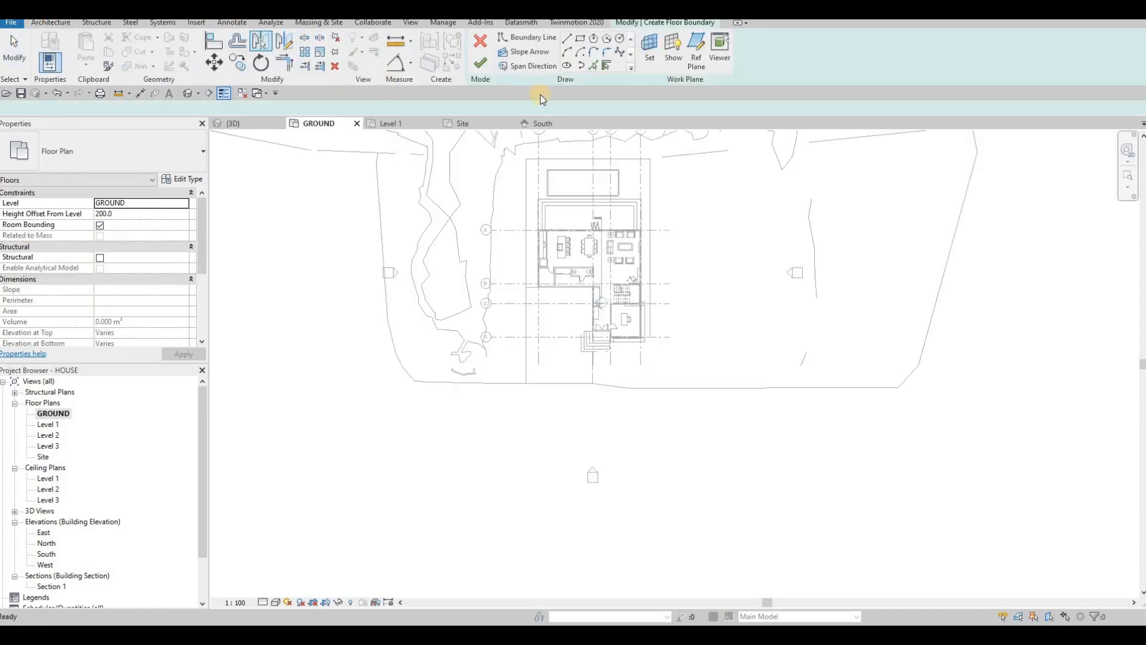
left_click(187, 181)
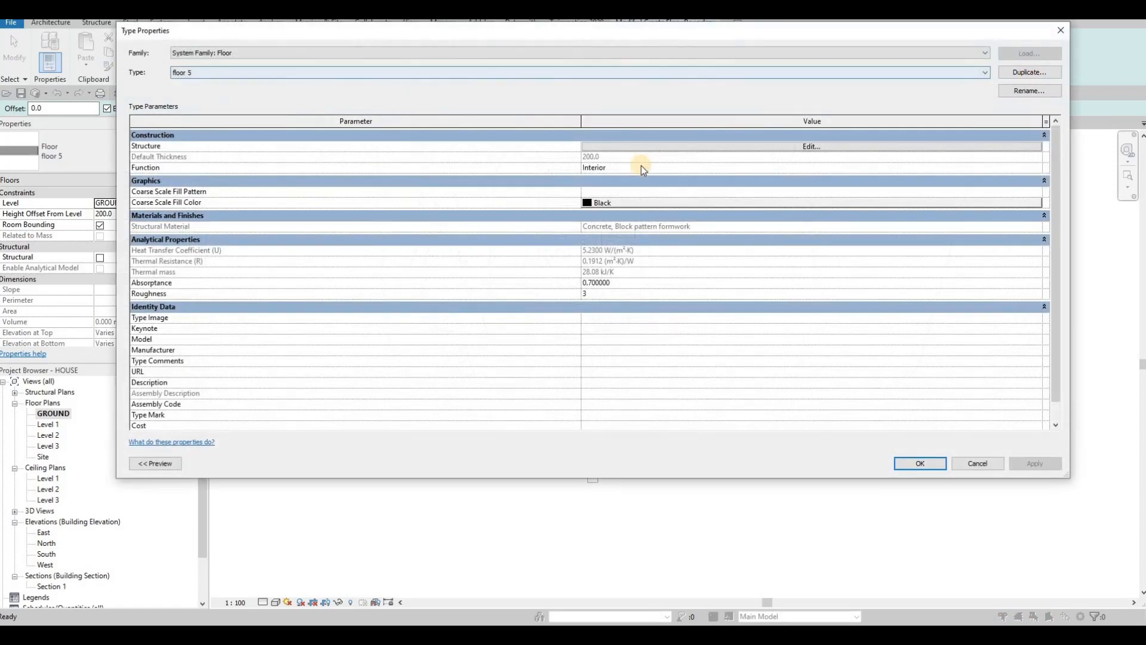
left_click(590, 276)
left_click(814, 147)
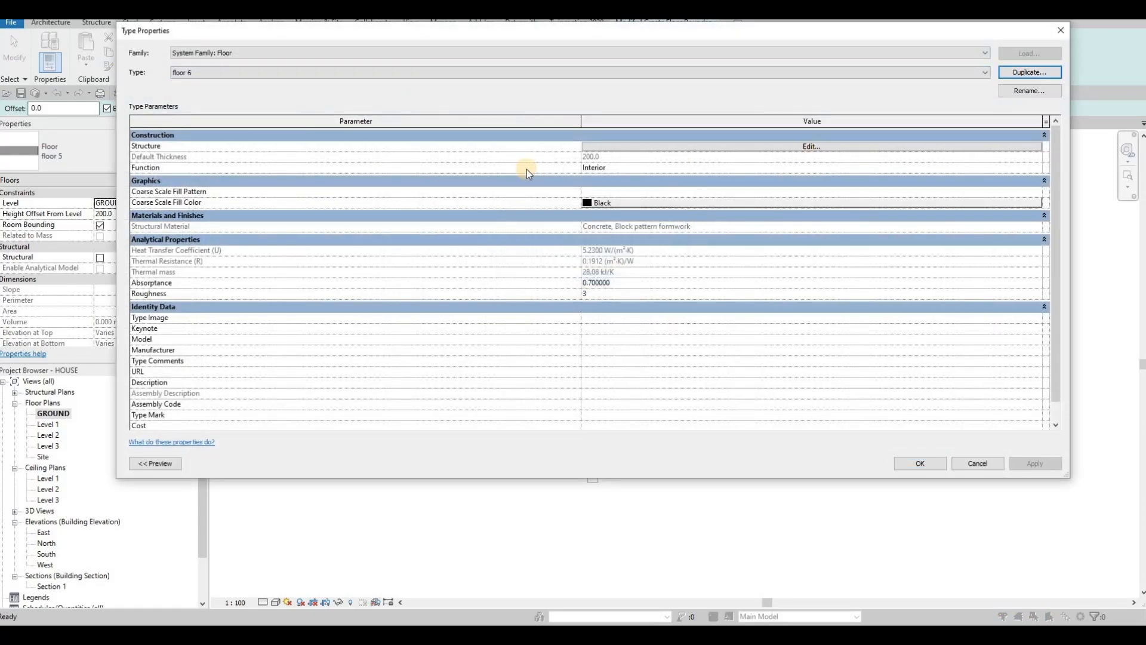
Step: Set floor 6's structure layer material to Concrete, Broom Finish and confirm all dialogs
left_click(535, 144)
left_click(533, 145)
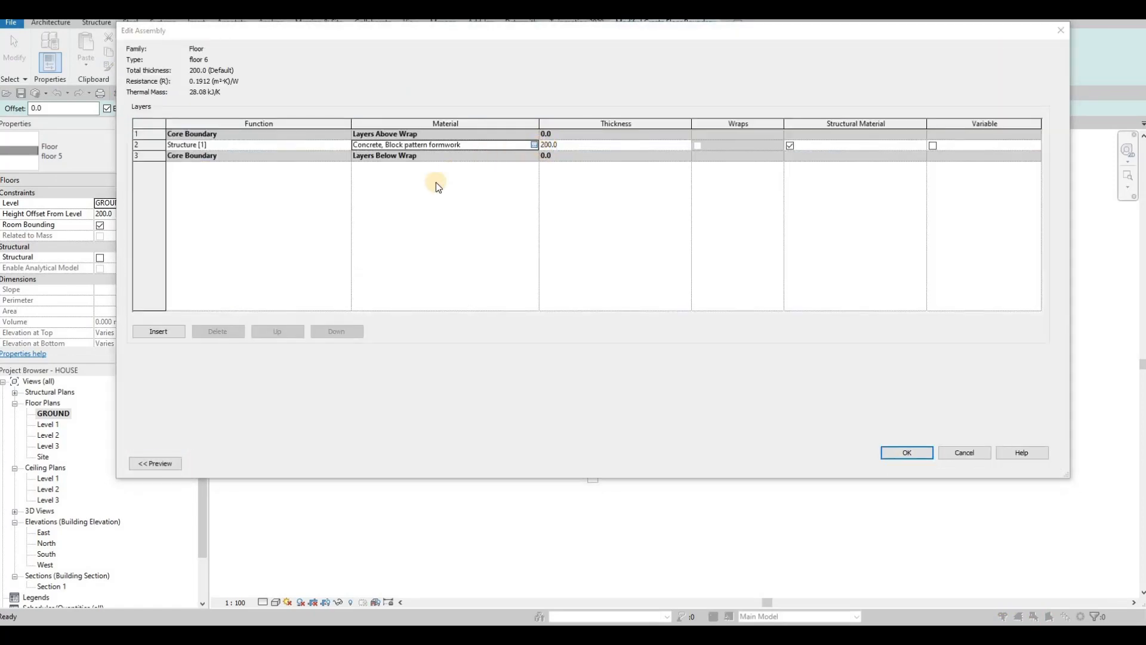
left_click(316, 374)
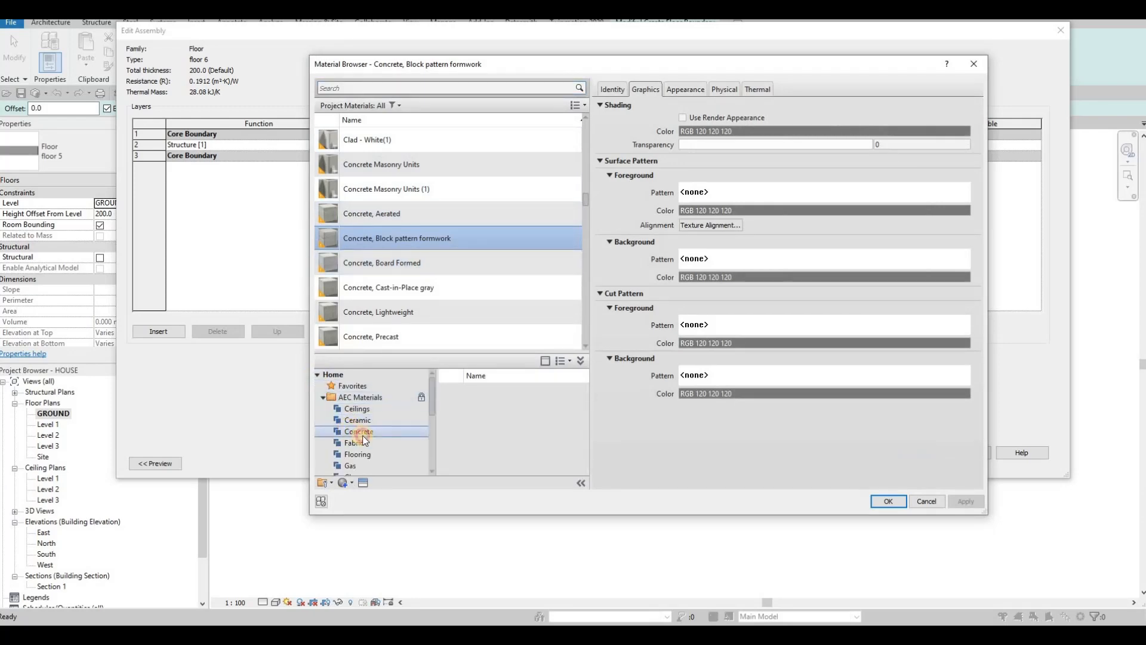
left_click(359, 431)
left_click(551, 475)
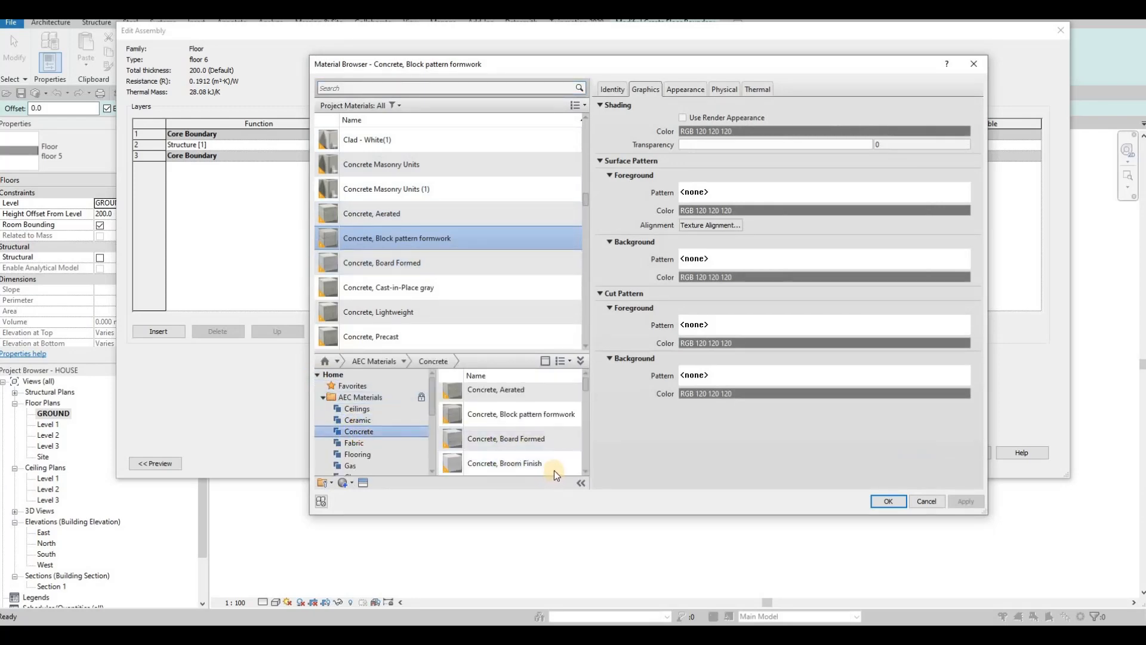
left_click(886, 501)
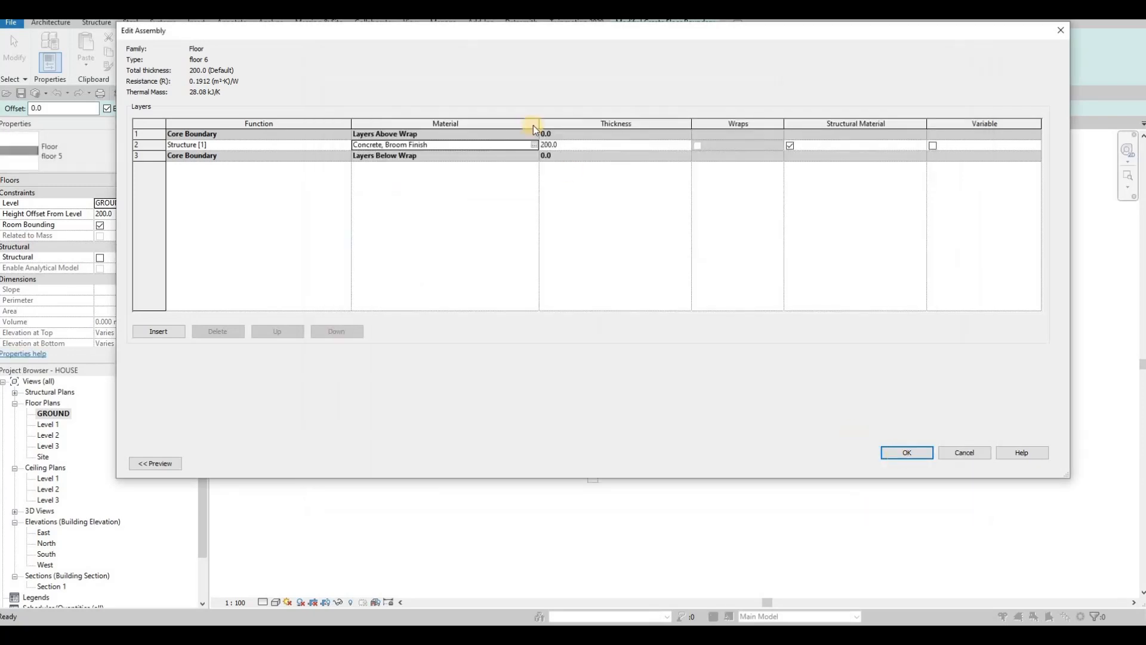
left_click(907, 452)
left_click(906, 461)
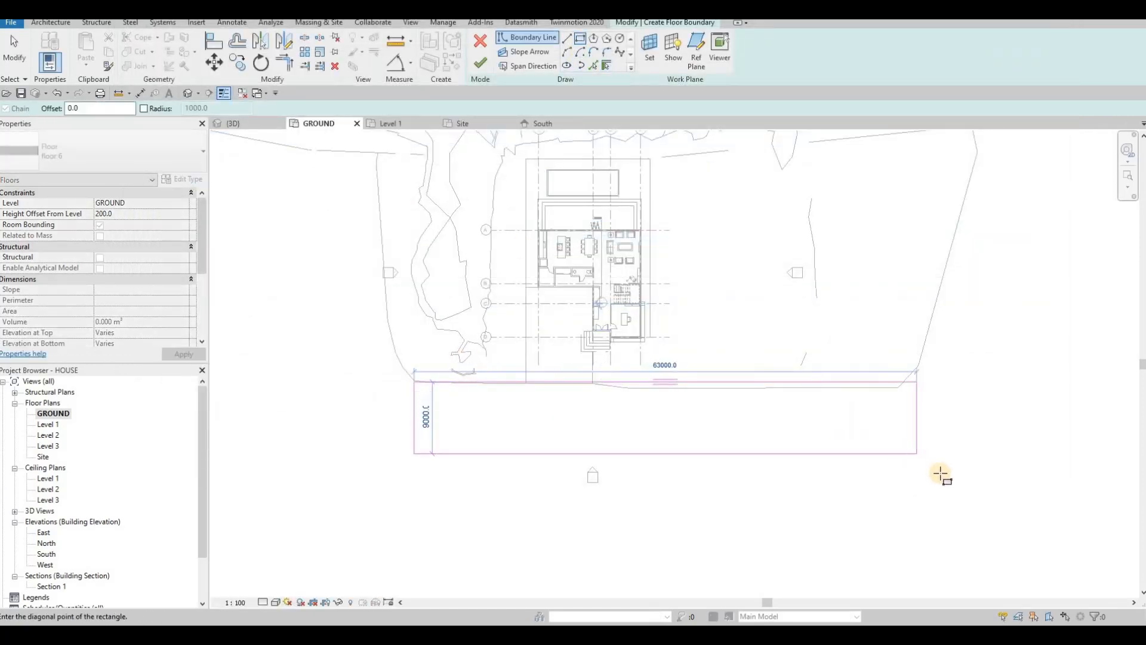
Step: Drag the rectangle's left sketch line further west and finish the floor 6 slab below the house
key("Escape")
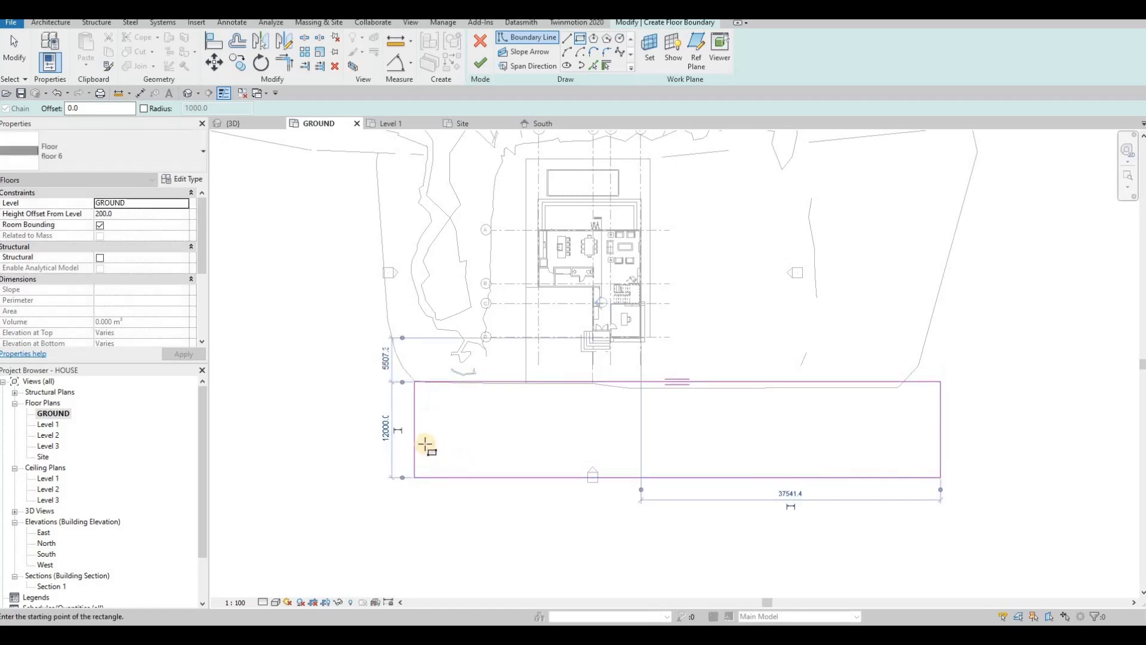
scroll(518, 388, "down", 3)
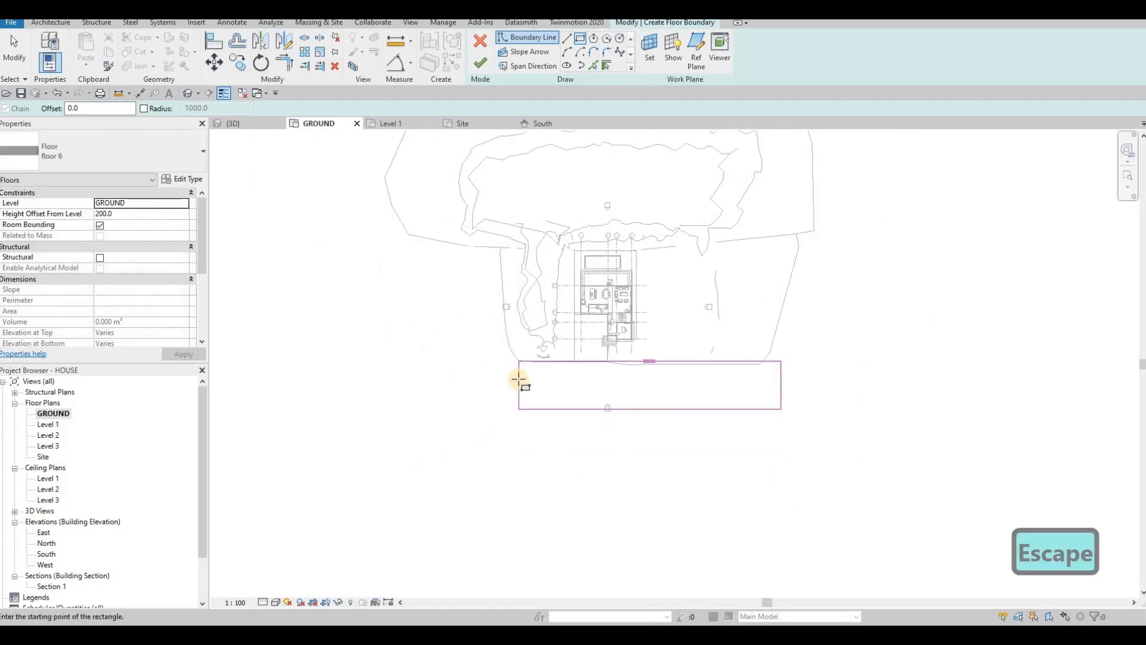
scroll(522, 383, "up", 2)
key("Escape")
left_click_drag(524, 383, 453, 385)
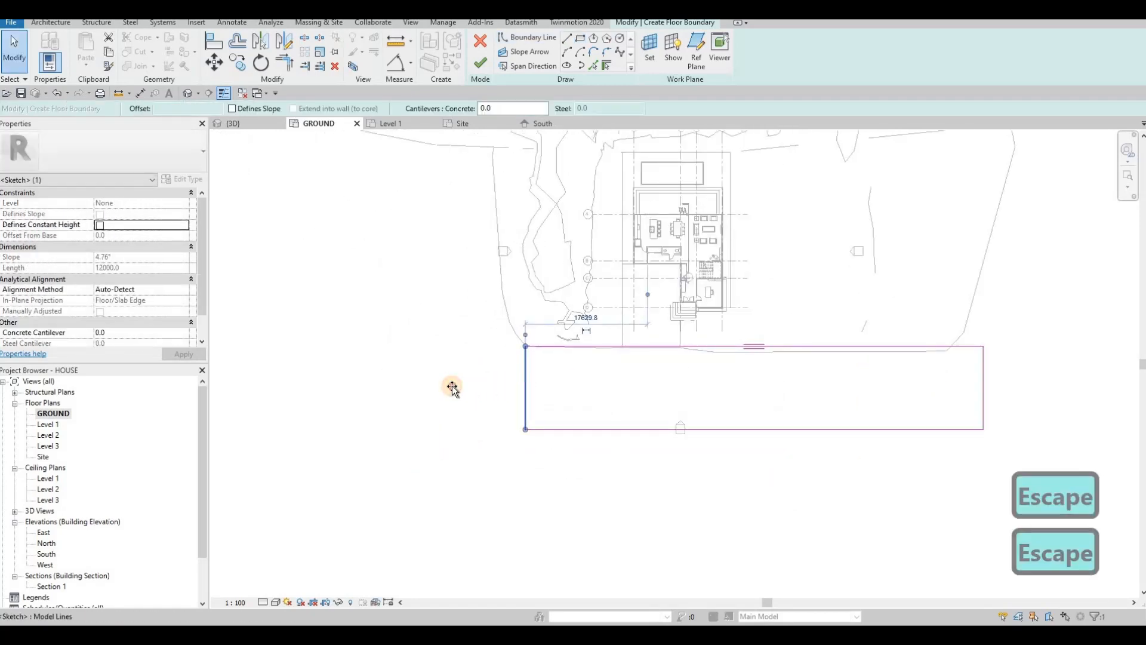
middle_click_drag(721, 405, 691, 400)
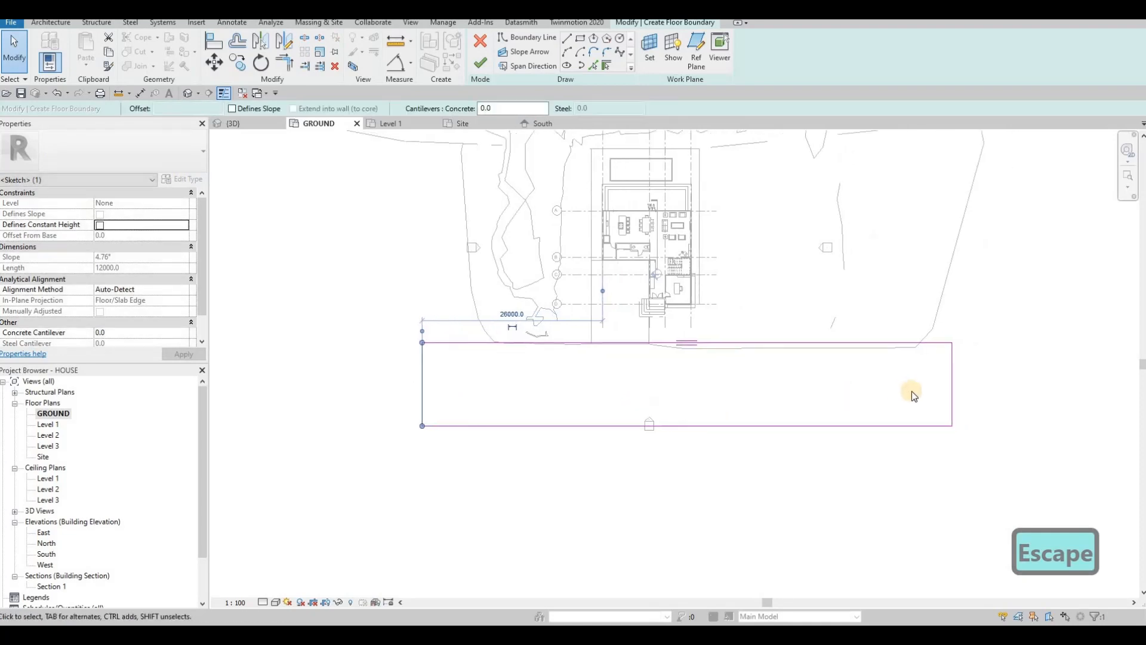
scroll(922, 387, "up", 1)
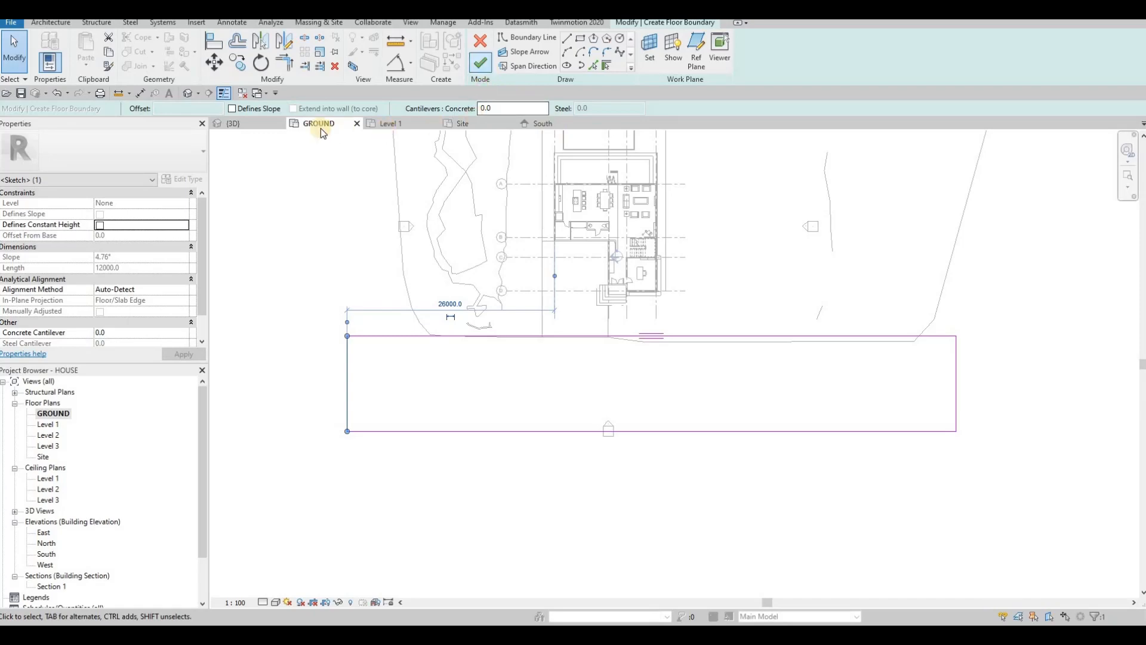
left_click(233, 123)
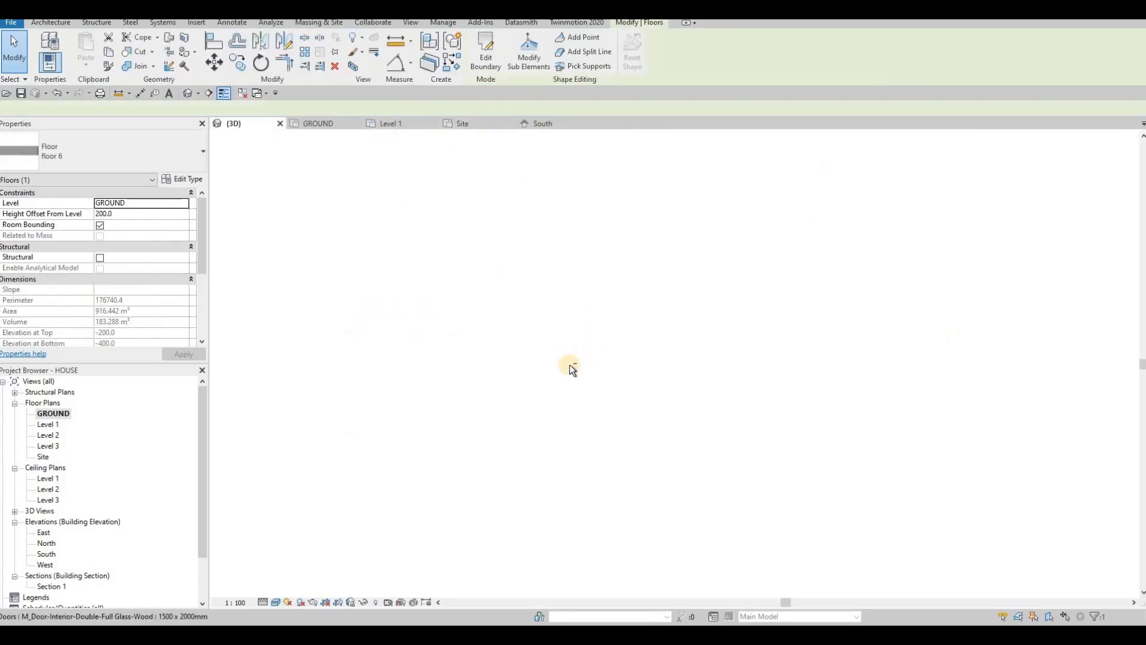
Step: Select the long front slab in 3D and set its Height Offset From Level to 0
key("Escape")
key("Escape")
scroll(757, 303, "up", 3)
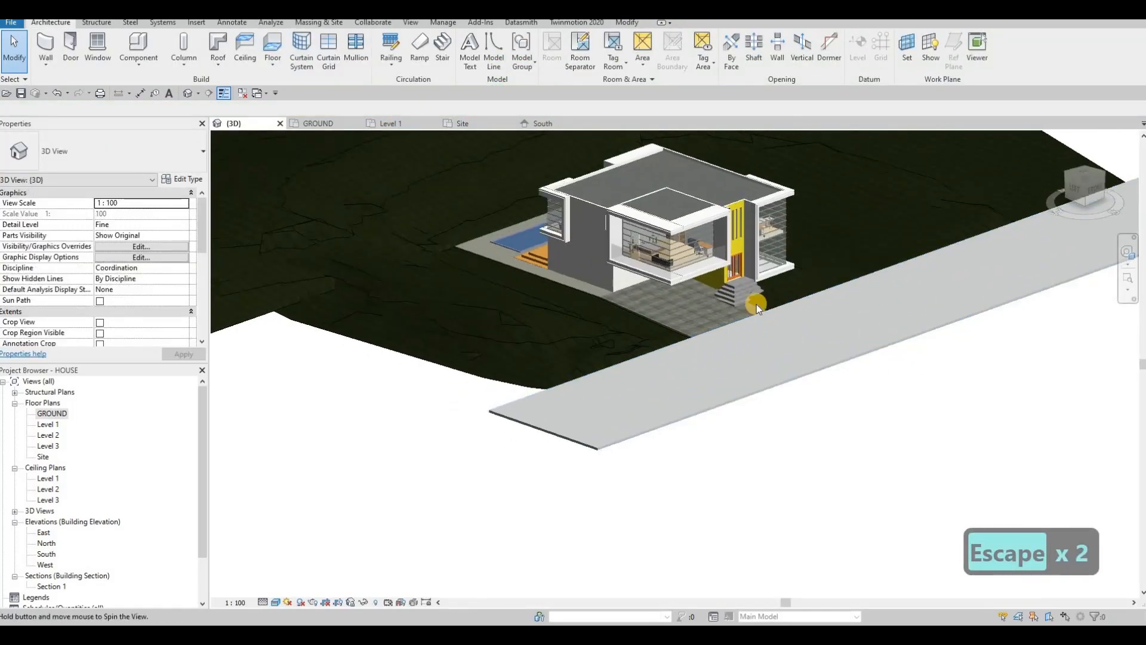
middle_click_drag(756, 307, 851, 287, "shift")
scroll(852, 287, "up", 4)
middle_click_drag(816, 328, 740, 317, "shift")
left_click(798, 278)
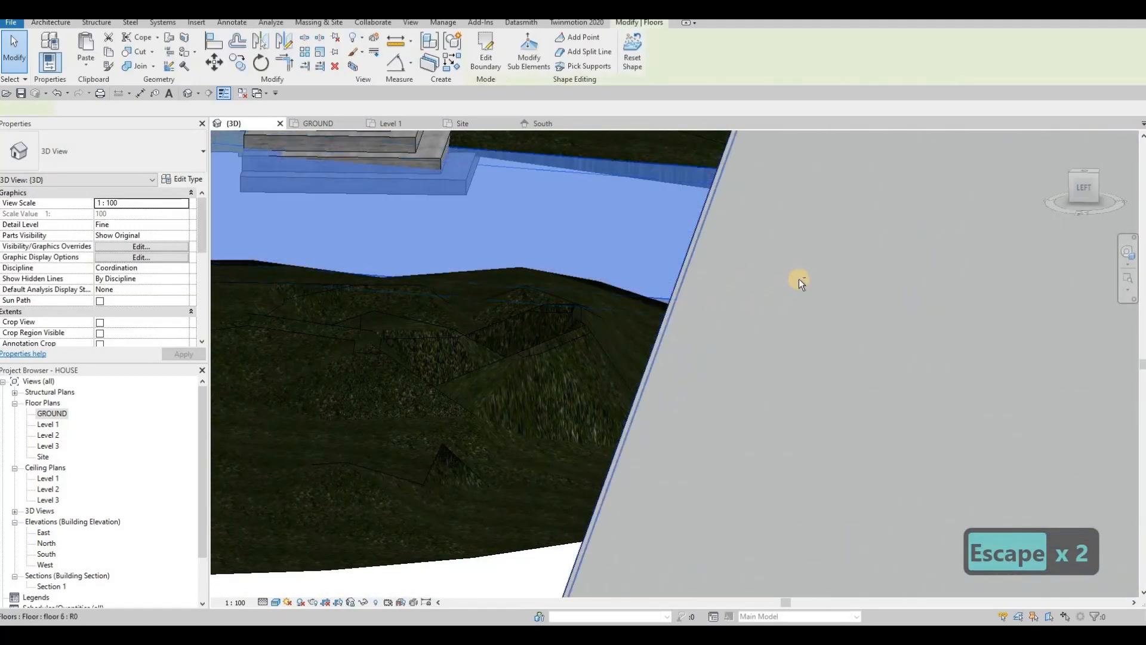
middle_click_drag(799, 279, 878, 292, "shift")
key("Escape")
left_click(872, 289)
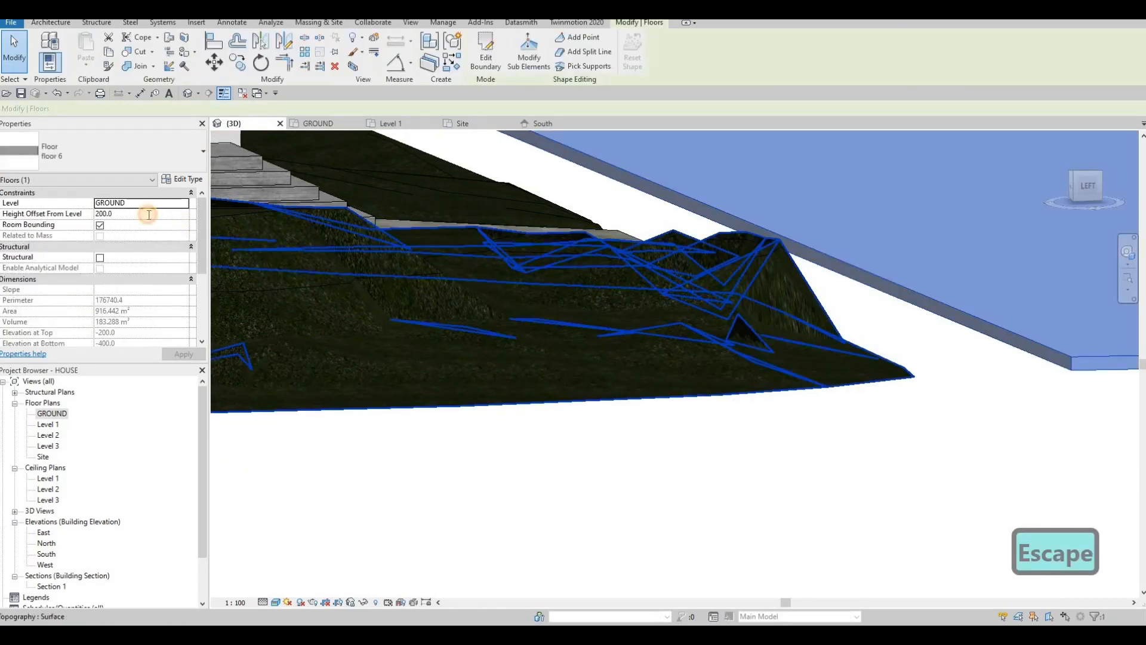
left_click(149, 214)
type("0")
key("Return")
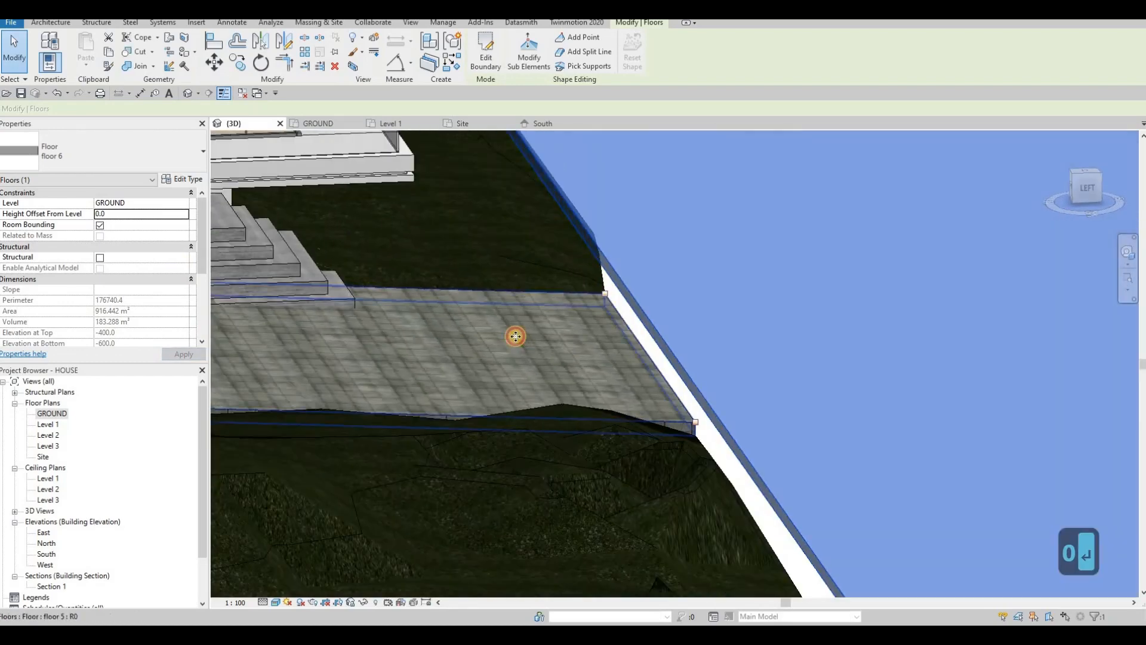
Step: Inspect the smaller patio slab's boundary and point elevations, then deselect it
left_click(512, 336)
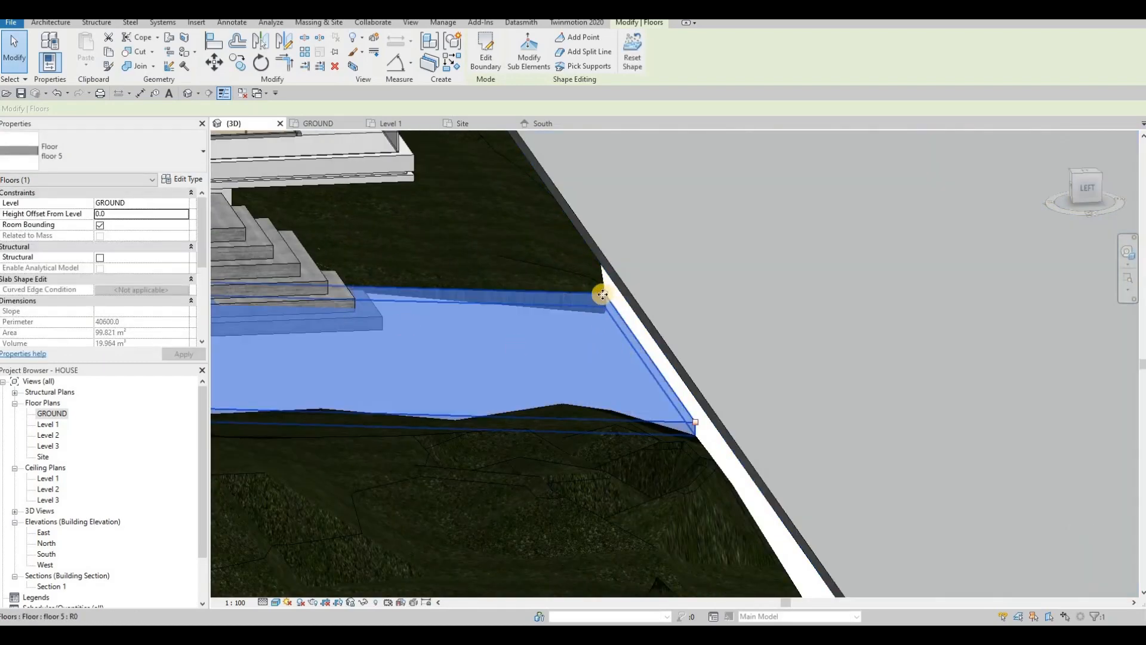
key("Escape")
key("Escape")
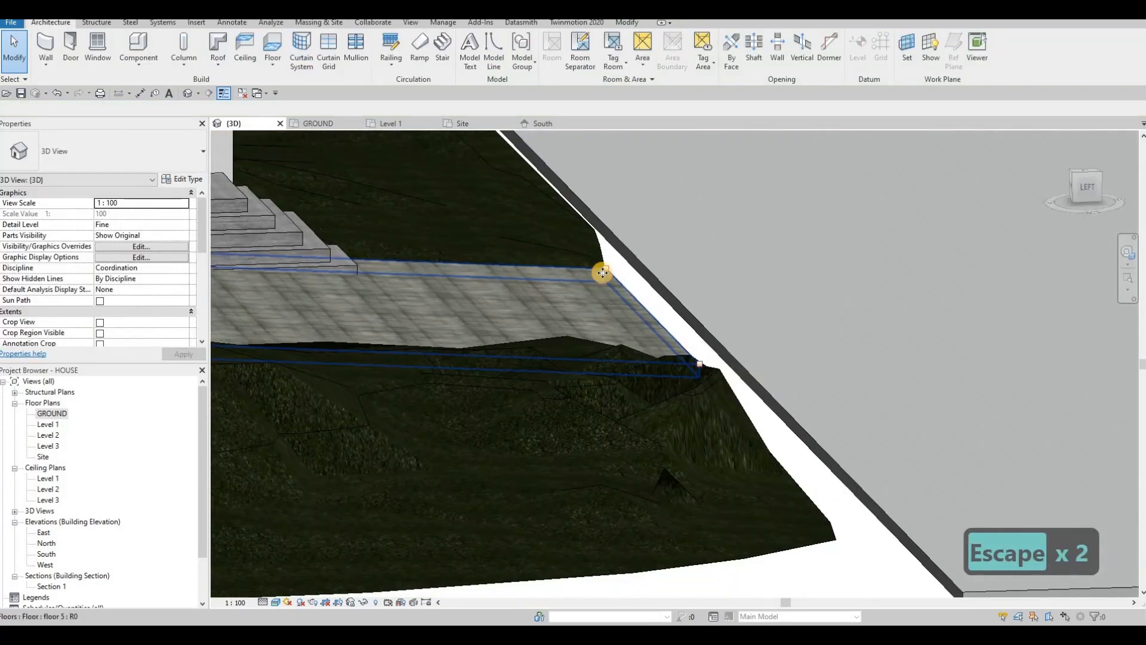
left_click(602, 273)
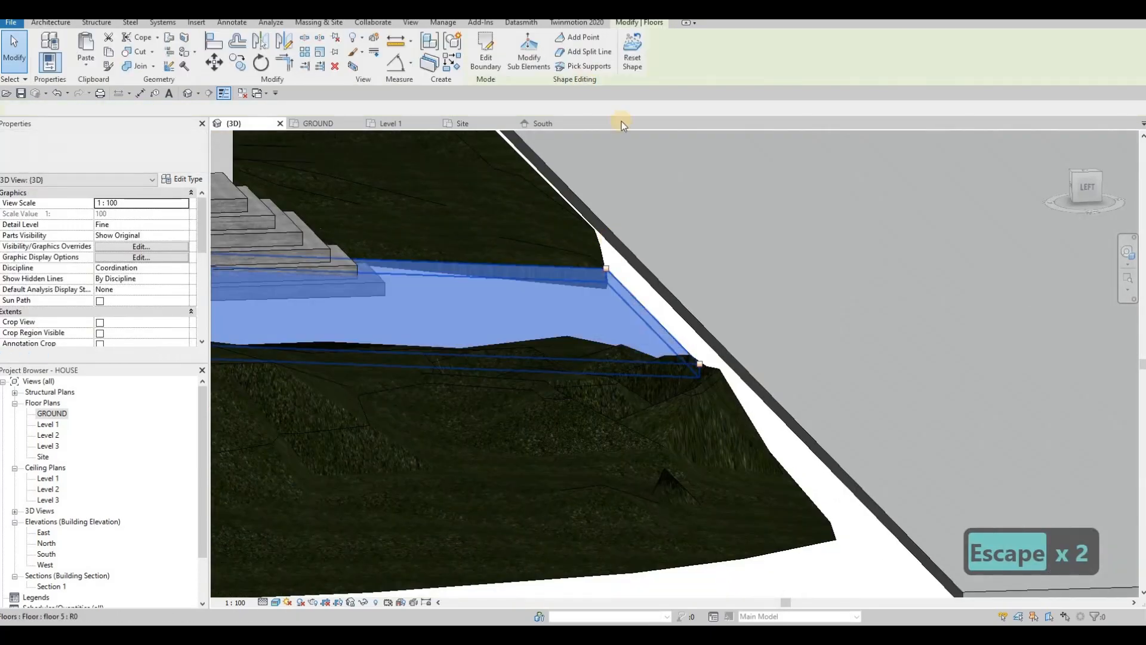
left_click(485, 54)
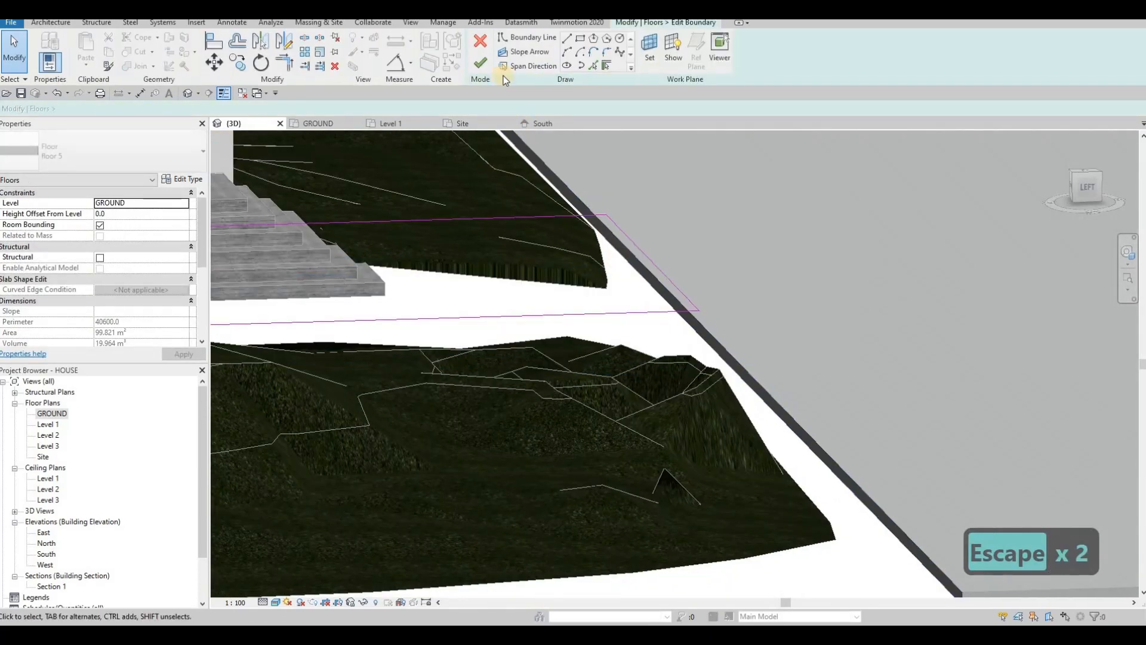
left_click(538, 62)
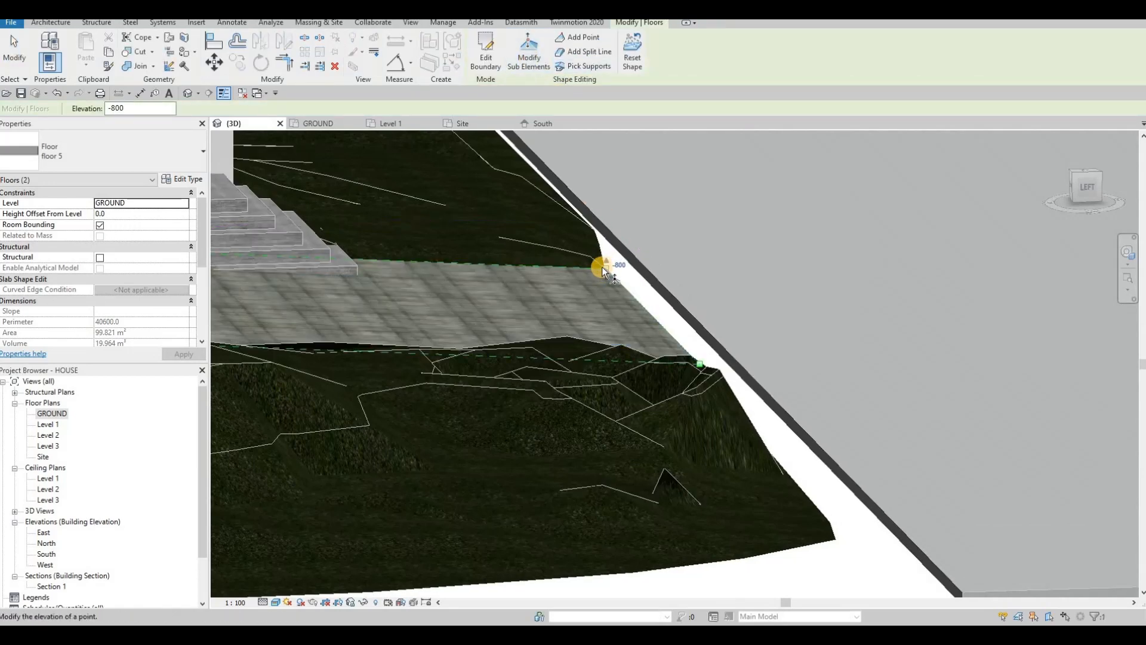
key("Escape")
Step: Set the long front slab's height offset to -800, accepting the floors-overlap warning
left_click(238, 211)
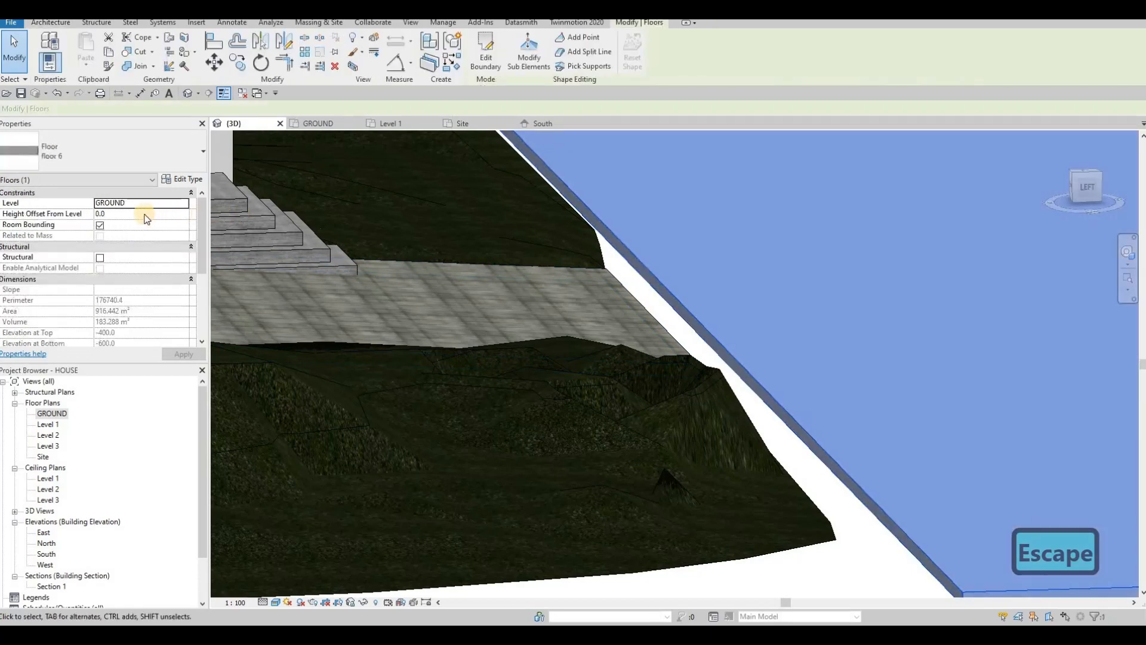
left_click(136, 215)
type("-")
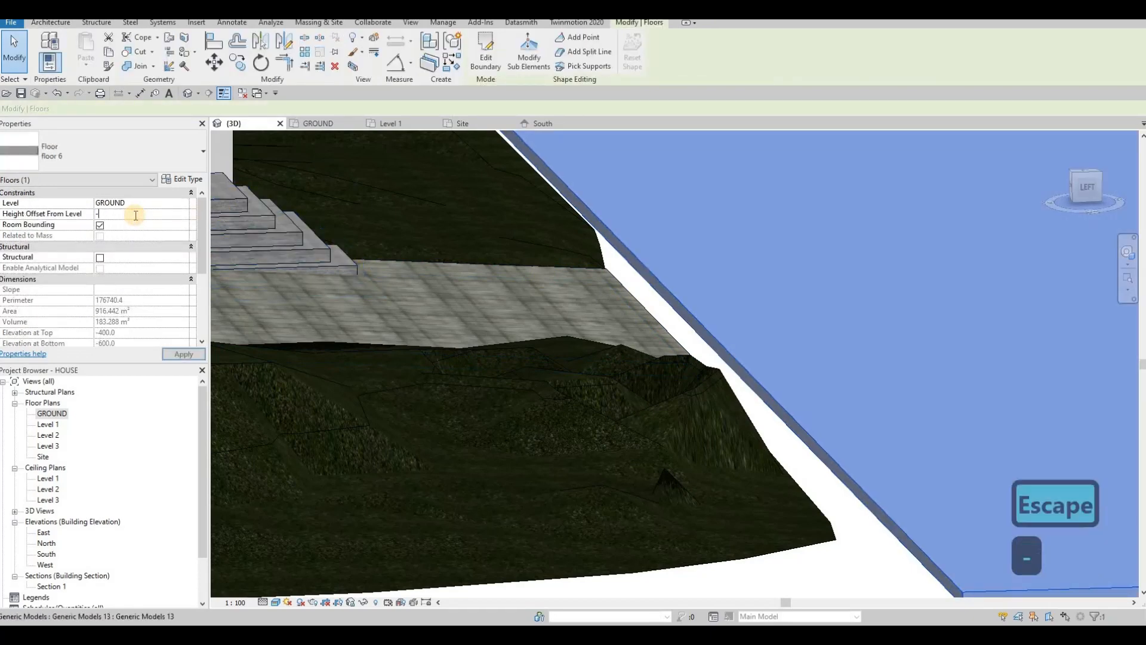
type("800")
key("Return")
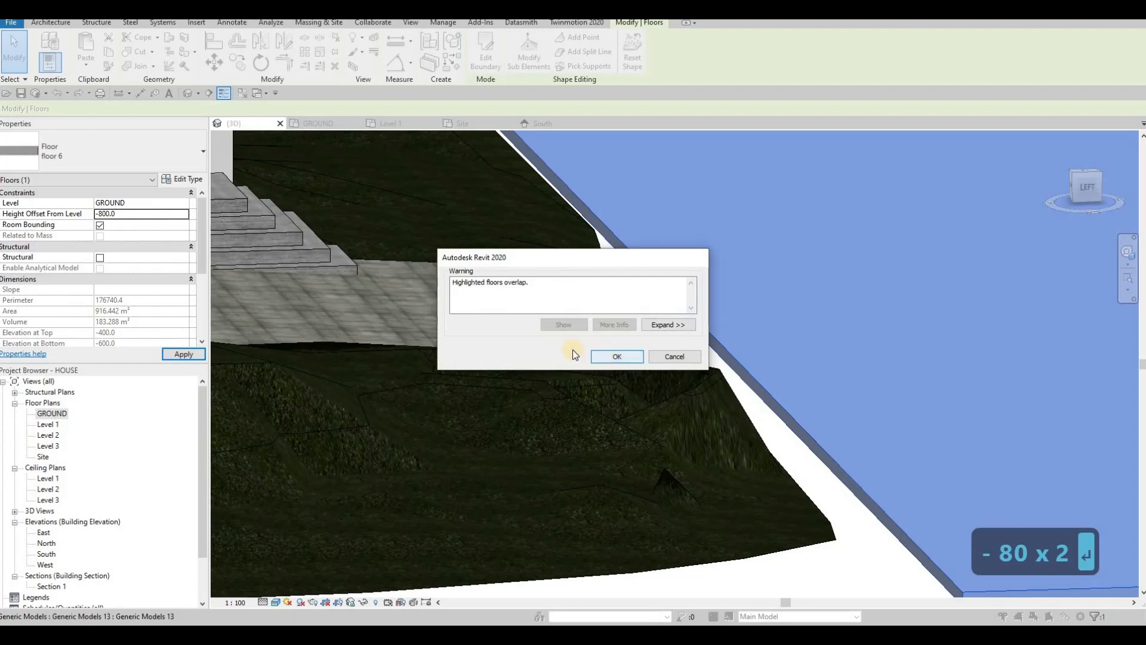
left_click(604, 356)
key("Escape")
key("Escape")
middle_click_drag(433, 323, 513, 385, "shift")
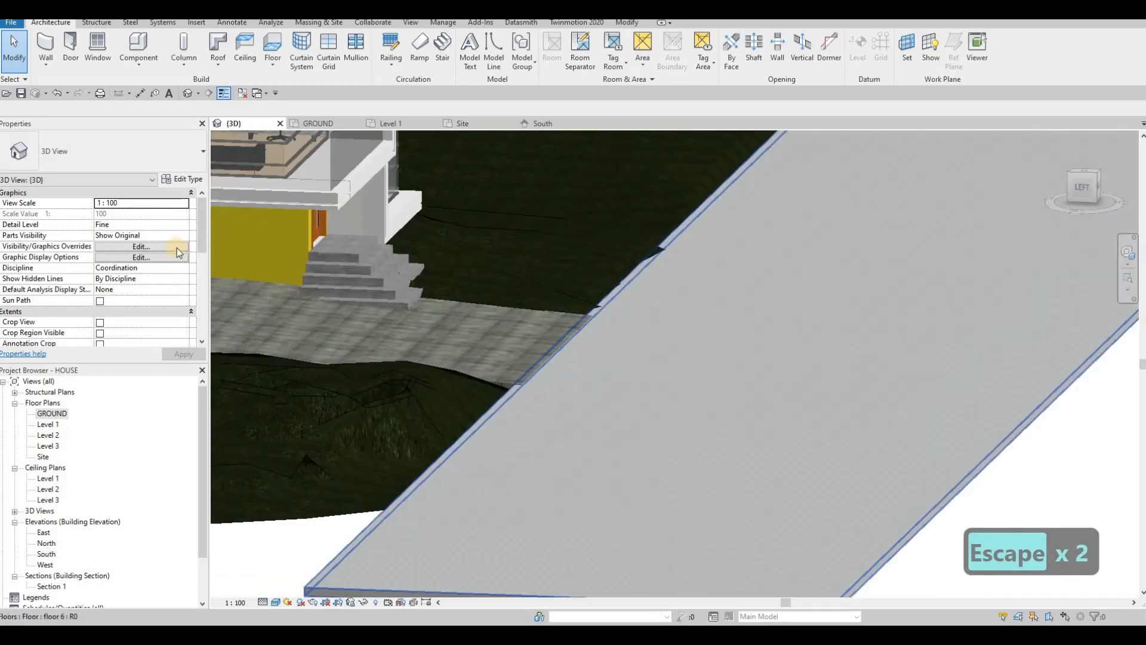
Step: In the GROUND plan, select the long front slab and edit its boundary
left_click(330, 123)
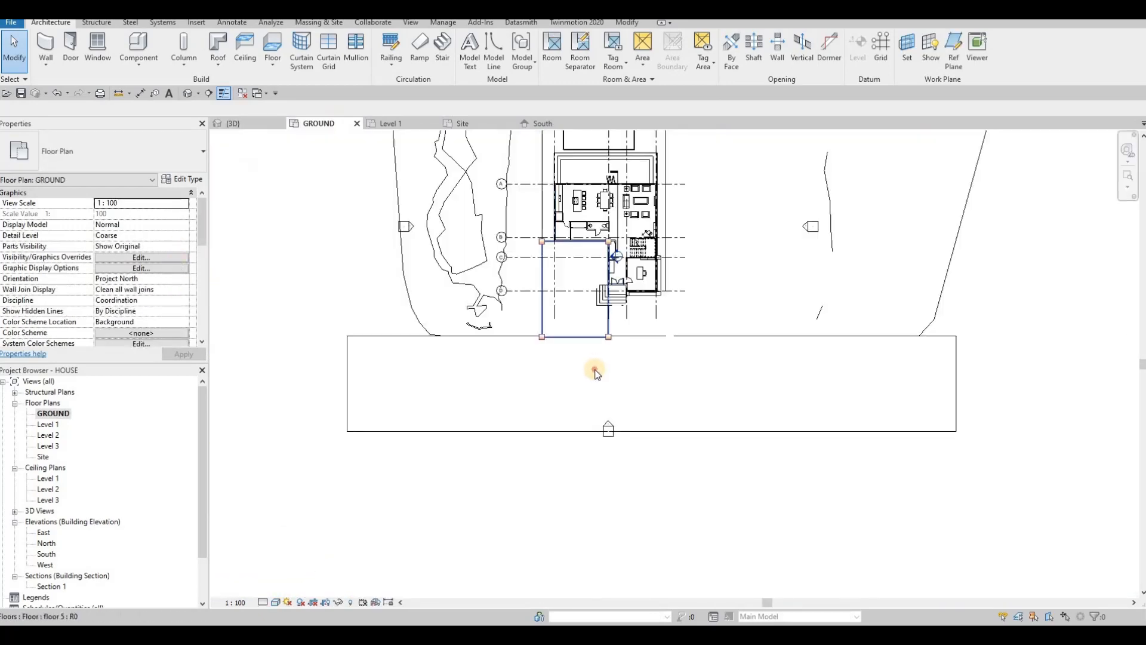
left_click(537, 336)
scroll(531, 327, "up", 2)
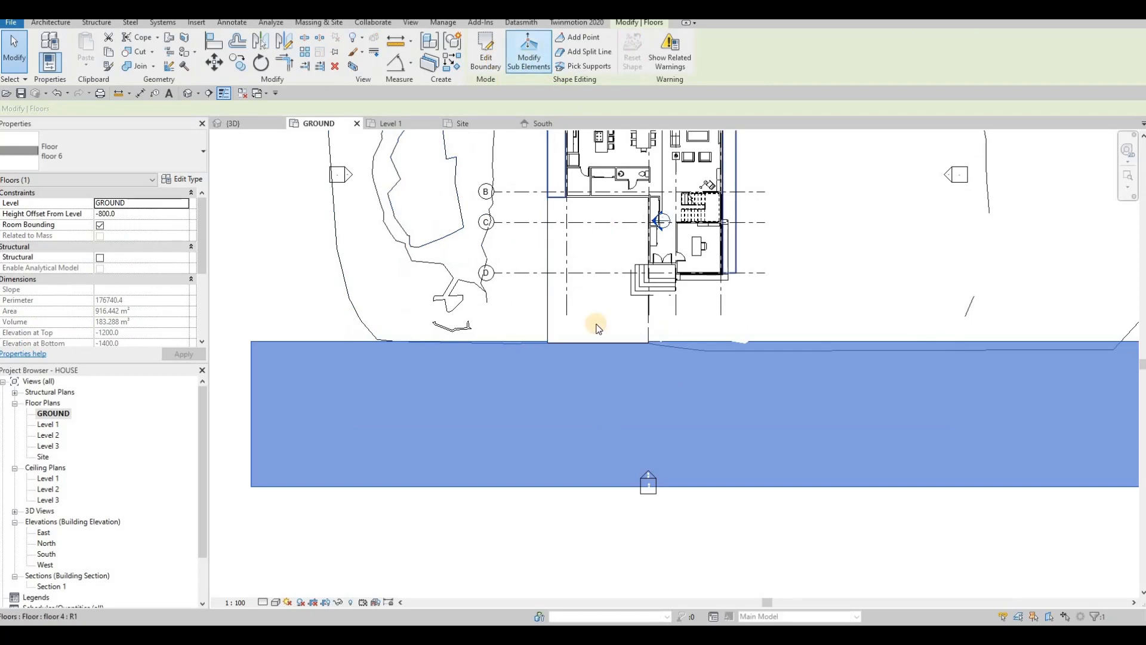
left_click(486, 52)
scroll(597, 326, "up", 2)
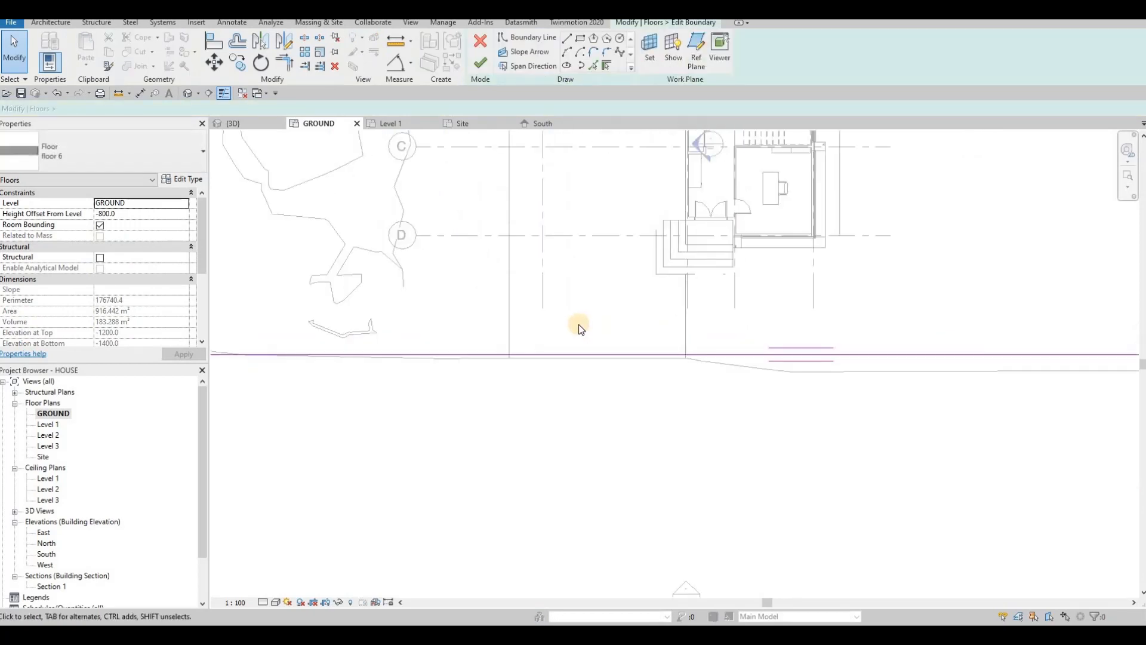
Step: Align the slab's top sketch line to the wall line with AL, finish, and check it in 3D
key("a")
key("l")
left_click(610, 357)
left_click(609, 354)
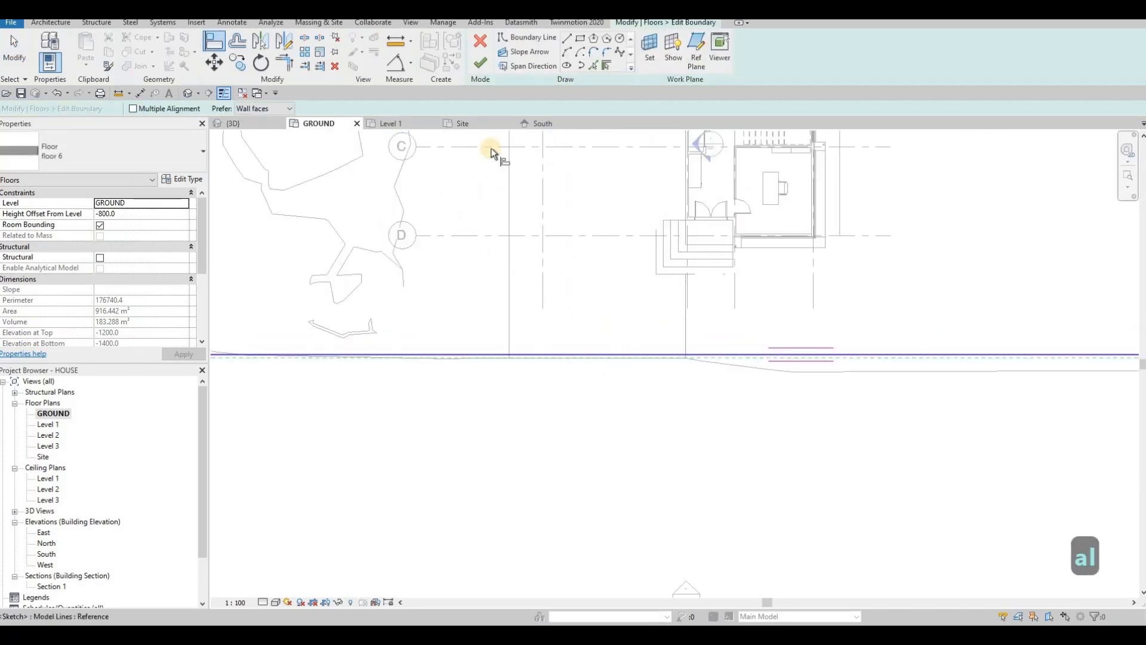
left_click(476, 68)
scroll(562, 234, "down", 2)
key("Escape")
key("Escape")
key("Escape")
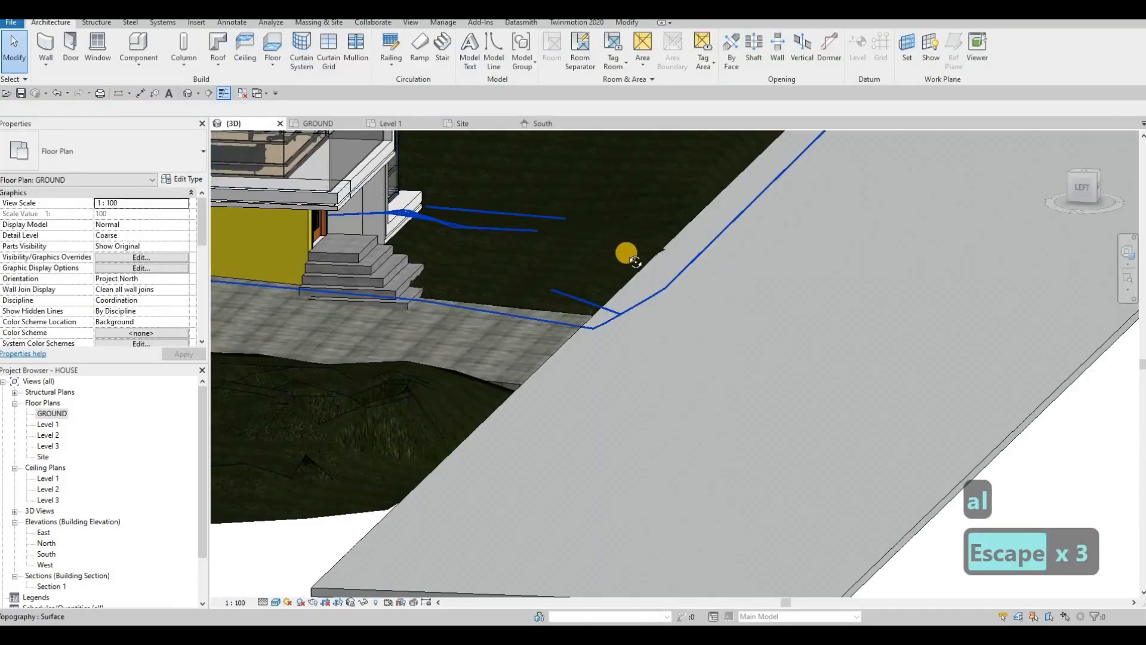
scroll(597, 271, "down", 1)
middle_click_drag(568, 291, 706, 253, "shift")
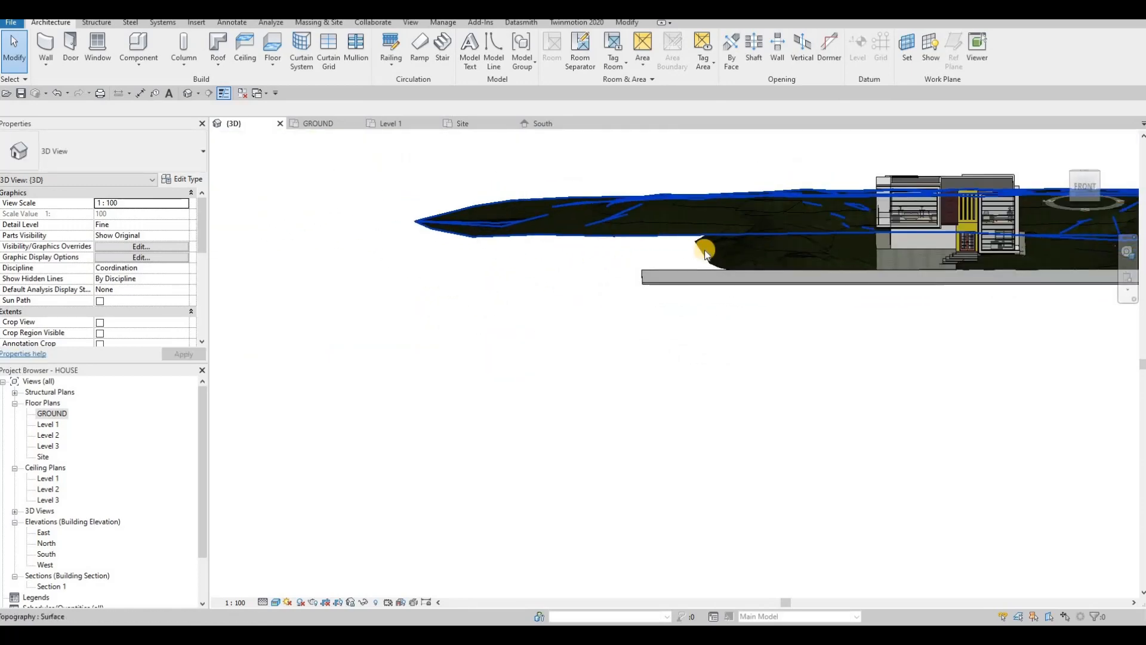
Step: Put the topography surface into edit mode and pan the plan to its west side
left_click(584, 216)
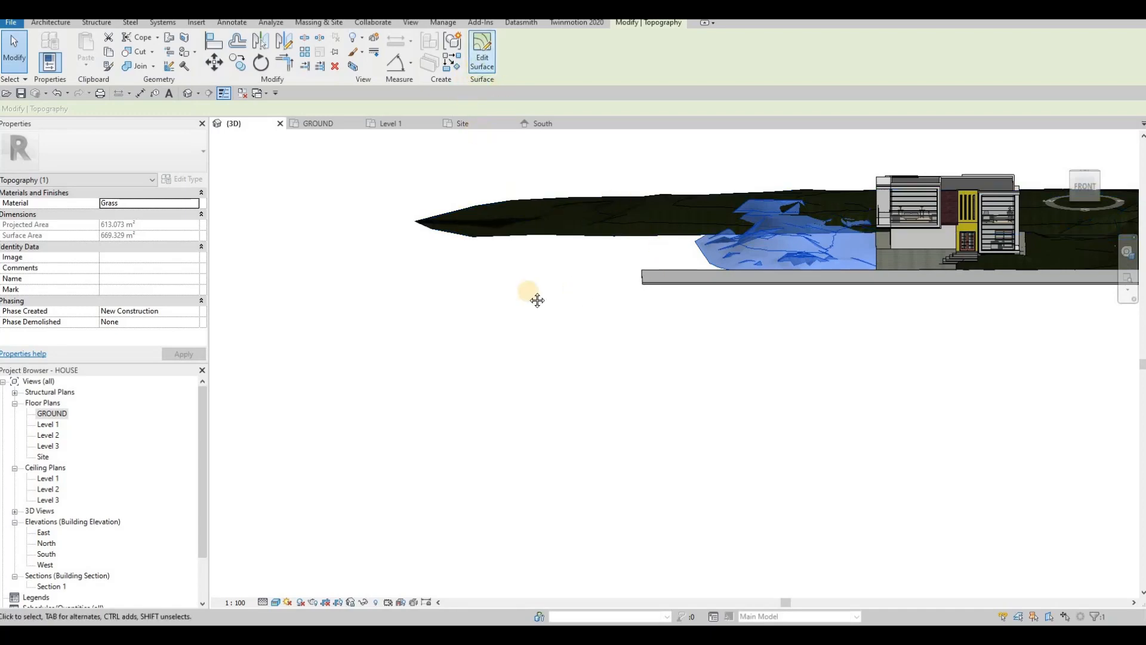
middle_click_drag(586, 368, 599, 300, "shift")
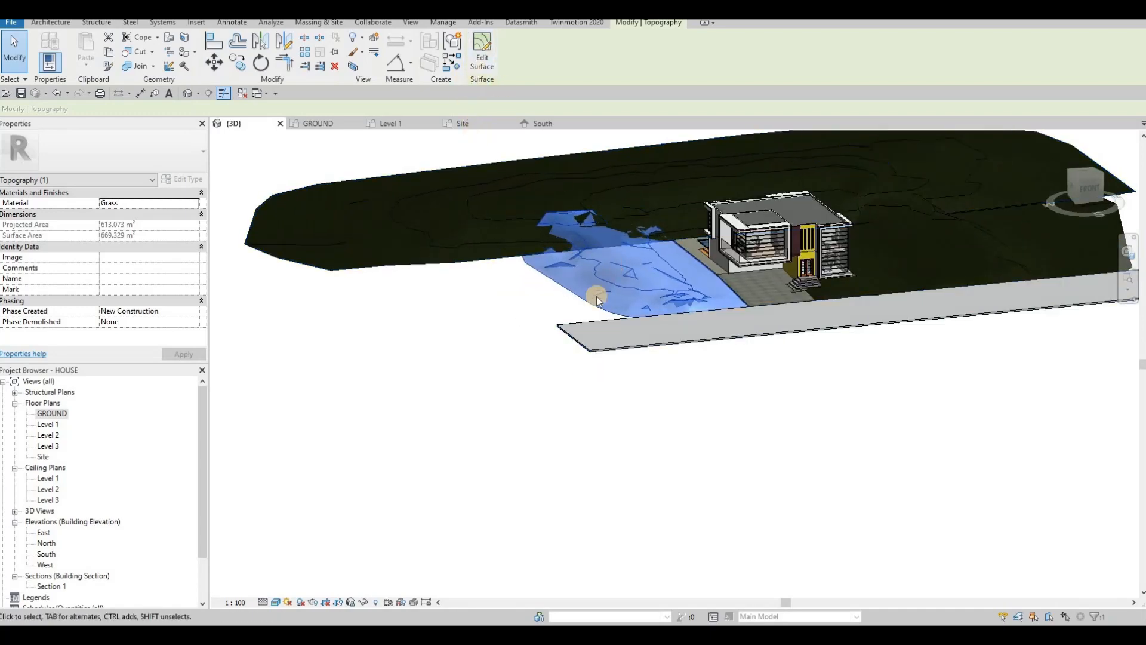
double_click(583, 321)
scroll(593, 297, "up", 3)
left_click(589, 301)
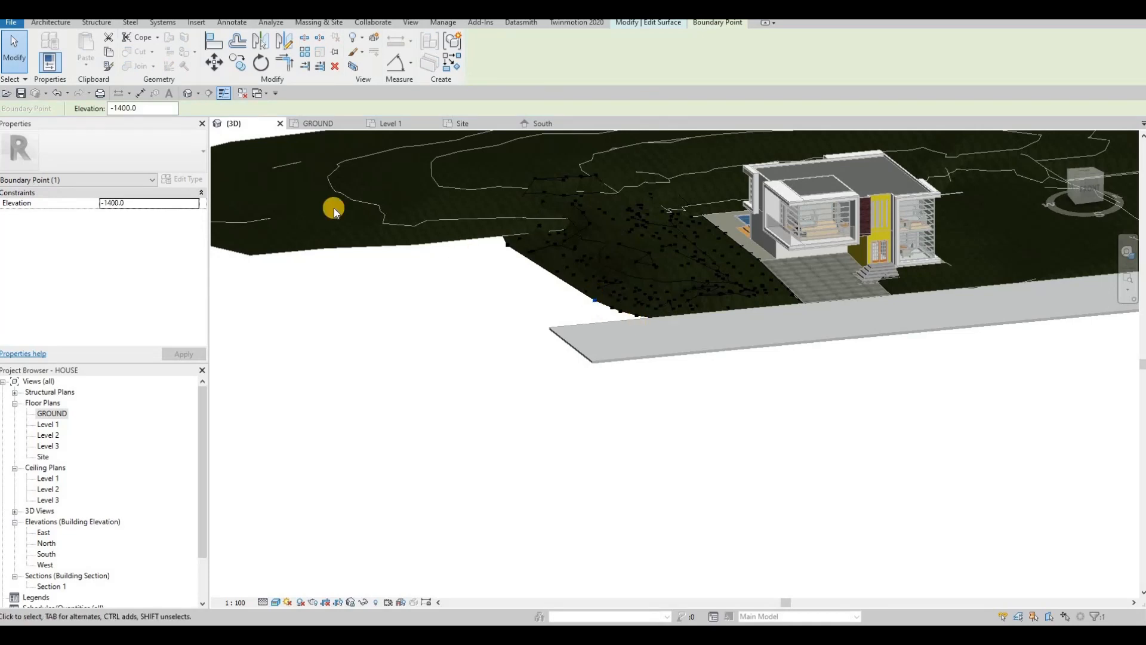
key("Escape")
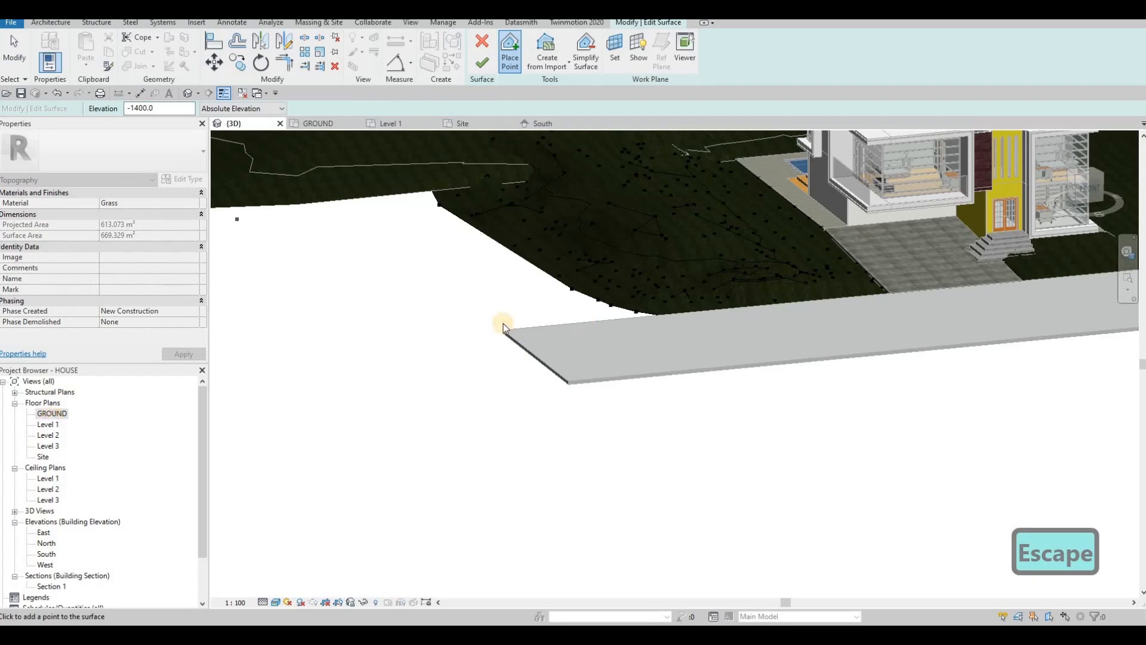
key("Escape")
middle_click_drag(456, 191, 702, 199)
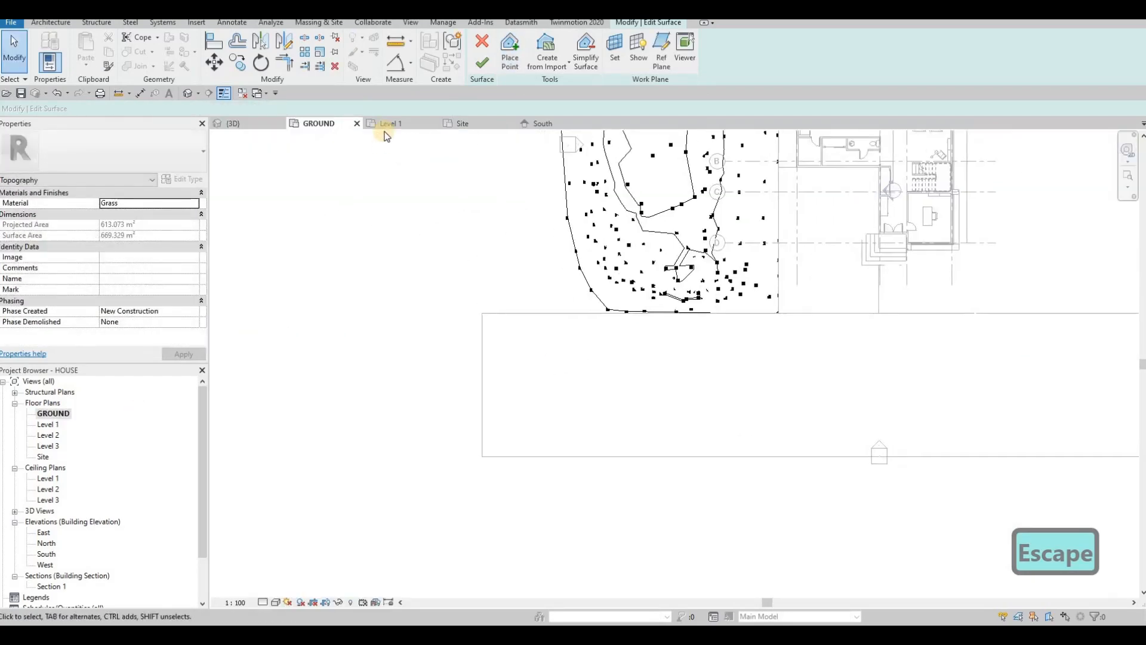
Step: Place -1400 topography points along the new west boundary and the top edge up to the north-west corner
left_click(509, 51)
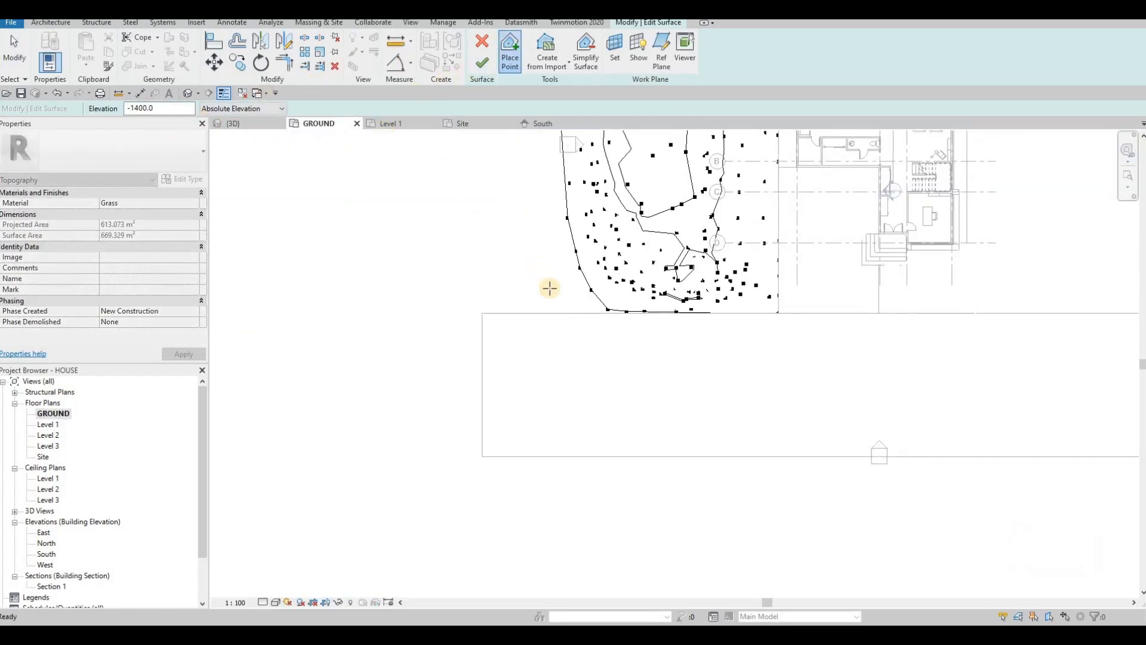
left_click(531, 311)
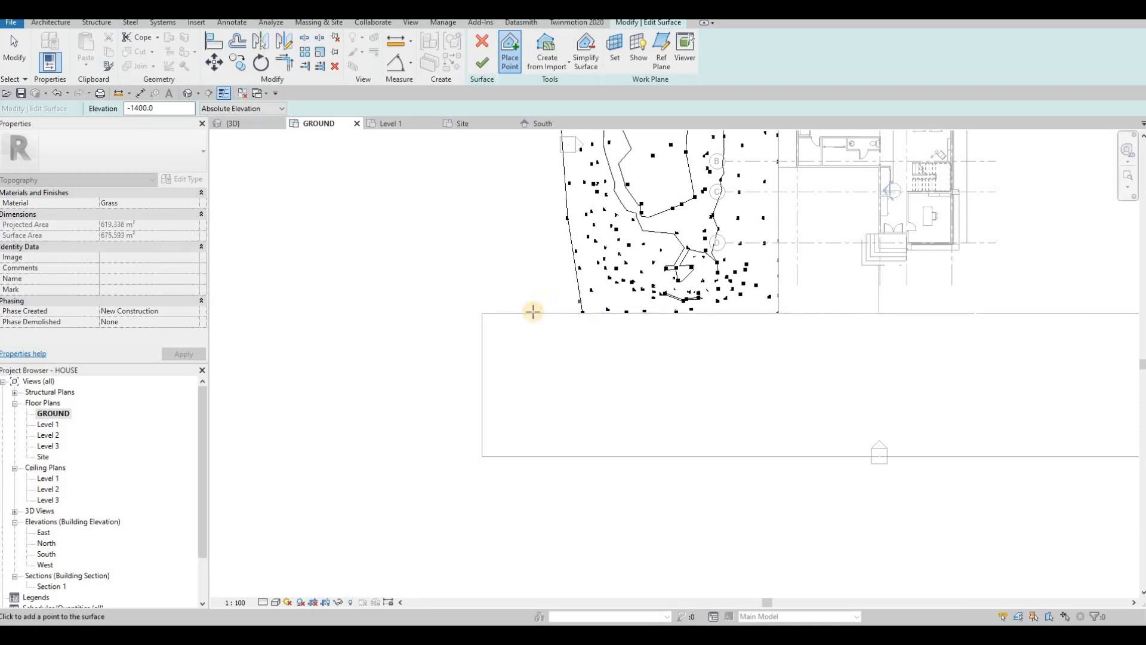
left_click(476, 311)
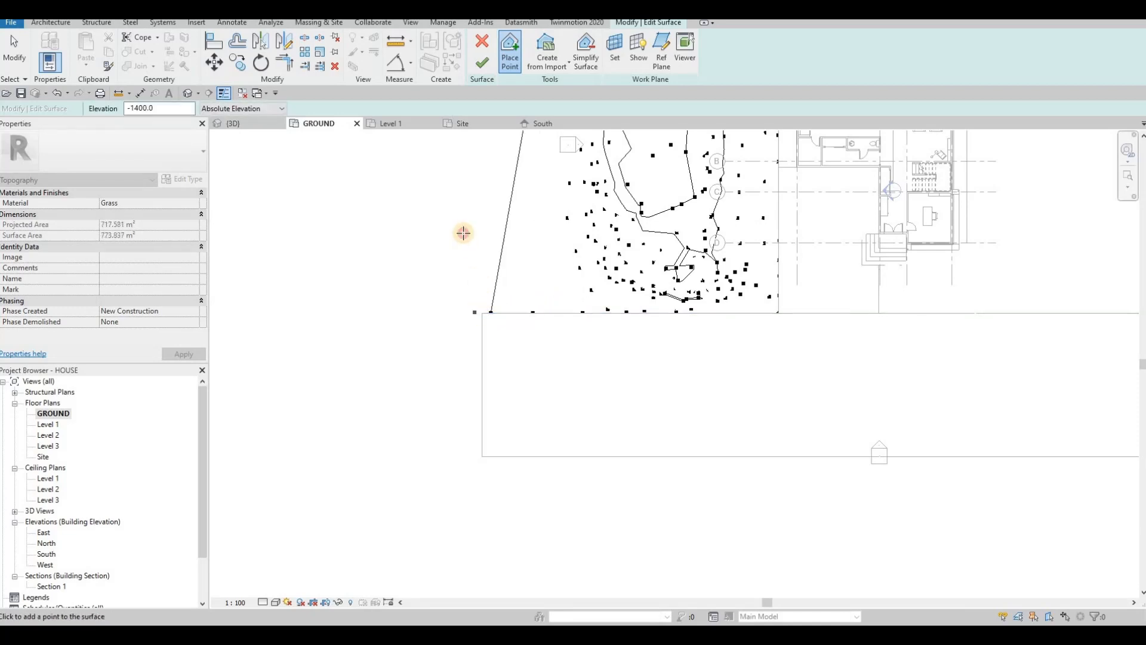
left_click(528, 275)
left_click(535, 232)
left_click(522, 187)
middle_click_drag(532, 197, 508, 315)
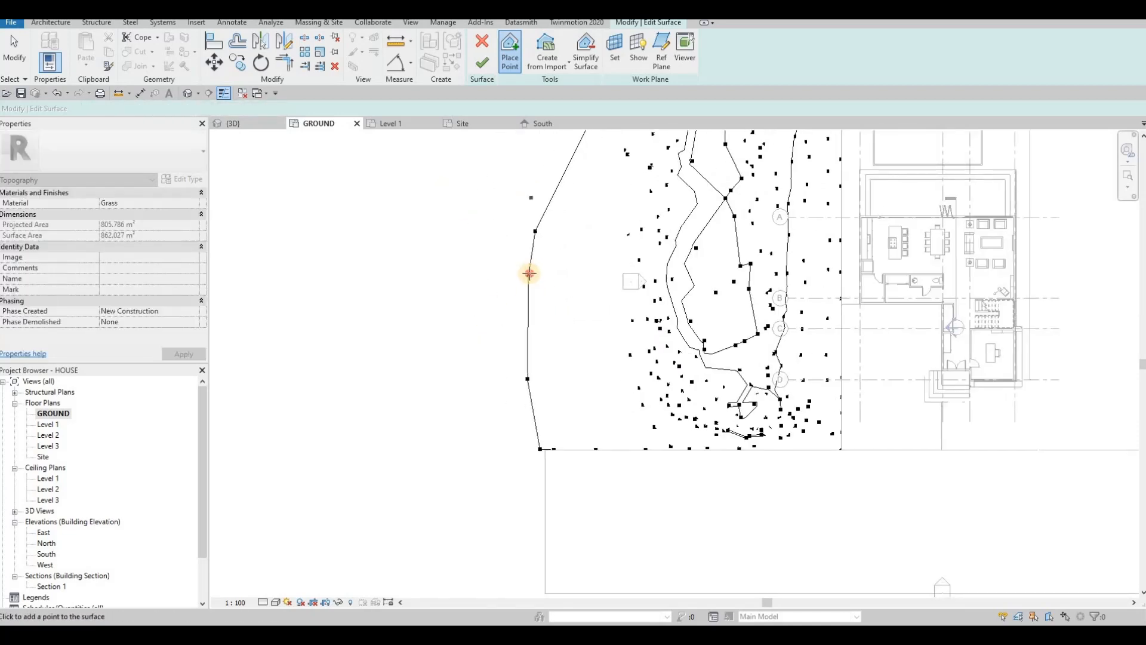
left_click(489, 225)
left_click(453, 210)
left_click(379, 200)
left_click(340, 192)
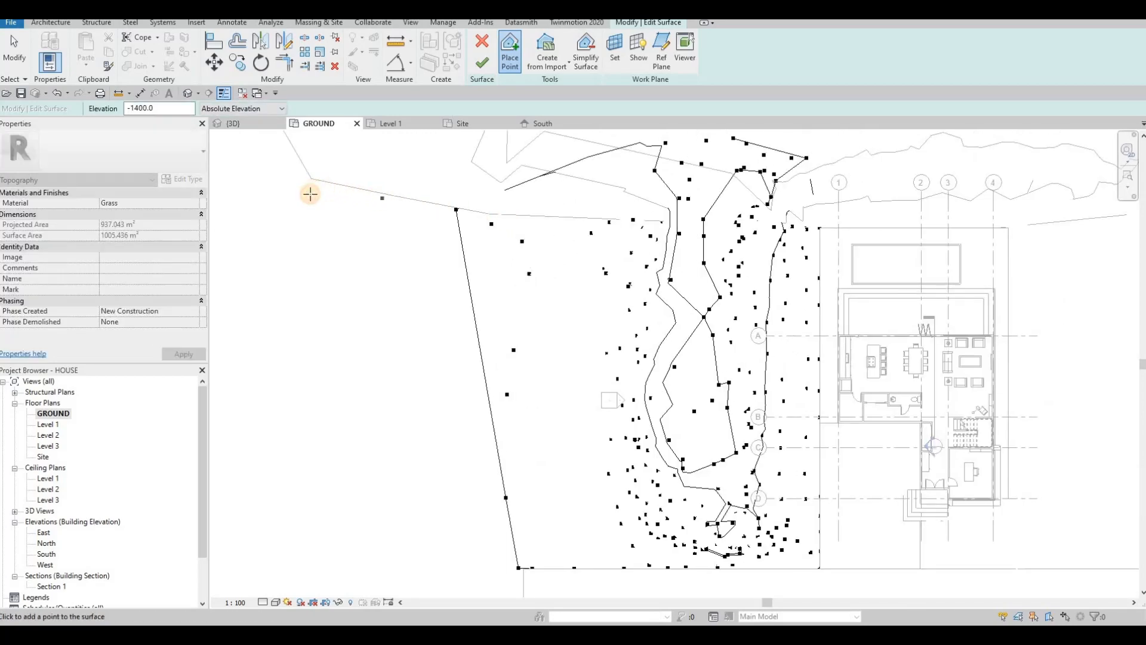
left_click(314, 189)
left_click(310, 194)
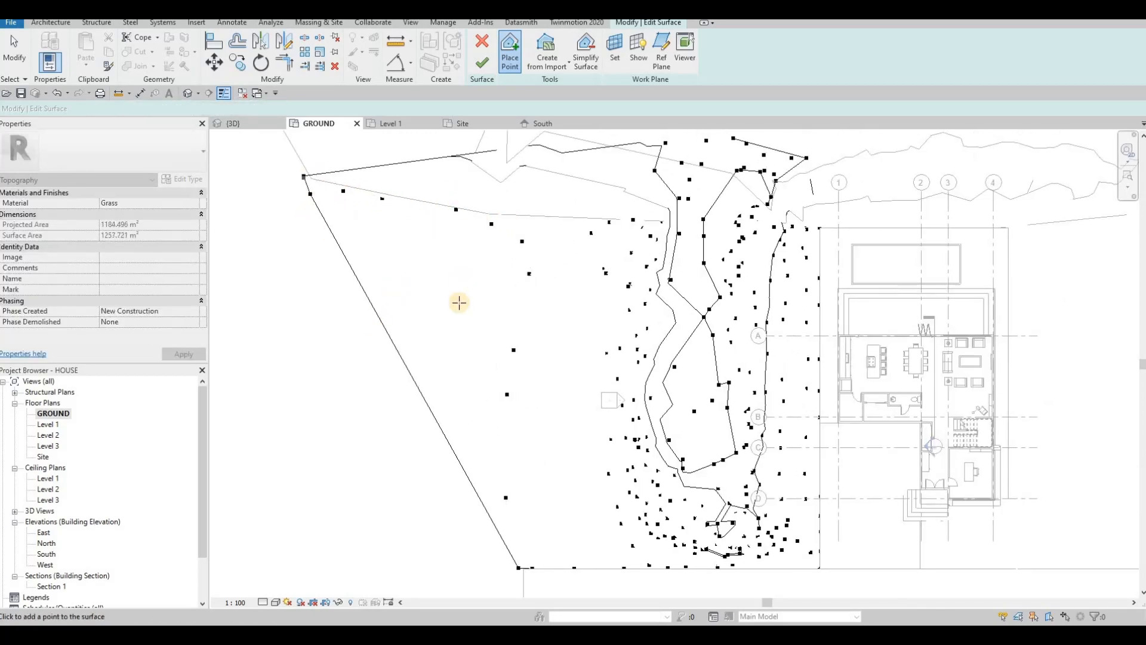
Step: Add the south-west corner points along the slab edge and finish the surface at 1484.075 m²
middle_click_drag(387, 392, 461, 254)
scroll(462, 254, "down", 1)
left_click(434, 382)
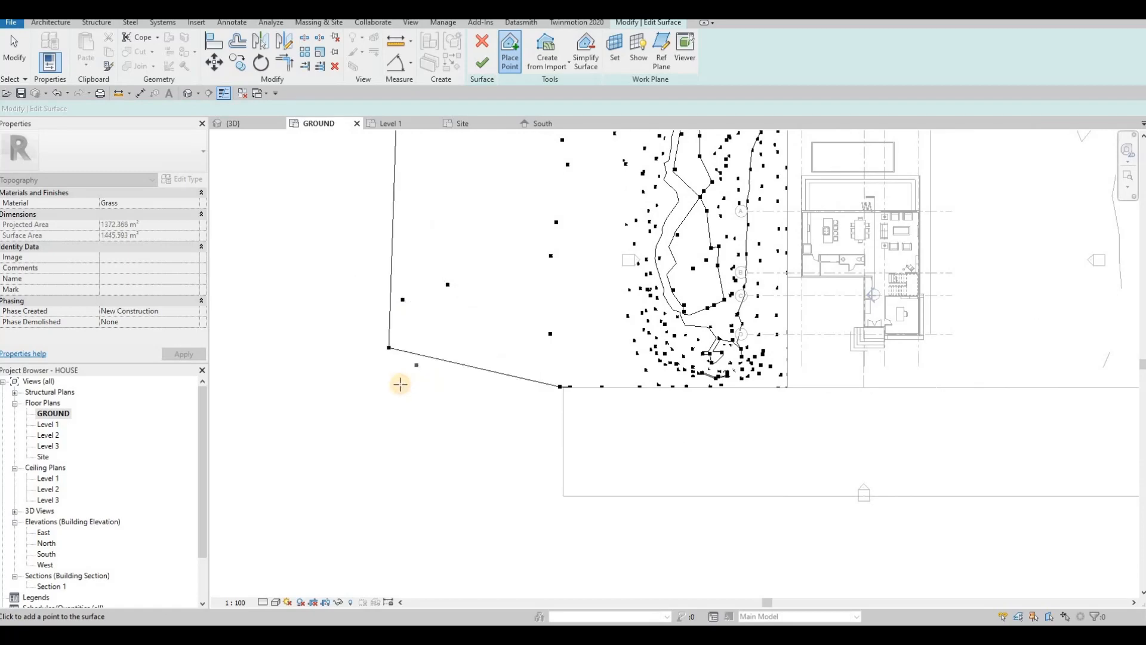
left_click(403, 388)
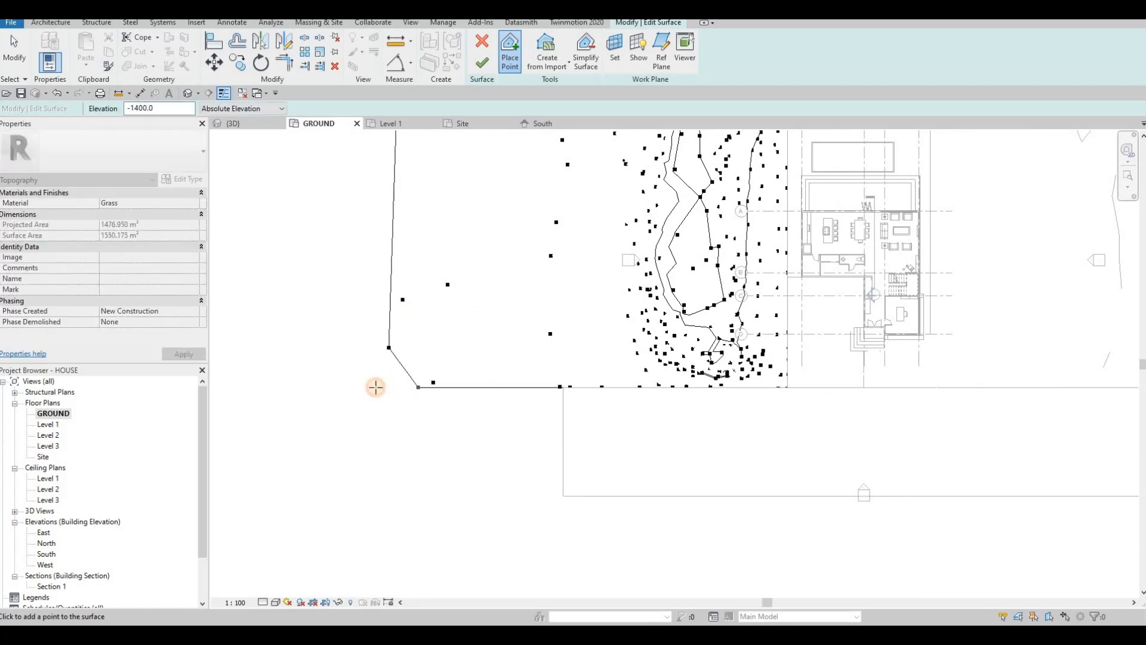
left_click(370, 97)
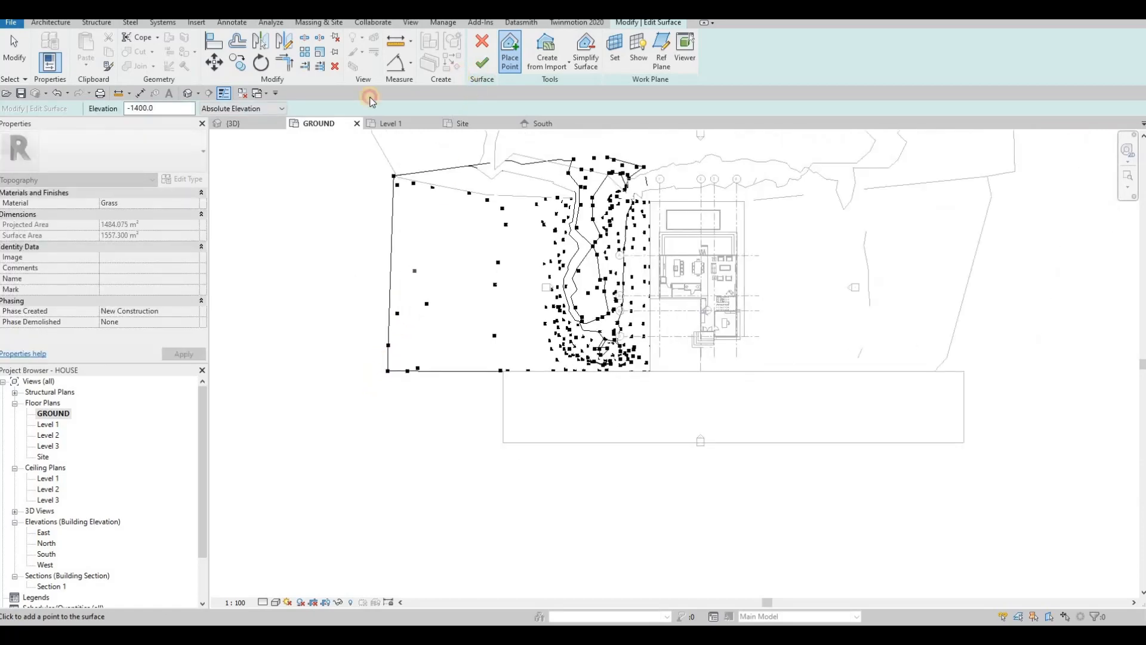
left_click(246, 124)
scroll(491, 268, "down", 2)
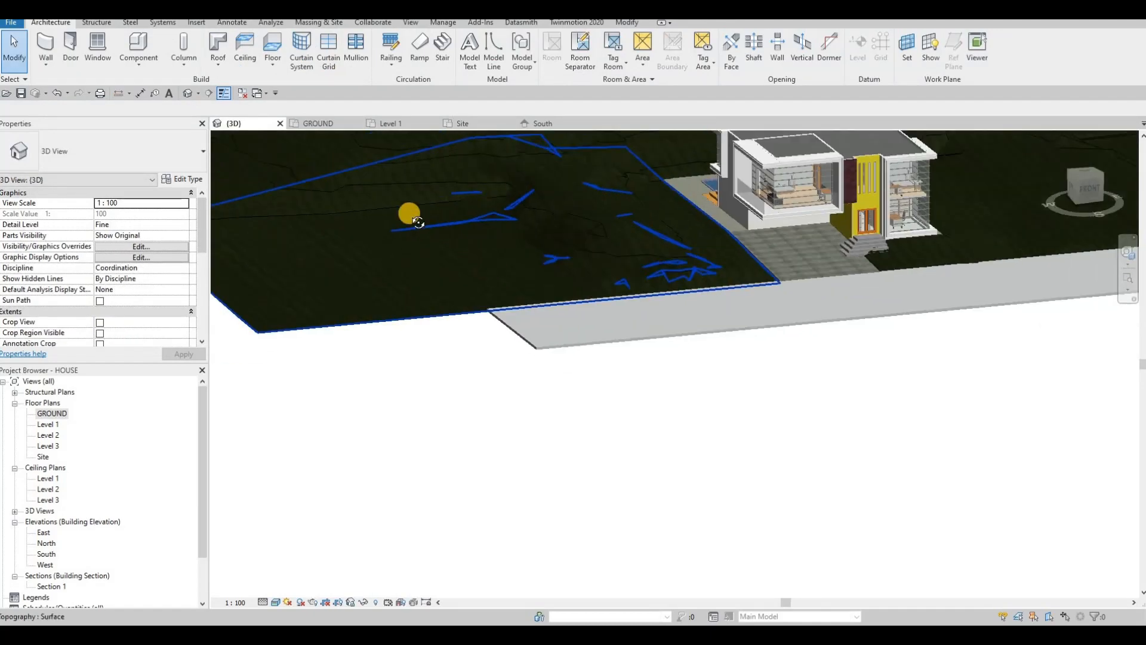
Step: Drag the front floor 6 slab's left boundary line west to meet the extended topography edge
middle_click_drag(409, 216, 473, 302, "shift")
middle_click_drag(428, 147, 269, 265, "shift")
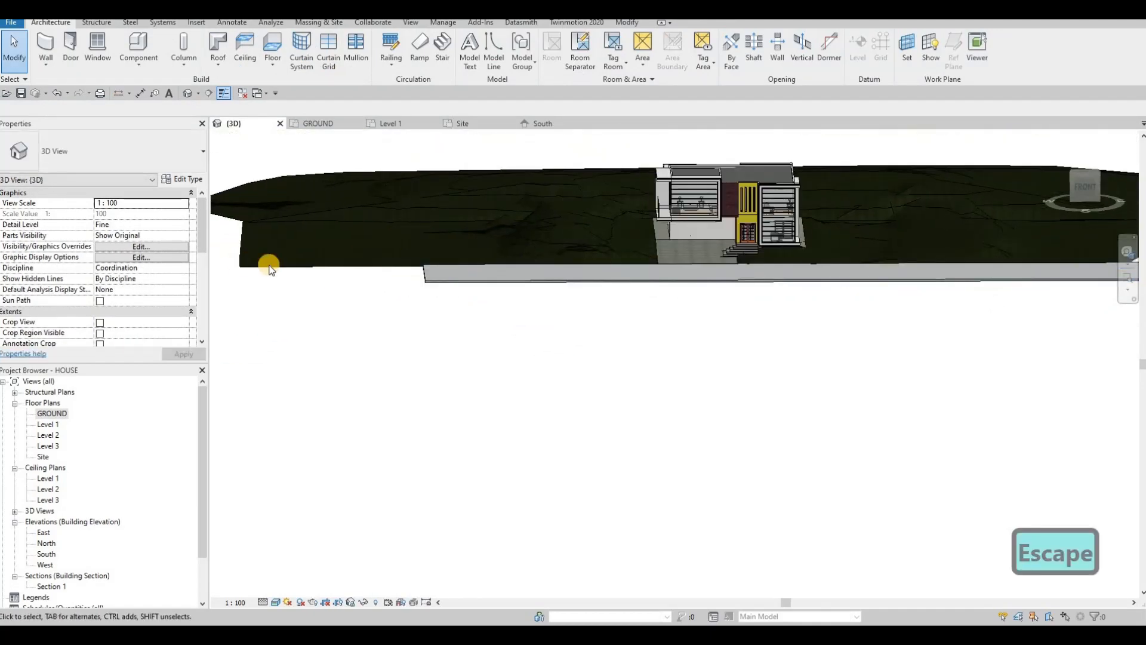
left_click(431, 276)
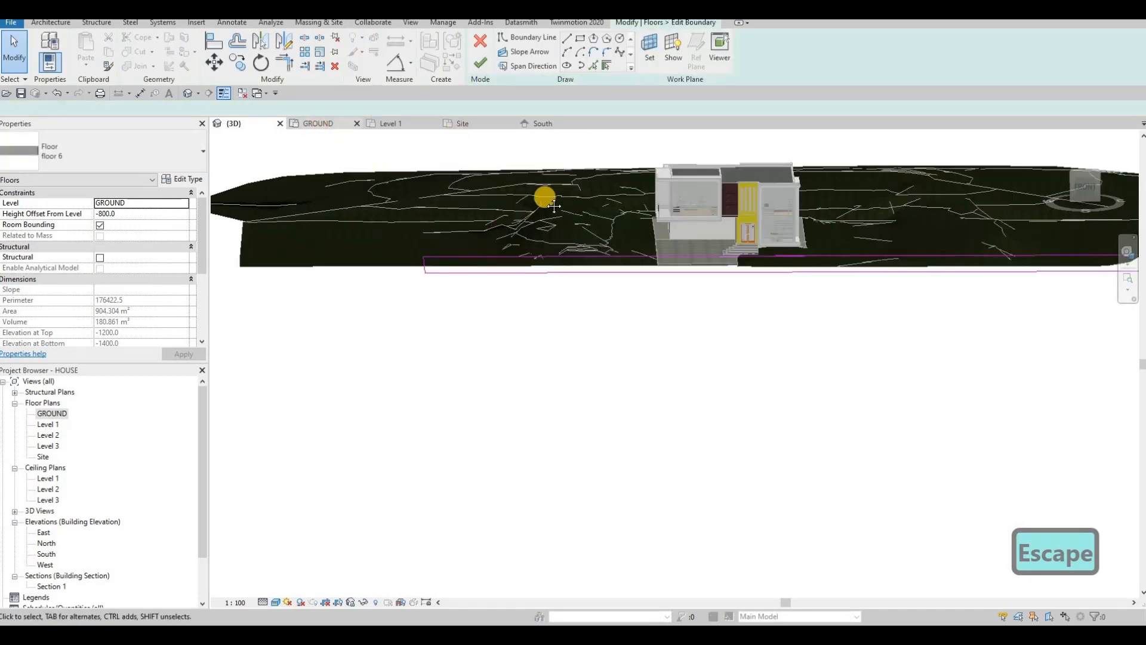
middle_click_drag(504, 406, 619, 348)
left_click_drag(617, 357, 504, 358)
scroll(964, 239, "down", 1)
middle_click_drag(964, 240, 735, 289)
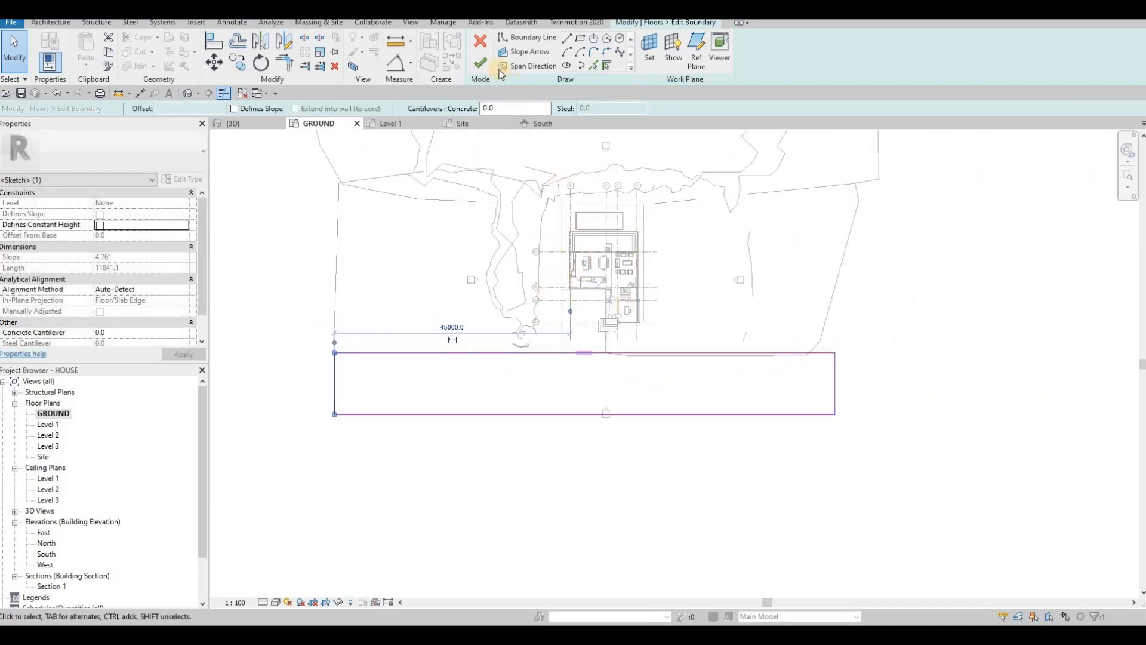
key("Escape")
scroll(754, 333, "down", 1)
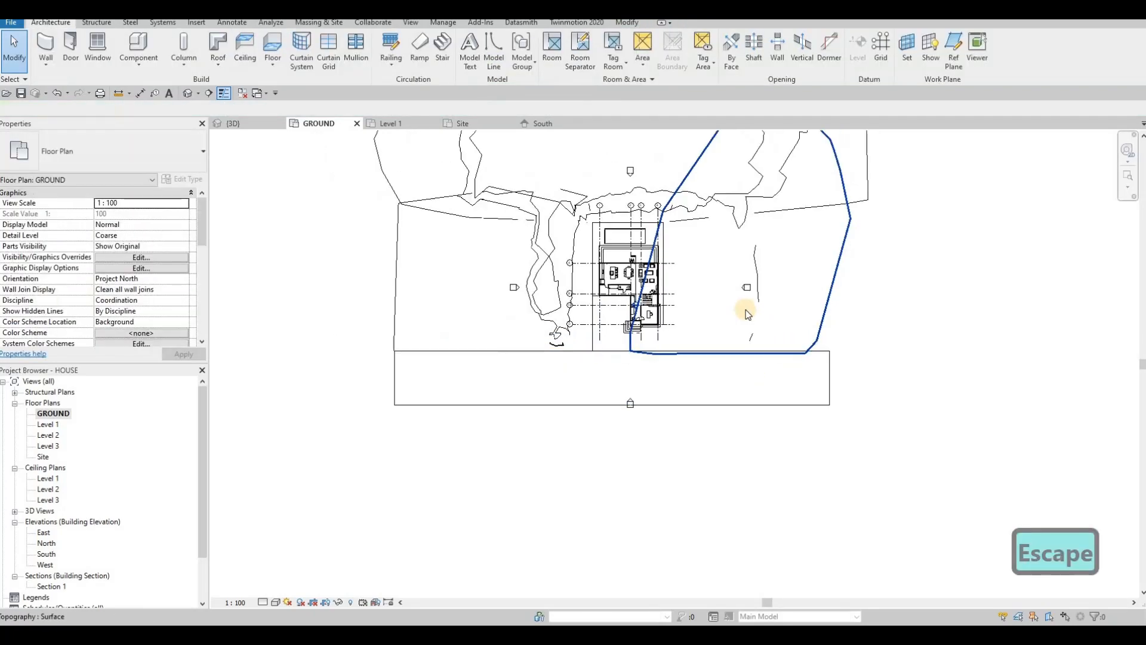
key("Escape")
middle_click_drag(315, 185, 315, 135)
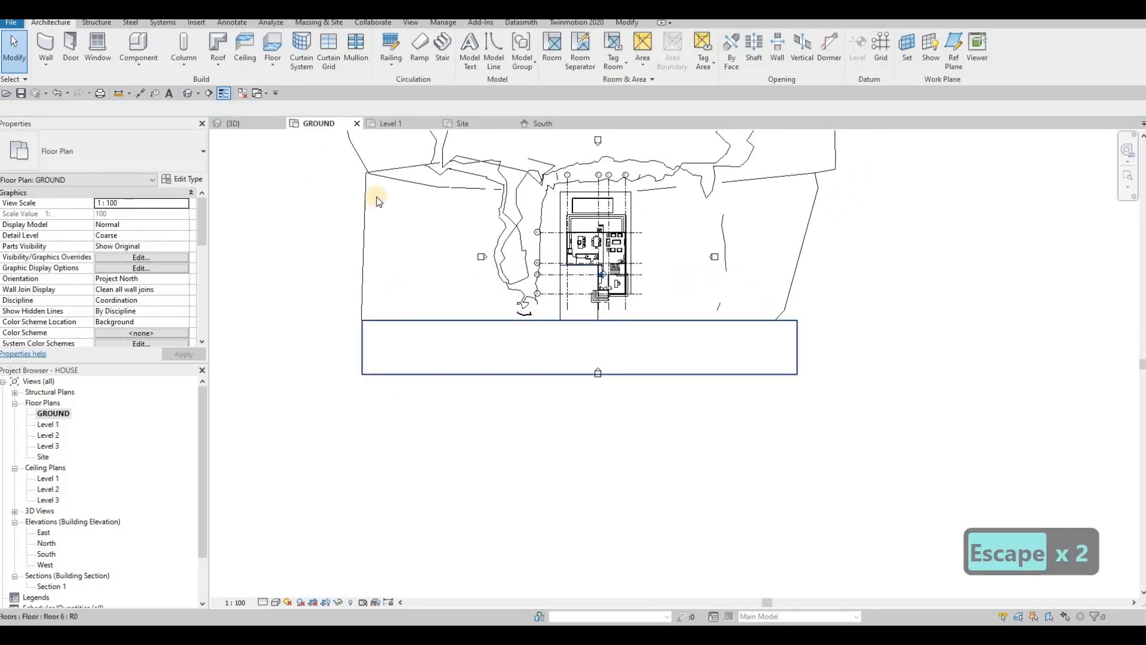
scroll(688, 269, "up", 2)
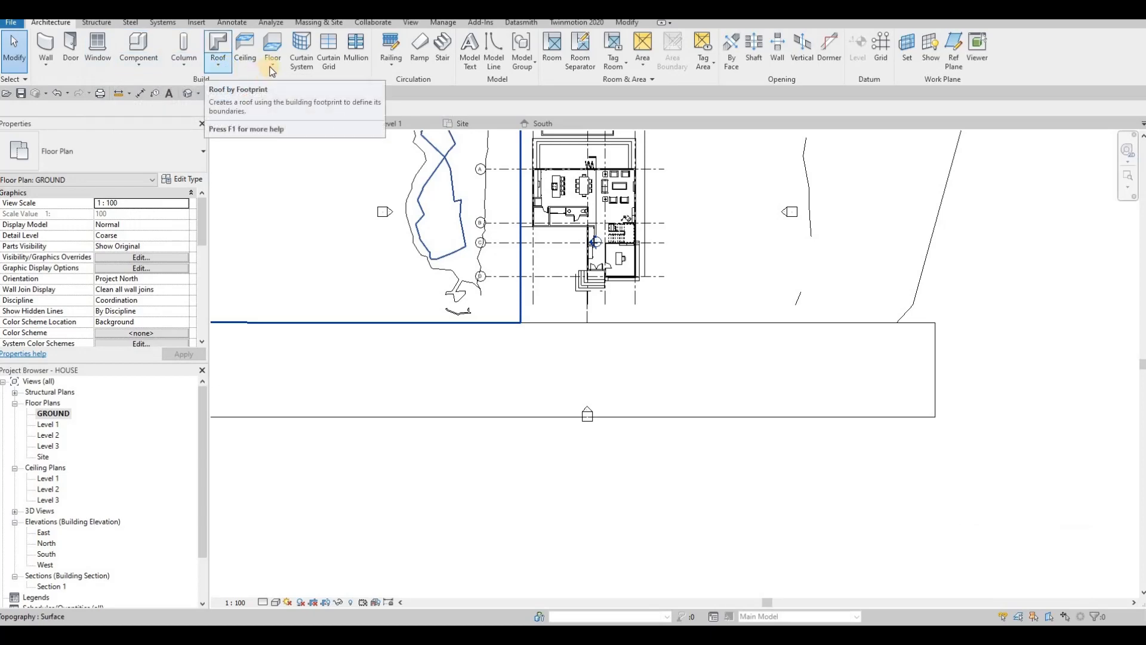
Step: Start a new floor and duplicate its type as floor 7
left_click(272, 45)
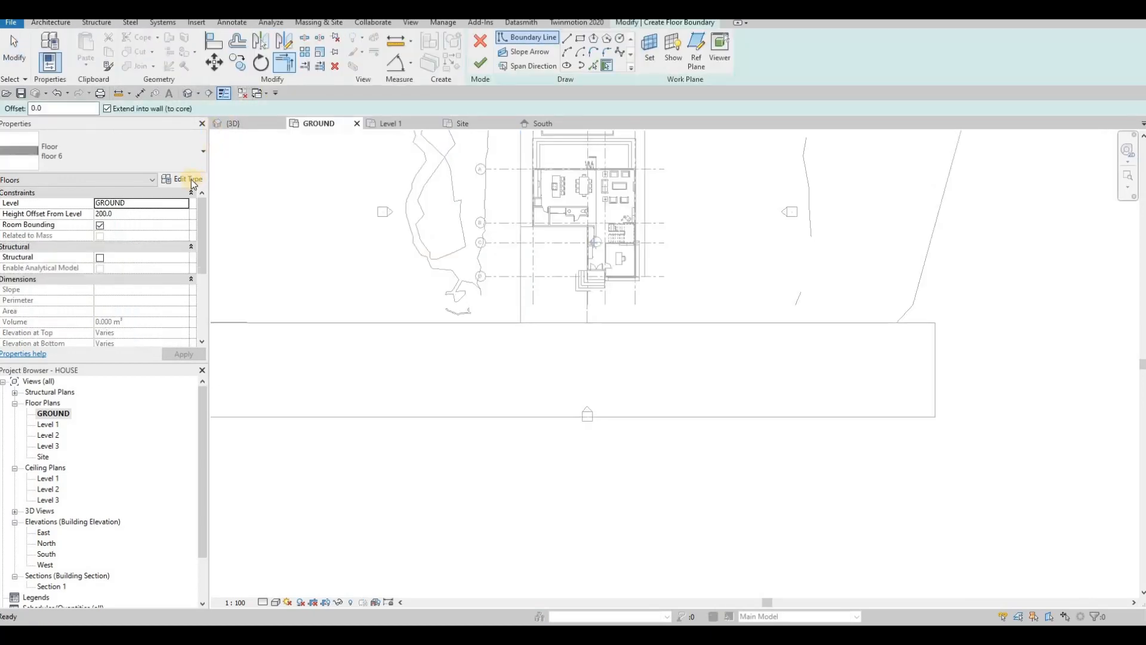
left_click(191, 179)
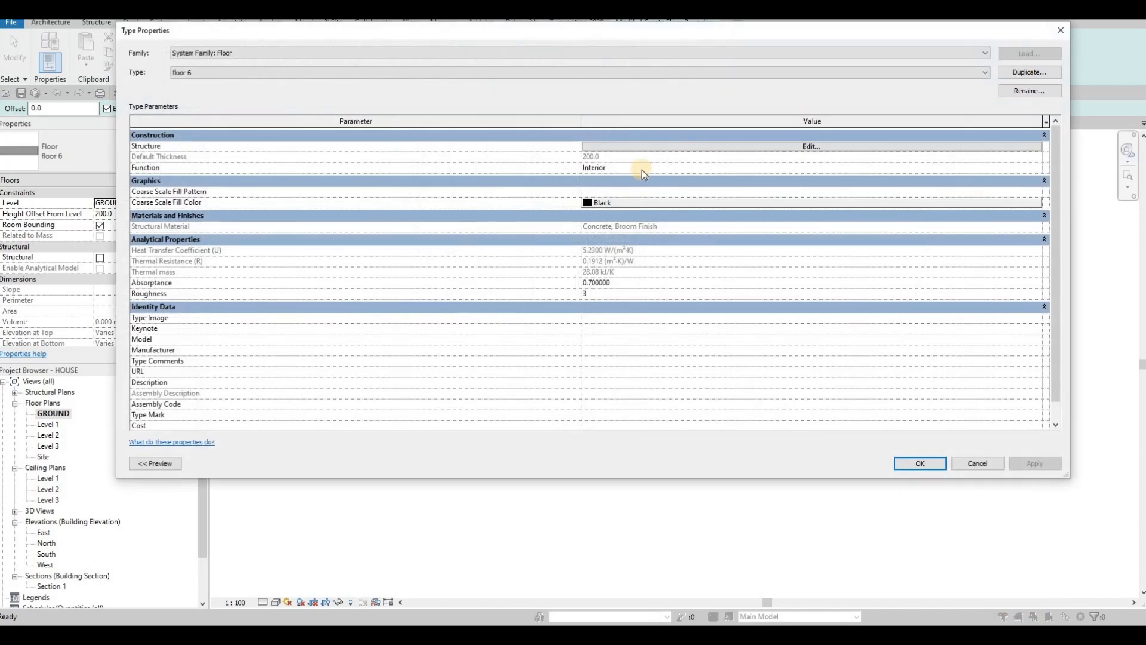
left_click(595, 279)
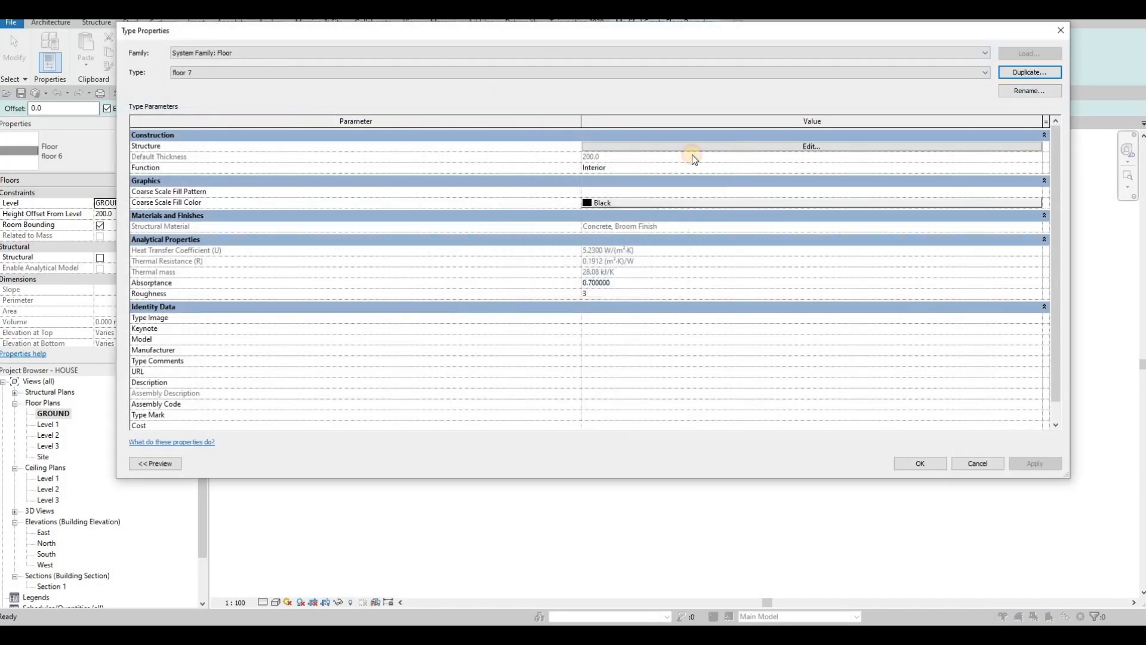
left_click(692, 147)
Step: Set floor 7's structural layer material to AEC Concrete, C30/37 and confirm all dialogs
left_click(534, 145)
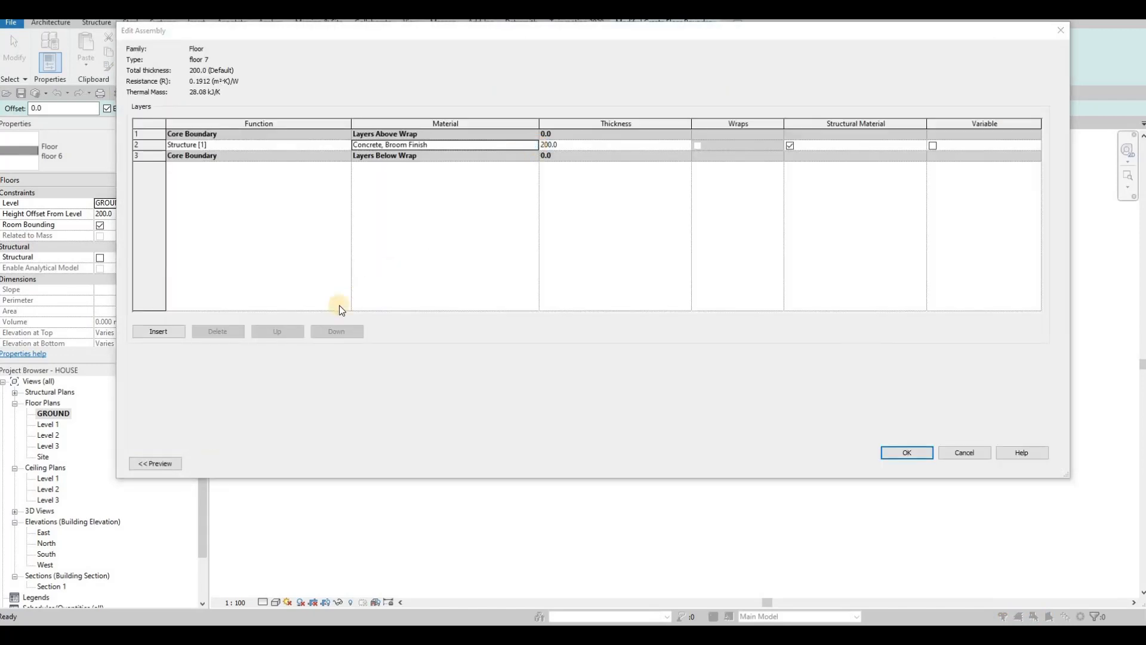
scroll(338, 333, "down", 8)
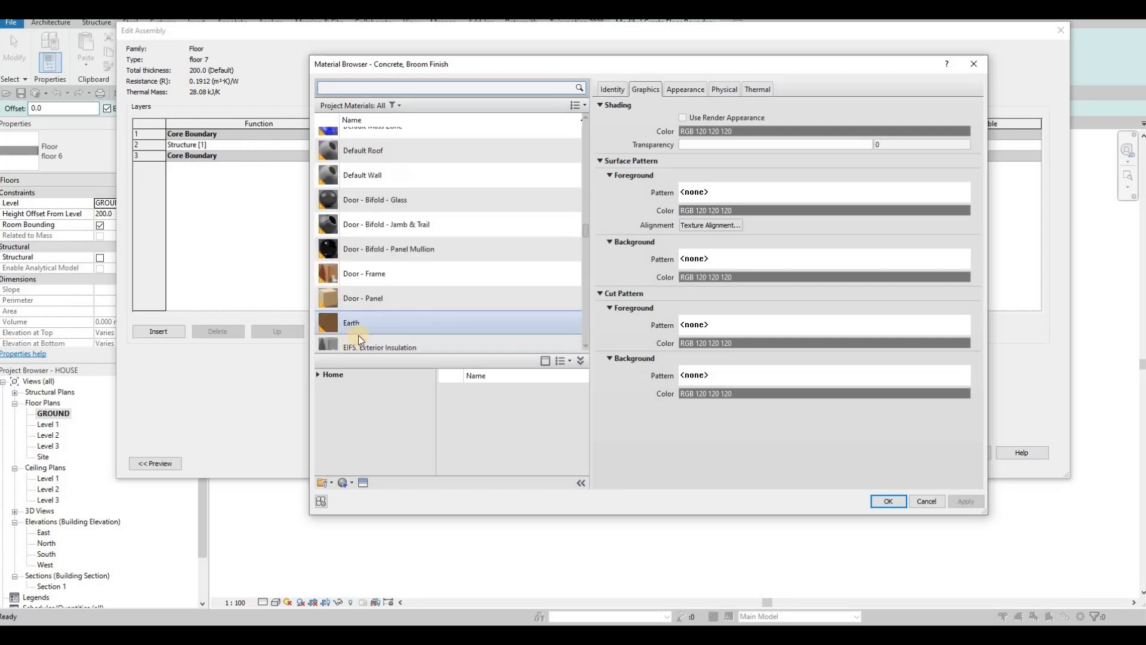
scroll(358, 334, "down", 3)
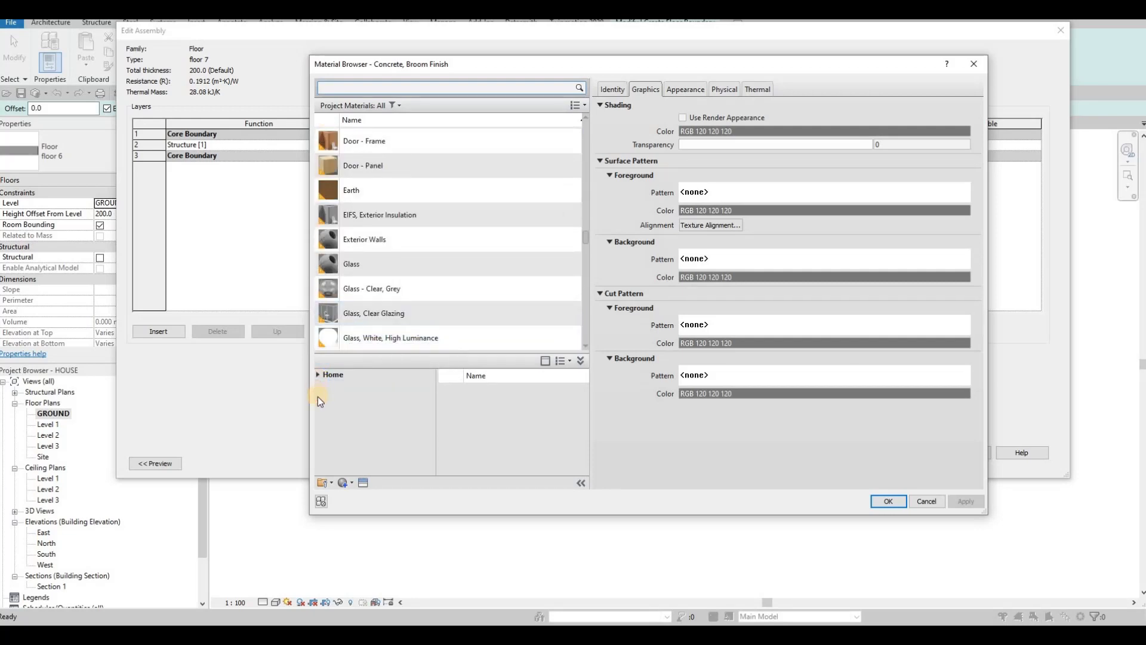
double_click(325, 398)
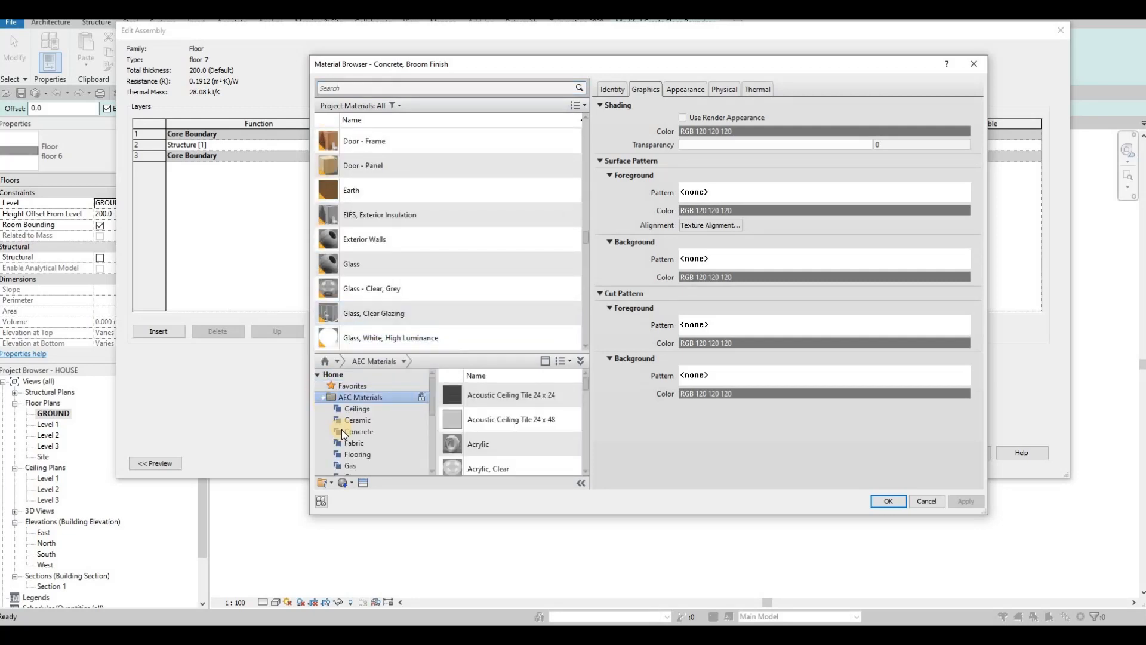
left_click(343, 431)
scroll(561, 427, "down", 3)
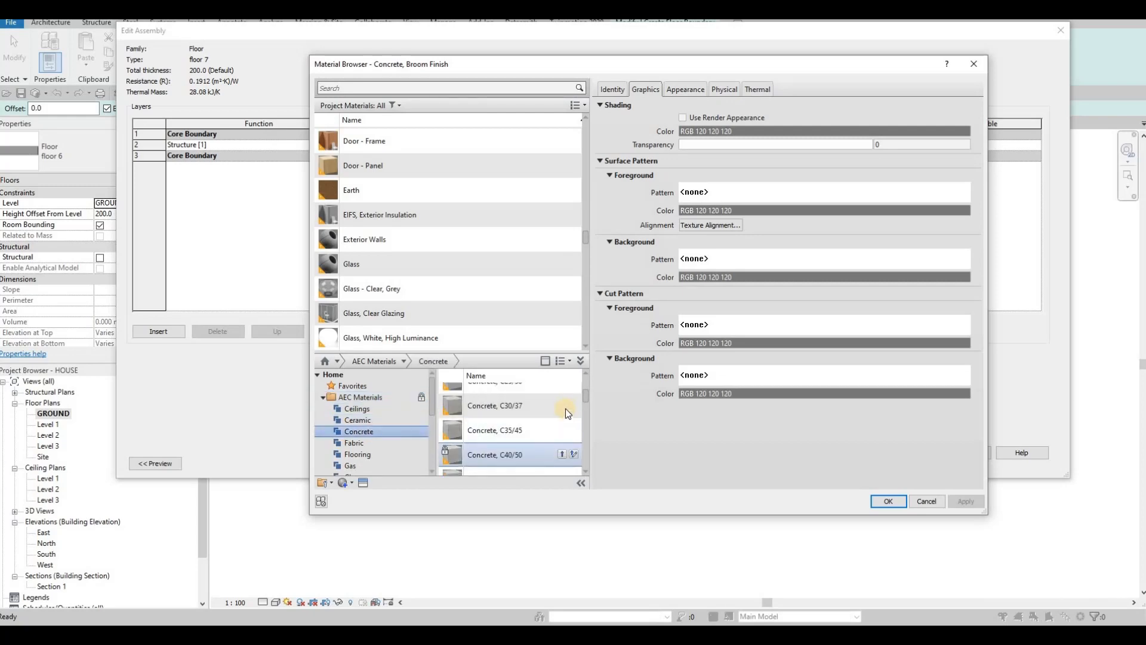
left_click(563, 407)
left_click(888, 501)
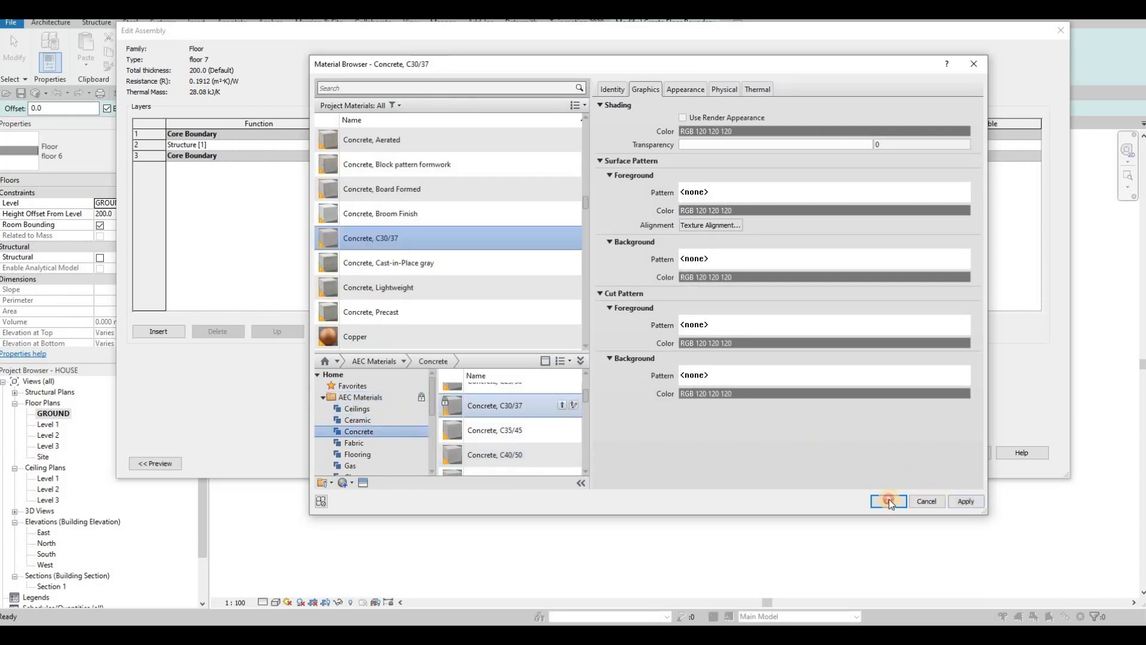
left_click(898, 453)
left_click(915, 453)
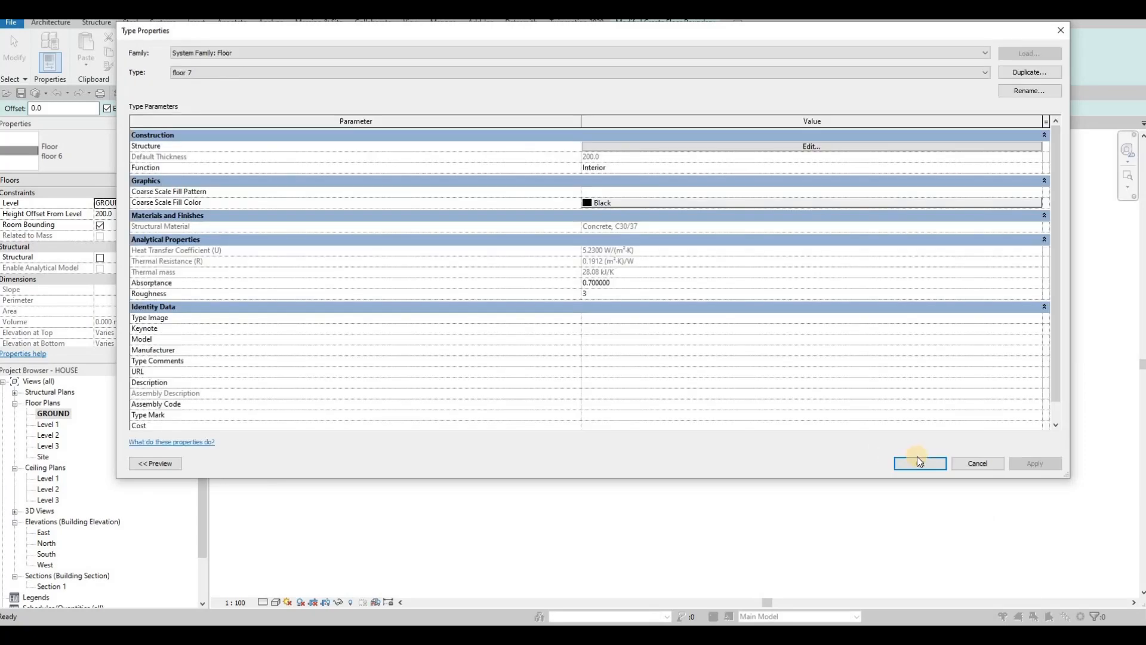
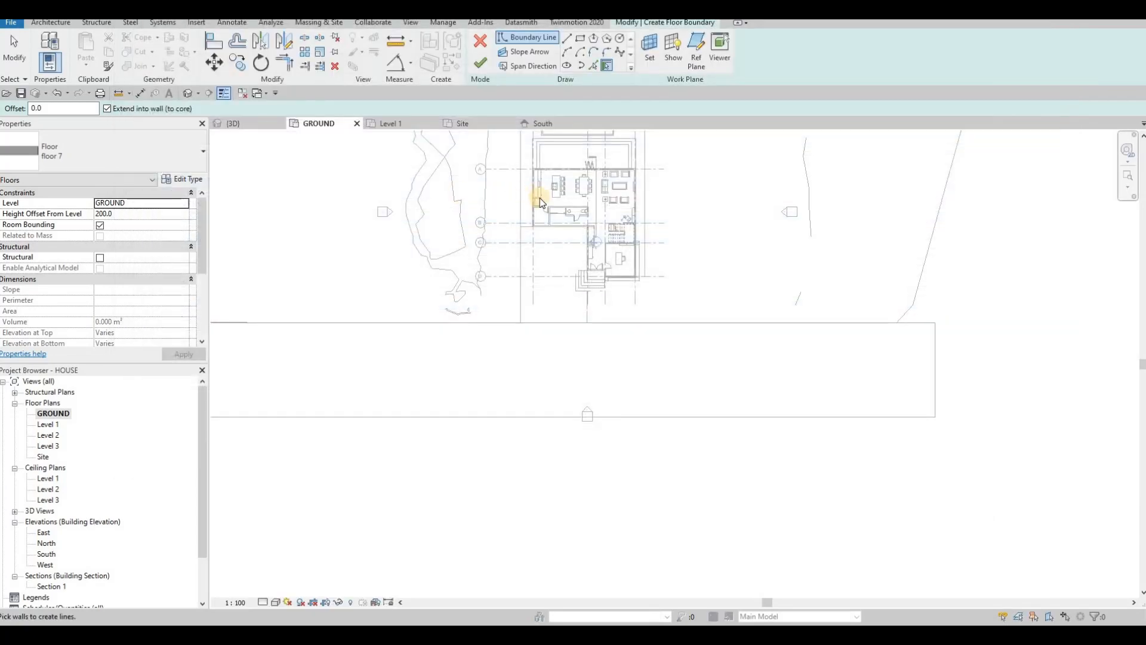
Step: Set the floor's height offset to -600 and draw a boundary rectangle to the site's right edge
left_click(129, 214)
type("-600")
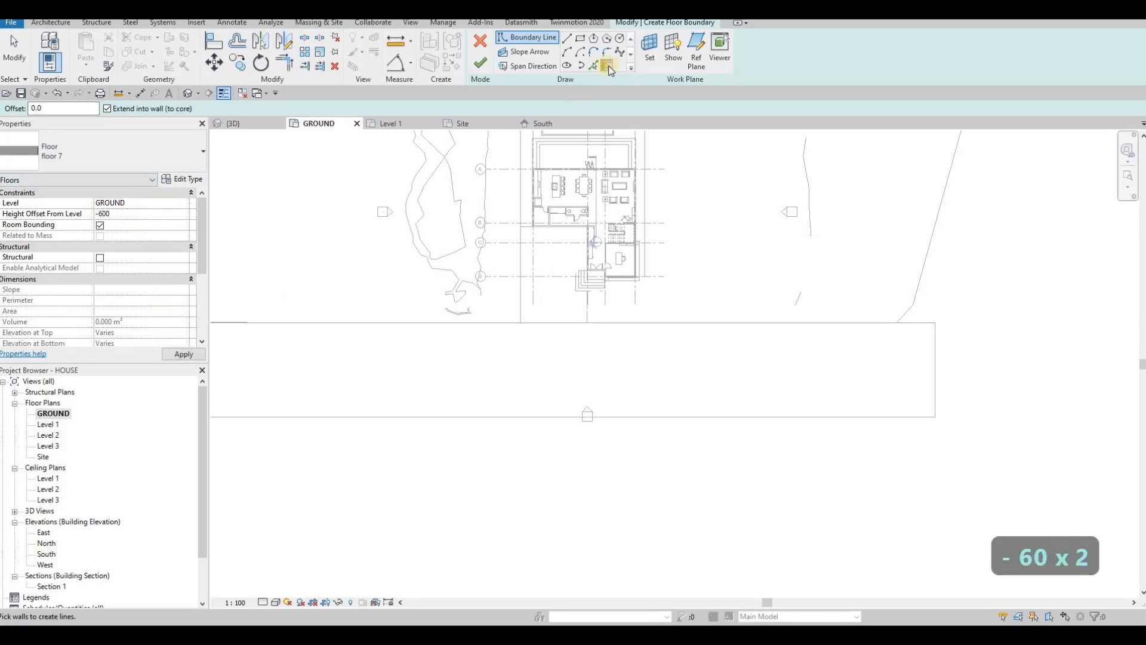
scroll(595, 316, "up", 6)
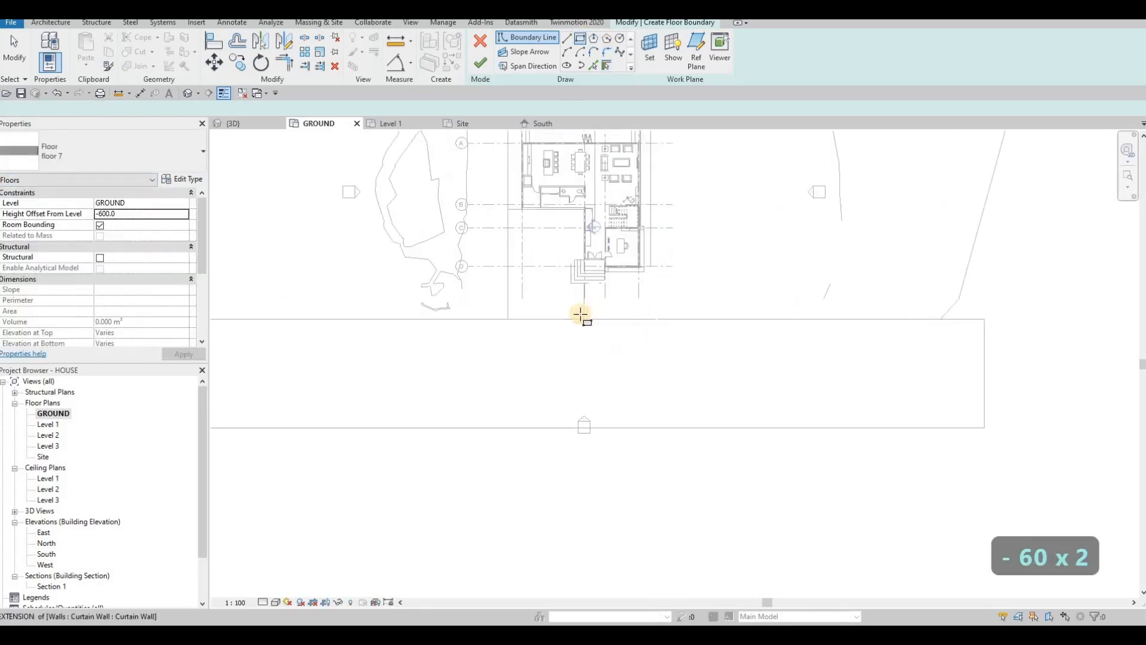
left_click(566, 314)
middle_click_drag(983, 335, 780, 317)
middle_click_drag(1068, 320, 996, 327)
left_click(1096, 322)
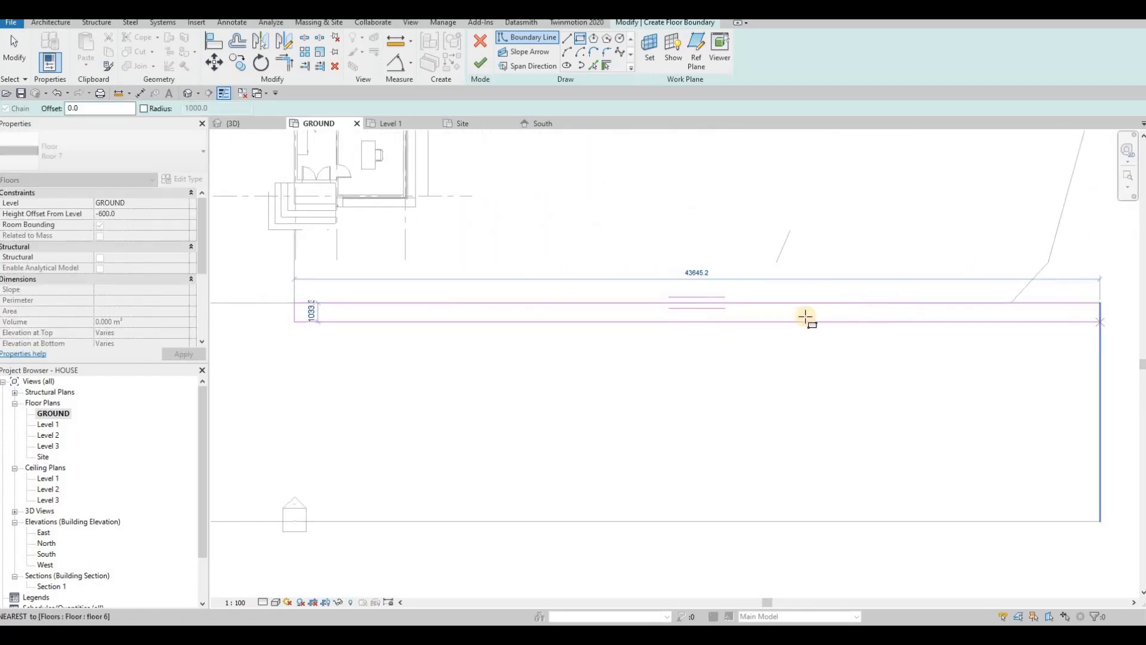
scroll(835, 317, "down", 2)
middle_click_drag(447, 304, 699, 300)
left_click(697, 303)
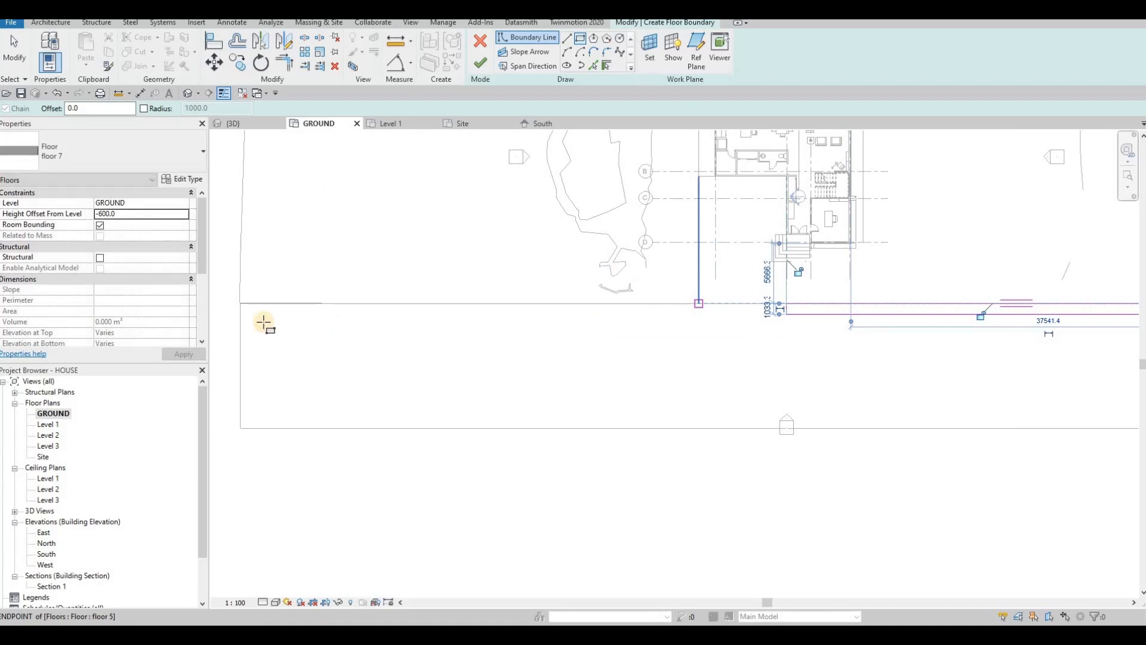
key("Escape")
key("Escape")
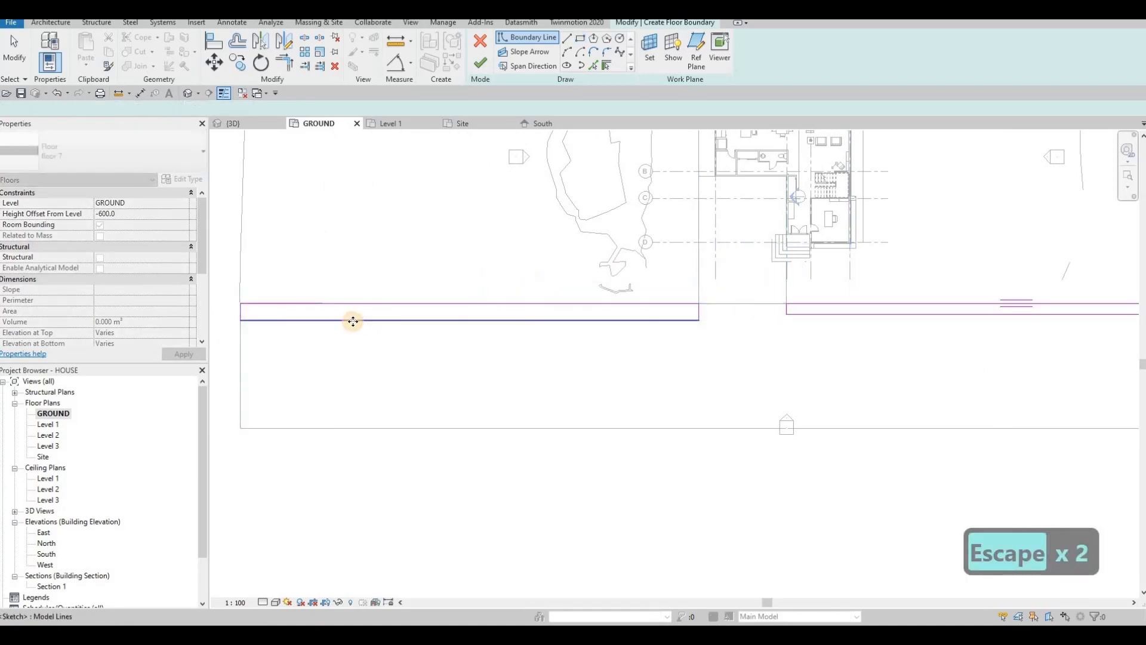
Step: Set the left boundary strip's width to 150 with its temporary dimension
left_click(474, 316)
middle_click_drag(404, 306, 587, 288)
scroll(398, 303, "up", 2)
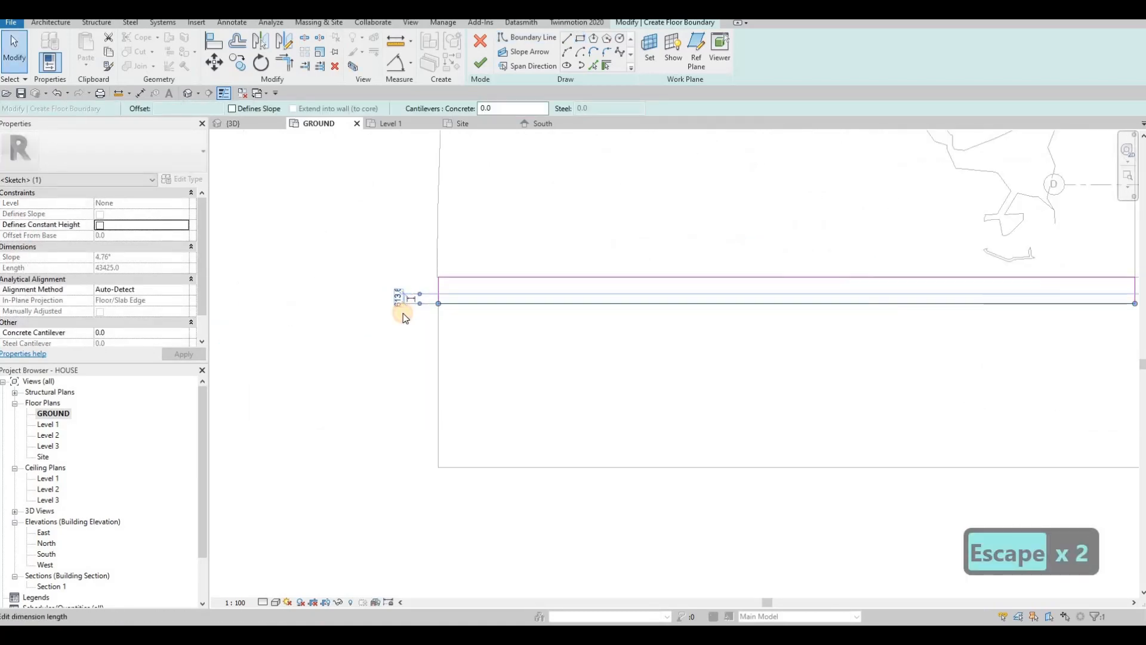
type("150")
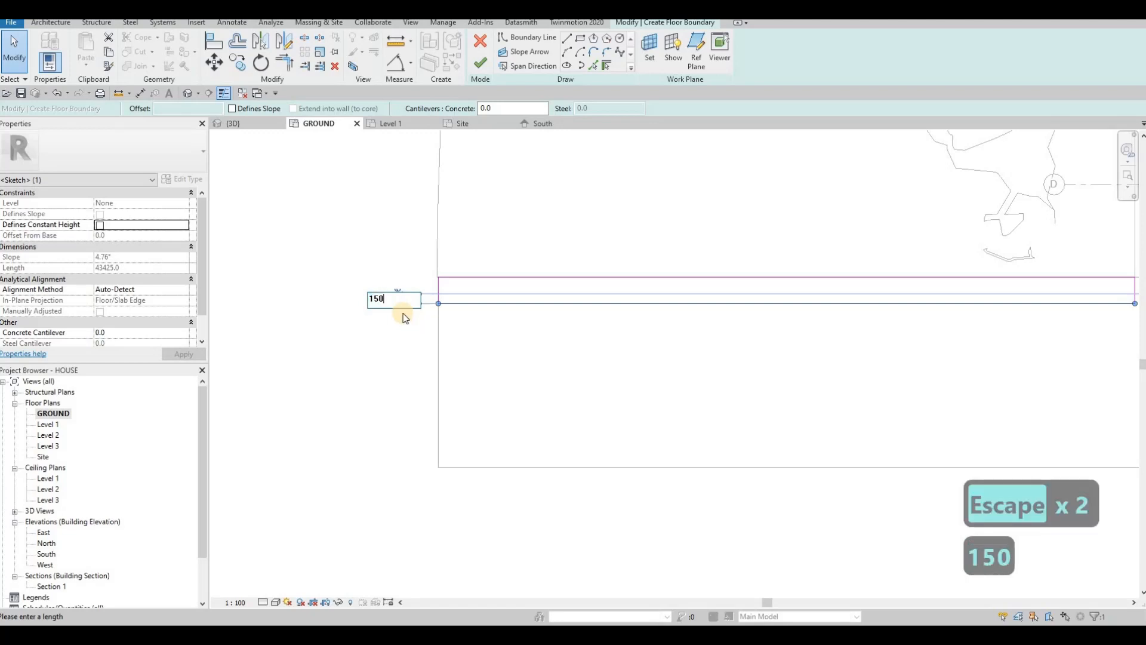
key("Return")
key("Escape")
scroll(677, 292, "down", 3)
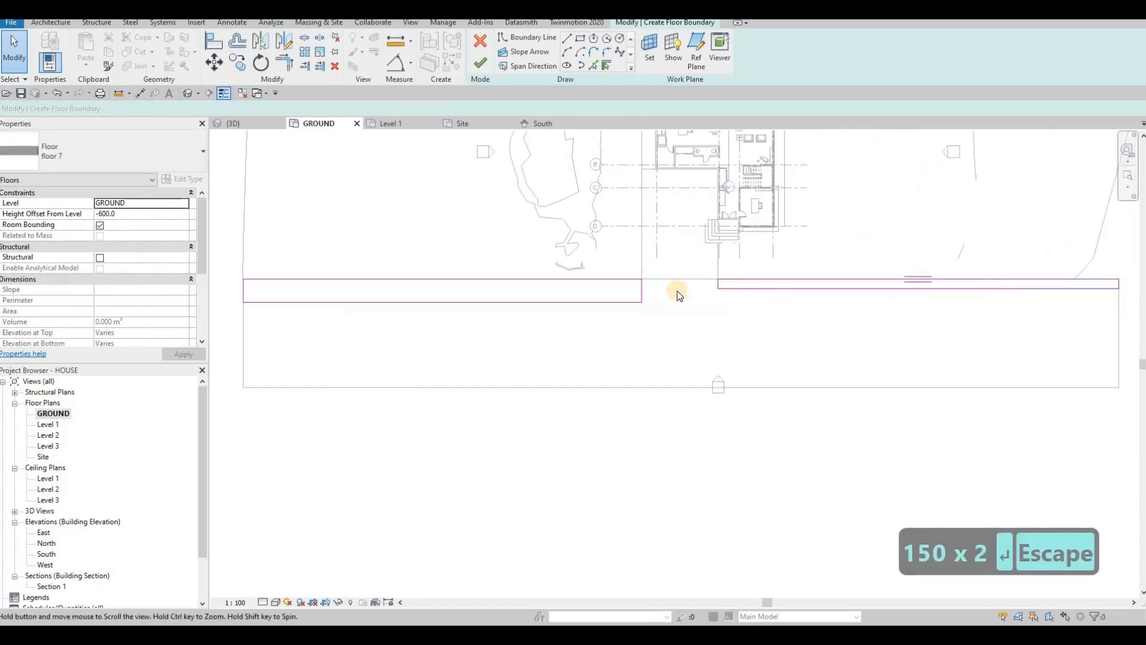
Step: Align the right strip's bottom edge with the left strip's bottom edge using AL
key("Escape")
key("a")
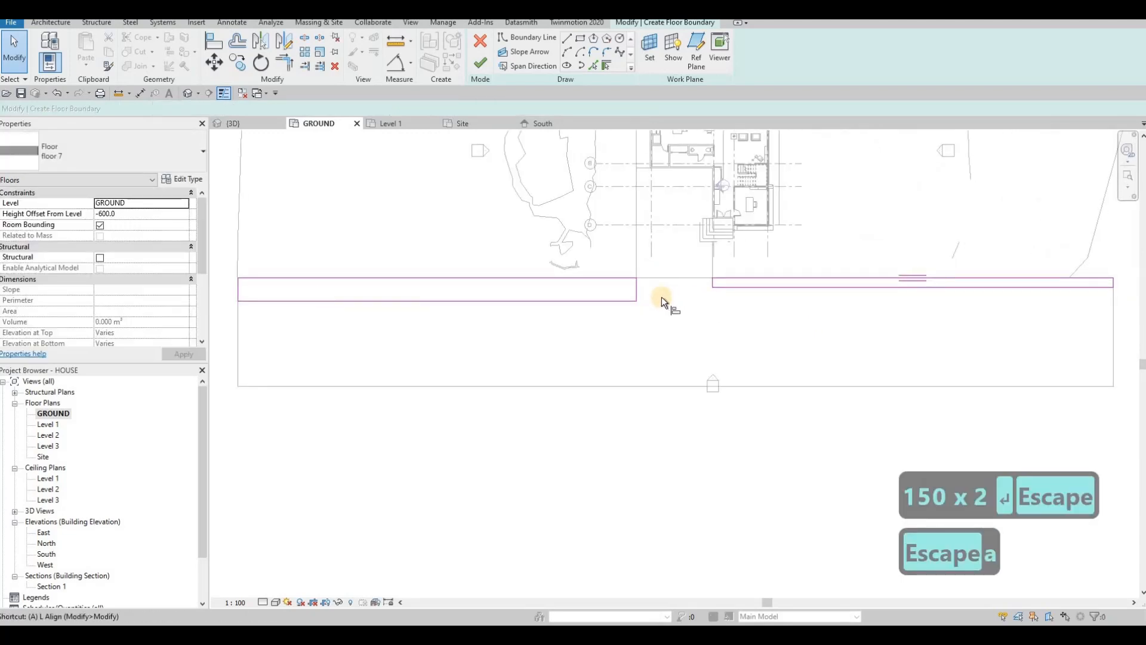
key("l")
left_click(747, 286)
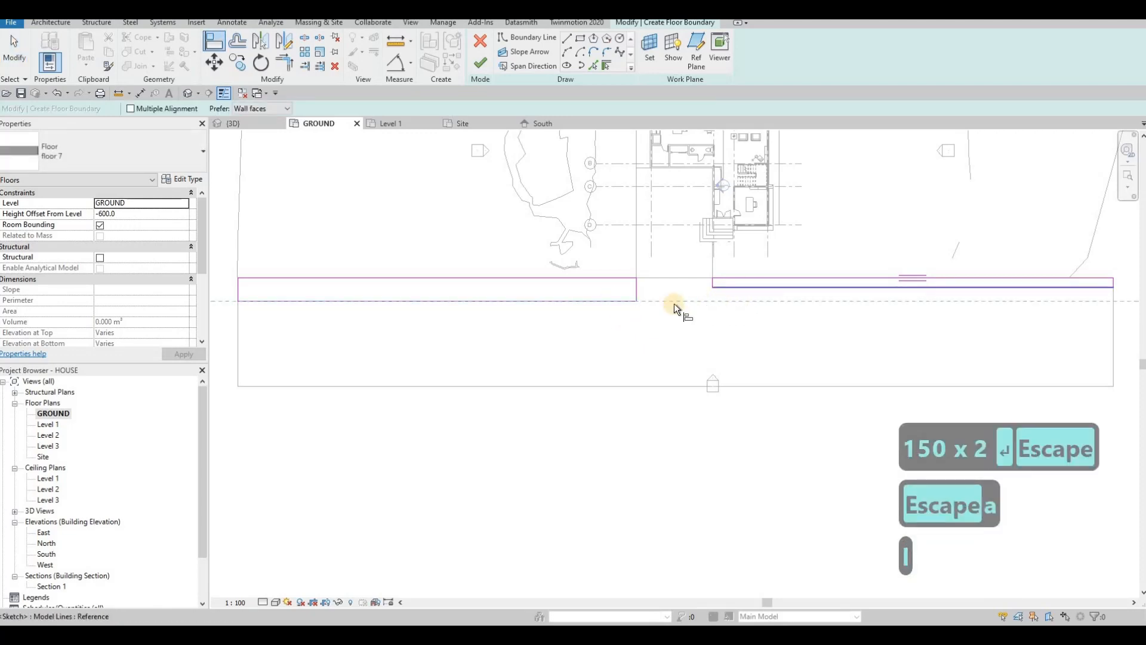
scroll(683, 307, "down", 2)
key("Escape")
scroll(586, 291, "up", 1)
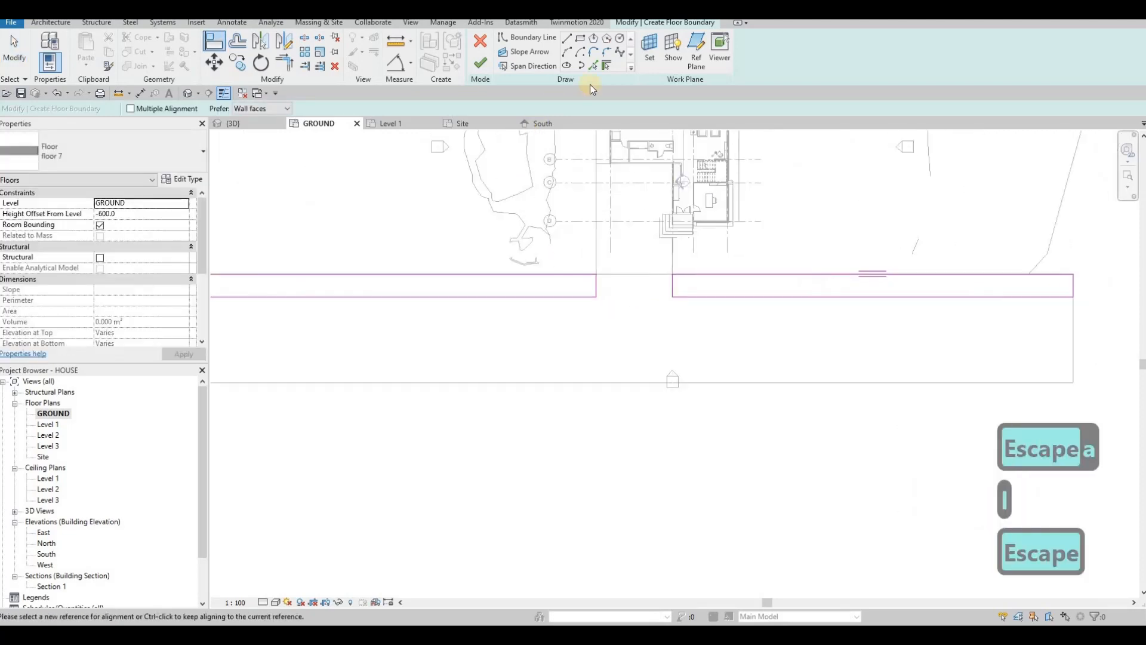
Step: Round both inner corners beside the entrance gap with fillet arcs
left_click(607, 53)
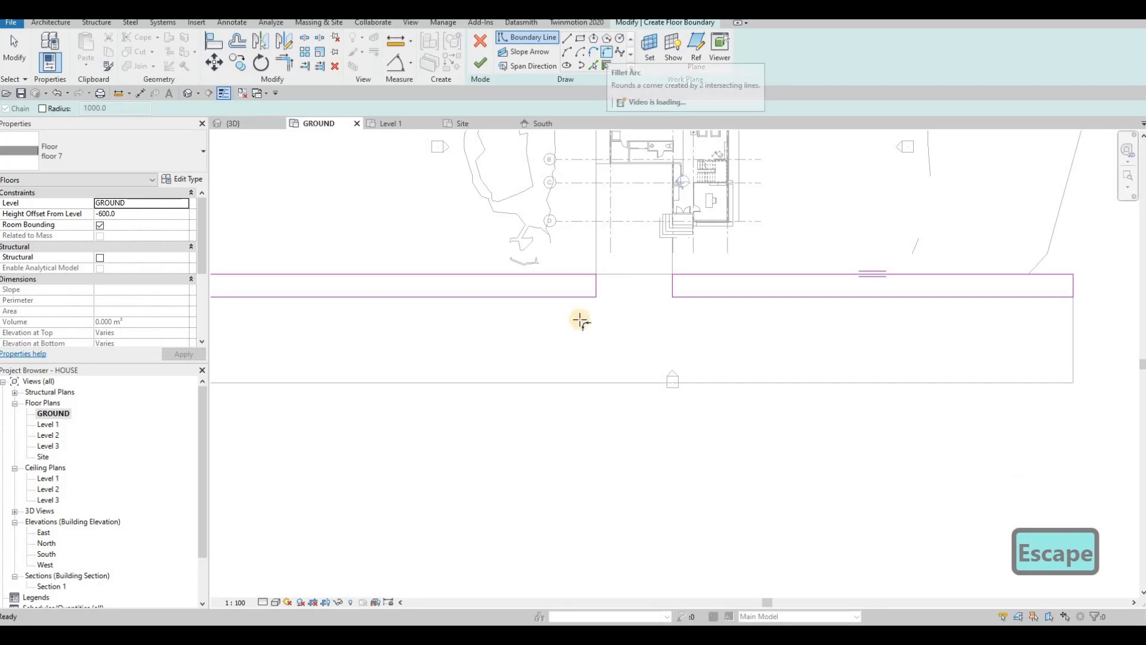
scroll(596, 286, "up", 2)
left_click(607, 273)
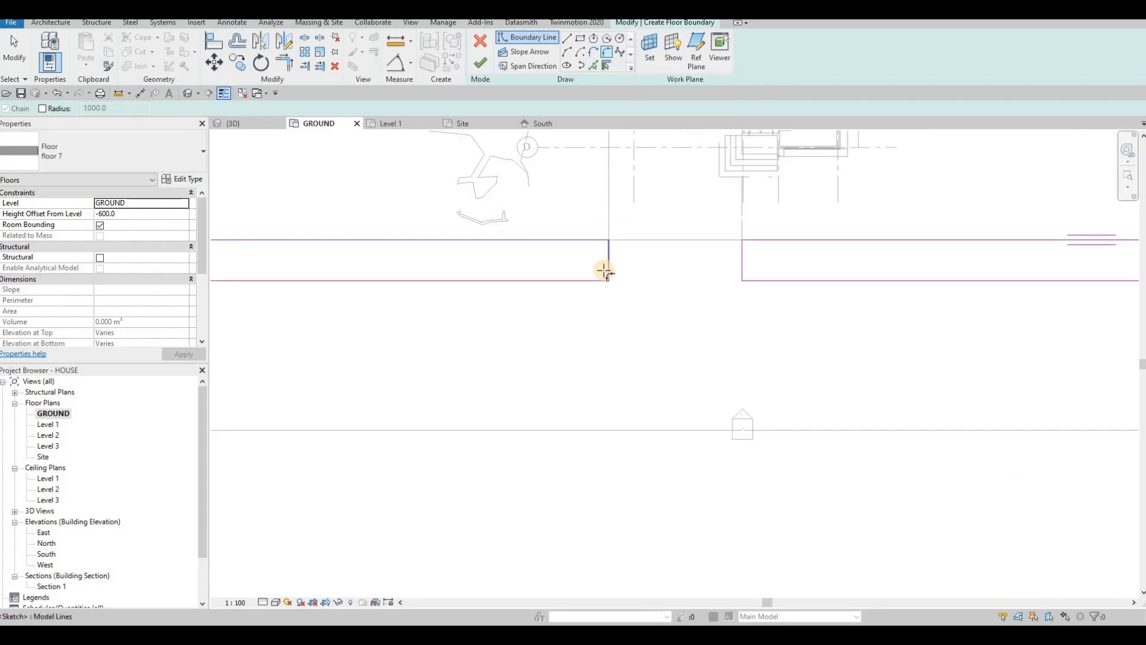
left_click(606, 273)
scroll(605, 273, "up", 1)
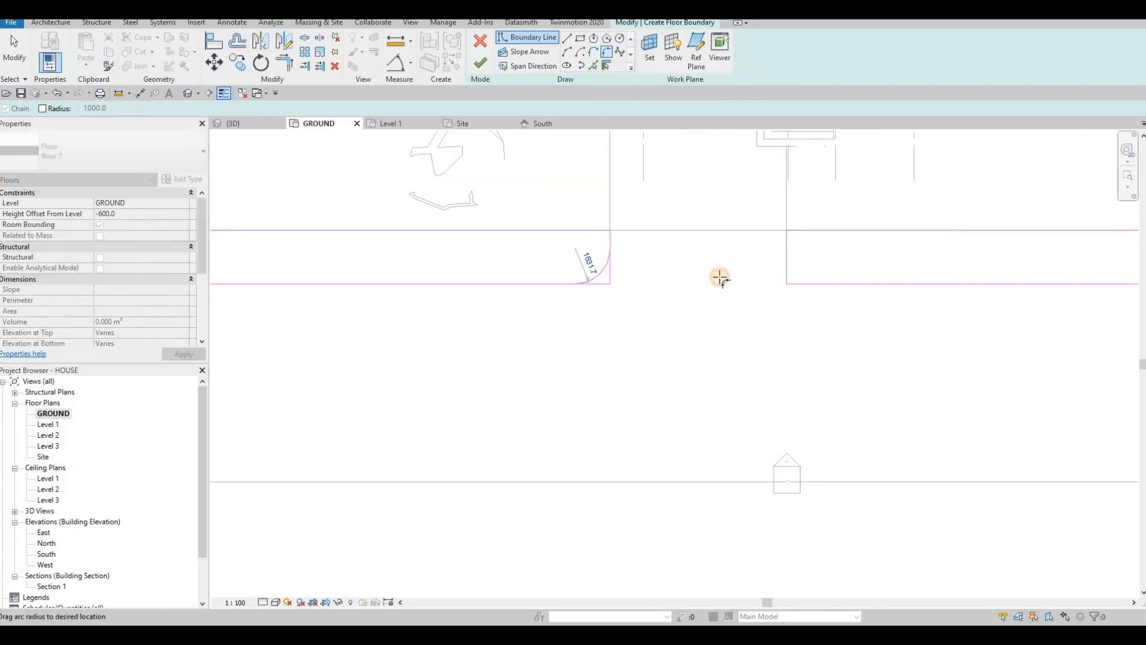
left_click(796, 267)
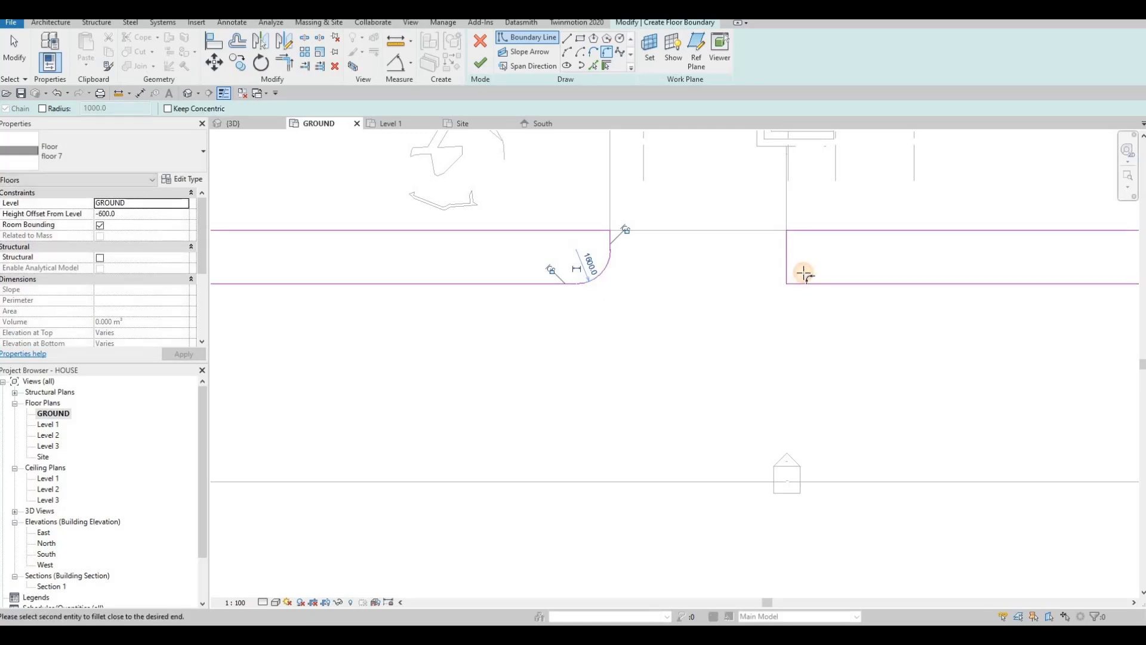
left_click(804, 276)
left_click(798, 272)
key("Escape")
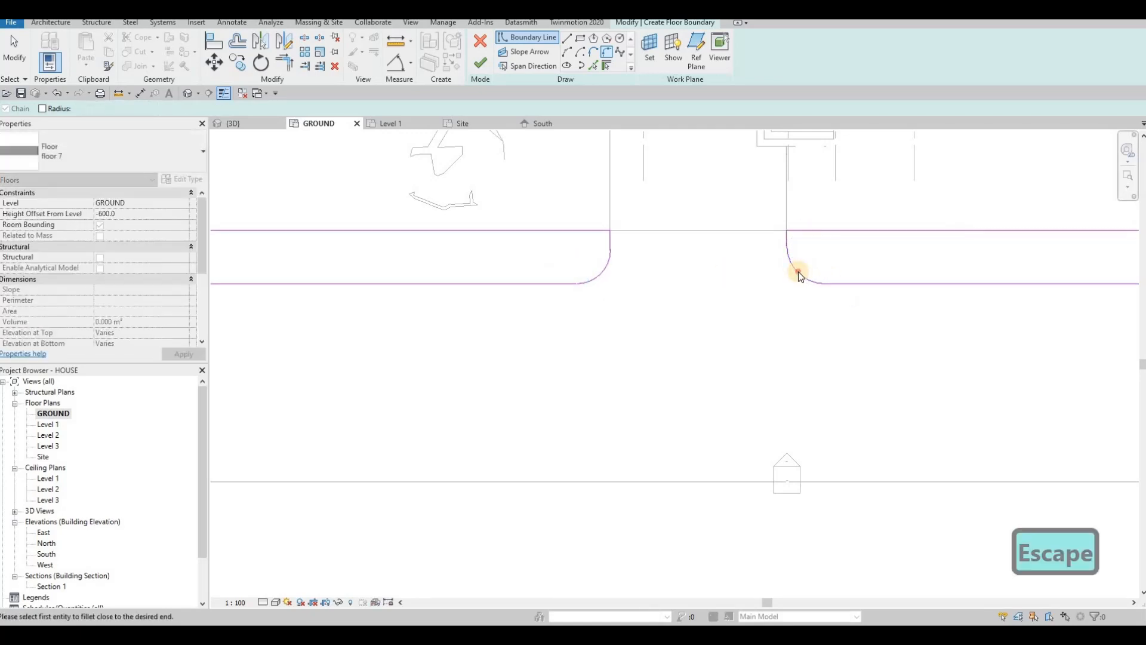
key("Escape")
Step: Set the right corner arc's radius to 1600 and check the left arc's radius
left_click(791, 256)
left_click(804, 245)
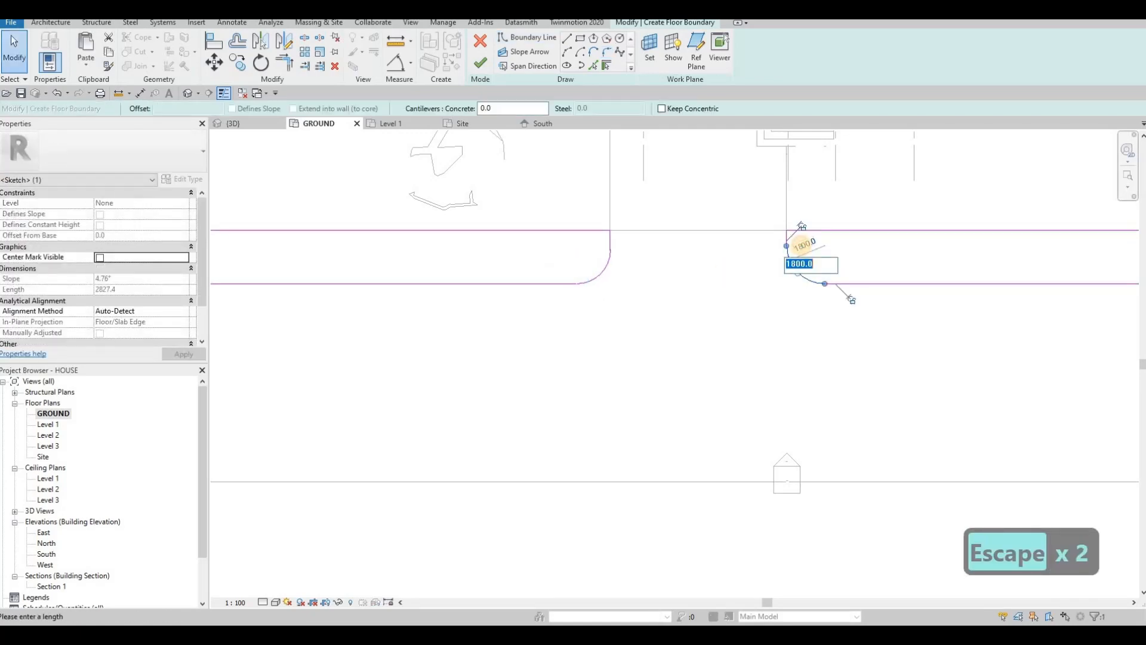
type("1600")
key("Return")
key("Escape")
key("Escape")
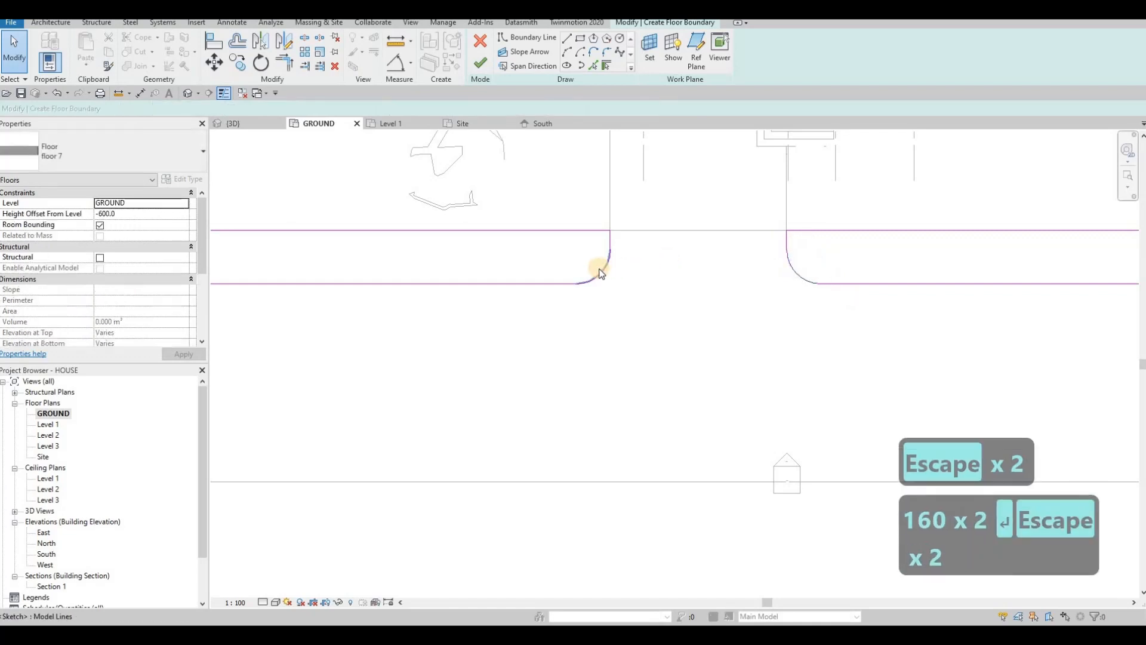
left_click(603, 272)
key("Escape")
key("Escape")
Step: Nudge the vertical lines at both corners with arrow keys so each strip closes
left_click(608, 238)
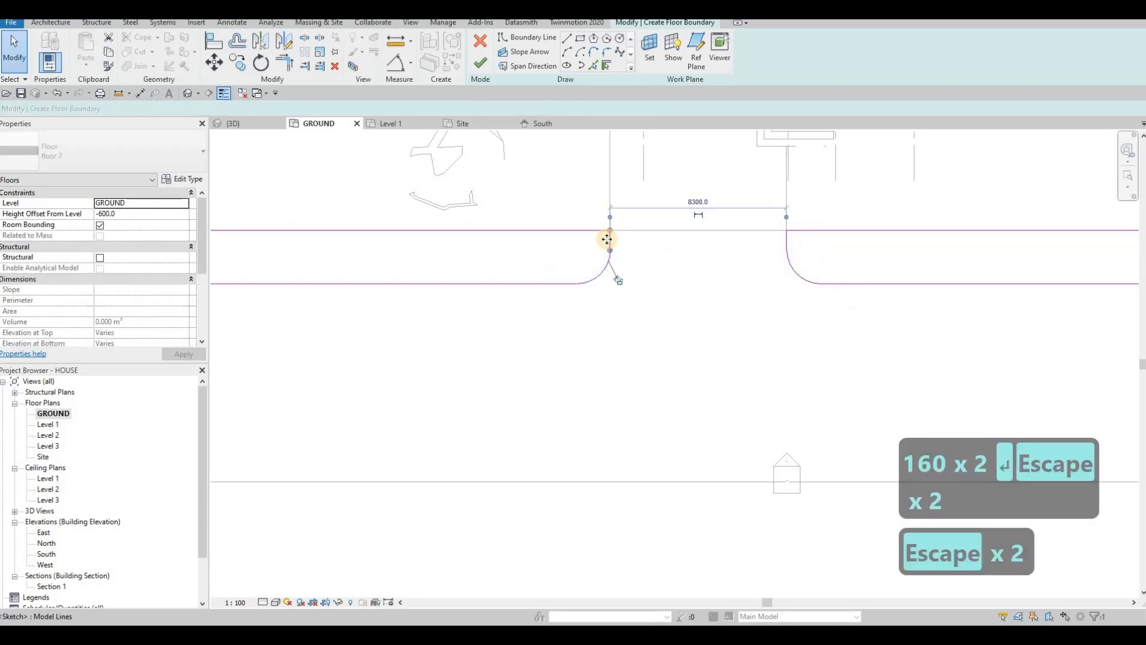
scroll(607, 238, "up", 2)
key("Left")
key("Left")
key("Left")
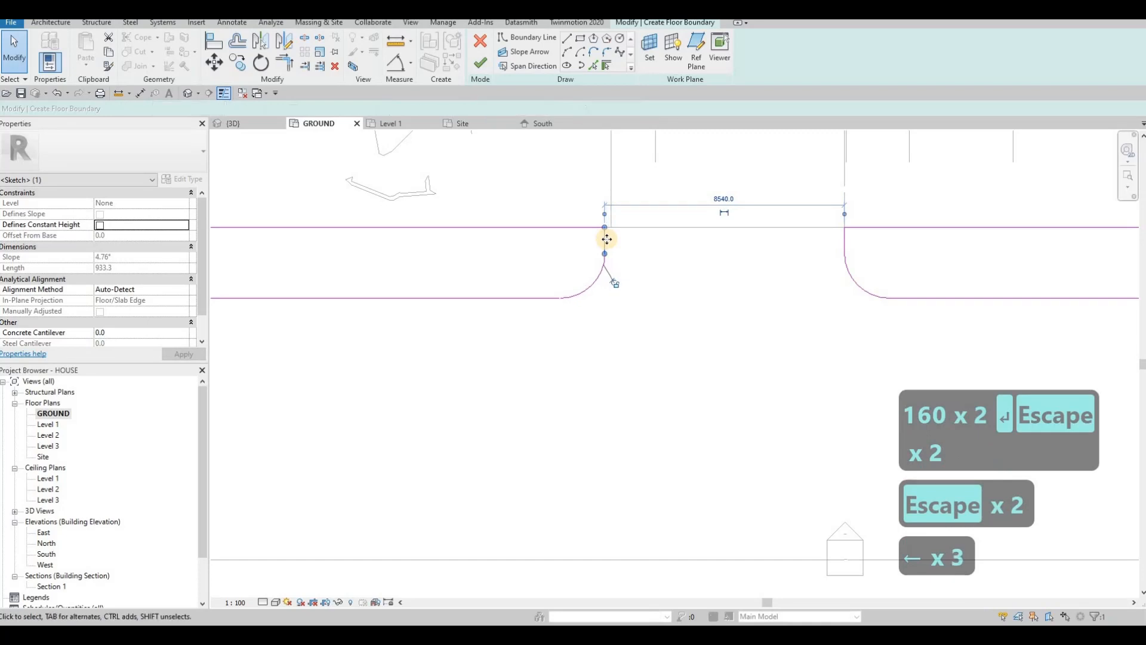
key("Escape")
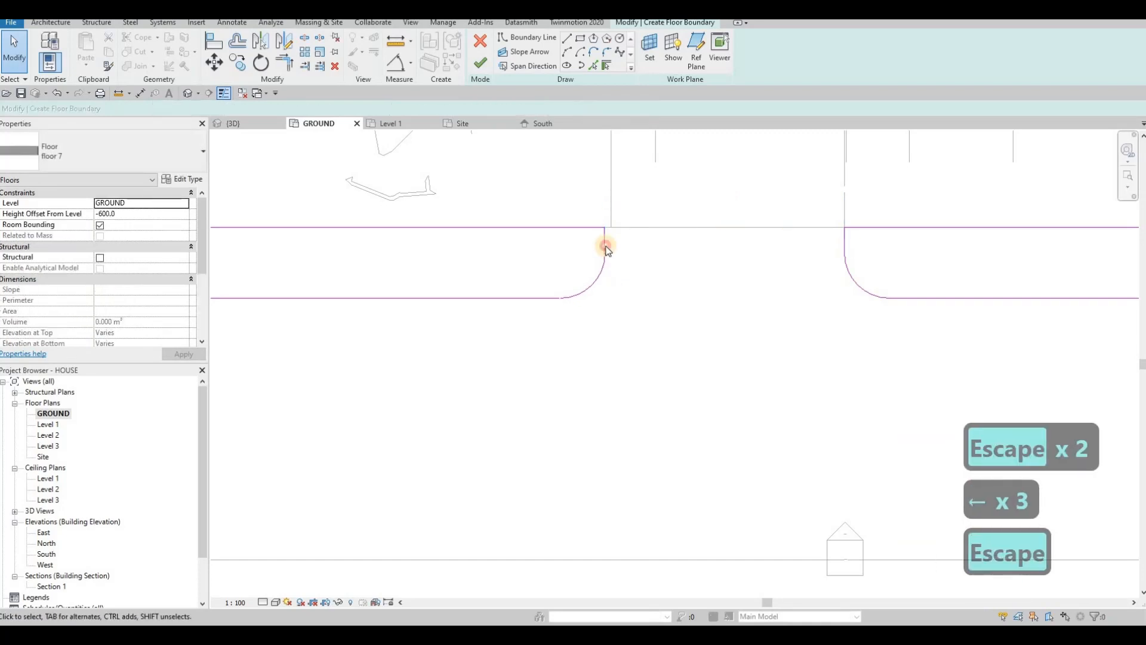
left_click(606, 245)
key("Right")
key("Right")
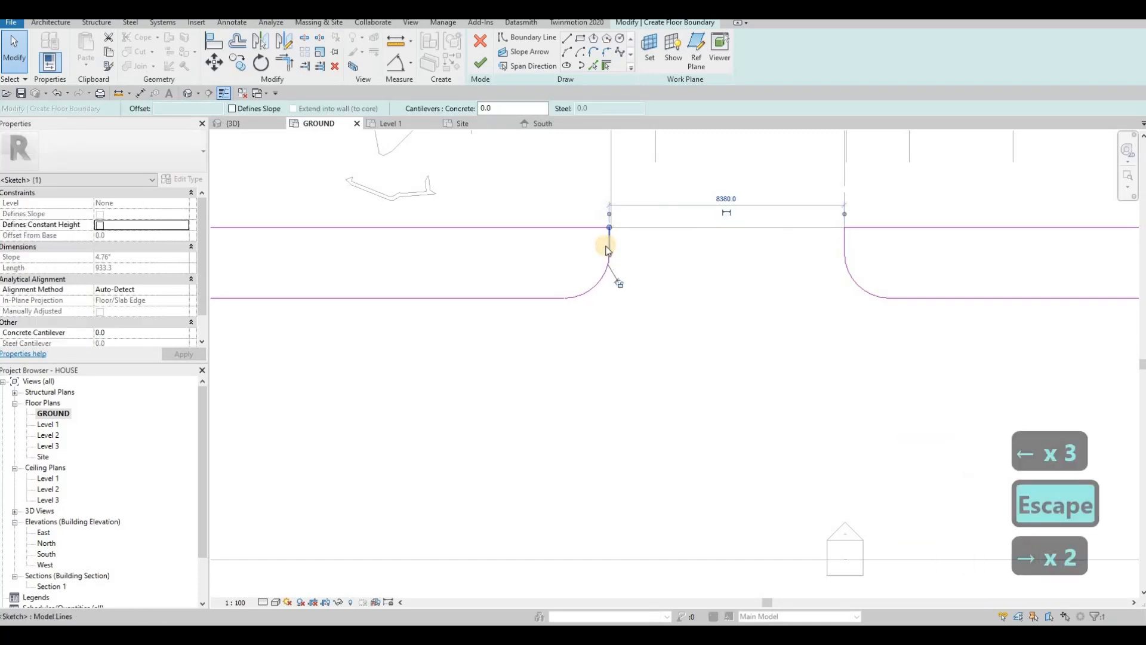
key("Left")
key("Escape")
left_click(848, 238)
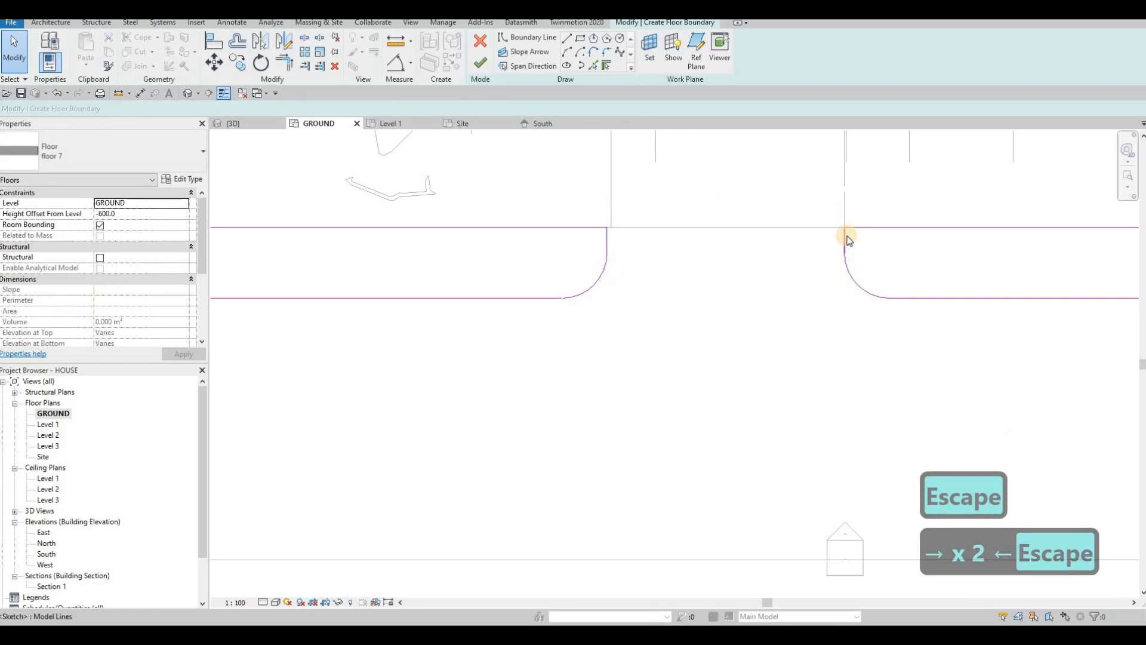
left_click(848, 237)
key("Right")
key("Right")
key("Escape")
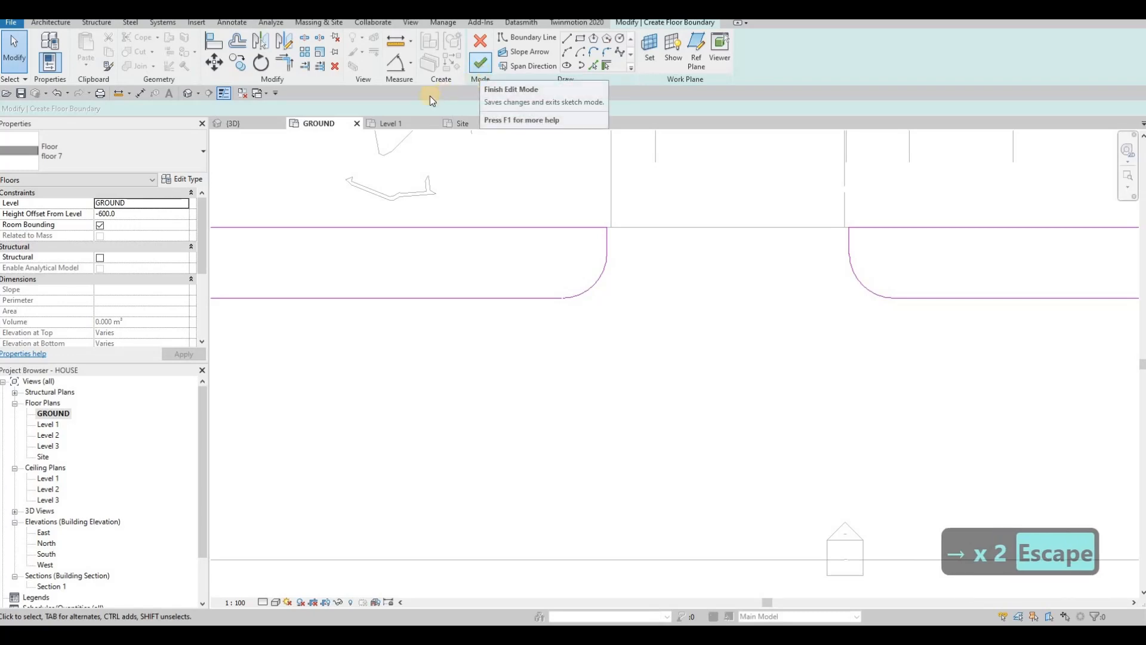
Step: Finish the sidewalk sketch, orbit in 3D to inspect the two rounded strips, then return to GROUND
left_click(480, 62)
key("Escape")
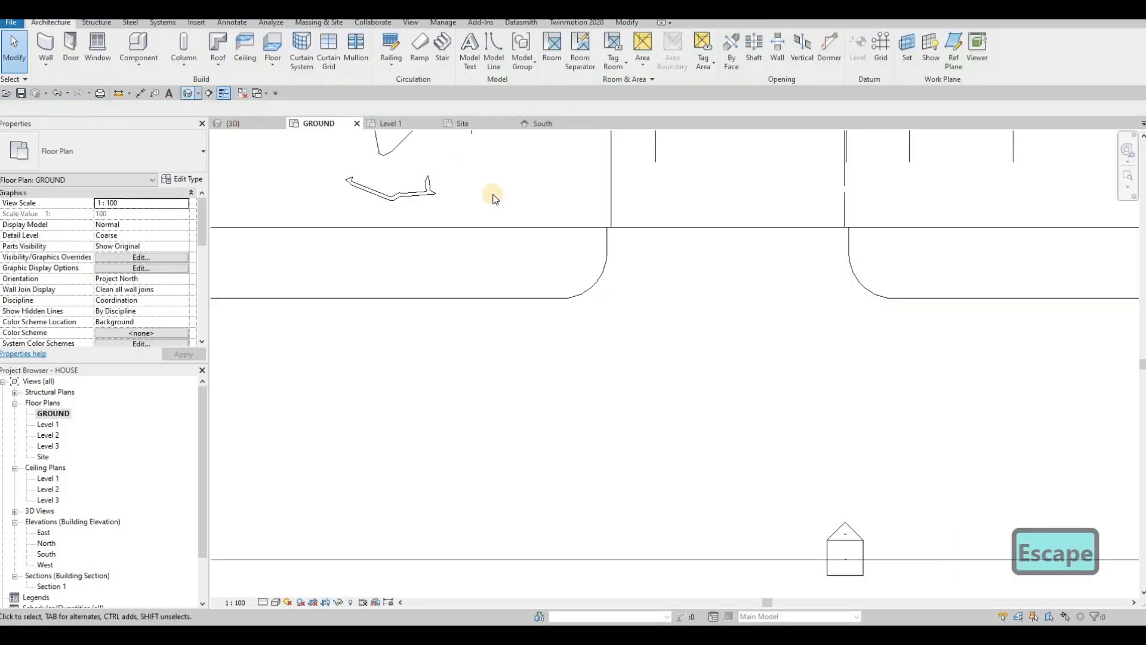
scroll(700, 239, "down", 1)
middle_click_drag(700, 240, 710, 248, "shift")
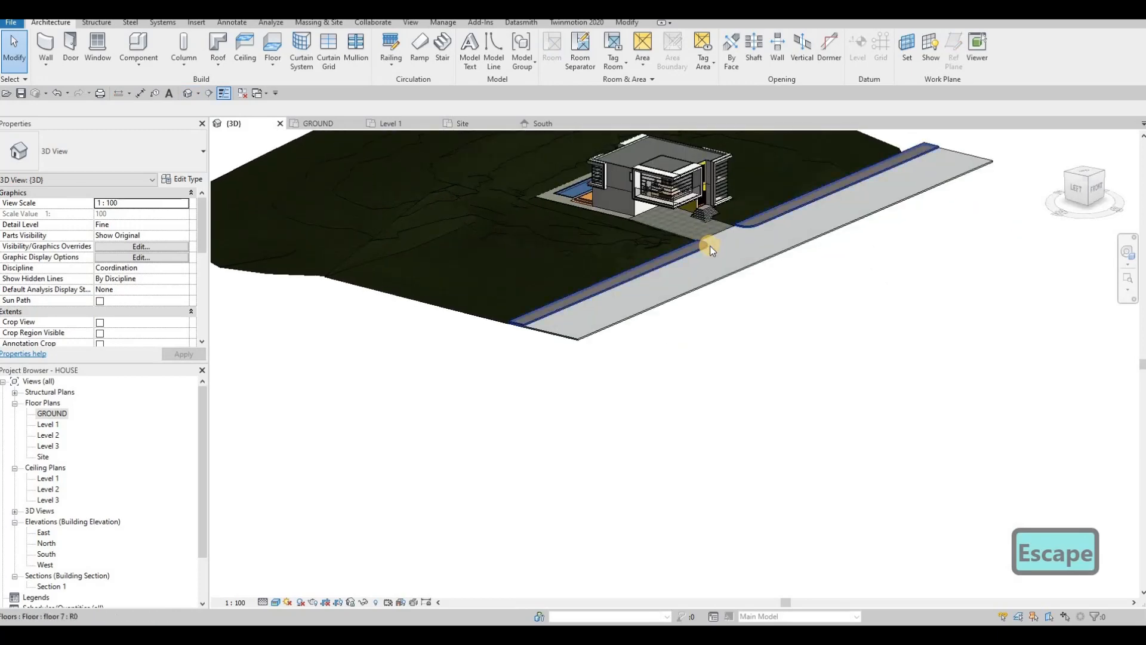
scroll(709, 246, "up", 5)
scroll(709, 245, "down", 3)
middle_click_drag(747, 302, 312, 120, "shift")
left_click(315, 122)
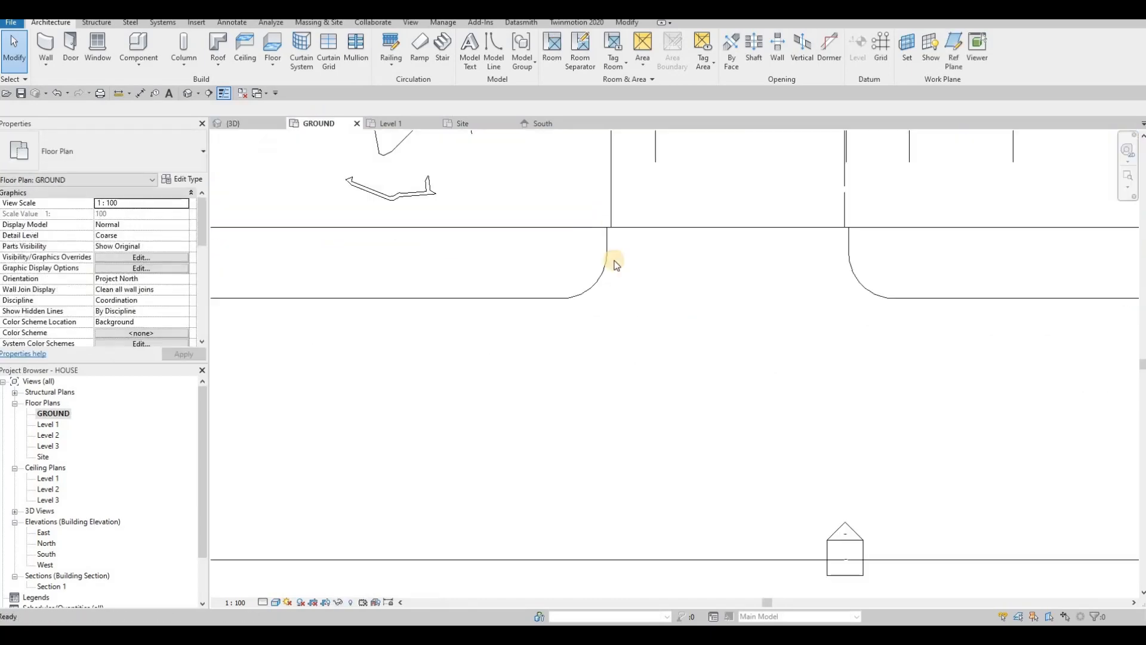
scroll(618, 268, "down", 4)
left_click(608, 329)
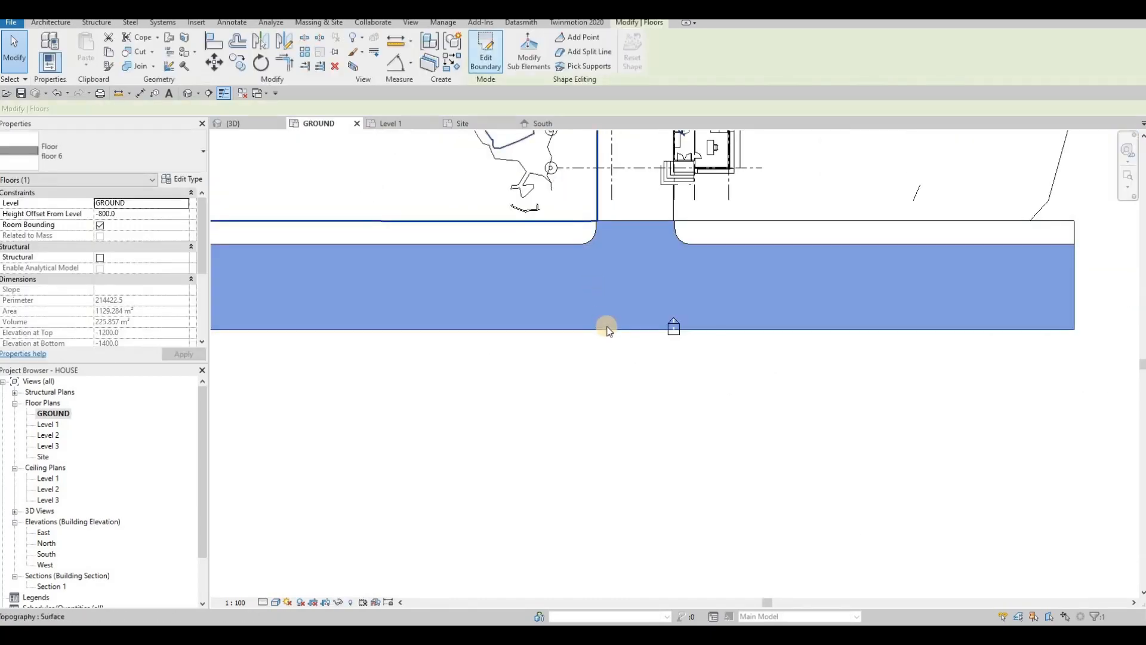
double_click(606, 327)
left_click_drag(607, 329, 610, 408)
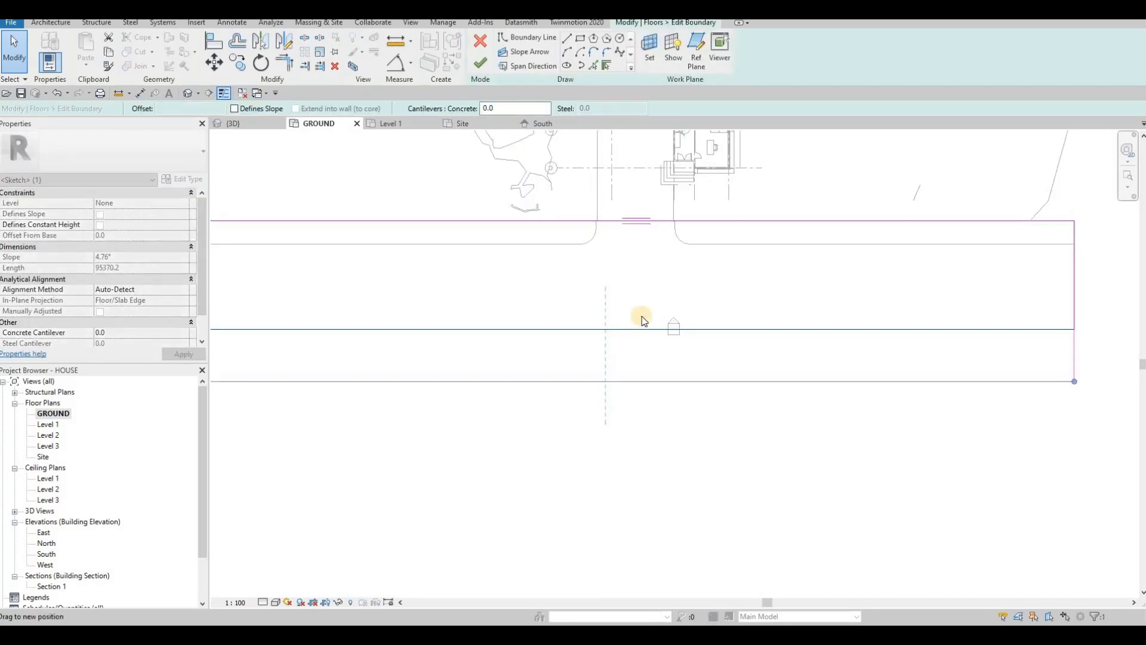
scroll(770, 361, "down", 3)
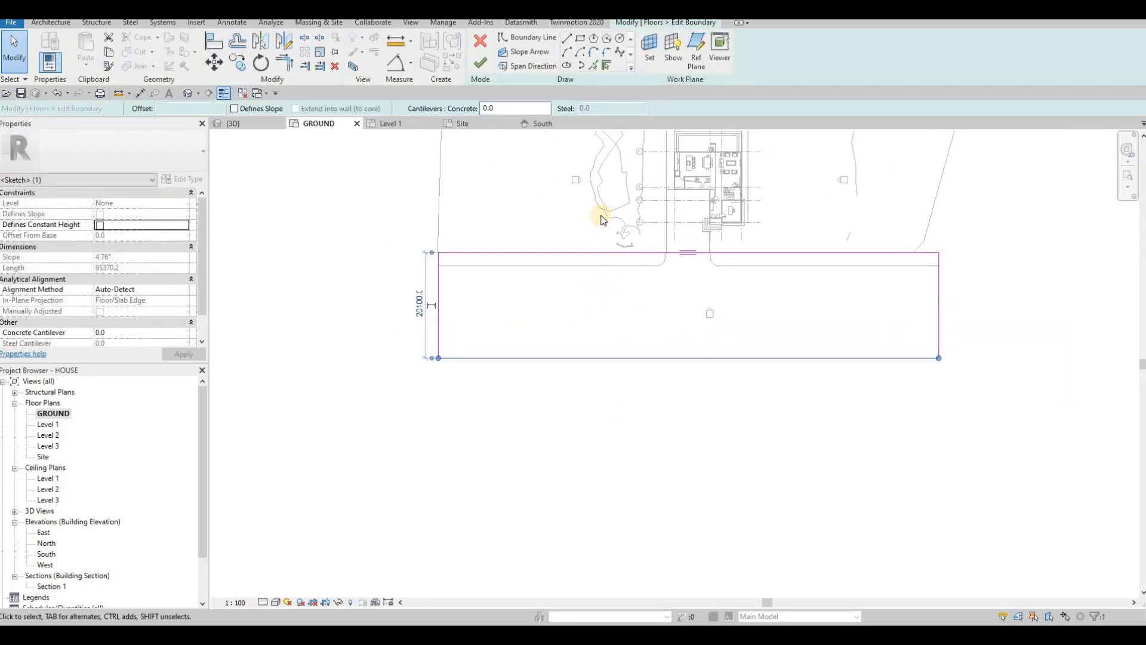
left_click(481, 68)
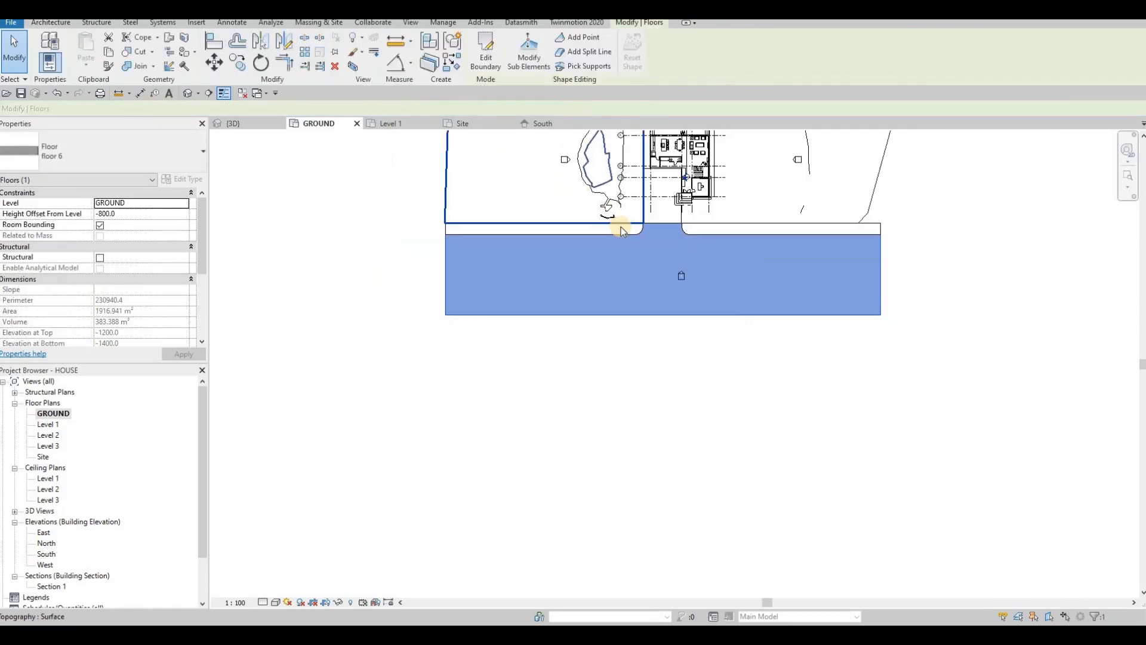
key("Escape")
key("Escape")
left_click(593, 213)
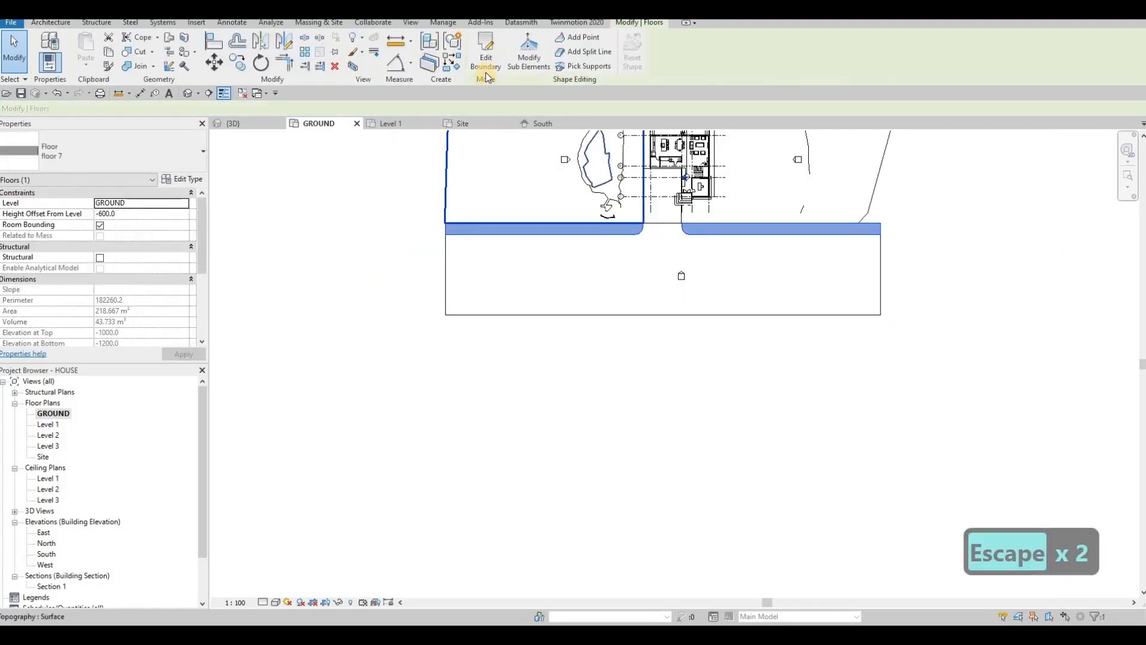
Step: Start a same-type floor with CS and draw a rectangle over the slab, setting its depth to 1500
key("c")
key("s")
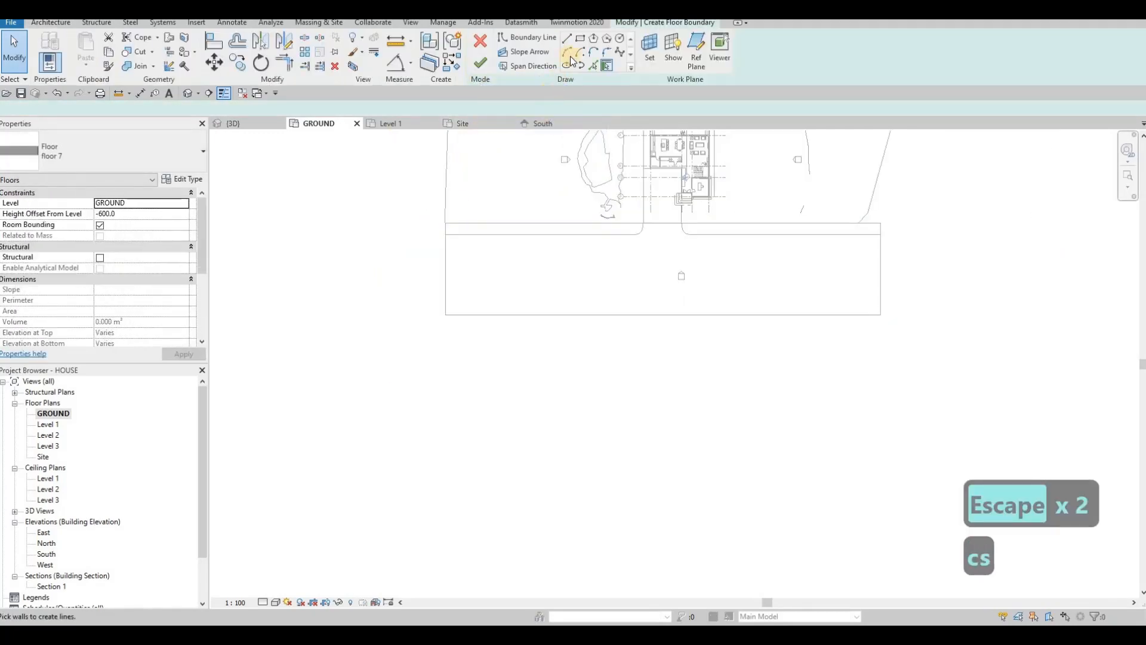
left_click(445, 309)
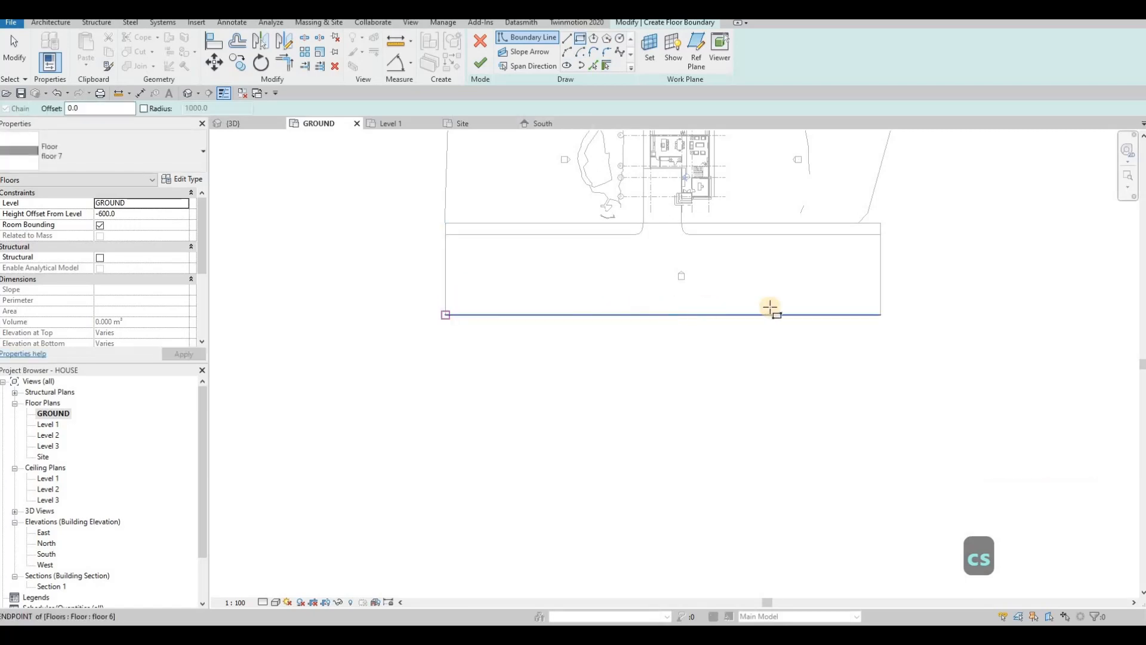
left_click(881, 299)
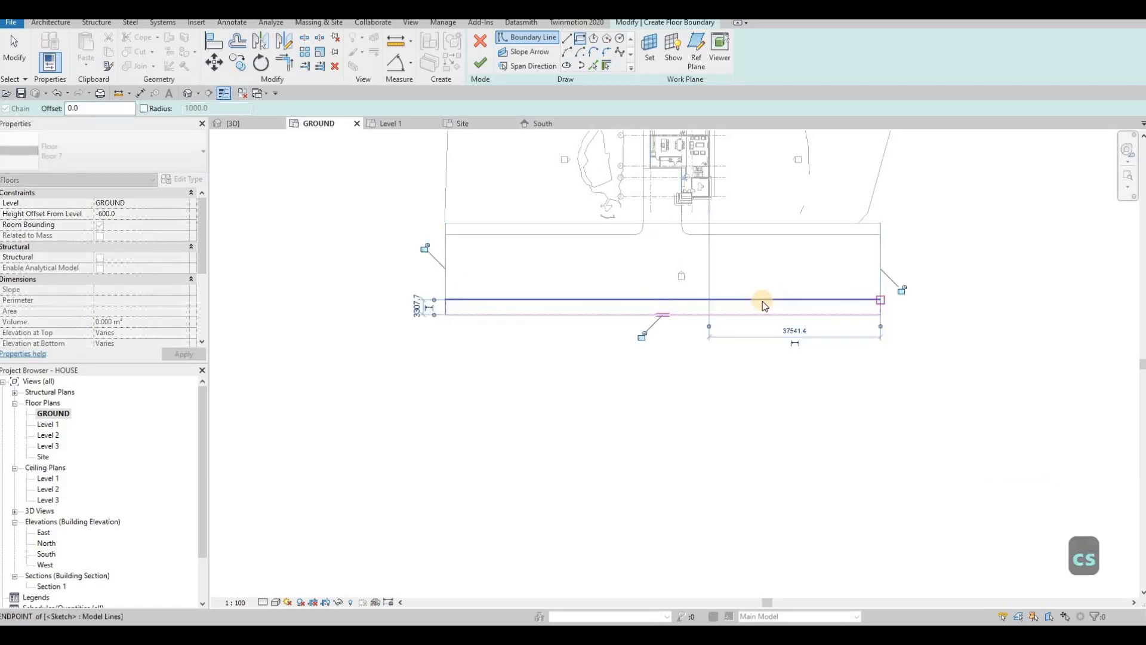
key("Escape")
key("Escape")
left_click(897, 310)
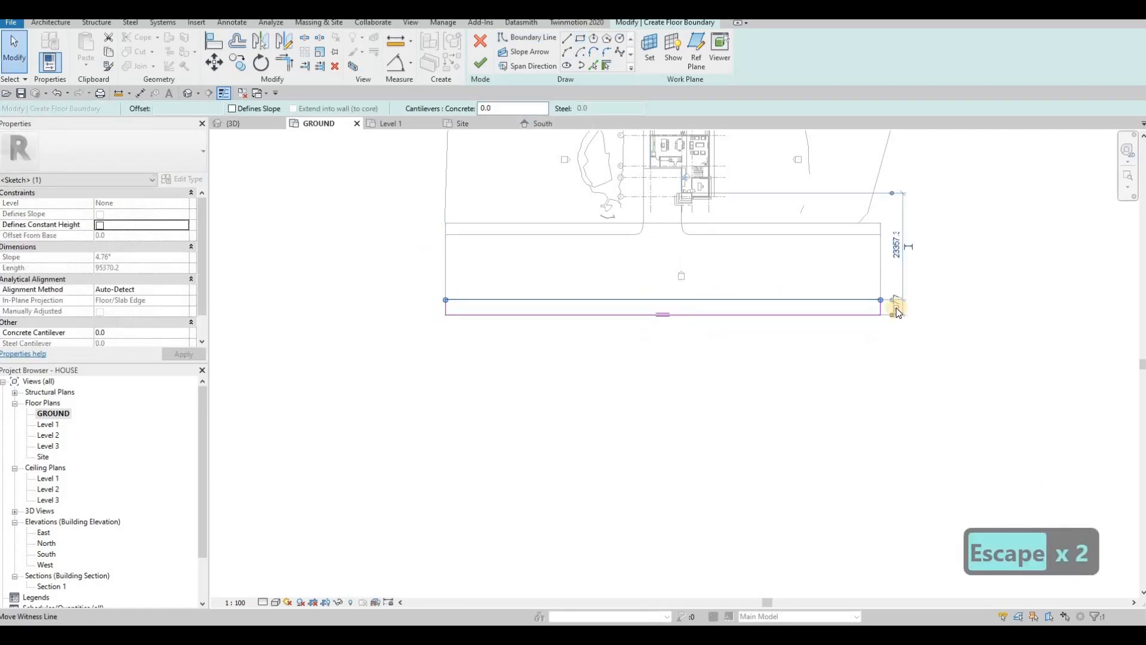
scroll(898, 308, "up", 2)
type("51")
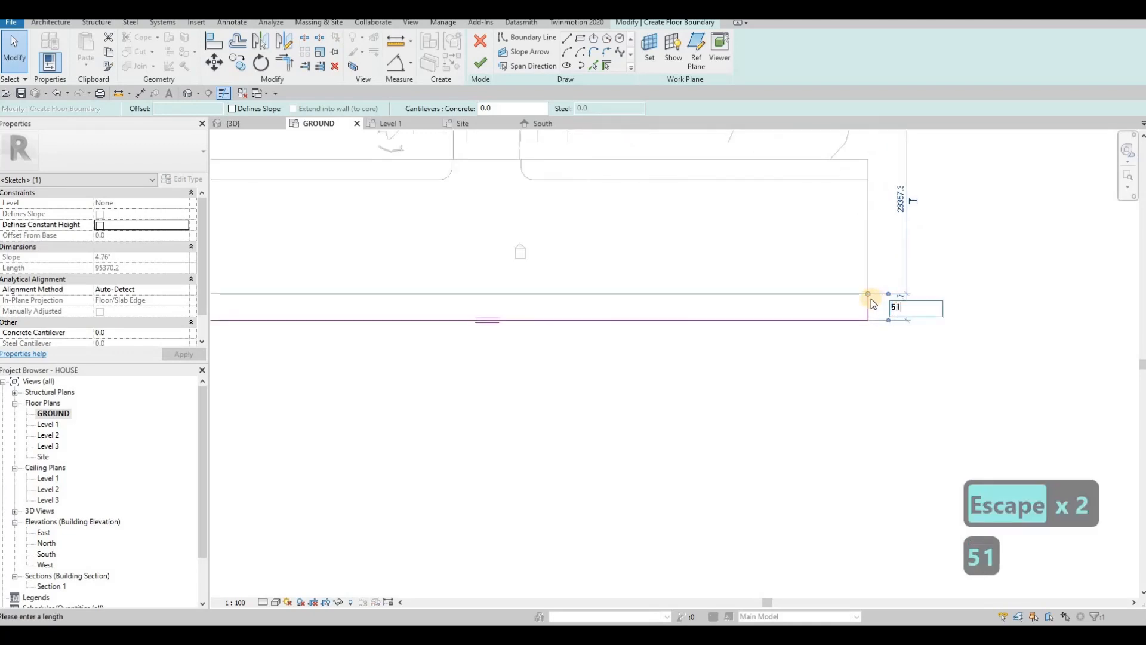
key("BackSpace")
key("BackSpace")
type("1500")
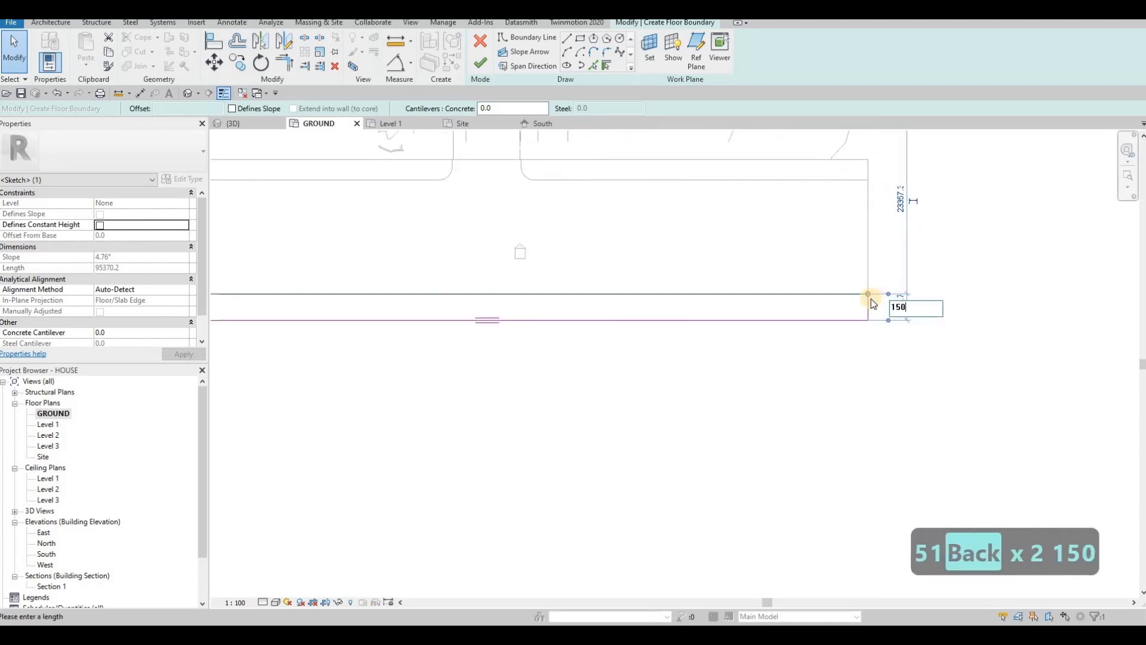
key("Return")
key("Escape")
Step: Confirm the 1500 strip depth, finish the new floor, and reopen the sidewalk floor's outline
scroll(699, 279, "down", 1)
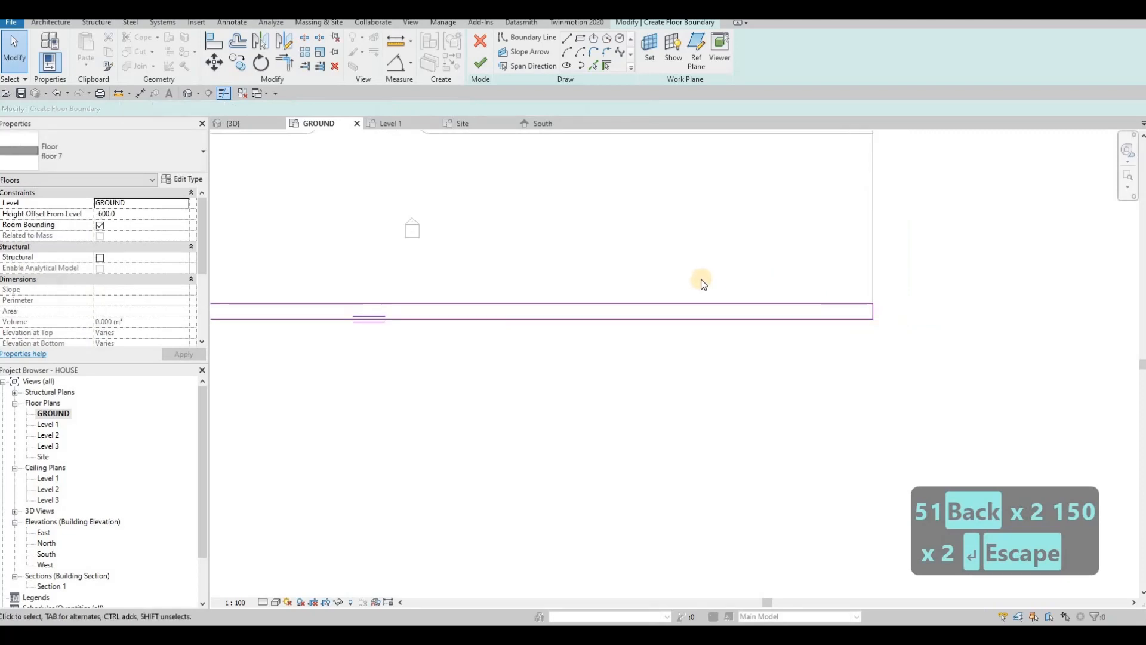
left_click(956, 328)
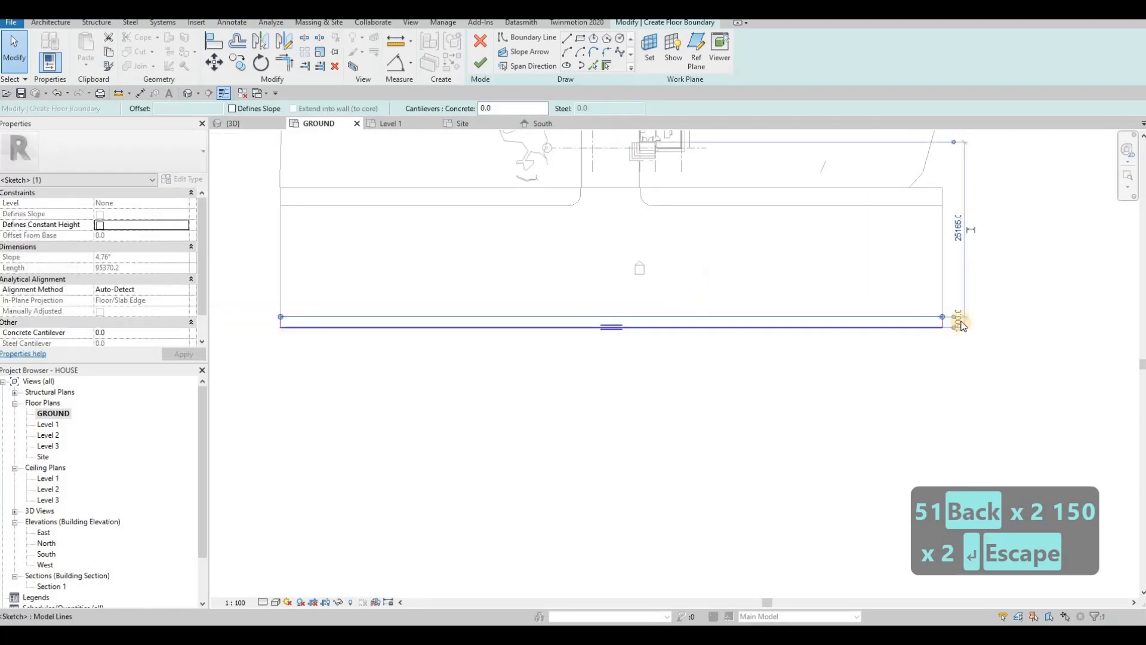
scroll(959, 319, "up", 3)
scroll(713, 135, "down", 1)
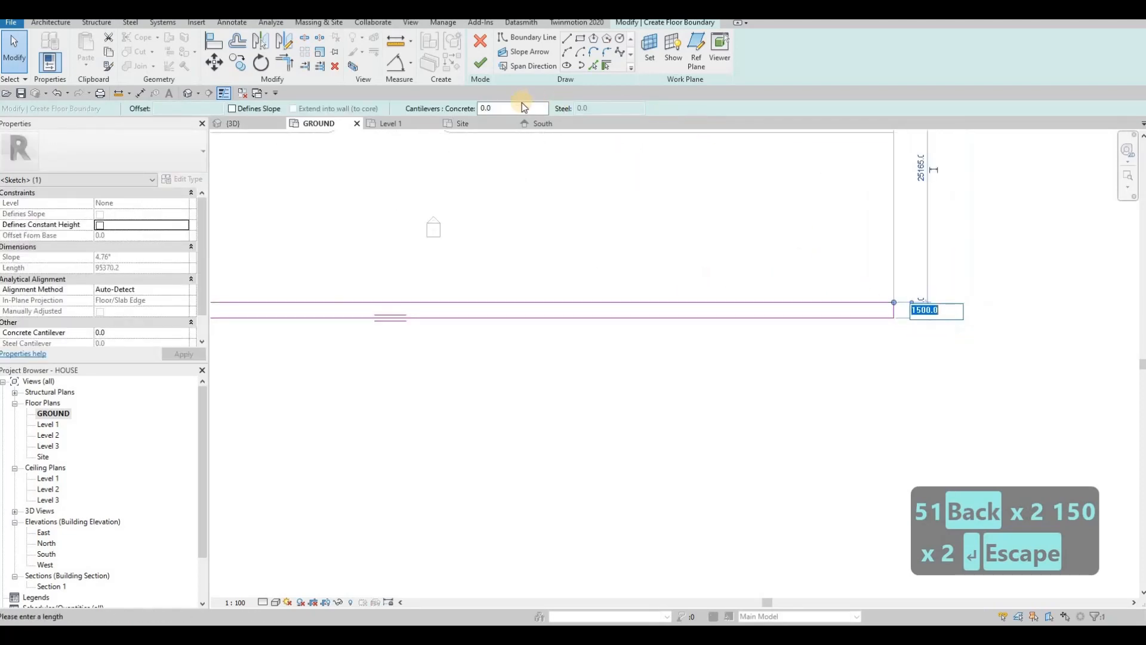
scroll(635, 276, "down", 3)
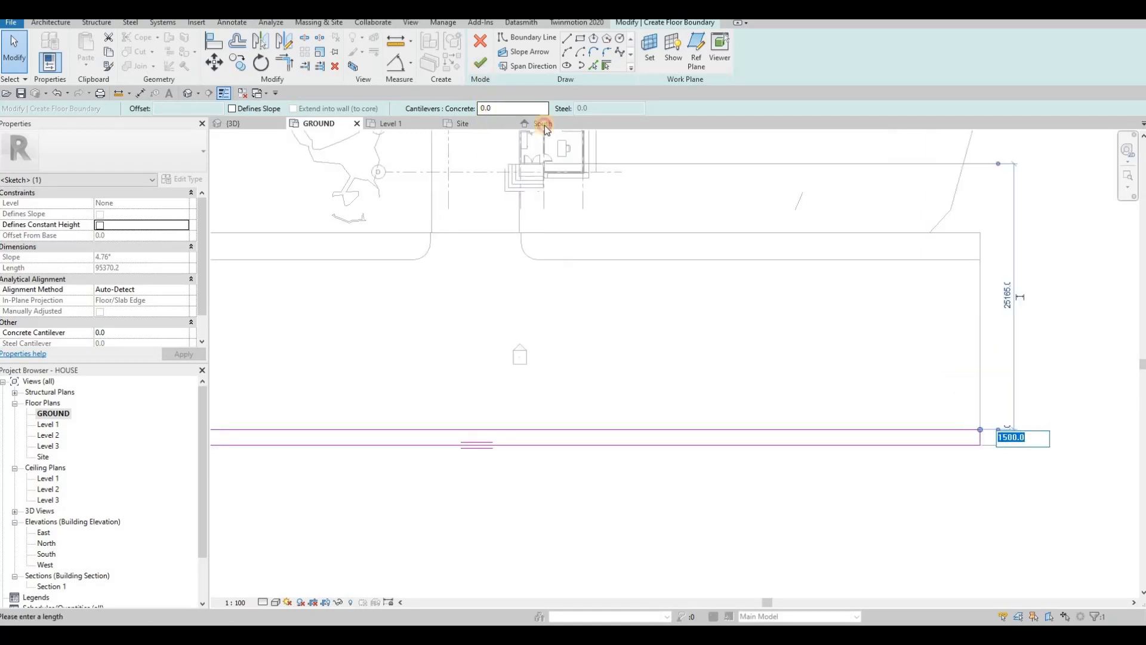
left_click(480, 62)
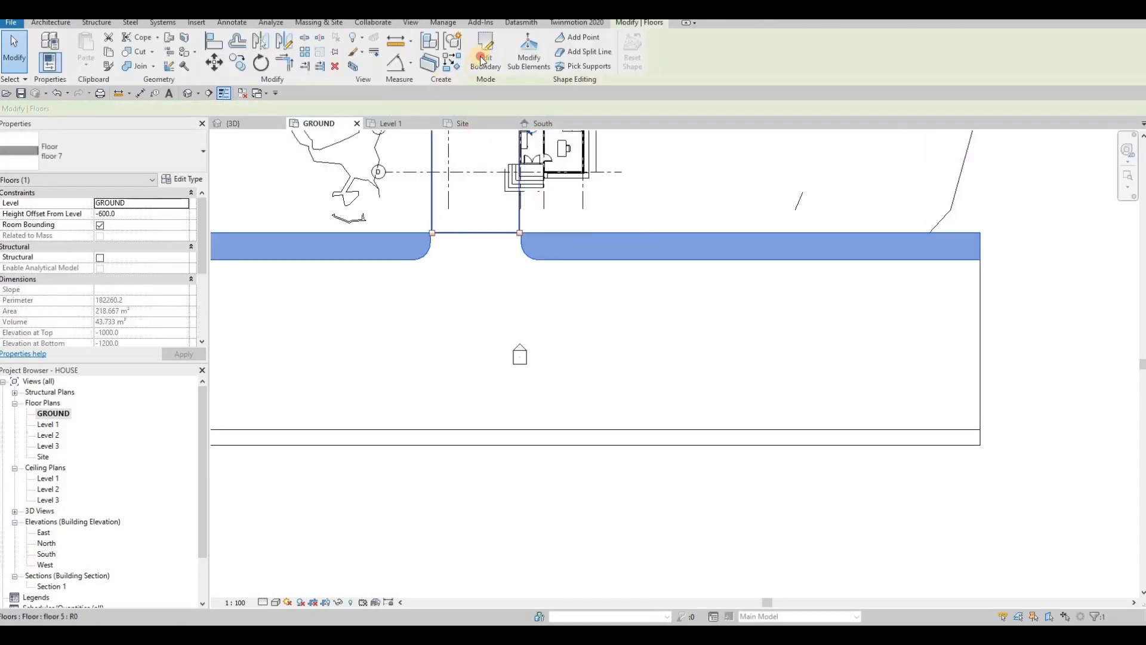
double_click(591, 258)
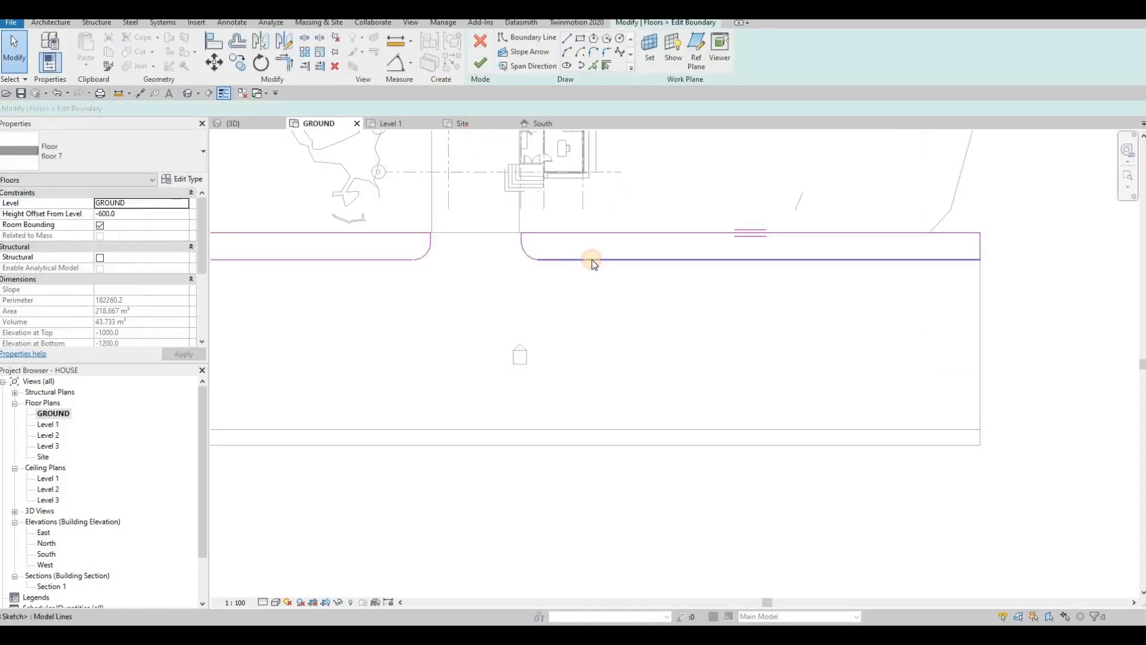
Step: Set the sidewalk's lower edge distance to 2000 with its temporary dimension
left_click(961, 260)
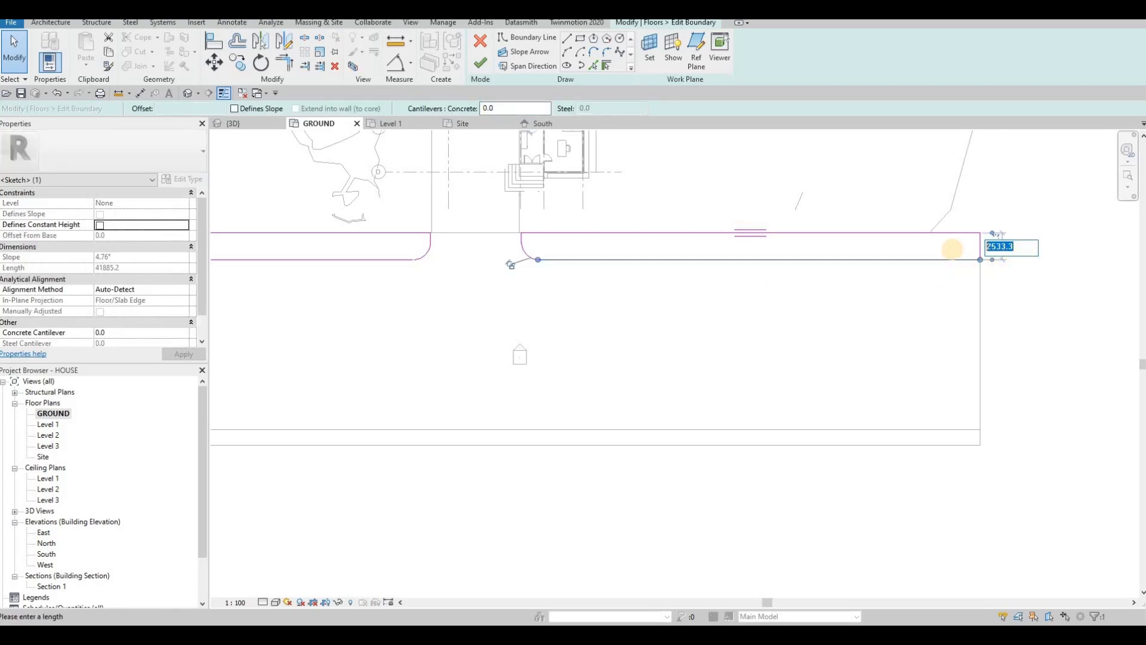
type("200")
key("Return")
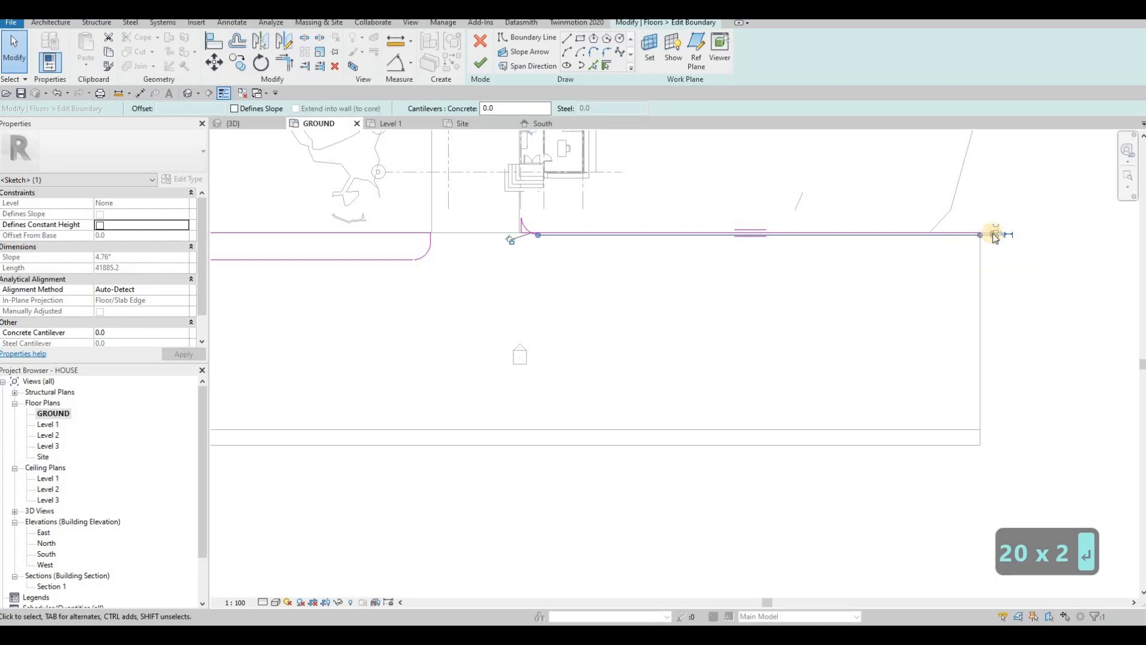
scroll(1000, 239, "up", 3)
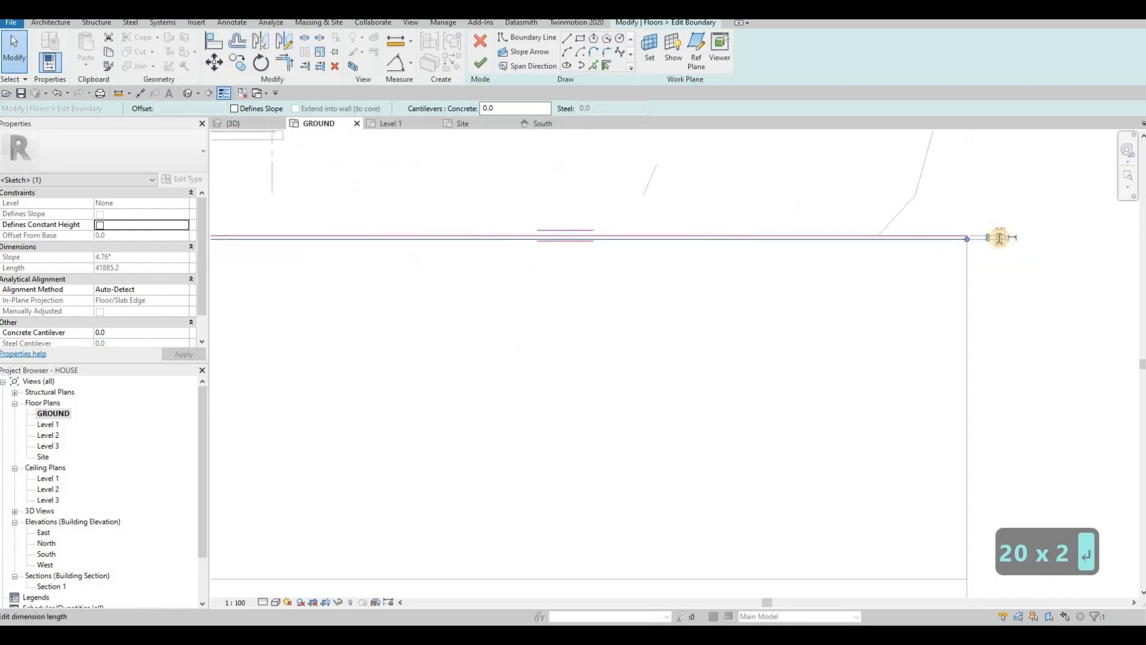
type("200")
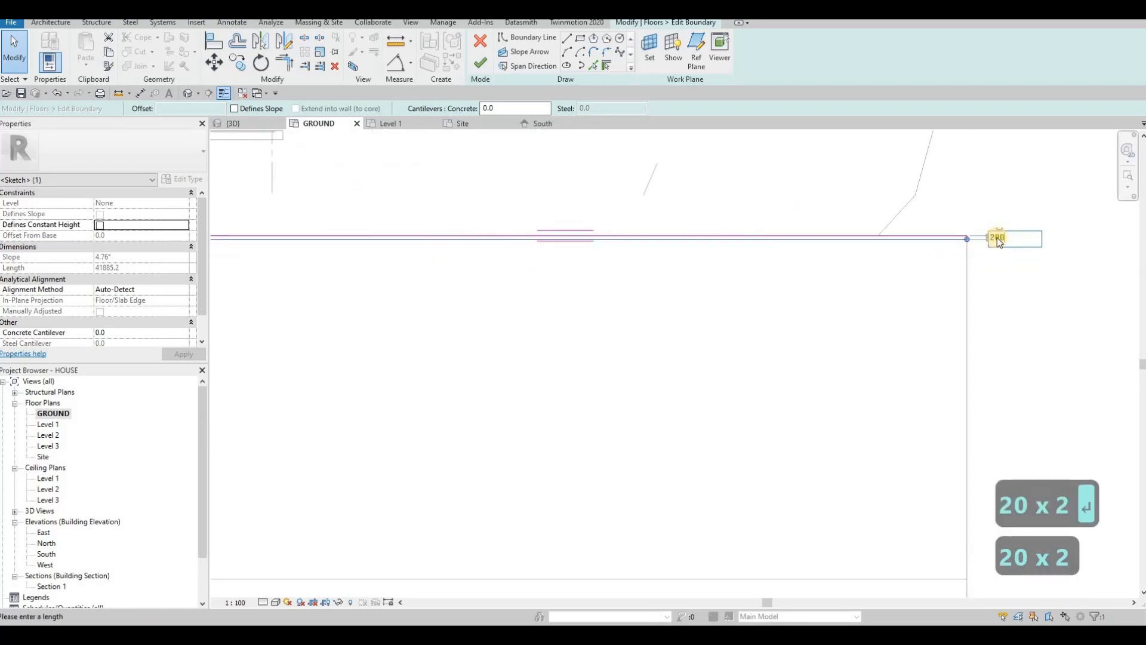
type("0")
key("Return")
key("Escape")
scroll(721, 266, "down", 2)
Step: Align the left half's edge with the right half's edge and finish the sidewalk edit
middle_click_drag(340, 272, 569, 266)
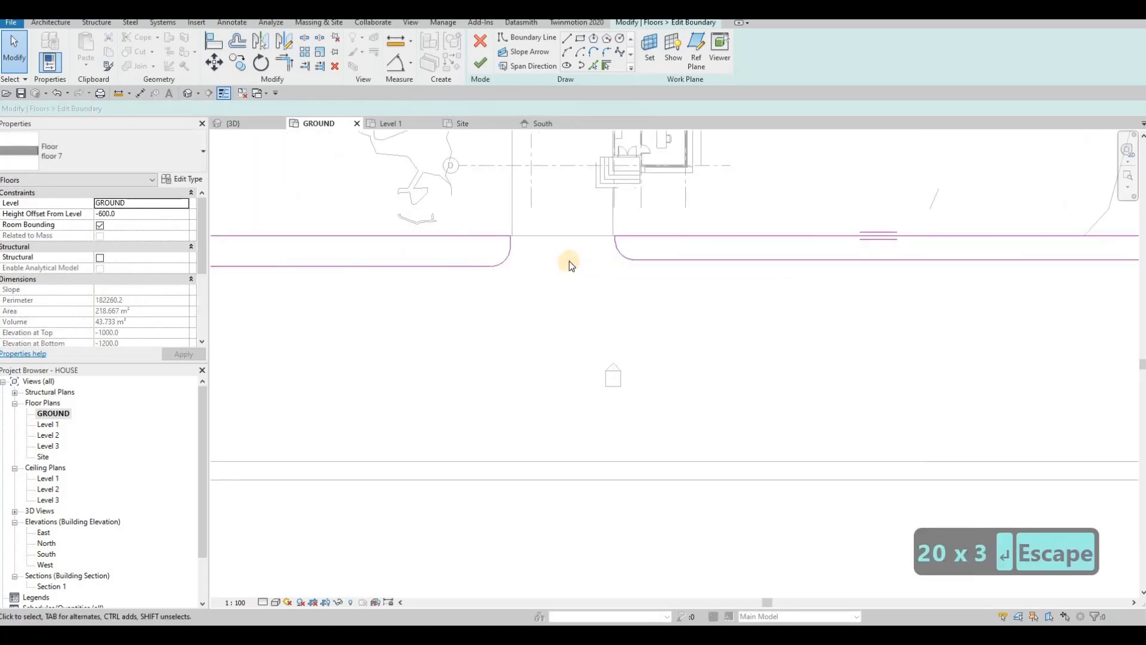
key("Escape")
key("Escape")
key("a")
key("l")
left_click(694, 259)
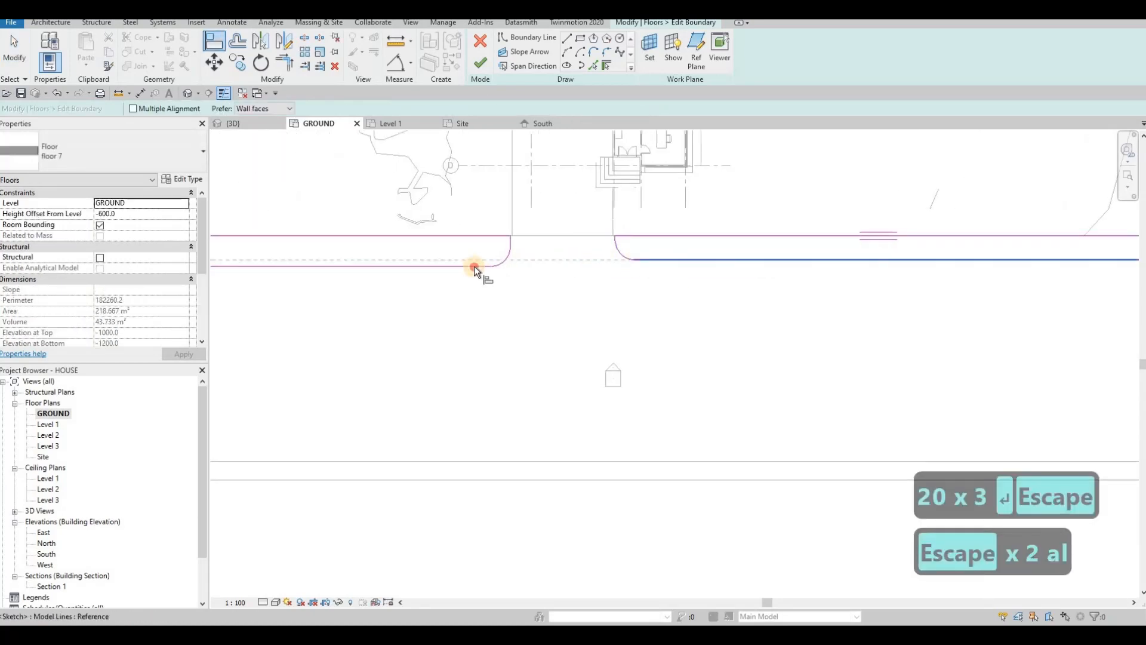
left_click(474, 267)
scroll(609, 327, "down", 2)
key("Escape")
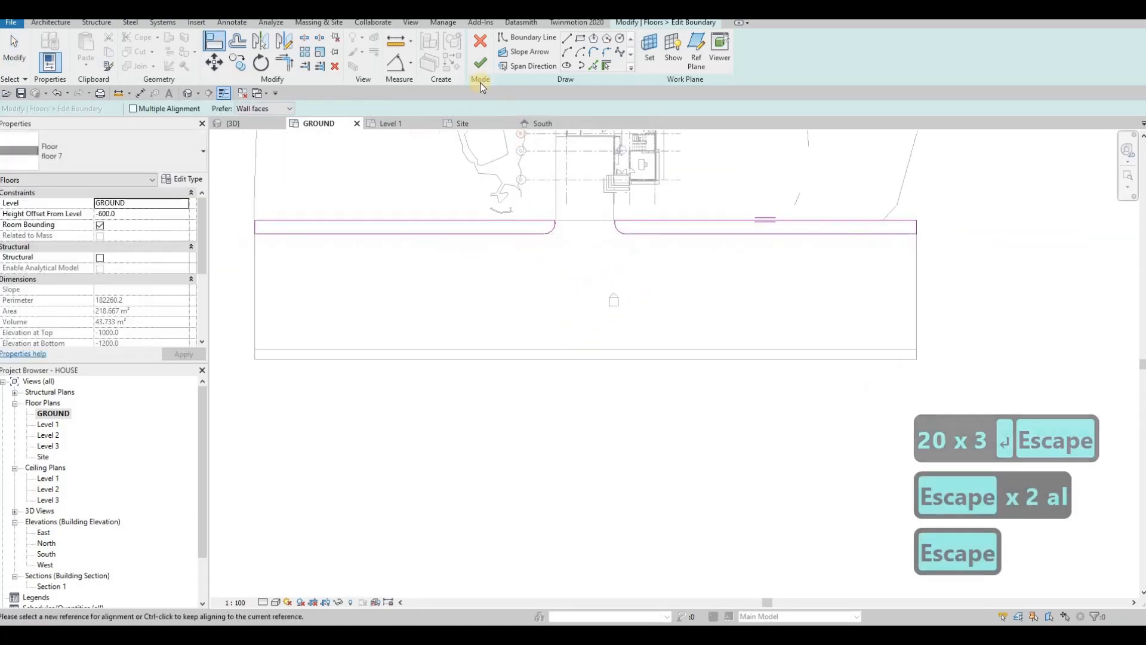
left_click(480, 62)
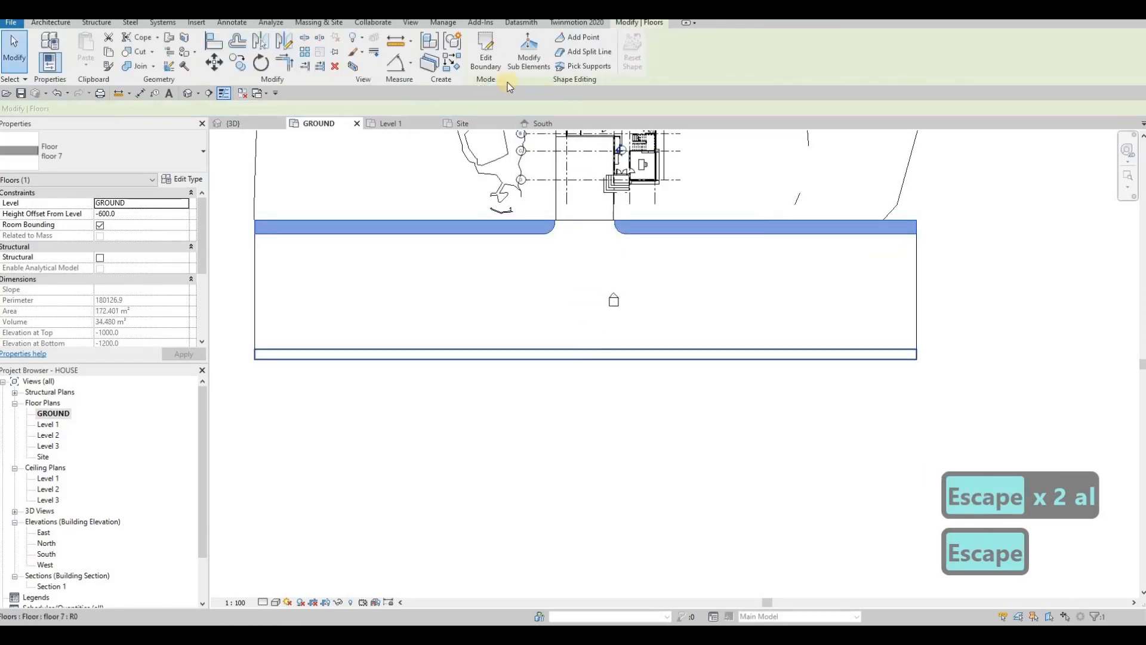
left_click(606, 349)
Step: Change the front strip's edge dimension to 2000 and finish its outline edit
double_click(727, 353)
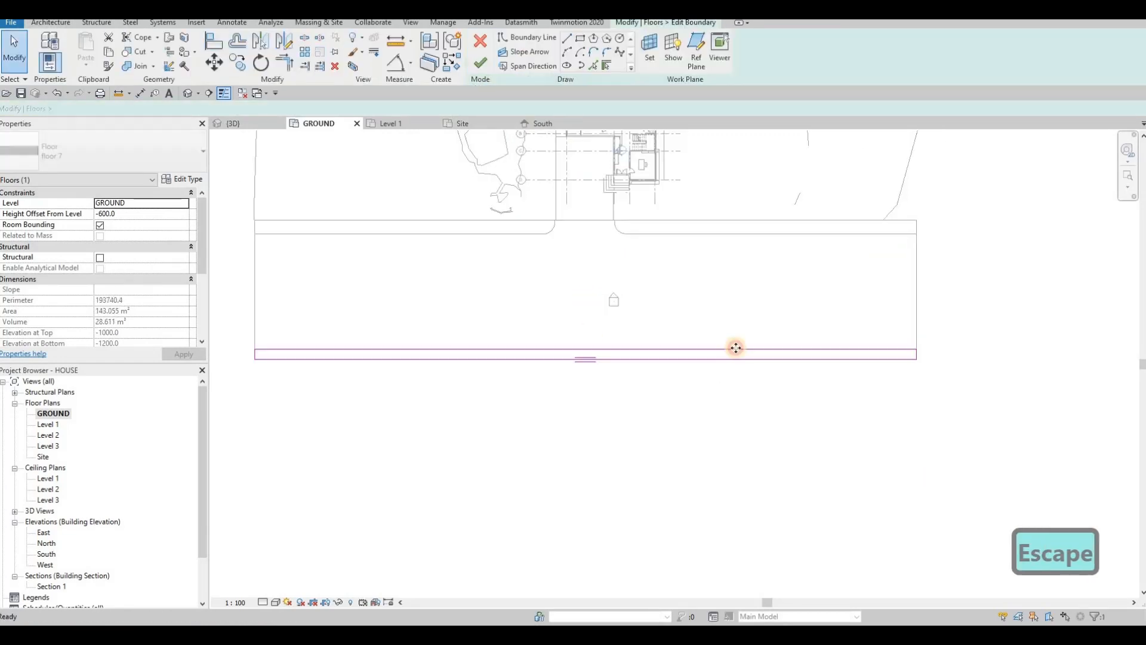
left_click(935, 355)
scroll(937, 356, "up", 3)
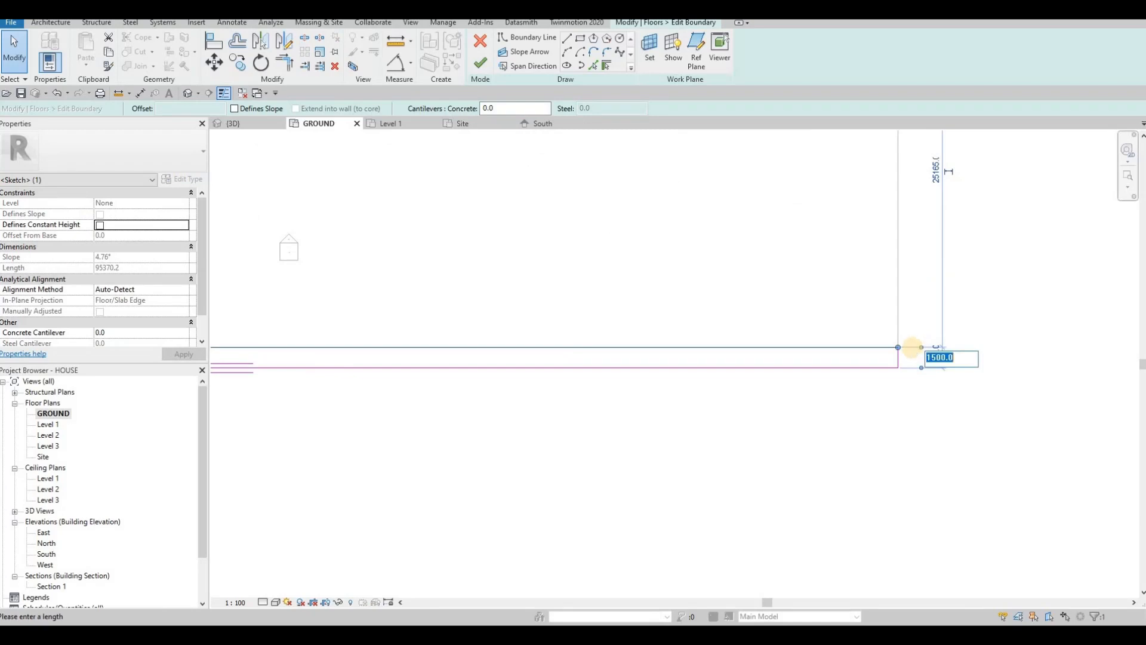
type("200")
key("Return")
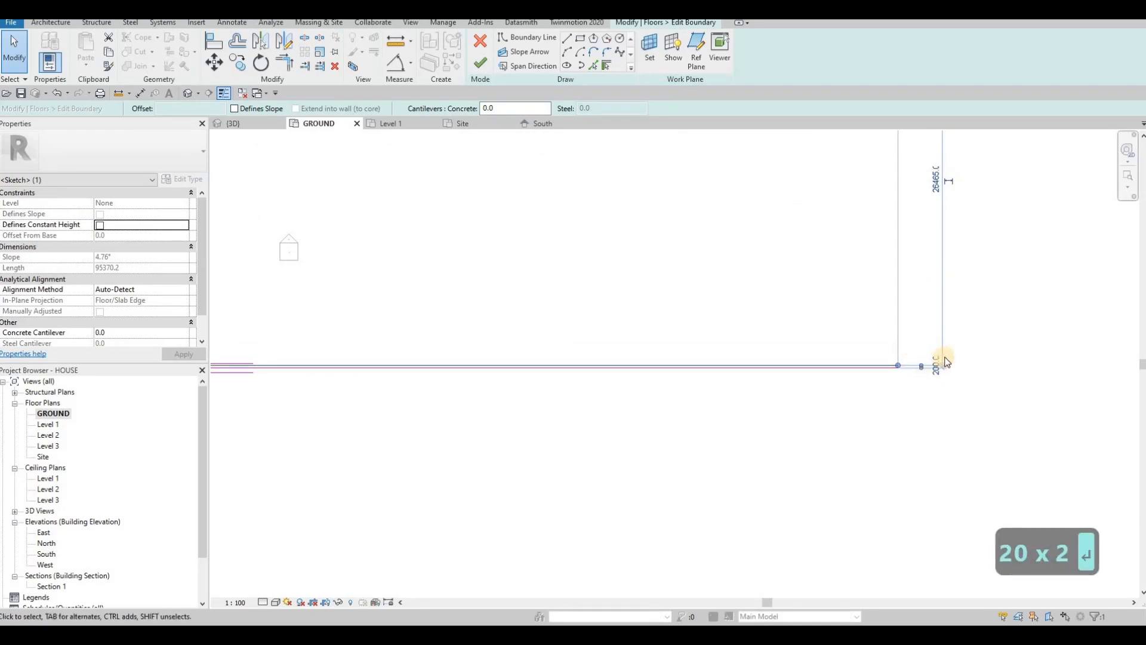
left_click(946, 357)
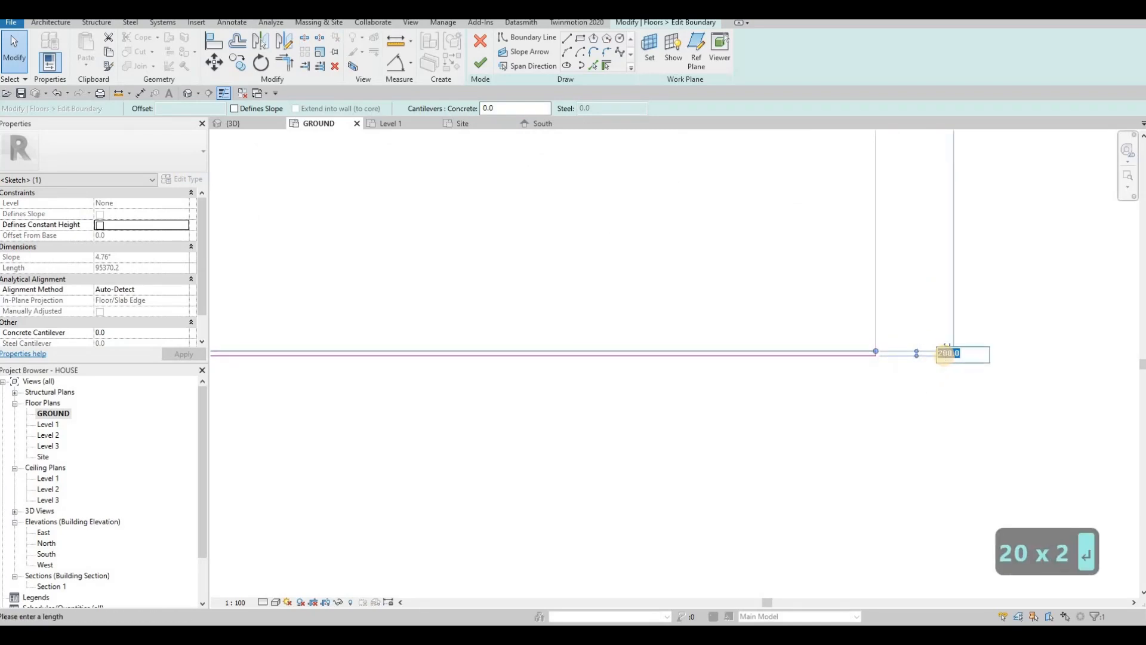
type("2000")
key("Return")
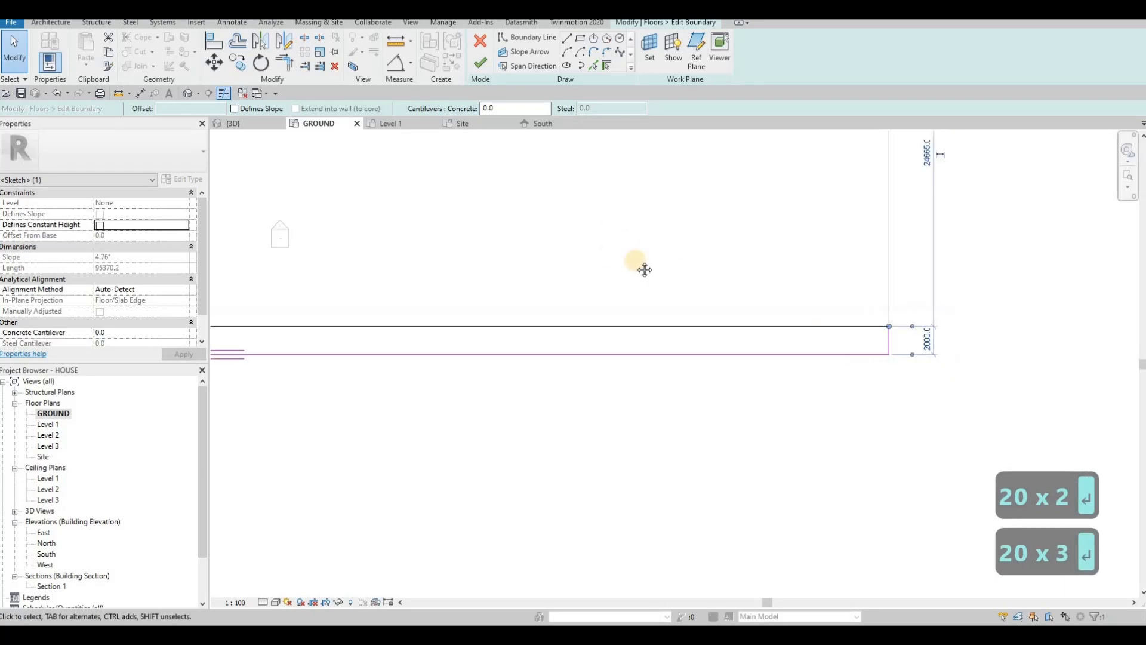
scroll(639, 267, "down", 3)
key("Escape")
left_click(480, 70)
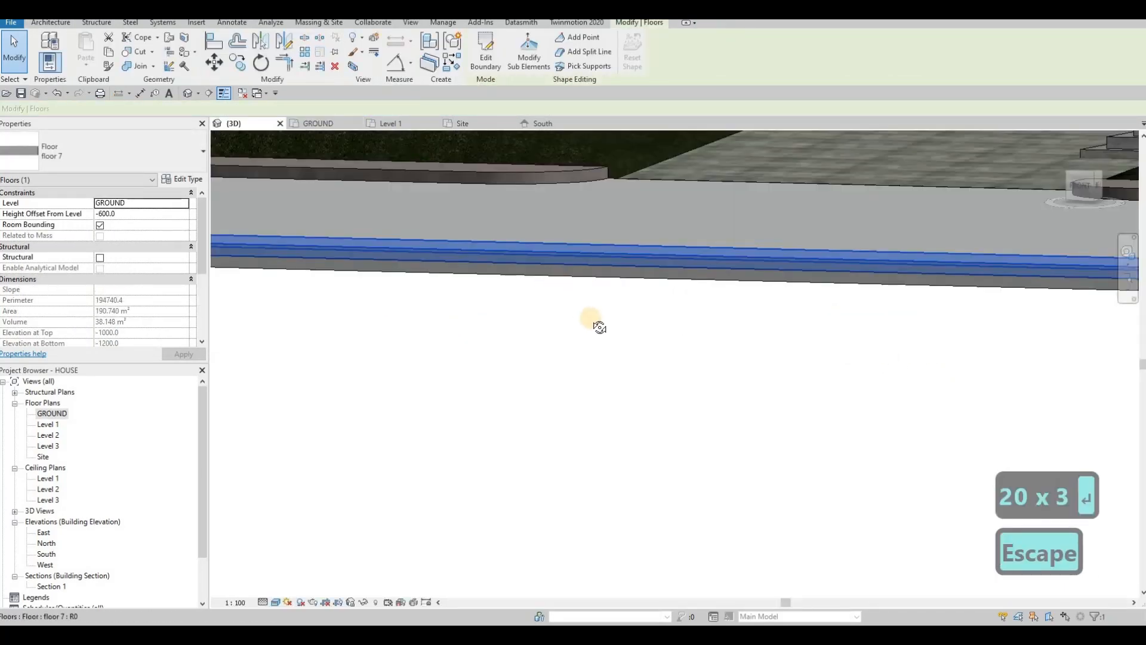
Step: Orbit and zoom the 3D view to the entrance steps and bring up the Component options
key("Escape")
middle_click_drag(598, 327, 630, 307, "shift")
scroll(631, 306, "up", 3)
scroll(627, 307, "up", 4)
middle_click_drag(473, 189, 585, 220)
scroll(586, 219, "down", 1)
key("Escape")
key("Escape")
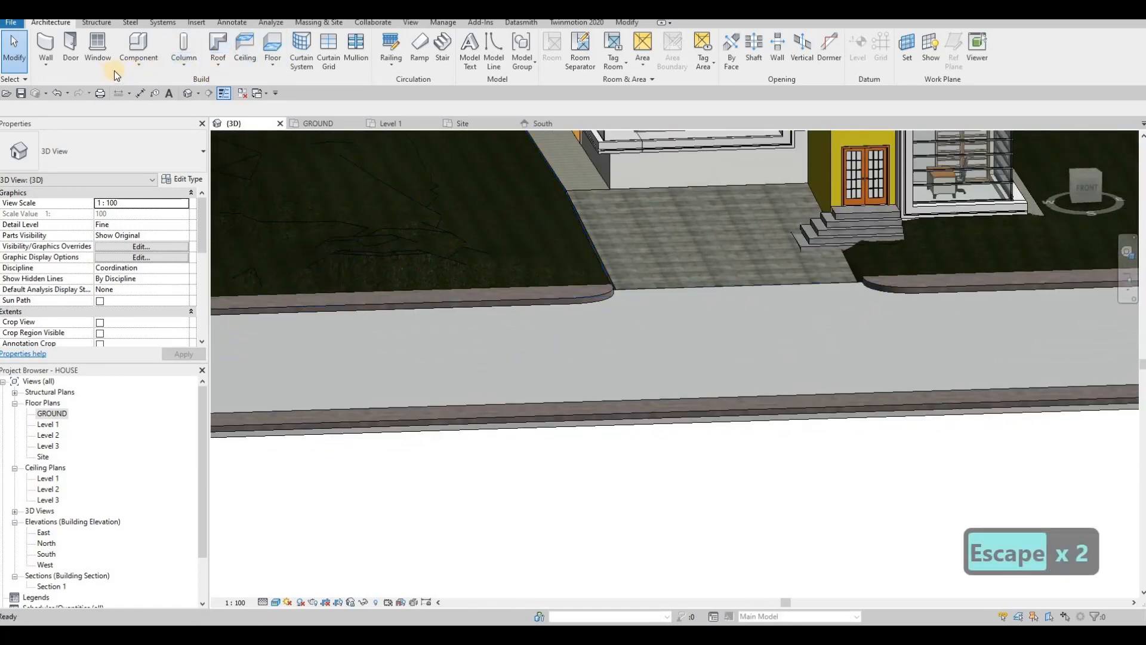
left_click(132, 71)
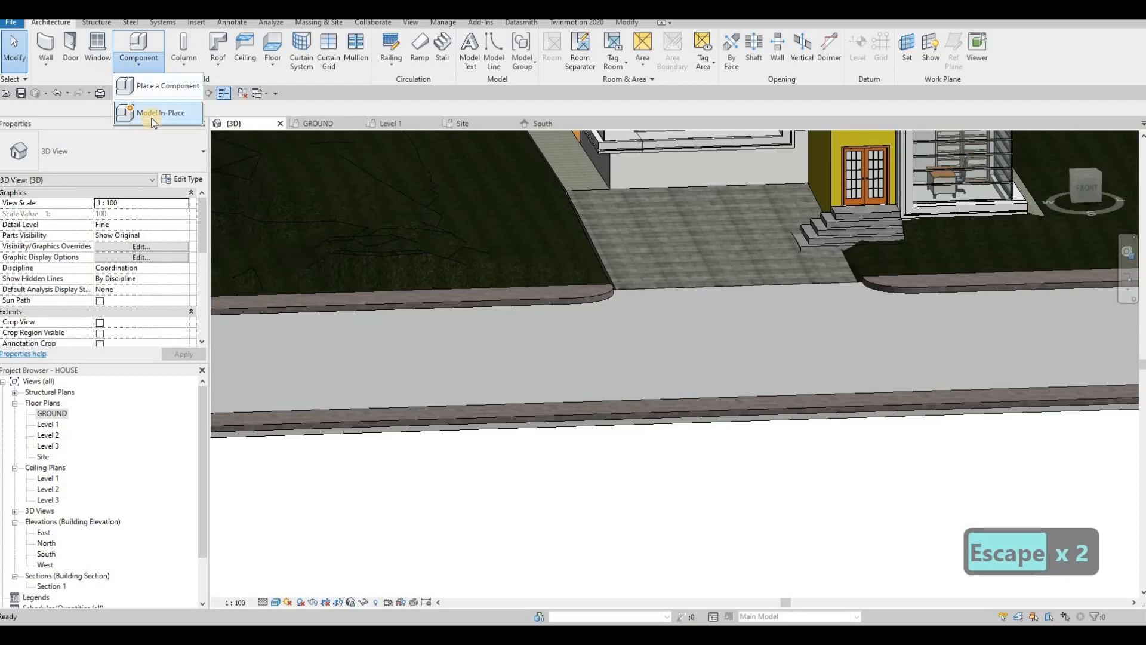
Step: Create a new in-place component in the Generic Models category
left_click(154, 122)
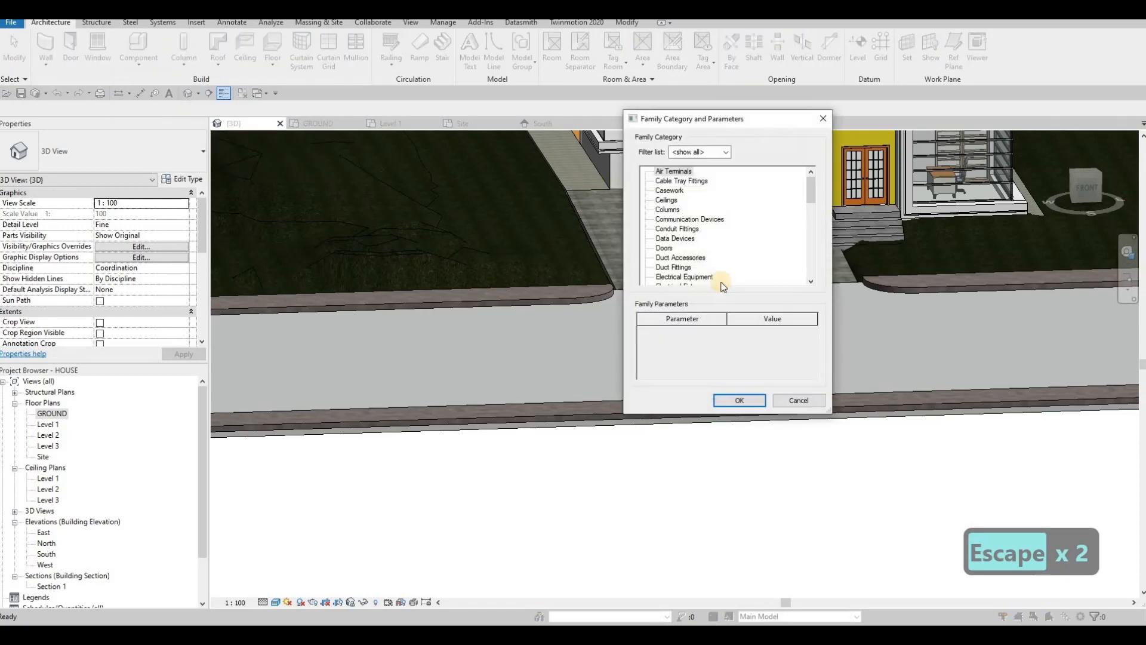
scroll(692, 270, "down", 3)
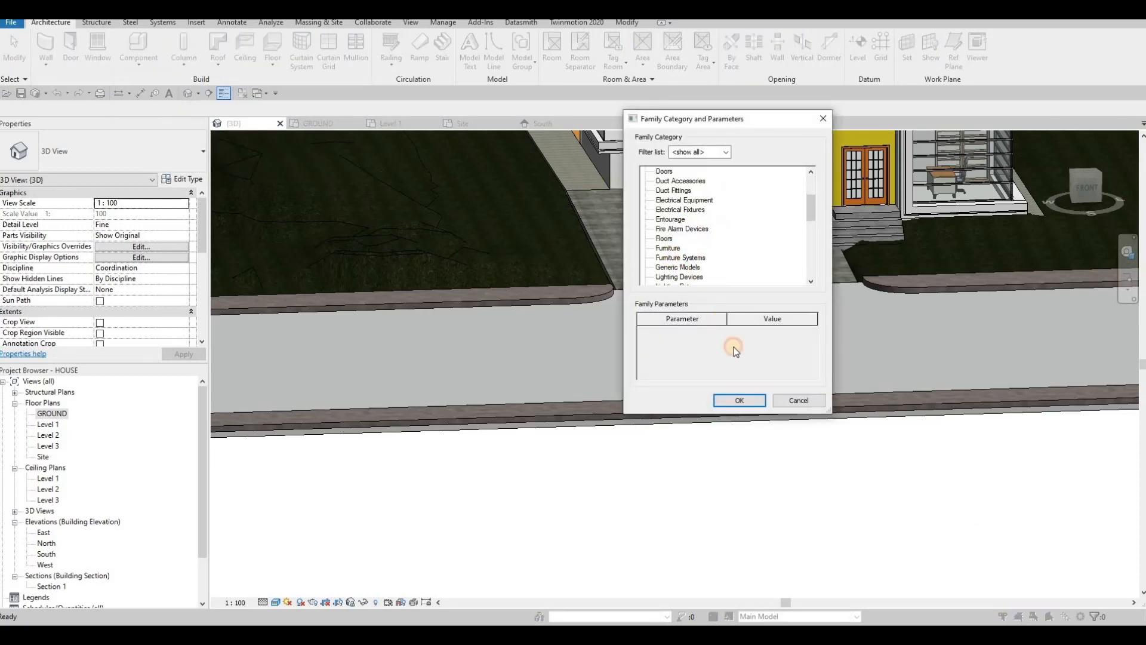
left_click(736, 398)
left_click(578, 340)
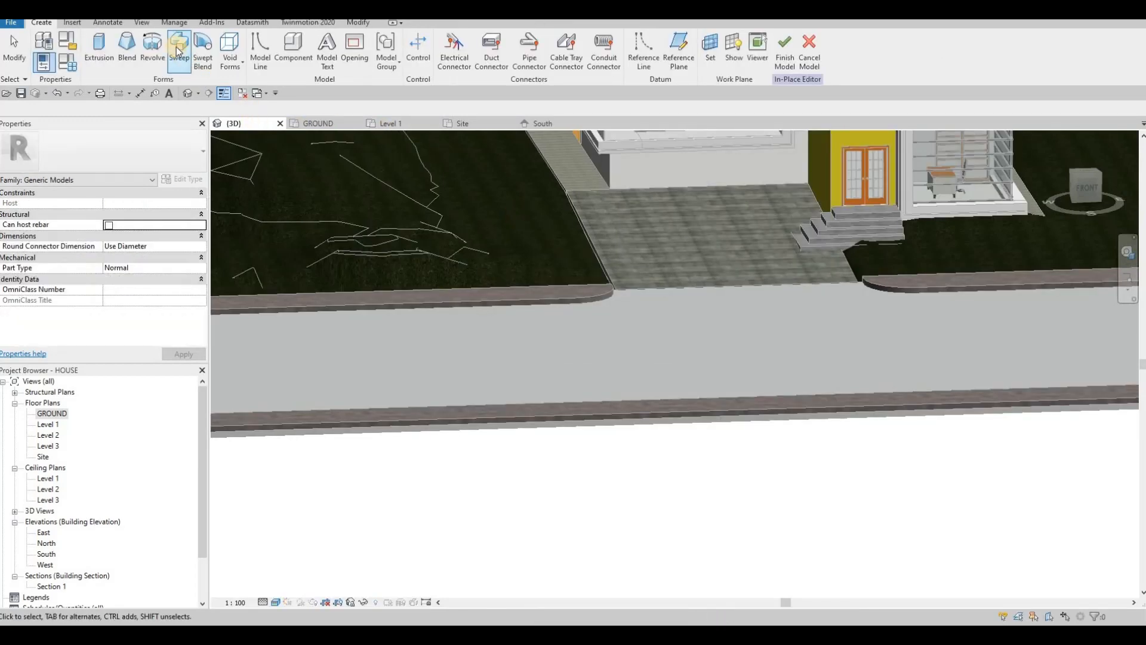
Step: Start a sweep and pick the kerb slab's top front edge as its path
left_click(178, 51)
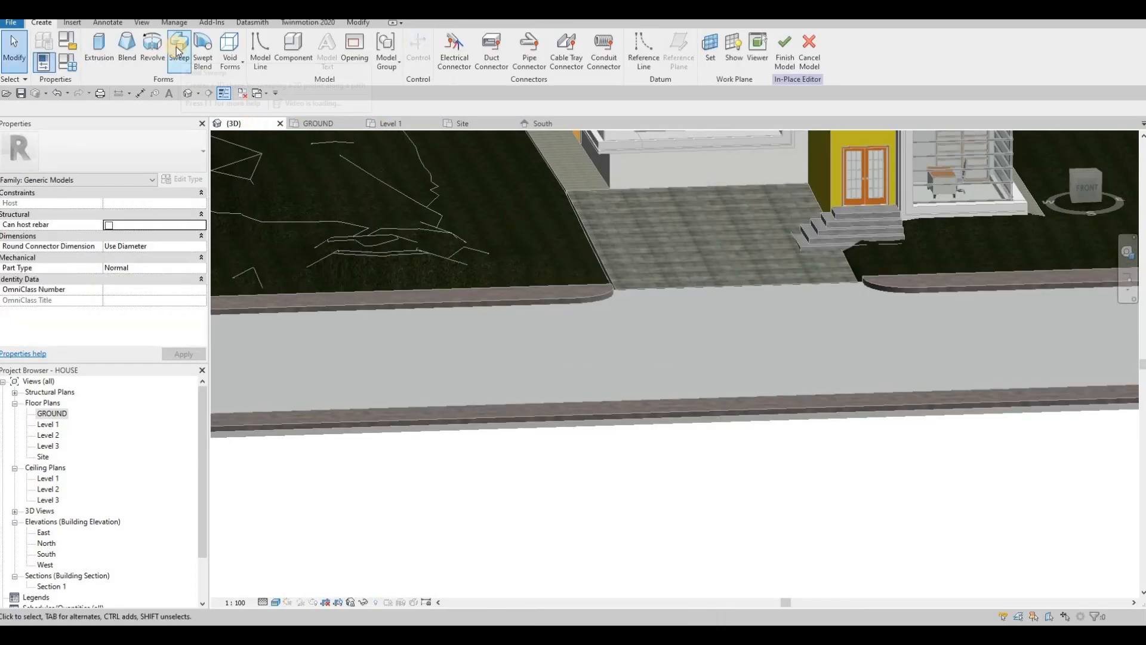
left_click(449, 303)
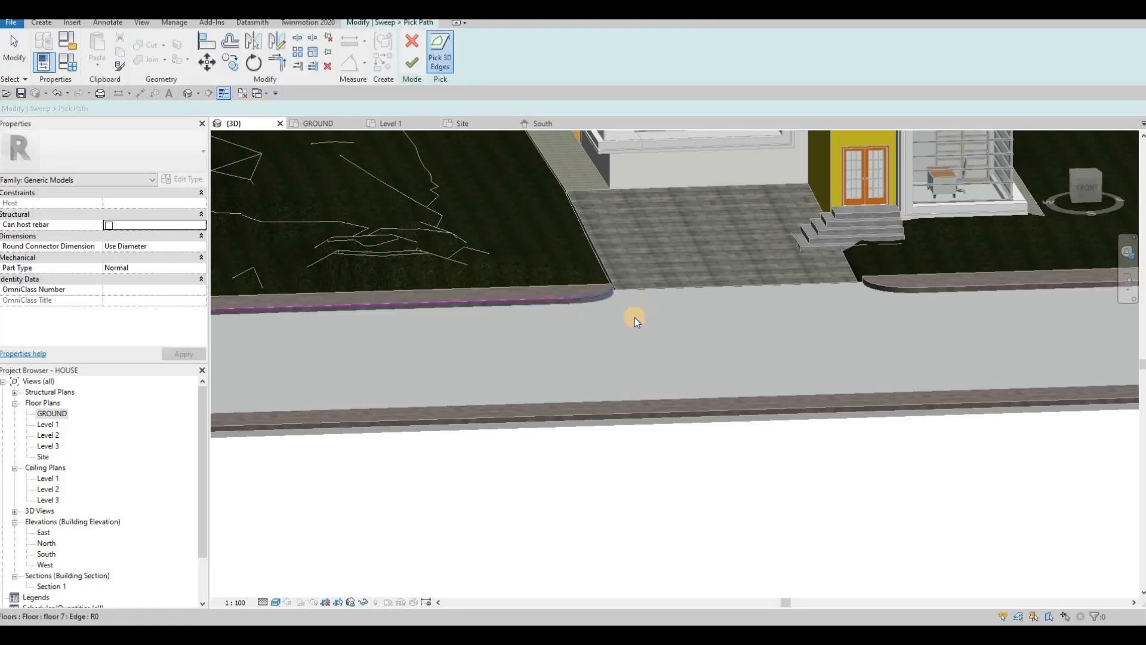
middle_click_drag(412, 351, 483, 328, "shift")
scroll(478, 332, "up", 5)
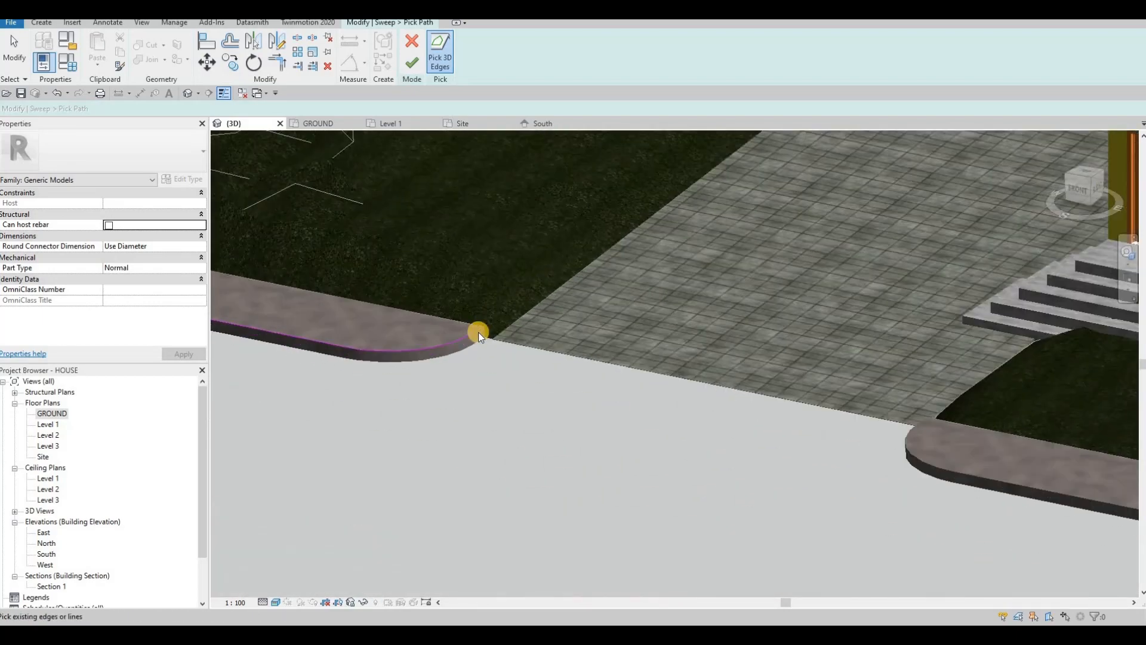
scroll(734, 325, "down", 3)
middle_click_drag(1027, 379, 472, 98)
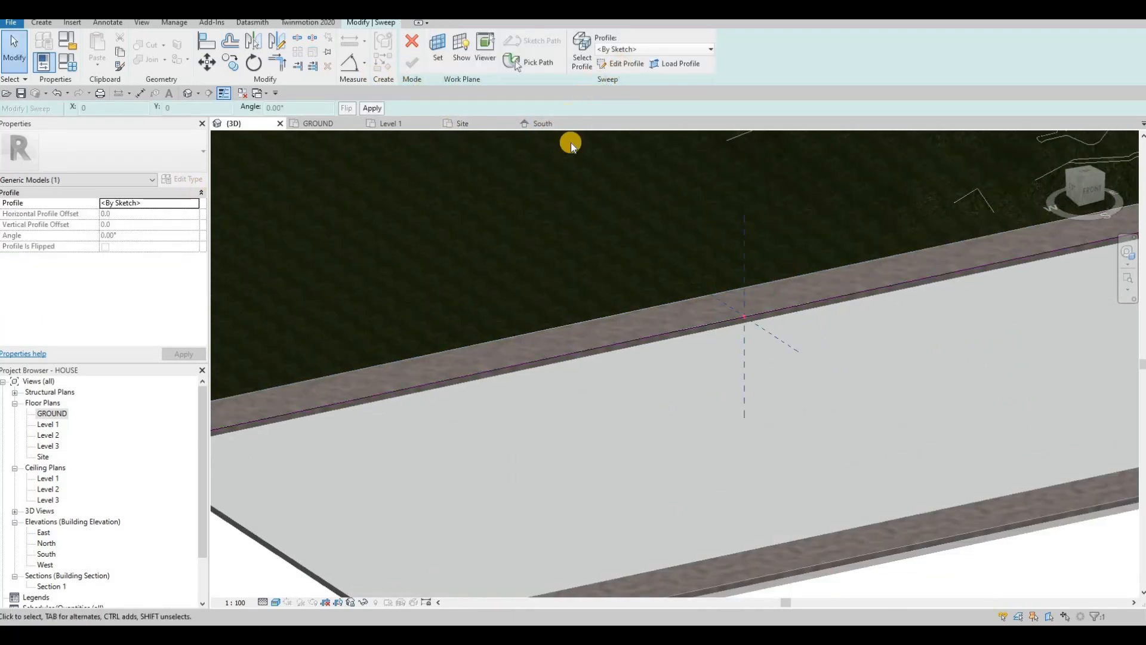
left_click(624, 64)
Step: Draw the sweep's profile rectangle with its first corner at the origin
mouse_move(442, 287)
middle_mouse_down("shift")
mouse_move(717, 243)
mouse_move(316, 215)
middle_mouse_up("shift")
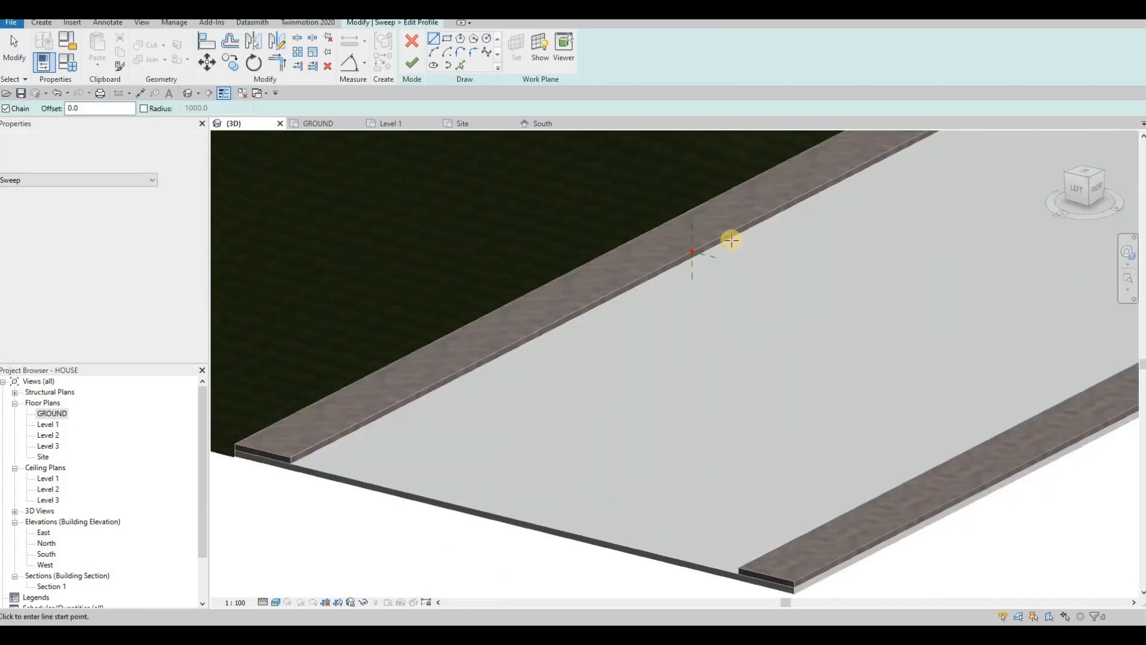
scroll(716, 239, "up", 4)
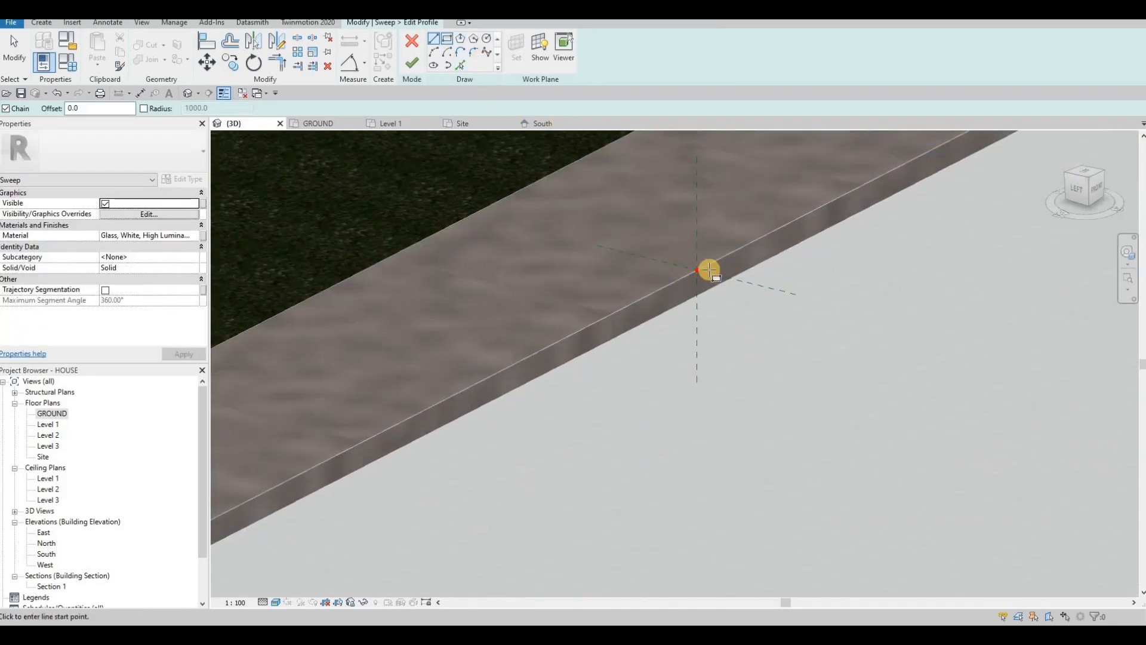
scroll(696, 261, "up", 2)
left_click(705, 281)
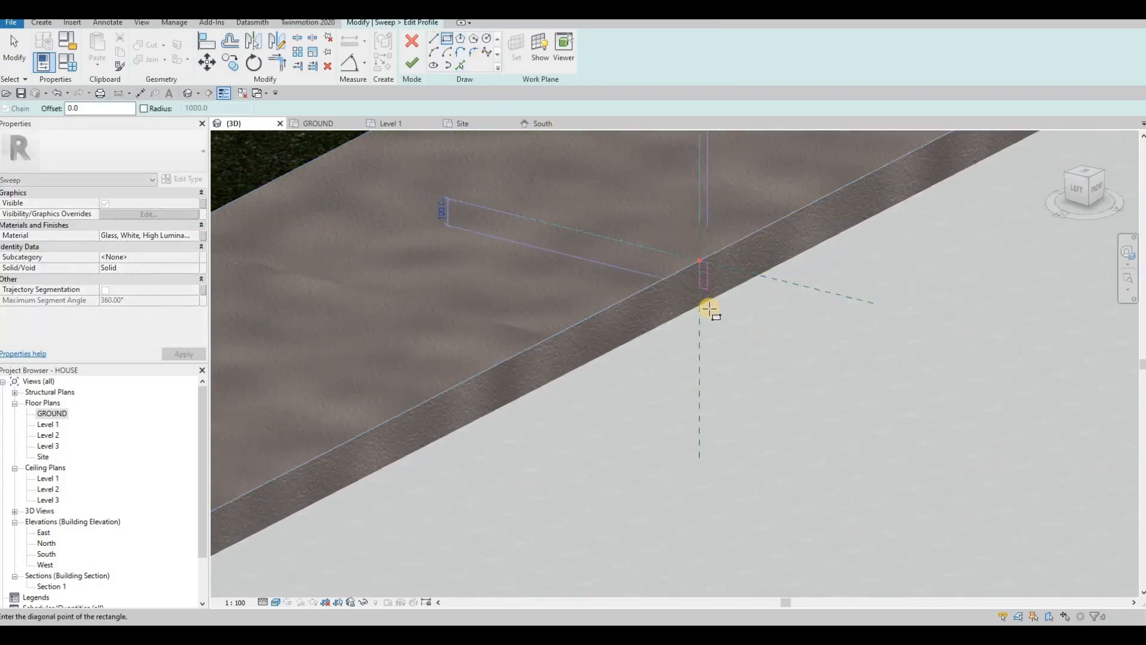
scroll(725, 287, "up", 2)
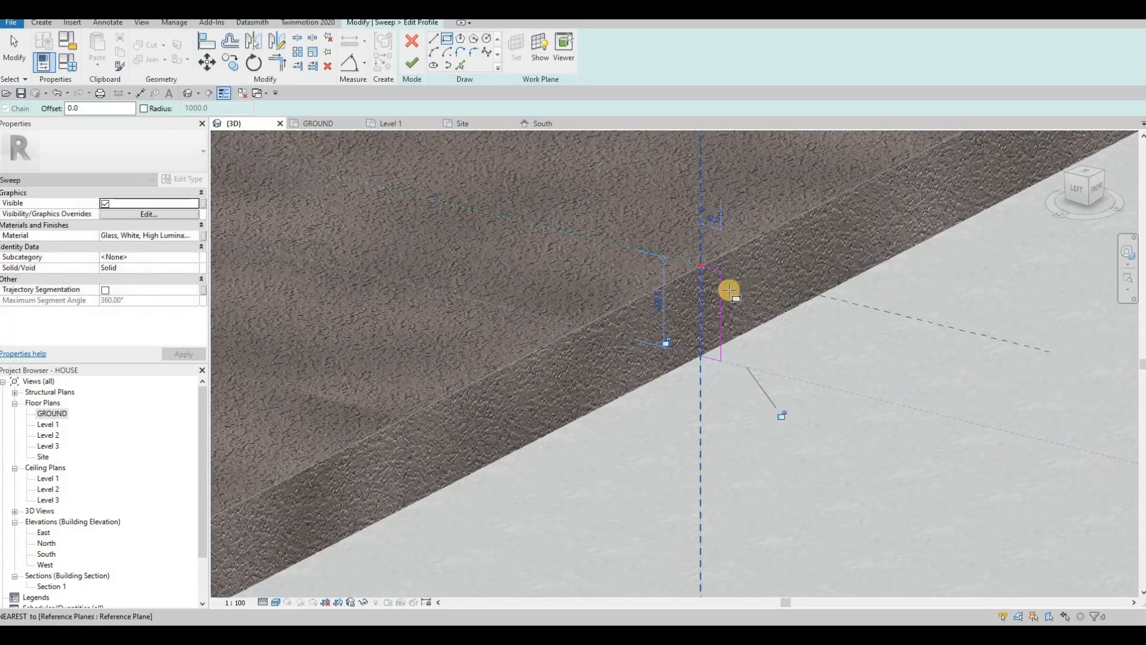
scroll(729, 290, "up", 2)
left_click(728, 290)
key("Escape")
key("Escape")
Step: Size the profile rectangle to 50 by 210 and finish the profile sketch
left_click(708, 278)
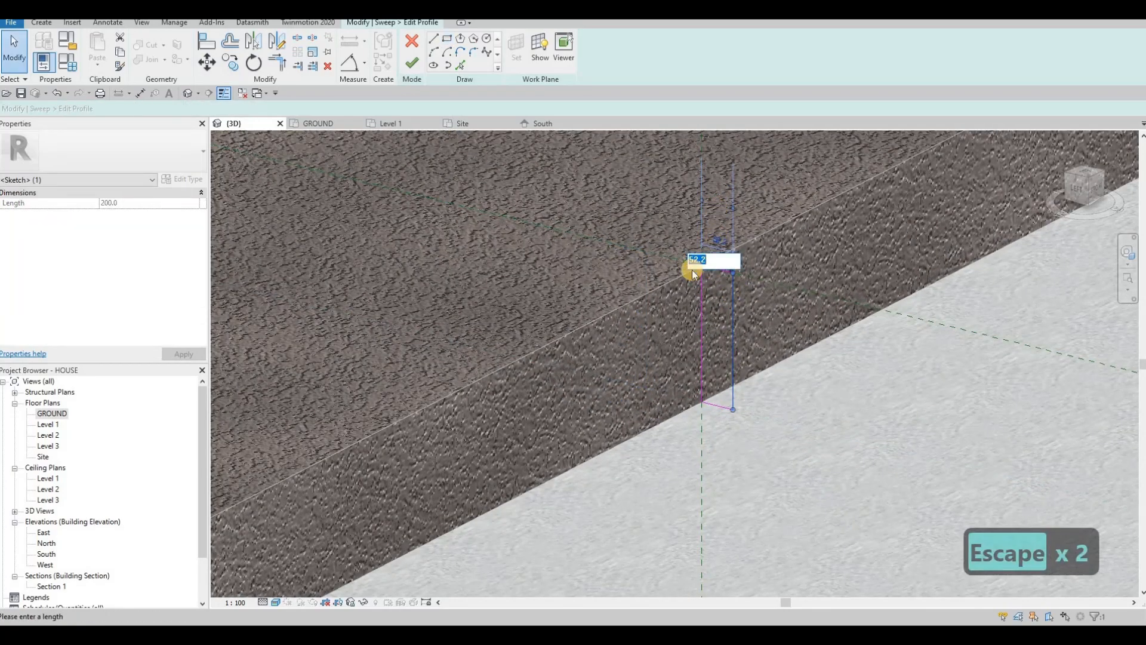
type("50")
key("Return")
key("Escape")
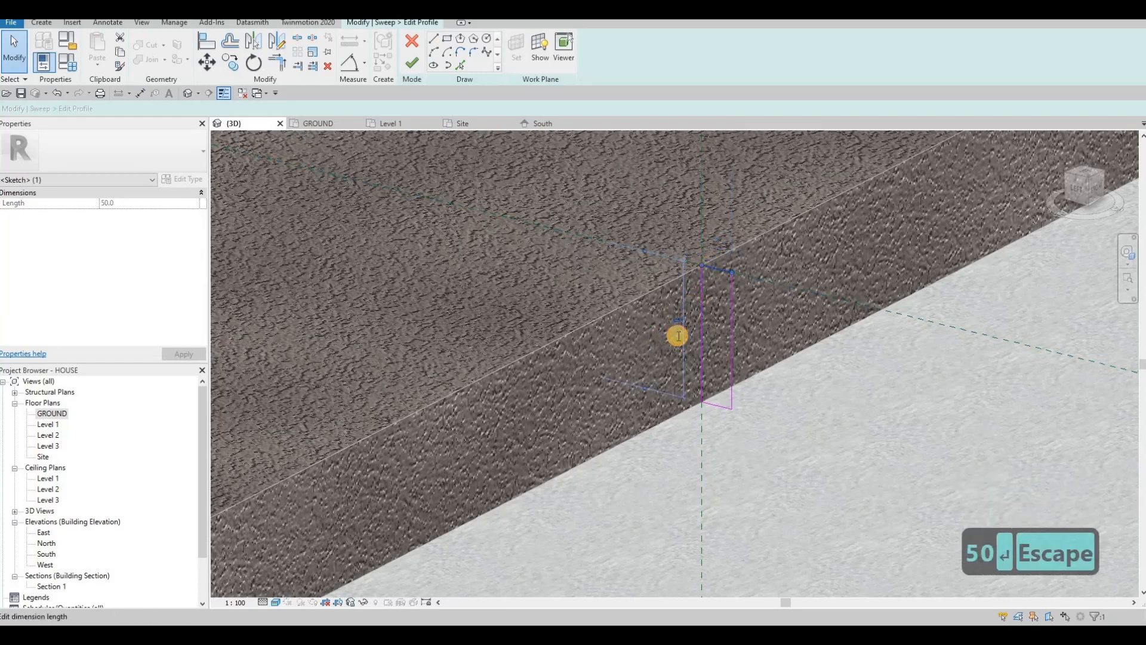
type("210")
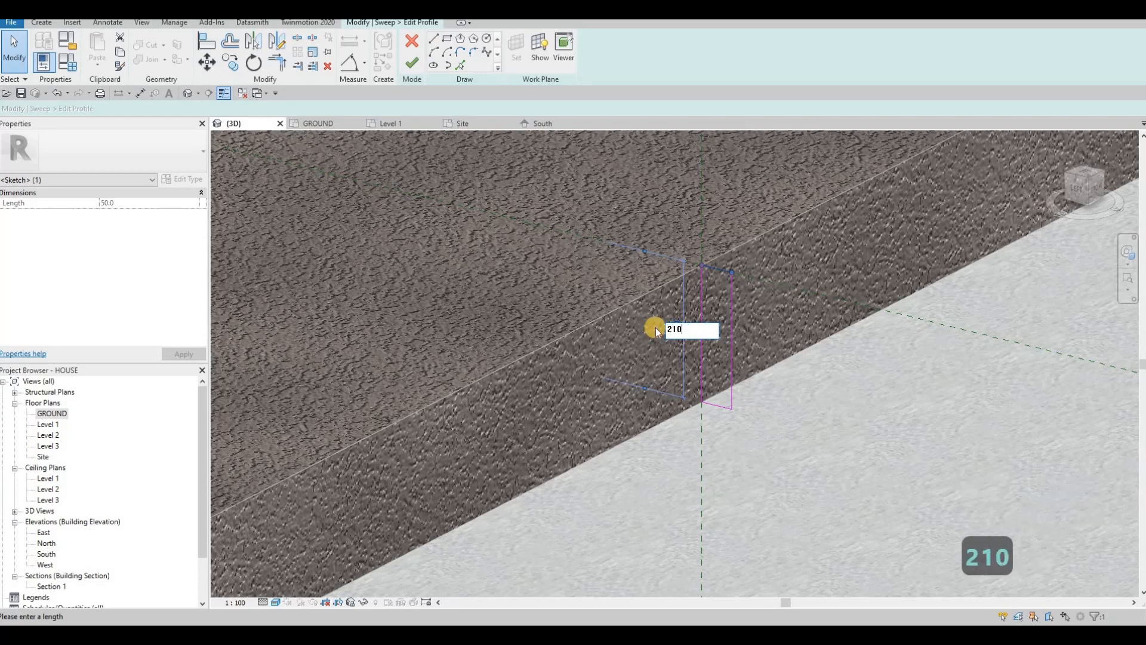
key("Return")
key("Escape")
left_click(729, 306)
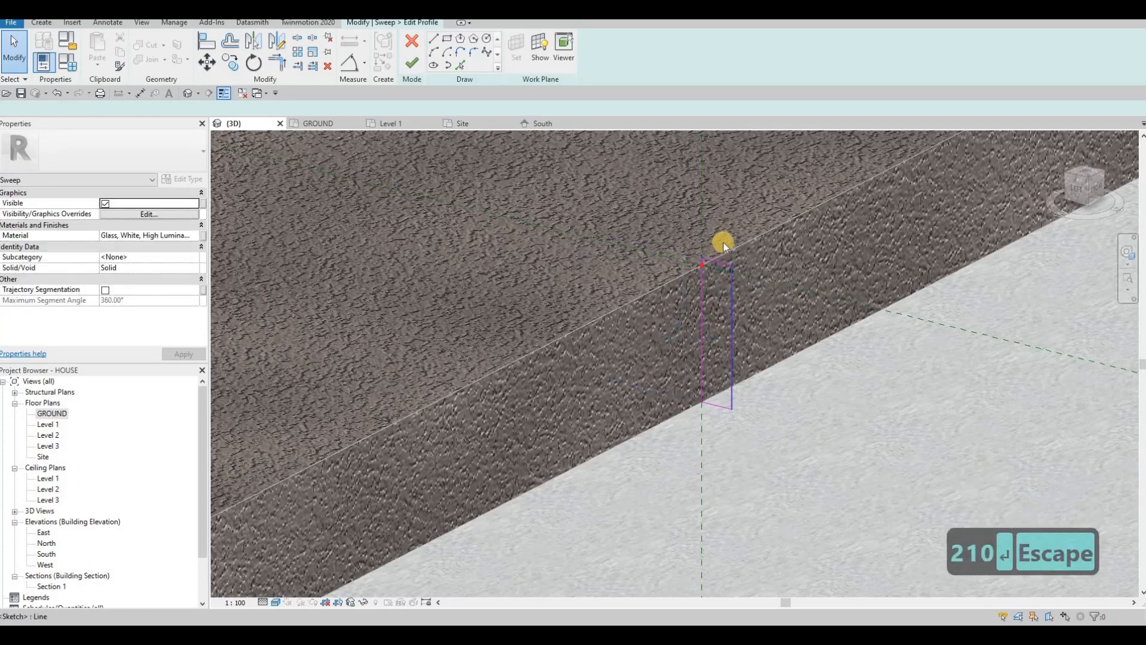
key("Escape")
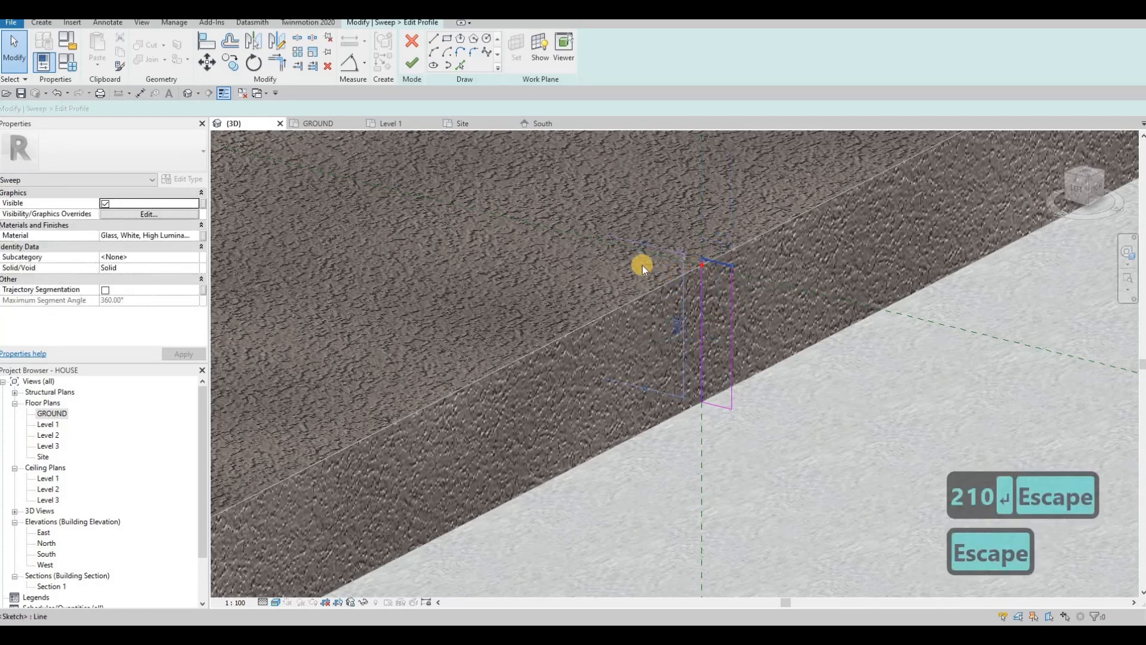
scroll(640, 268, "down", 4)
scroll(634, 270, "down", 3)
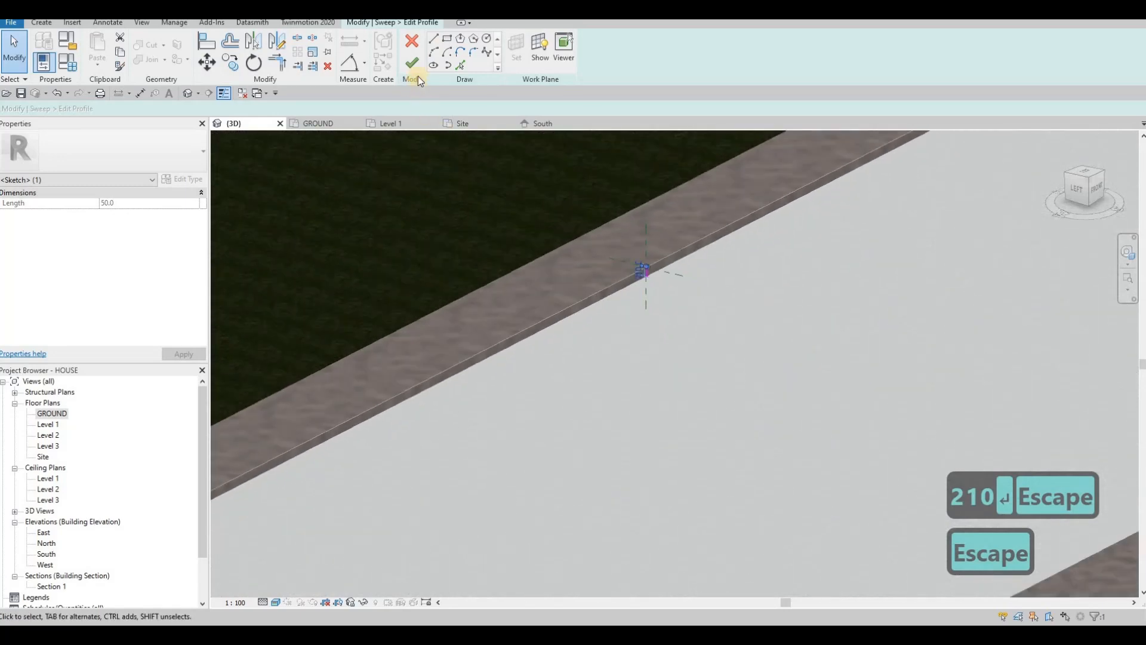
key("Escape")
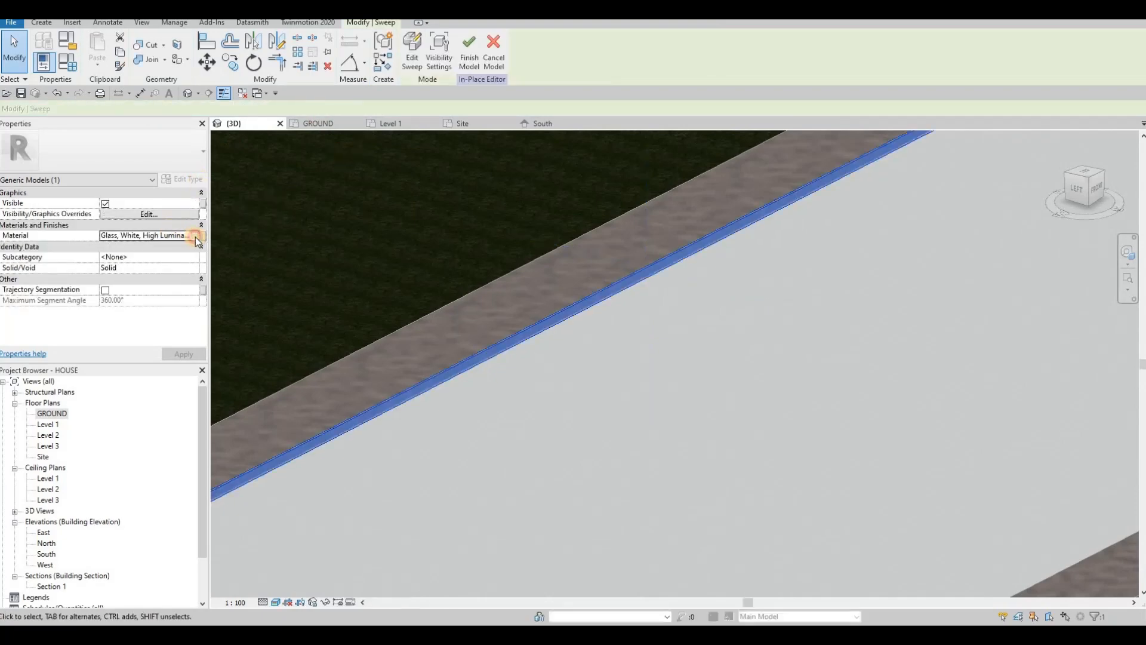
Step: Open the sweep's Material Browser and browse AEC Materials > Concrete for Concrete, C55/67
left_click(195, 238)
left_click(193, 237)
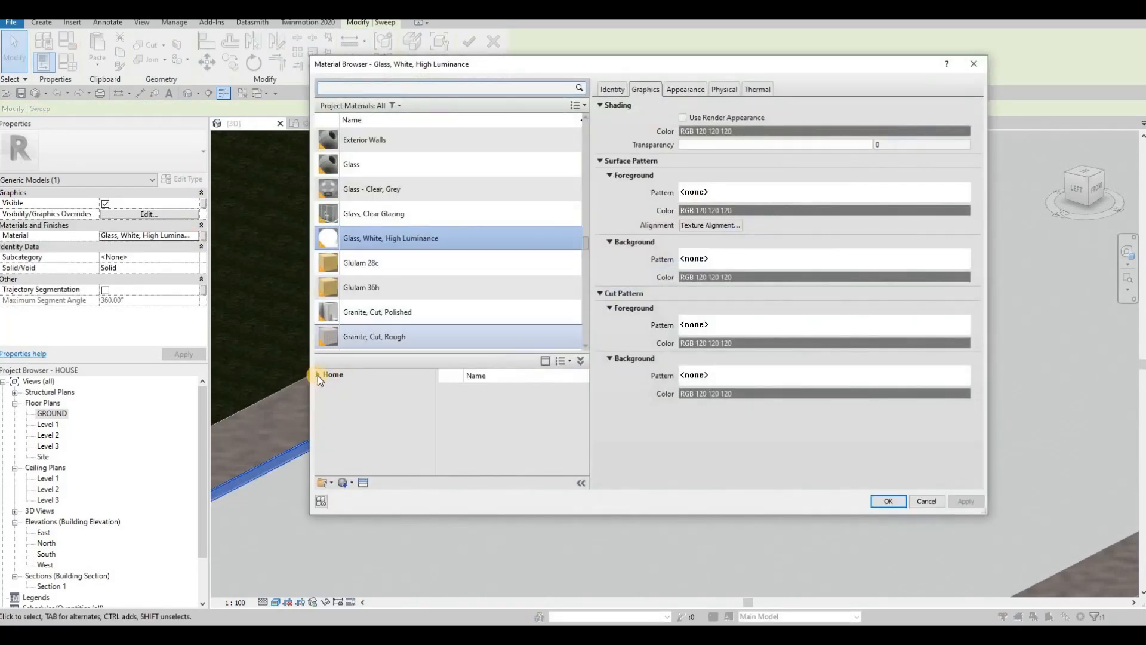
left_click(320, 374)
left_click(330, 398)
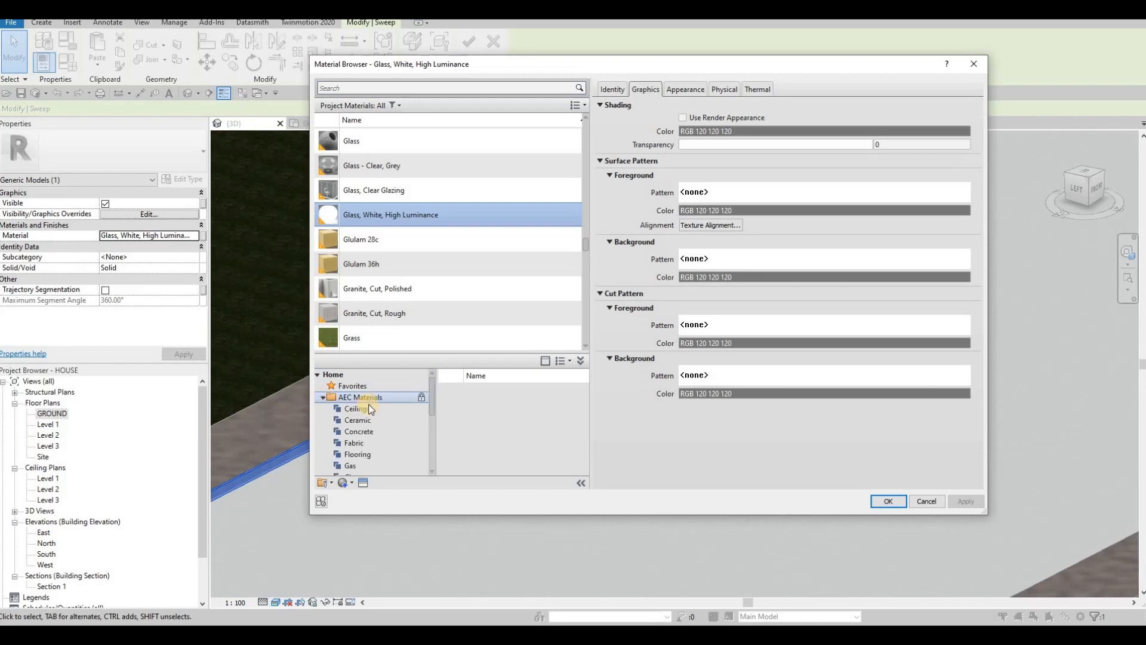
scroll(372, 419, "down", 4)
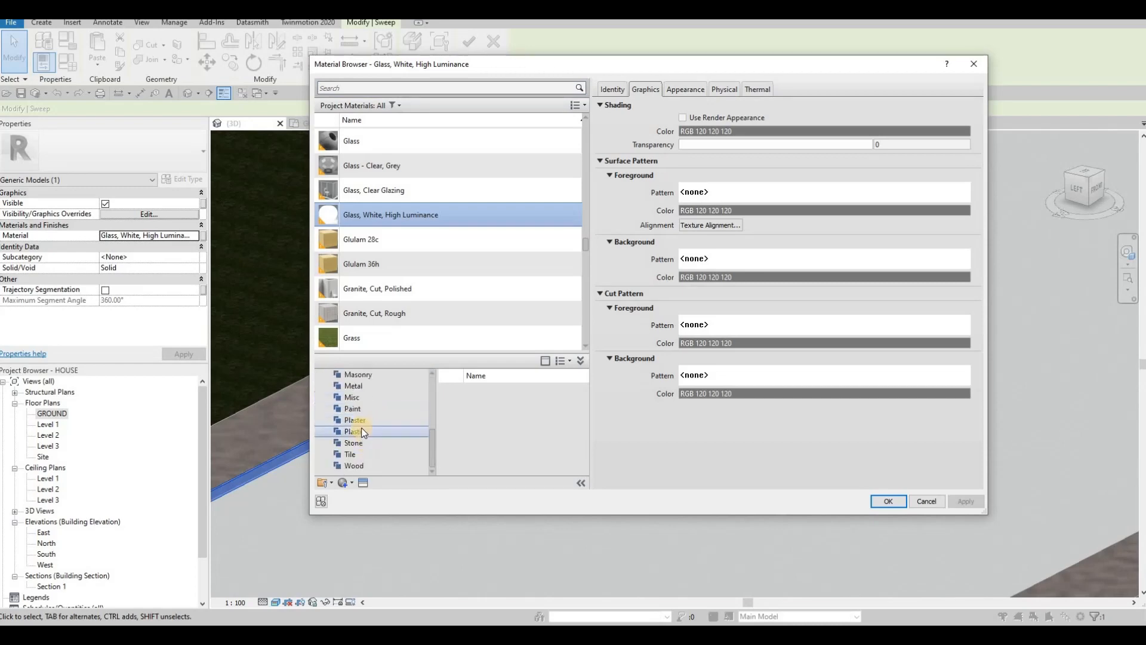
scroll(368, 421, "up", 1)
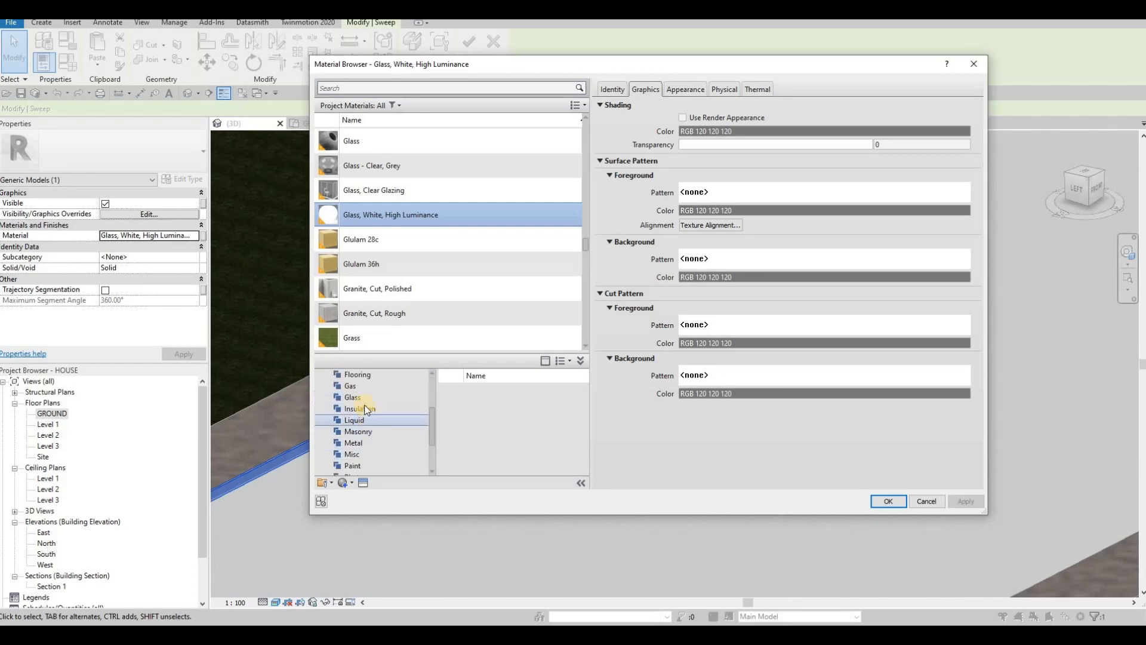
scroll(367, 410, "up", 2)
left_click(359, 408)
scroll(557, 430, "down", 3)
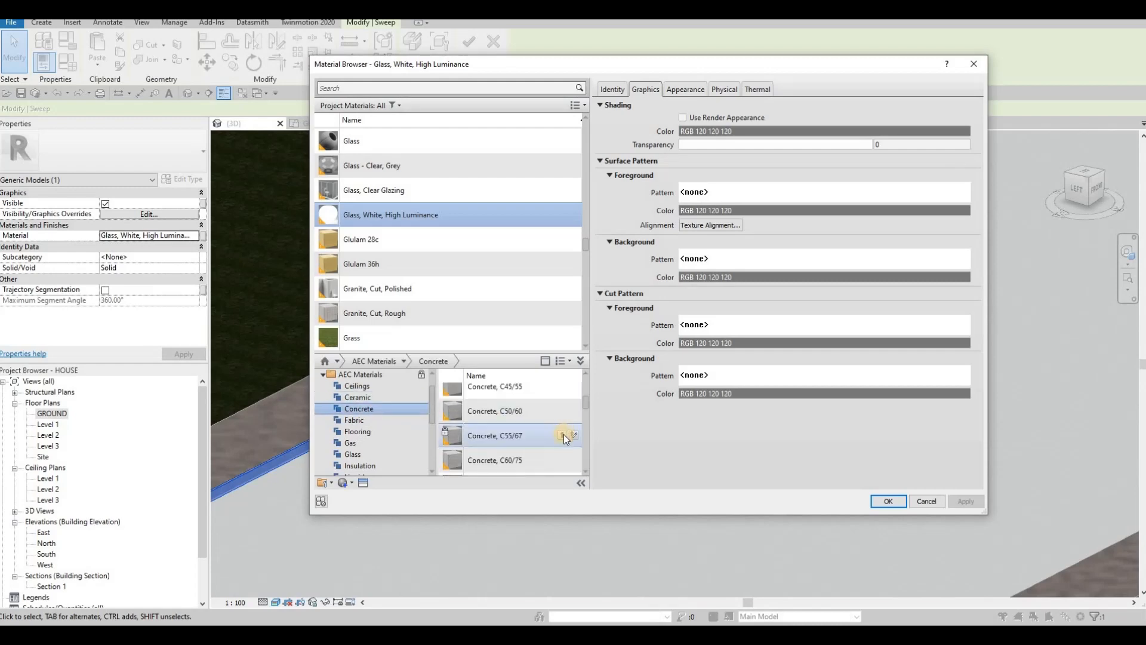
Step: Apply Concrete, C55/67 to the kerb sweep and bring the curved kerb end into view
left_click(888, 501)
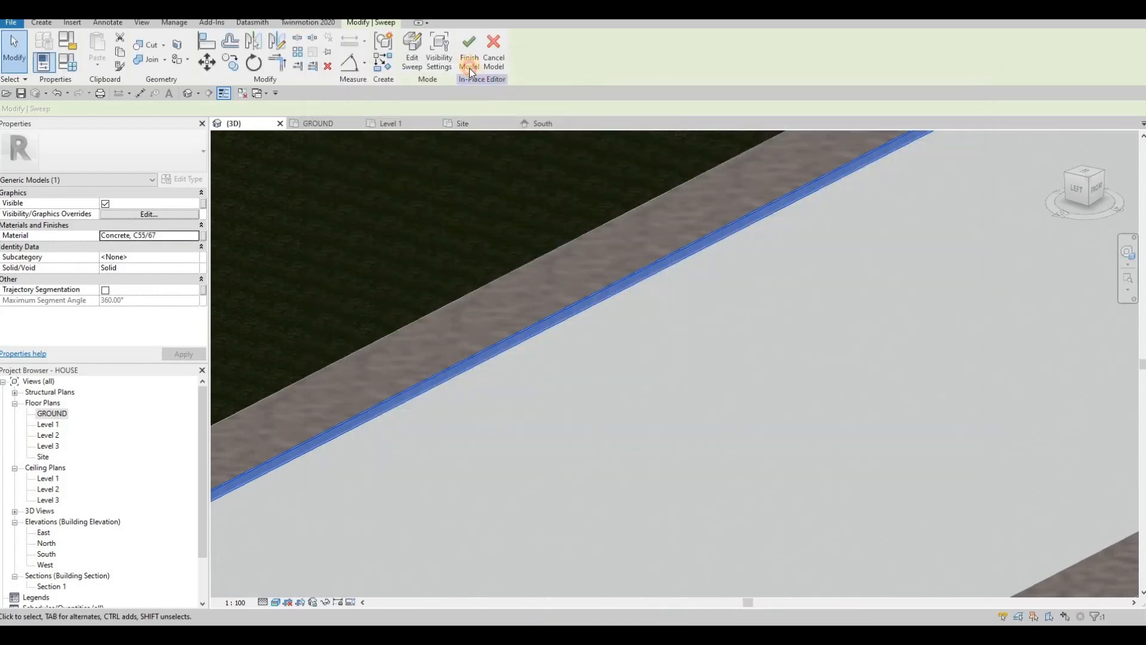
scroll(771, 263, "down", 4)
key("Escape")
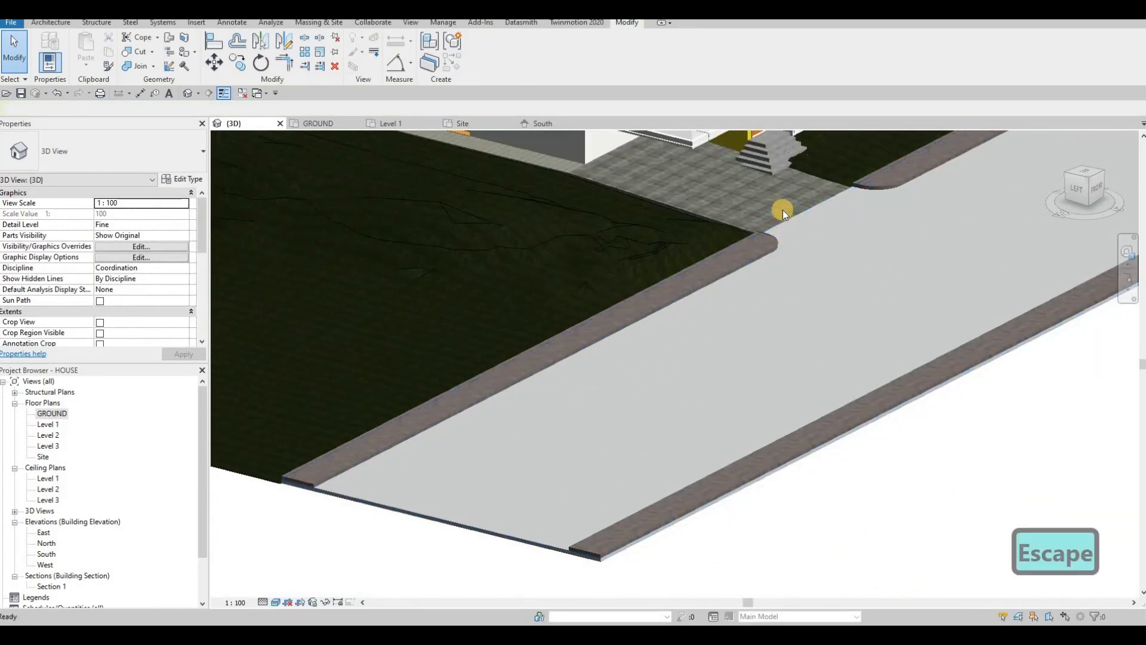
scroll(784, 205, "up", 3)
scroll(784, 203, "up", 4)
middle_click_drag(674, 150, 628, 276)
scroll(632, 274, "up", 2)
key("Escape")
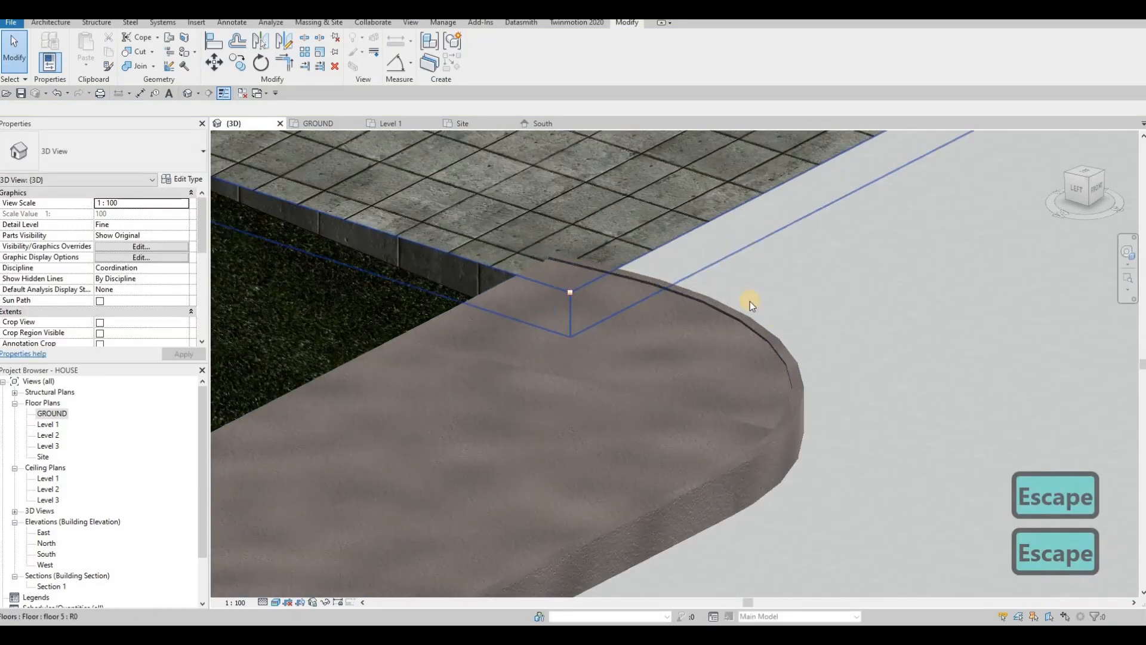
scroll(737, 296, "down", 3)
scroll(790, 230, "down", 2)
Step: Reopen the in-place generic model and start a new sweep
left_click(790, 230)
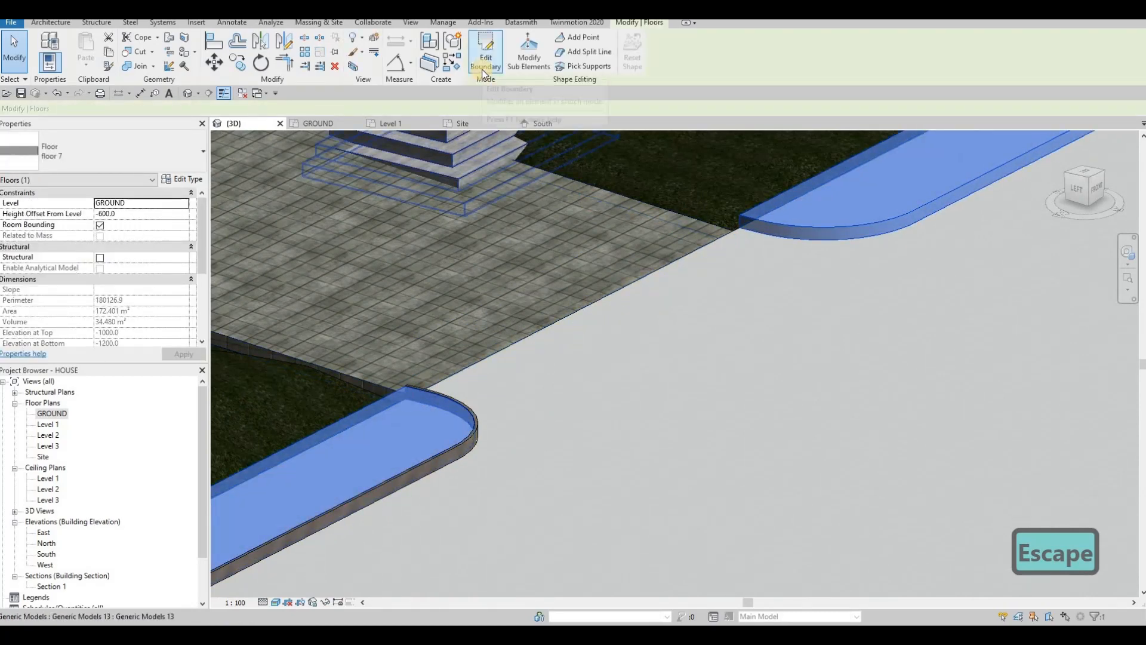
key("Escape")
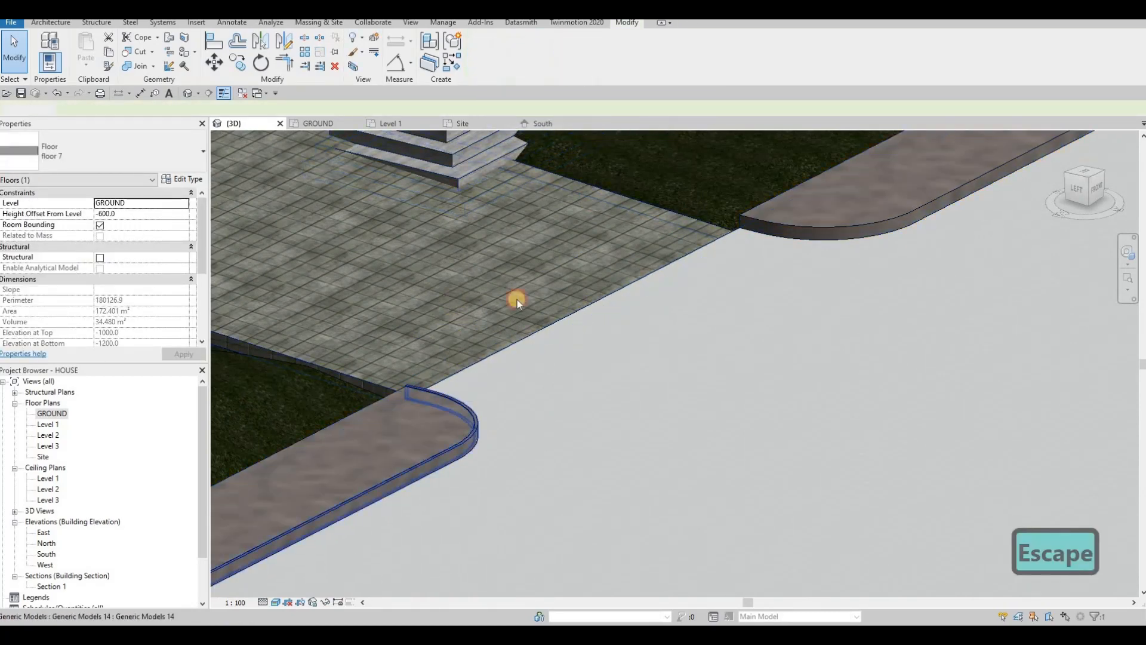
double_click(517, 303)
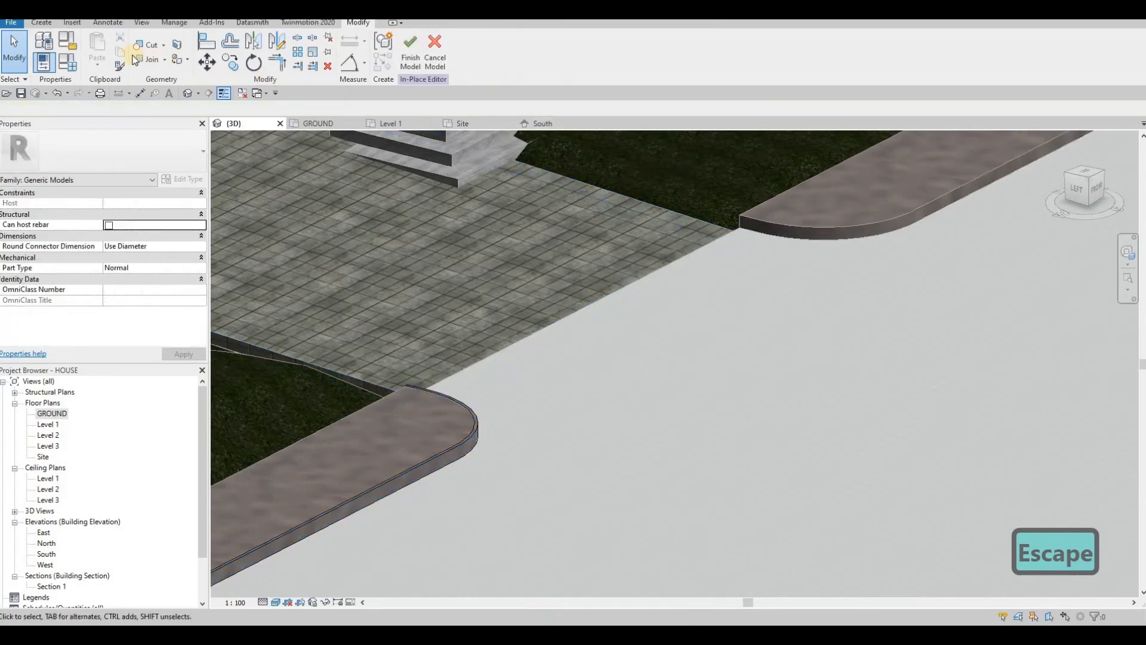
left_click(41, 22)
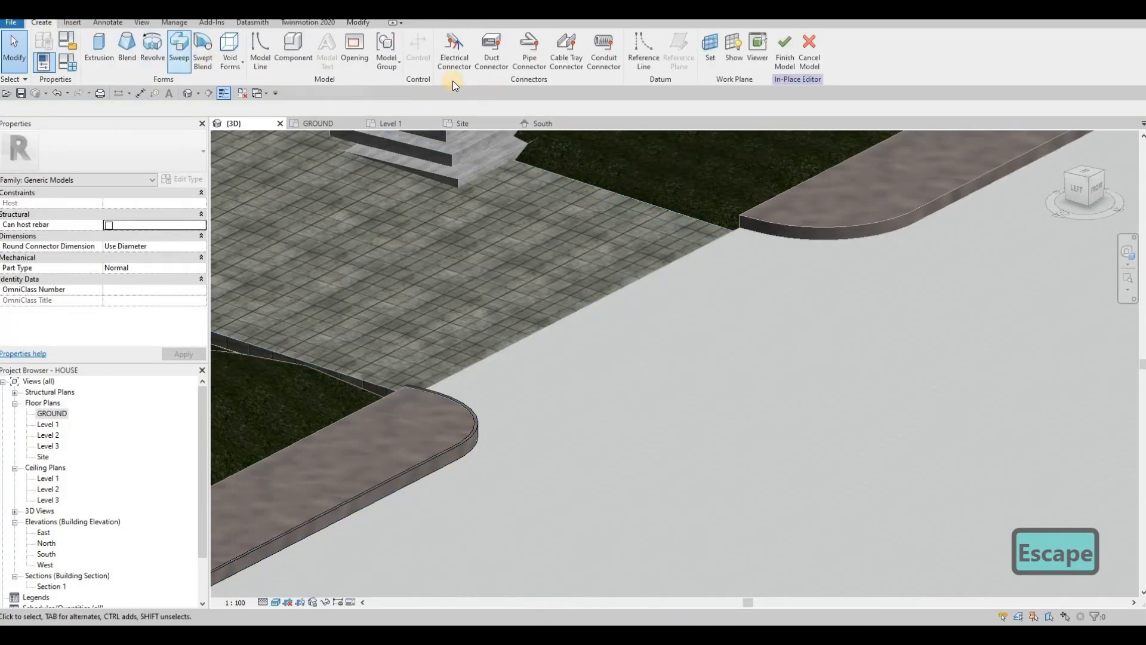
left_click(517, 60)
Step: Pick the curved kerb edge as the path and draw the profile rectangle at the kerb corner
left_click(753, 218)
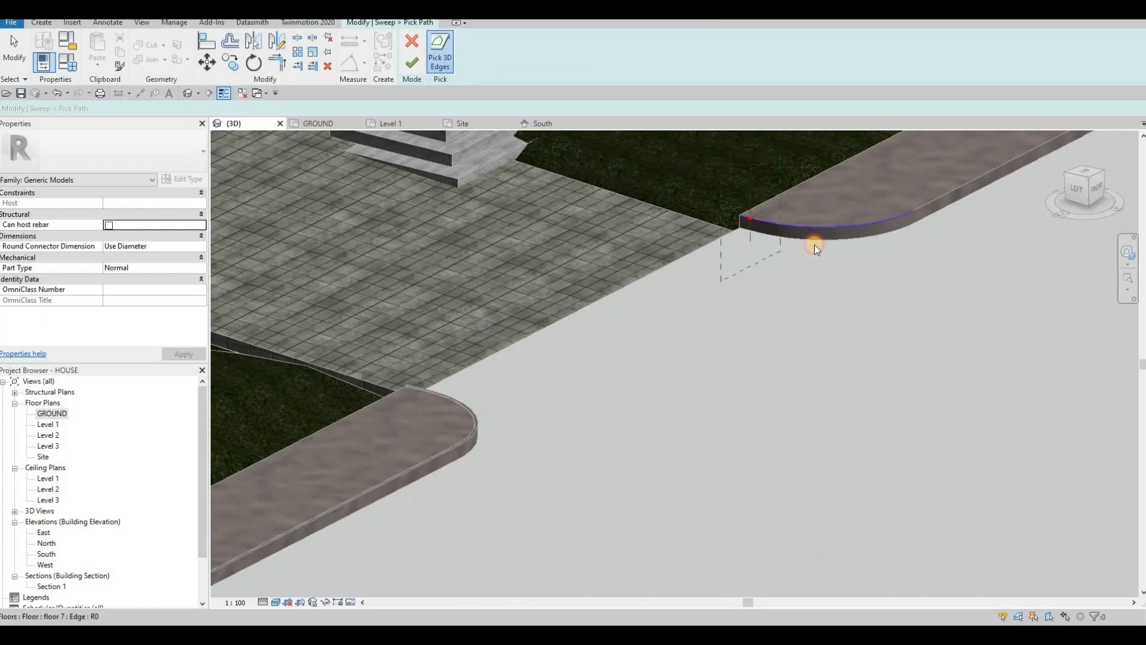
middle_click_drag(753, 288, 765, 339, "shift")
scroll(765, 339, "up", 4)
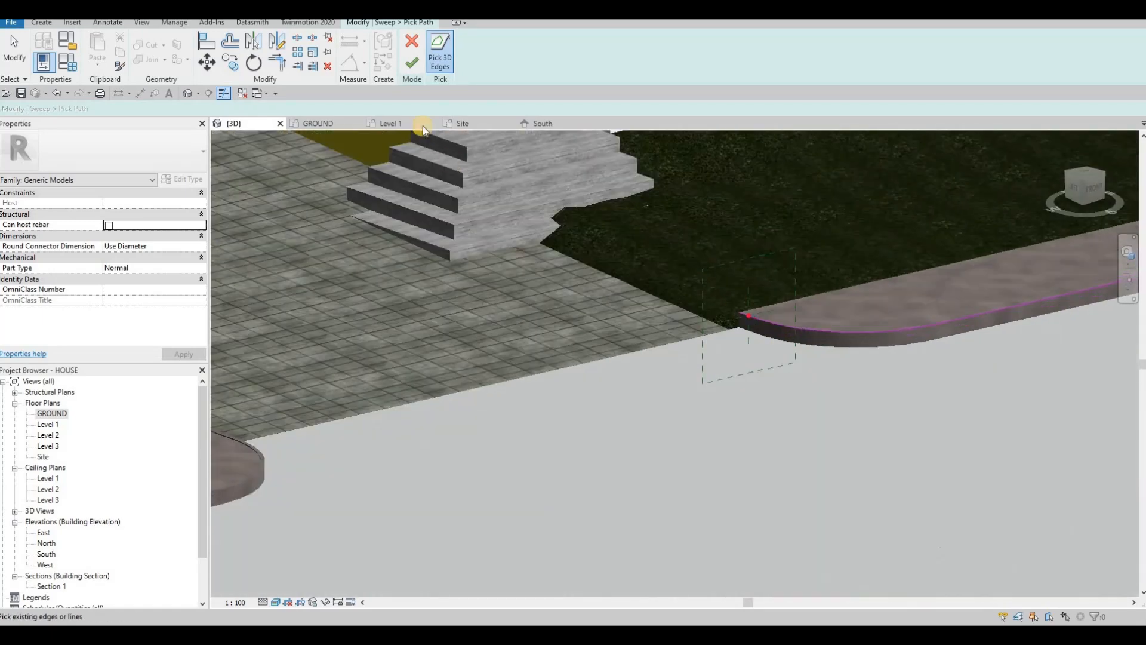
left_click(613, 66)
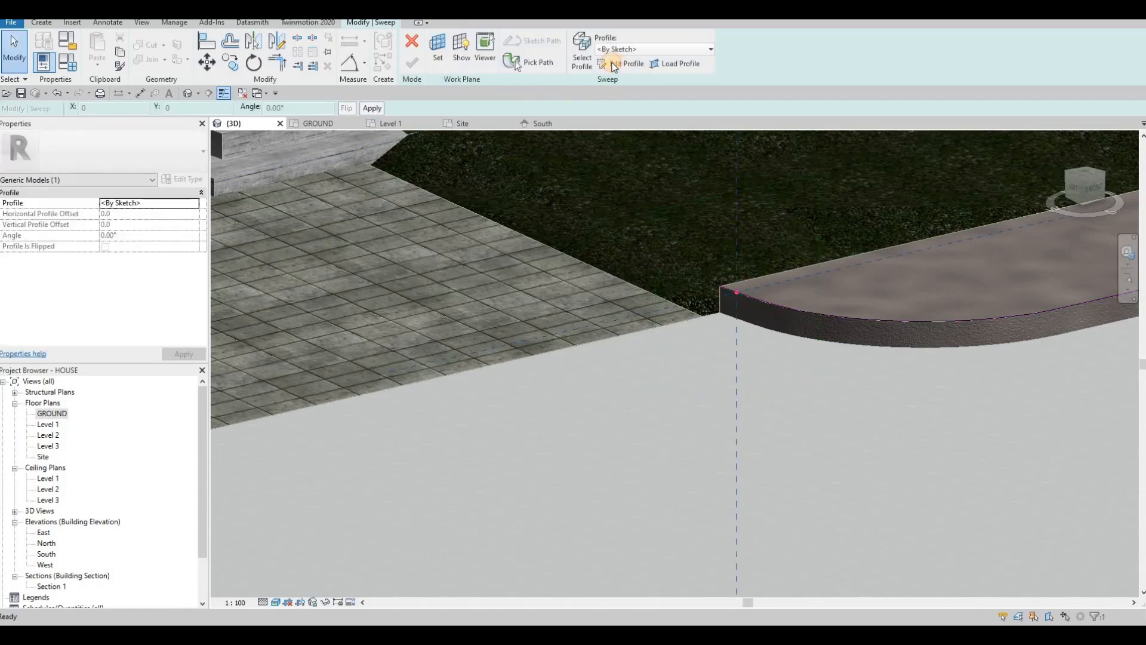
scroll(770, 306, "up", 4)
left_click(774, 309)
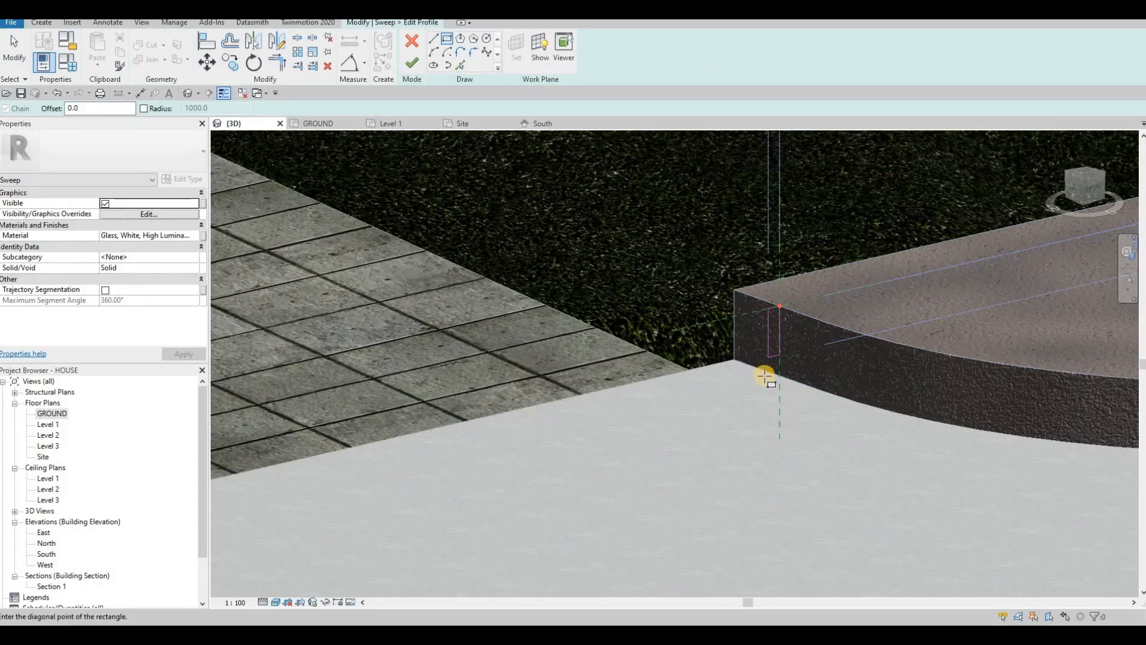
key("Escape")
key("Escape")
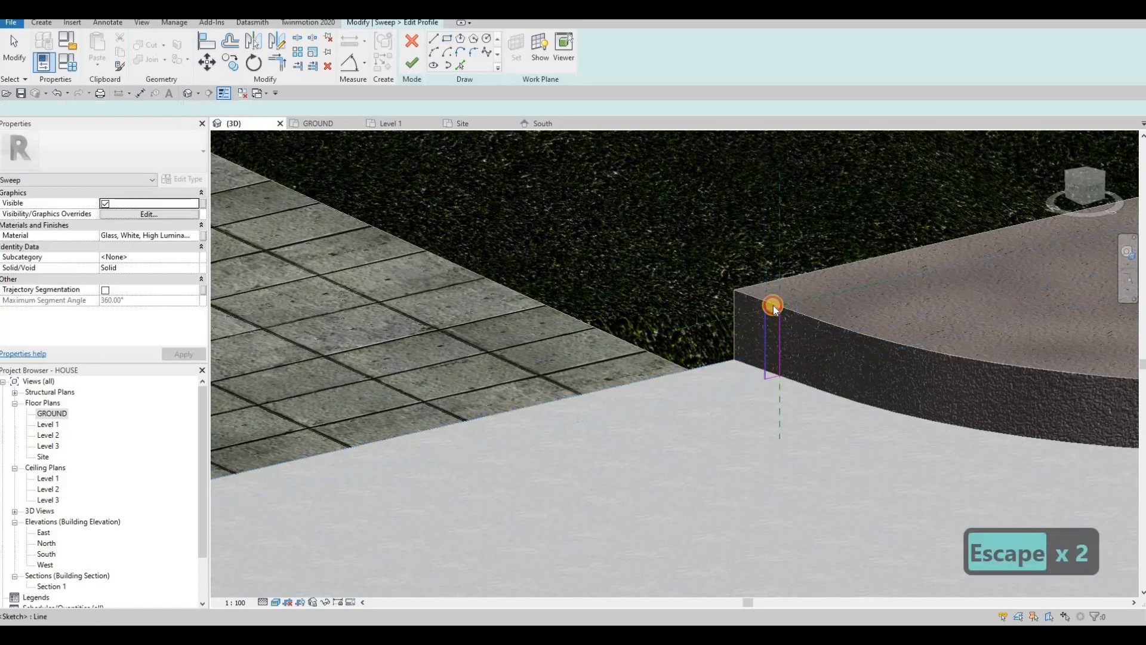
Step: Resize the profile lines to 210 and 50 and finish the groove profile
left_click(788, 358)
scroll(788, 359, "up", 2)
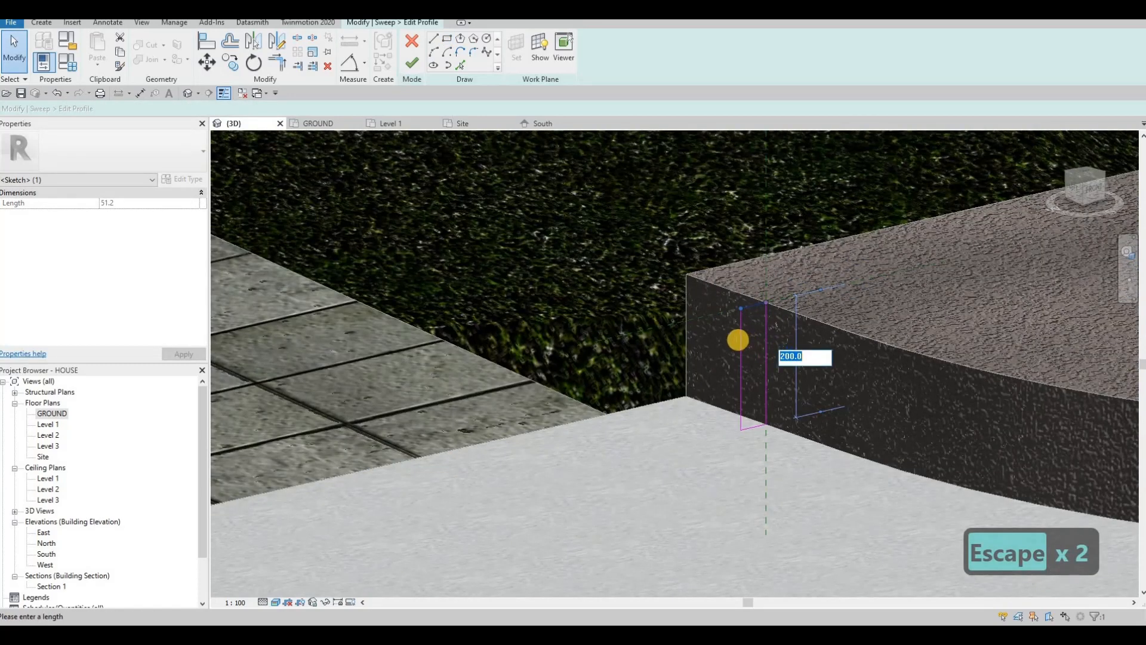
type("210")
key("Return")
key("Escape")
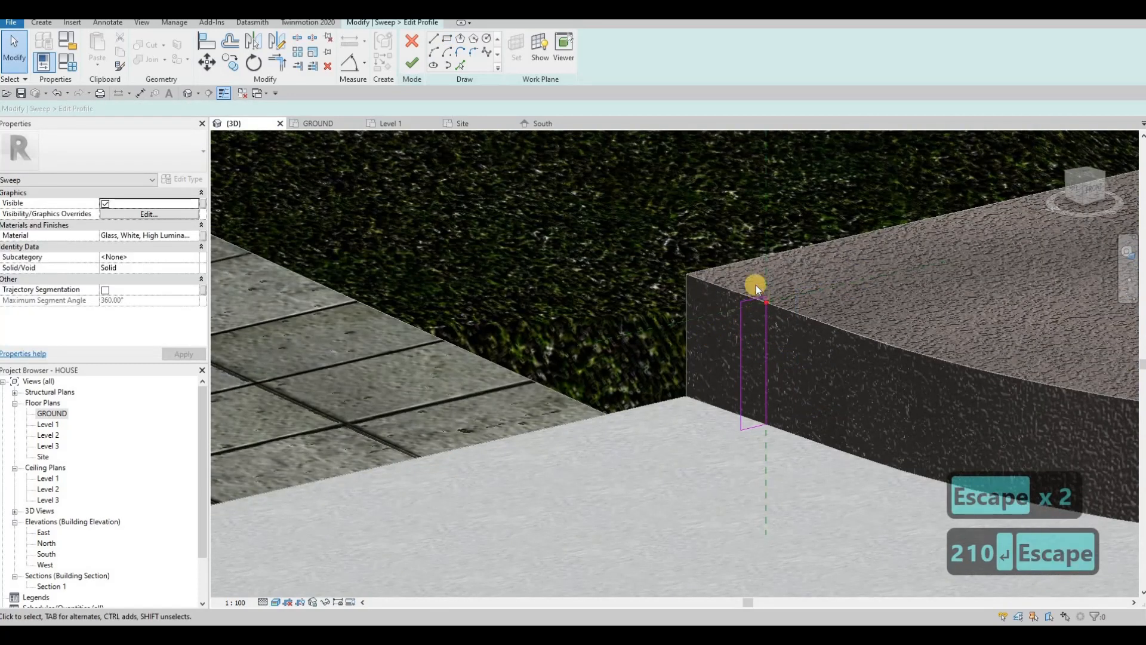
left_click(731, 263)
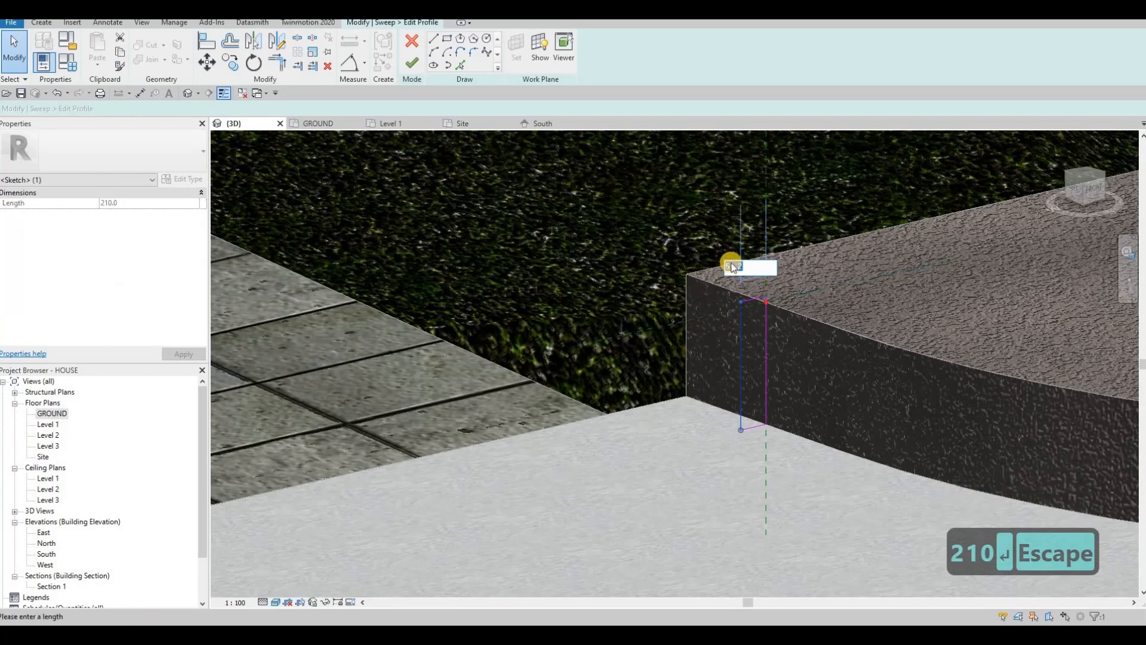
type("50")
key("Return")
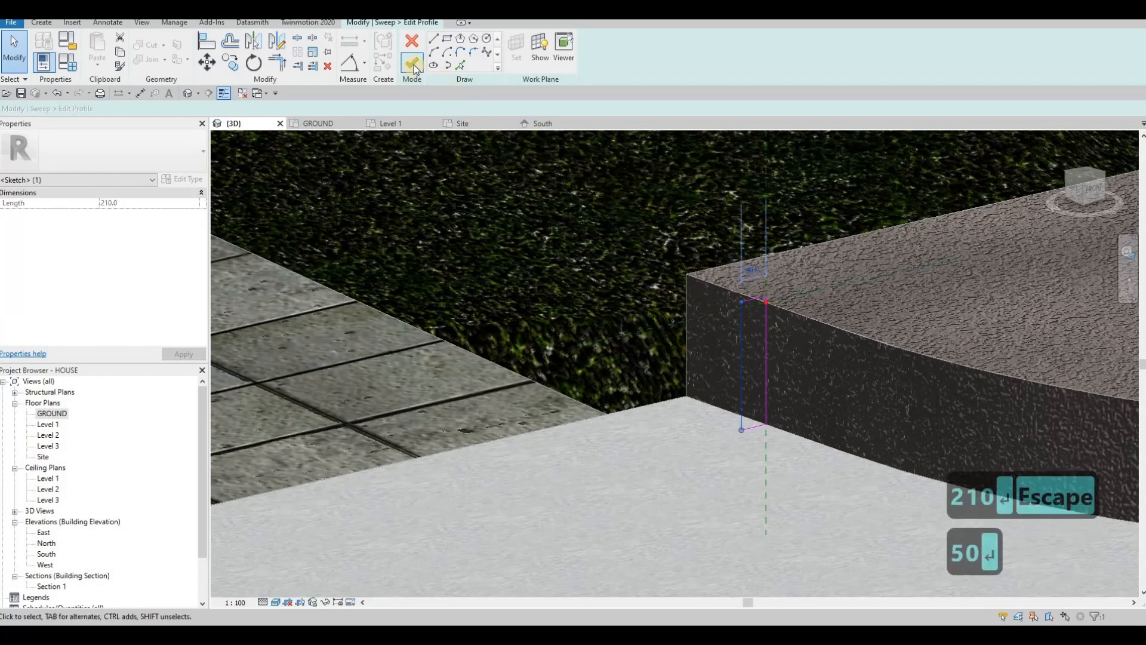
left_click(414, 65)
scroll(586, 299, "down", 3)
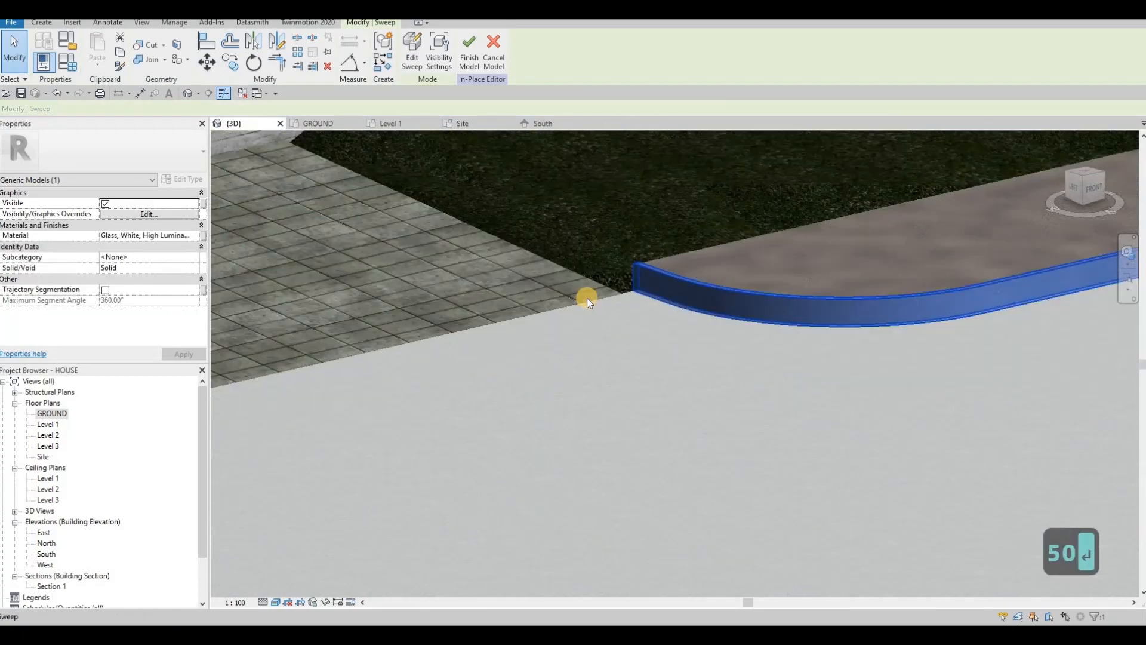
Step: Search 'CON' in the Material Browser and assign Concrete, C55/67 to the curved-edge sweep
key("Escape")
scroll(671, 316, "down", 3)
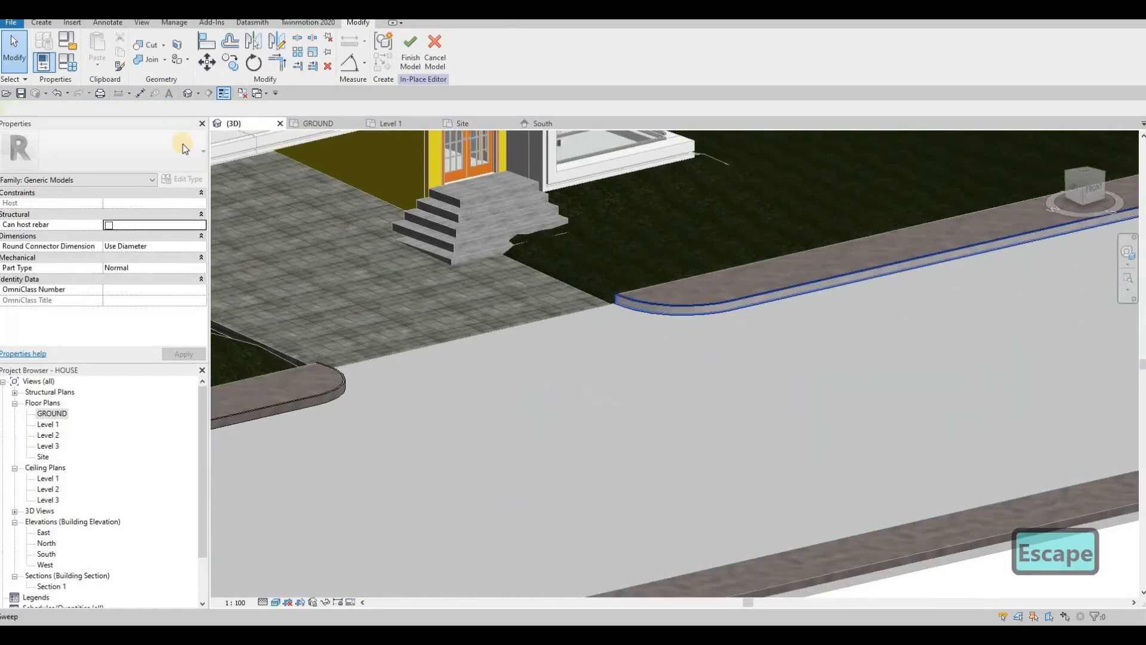
left_click(195, 235)
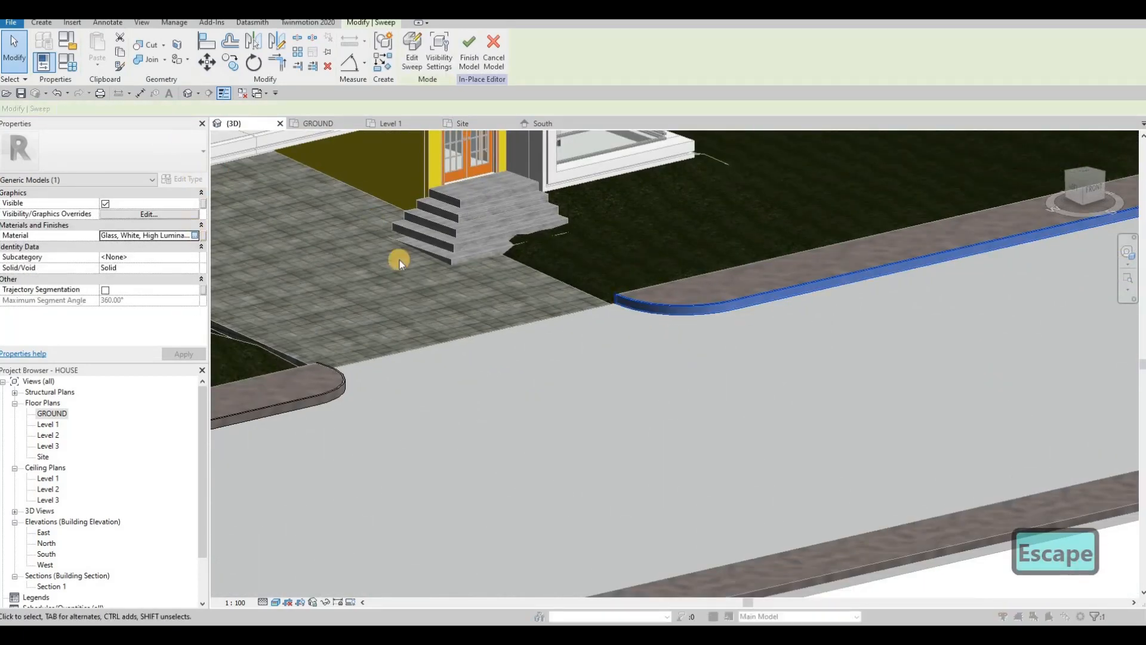
scroll(414, 302, "down", 6)
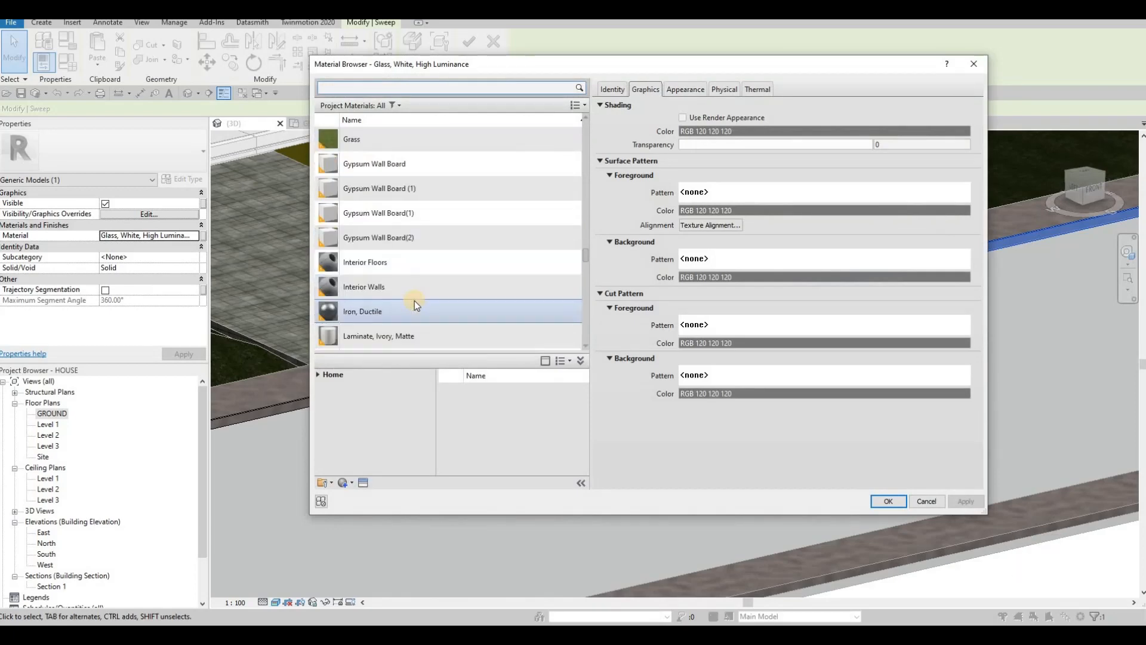
scroll(387, 217, "down", 3)
scroll(392, 220, "up", 9)
scroll(392, 219, "up", 15)
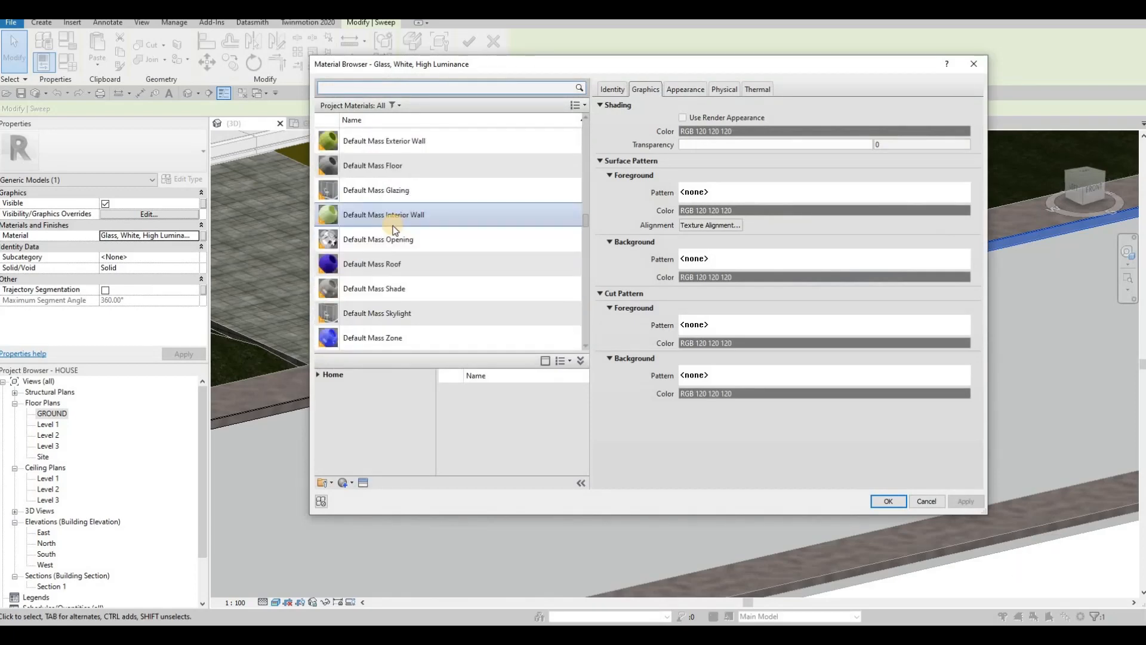
left_click(354, 89)
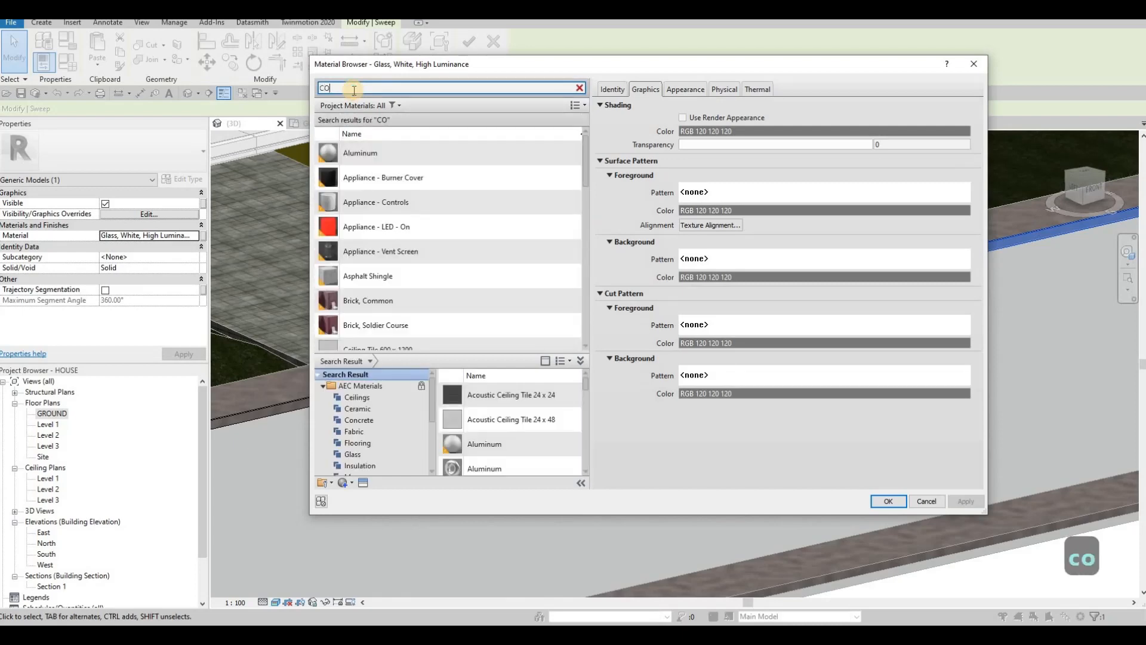
type("CON")
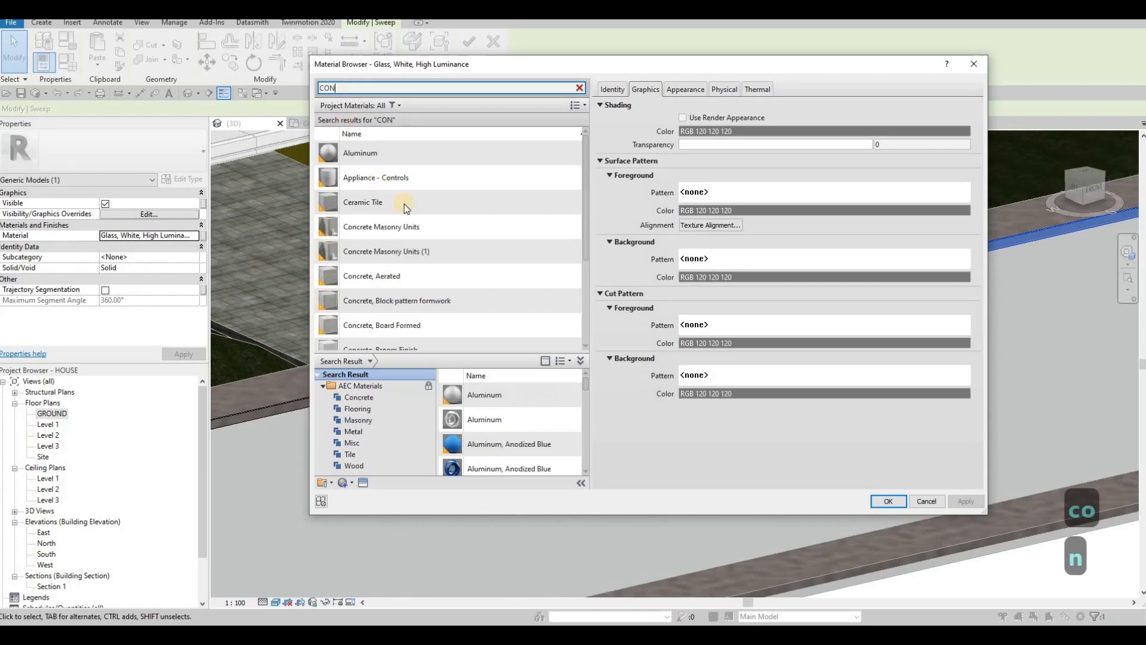
scroll(442, 272, "down", 3)
left_click(409, 267)
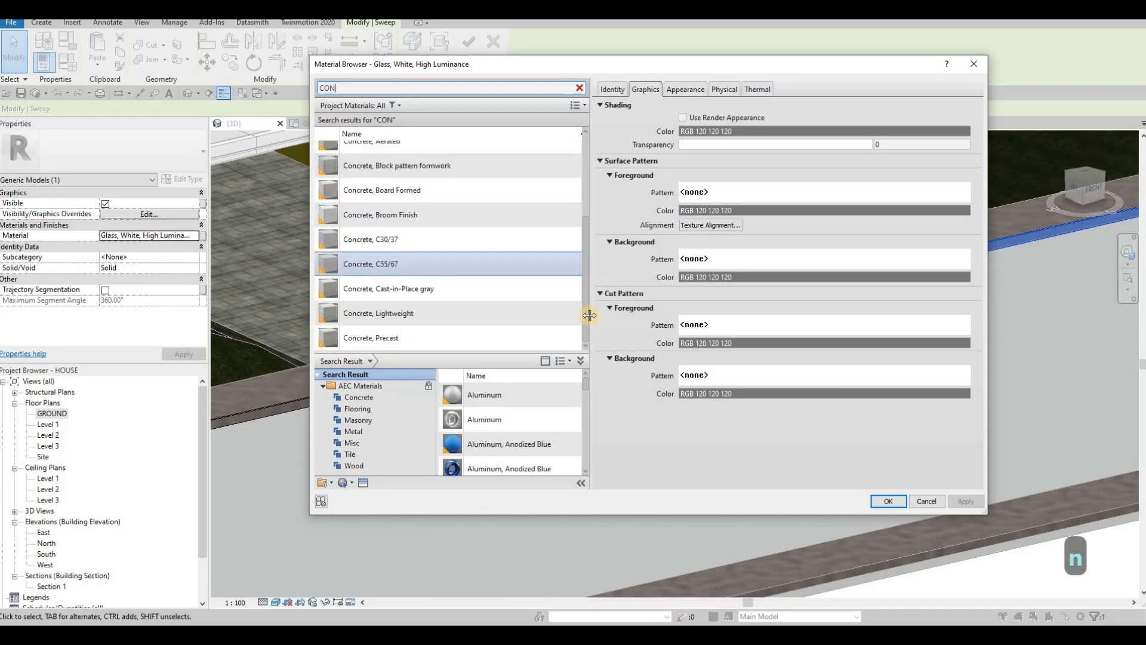
left_click(885, 501)
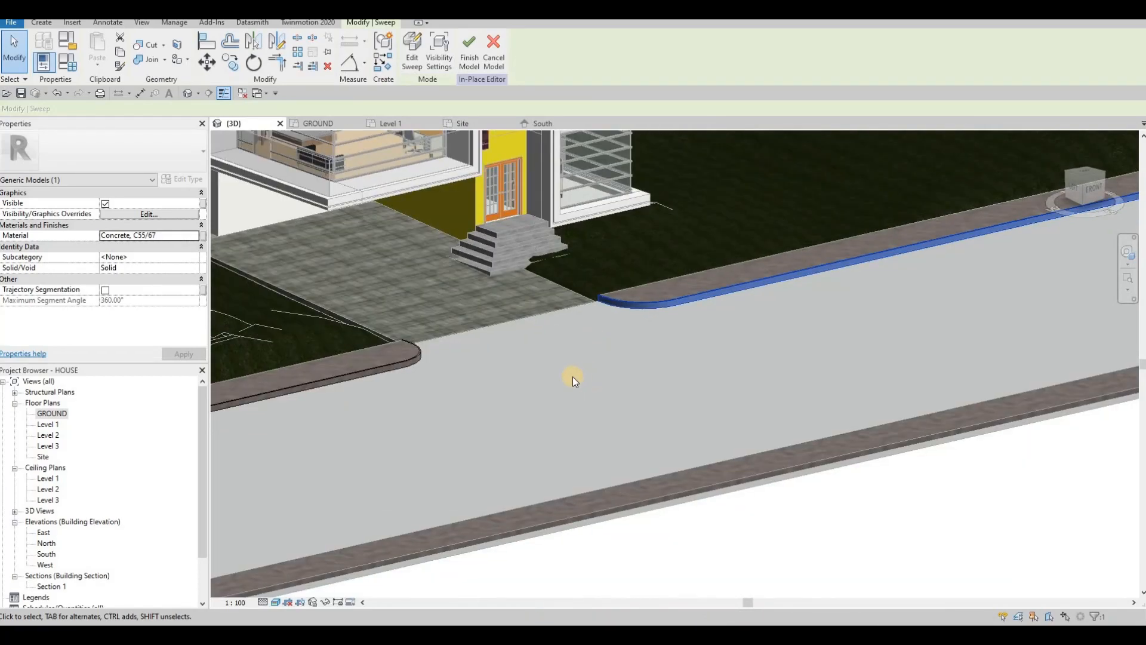
middle_click_drag(760, 424, 776, 399, "shift")
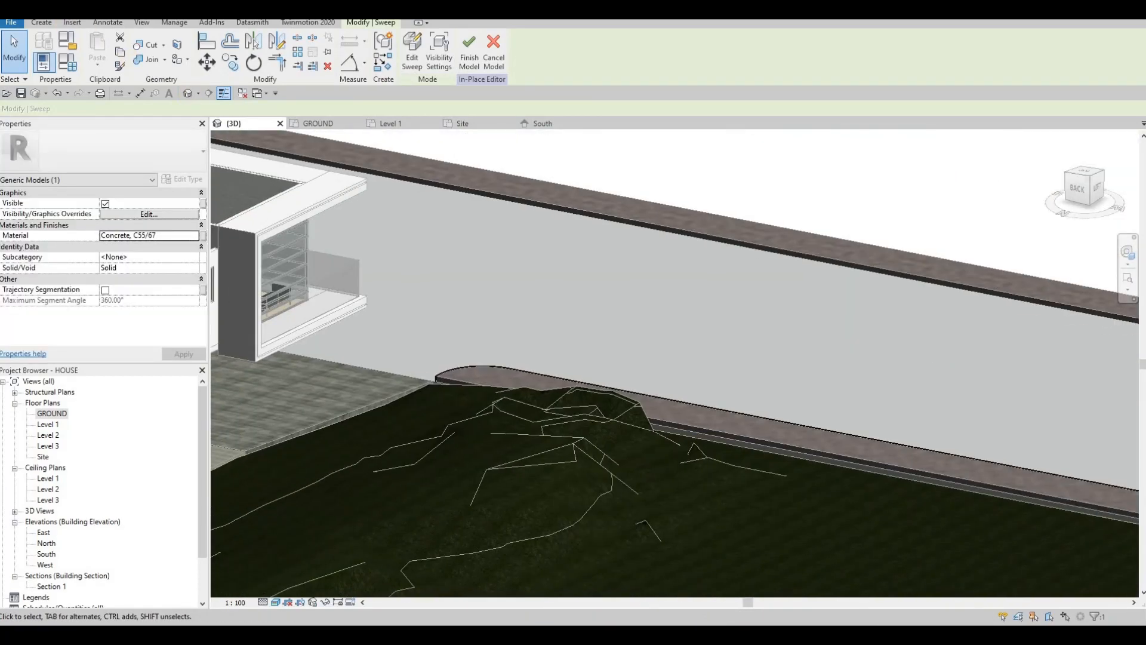
Step: Start a new sweep and pick the straight slab edge as its path
left_click(42, 22)
scroll(471, 177, "up", 4)
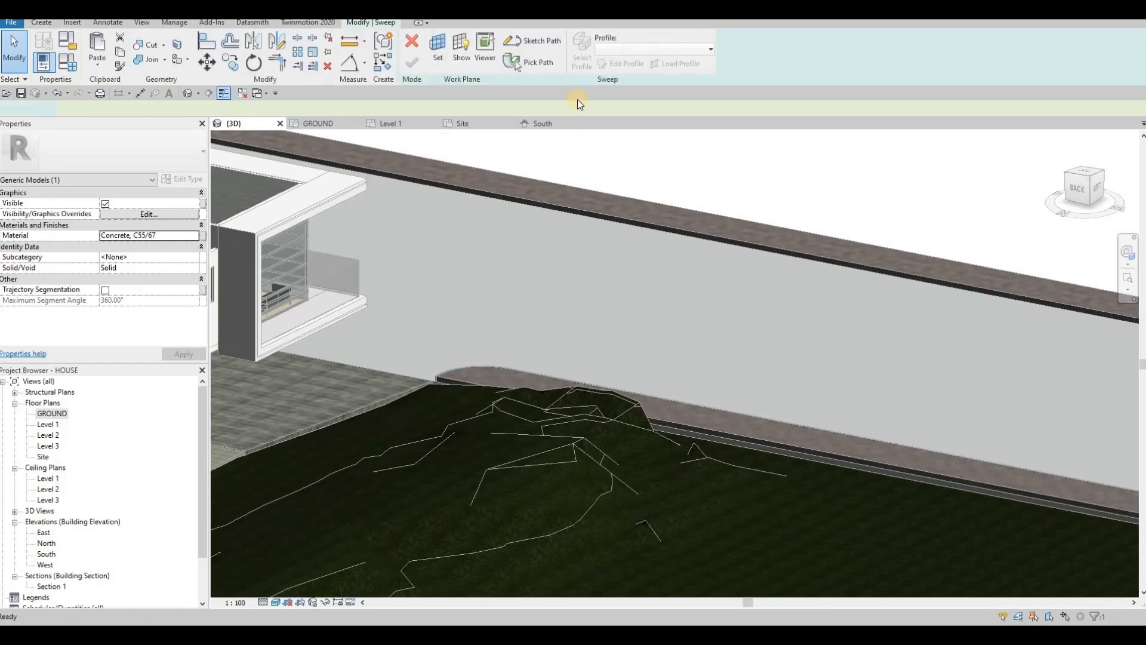
left_click(538, 67)
left_click(519, 263)
left_click(436, 67)
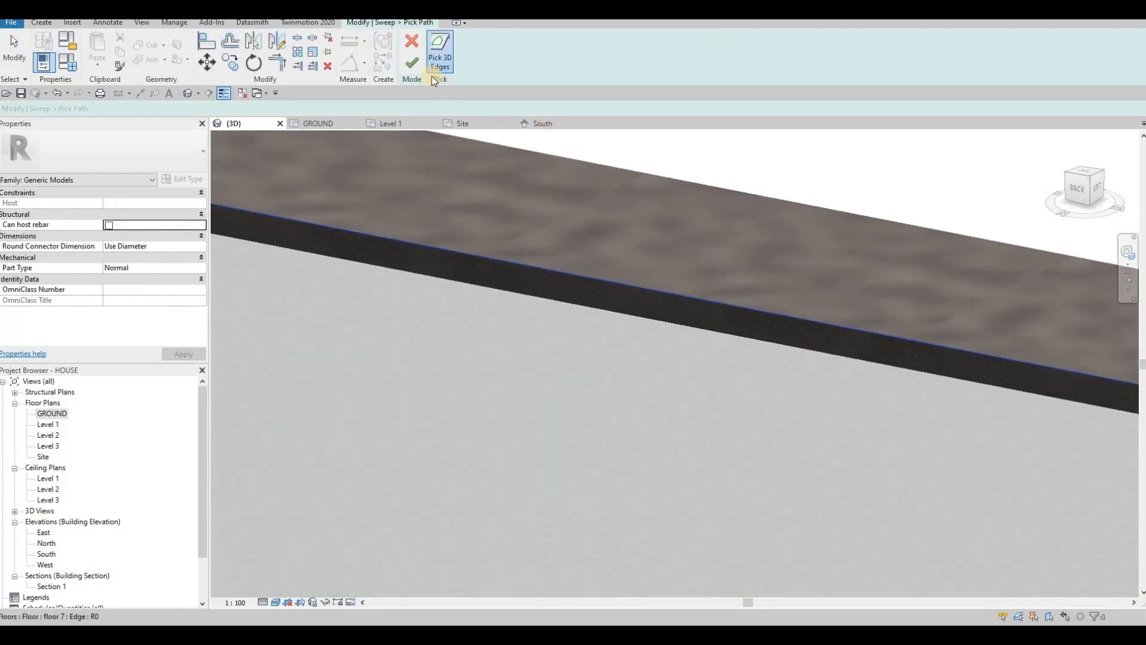
left_click(416, 65)
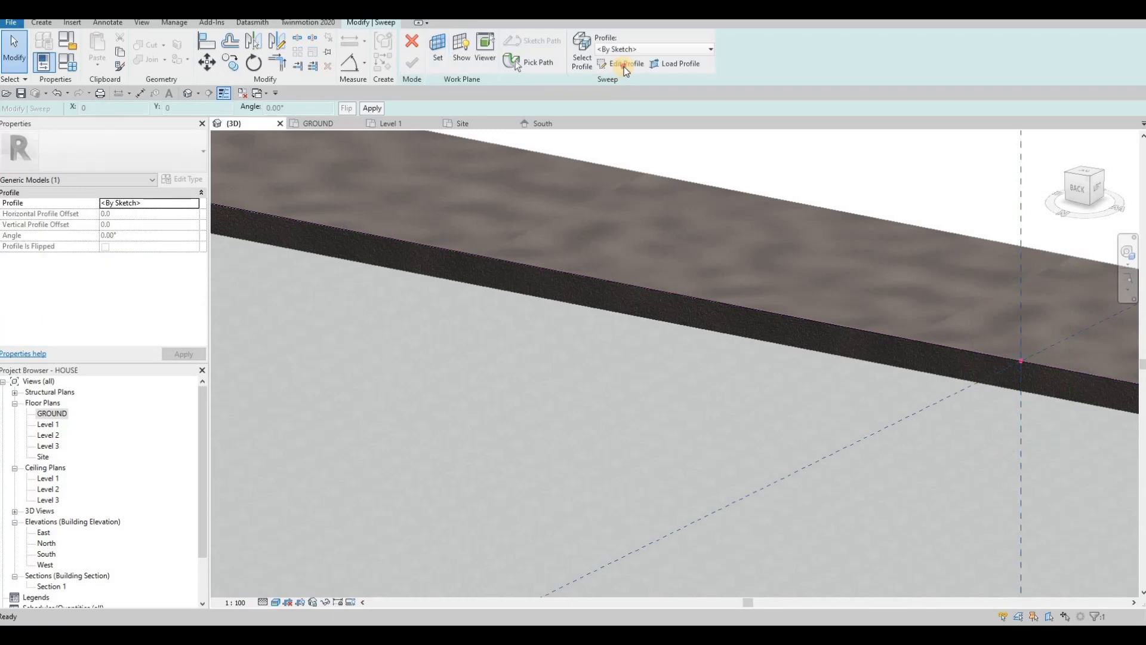
Step: Draw a rectangular cross-section profile at the slab edge
left_click(620, 63)
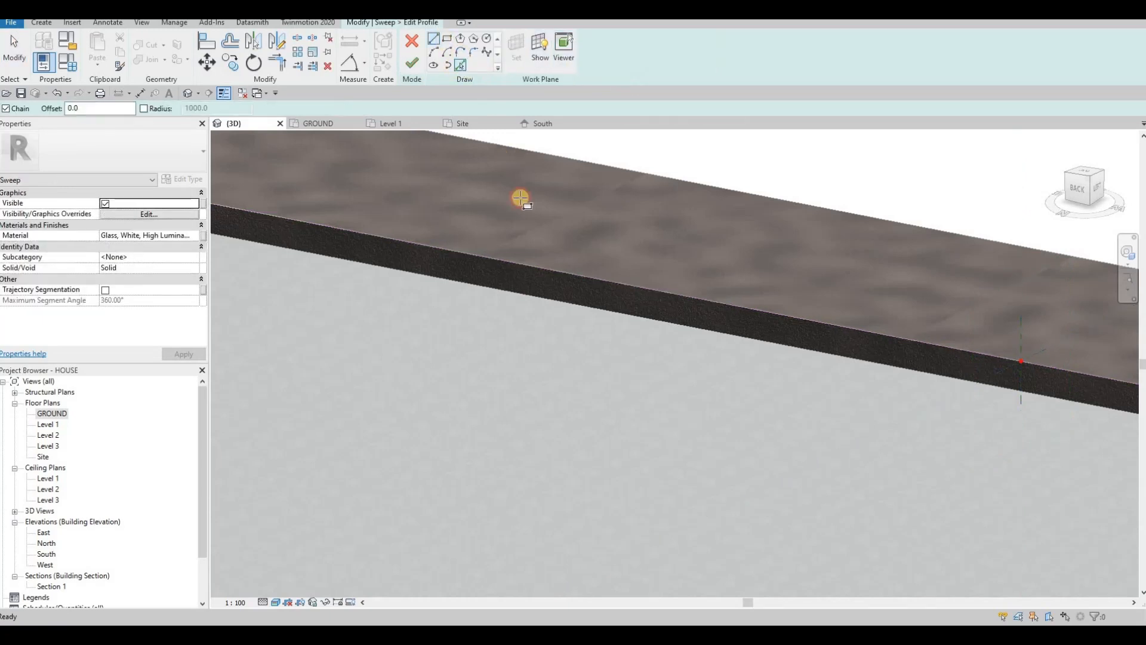
scroll(639, 287, "down", 5)
scroll(613, 253, "up", 5)
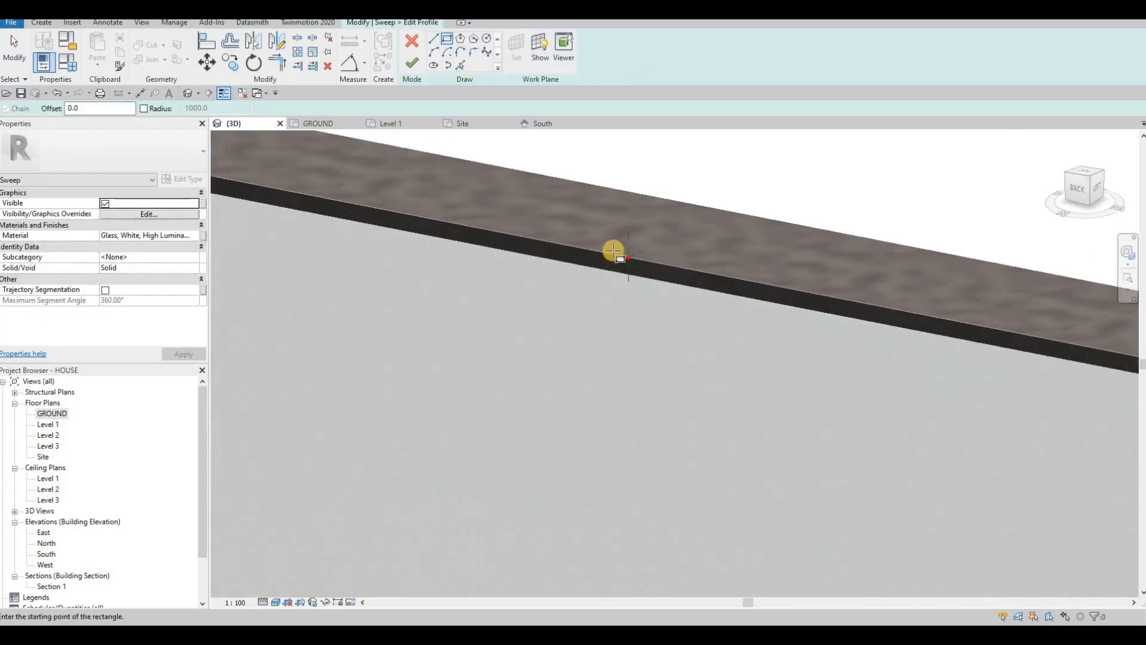
left_click(603, 281)
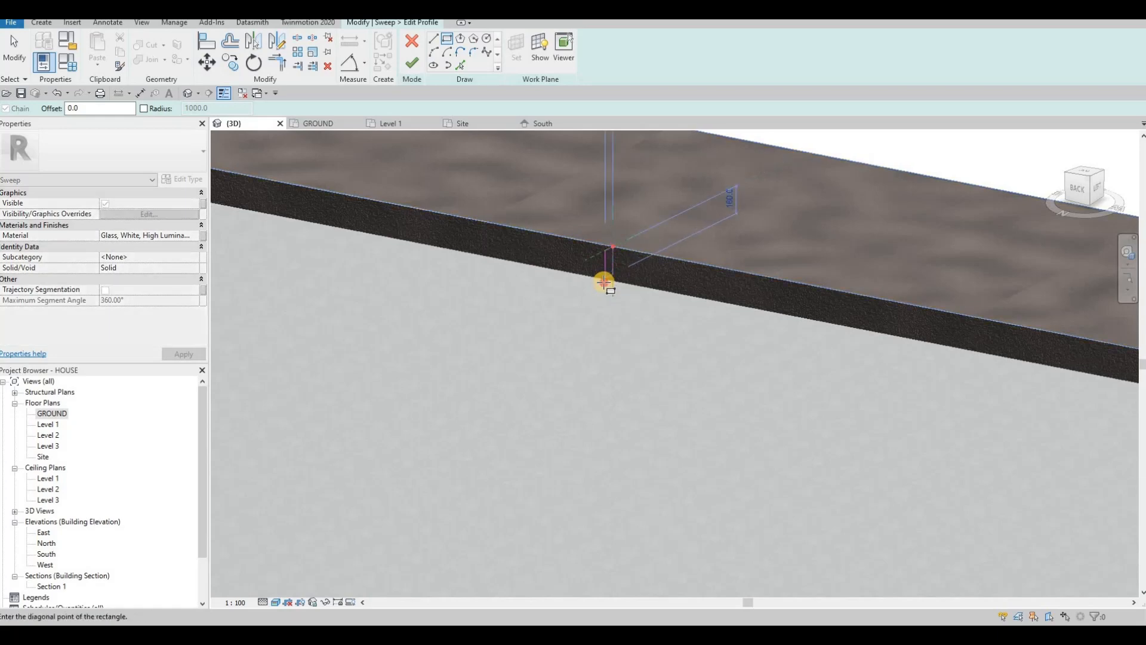
left_click(612, 246)
scroll(597, 257, "up", 4)
key("Escape")
key("Escape")
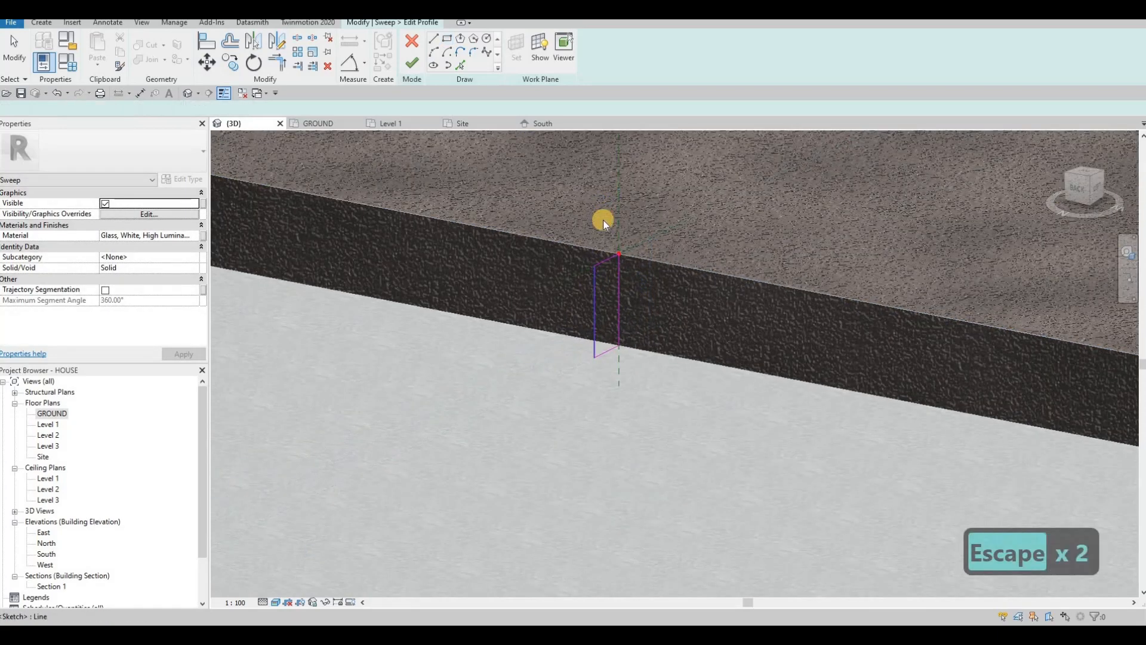
Step: Set the profile sides to 50 and 210, finish the sweep and select it
left_click(604, 231)
type("50")
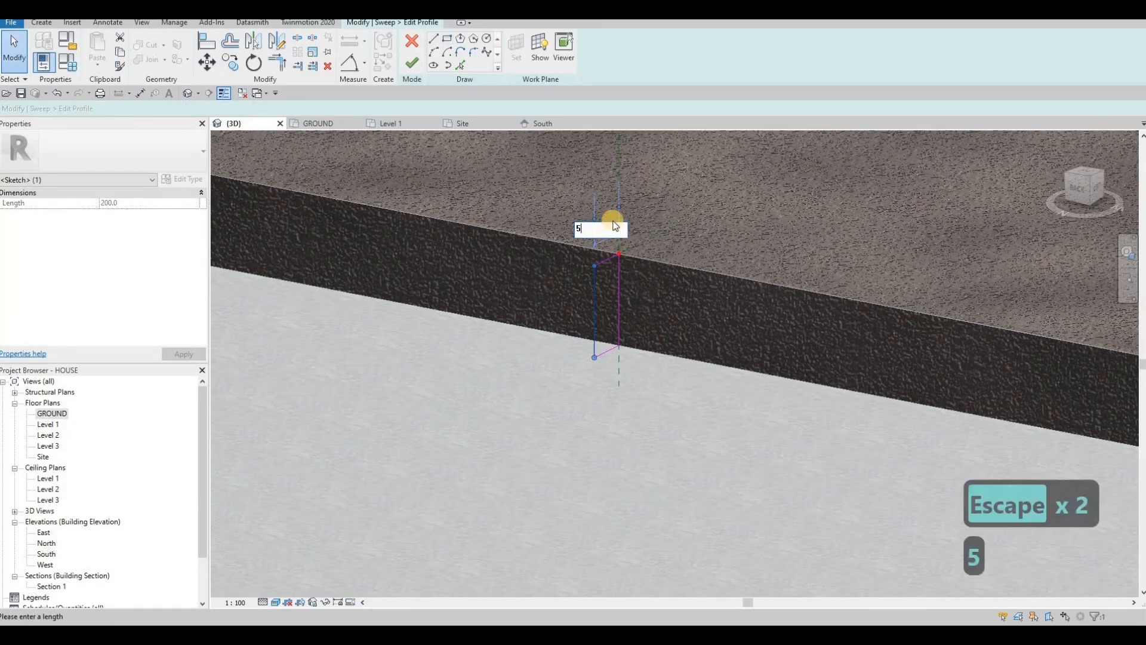
key("Return")
key("Escape")
left_click(624, 296)
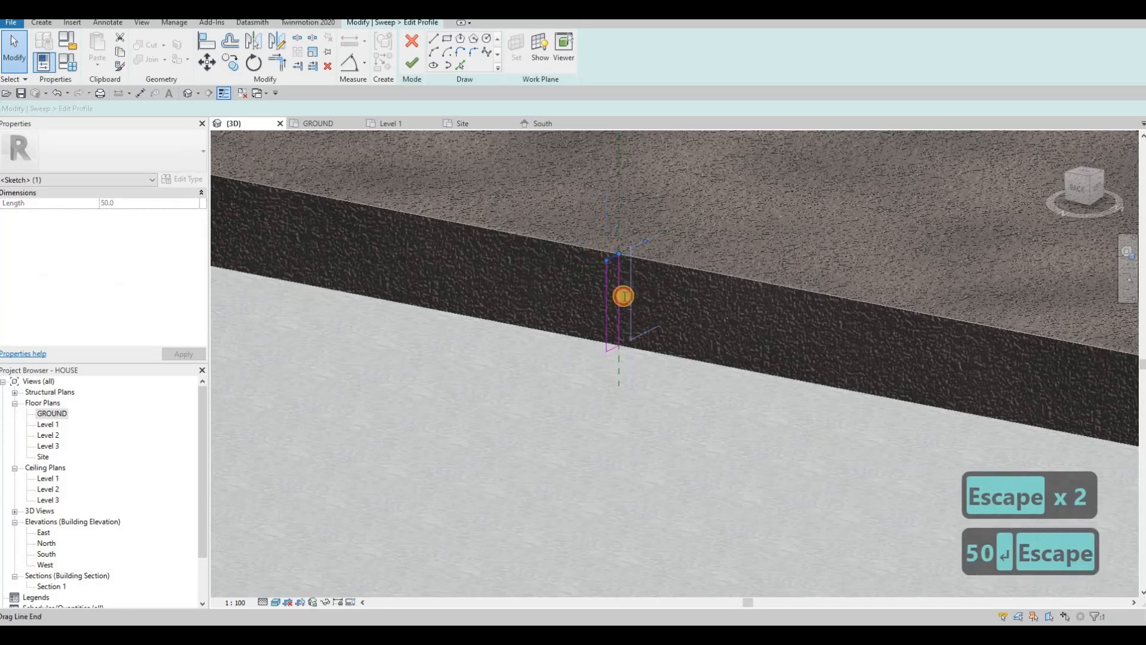
type("2")
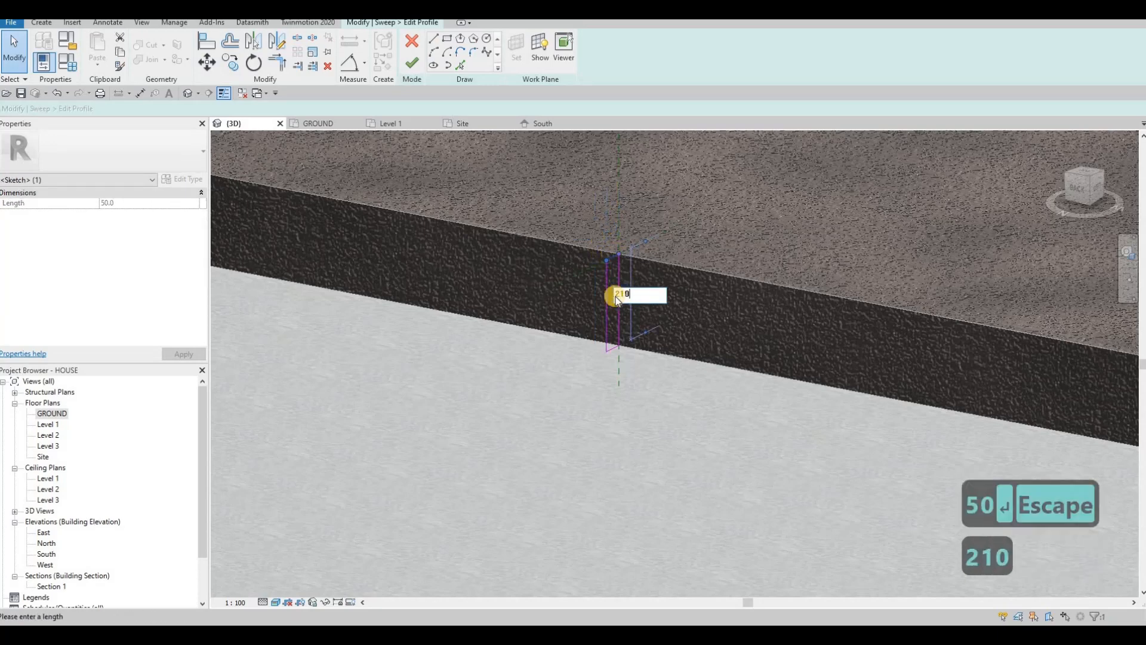
type("10")
key("Return")
left_click(411, 67)
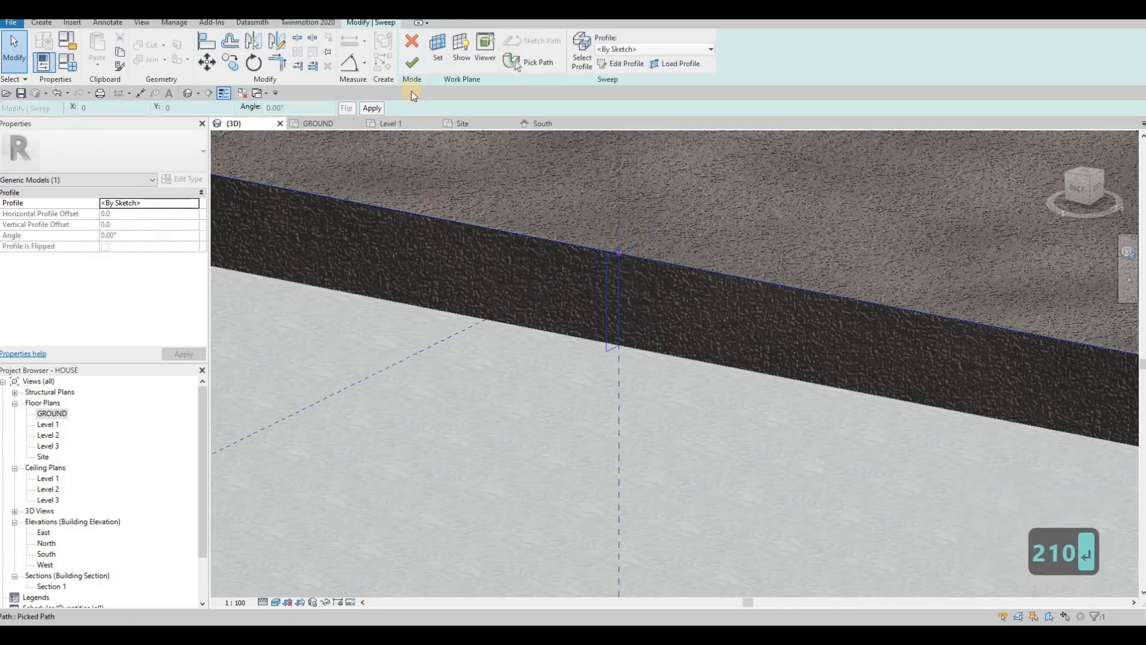
left_click(411, 63)
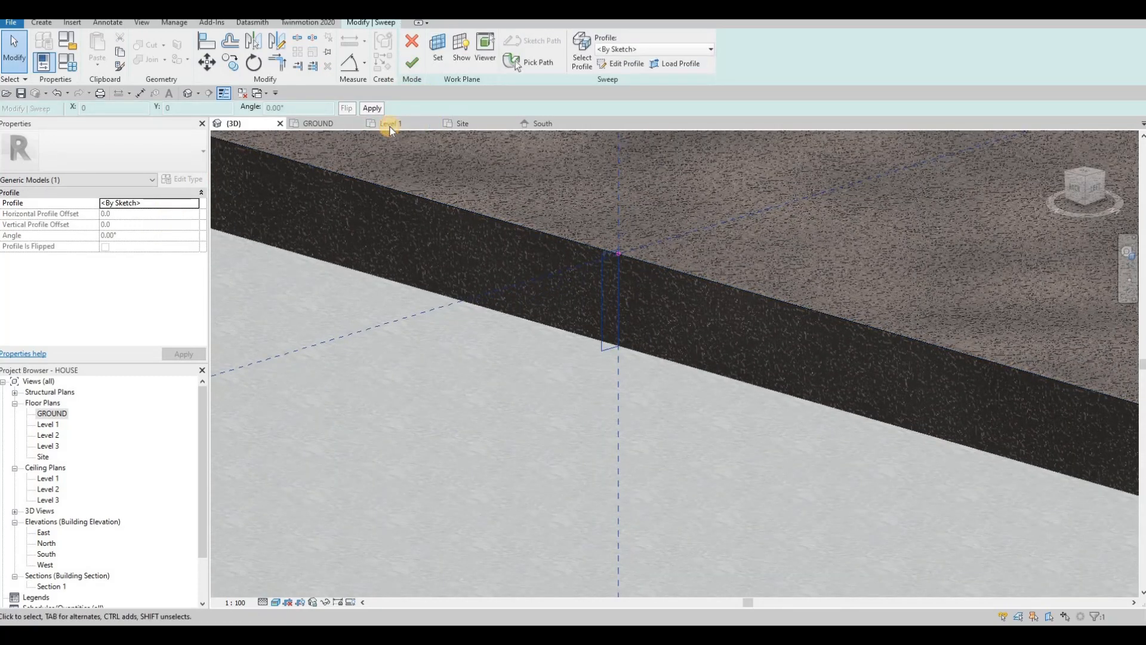
left_click(383, 237)
Step: Assign Concrete, C55/67 to the straight-edge sweep via a 'CONC' material search
left_click(194, 235)
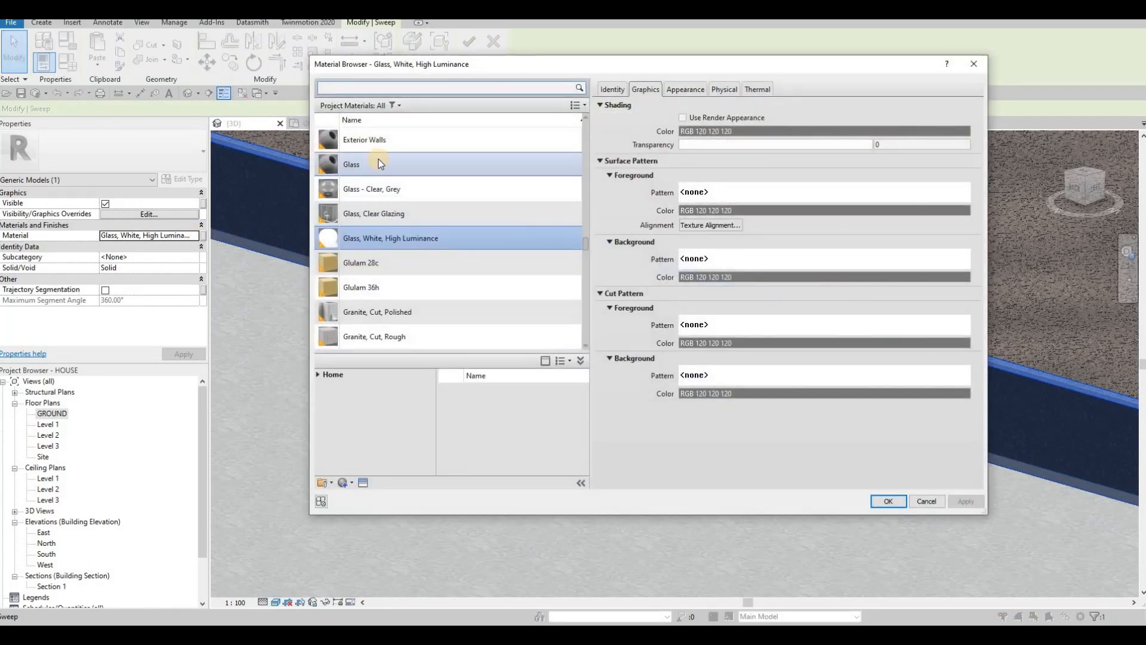
type("CONC")
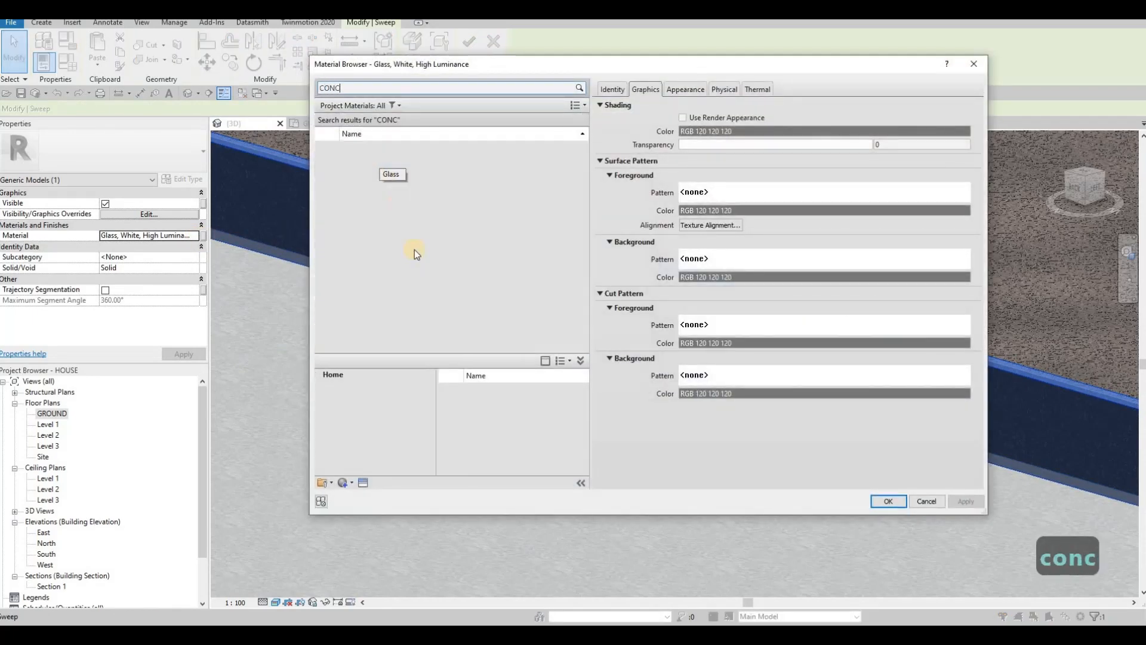
scroll(414, 263, "down", 1)
left_click(415, 263)
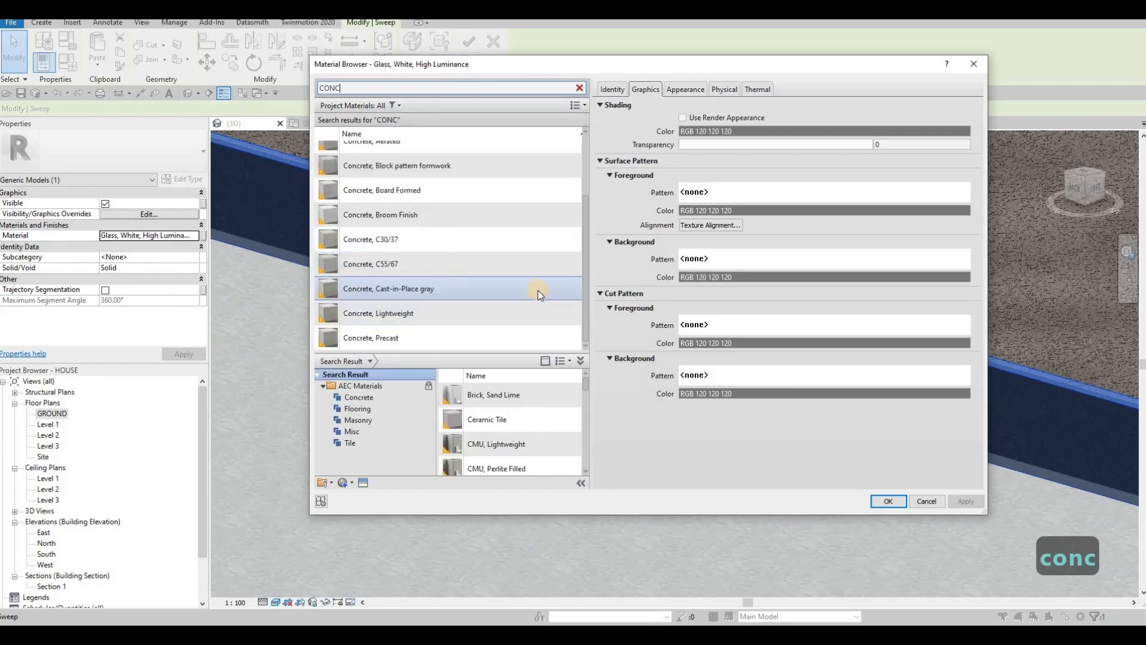
left_click(885, 501)
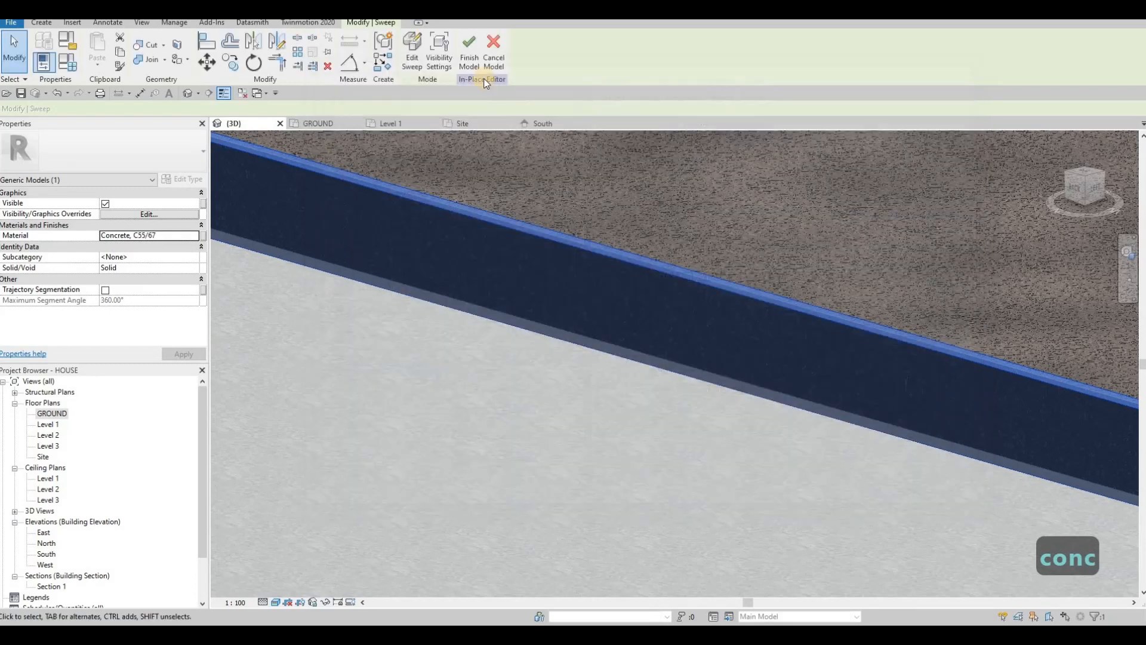
Step: Orbit round to the house front and zoom in close on the entrance steps
scroll(645, 382, "down", 6)
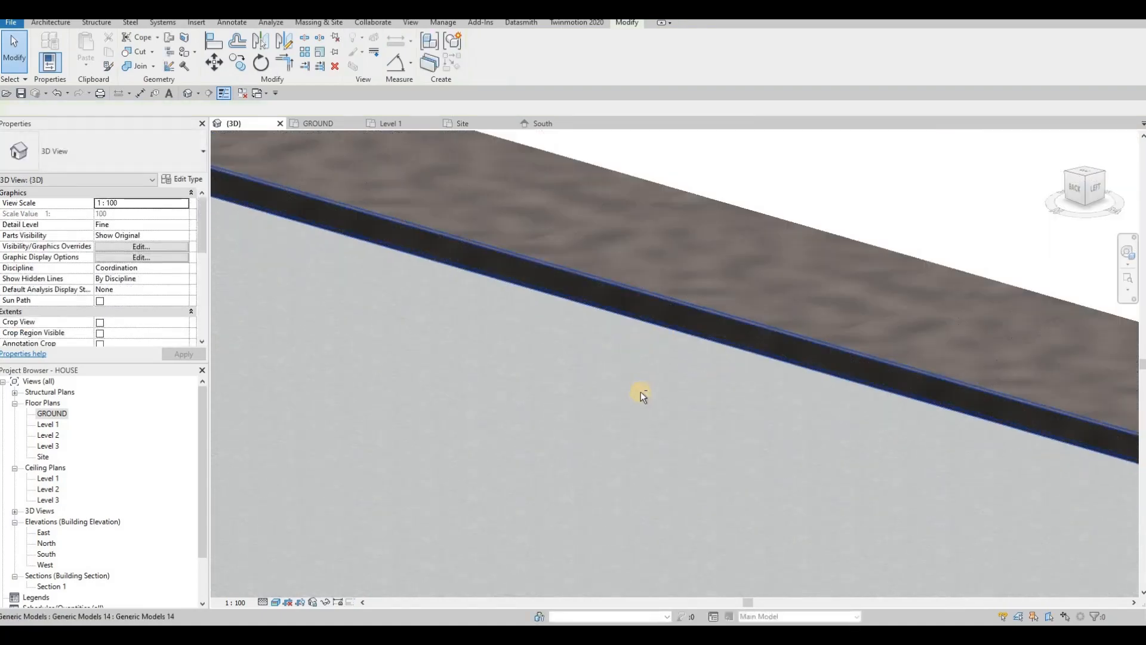
middle_click_drag(877, 364, 915, 299, "shift")
key("Escape")
middle_click_drag(985, 335, 625, 343, "shift")
scroll(619, 336, "up", 3)
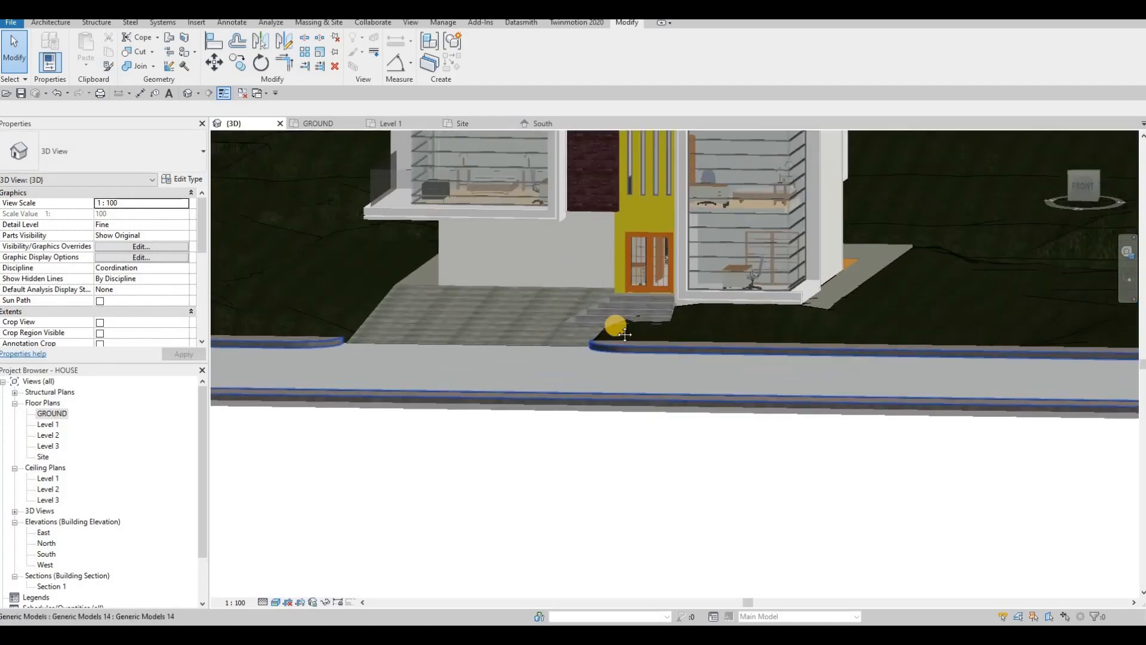
middle_click_drag(783, 341, 585, 310, "shift")
middle_click_drag(303, 324, 525, 342)
scroll(526, 342, "up", 3)
middle_click_drag(530, 294, 507, 309)
scroll(508, 308, "up", 2)
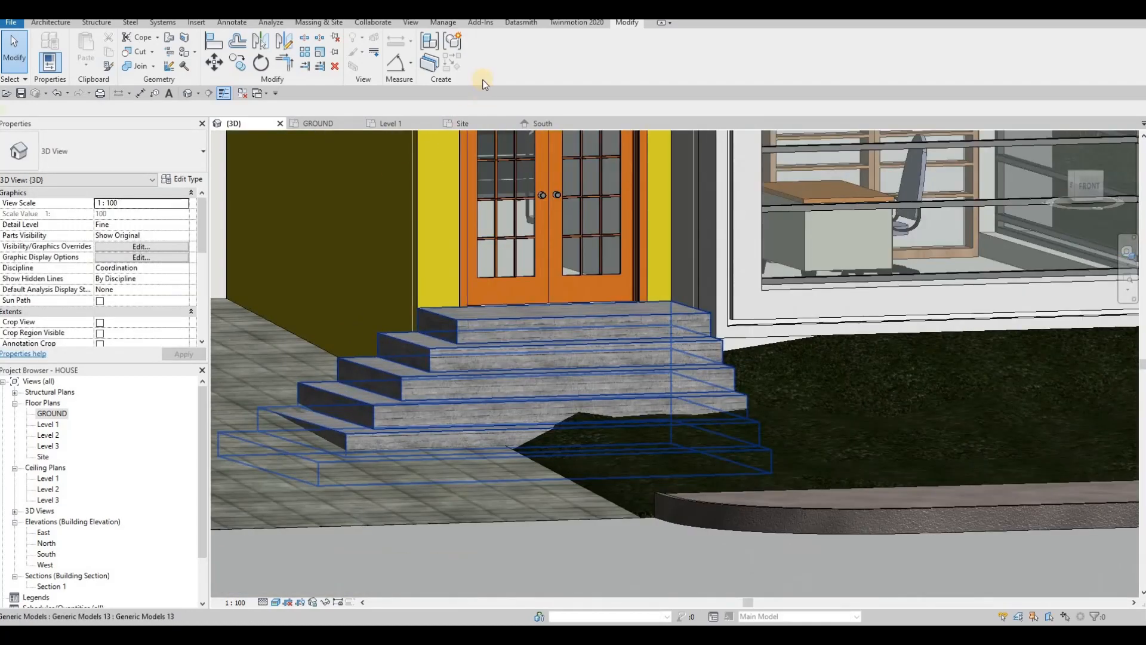
Step: Edit the entrance steps in place and set a void sweep path along the top step's front edge
left_click(508, 309)
left_click(483, 53)
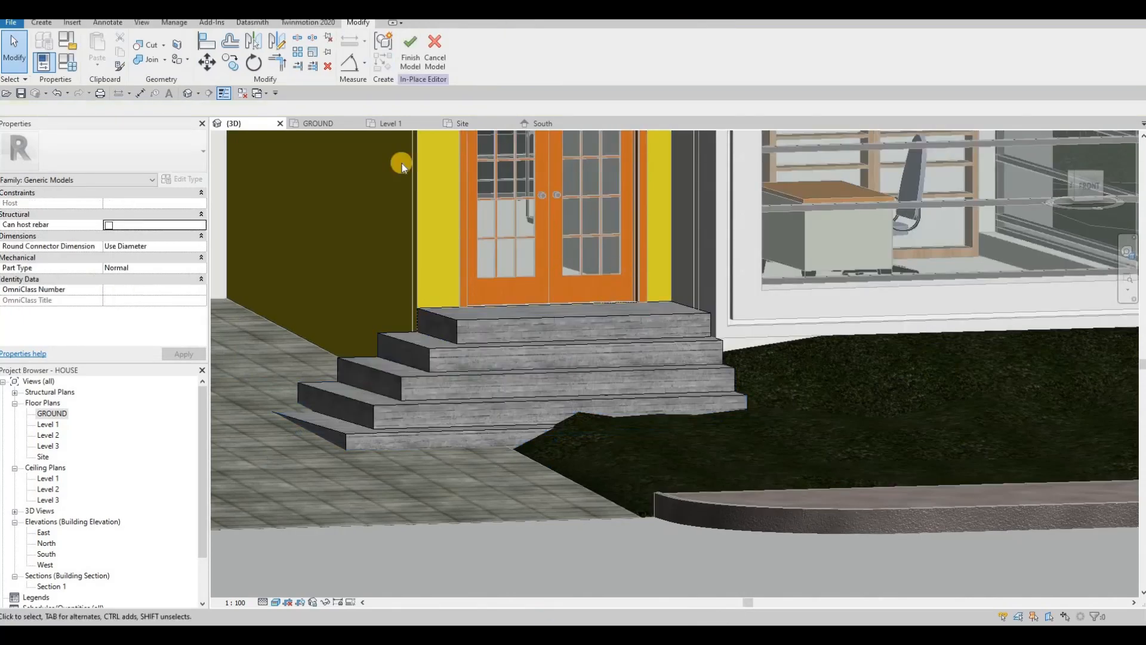
middle_click_drag(402, 163, 484, 154)
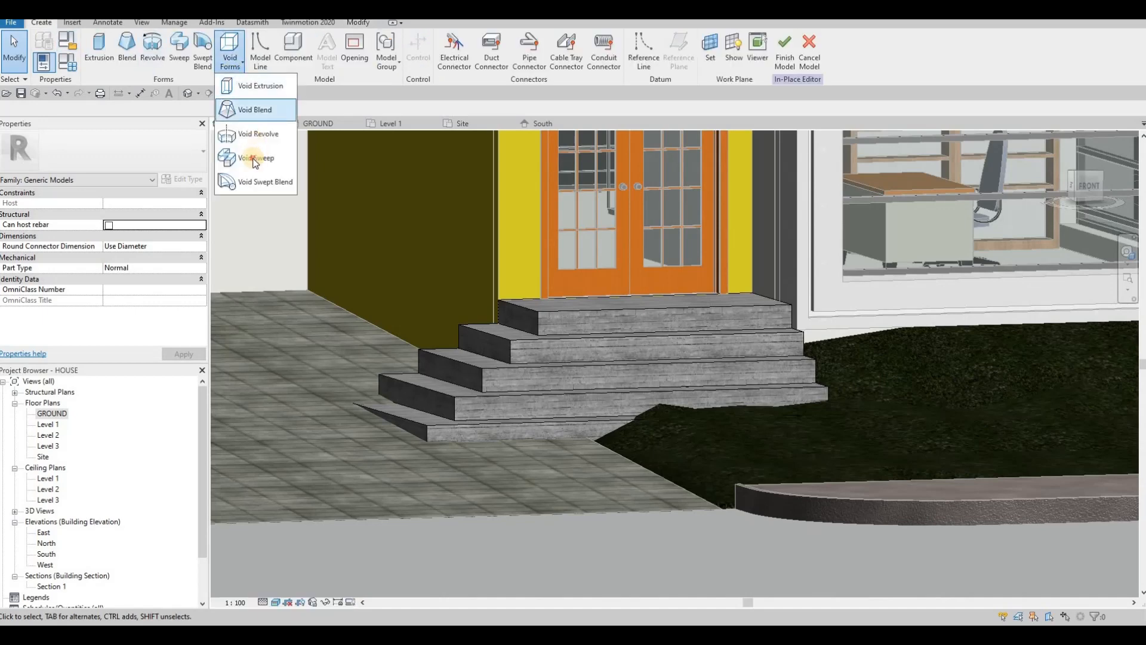
left_click(255, 159)
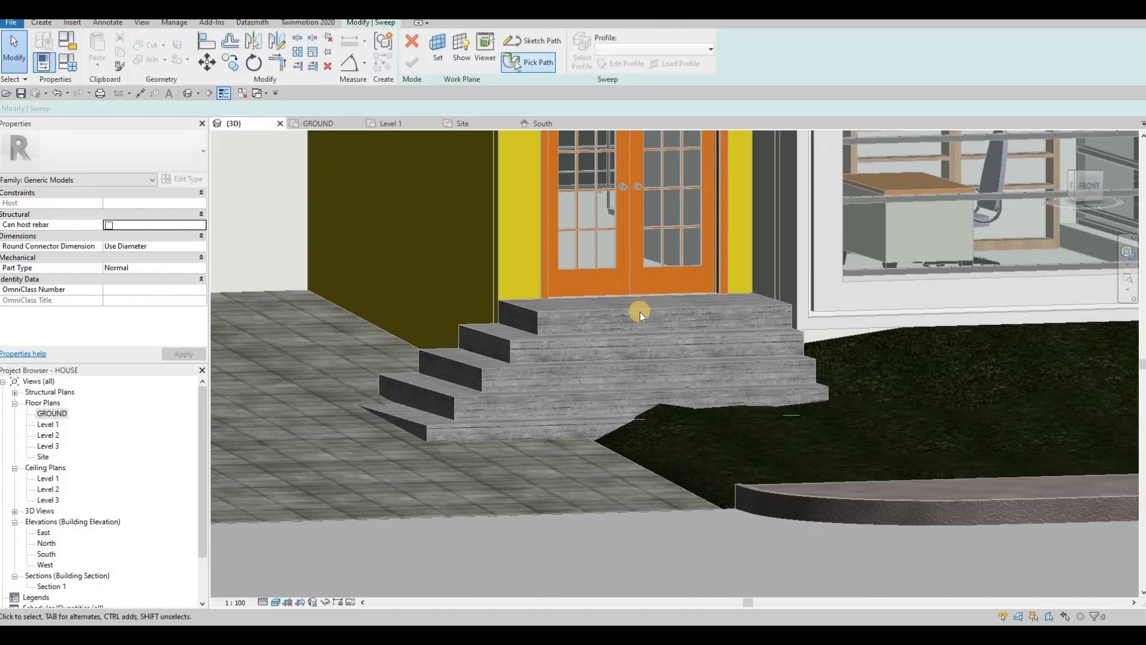
scroll(646, 305, "up", 2)
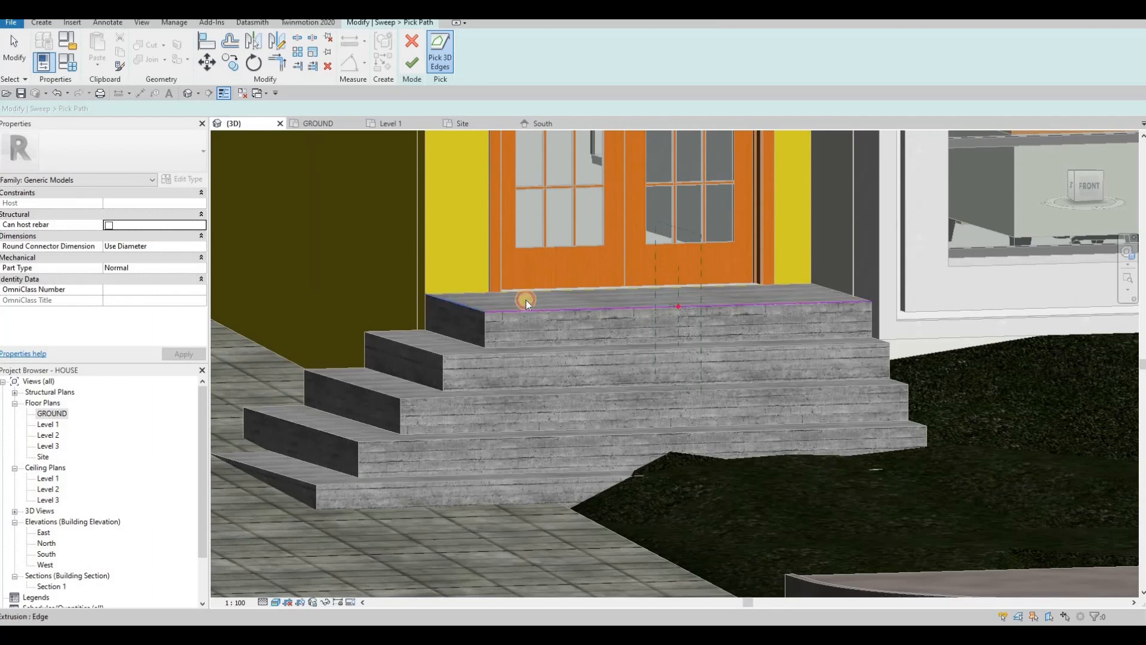
left_click(411, 63)
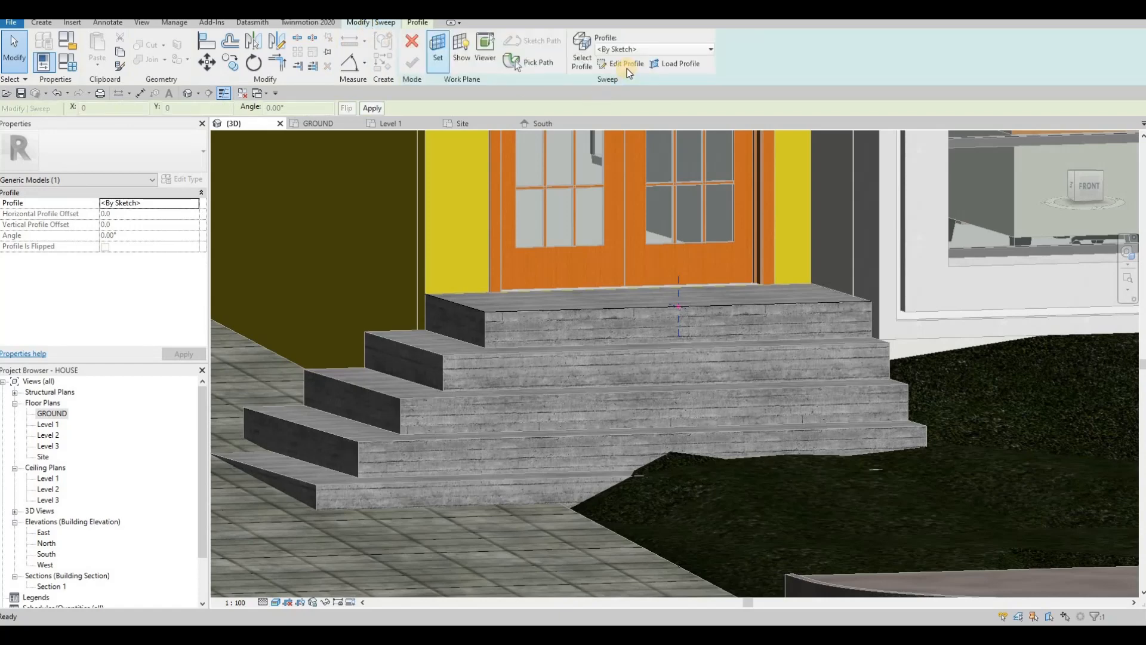
Step: Sketch a small rectangle at the top step's front edge point for the groove profile
middle_click_drag(713, 290, 711, 375, "shift")
middle_click_drag(556, 308, 629, 302, "shift")
scroll(689, 250, "down", 3)
scroll(609, 302, "up", 9)
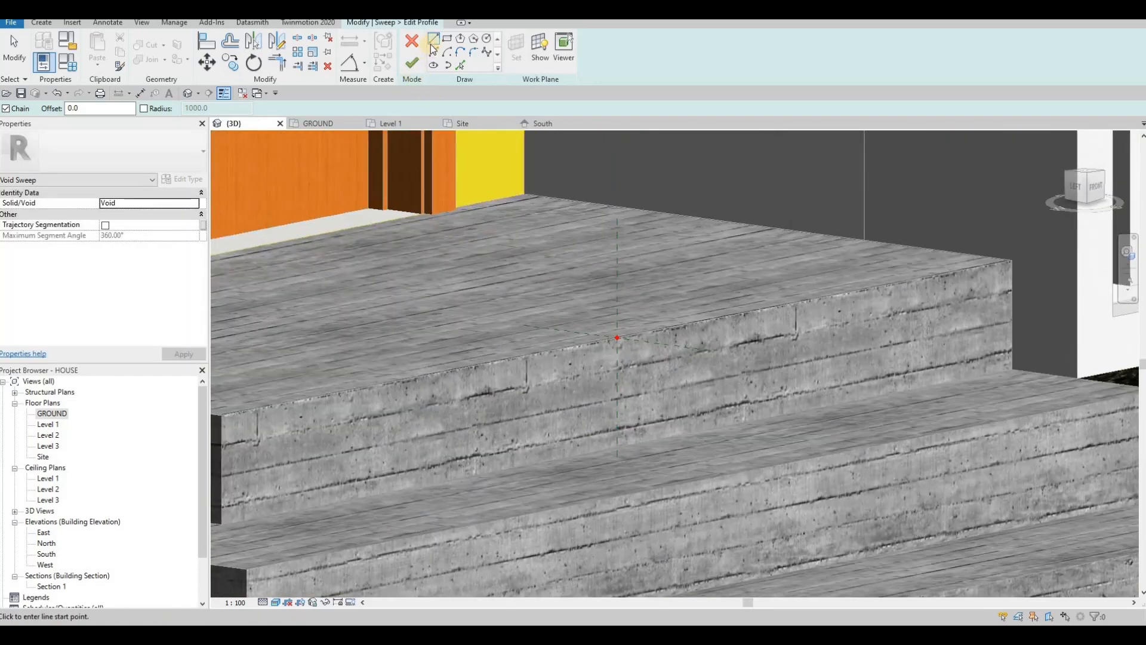
left_click(616, 362)
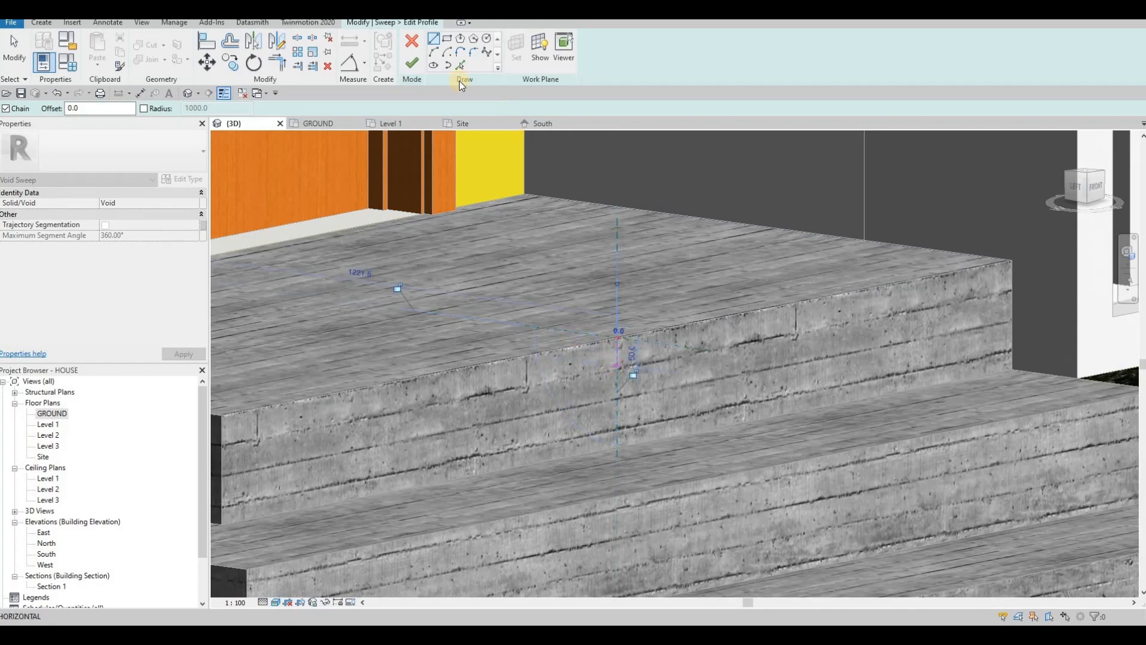
scroll(619, 376, "up", 2)
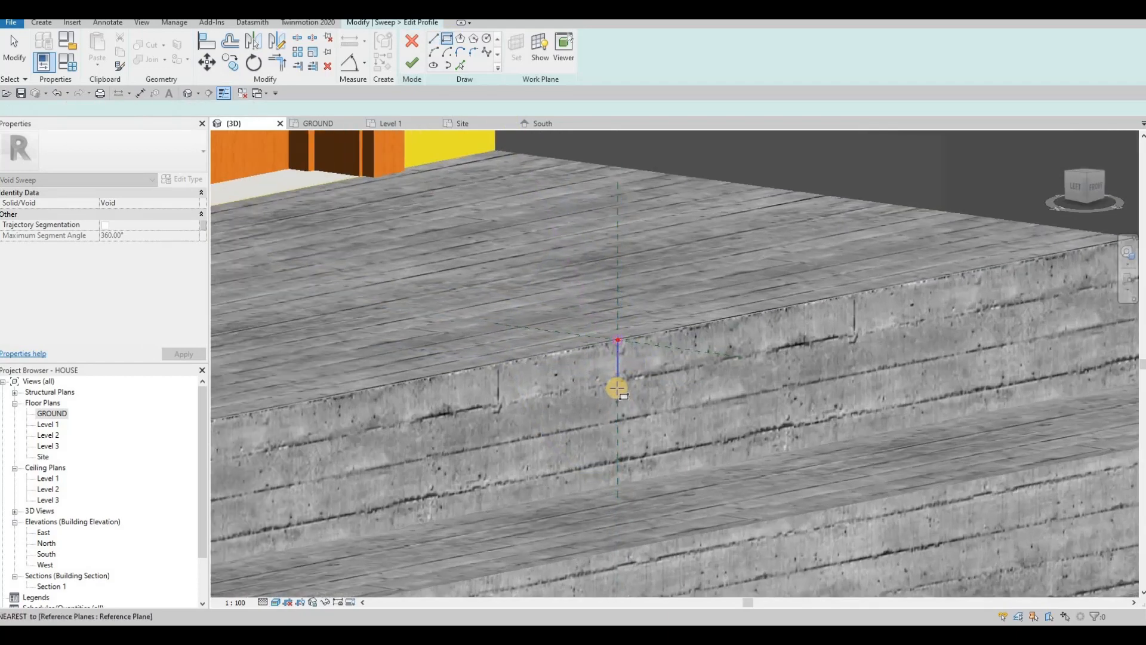
left_click(600, 400)
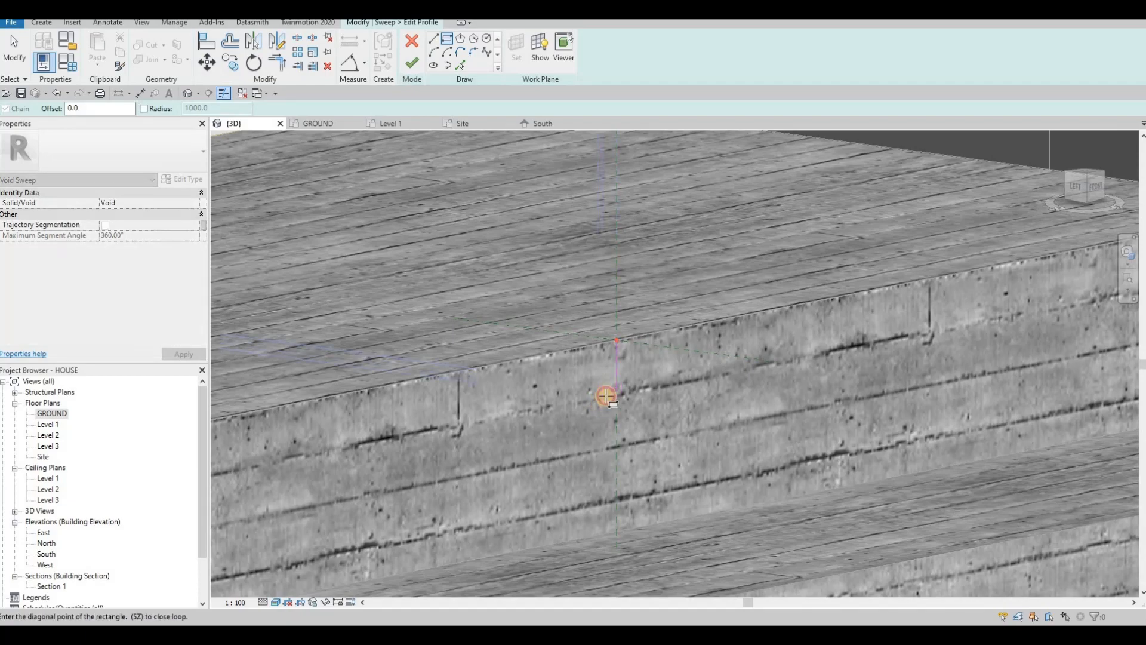
left_click(600, 392)
scroll(612, 387, "up", 3)
key("Escape")
key("Escape")
Step: Set the rectangle's sides to 20 using the temporary dimensions
left_click(616, 377)
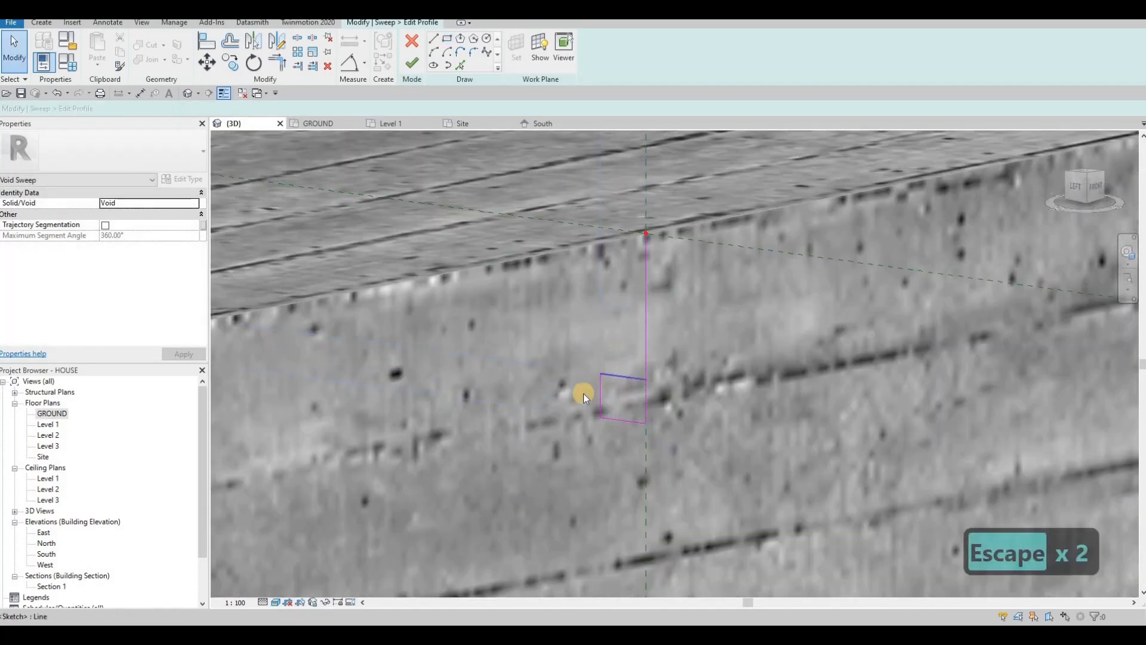
left_click(579, 394)
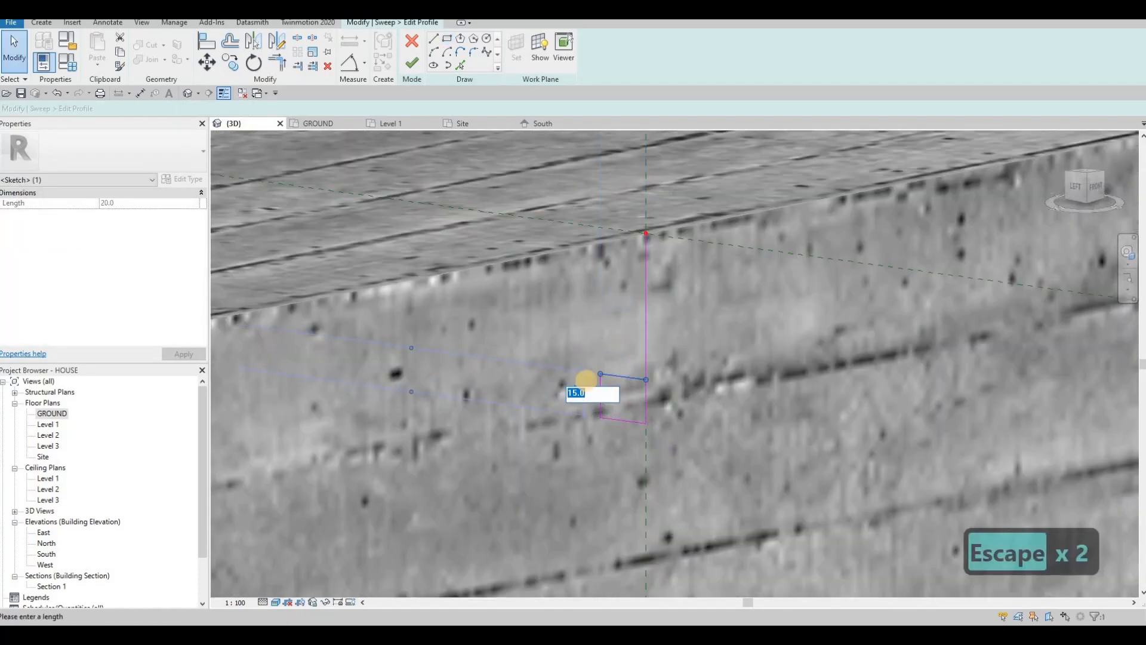
type("5")
key("BackSpace")
type("20")
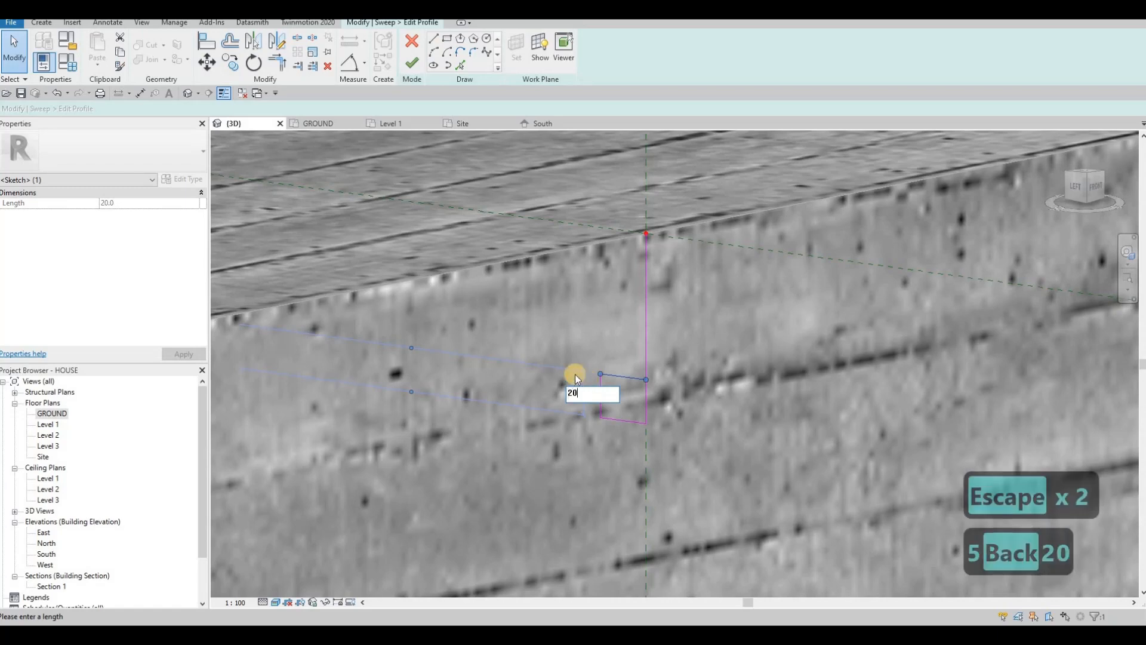
key("Return")
key("Escape")
key("ctrl+z")
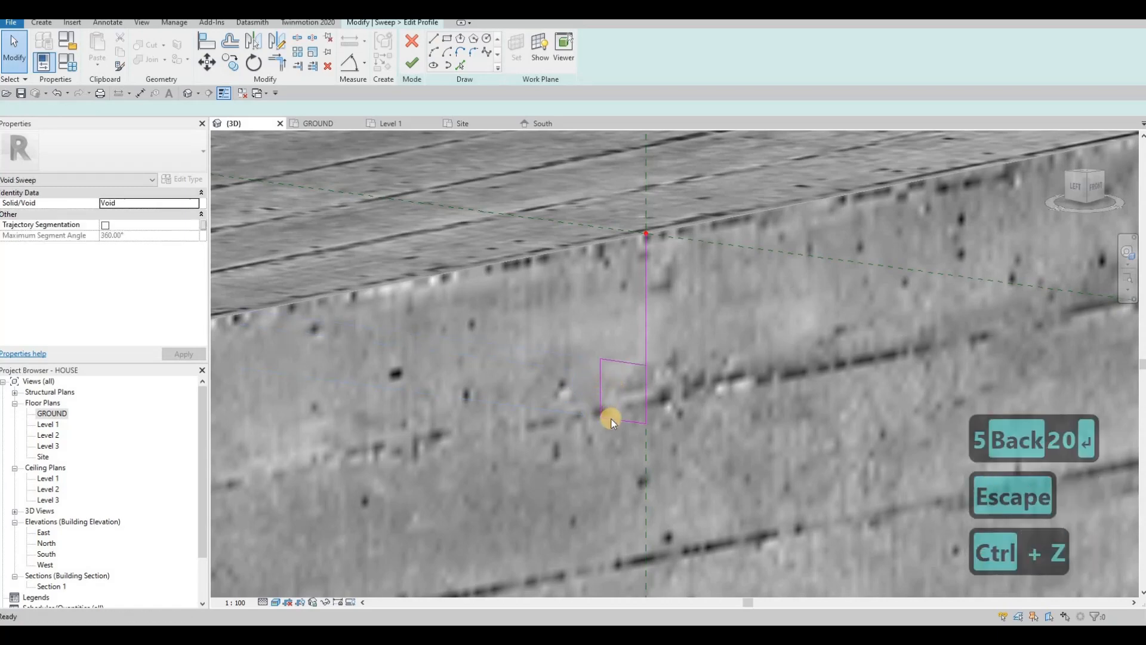
left_click(608, 420)
left_click(652, 400)
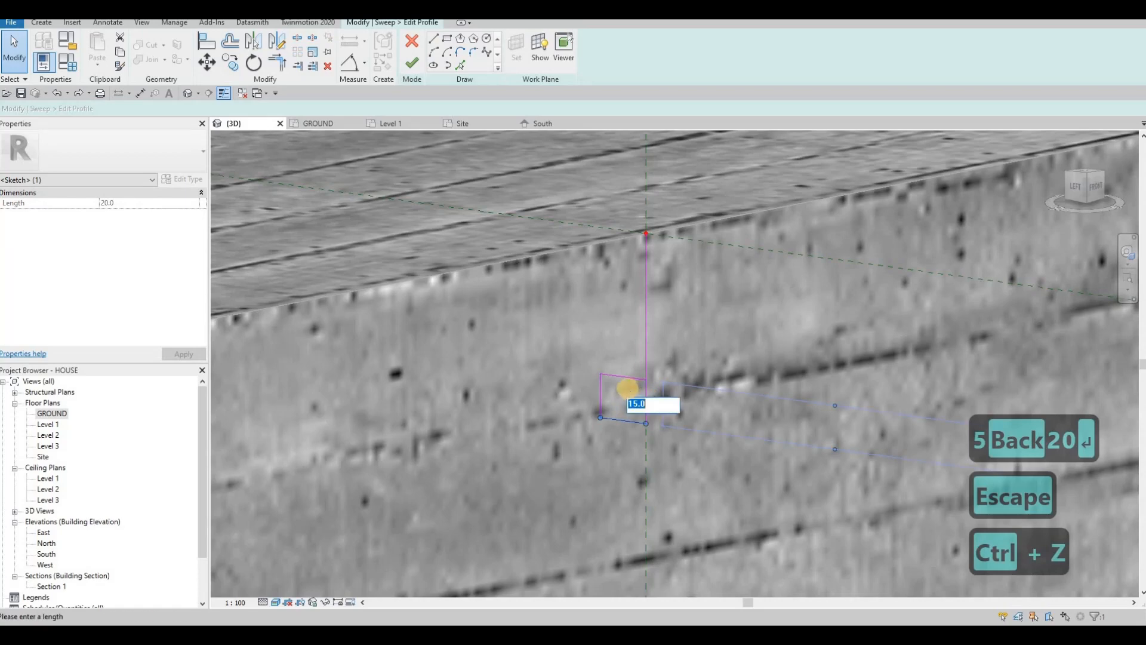
type("20")
key("Return")
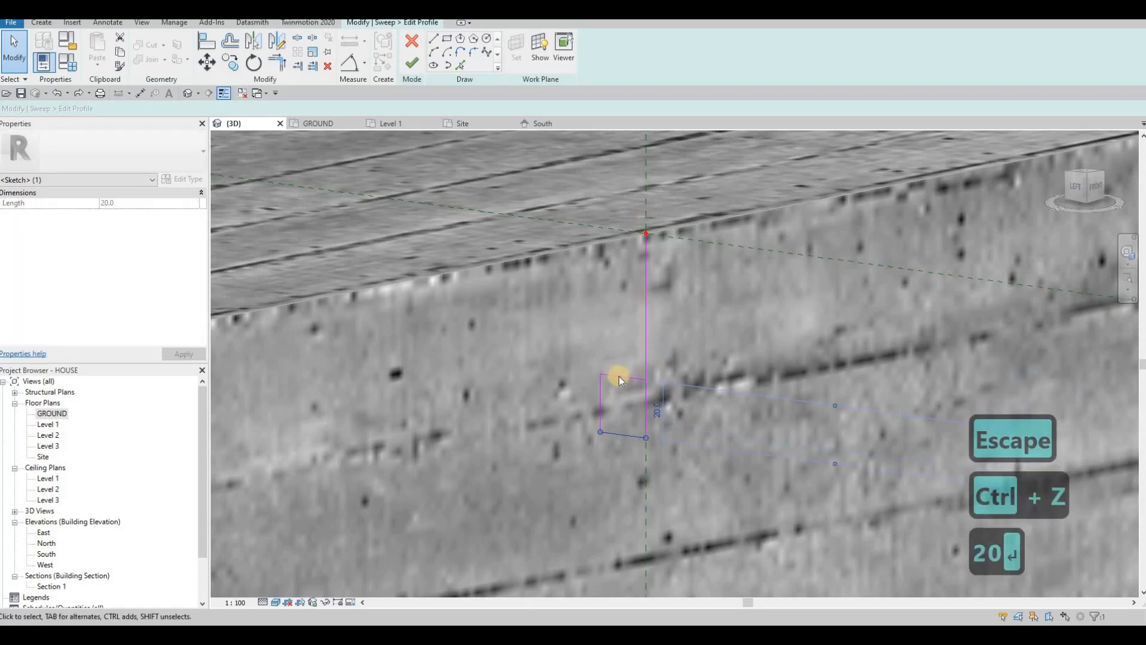
Step: Delete the extra 50-long vertical line and finish the profile sketch
left_click(603, 395)
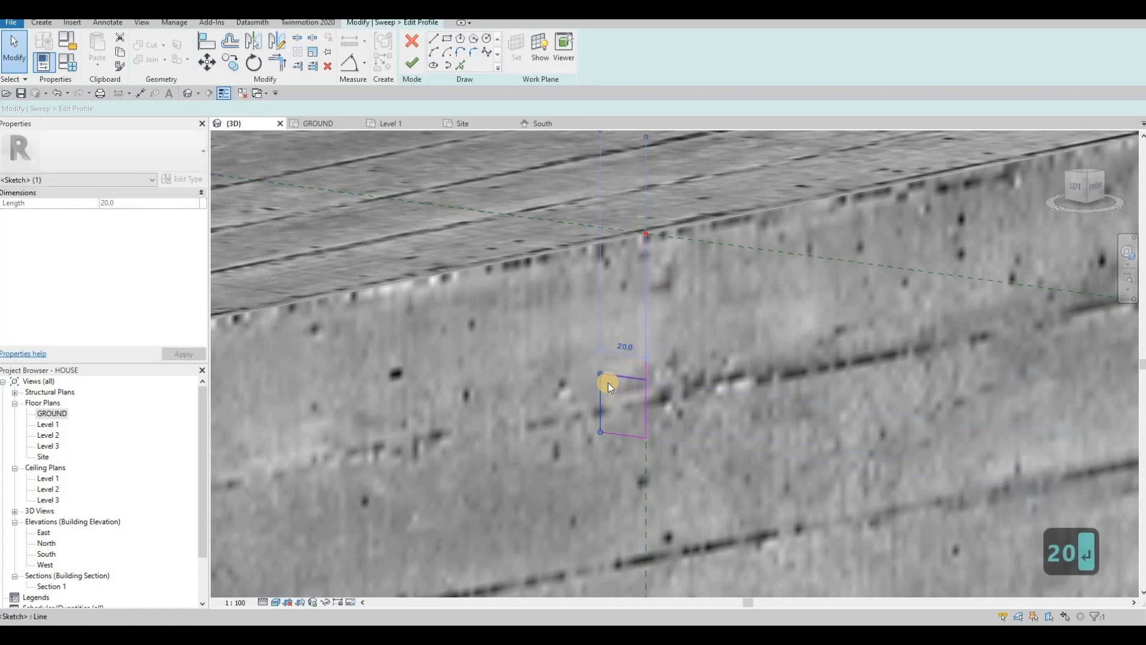
scroll(637, 361, "down", 2)
key("Escape")
left_click(626, 360)
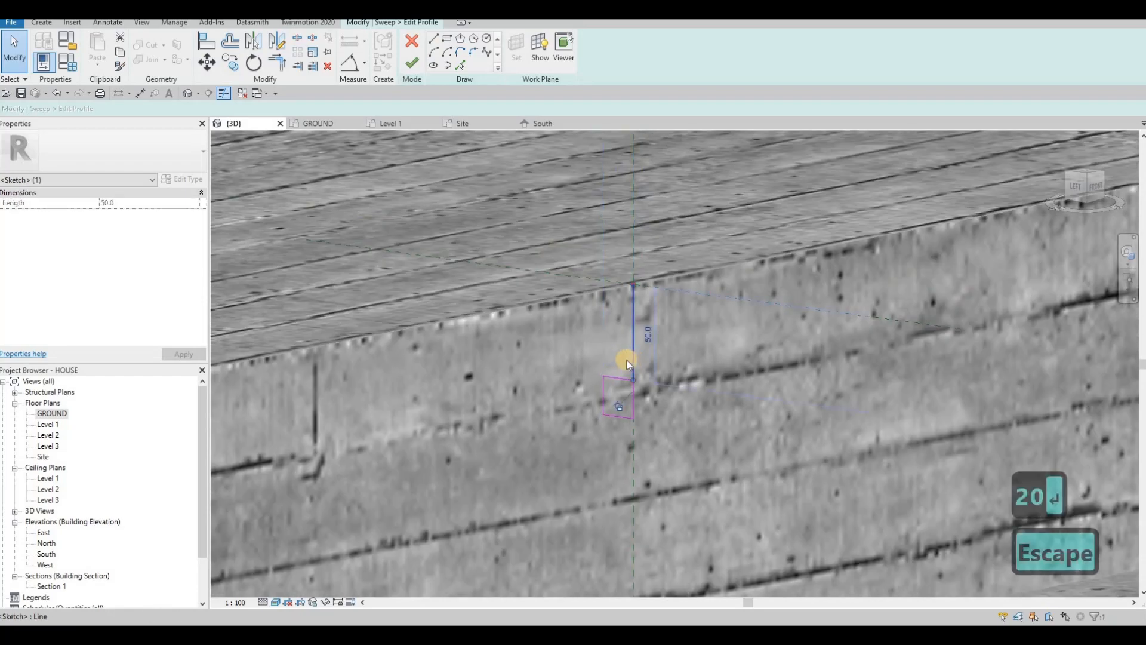
key("Delete")
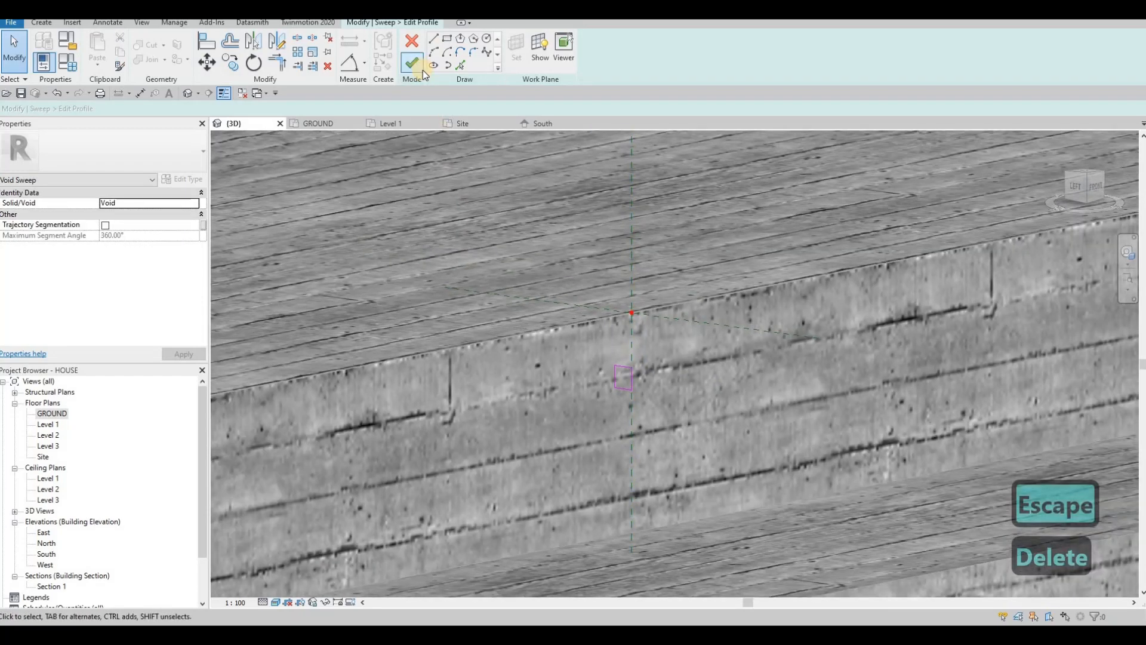
left_click(413, 64)
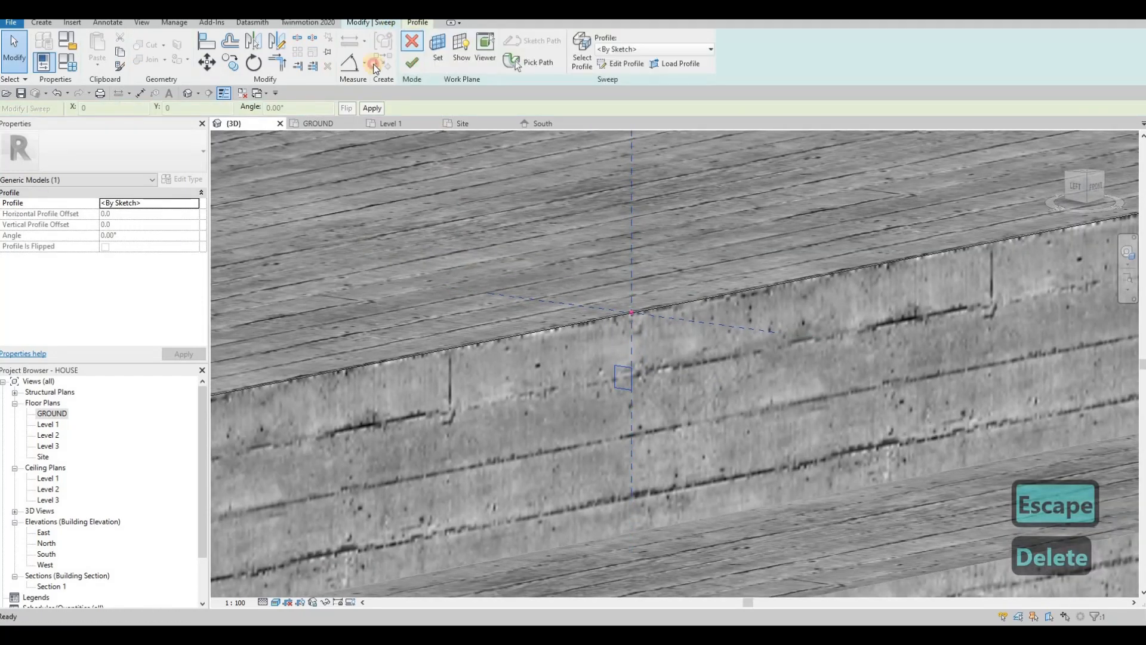
Step: Finish the void sweep and orbit to inspect the new groove on the top step's edge
left_click(438, 64)
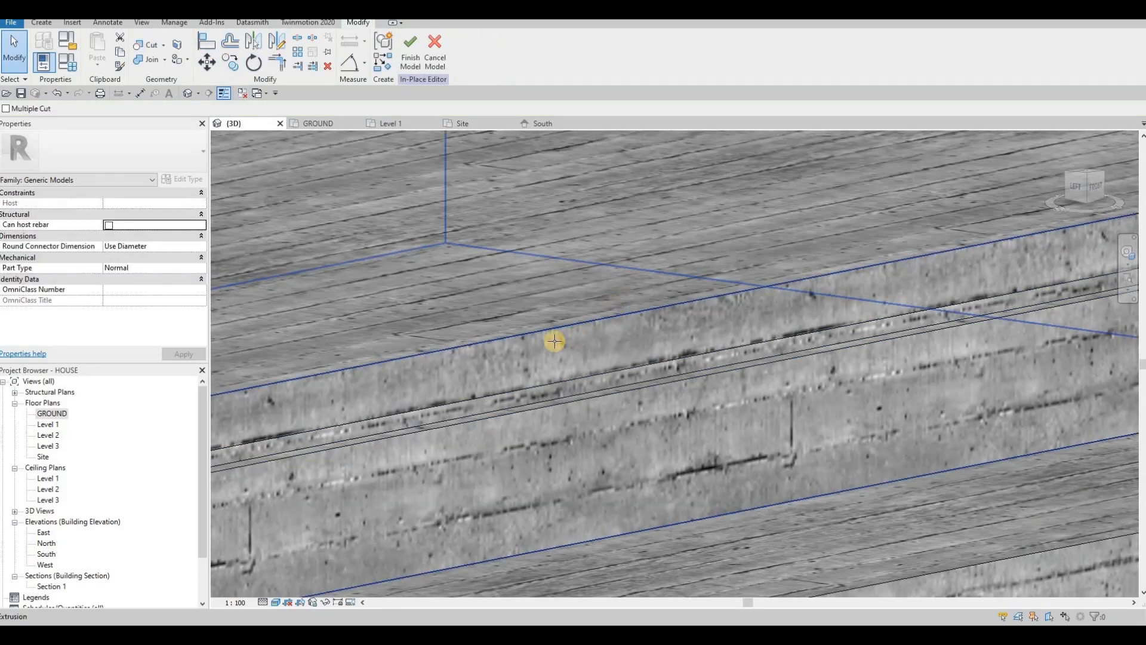
scroll(555, 338, "down", 5)
middle_click_drag(588, 317, 640, 253, "shift")
scroll(639, 253, "down", 3)
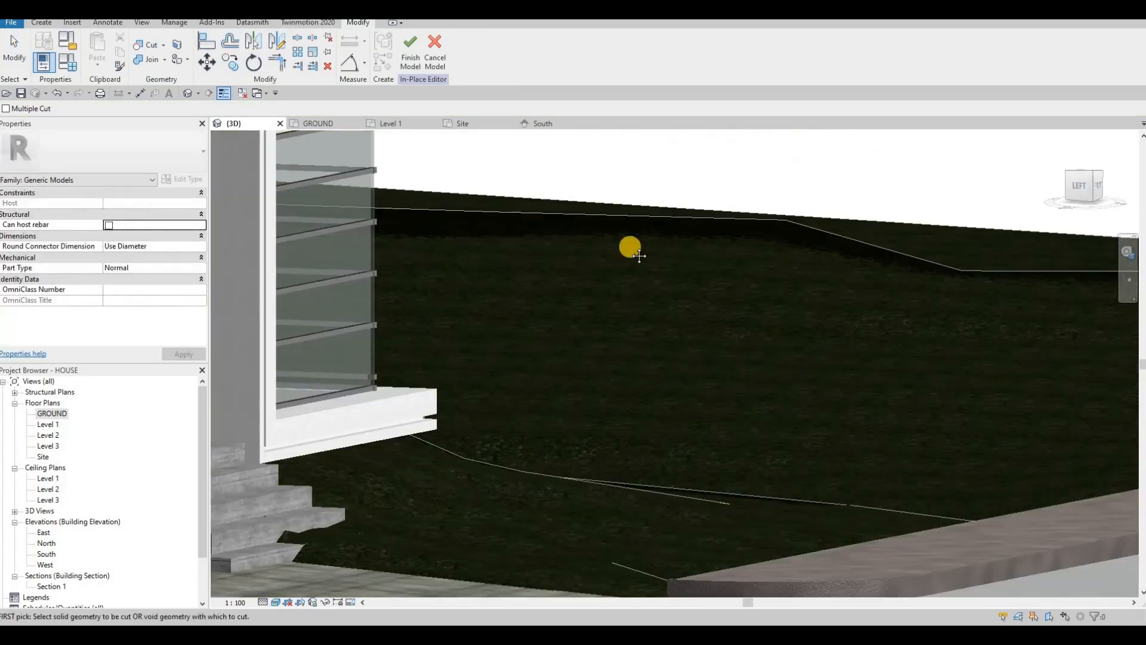
middle_click_drag(299, 352, 573, 299)
middle_click_drag(490, 462, 604, 397)
scroll(619, 321, "up", 4)
scroll(618, 321, "up", 3)
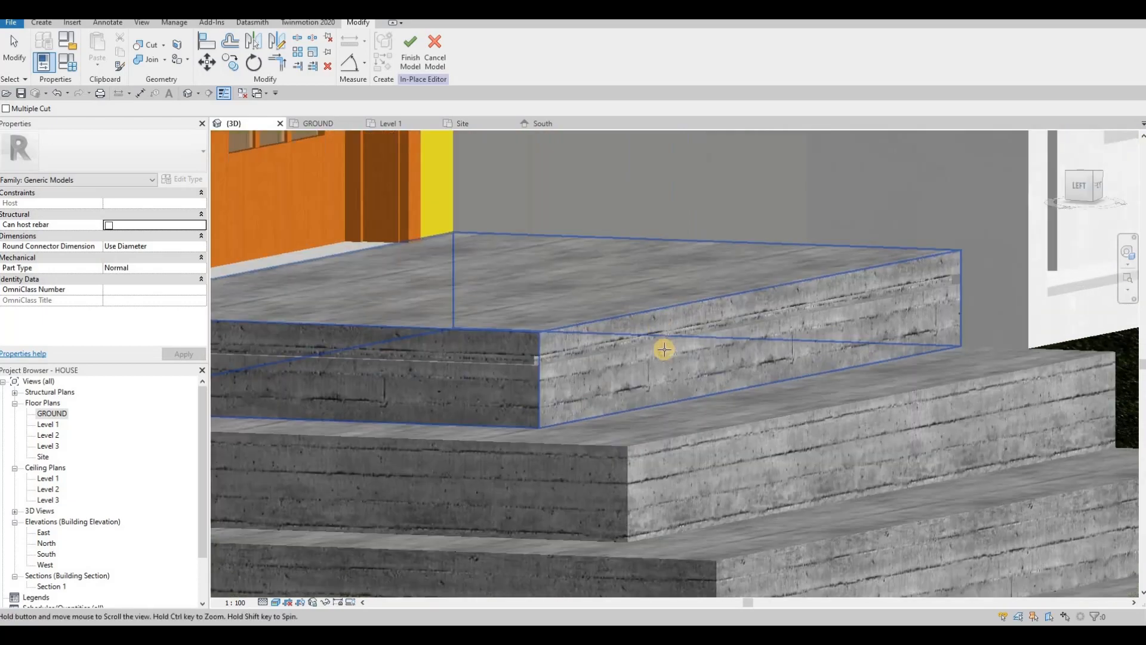
scroll(411, 327, "up", 3)
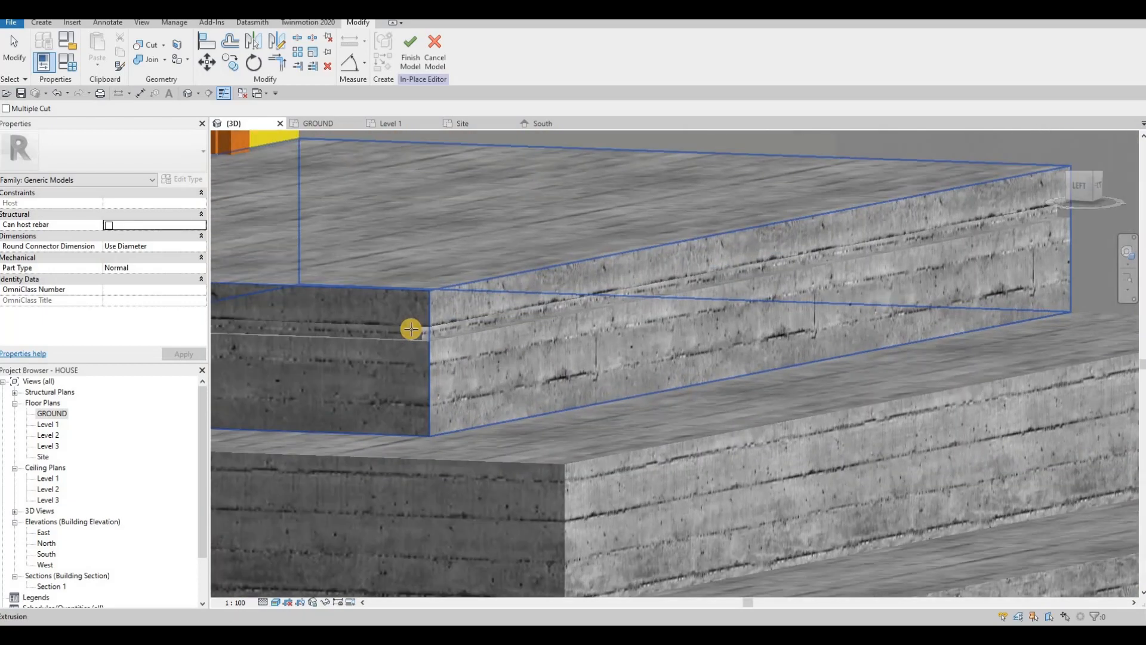
scroll(400, 332, "up", 2)
scroll(678, 374, "down", 5)
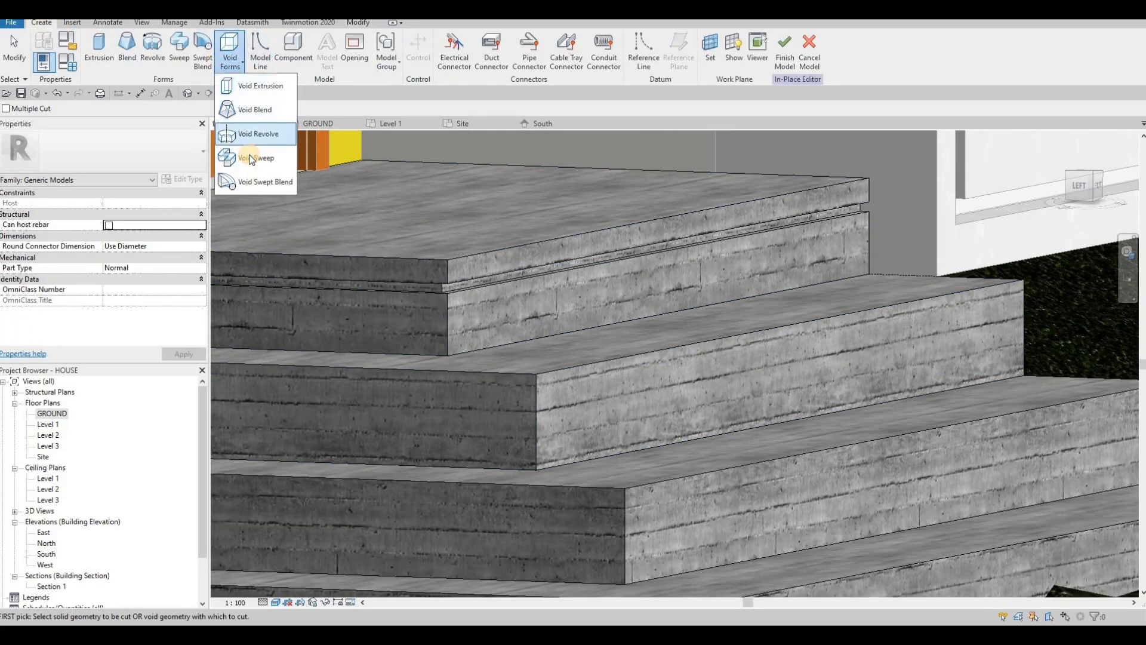
Step: Start a new void sweep with the second step's front edge as its path
left_click(249, 159)
left_click(524, 61)
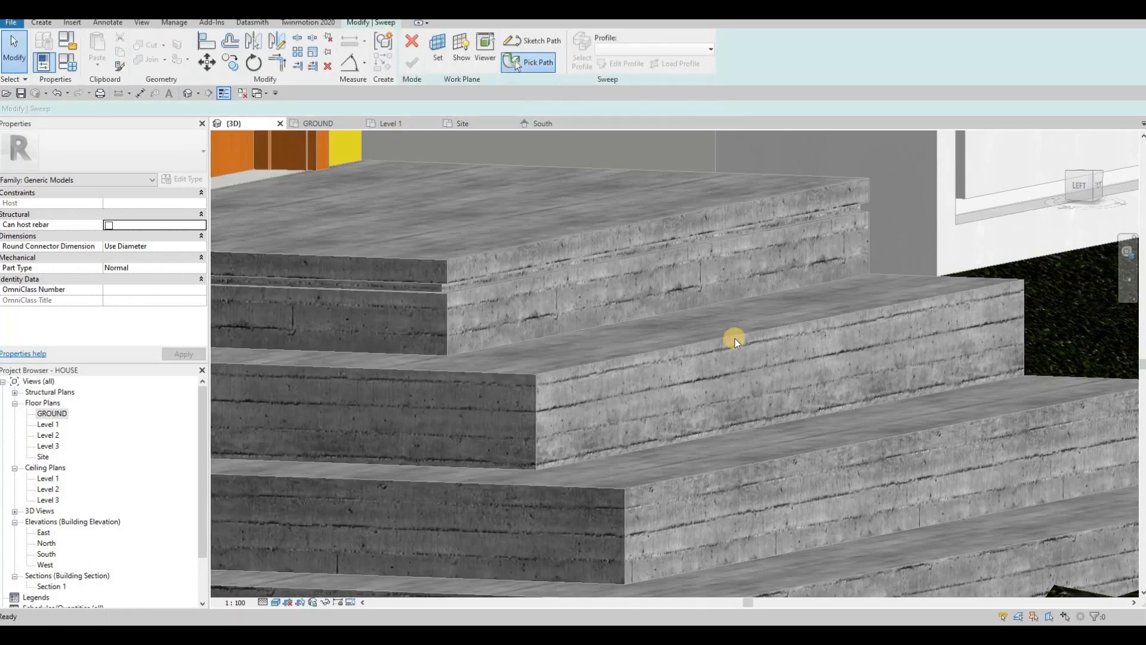
left_click(466, 371)
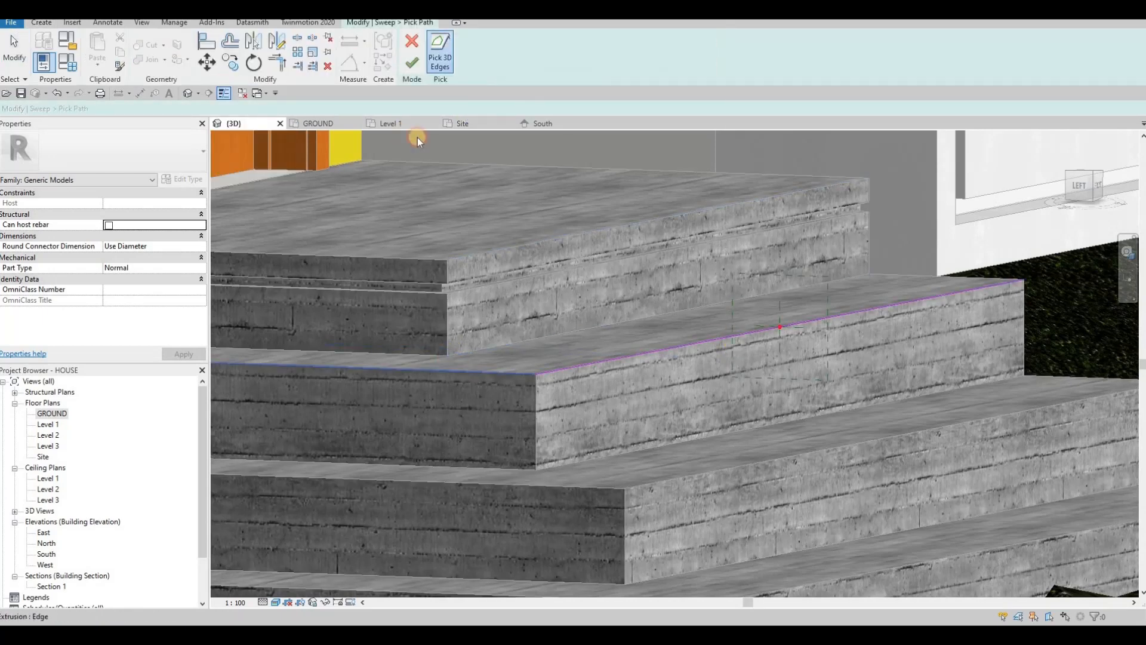
left_click(408, 63)
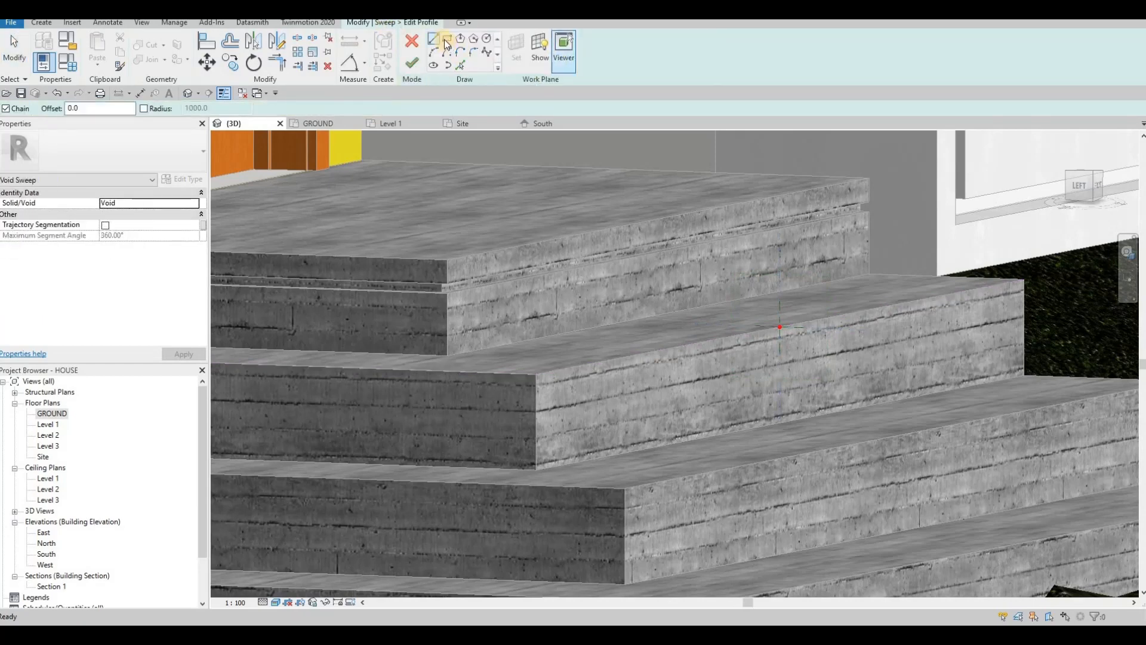
Step: Sketch a vertical guide line and a rectangle profile at the edge point
key("Escape")
scroll(786, 333, "up", 2)
left_click(445, 40)
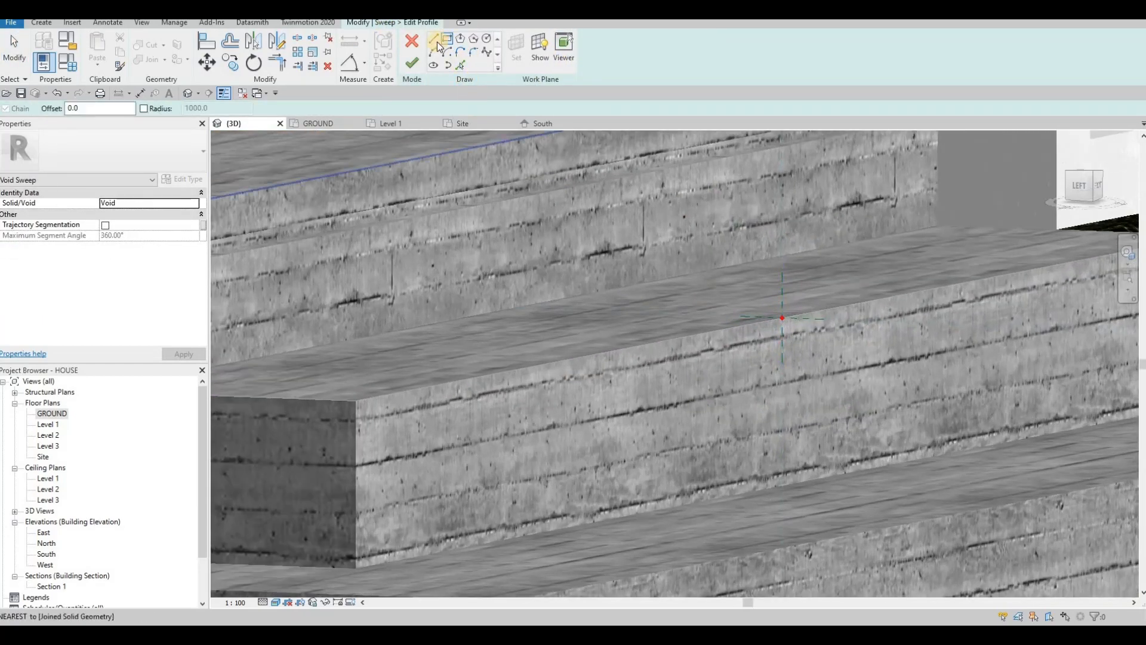
key("l")
key("i")
scroll(759, 328, "up", 2)
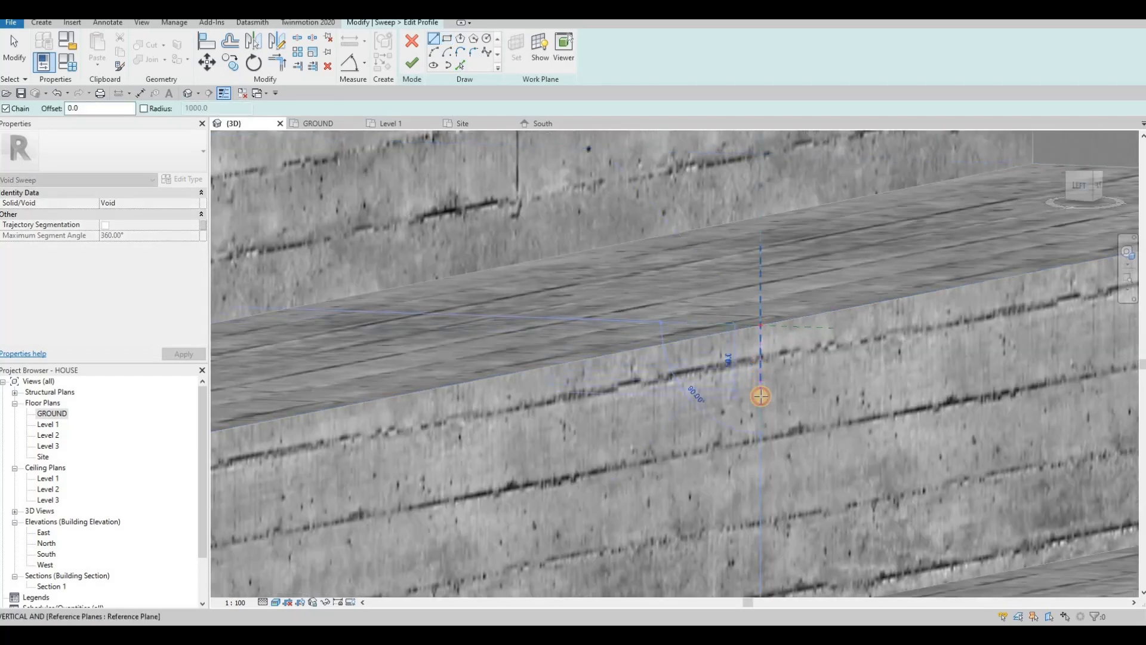
left_click(760, 399)
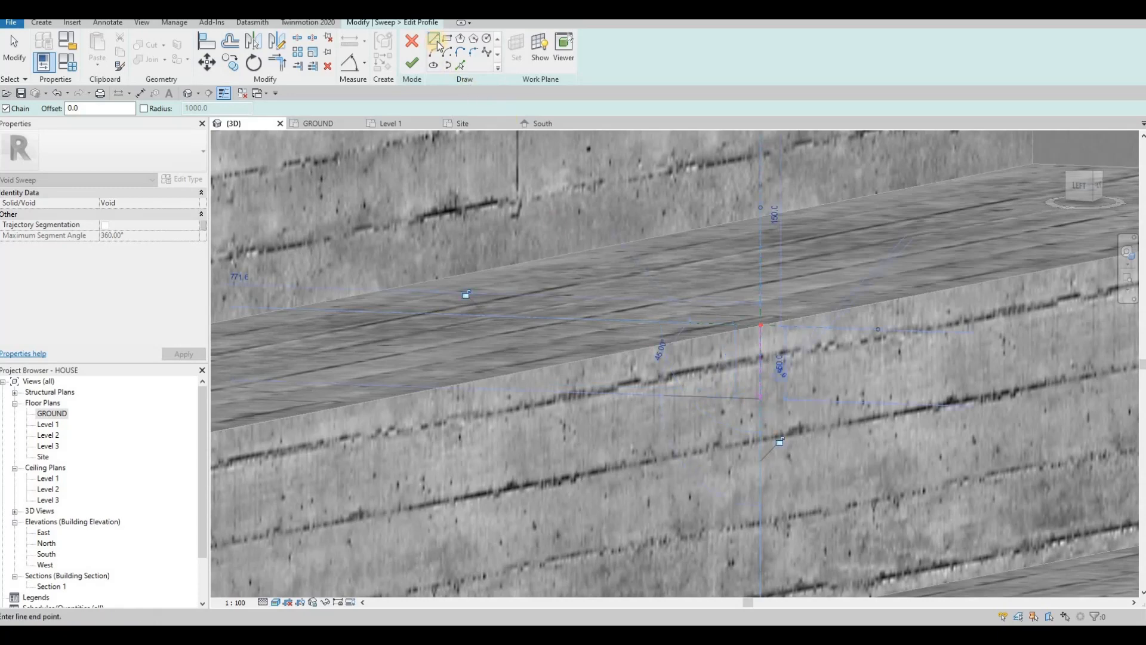
left_click(762, 399)
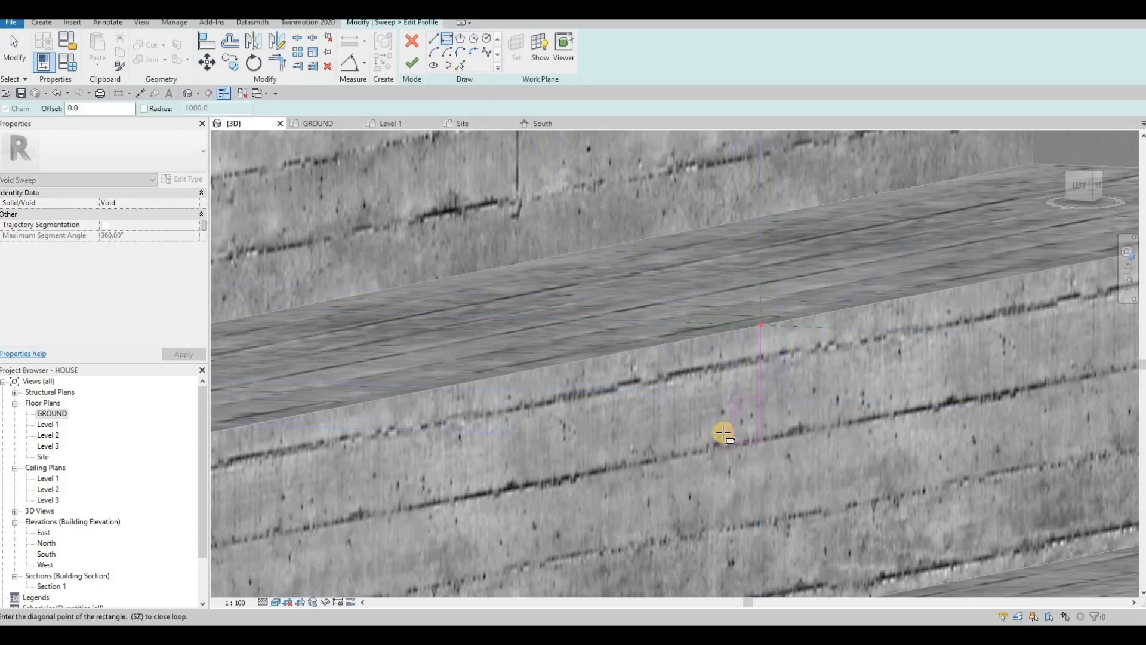
key("Escape")
key("Escape")
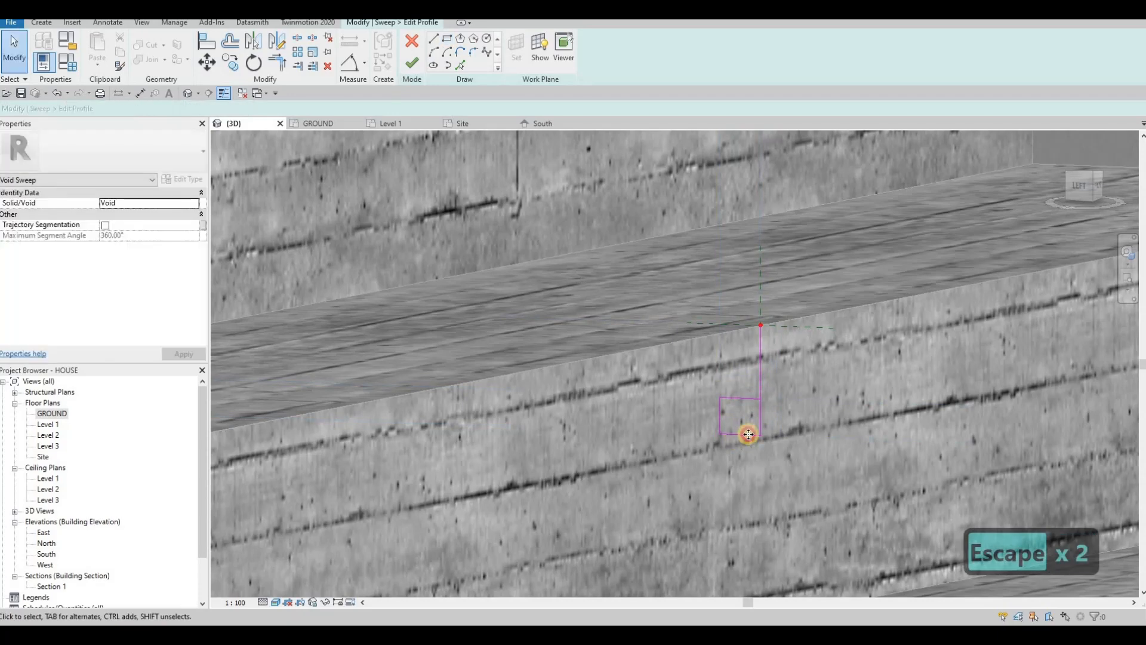
Step: Resize the rectangle from 25 × 30 to 20 × 20 and delete the leftover vertical line
left_click(762, 415)
type("20")
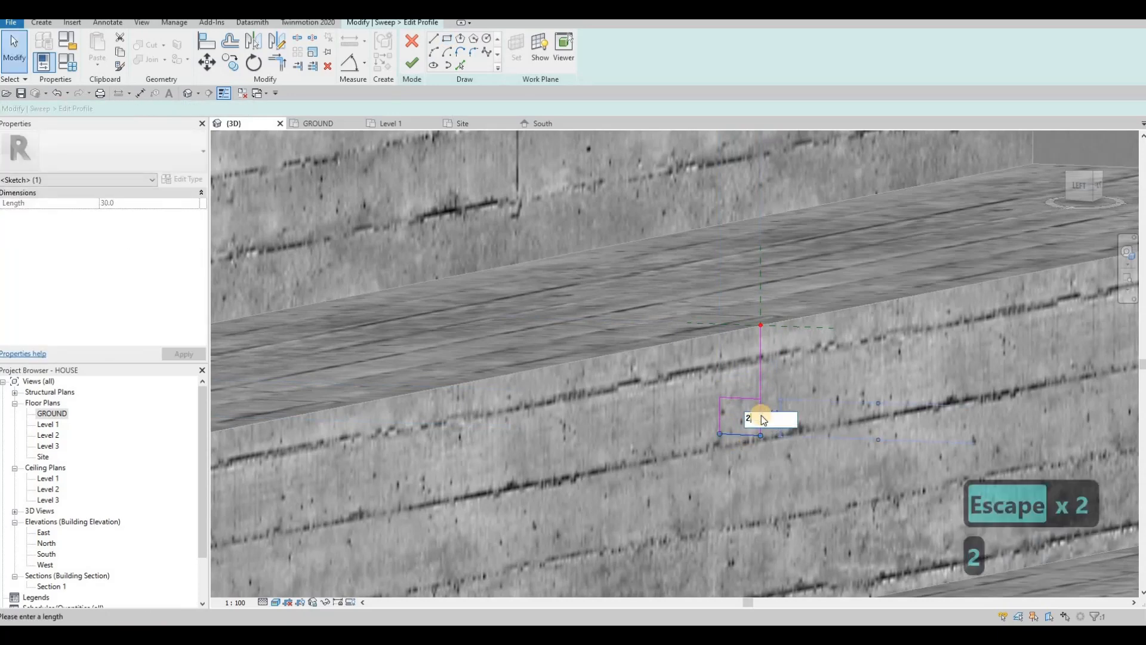
key("Return")
key("Escape")
left_click(719, 409)
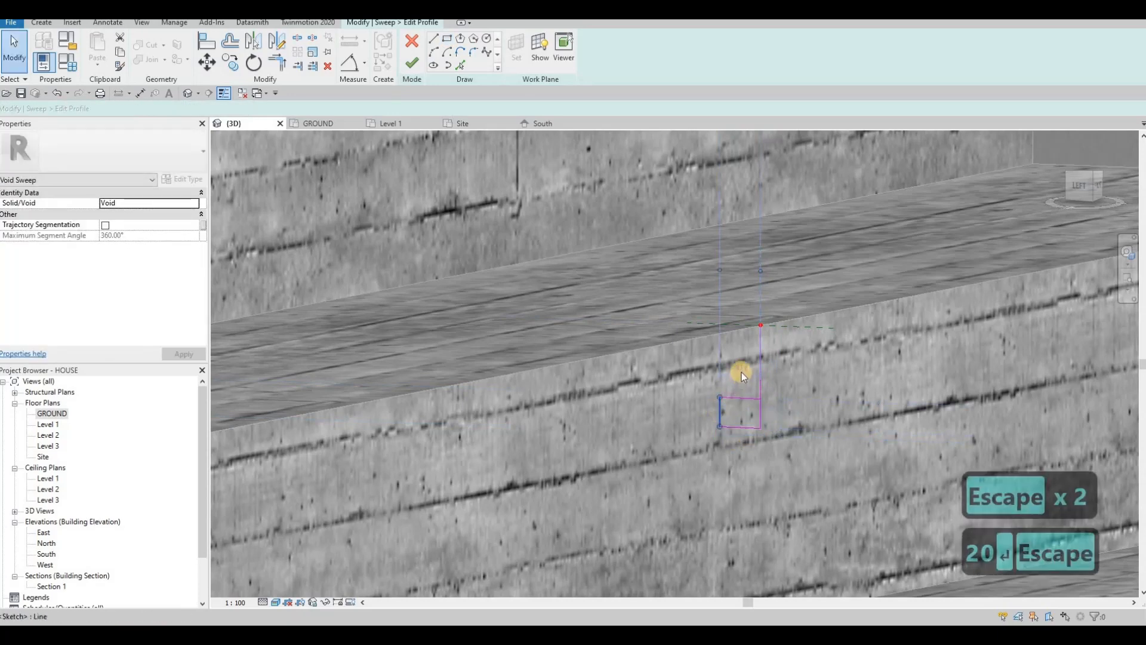
left_click(739, 368)
type("20")
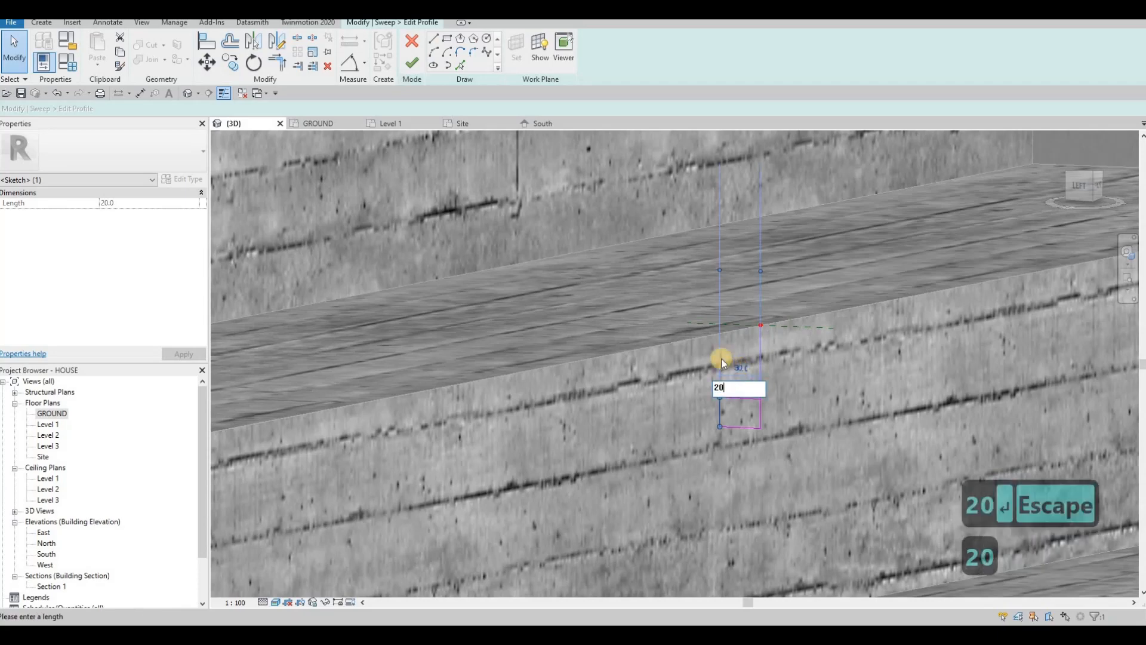
key("Return")
key("Escape")
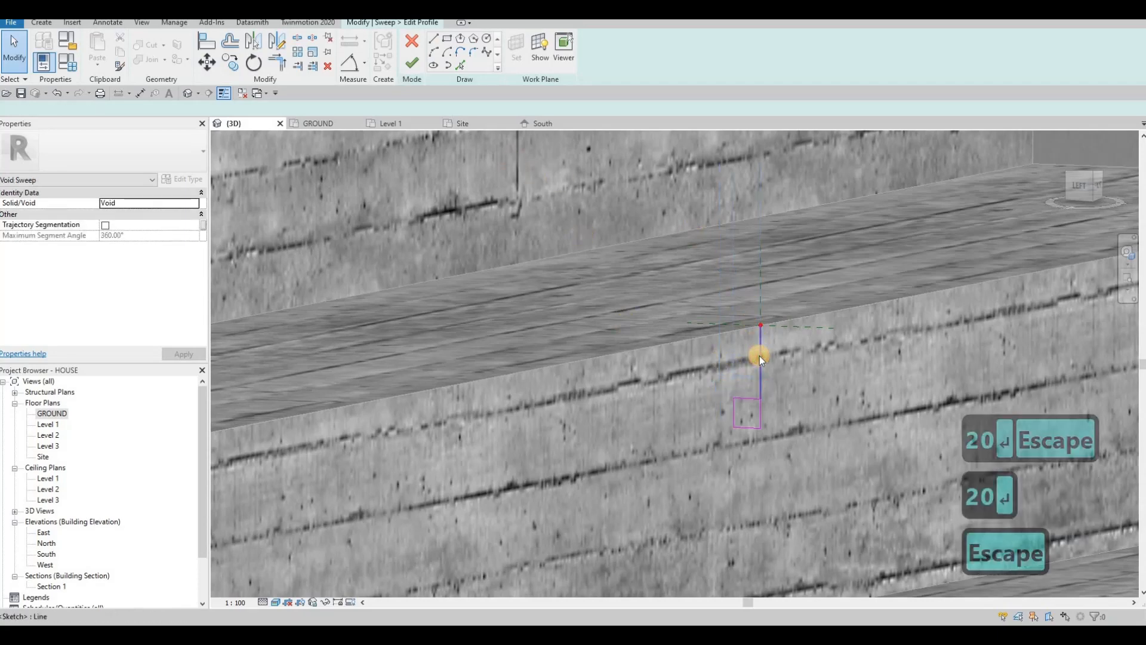
key("Delete")
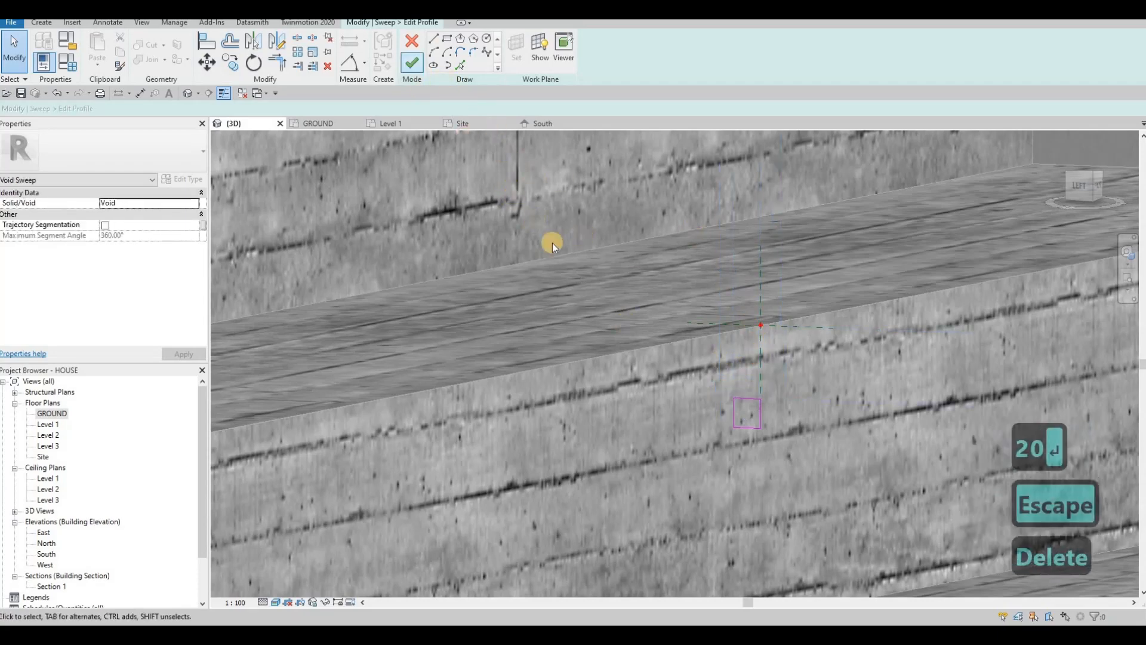
Step: Finish the profile and the void sweep, then view the grooved steps
left_click(412, 62)
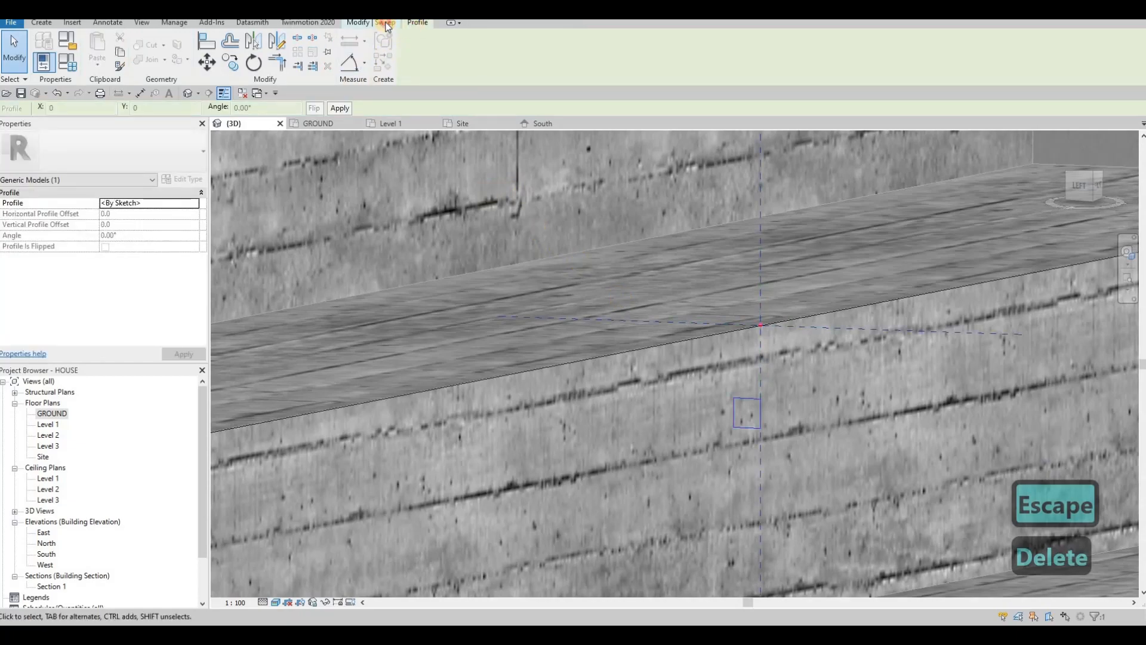
left_click(418, 63)
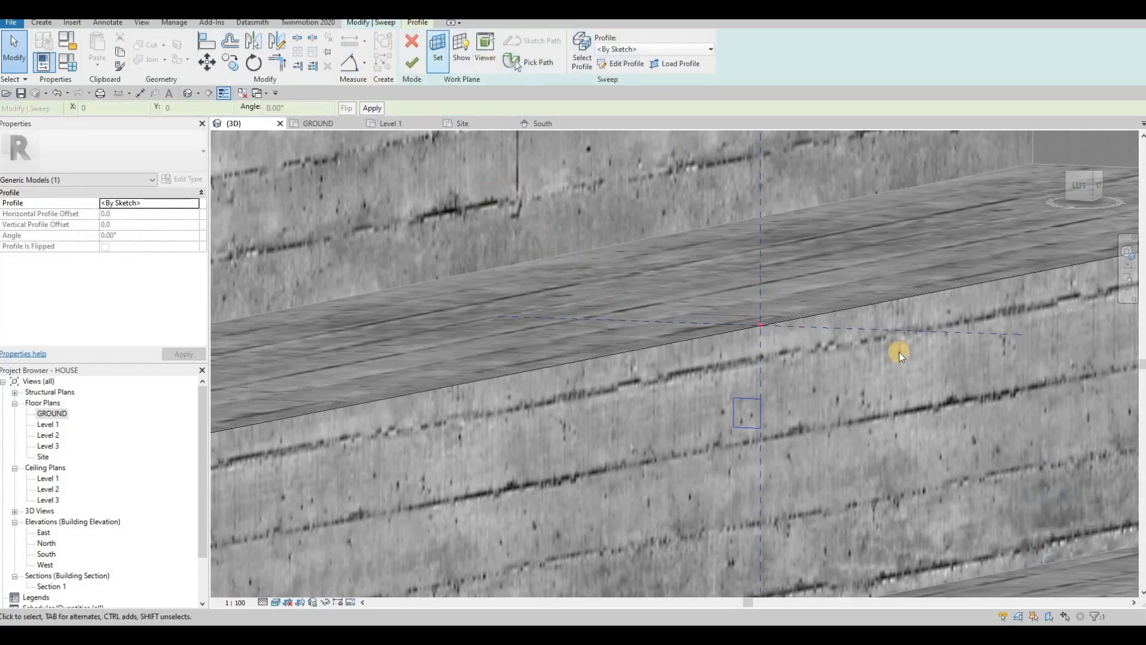
scroll(800, 307, "down", 5)
left_click(387, 138)
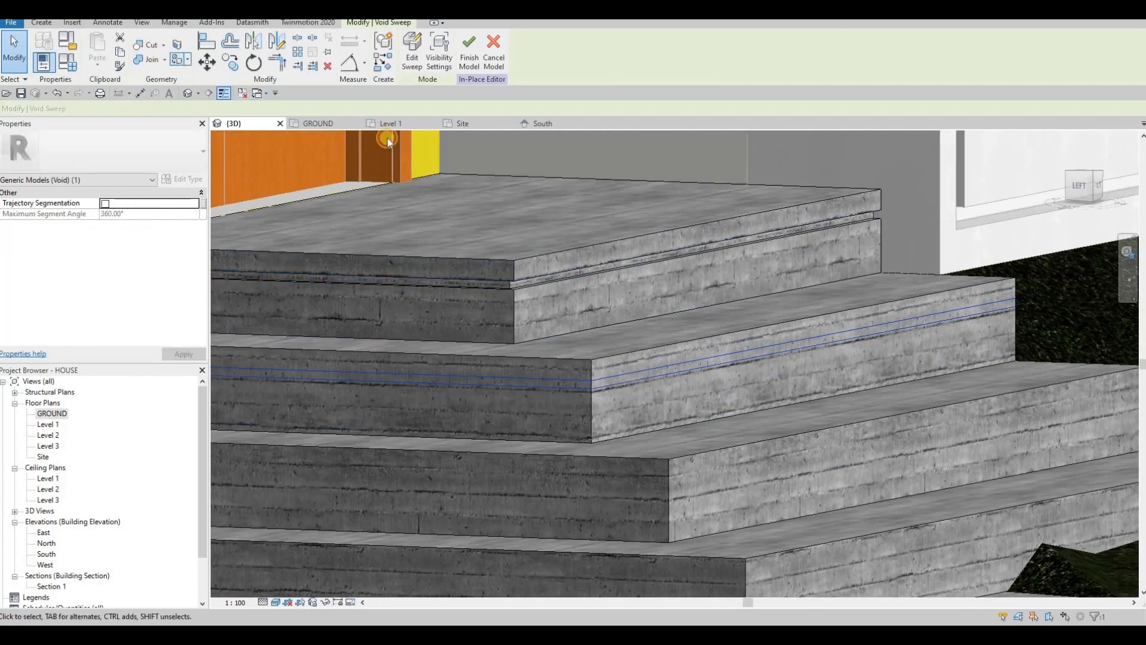
left_click(636, 345)
scroll(637, 346, "down", 1)
middle_click_drag(636, 346, 648, 262)
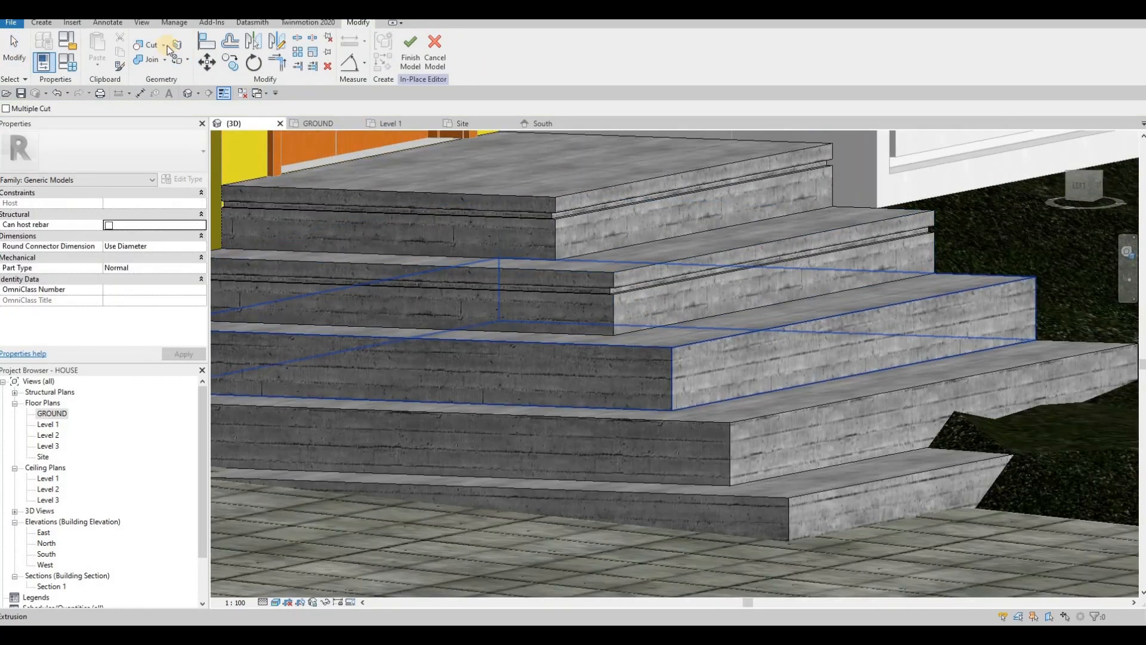
Step: Start a void sweep along the next step's front top edge
left_click(41, 23)
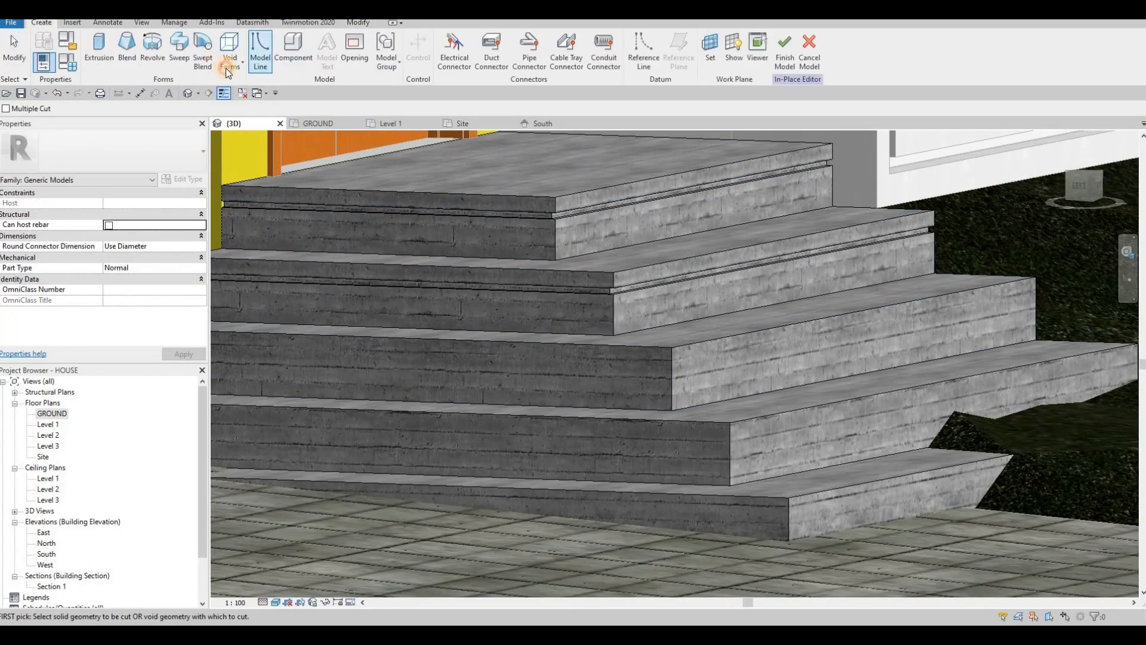
left_click(230, 57)
left_click(263, 160)
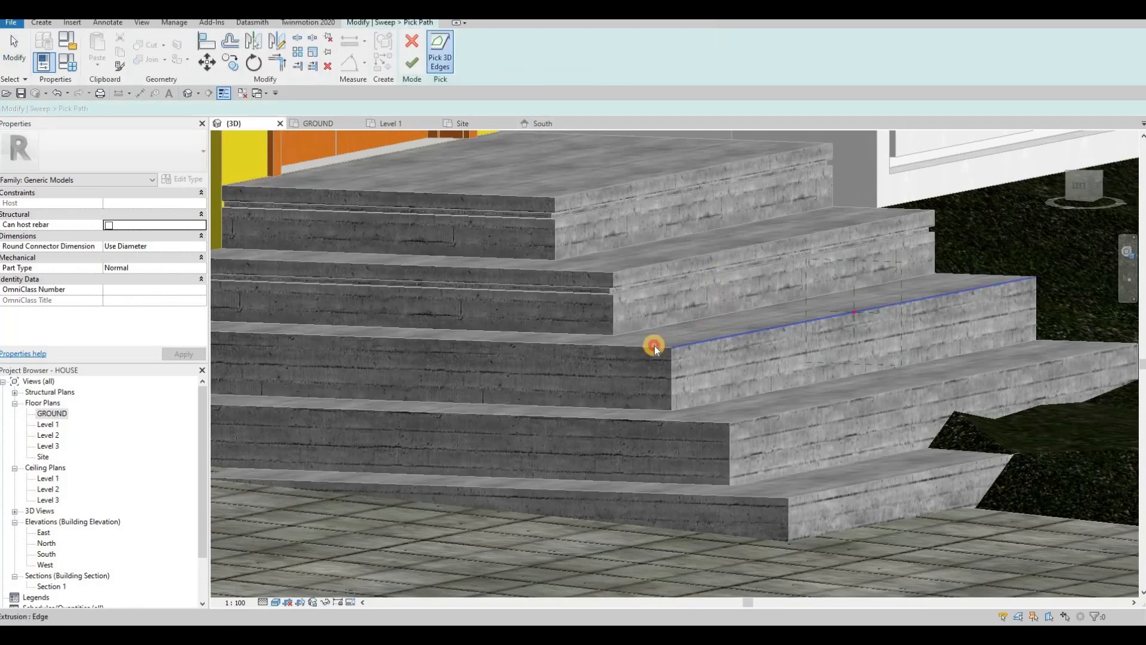
left_click(677, 344)
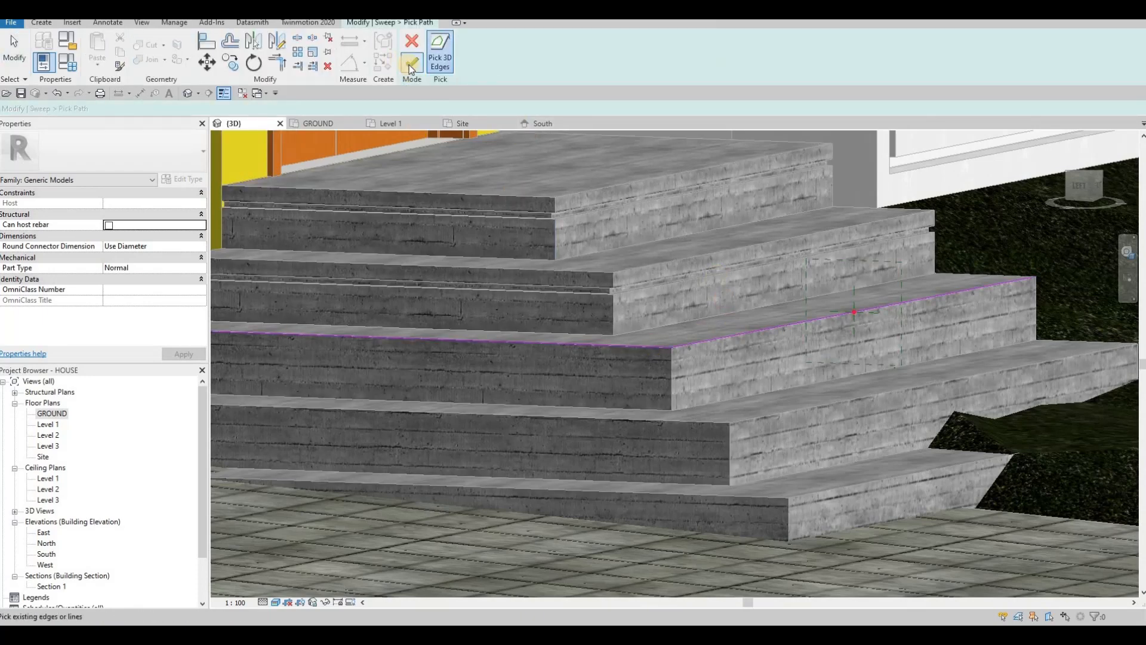
left_click(411, 62)
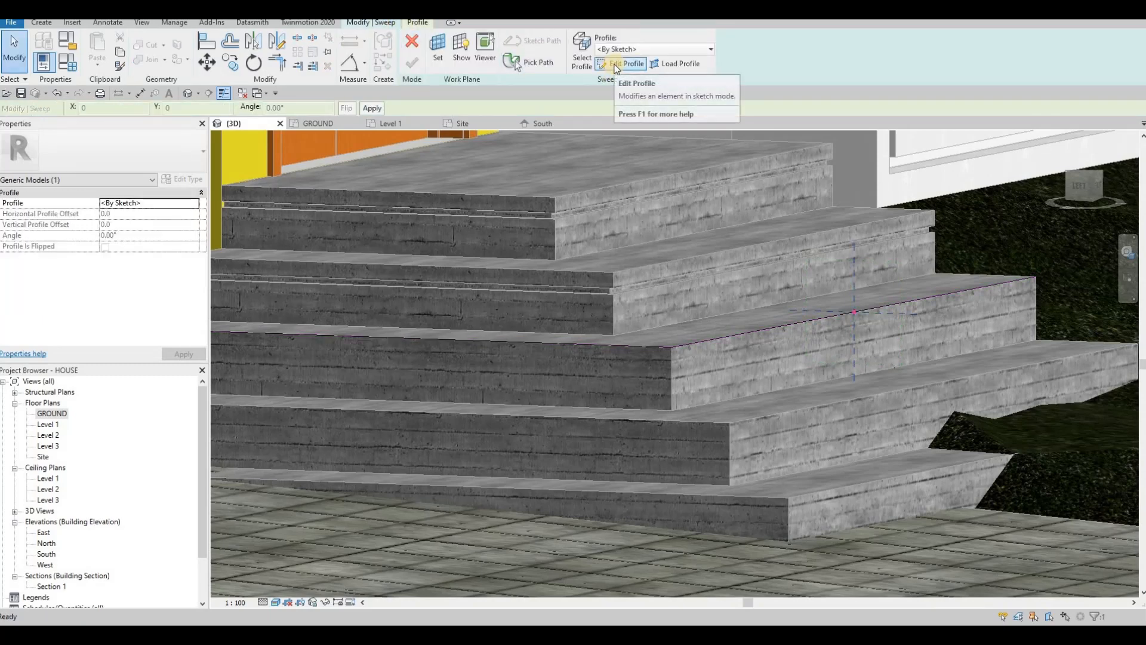
Step: Sketch a vertical guide line and a rectangle at its lower end as the profile
left_click(615, 65)
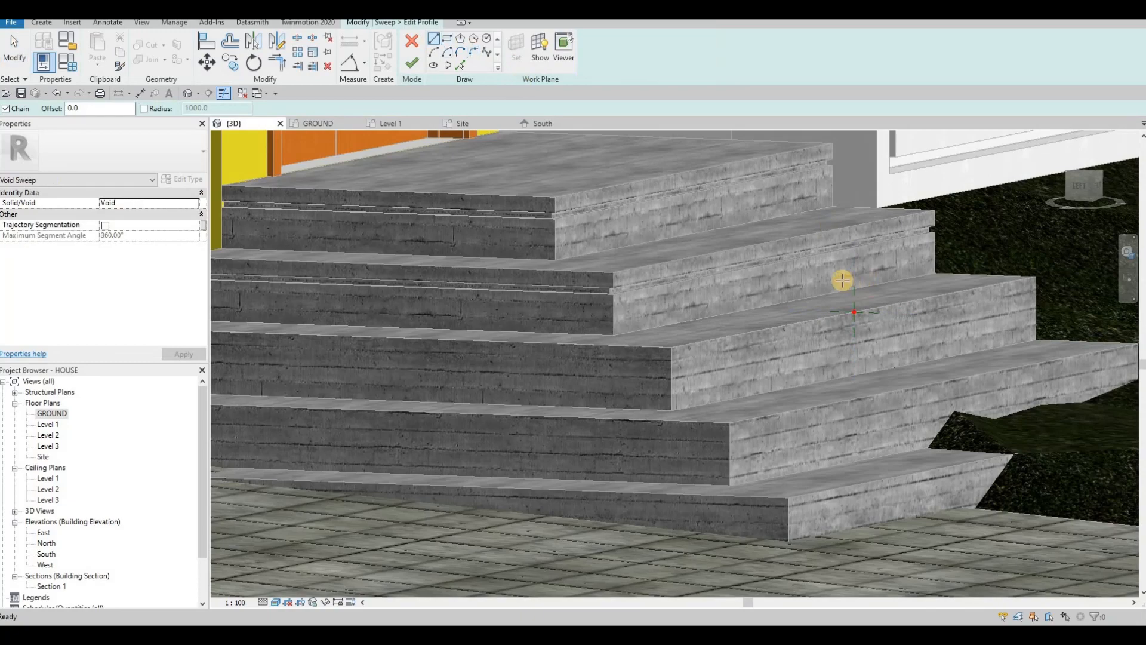
scroll(847, 330, "up", 4)
left_click(855, 332)
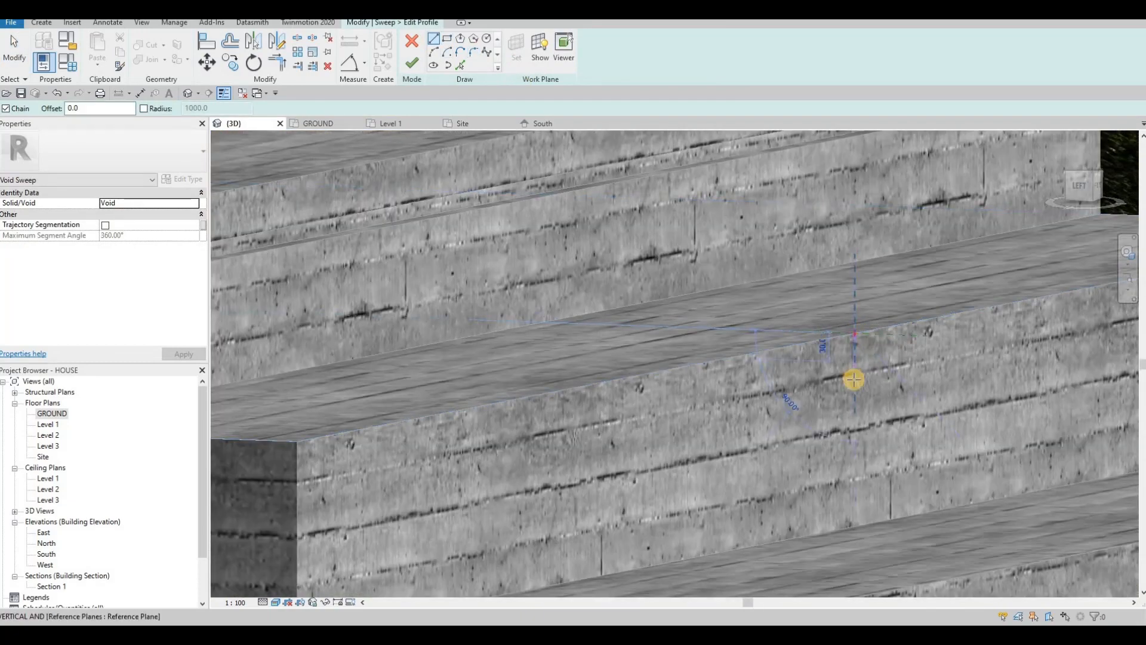
left_click(854, 379)
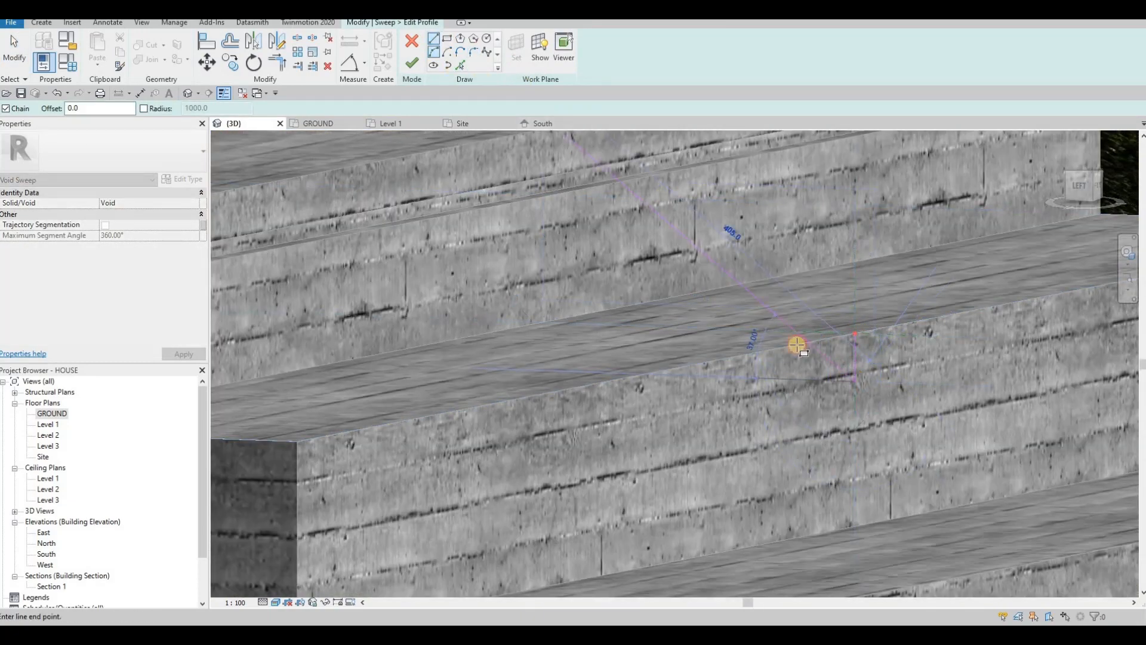
left_click(854, 379)
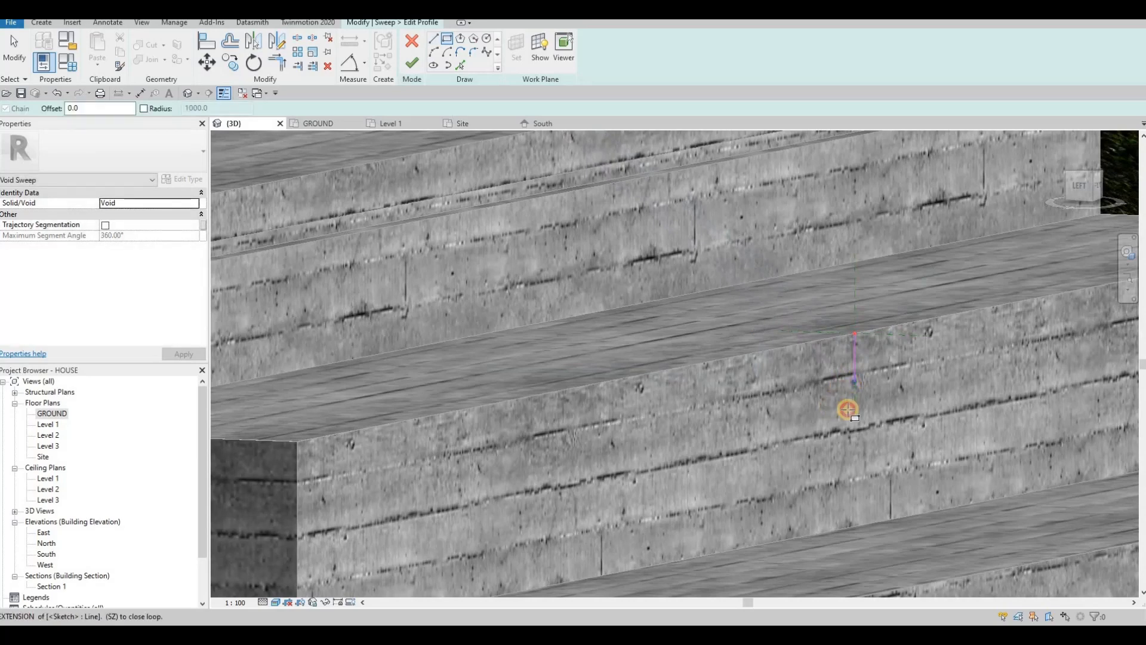
left_click(845, 409)
key("Escape")
key("Escape")
Step: Change both 25 sides of the rectangle to 20
left_click(855, 397)
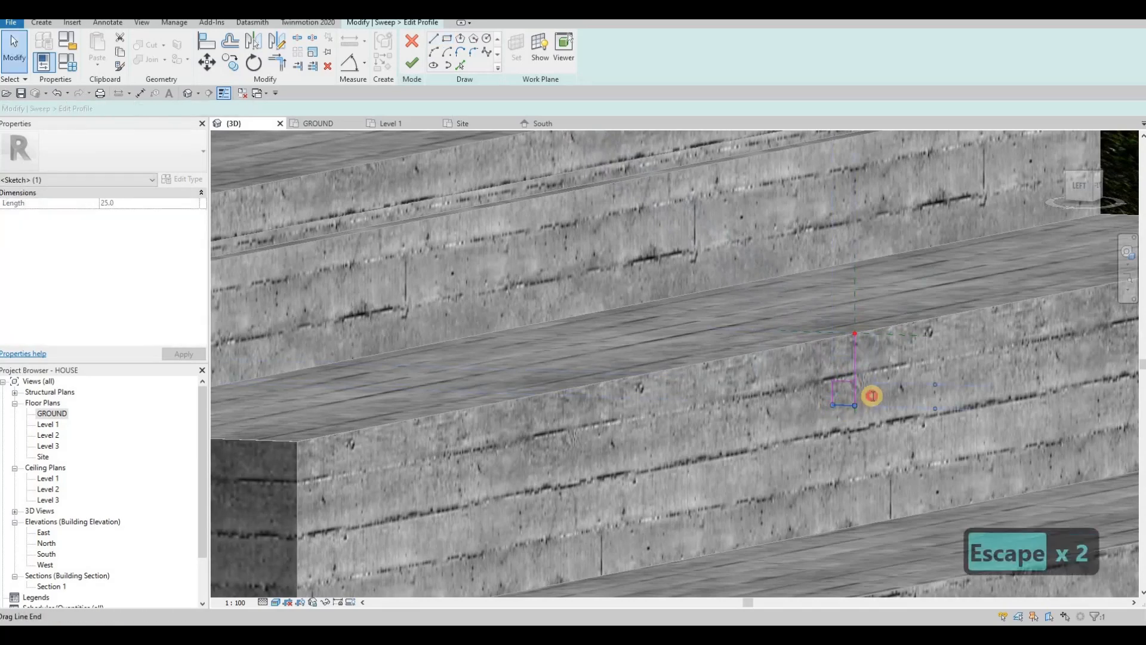
type("20")
key("Return")
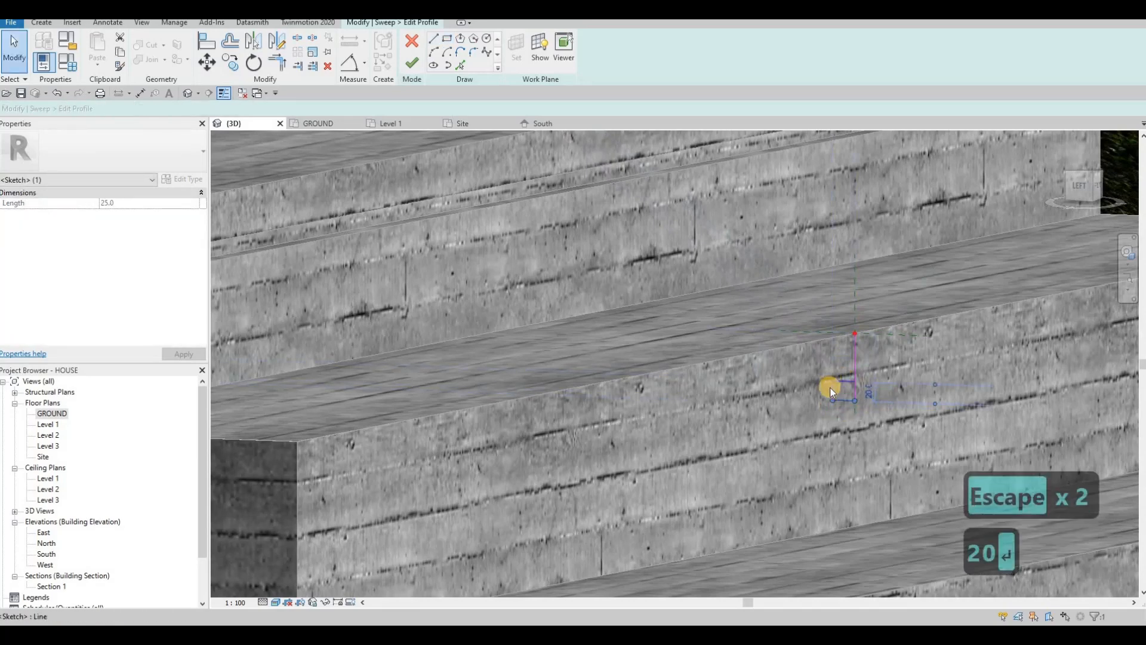
key("Escape")
left_click(842, 349)
left_click(837, 348)
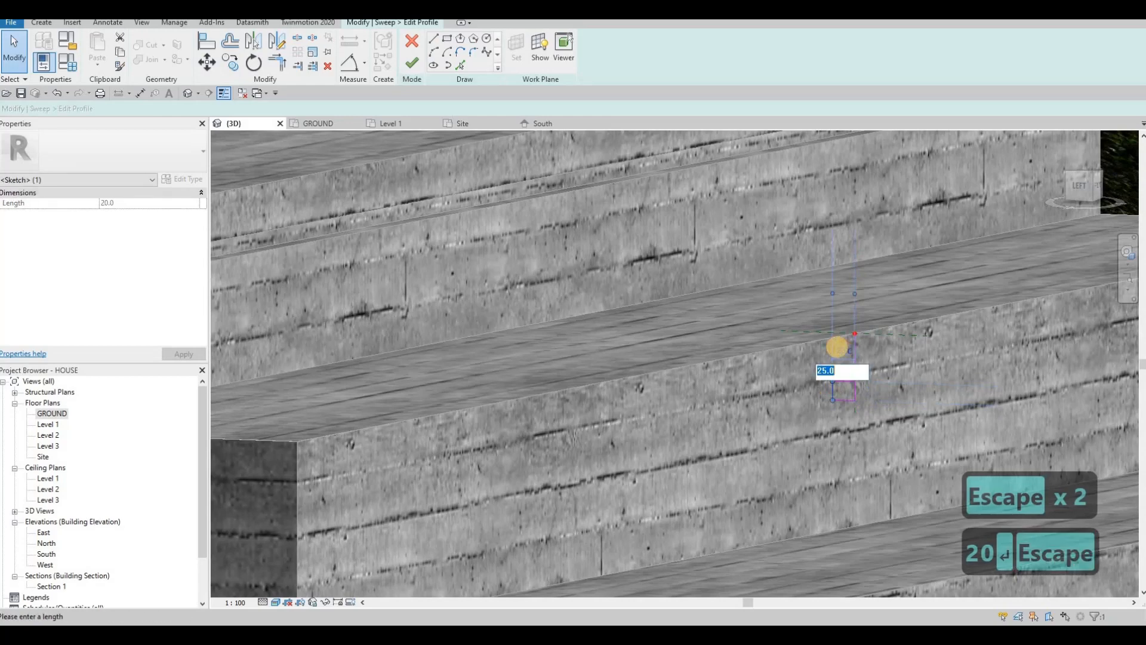
type("20")
key("Return")
key("Escape")
key("Escape")
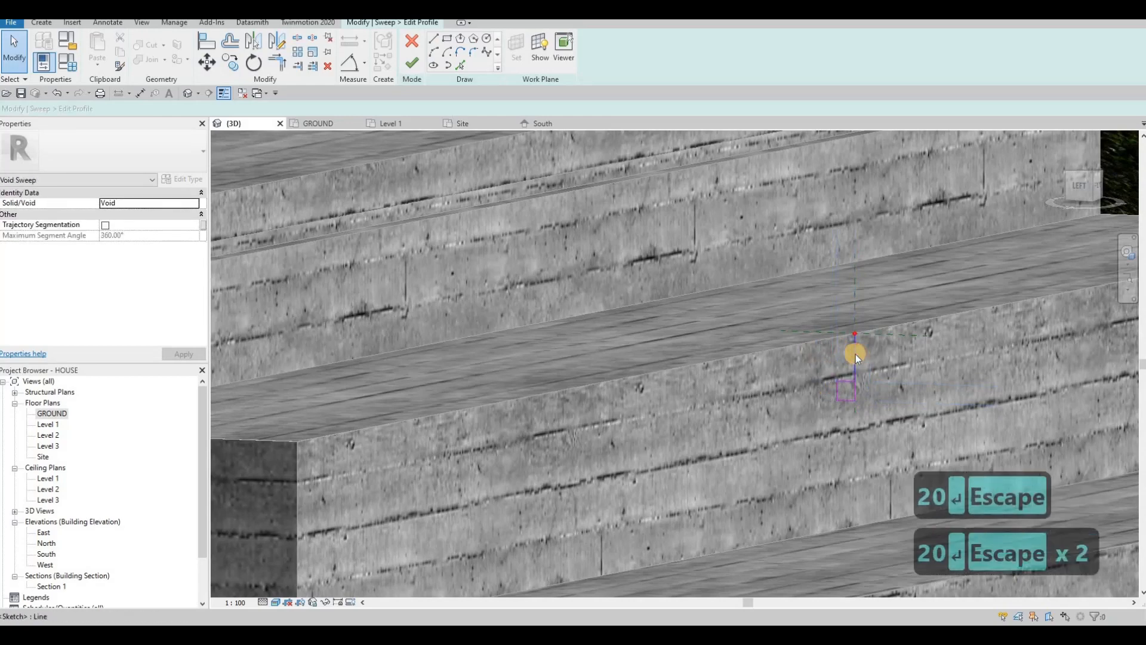
key("Escape")
Step: Delete the guide line, finish the profile, and complete the sweep to cut the groove
left_click(826, 342)
key("Delete")
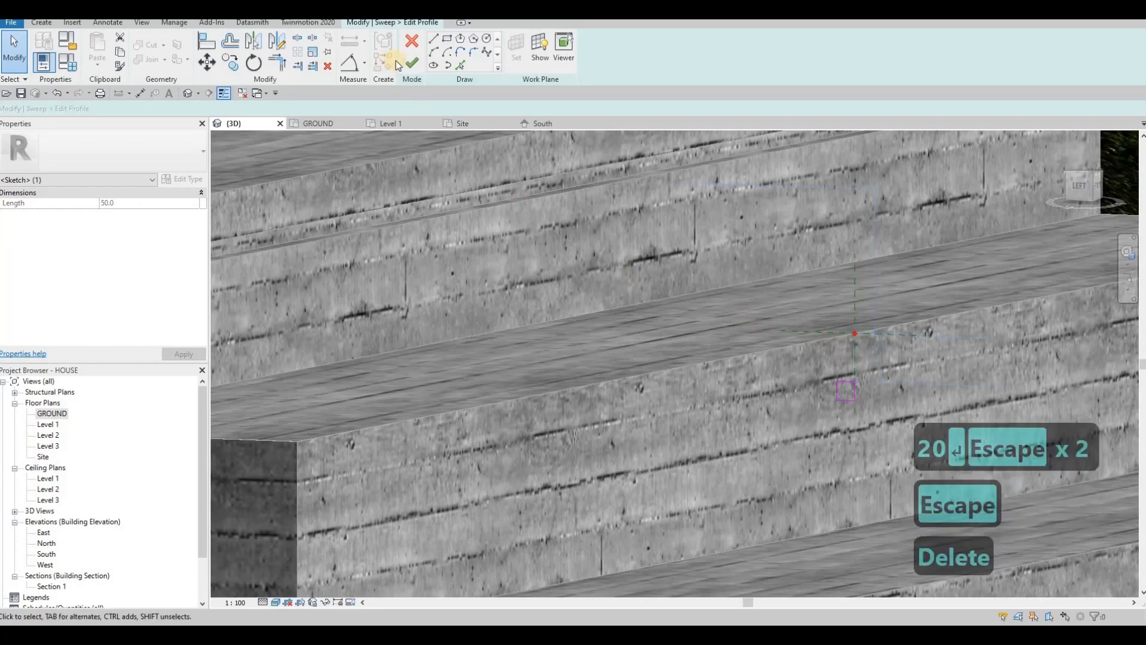
left_click(412, 63)
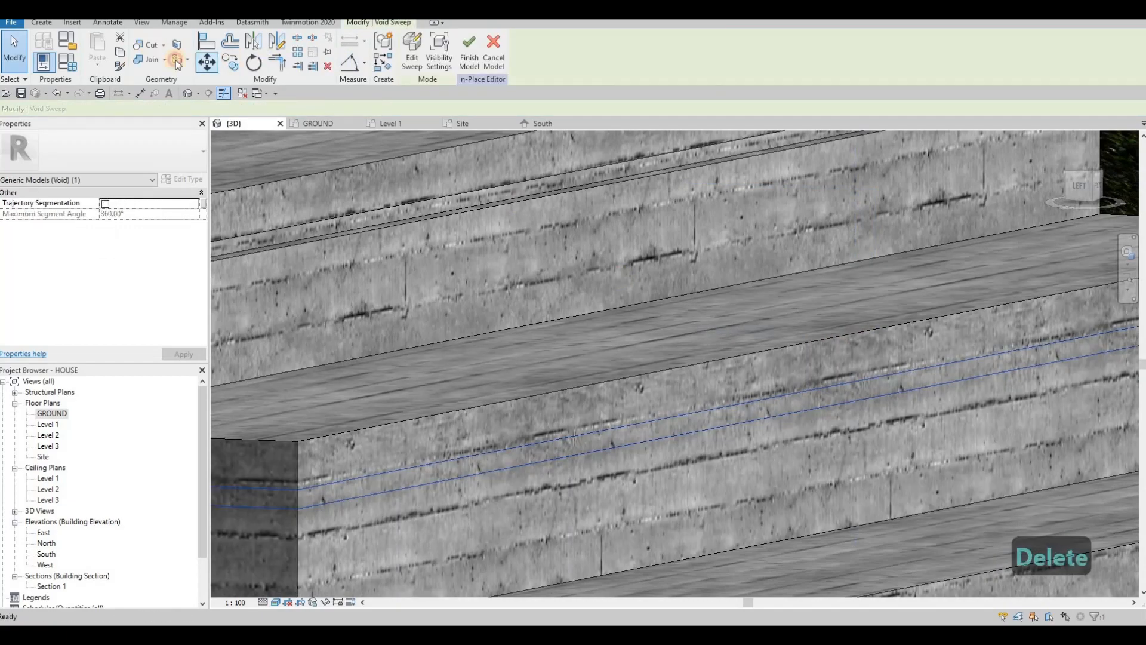
left_click(729, 360)
Step: Orbit out over the staircase and start another void sweep
scroll(727, 352, "down", 5)
middle_click_drag(724, 332, 826, 435, "shift")
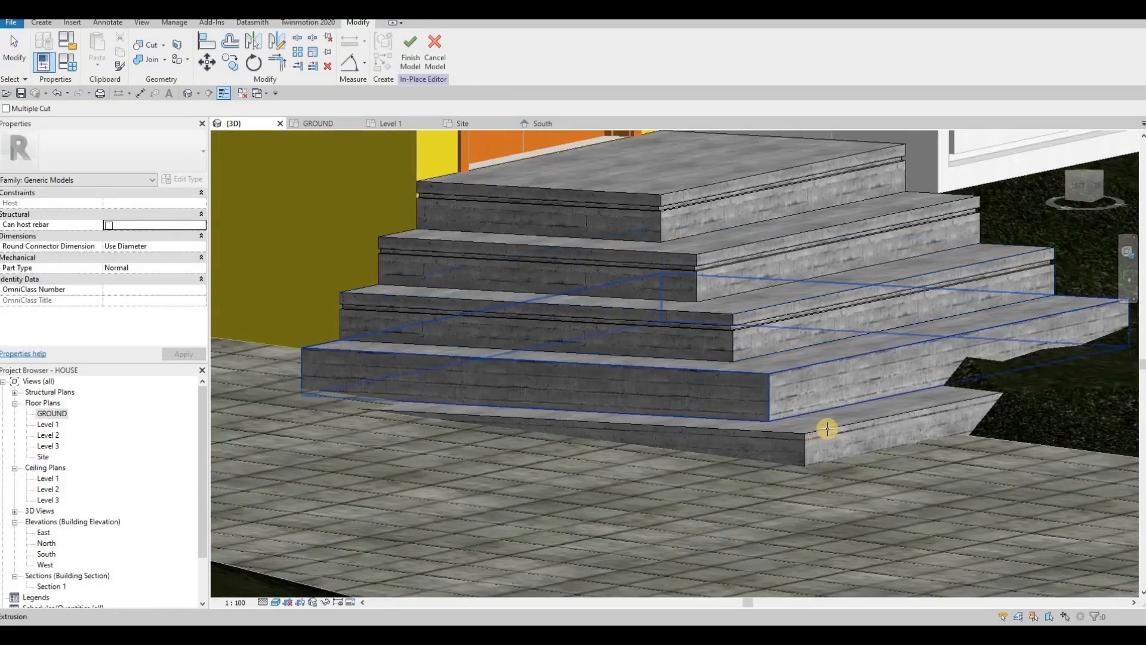
middle_click_drag(686, 338, 498, 304)
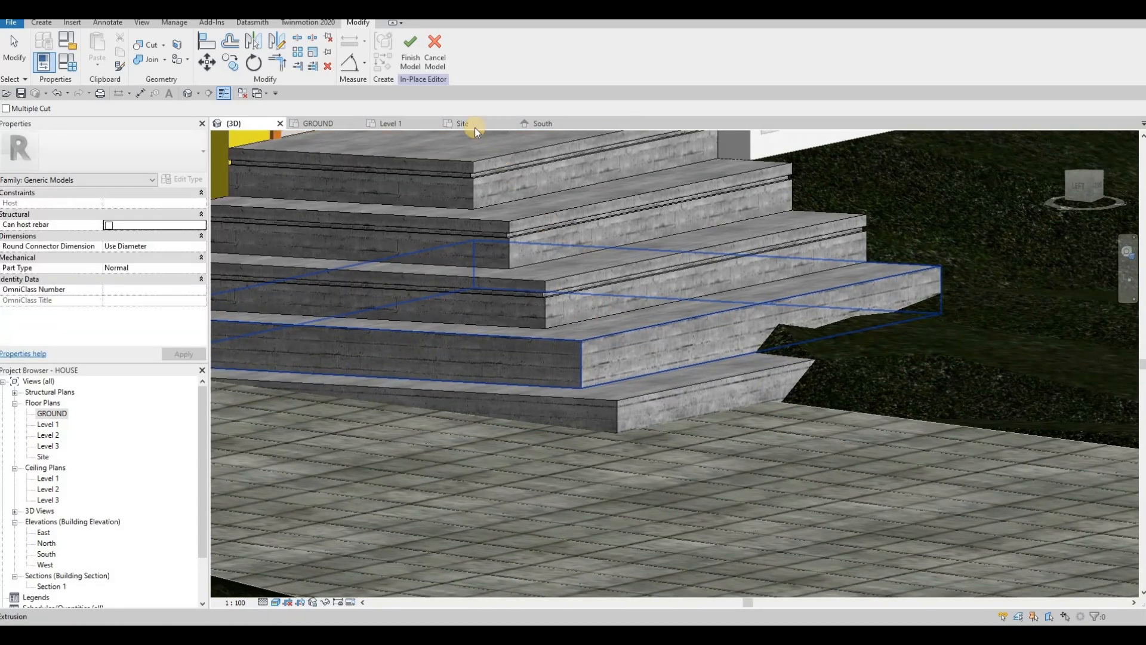
left_click(52, 25)
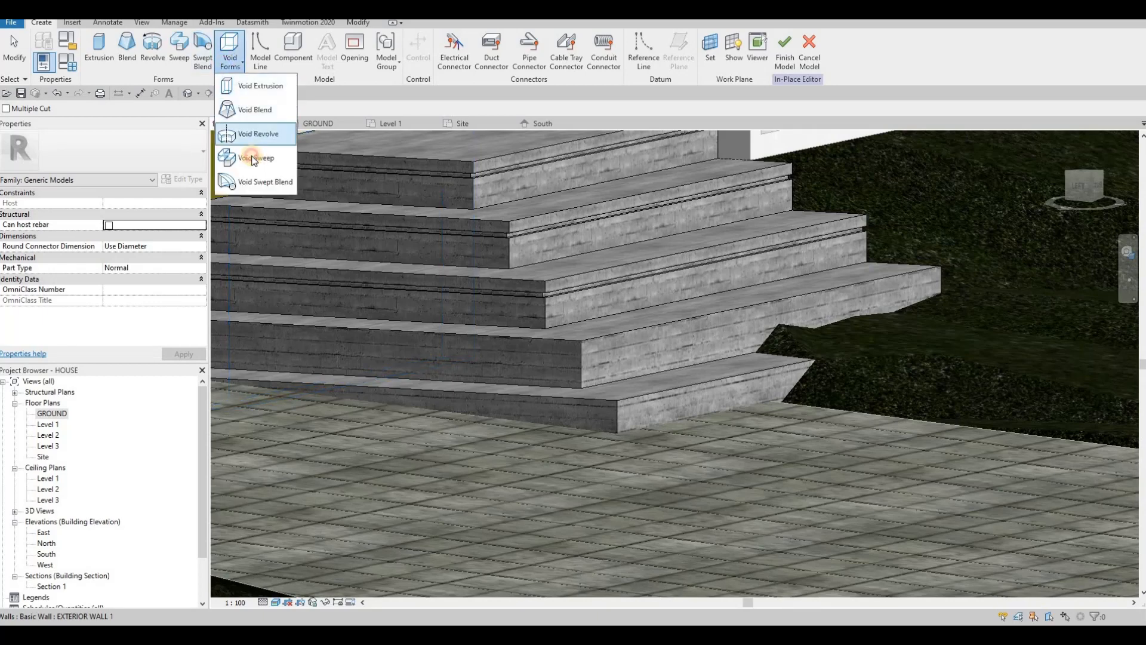
left_click(257, 153)
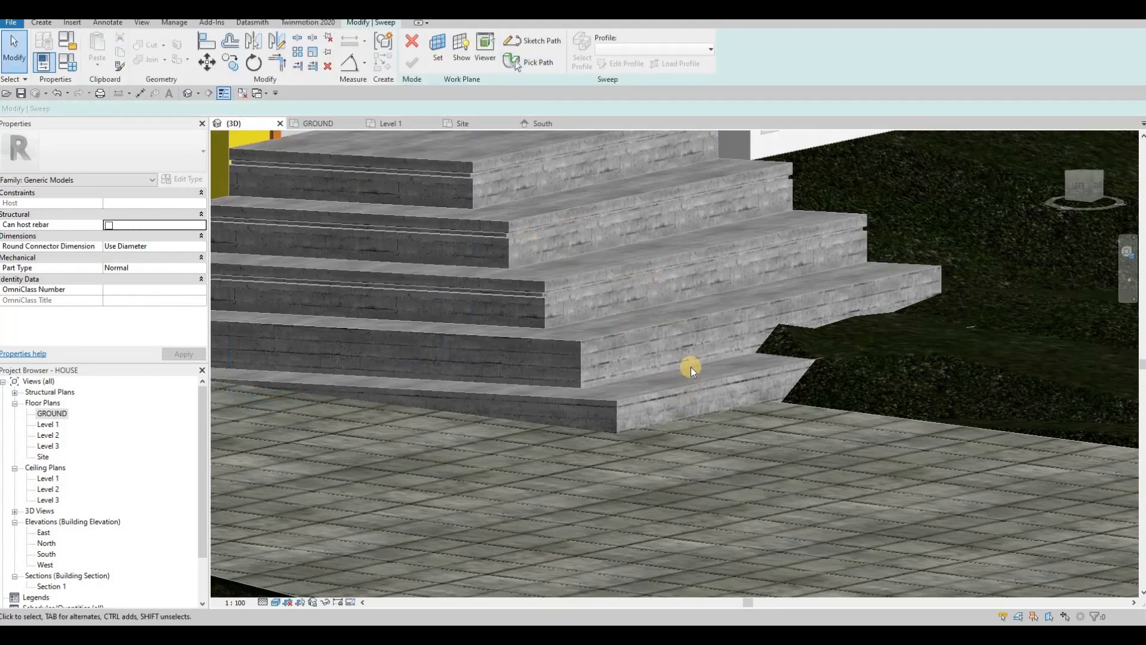
Step: Orbit back onto the entrance stairs and choose Pick Path for the sweep
middle_click_drag(683, 251, 668, 346)
scroll(710, 352, "down", 5)
middle_click_drag(519, 339, 353, 374, "shift")
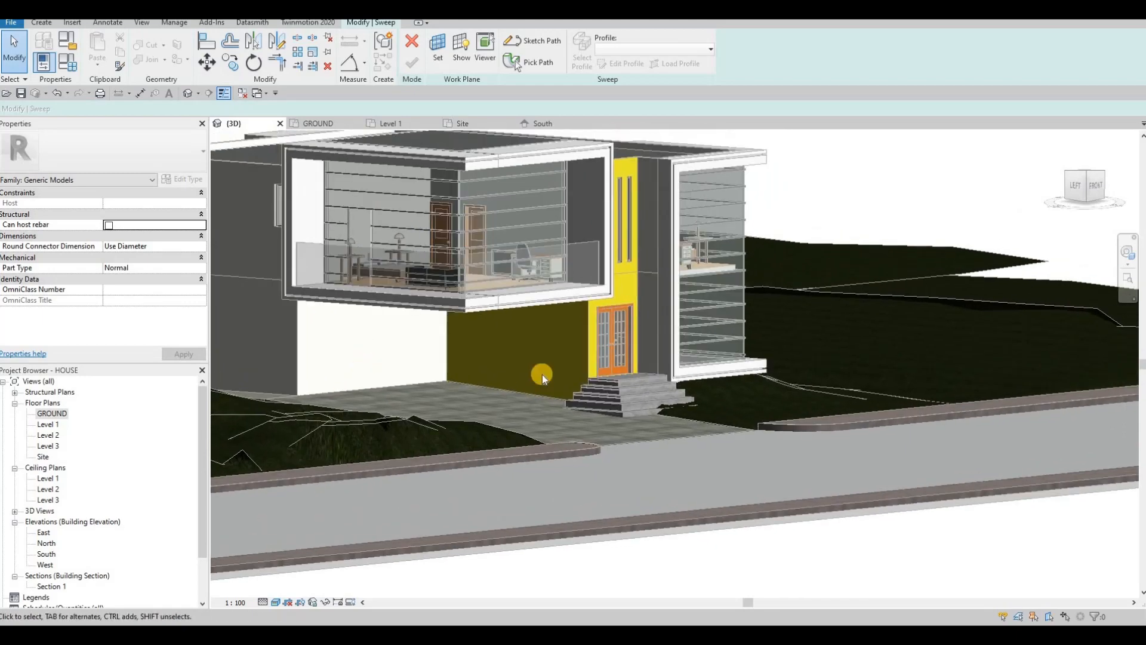
scroll(544, 366, "down", 1)
middle_click_drag(545, 366, 492, 355)
middle_click_drag(488, 397, 439, 422, "shift")
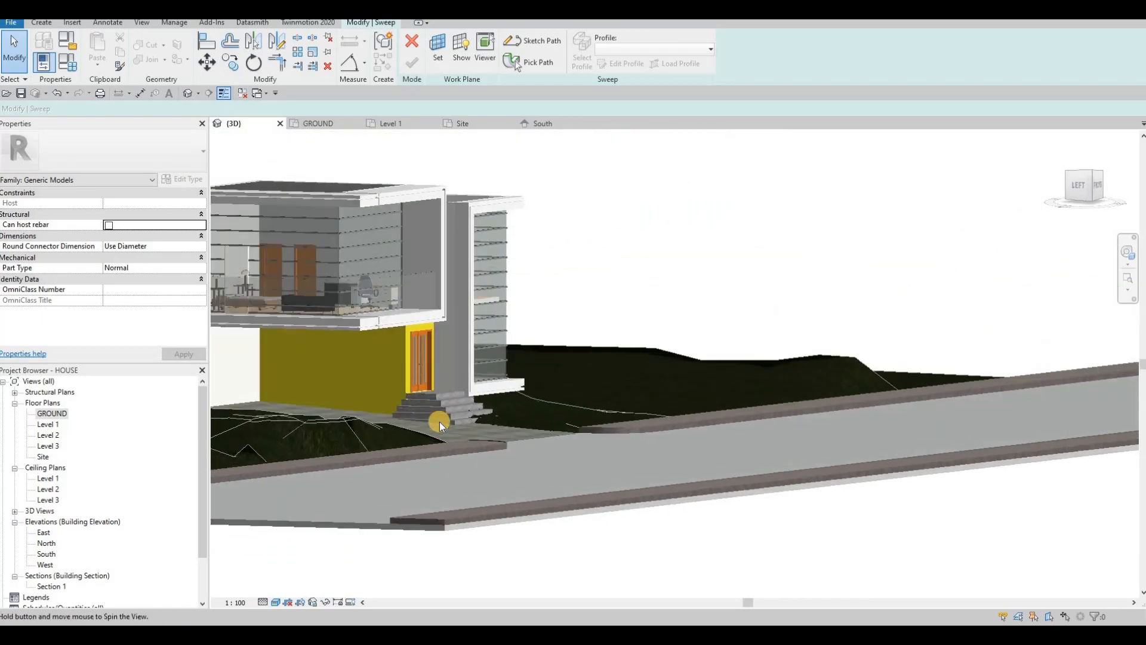
scroll(453, 423, "up", 4)
scroll(474, 442, "up", 5)
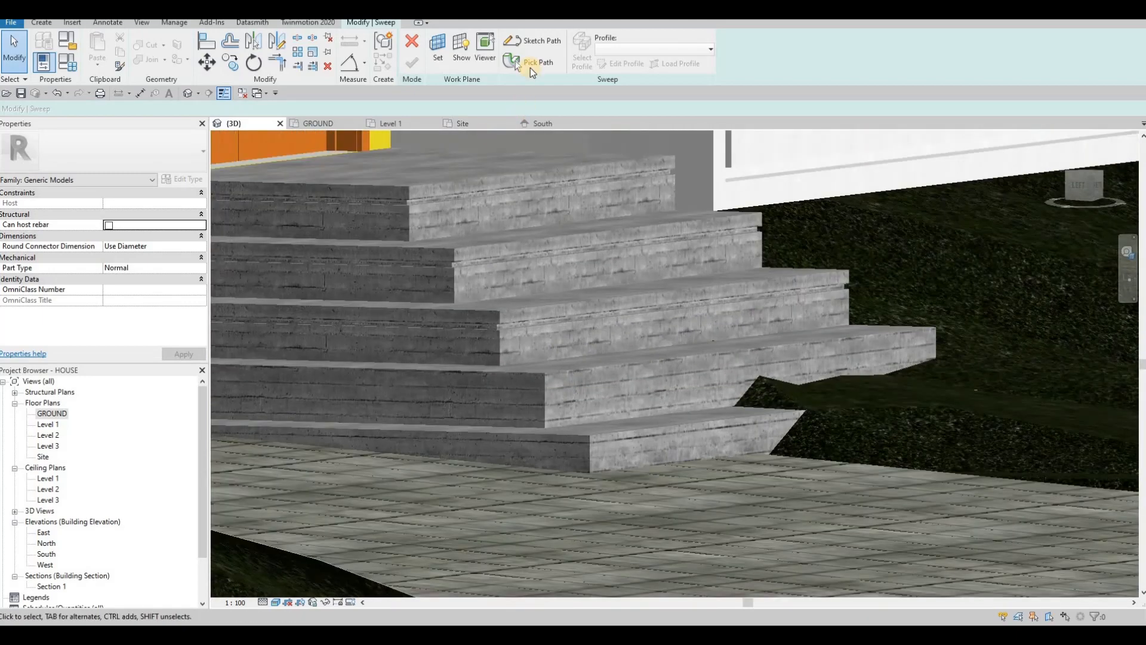
left_click(530, 67)
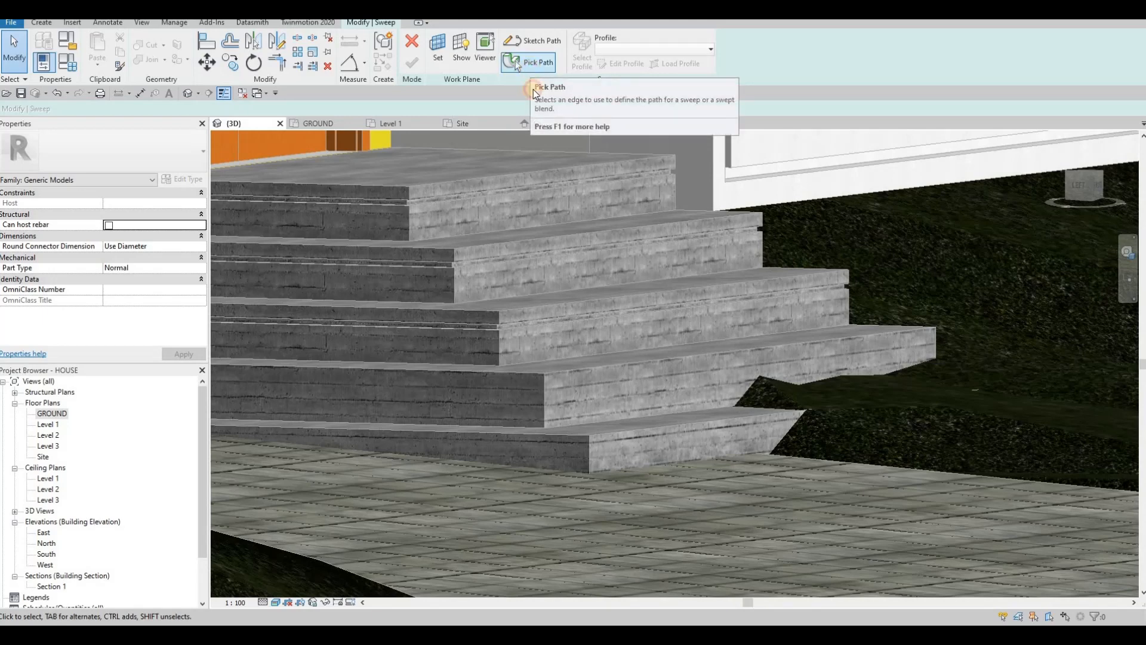
Step: Pick the step's front top edge as path and sketch a rectangle profile there
left_click(631, 360)
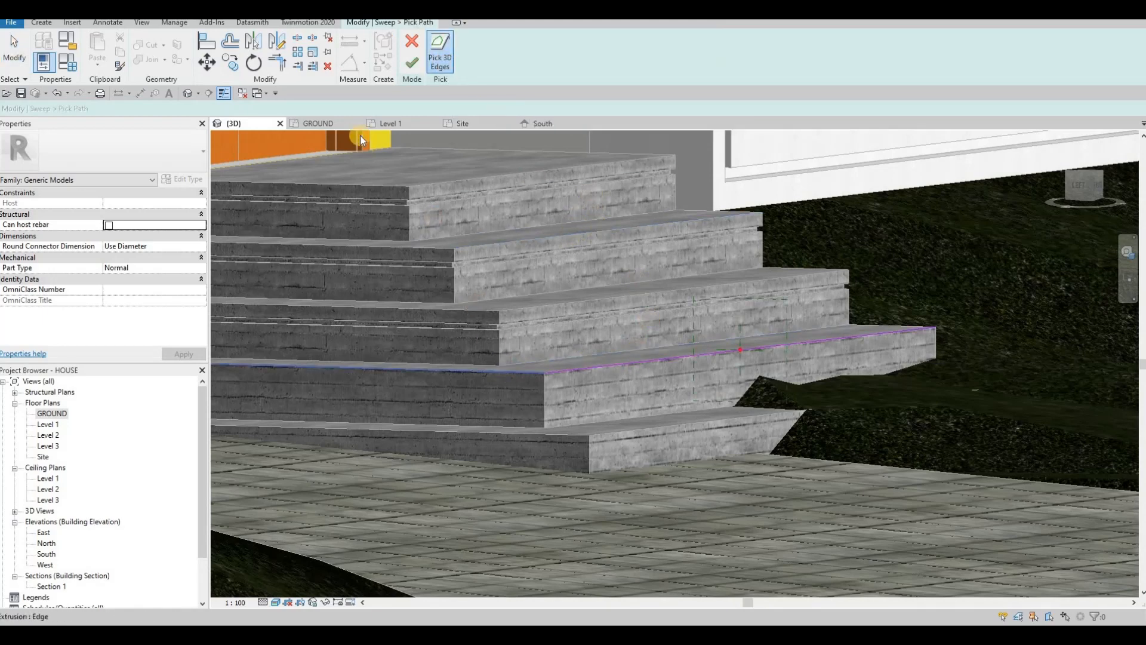
left_click(412, 62)
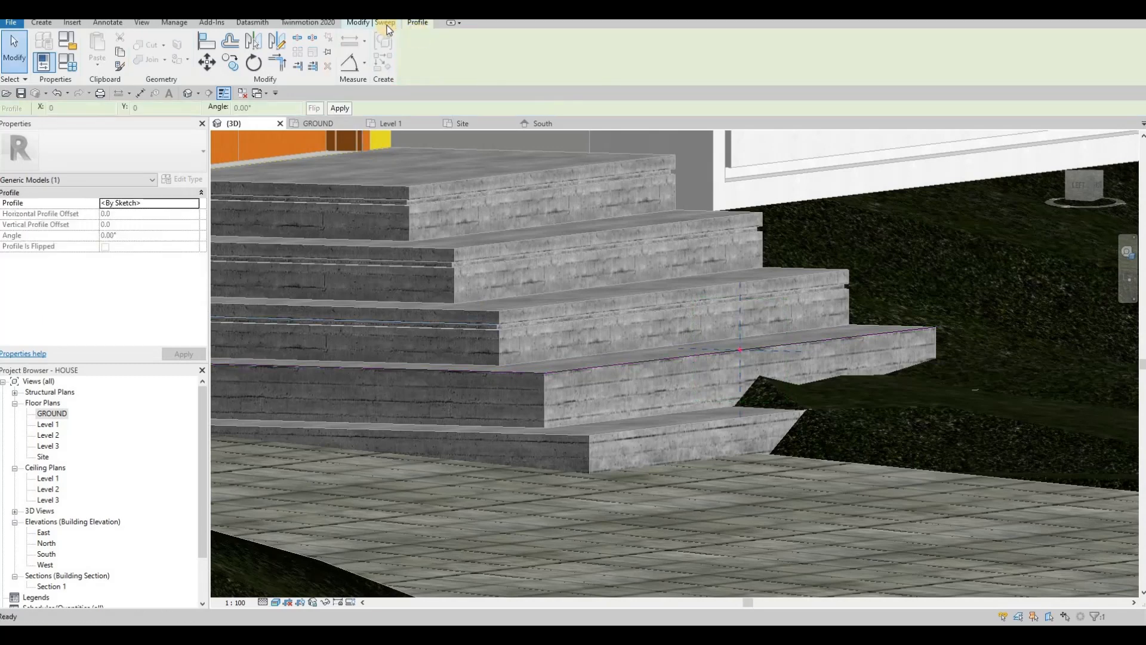
left_click(625, 65)
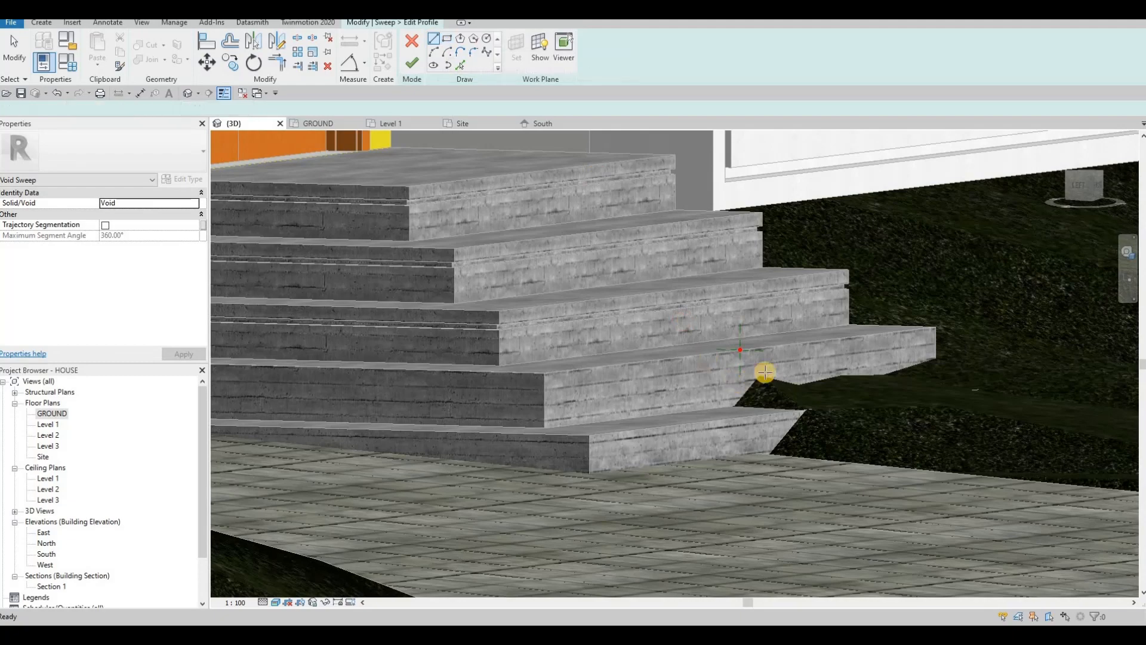
scroll(767, 334, "up", 5)
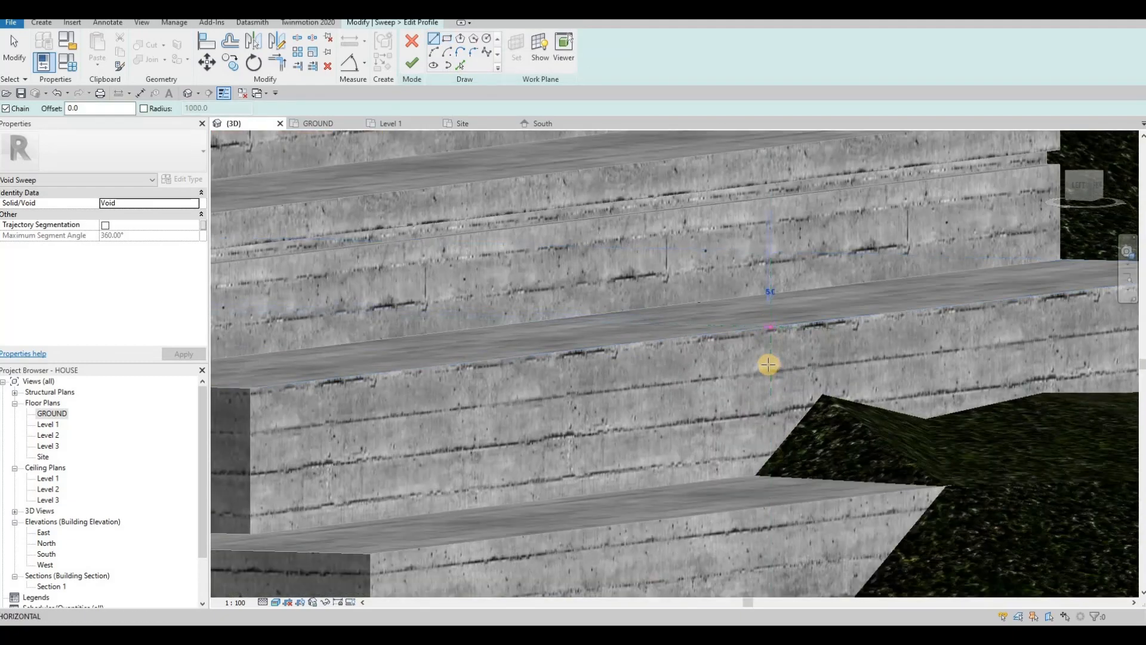
left_click(769, 347)
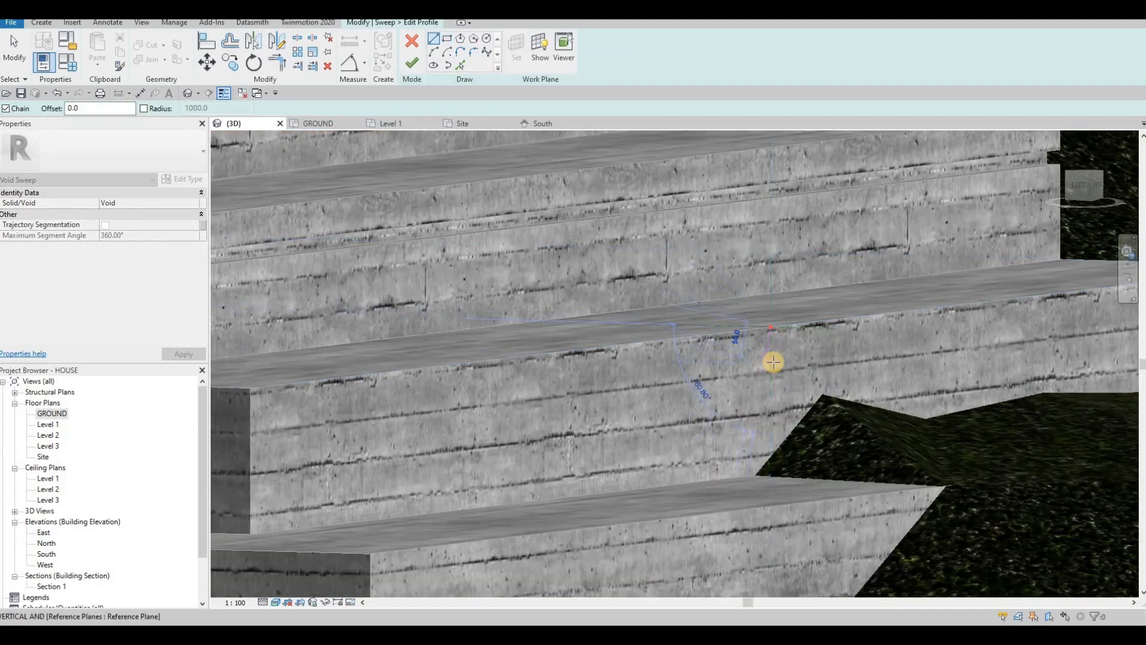
left_click(447, 39)
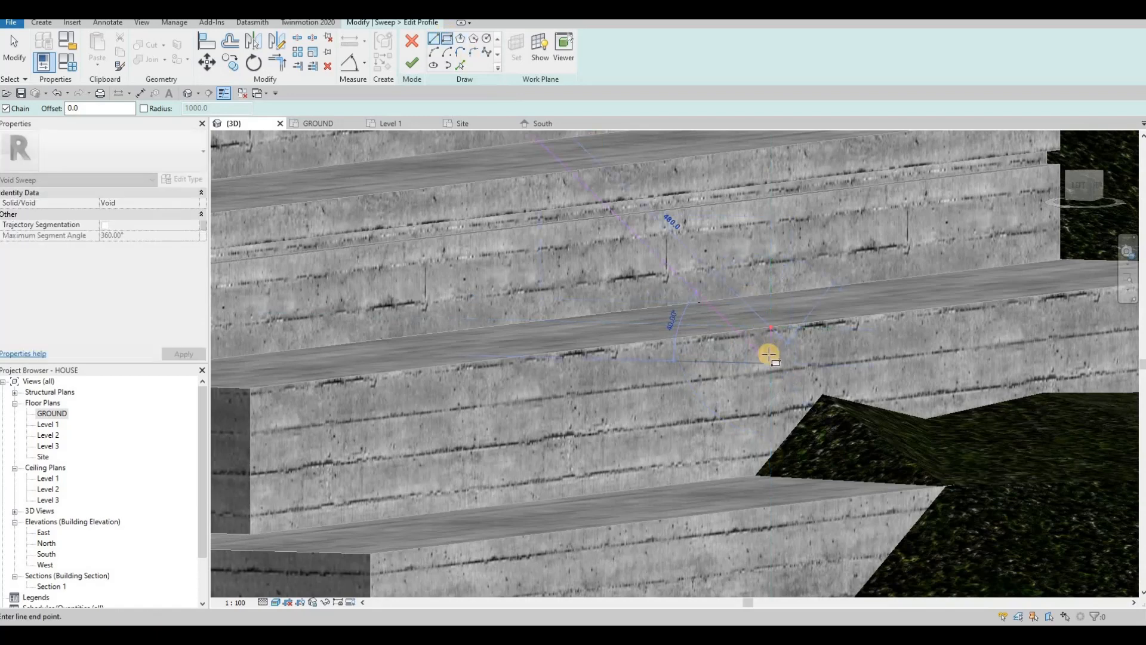
left_click(755, 385)
left_click(764, 391)
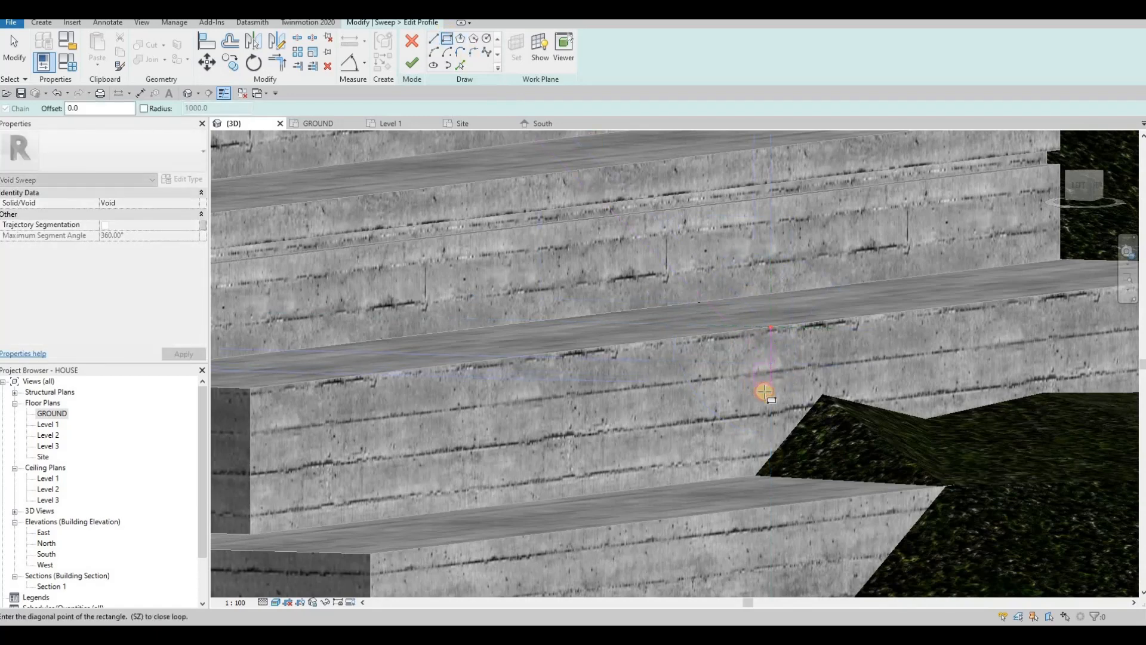
key("Escape")
key("Escape")
Step: Set both rectangle sides to 20 and delete the vertical helper line
left_click(768, 368)
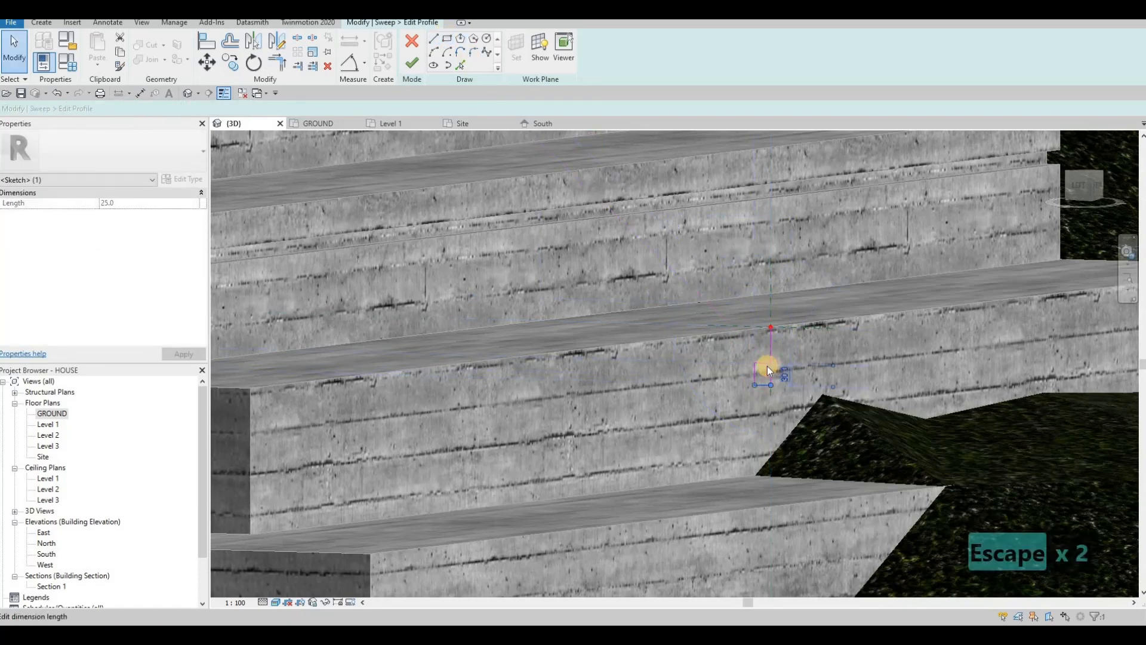
left_click(766, 365)
type("20")
key("Return")
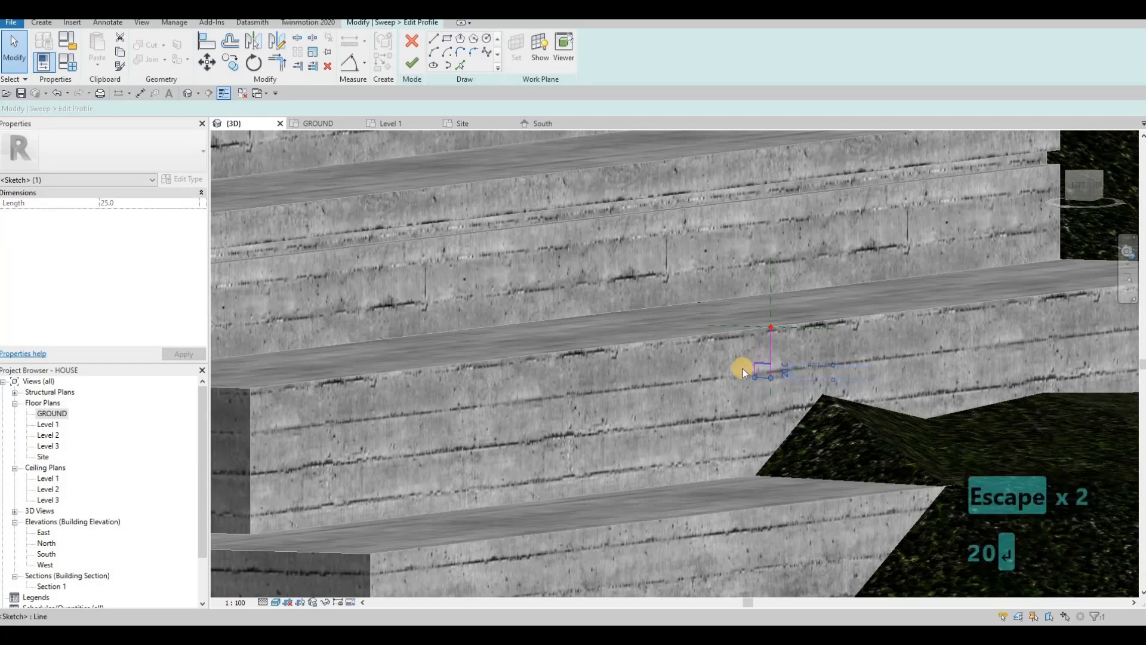
key("Escape")
left_click(765, 336)
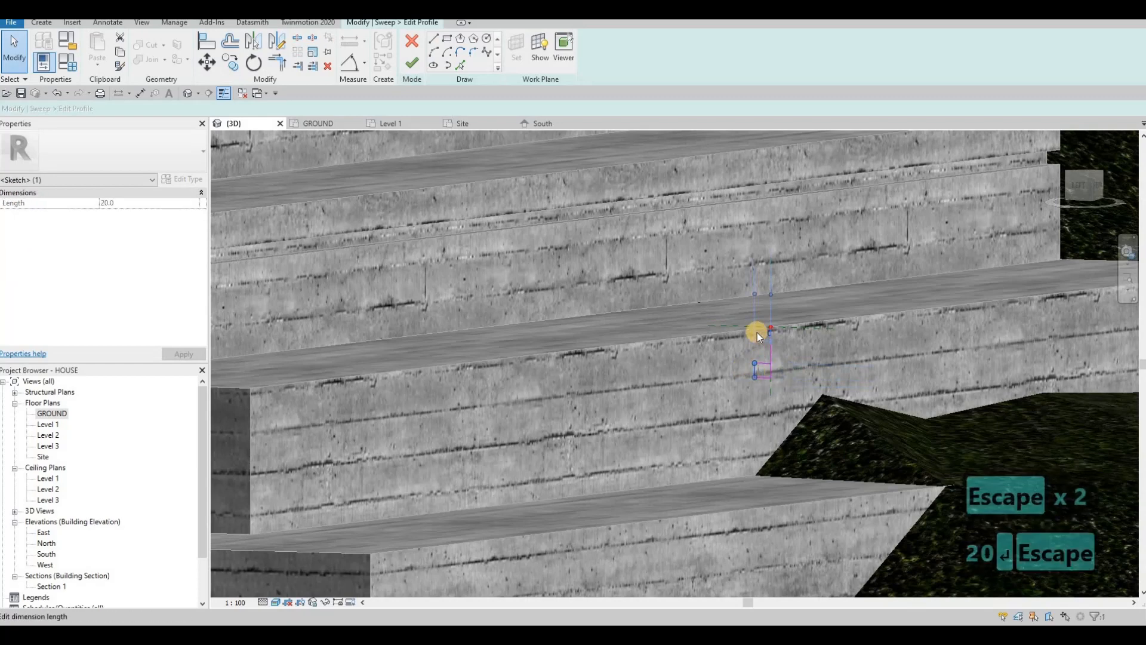
left_click(757, 332)
type("20")
key("Return")
key("Escape")
key("Escape")
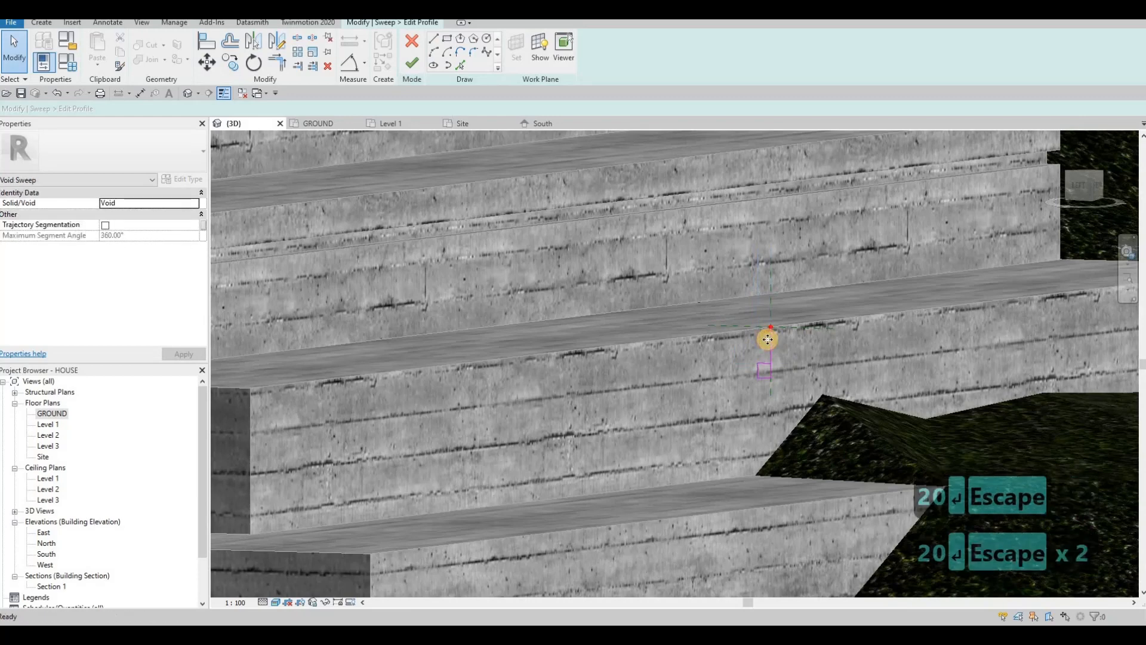
left_click(768, 339)
key("Delete")
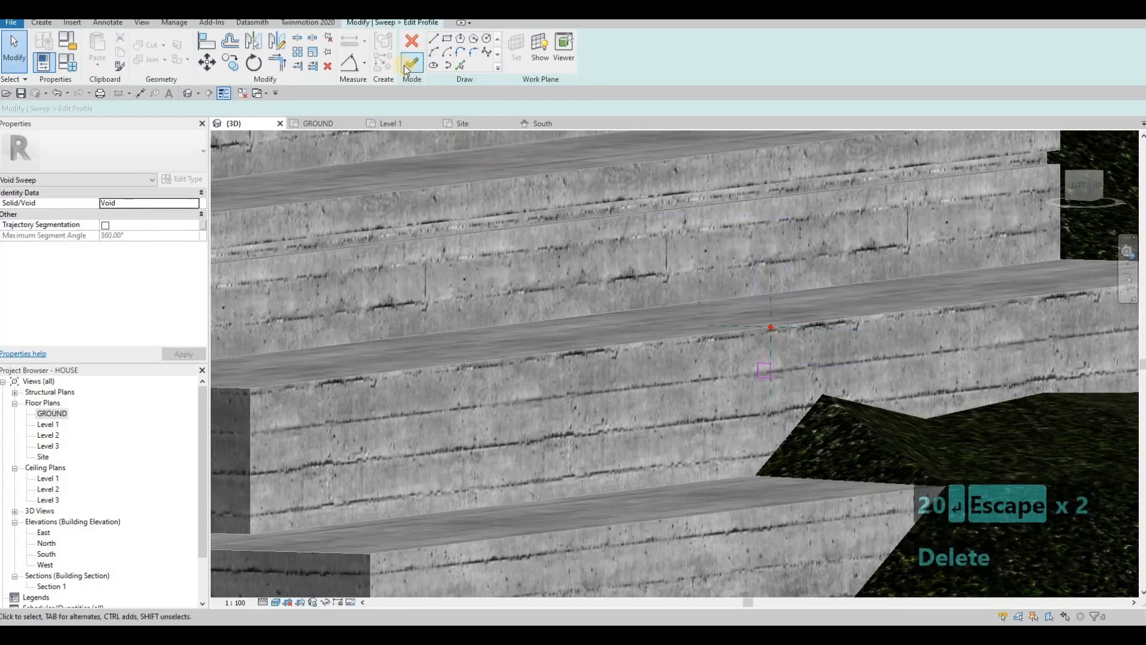
Step: Finish the profile and void sweep, then cut the groove into the step
left_click(410, 62)
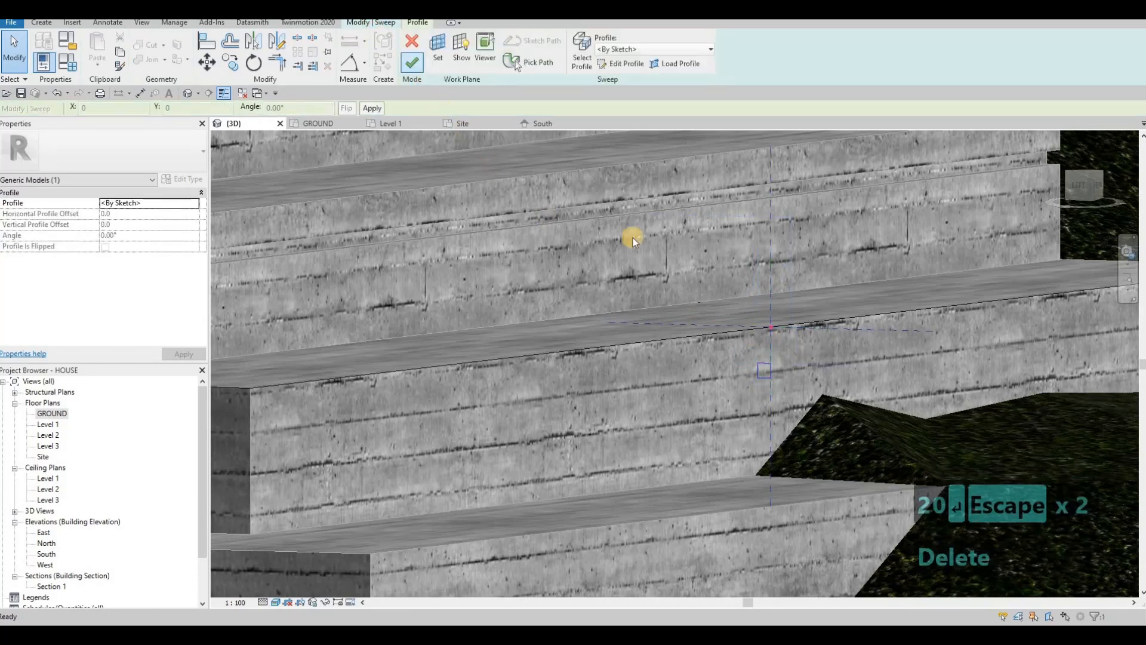
left_click(411, 62)
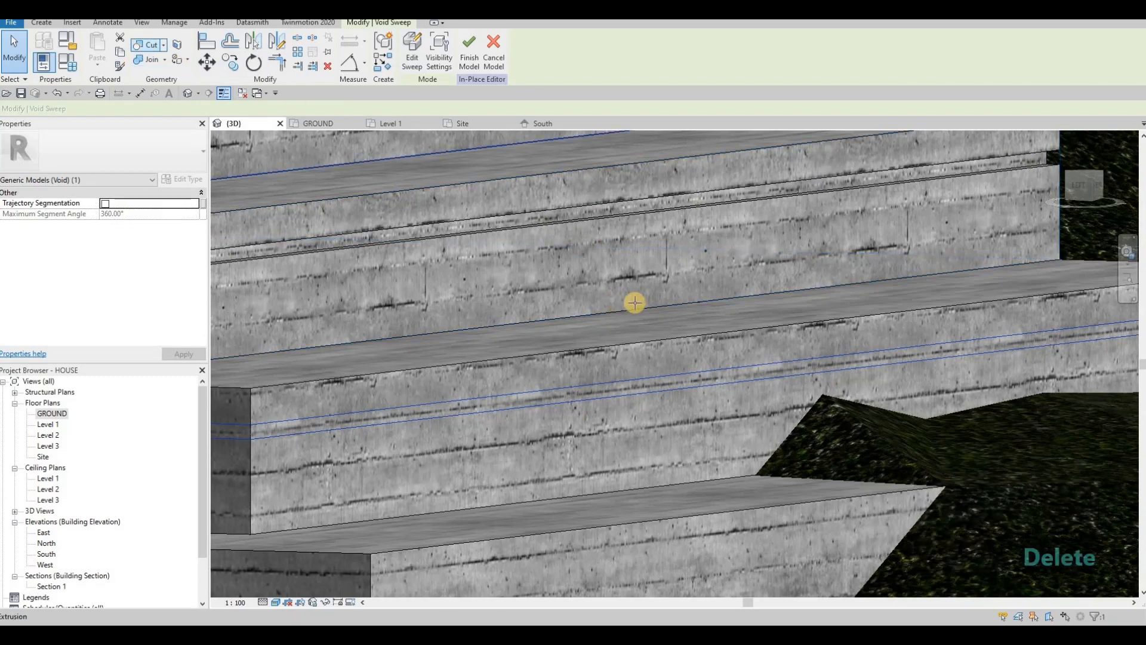
left_click(575, 342)
scroll(615, 311, "down", 2)
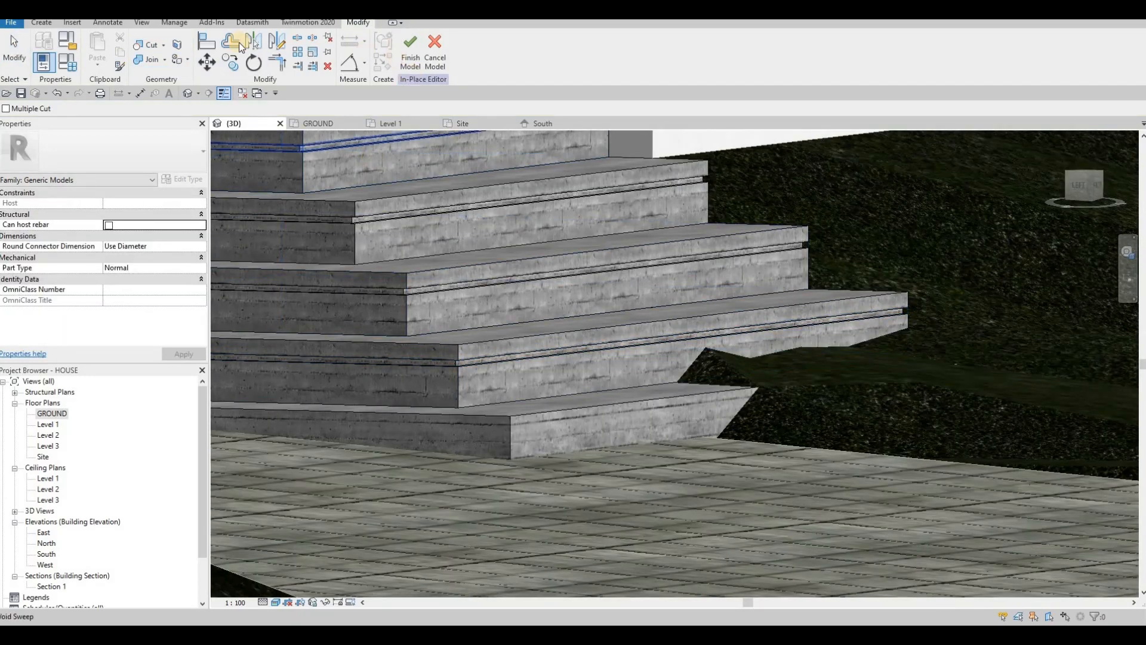
Step: Start a void sweep, abandoning a swept blend, and pick the bottom step's front edge as path
left_click(41, 22)
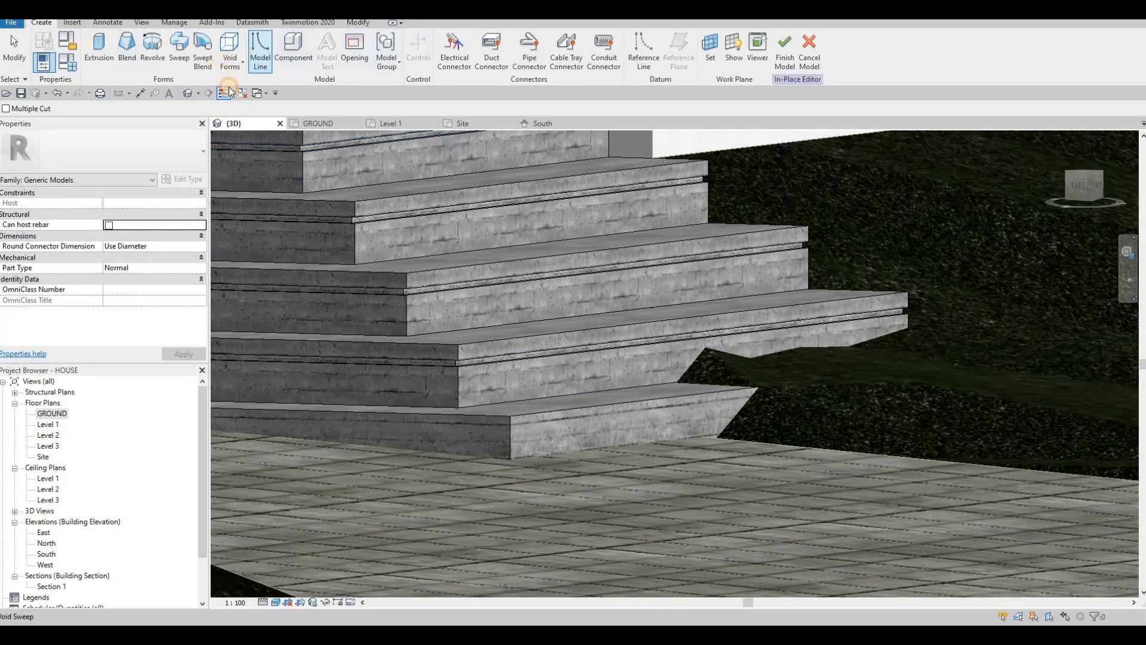
left_click(230, 57)
left_click(249, 182)
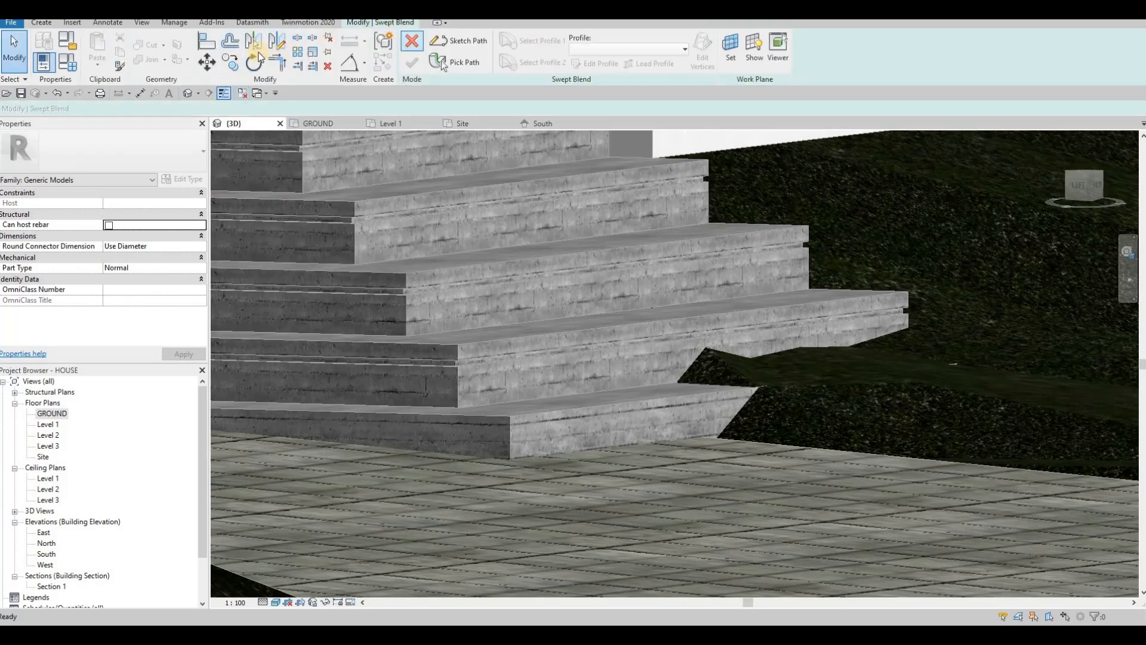
left_click(412, 41)
left_click(240, 68)
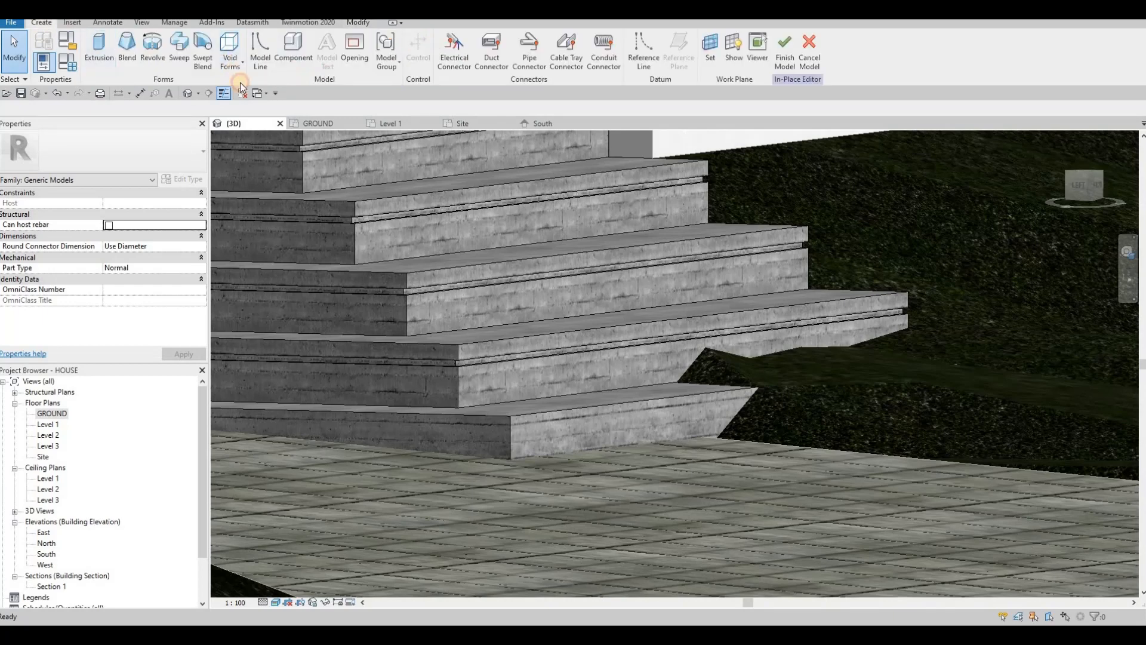
left_click(255, 158)
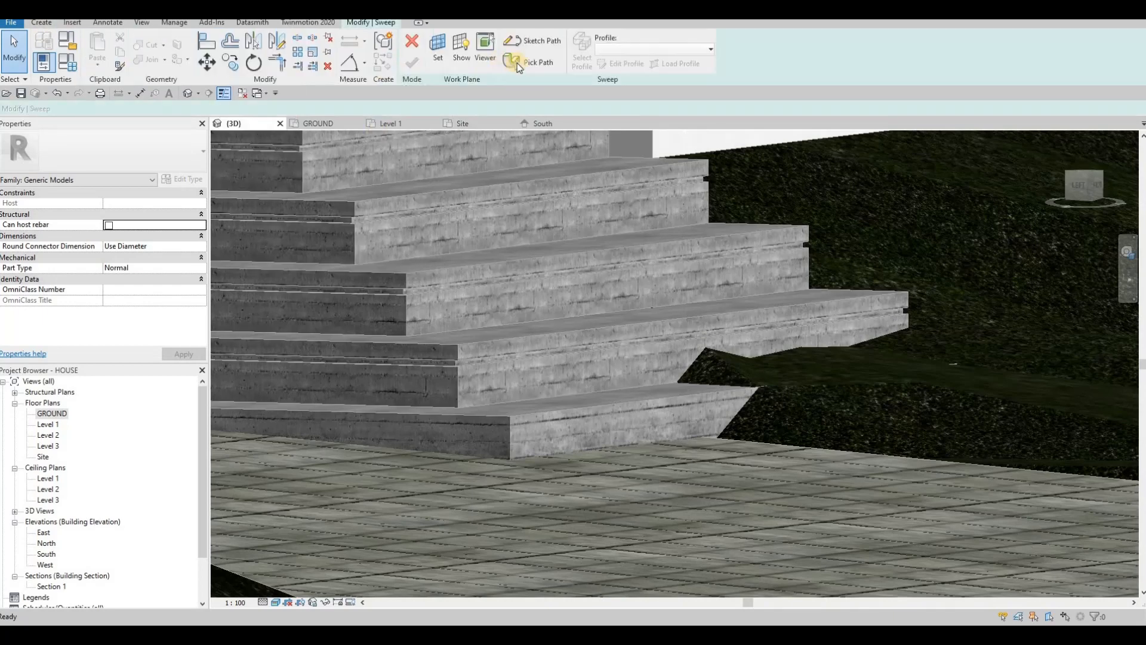
left_click(622, 402)
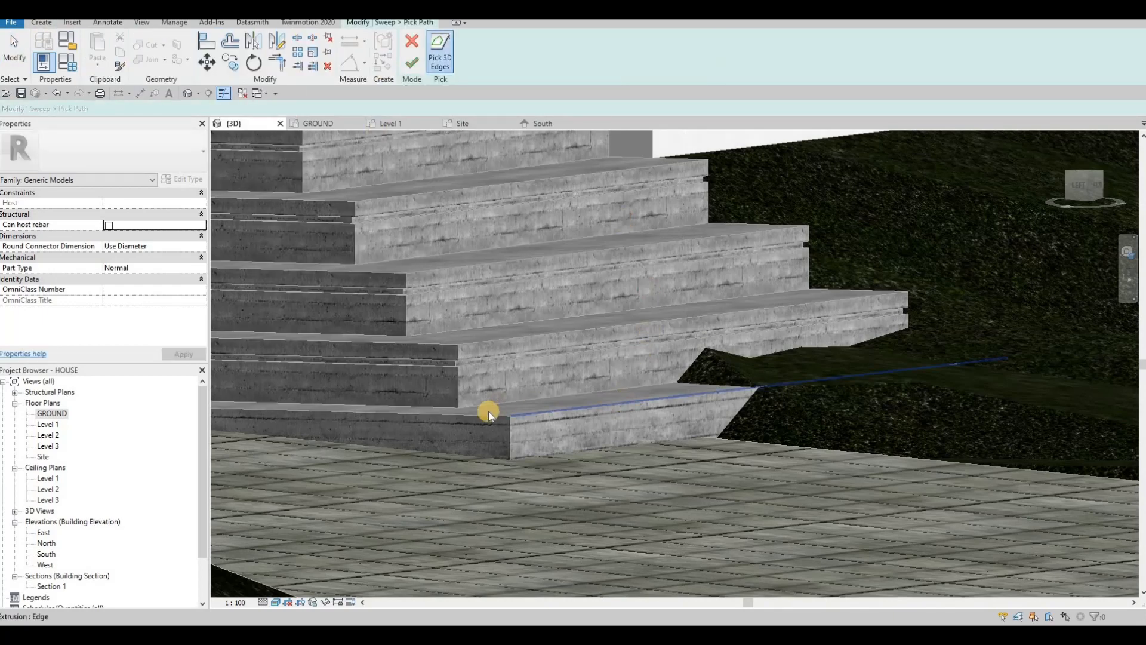
left_click(411, 62)
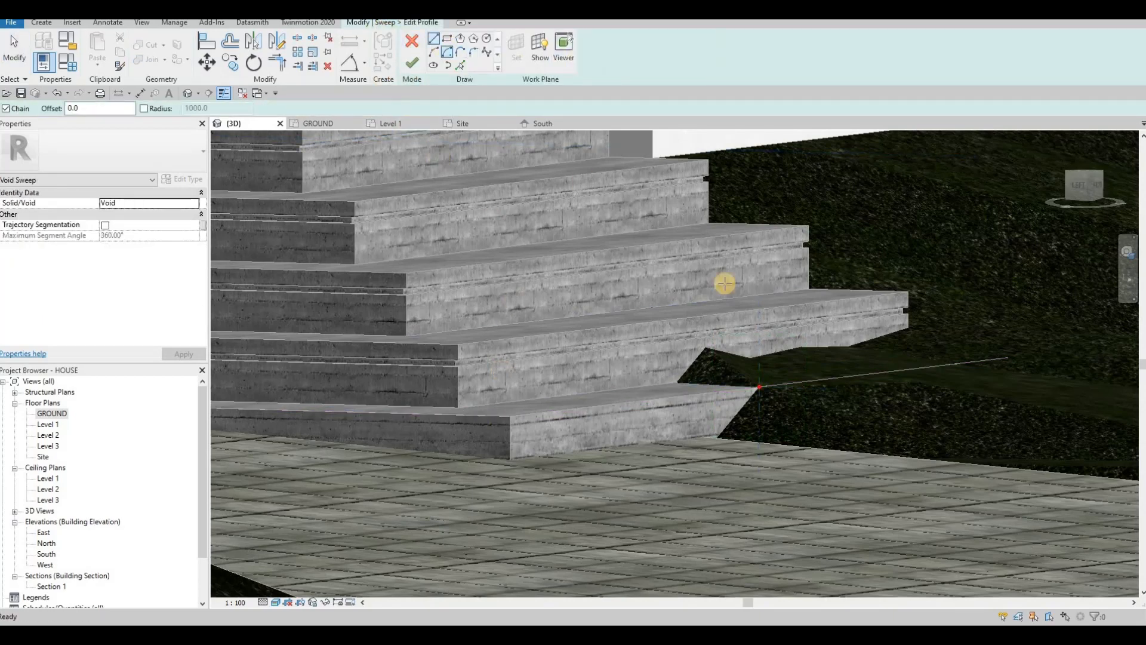
Step: Sketch the profile rectangle off a 50-long helper line at the step corner and size one edge to 20
scroll(747, 376, "up", 3)
left_click(751, 399)
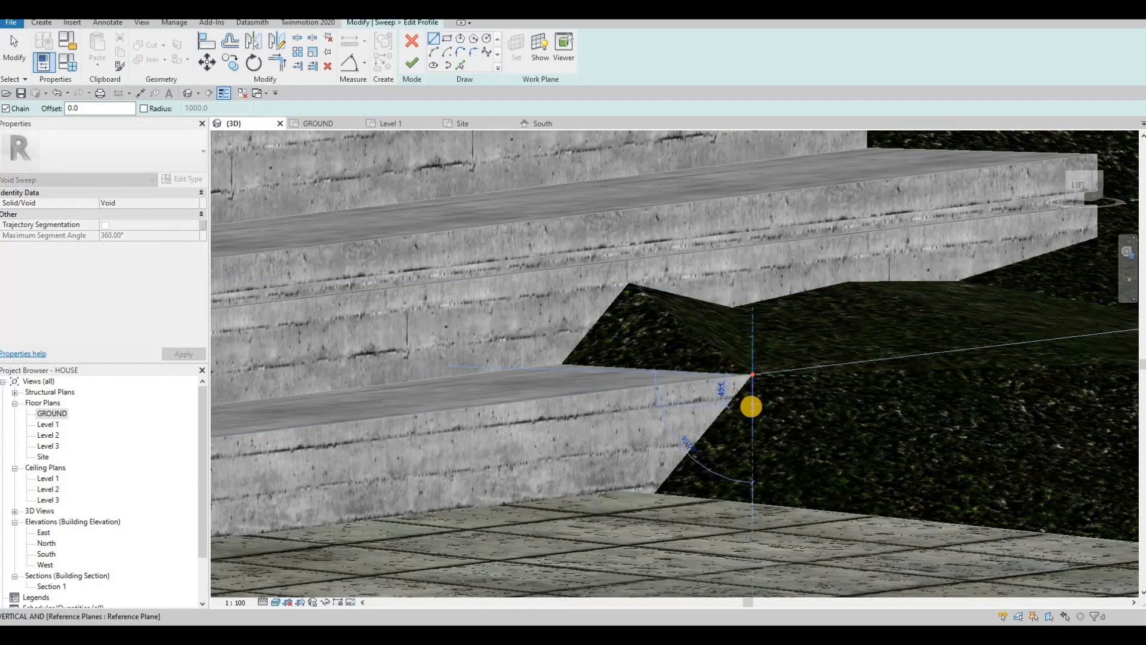
type("50")
key("Return")
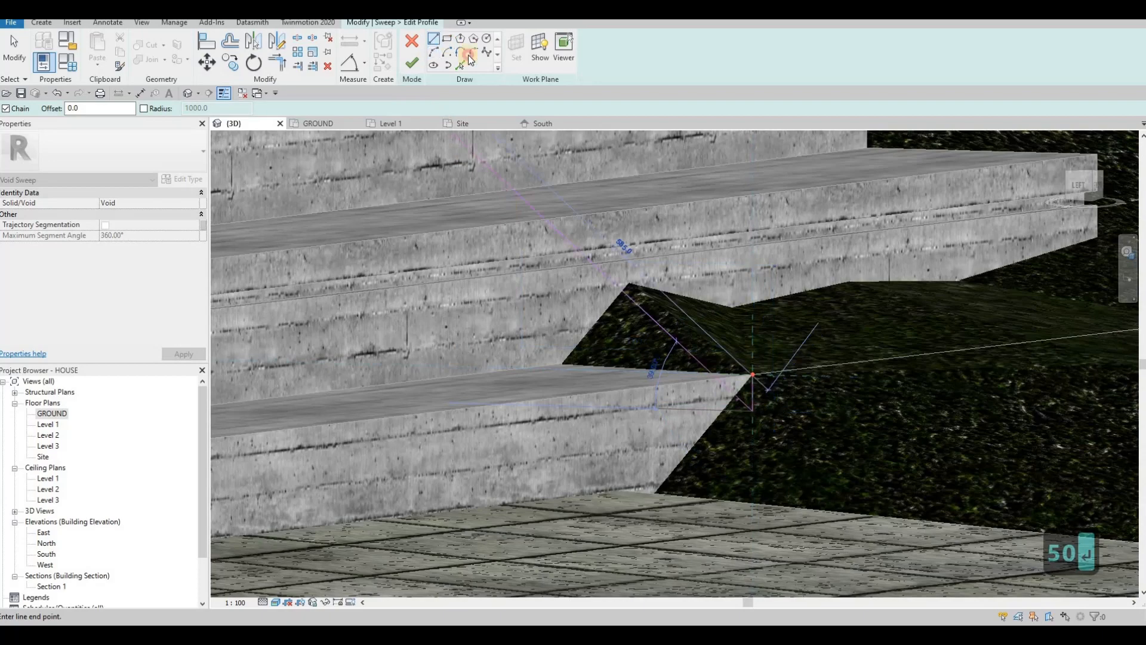
scroll(769, 380, "up", 1)
left_click(747, 426)
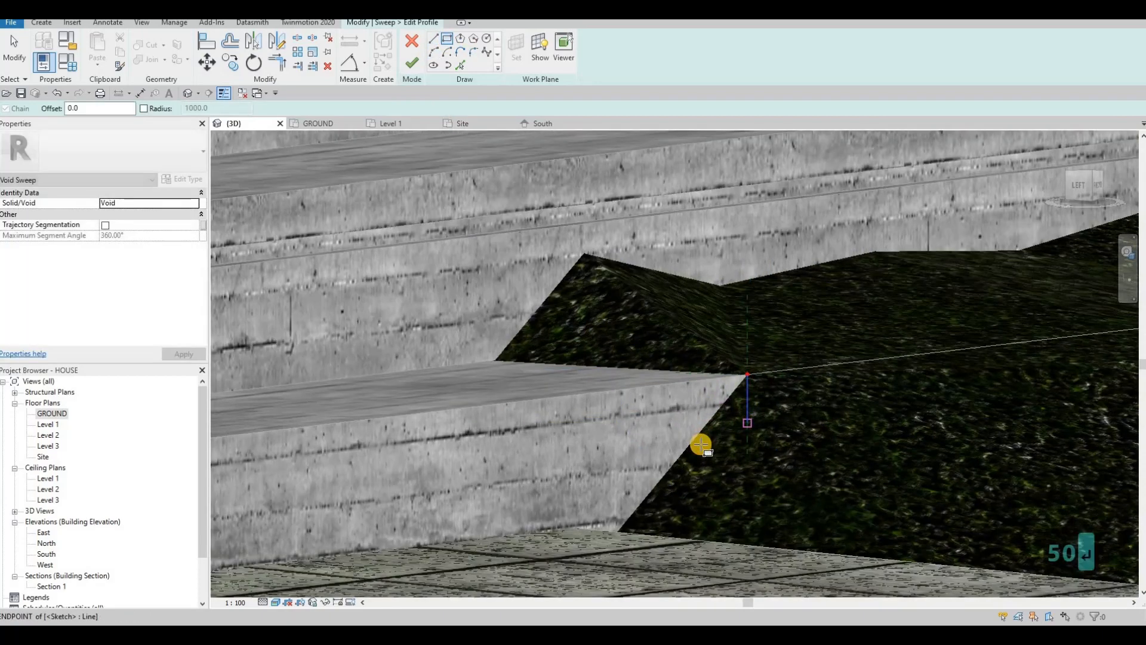
left_click(709, 452)
key("Escape")
key("Escape")
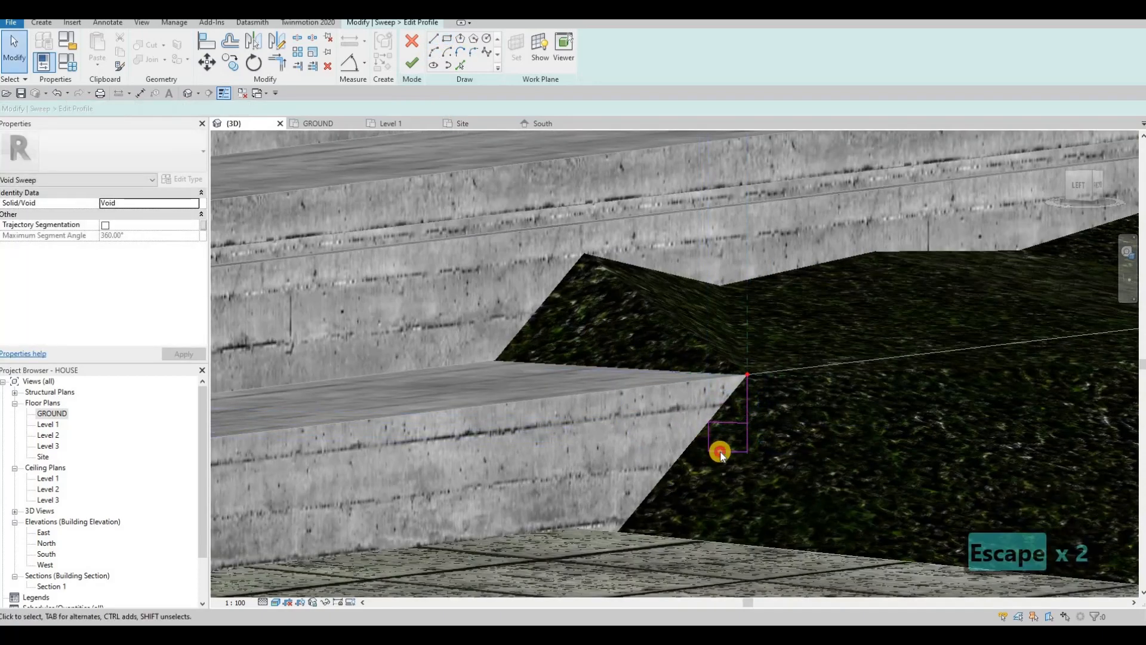
left_click(747, 439)
left_click(744, 437)
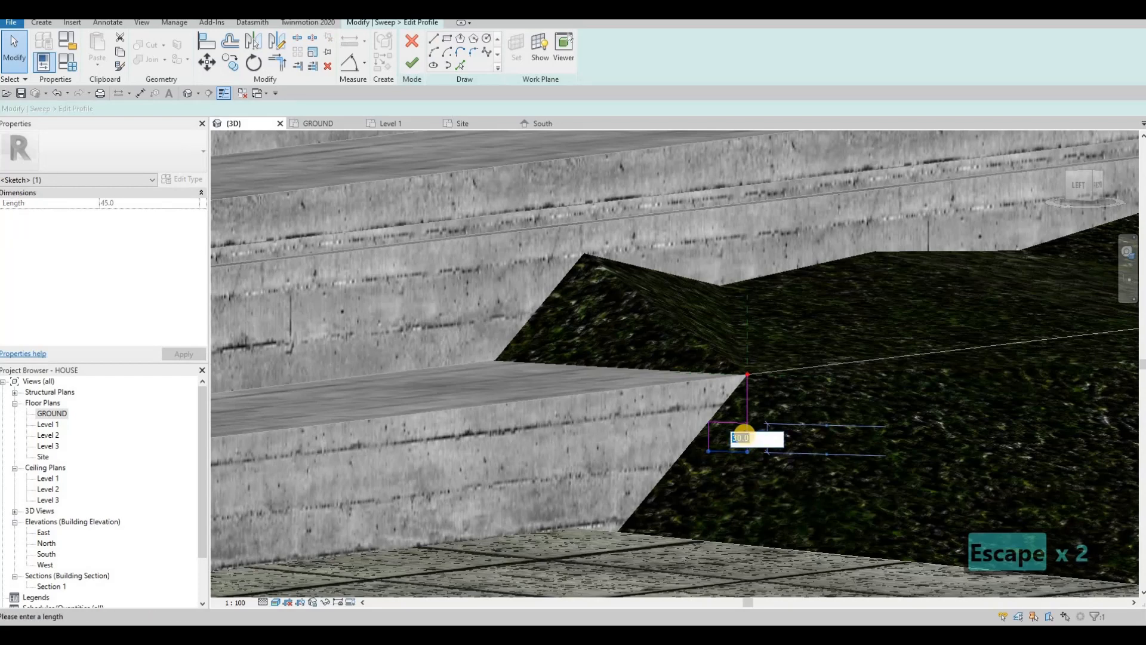
type("20")
key("Return")
key("Escape")
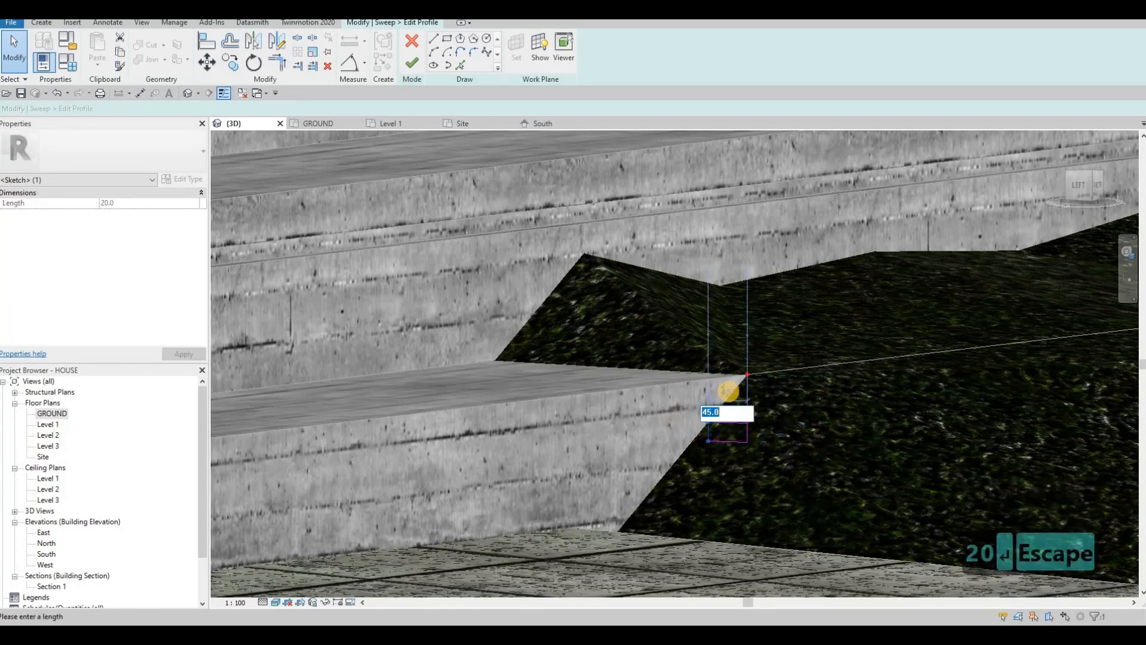
Step: Set the rectangle's other side to 20, delete the helper line, and finish the profile and sweep
type("20")
key("Return")
key("Escape")
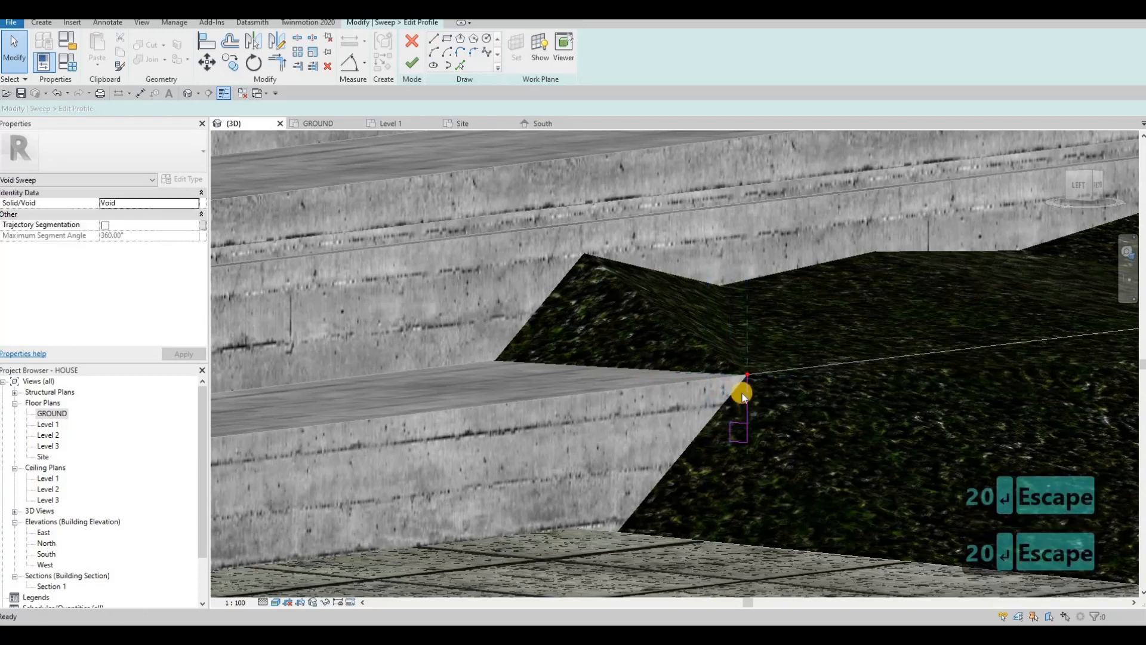
key("Escape")
key("Delete")
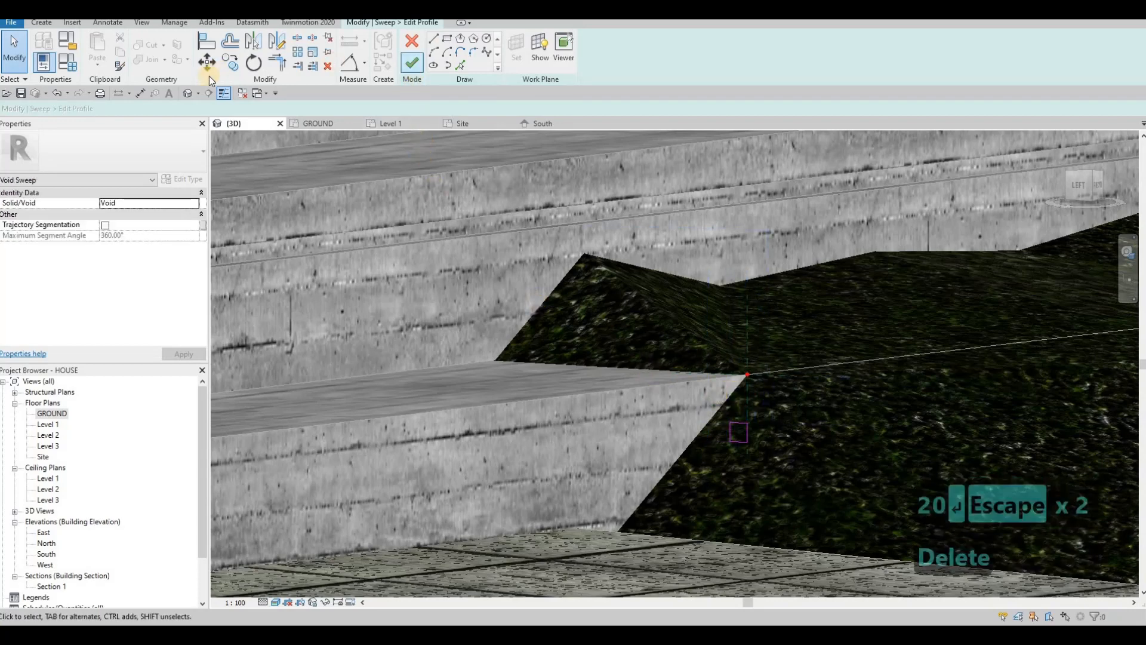
left_click(414, 67)
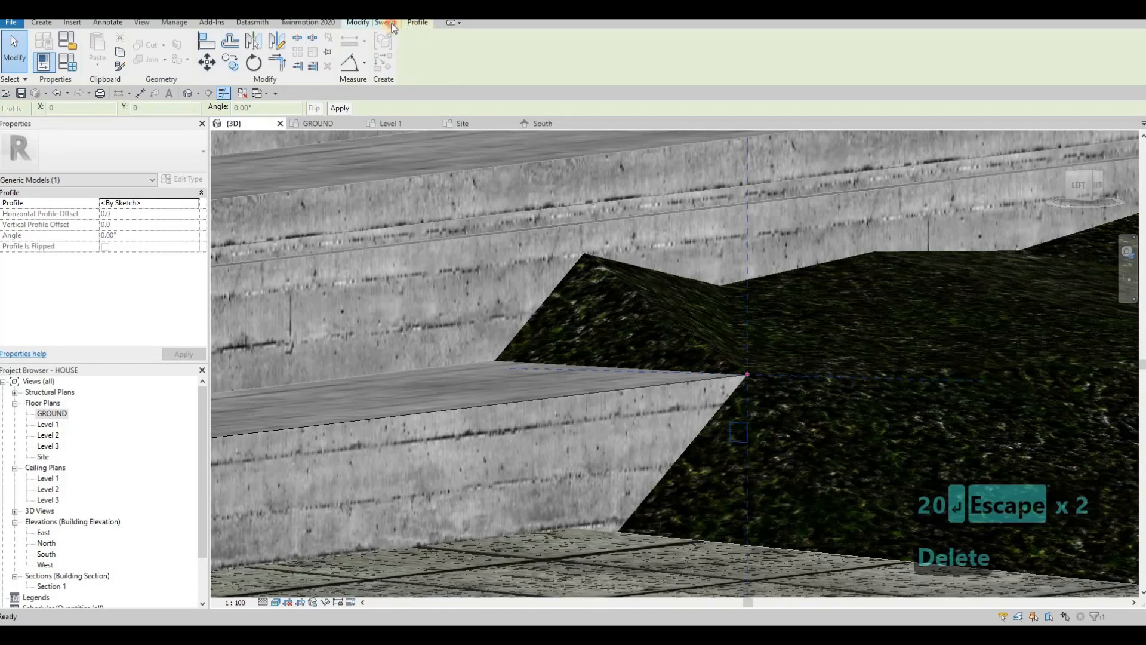
left_click(418, 64)
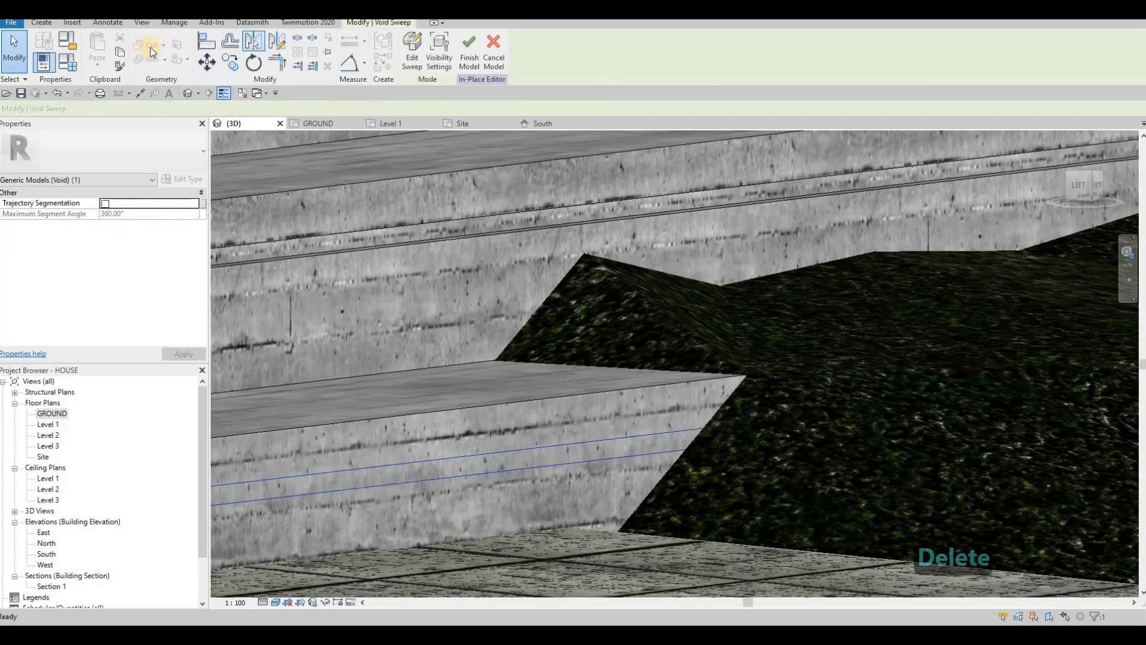
Step: Deselect the void sweep and launch the Paint tool to bring up the Material Browser
scroll(606, 230, "down", 4)
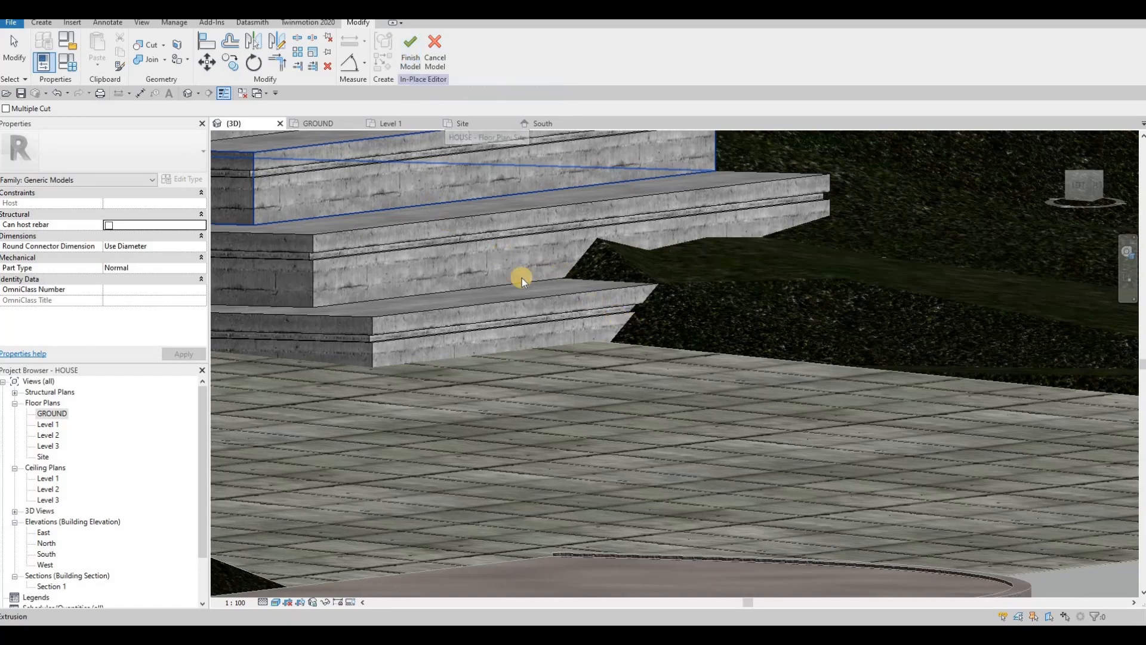
scroll(519, 271, "up", 3)
key("Escape")
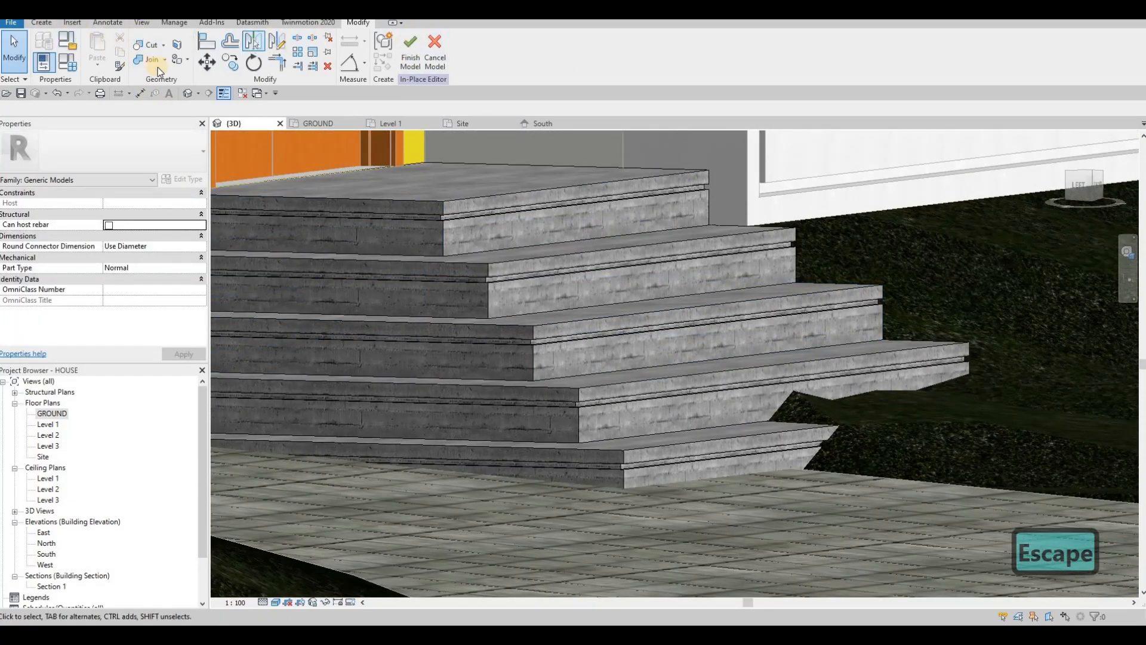
left_click(178, 62)
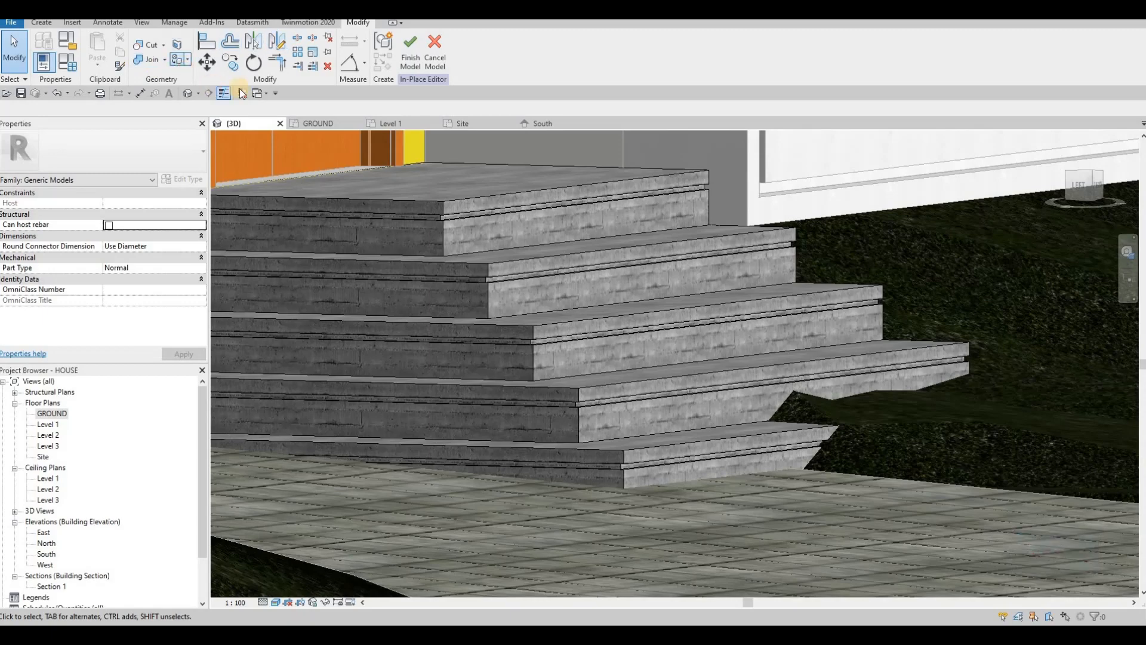
Step: Search the materials for 'LUMINA' and choose Glass, White, High Luminance
scroll(950, 380, "up", 8)
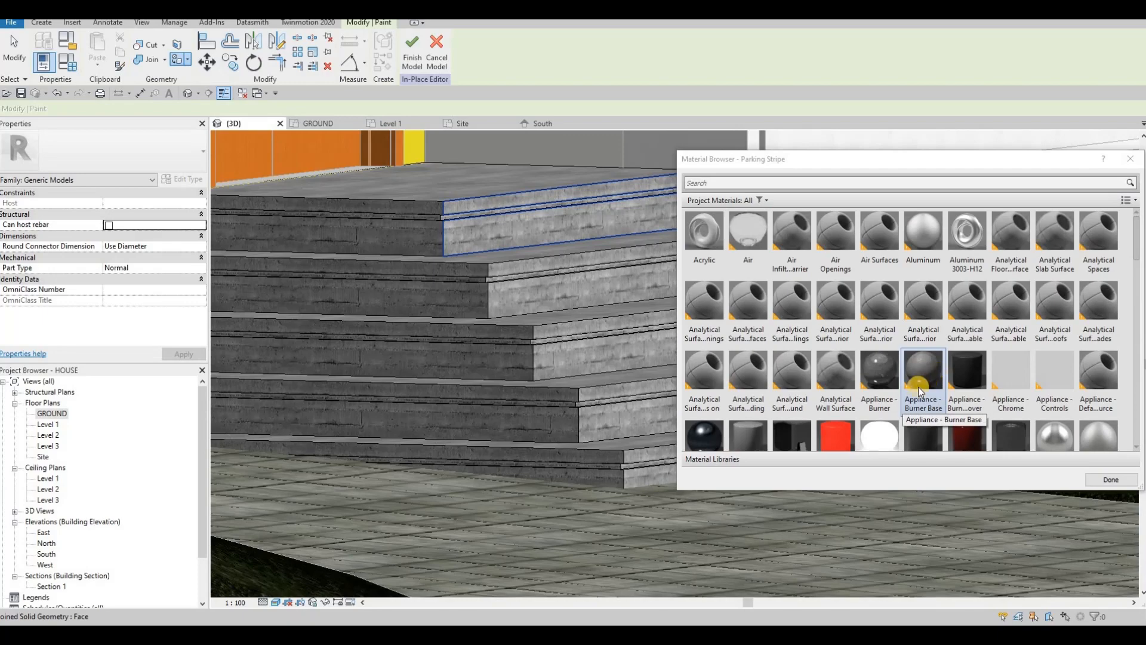
scroll(900, 354, "down", 3)
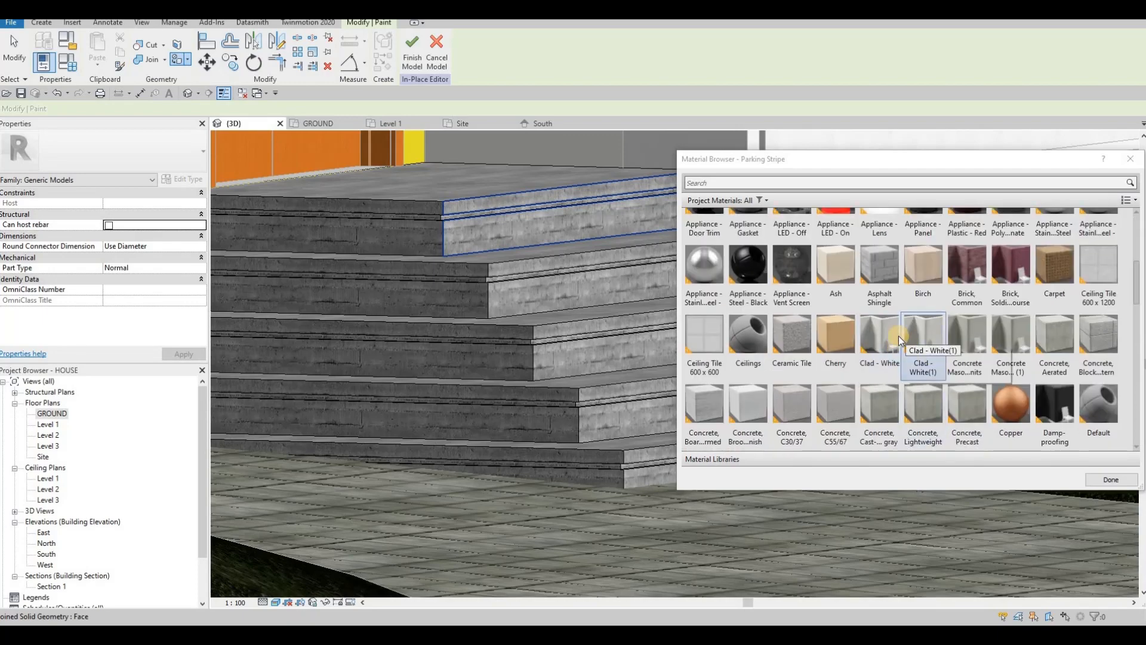
scroll(889, 331, "up", 3)
scroll(879, 314, "down", 4)
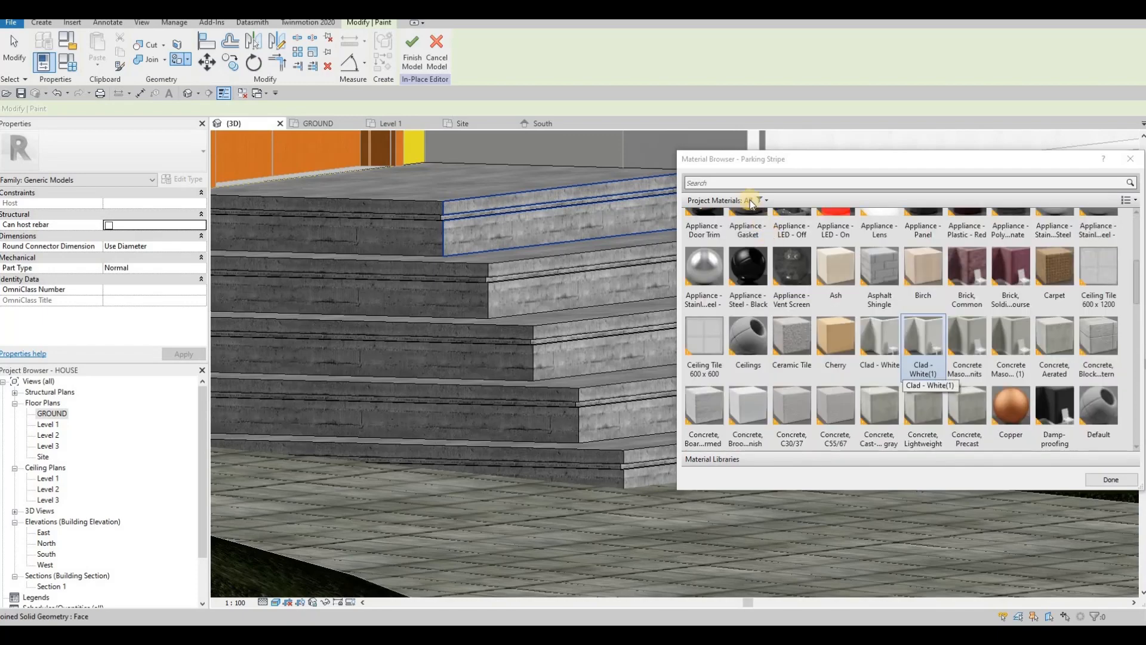
scroll(835, 268, "up", 1)
left_click(747, 184)
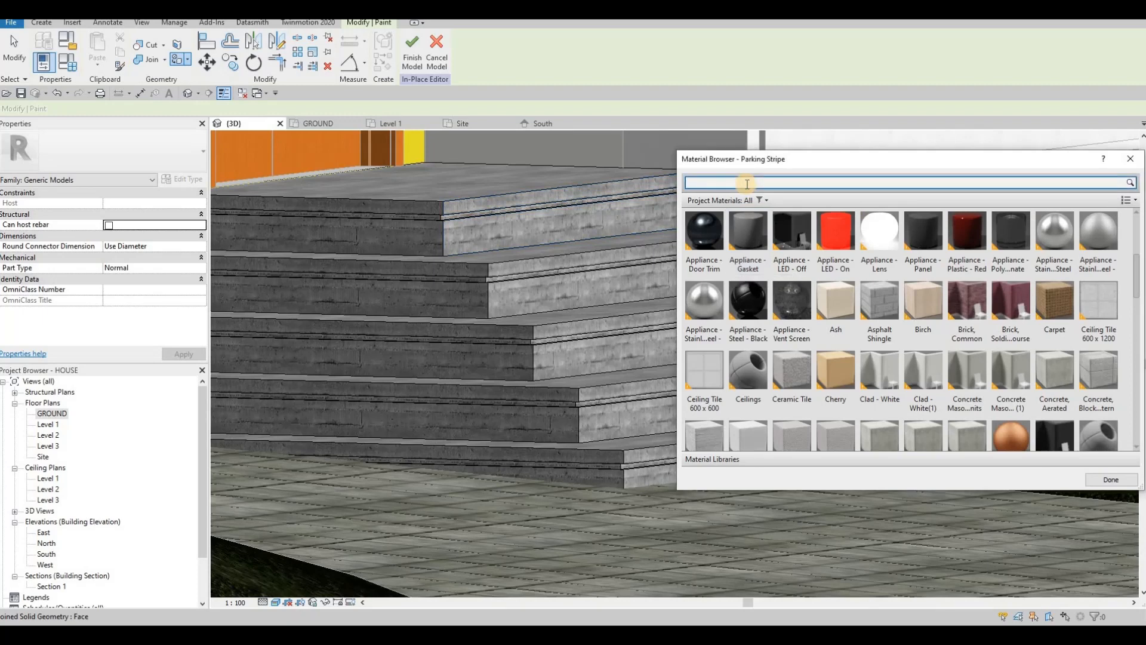
type("LUMIN")
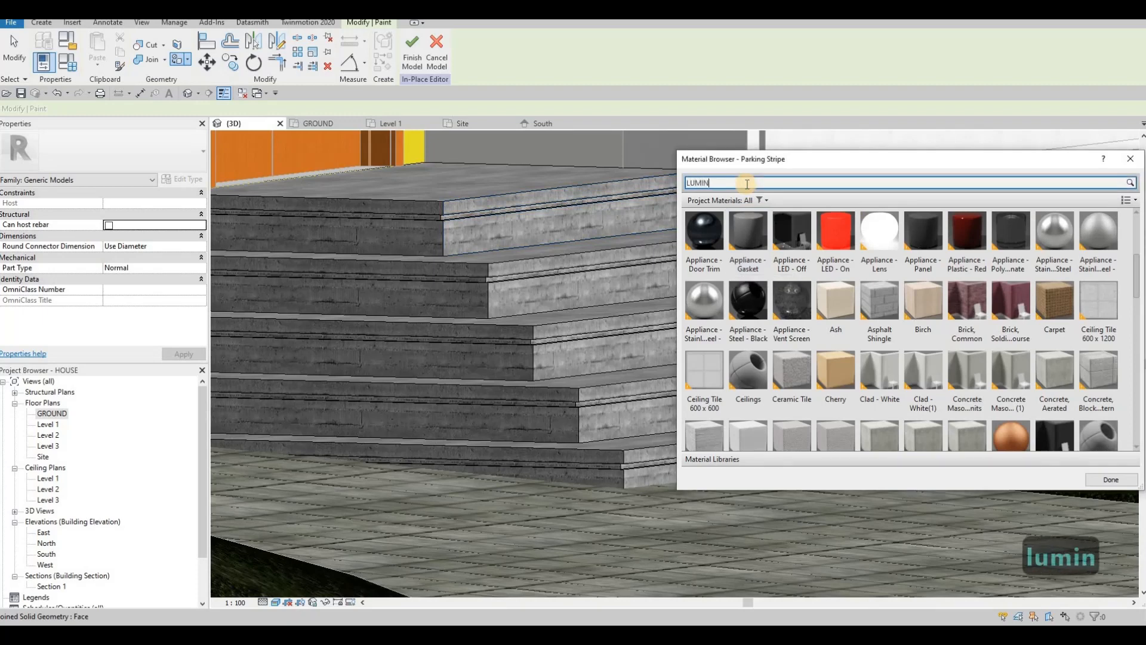
type("A")
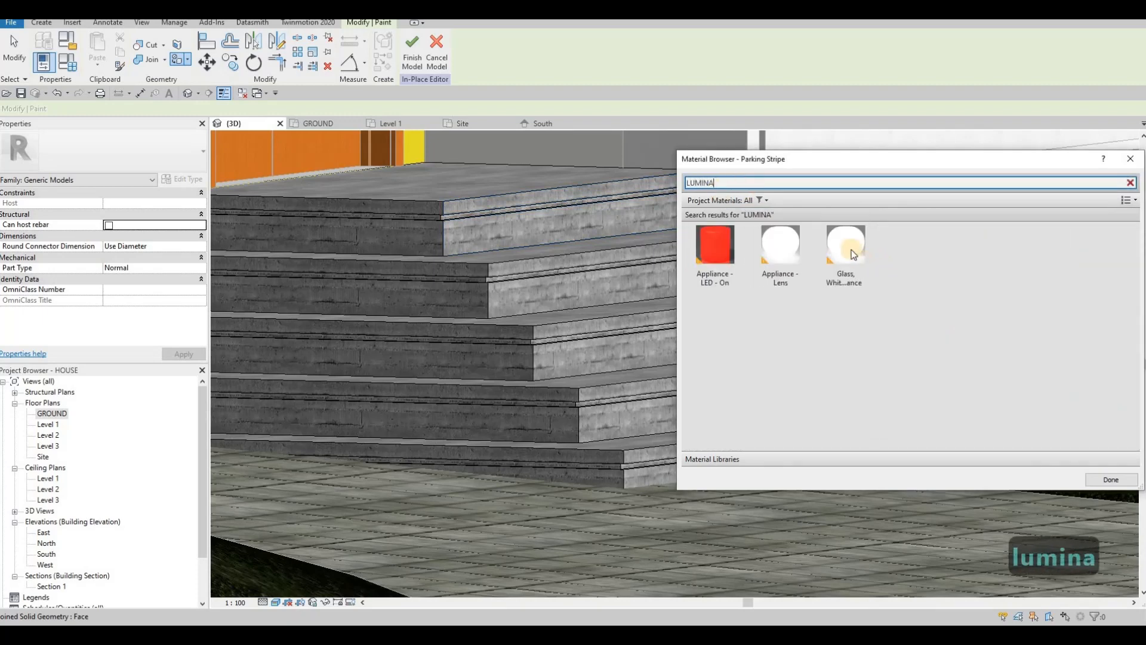
left_click(851, 250)
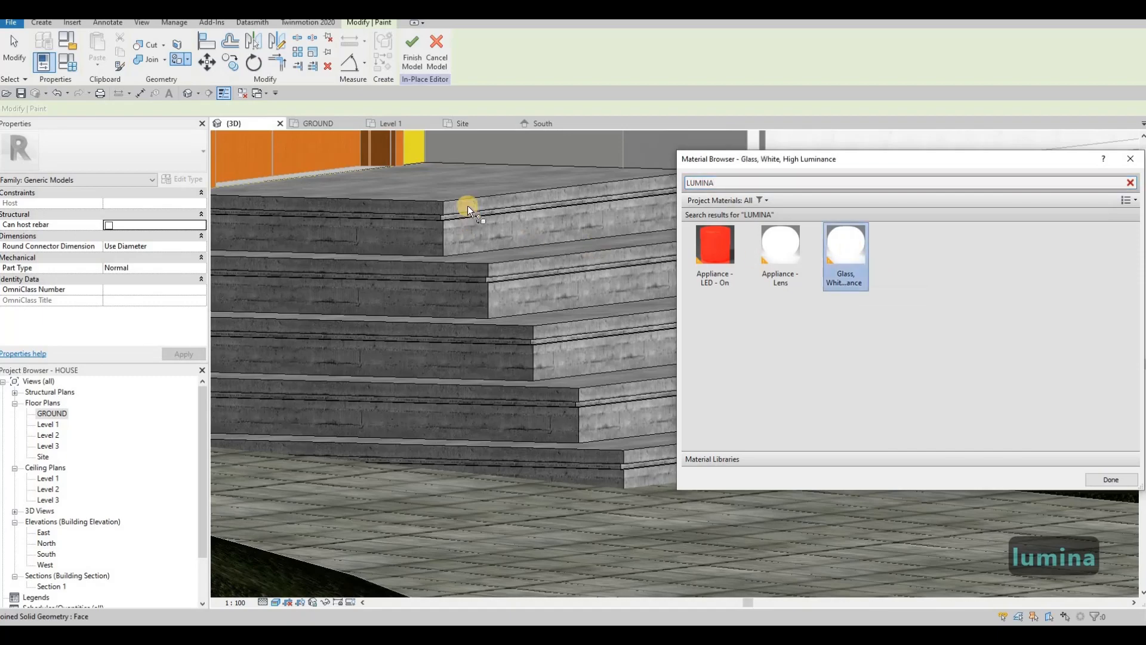
Step: Paint the step-edge groove strips, including the lower step's, with the white glass, Tab-cycling to each groove face
scroll(438, 238, "up", 5)
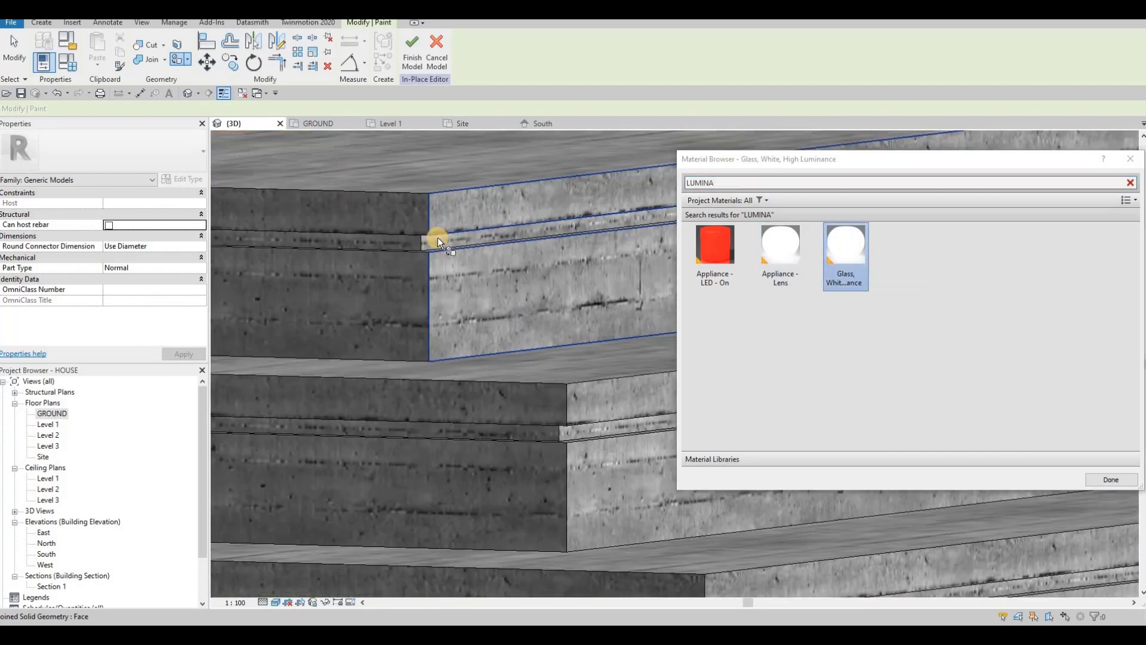
key("Tab")
key("Tab")
left_click(395, 245)
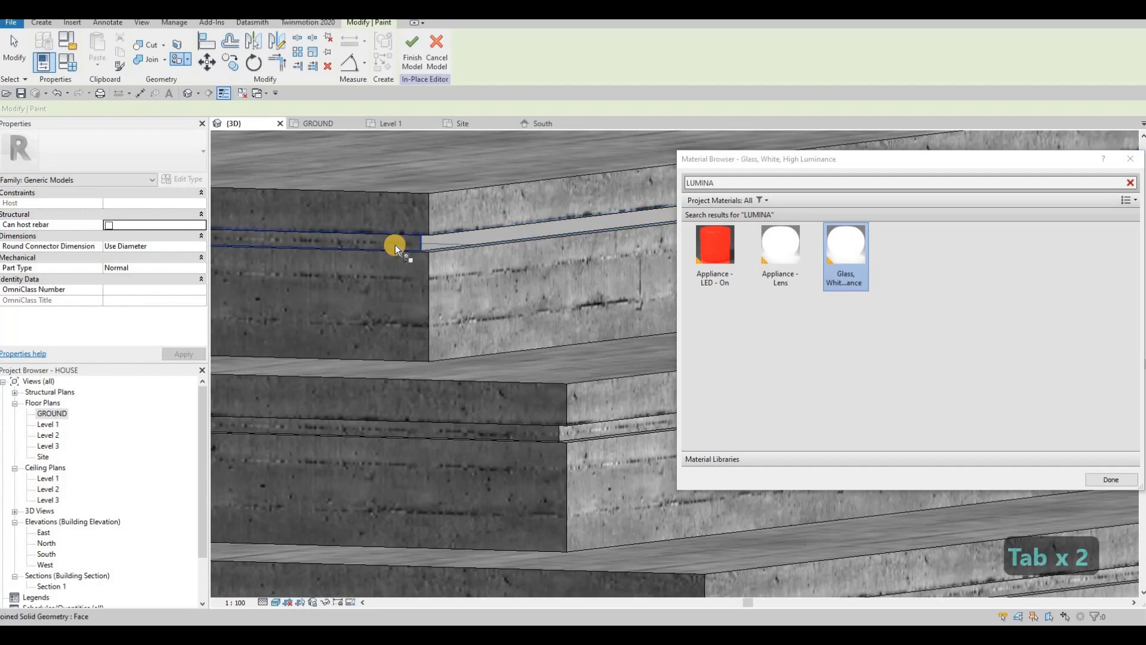
key("Tab")
scroll(401, 242, "down", 2)
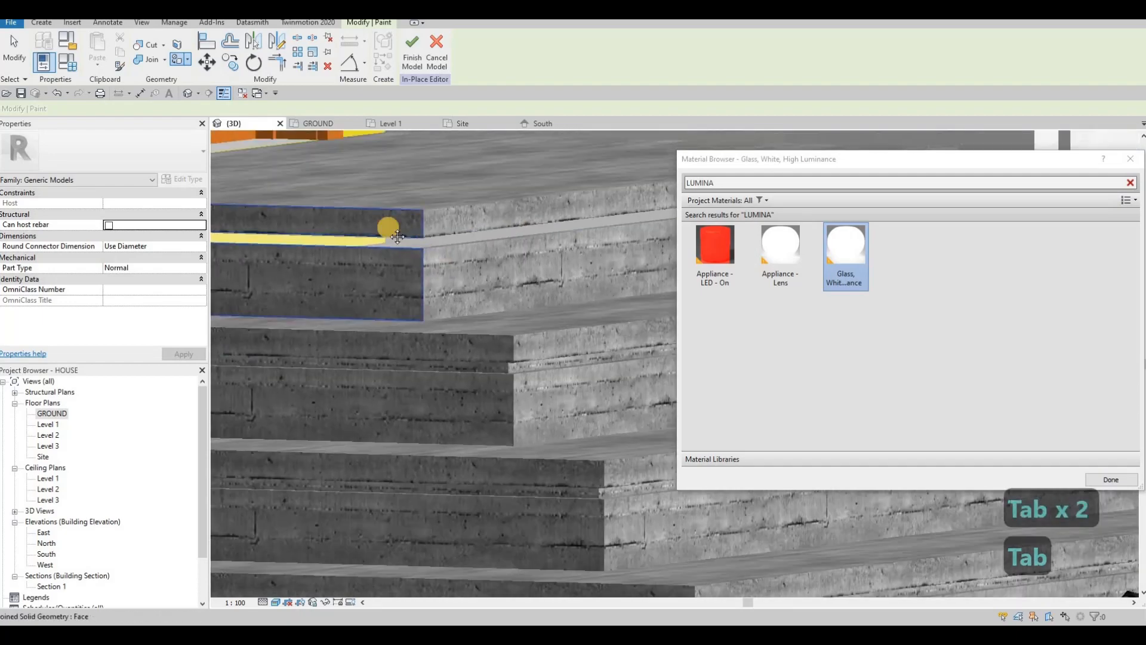
scroll(399, 248, "down", 4)
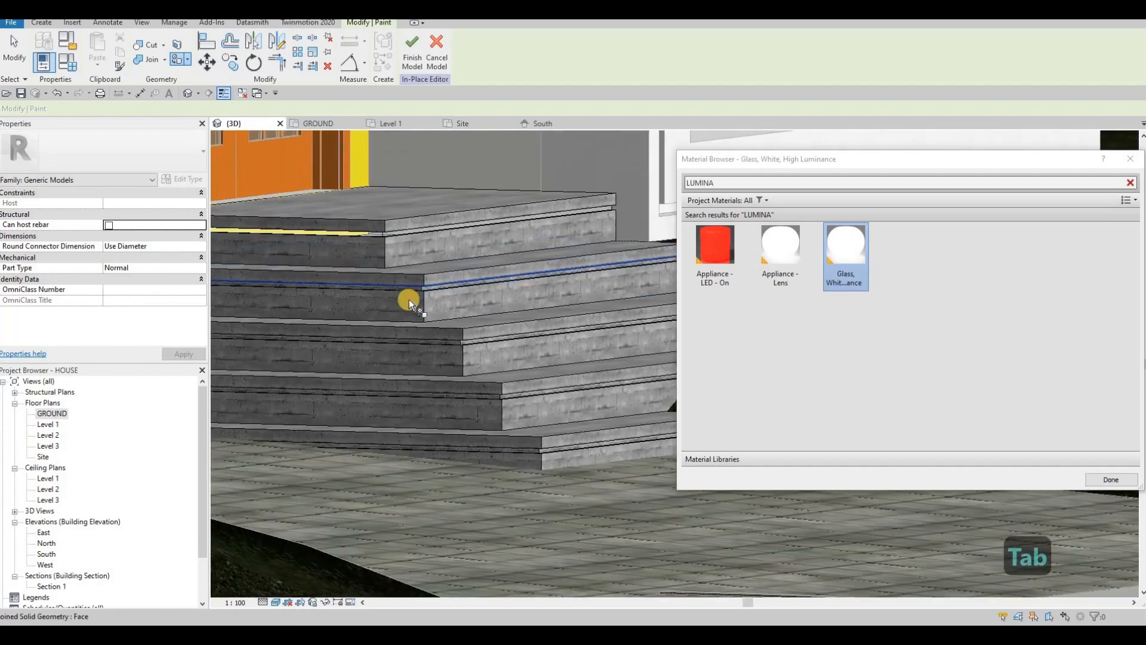
scroll(403, 304, "up", 4)
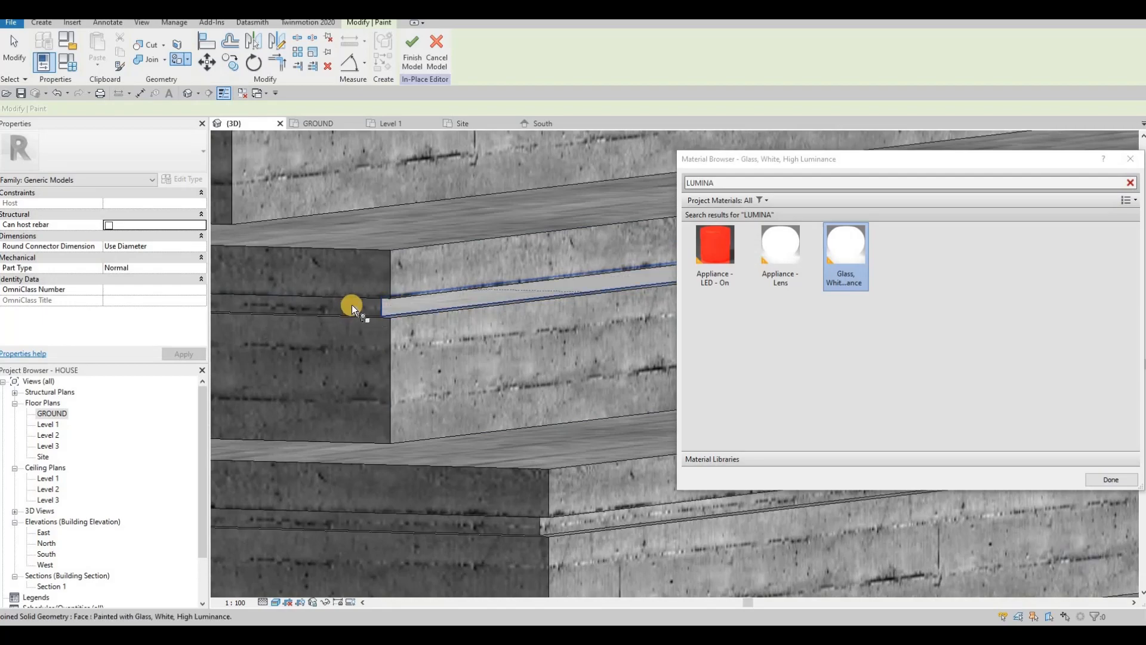
scroll(461, 349, "down", 2)
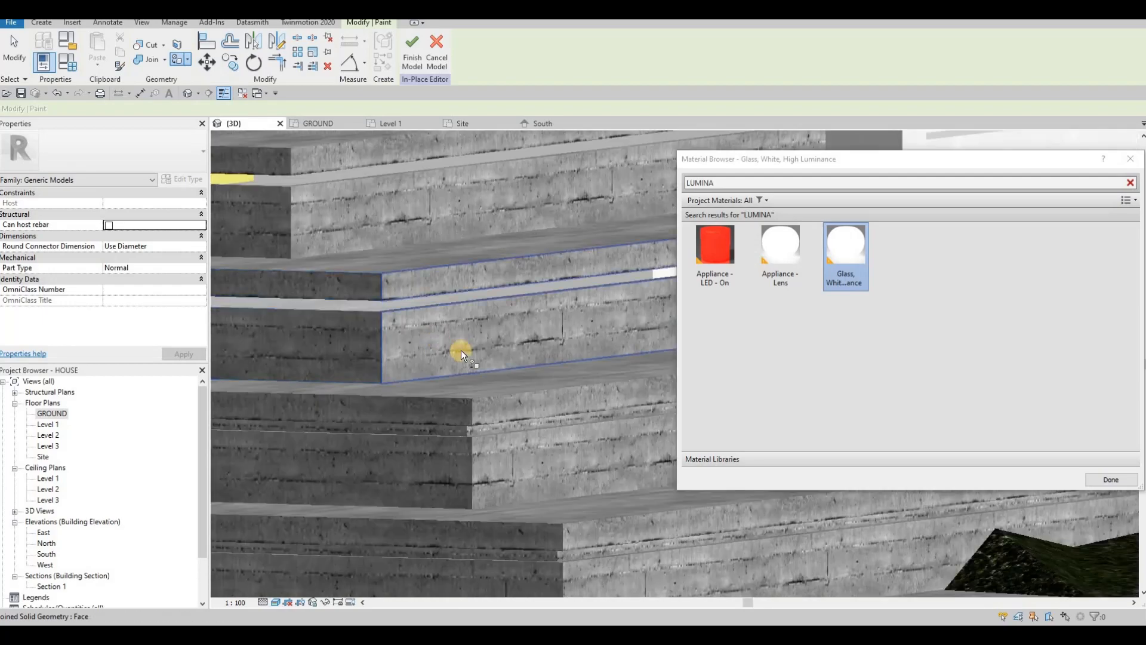
scroll(470, 372, "up", 2)
scroll(467, 377, "up", 2)
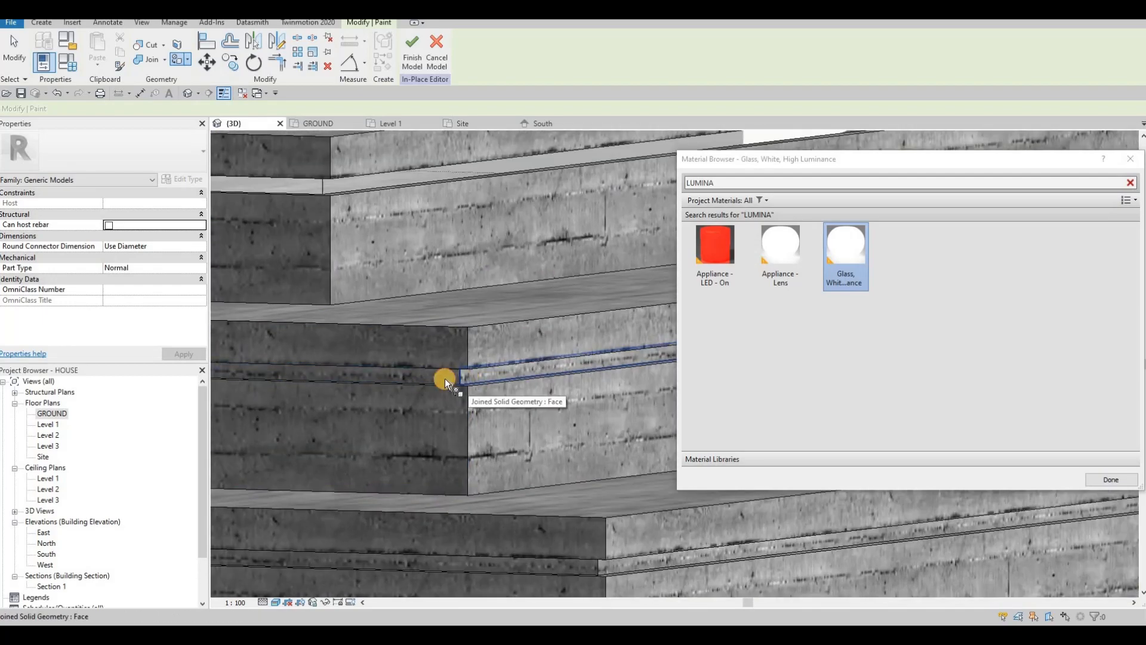
left_click(443, 378)
left_click(428, 346)
scroll(427, 345, "down", 3)
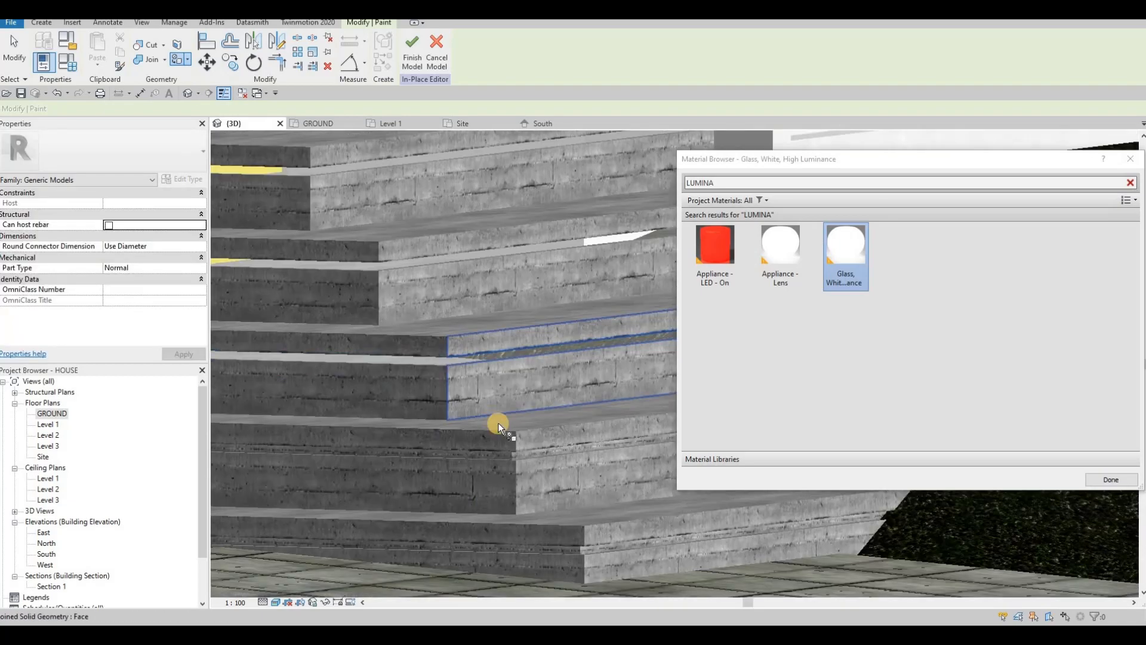
scroll(454, 406, "up", 2)
scroll(438, 403, "up", 3)
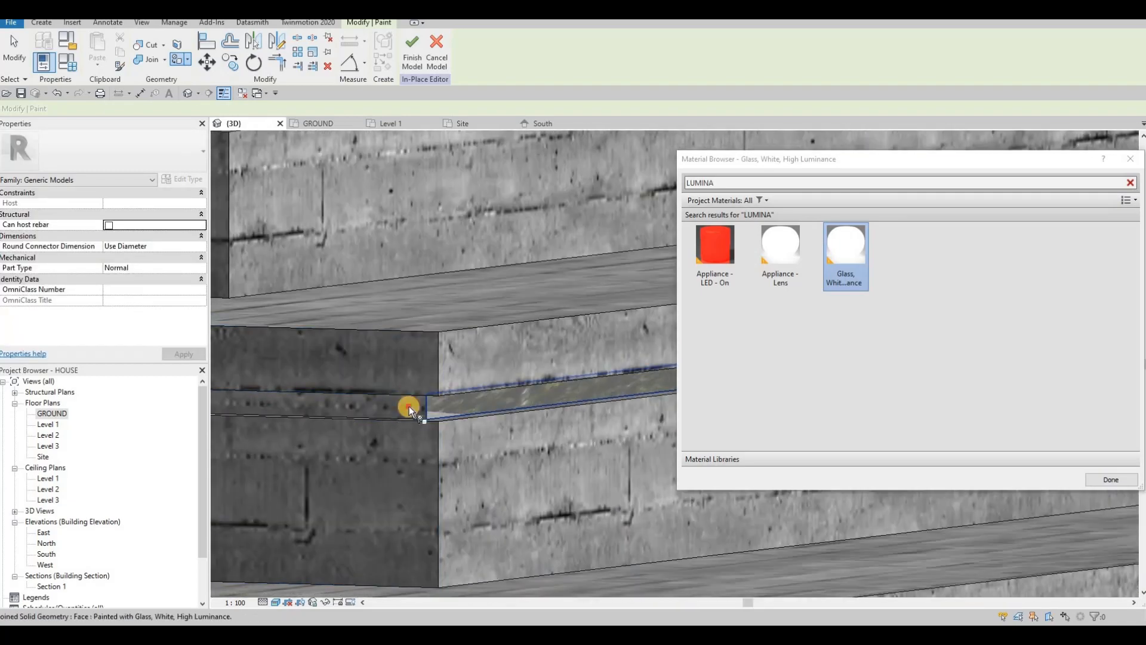
left_click(410, 406)
Step: Orbit around the lower steps to check the painted grooves, then end painting and close the library
scroll(448, 351, "down", 3)
middle_click_drag(520, 509, 436, 408)
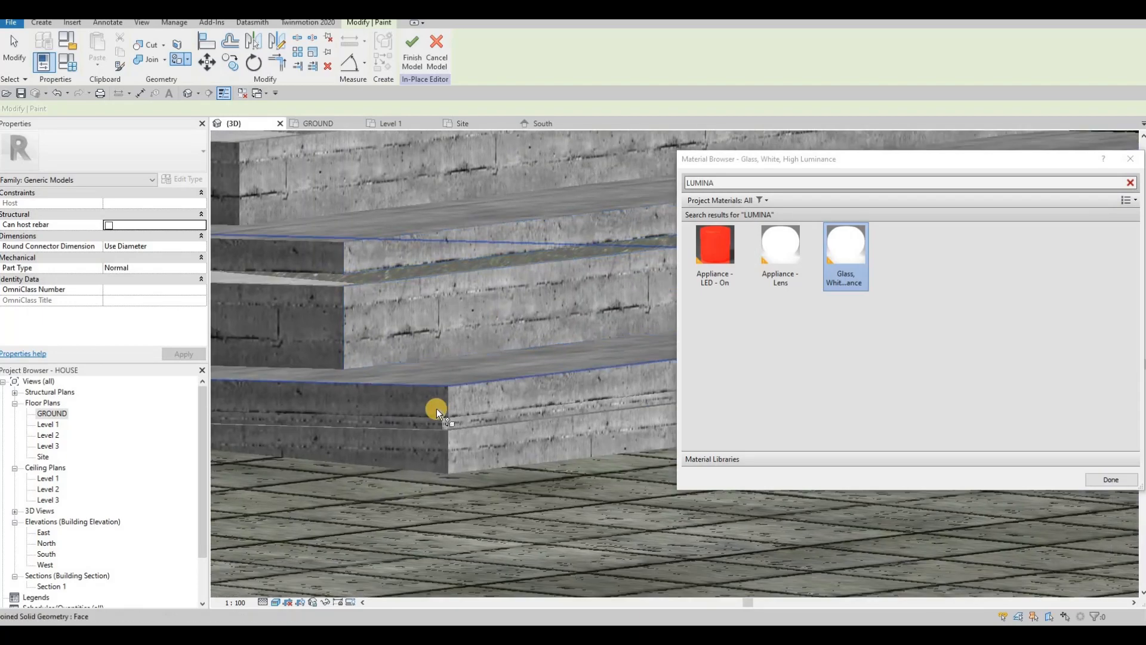
scroll(436, 408, "up", 4)
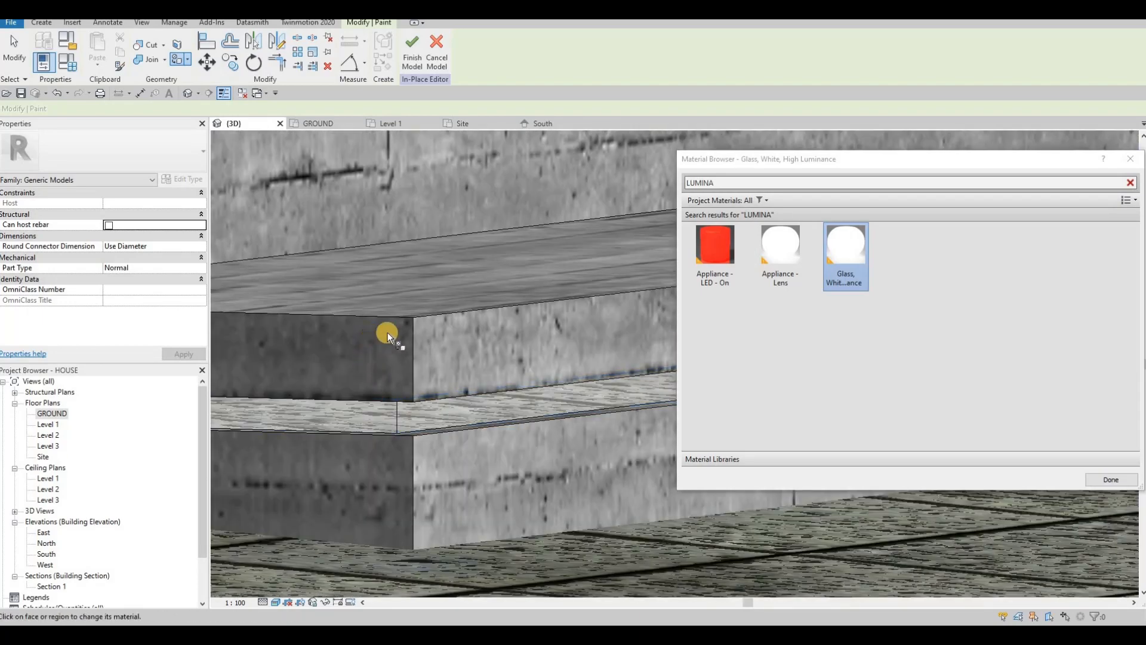
scroll(454, 320, "down", 6)
middle_click_drag(537, 332, 525, 263, "shift")
scroll(452, 317, "down", 2)
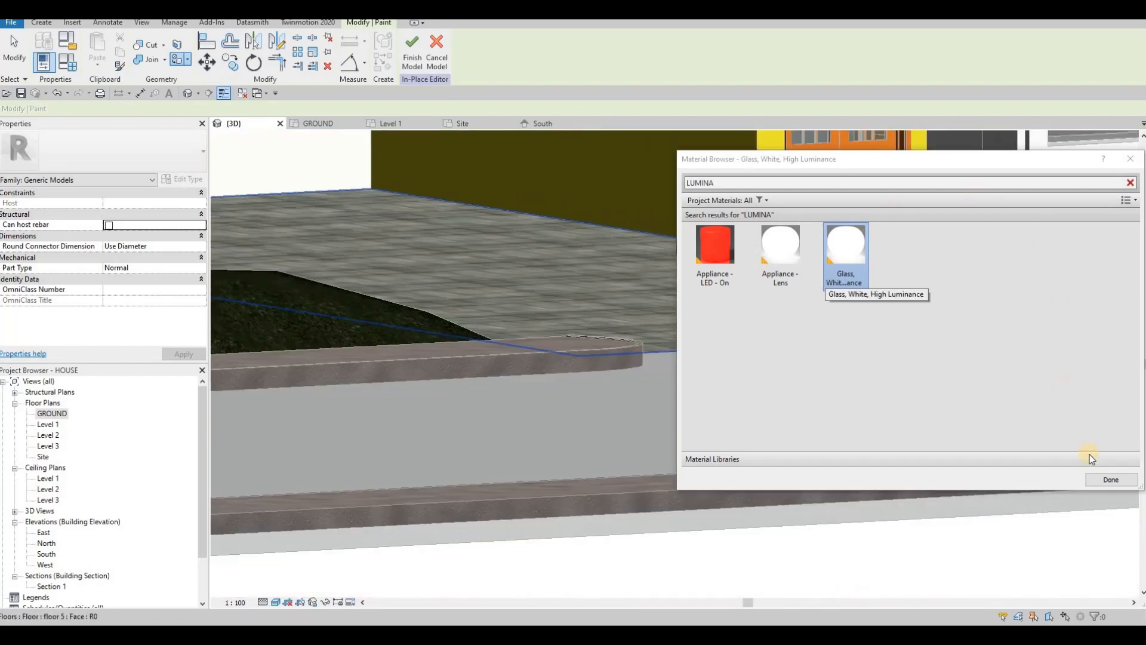
key("Escape")
mouse_move(587, 297)
middle_mouse_down("shift")
mouse_move(559, 312)
mouse_move(594, 255)
mouse_move(611, 258)
mouse_move(640, 221)
mouse_move(457, 294)
mouse_move(469, 284)
middle_mouse_up("shift")
scroll(610, 253, "down", 3)
Step: Dismiss the Project Not Saved Recently reminder and orbit to a frontal 3D view of the house entrance
scroll(461, 290, "up", 2)
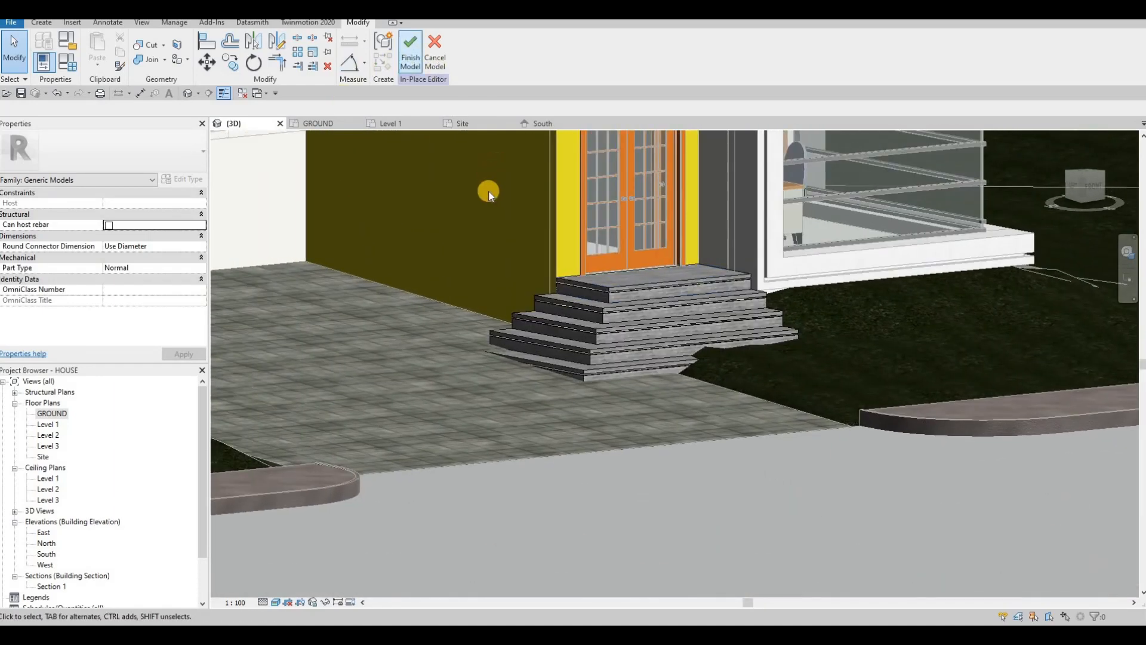
scroll(488, 191, "down", 2)
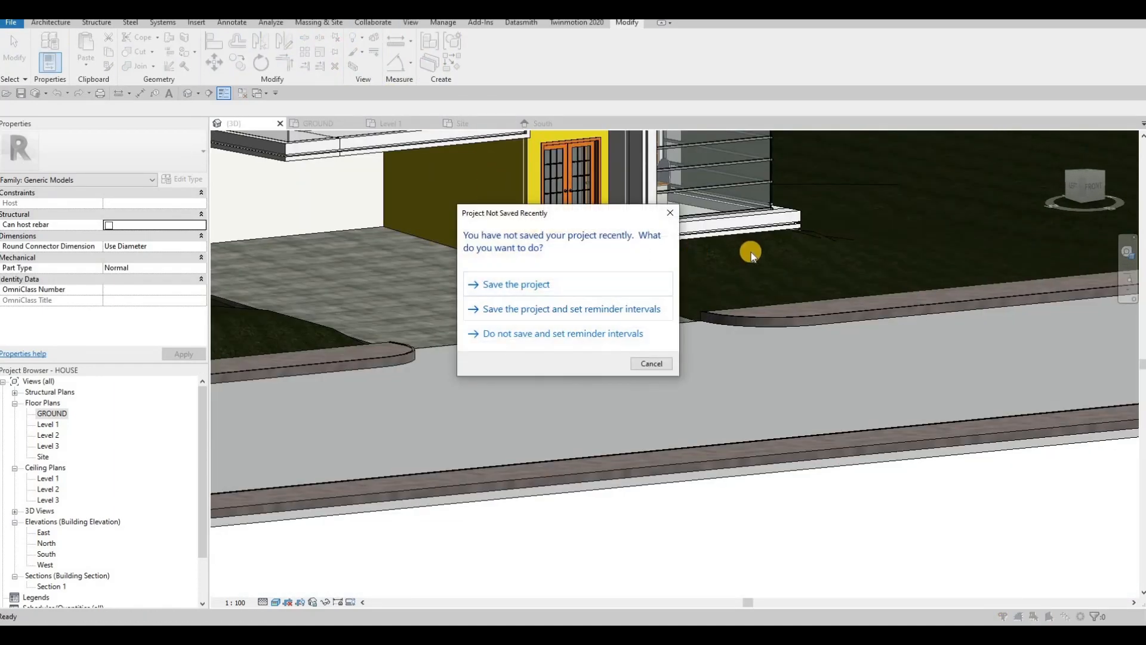
key("Escape")
scroll(645, 288, "down", 1)
middle_click_drag(648, 251, 645, 316)
scroll(653, 310, "down", 1)
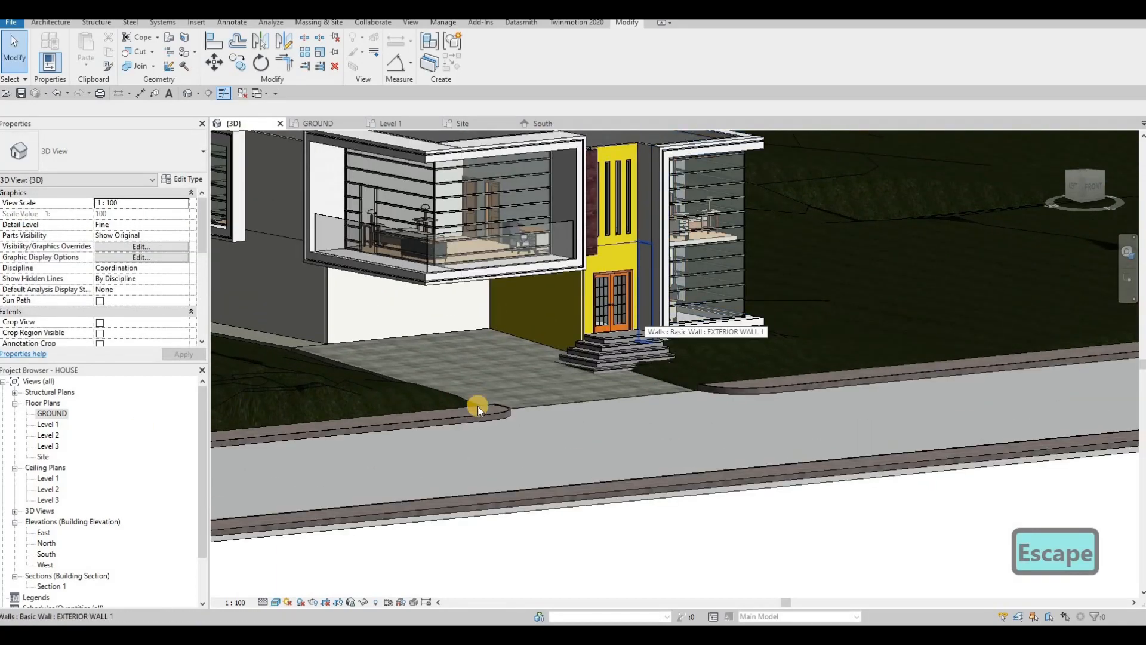
key("F1")
scroll(555, 400, "down", 1)
middle_click_drag(539, 397, 456, 371)
scroll(675, 355, "up", 4)
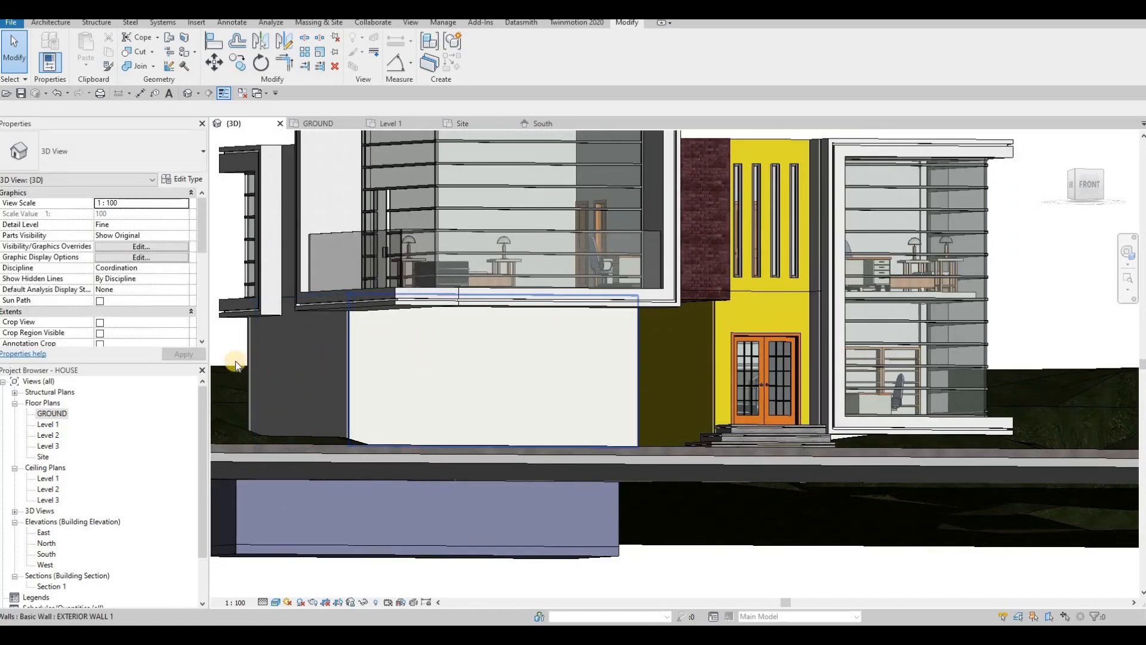
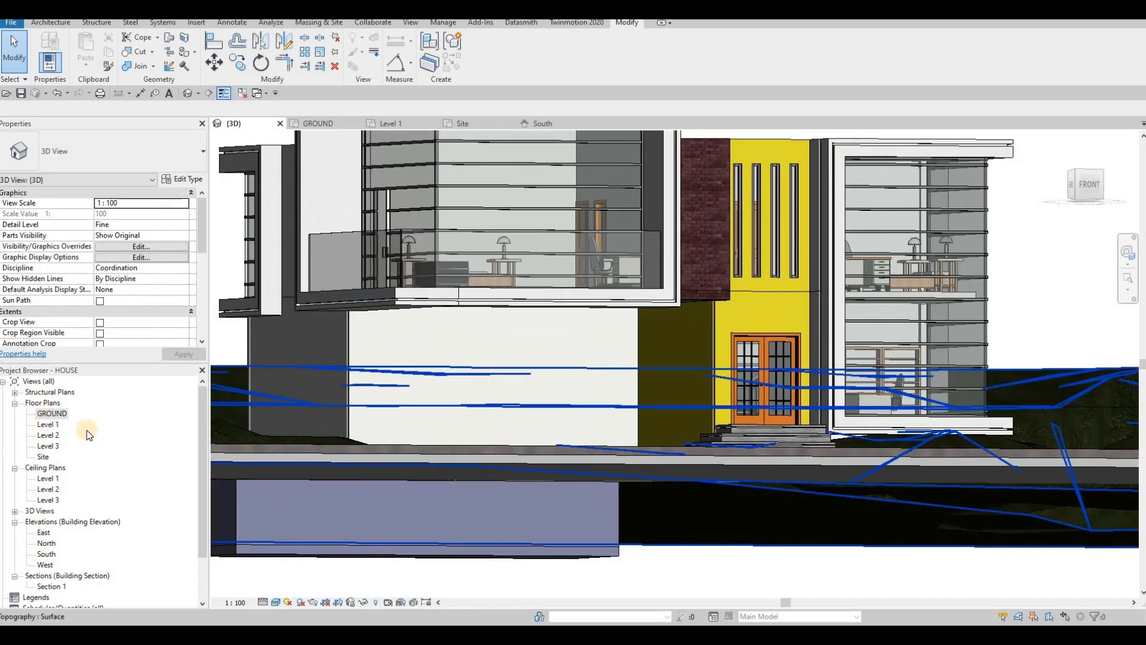
Step: Switch from the 3D view to the Level 1 floor plan
double_click(49, 425)
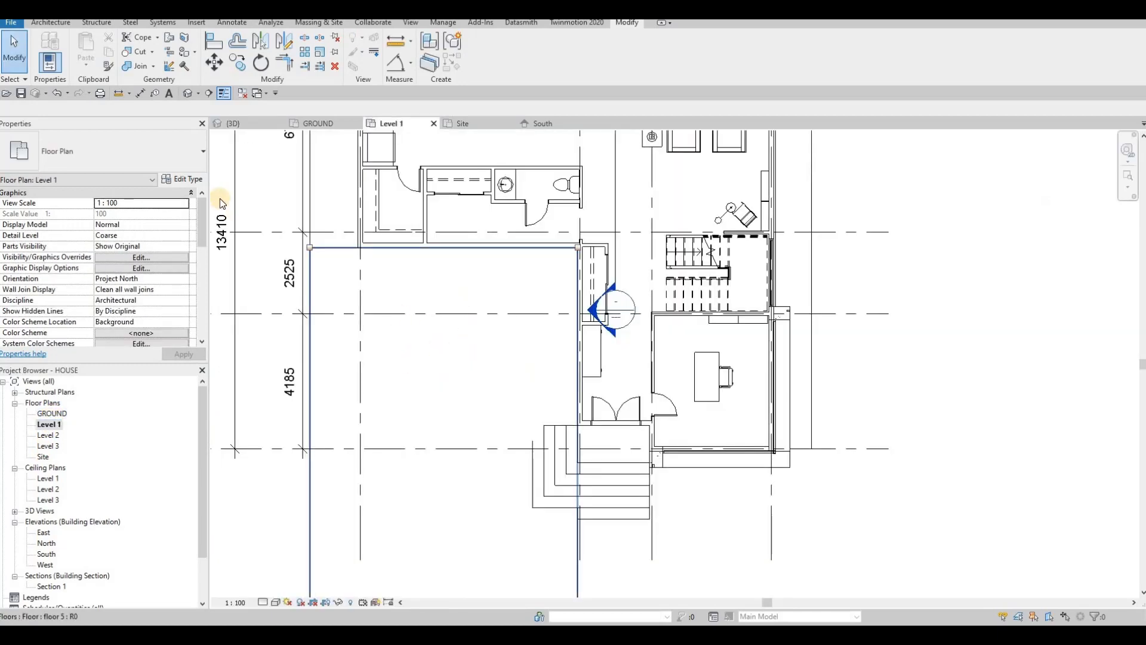
Step: Start an in-place Generic Models family, keeping the default name Generic Models 15
left_click(51, 24)
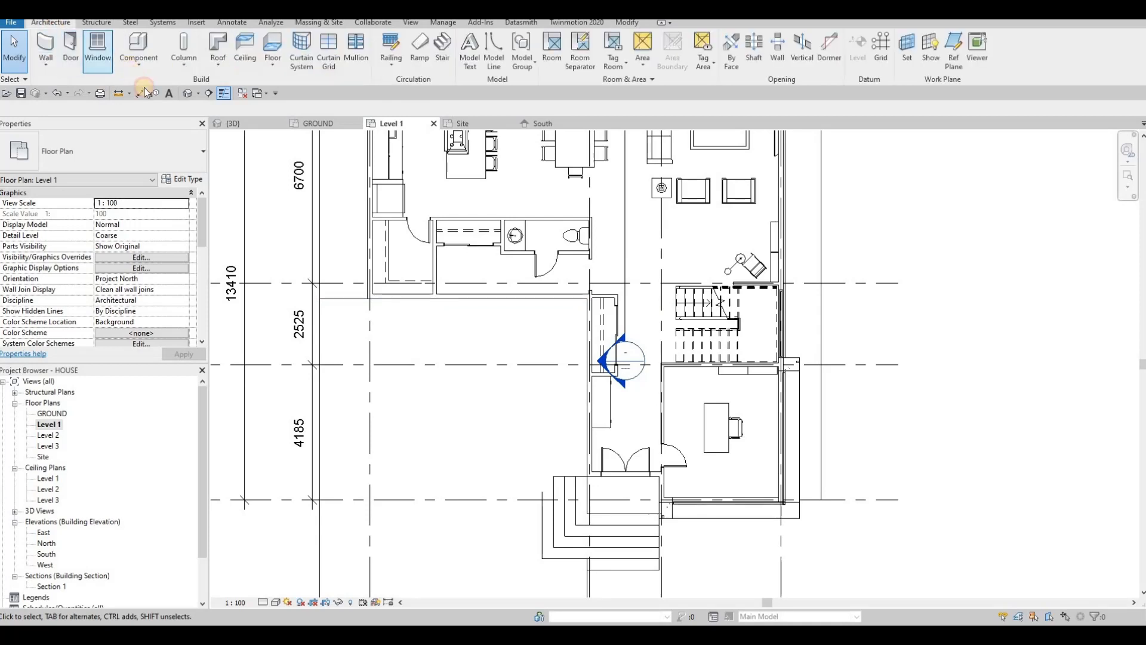
left_click(139, 60)
left_click(155, 110)
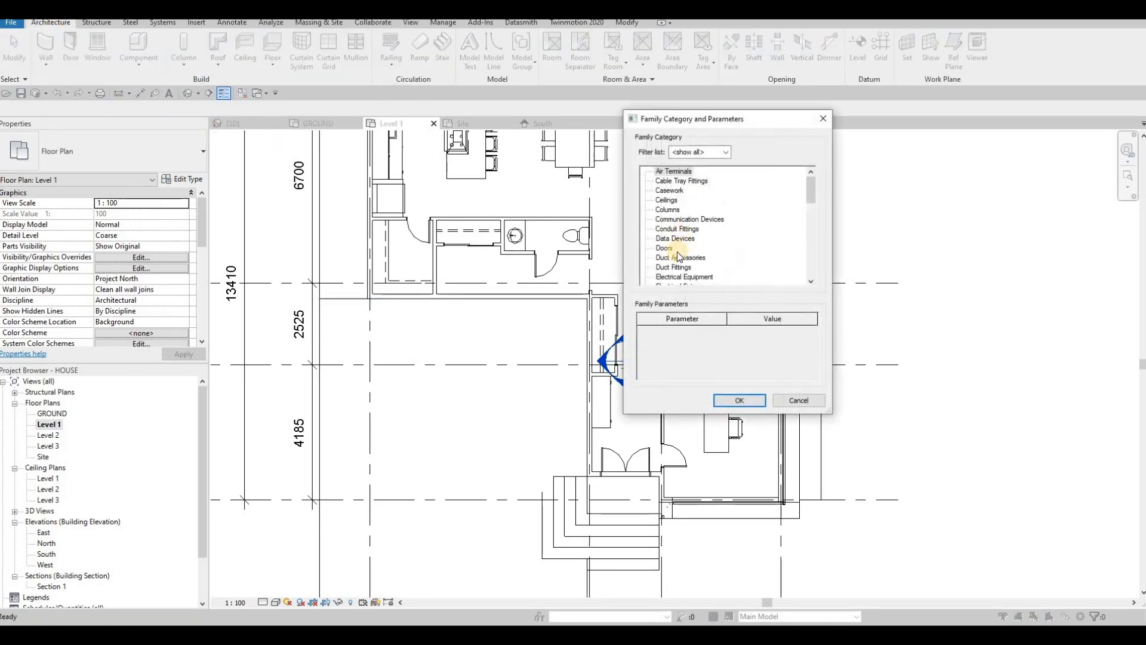
scroll(676, 256, "down", 3)
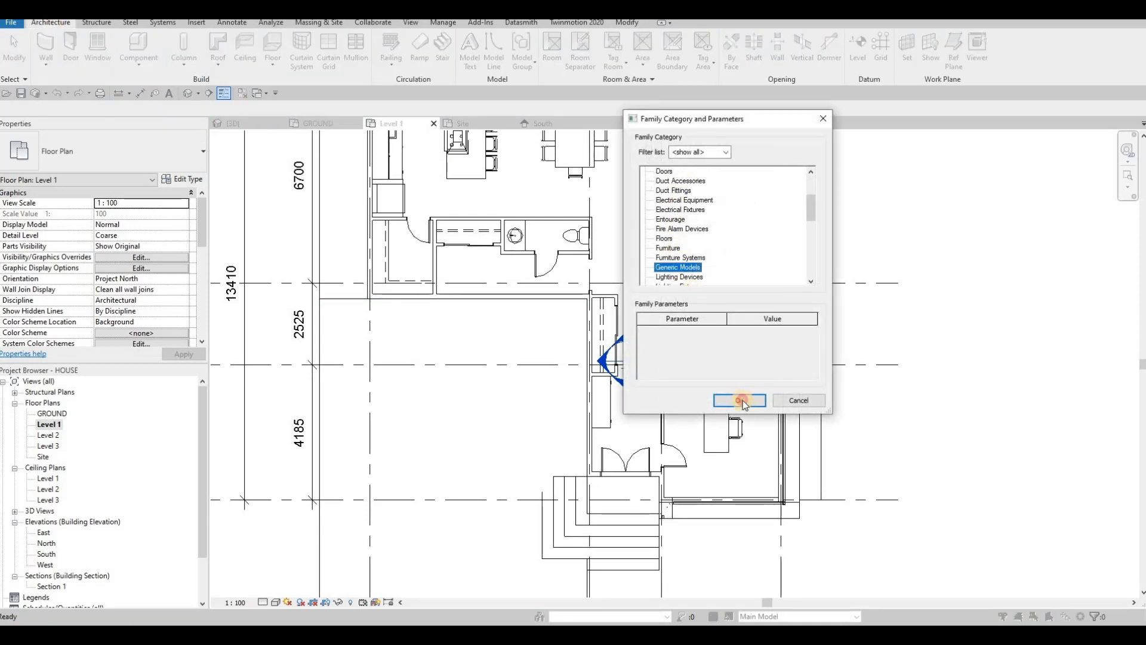
key("Return")
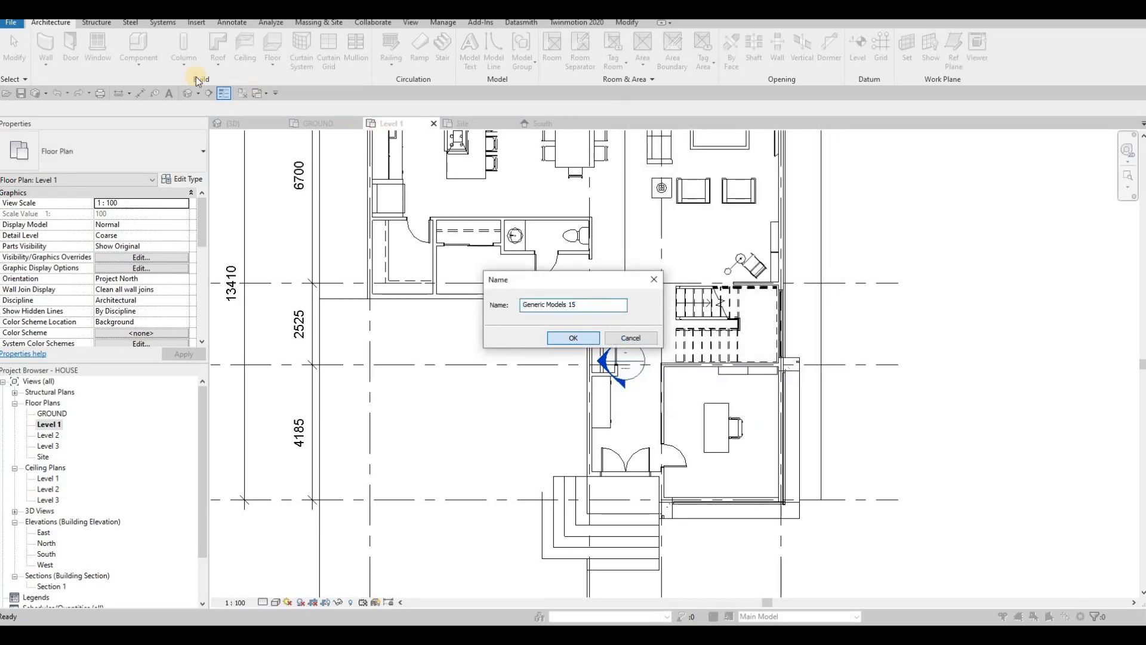
key("Return")
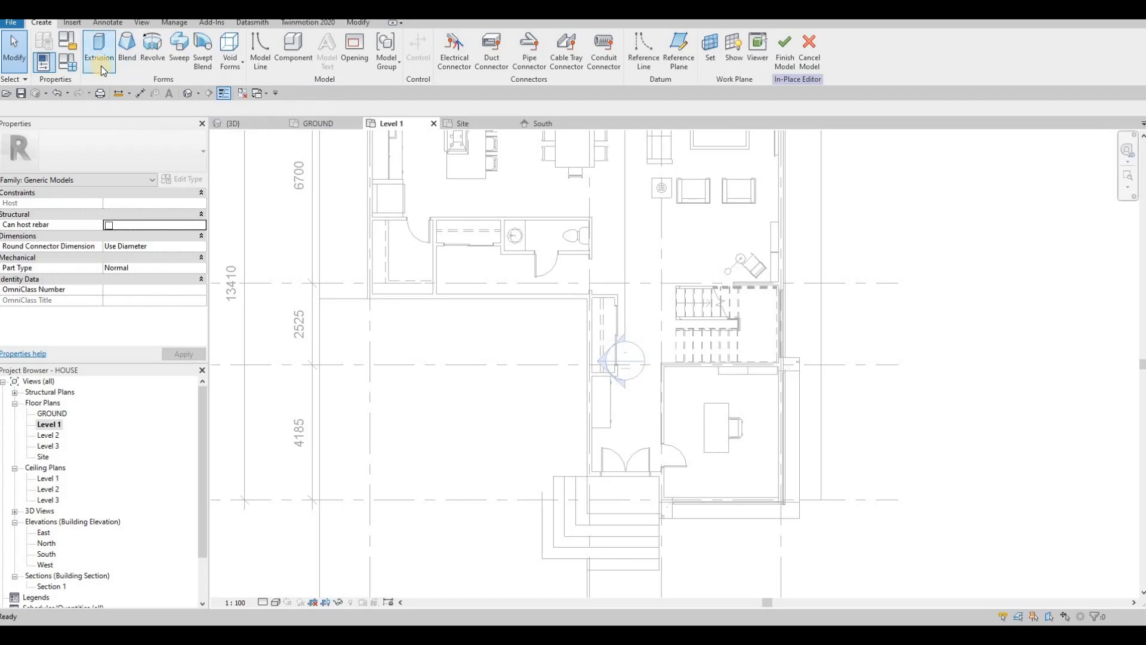
Step: Sketch an extrusion rectangle along the front wall from the corner to the wall end
left_click(101, 65)
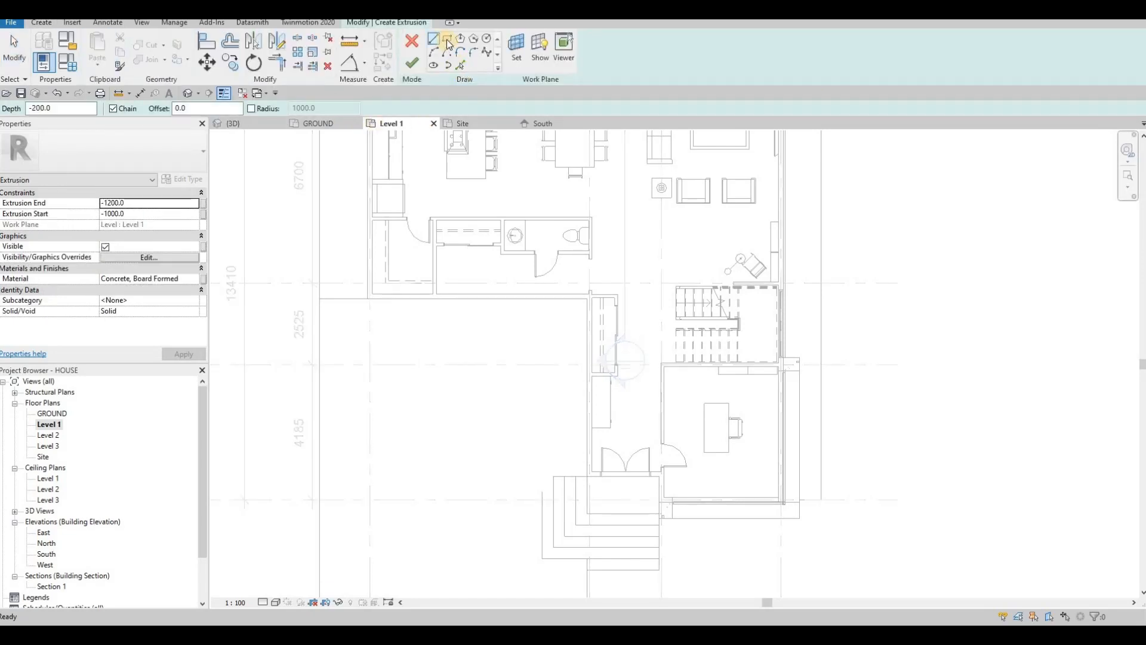
left_click(586, 299)
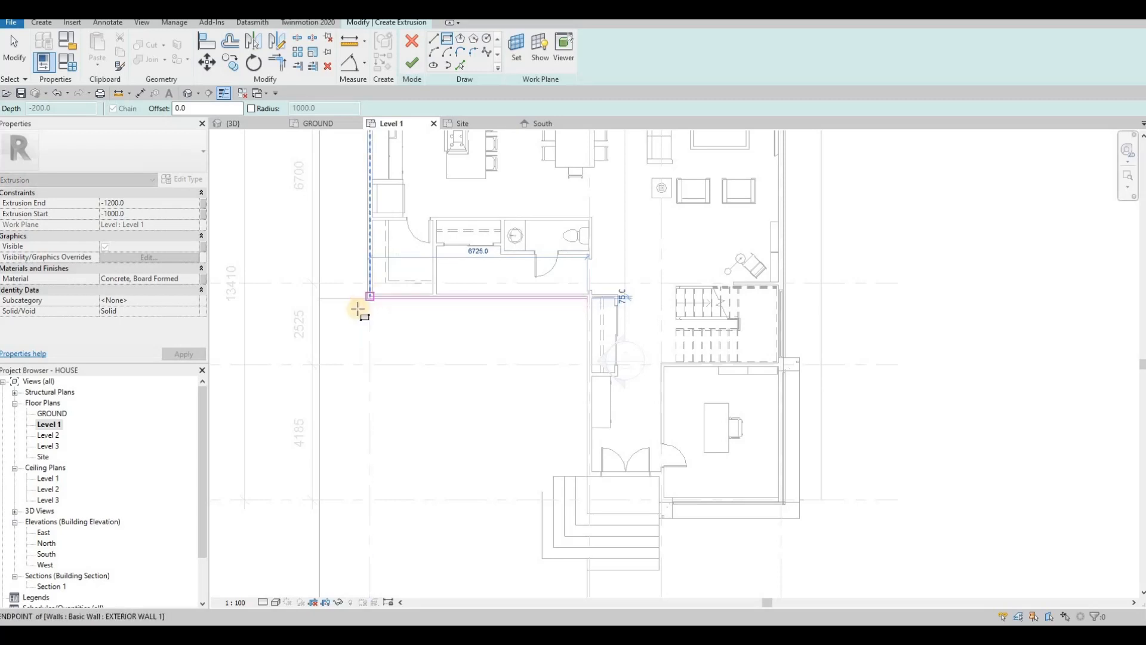
scroll(361, 310, "up", 3)
scroll(362, 309, "up", 2)
left_click(359, 307)
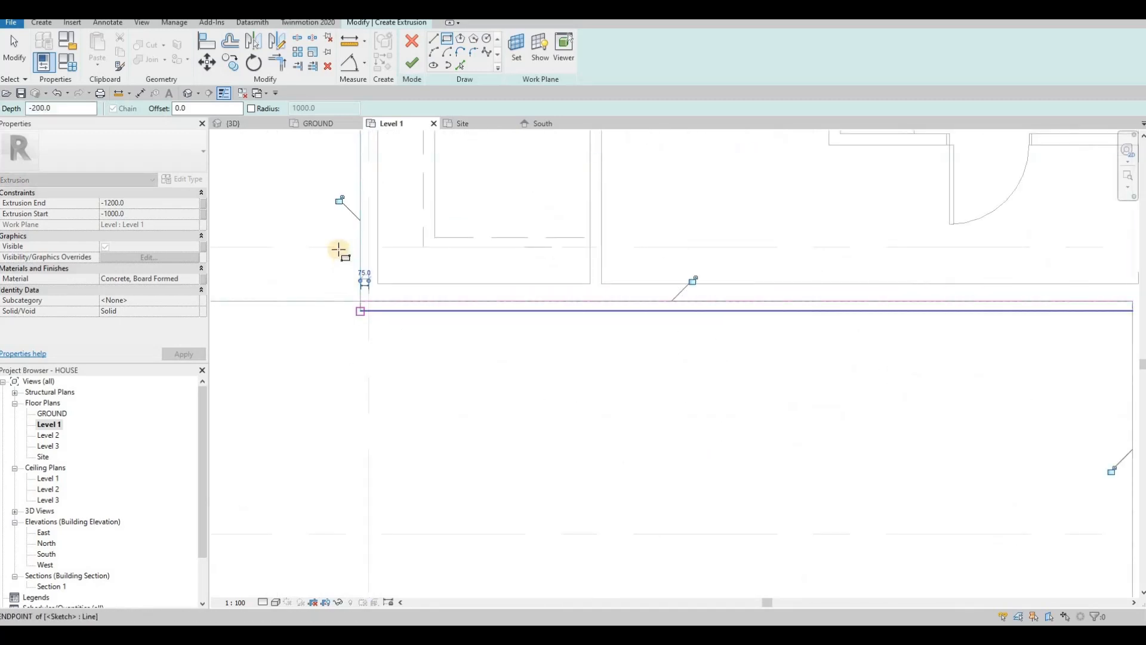
key("Escape")
Step: Set the extrusion to run from 0 to 2800
left_click(157, 203)
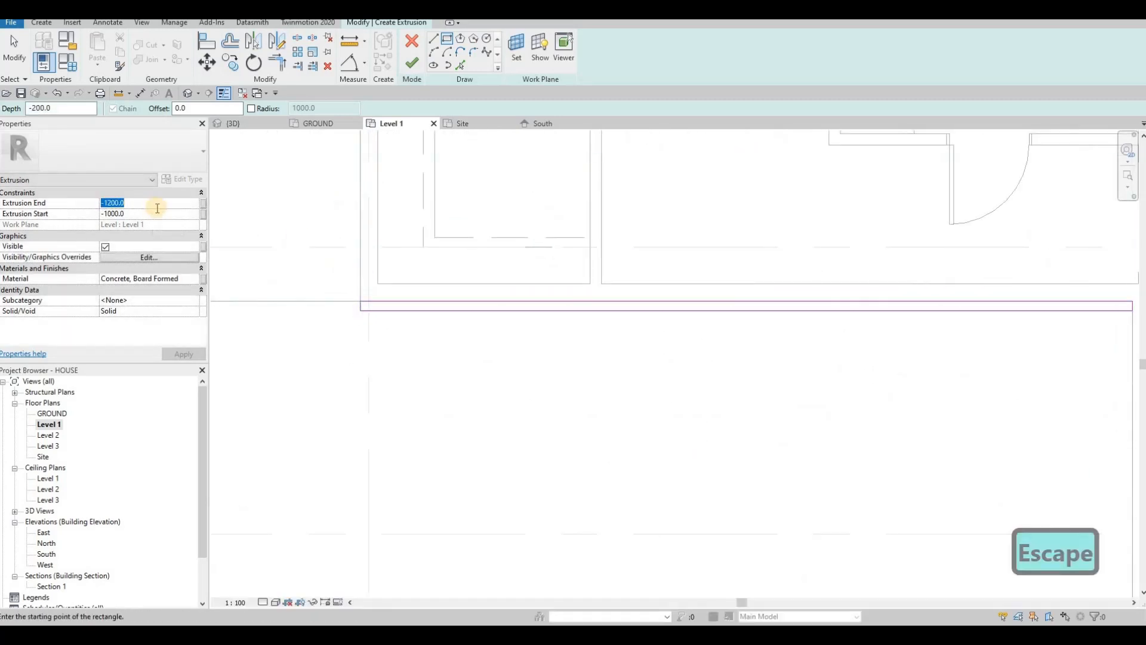
type("0")
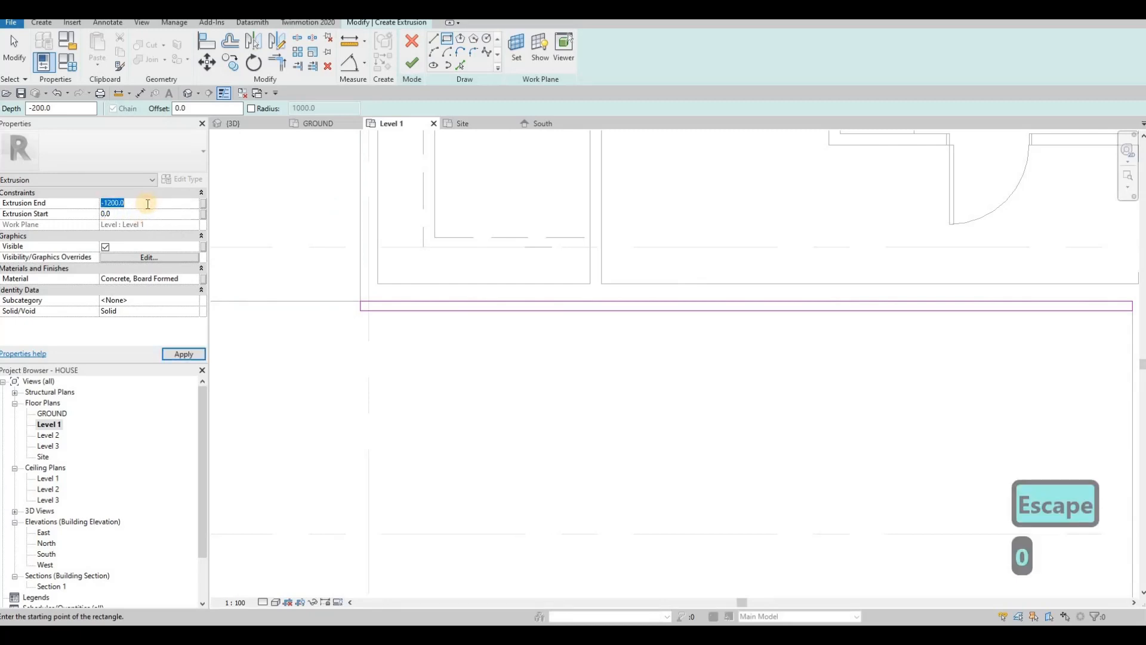
type("300")
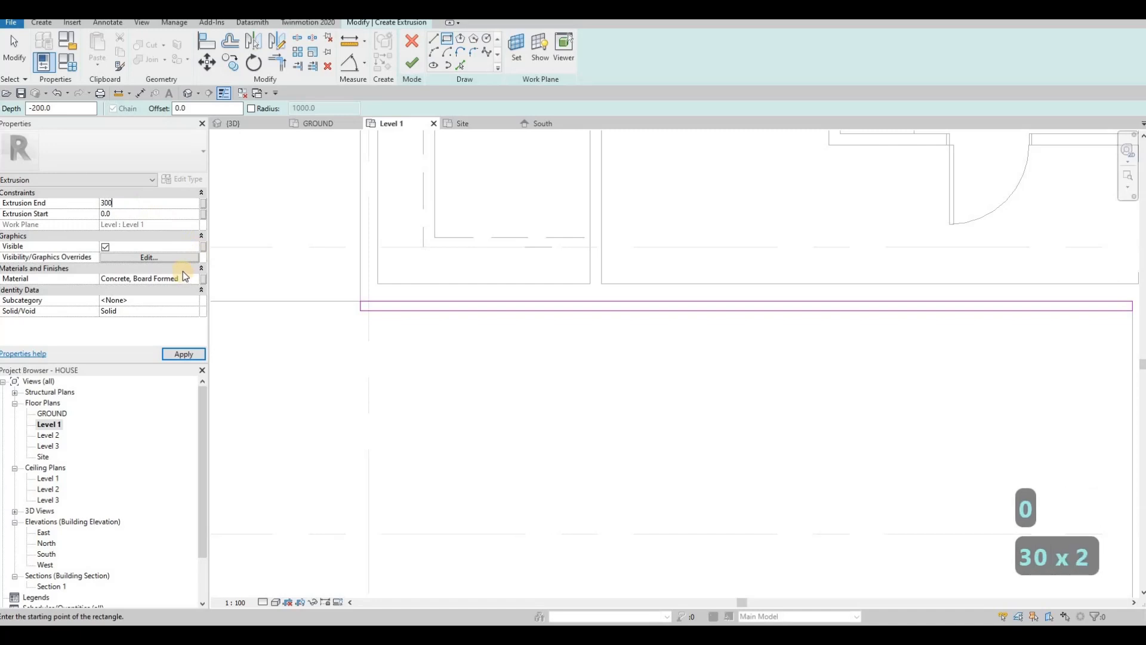
key("BackSpace")
key("BackSpace")
key("BackSpace")
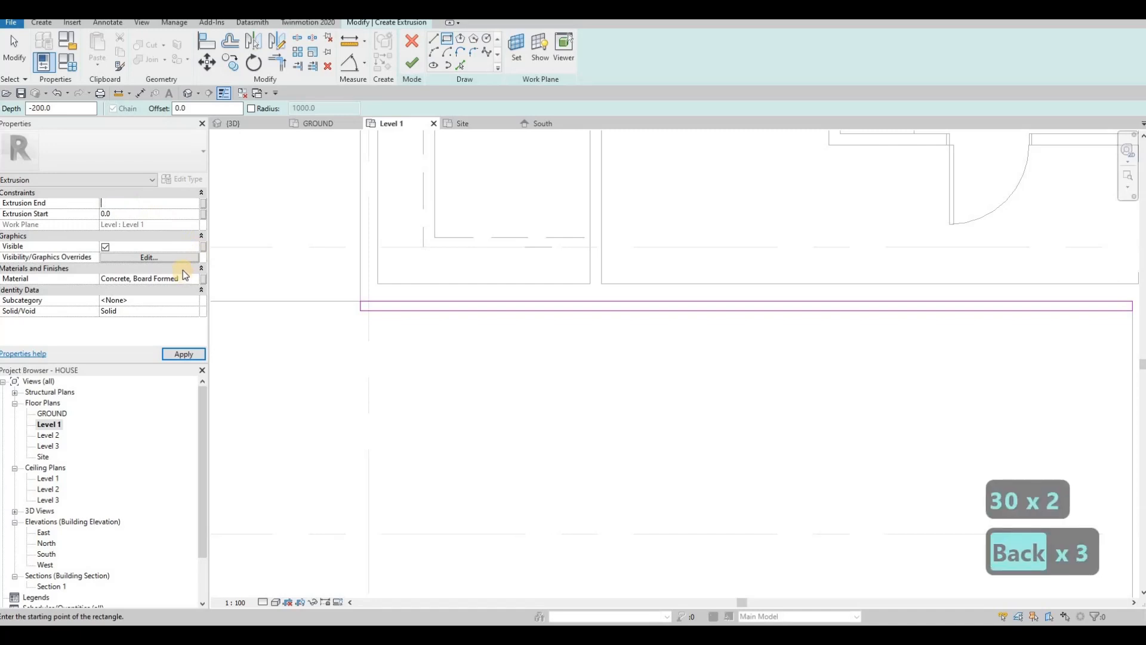
type("2800")
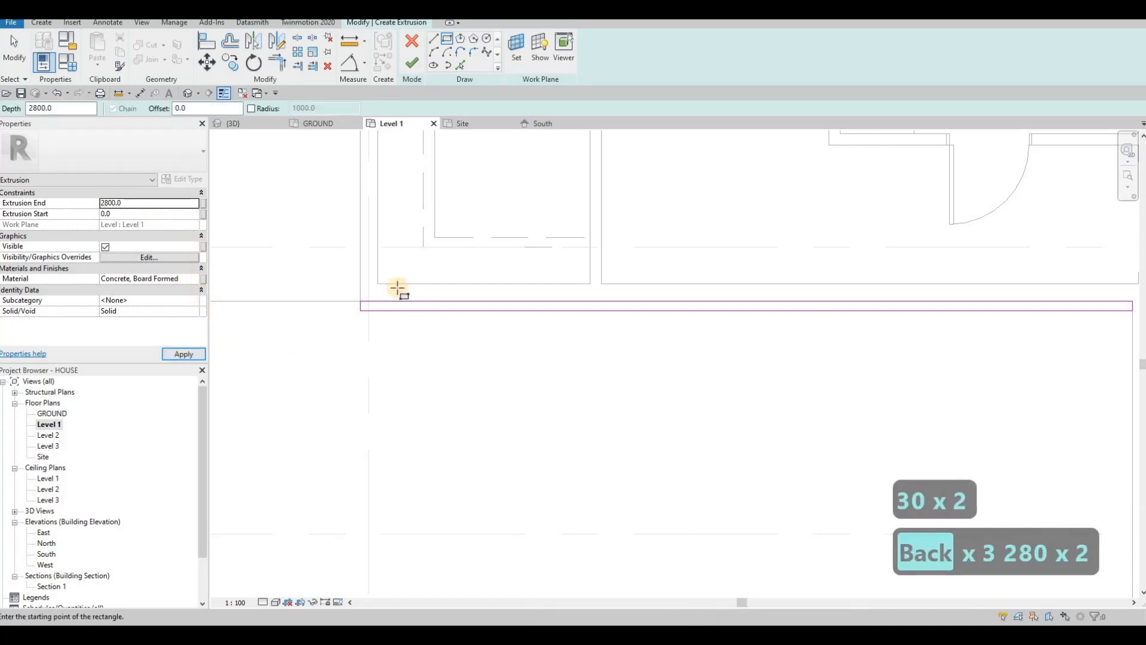
scroll(466, 253, "down", 1)
middle_click_drag(428, 244, 471, 237)
key("Escape")
scroll(380, 232, "up", 1)
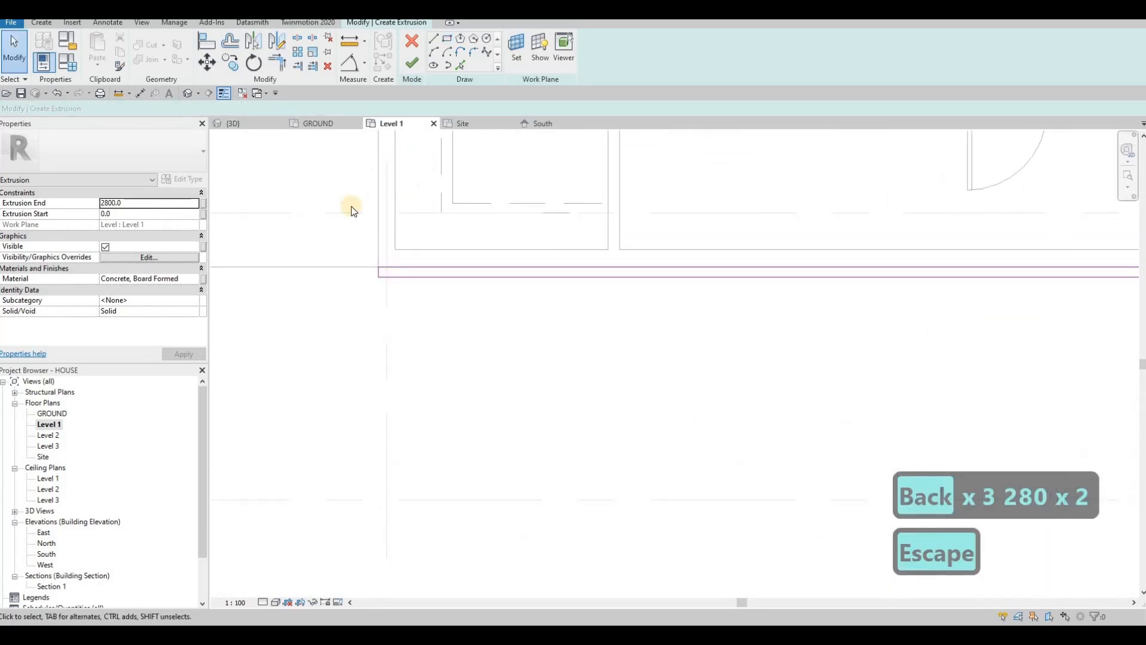
Step: Load Glulam 36c from the AEC Wood materials and assign it to the extrusion
left_click(197, 279)
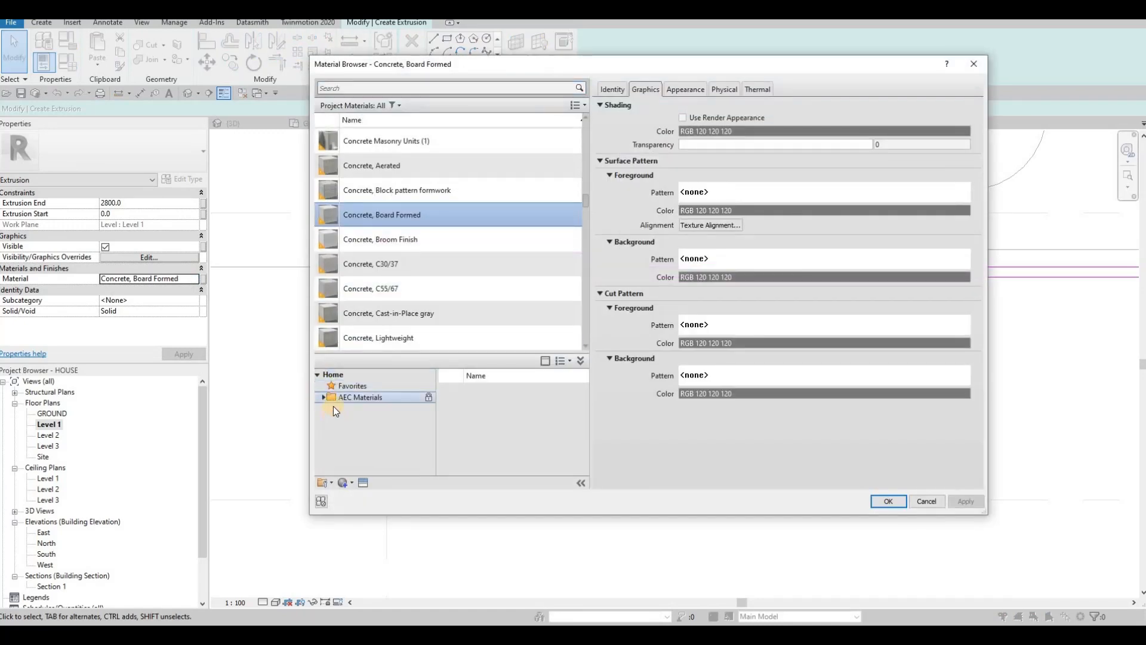
left_click(323, 397)
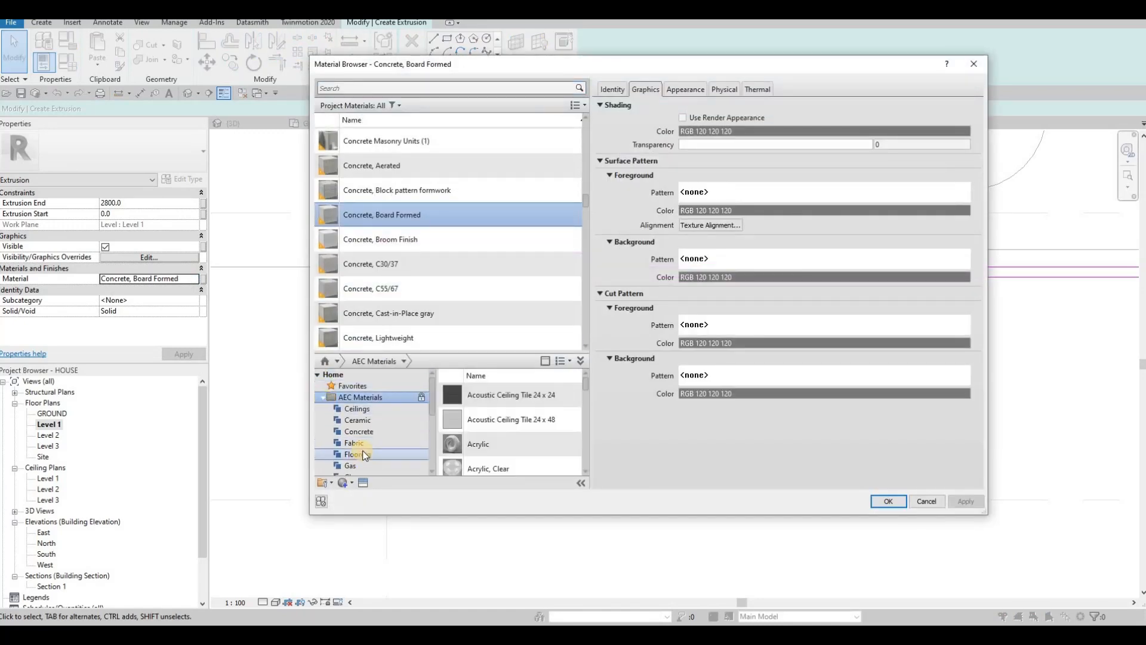
scroll(364, 457, "down", 5)
left_click(354, 466)
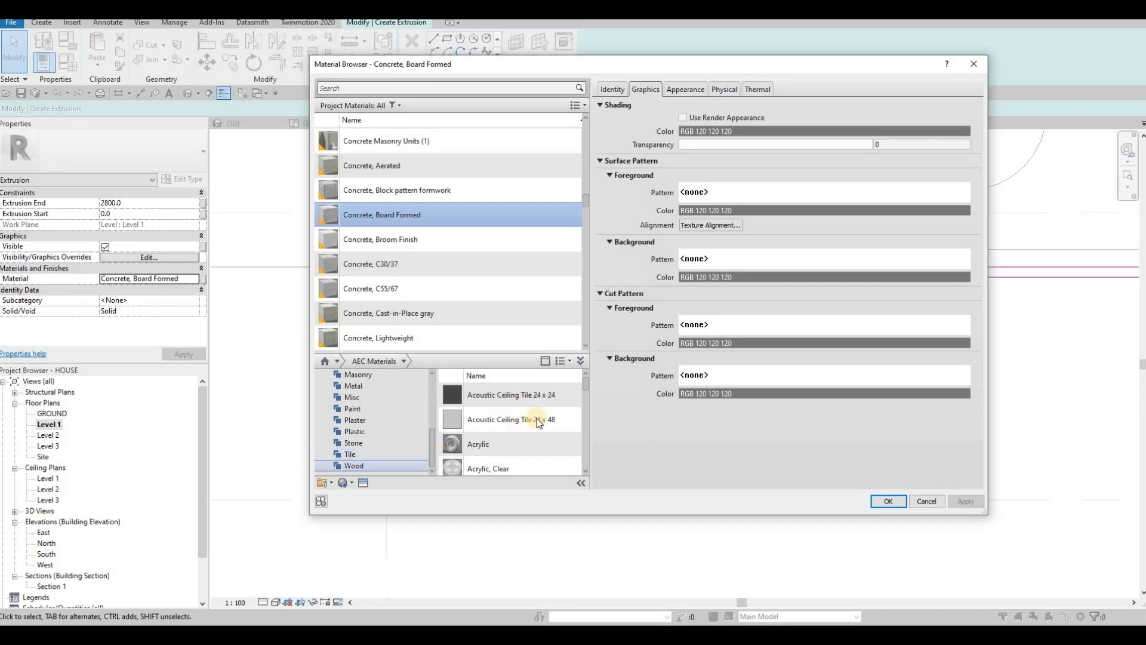
scroll(548, 417, "down", 2)
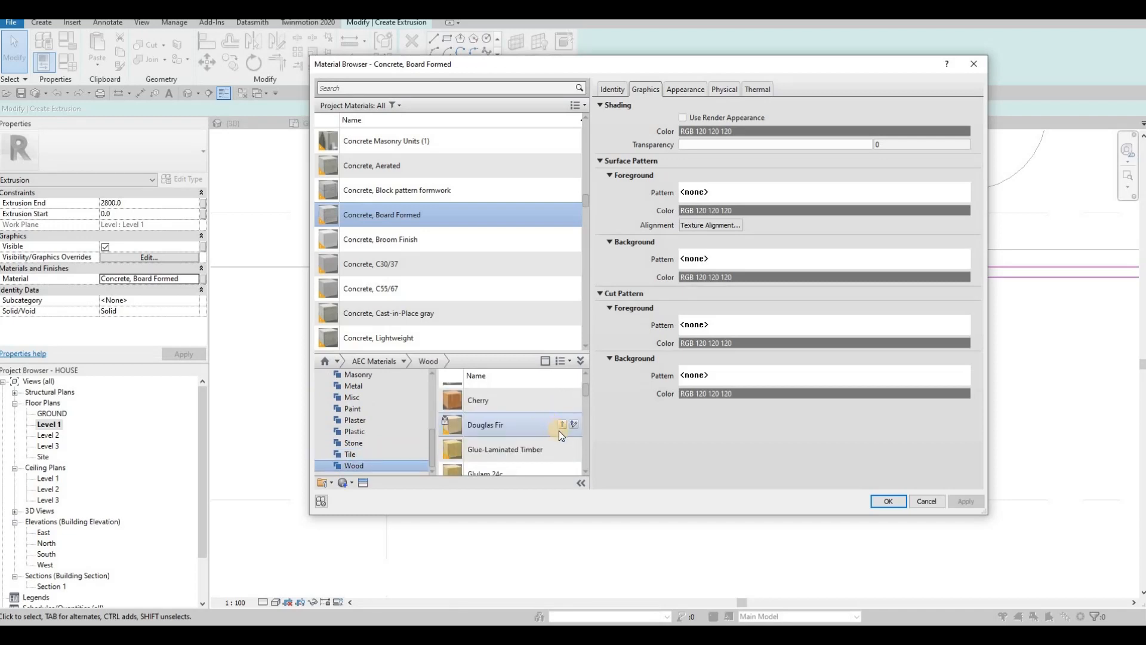
scroll(565, 439, "down", 2)
left_click(563, 435)
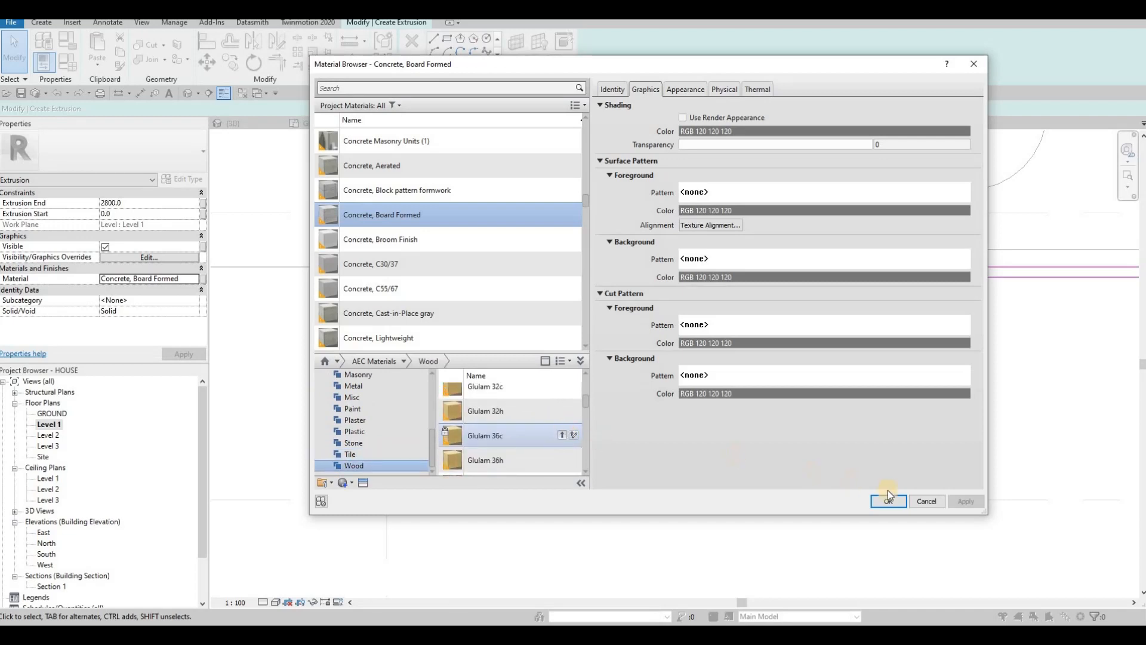
left_click(972, 505)
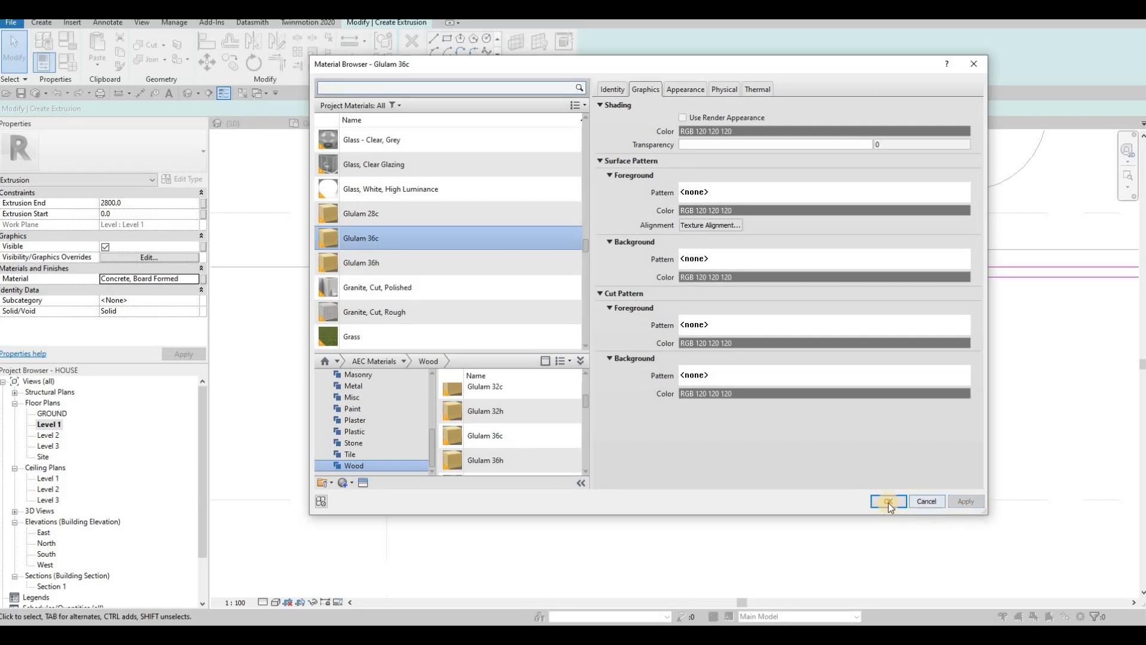
key("Return")
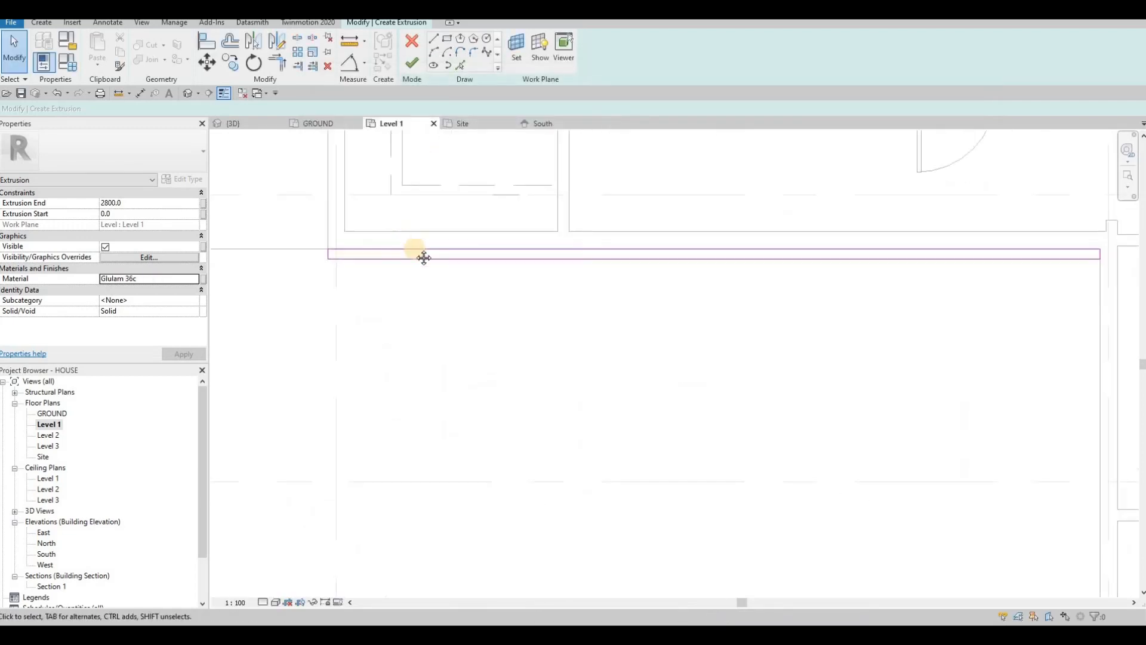
Step: Draw a small 40 x 40 slat square at the wall corner
scroll(320, 159, "down", 1)
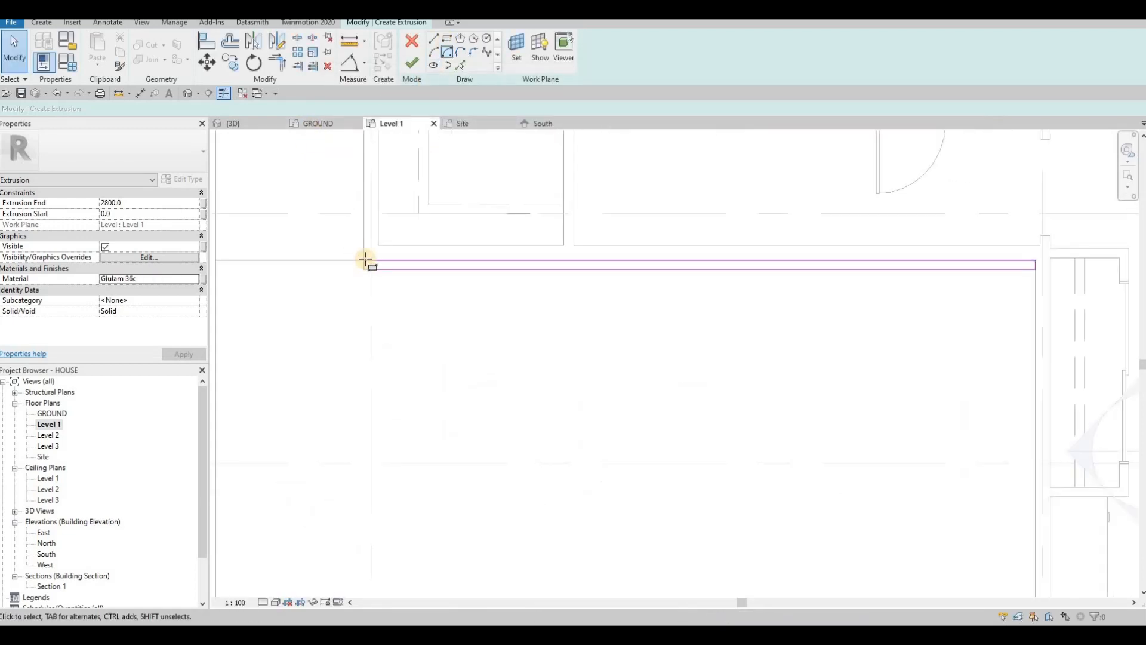
scroll(370, 268, "up", 3)
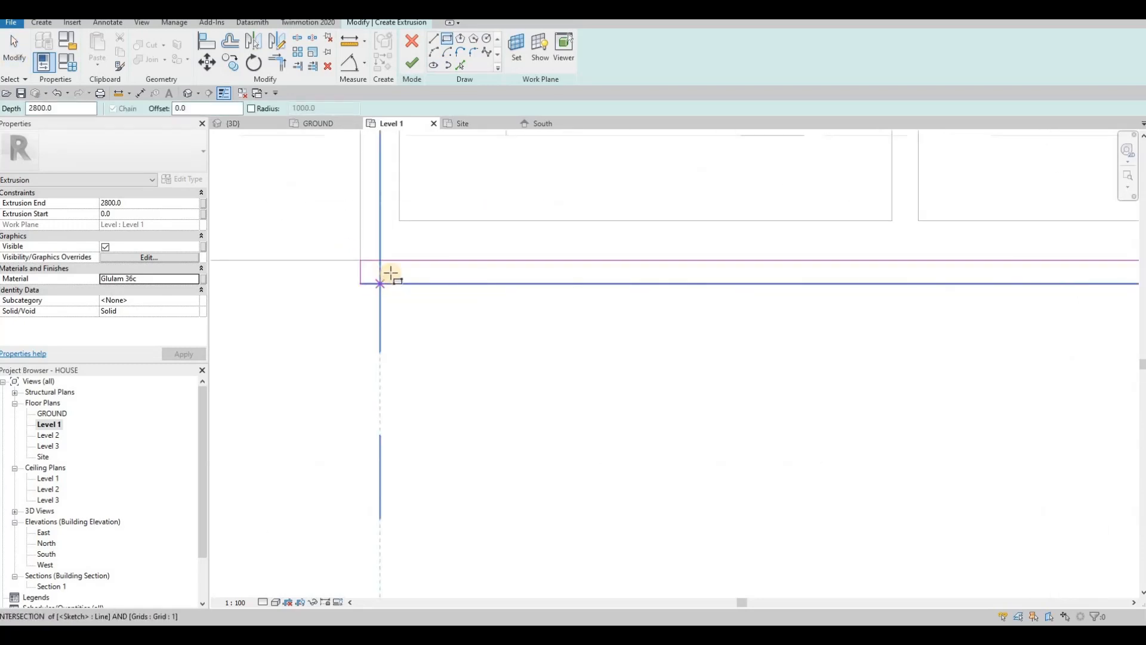
left_click(390, 272)
scroll(390, 274, "up", 1)
left_click(375, 286)
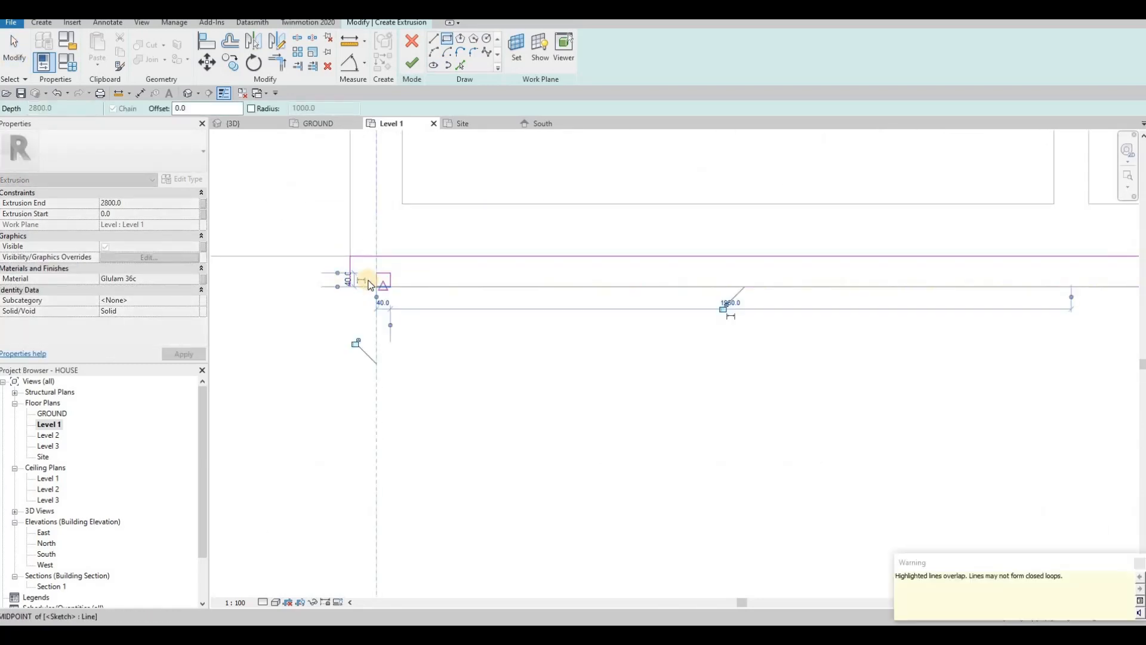
key("Escape")
scroll(382, 286, "up", 1)
key("Escape")
key("Escape")
key("Escape")
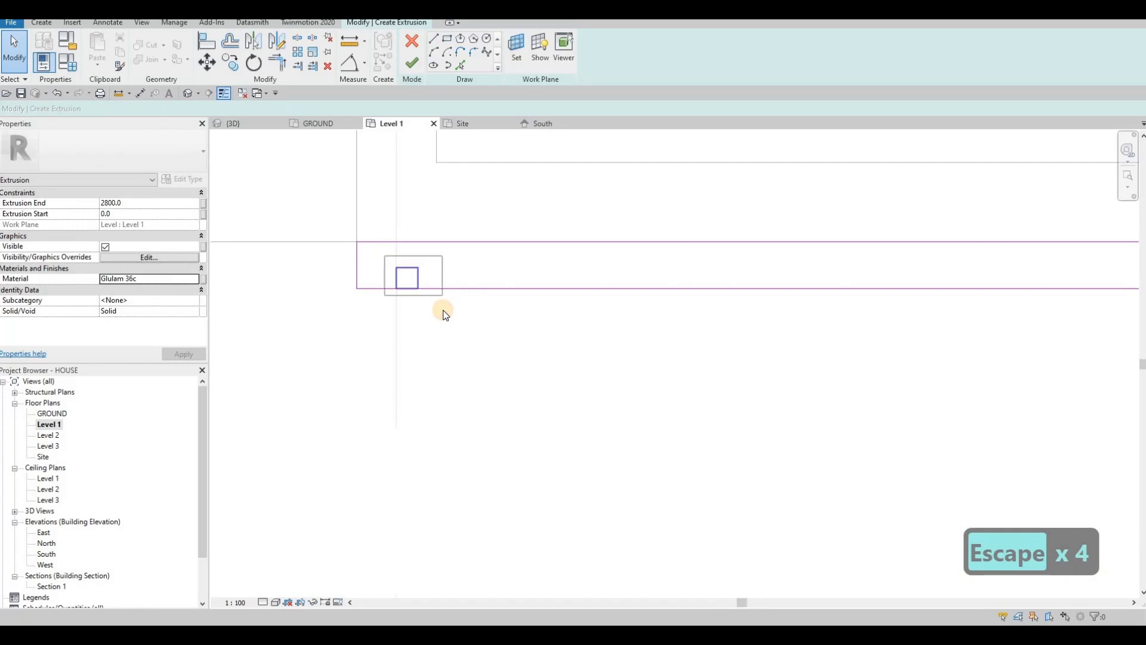
Step: Delete the square's bottom line to make an open notch
left_click_drag(384, 255, 443, 310)
key("Left")
key("Left")
key("Escape")
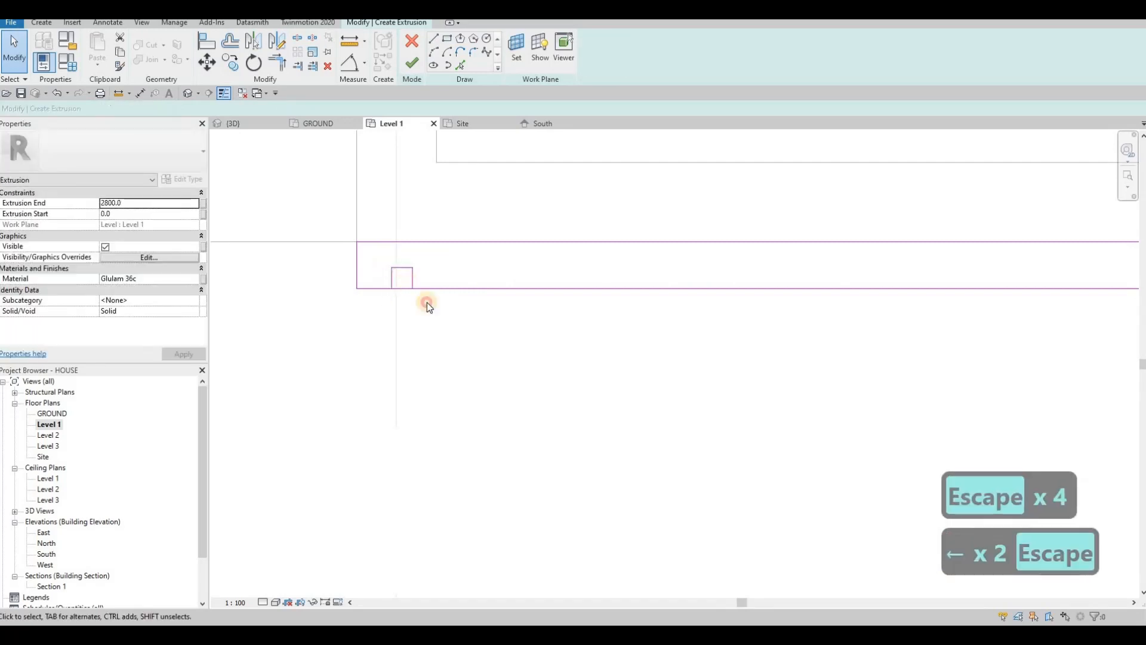
key("Escape")
left_click_drag(382, 257, 427, 299)
key("Escape")
key("Escape")
scroll(405, 289, "up", 1)
left_click(404, 289)
key("Delete")
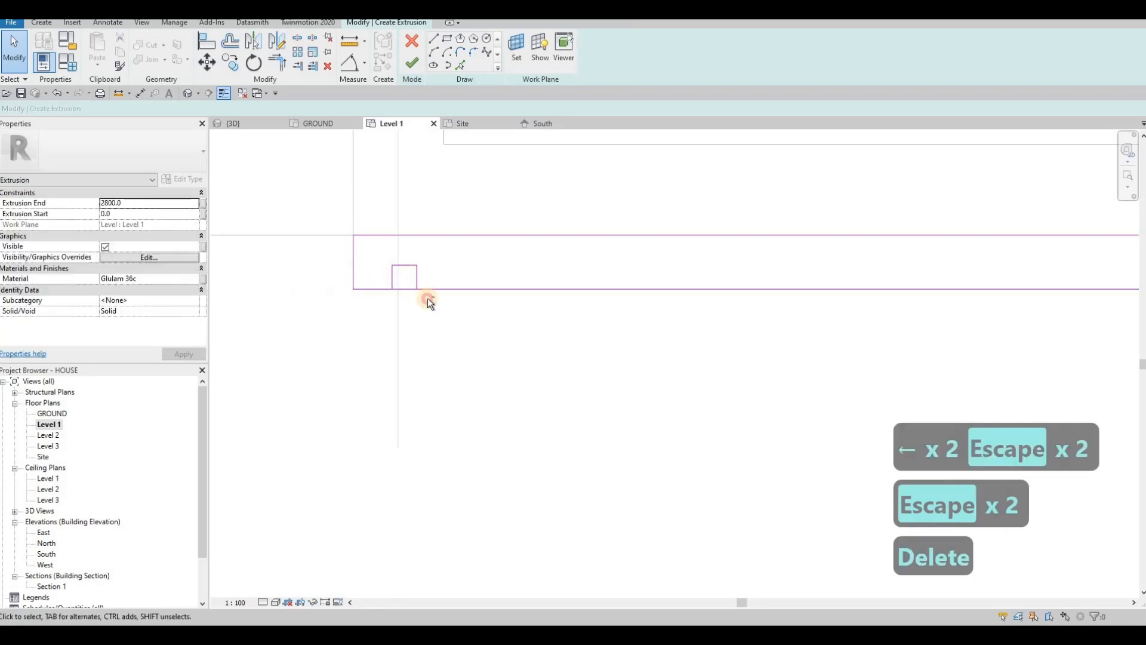
Step: Copy the open notch repeatedly along the wall with CO Multiple, forming a row of ten
left_click_drag(381, 255, 429, 306)
key("c")
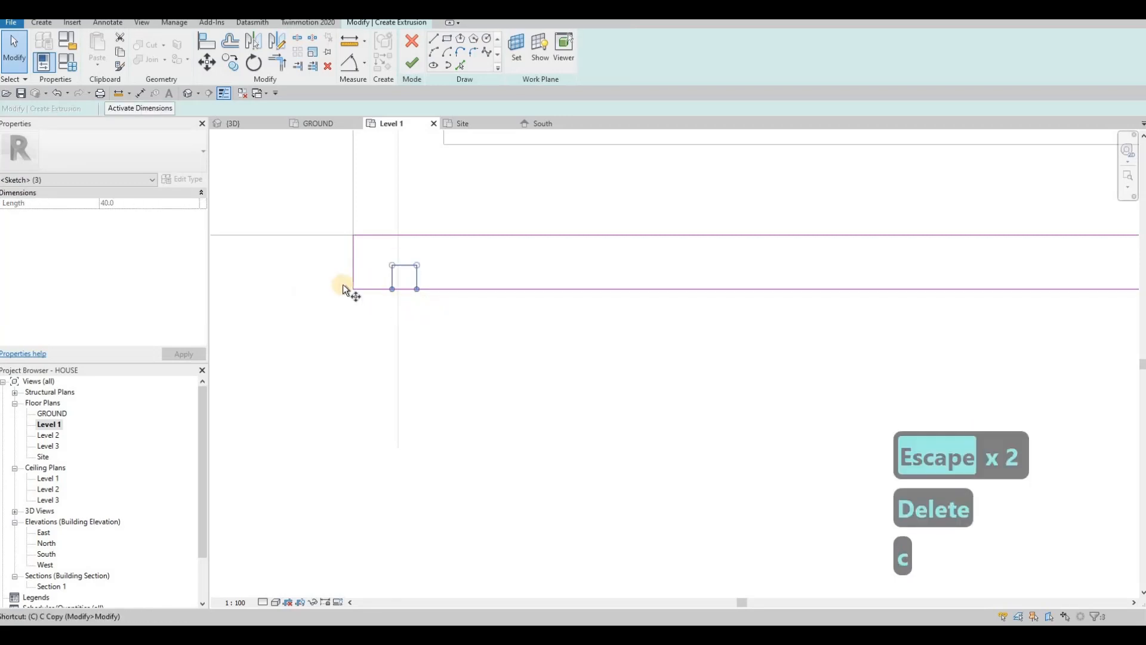
key("o")
left_click(417, 289)
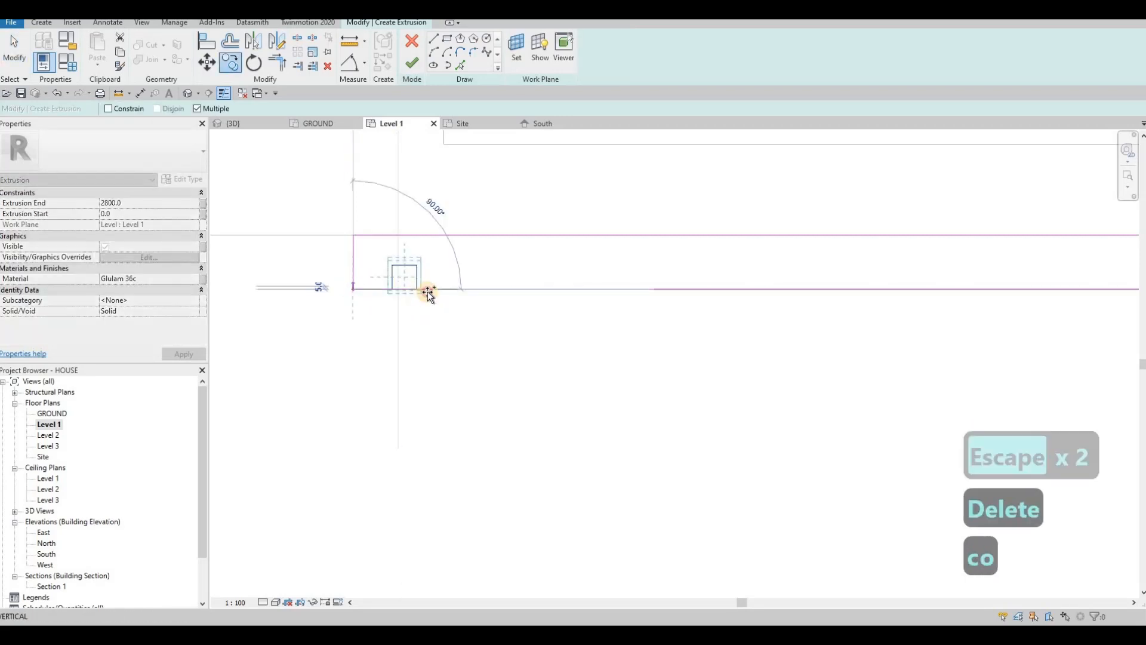
left_click(480, 289)
left_click(544, 289)
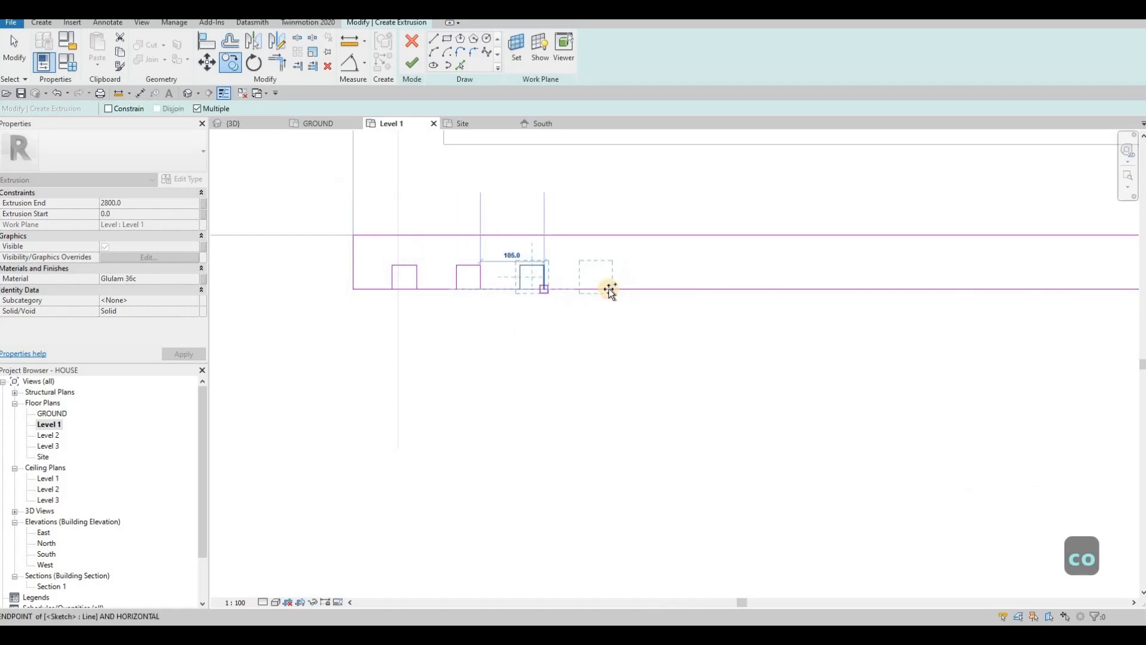
left_click(608, 289)
left_click(672, 289)
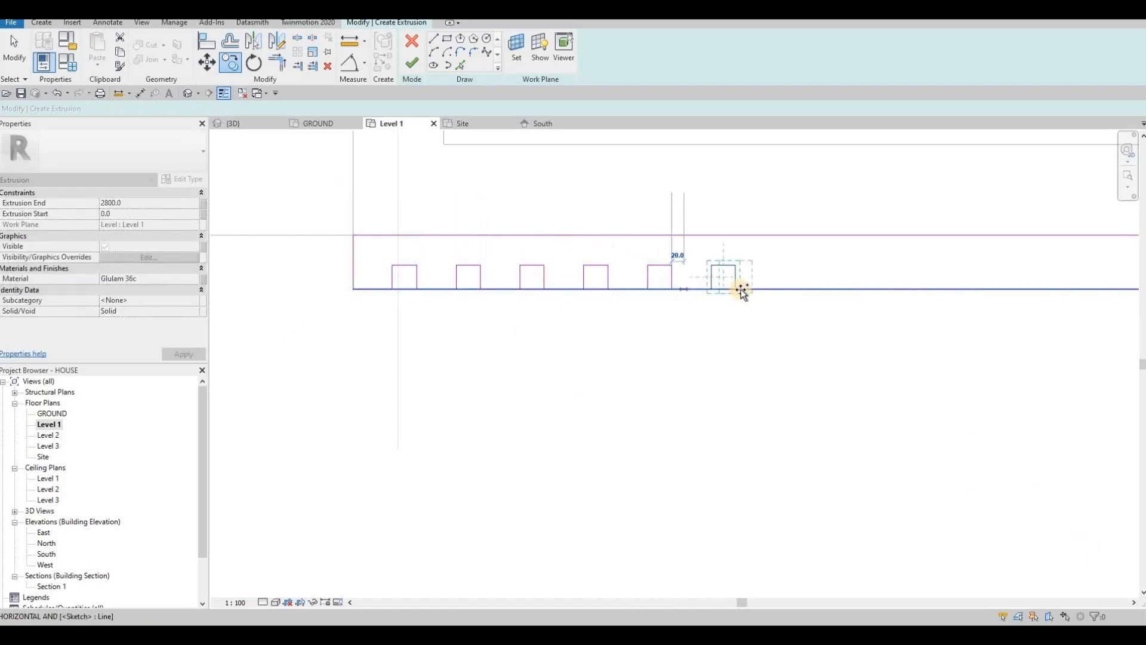
left_click(735, 289)
left_click(799, 289)
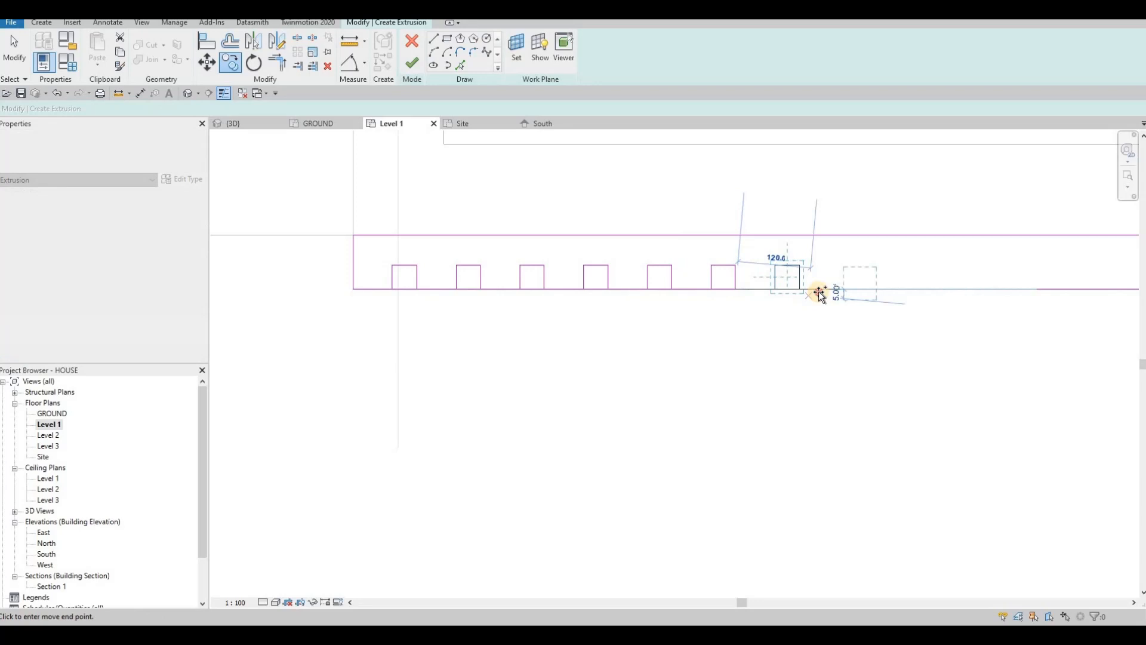
left_click(863, 289)
middle_click_drag(876, 313, 640, 322)
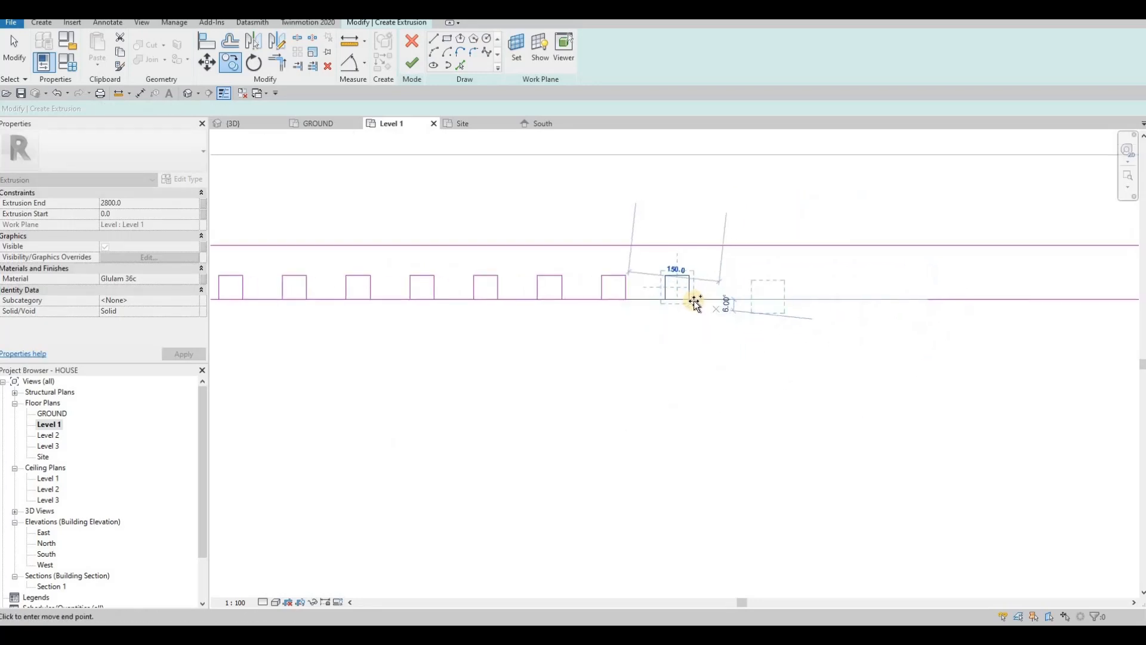
scroll(406, 295, "down", 3)
key("Escape")
key("Escape")
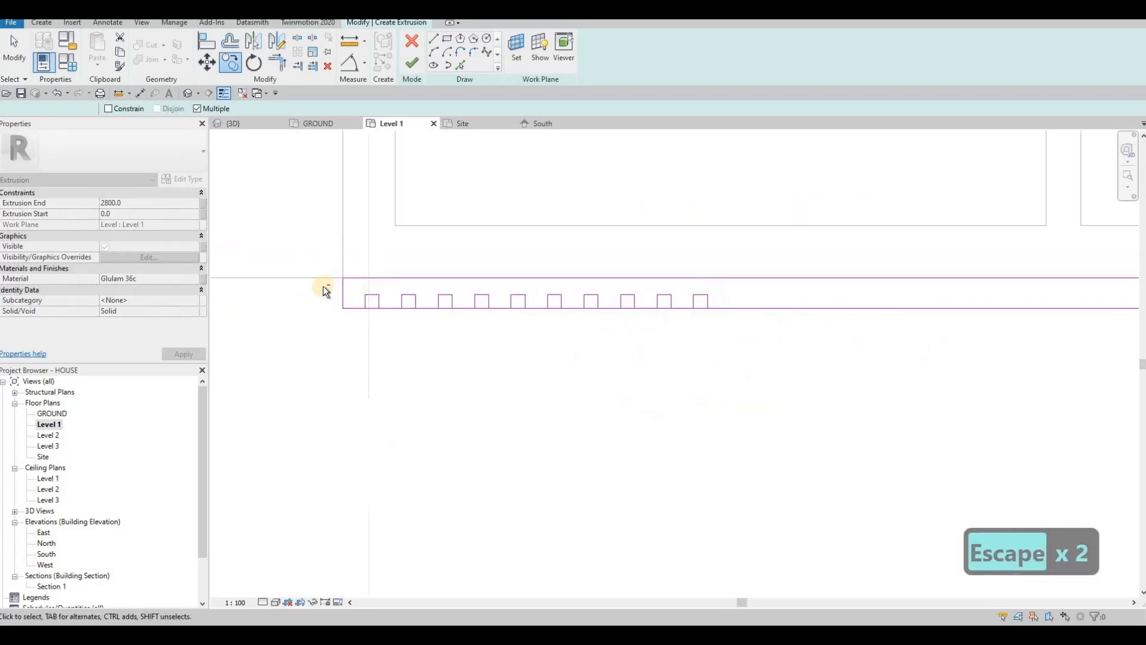
Step: Copy the row of notches in successive batches along the rest of the wall
left_click_drag(326, 285, 722, 370)
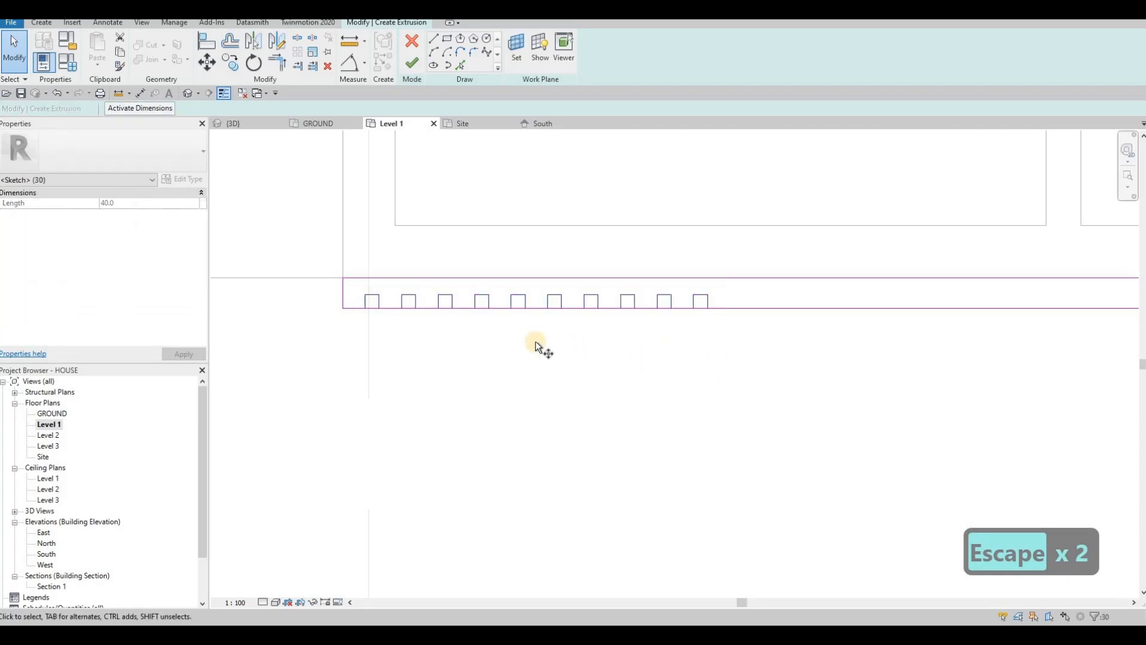
key("c")
key("o")
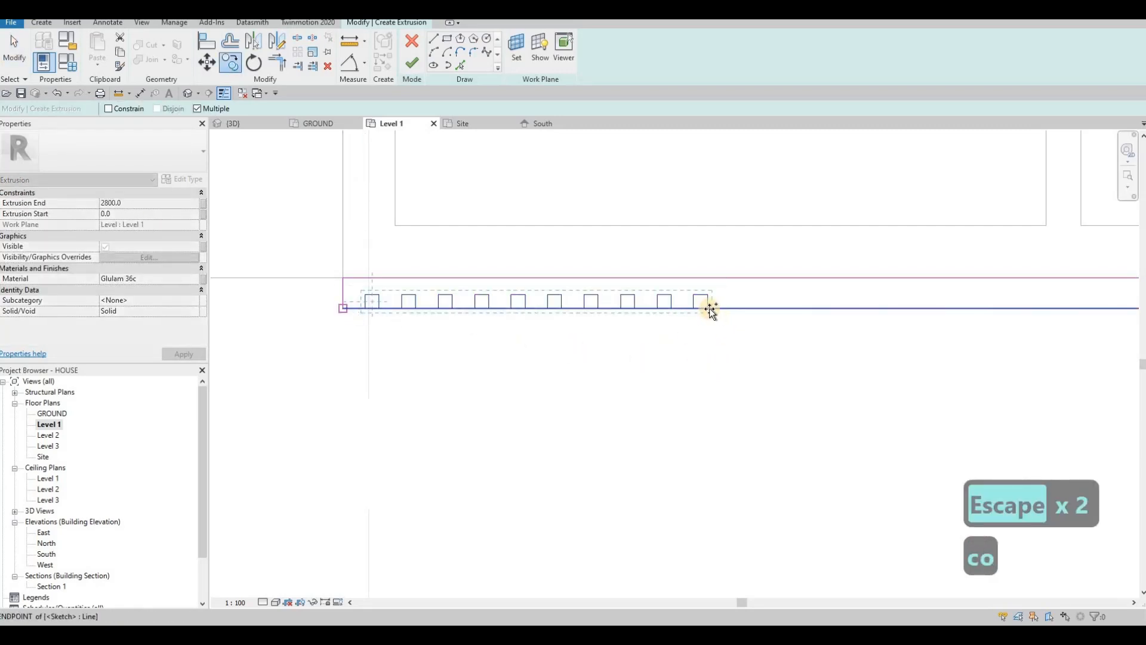
left_click(707, 308)
scroll(719, 325, "down", 2)
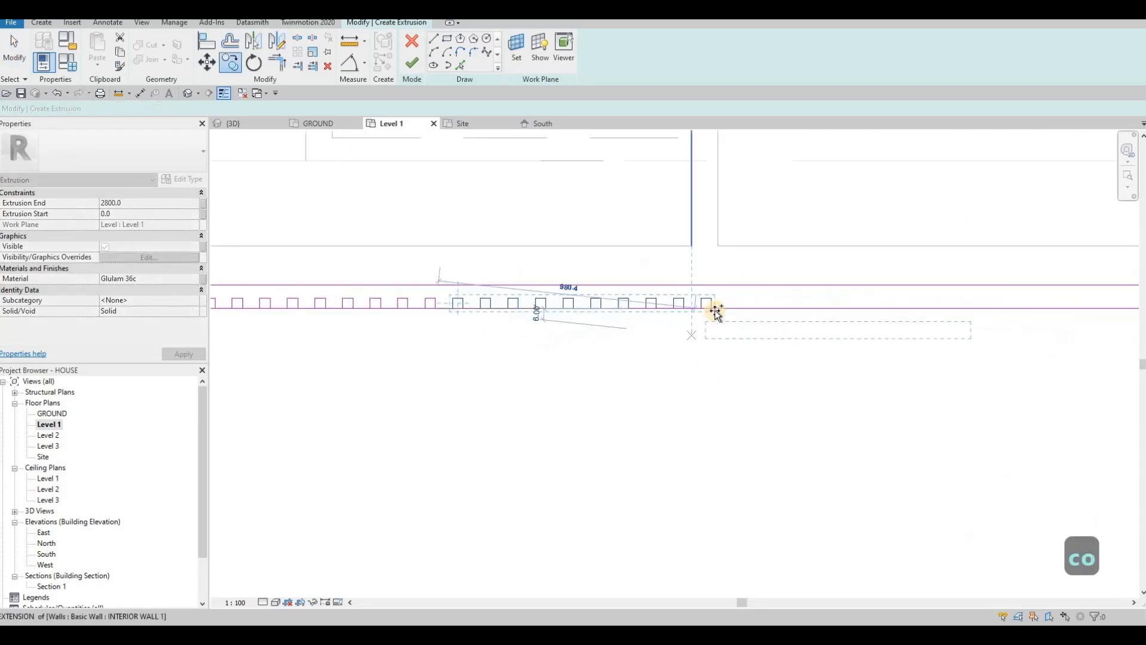
middle_click_drag(993, 305, 744, 304)
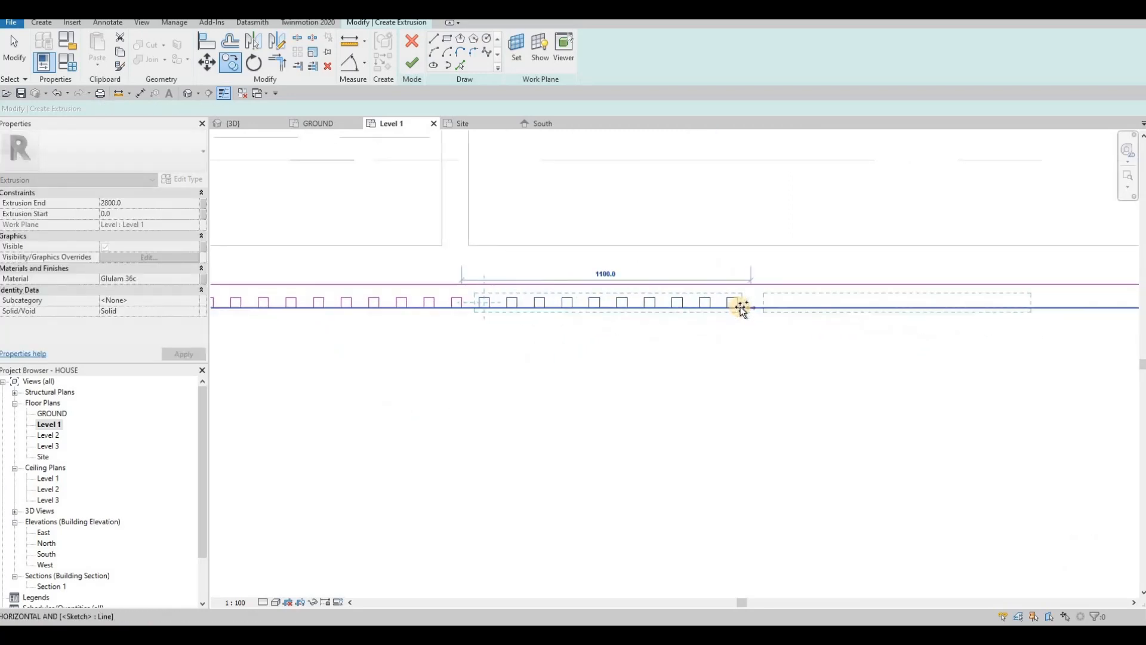
left_click(739, 308)
key("c")
key("o")
left_click(739, 309)
middle_click_drag(1012, 308, 716, 303)
left_click(715, 304)
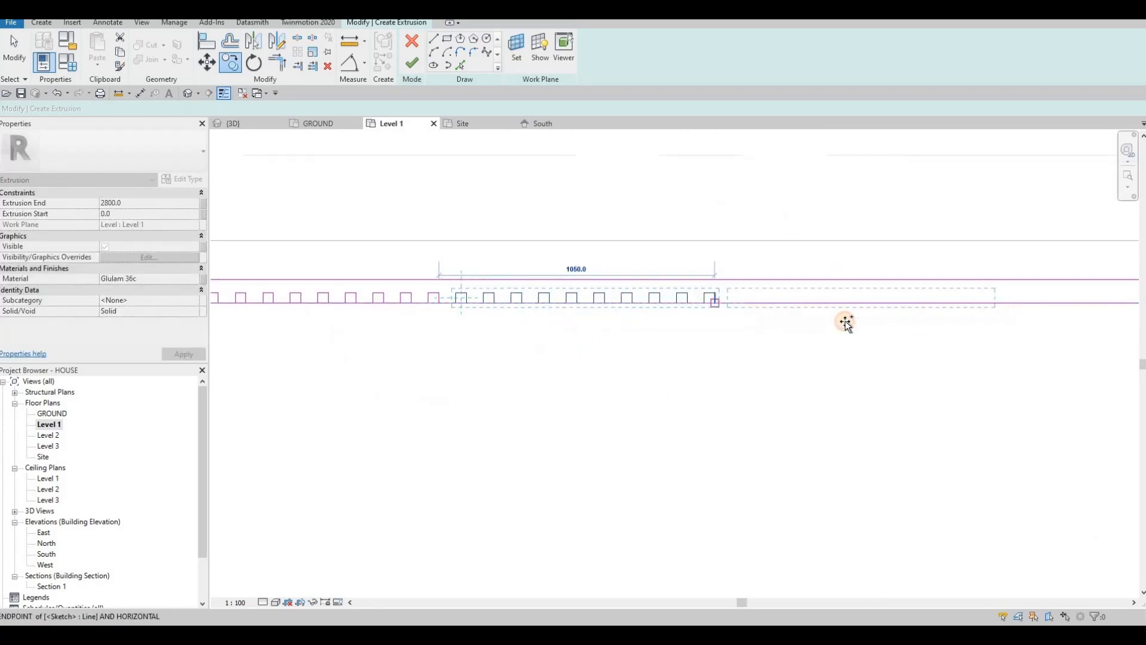
key("c")
key("o")
left_click(717, 307)
middle_click_drag(993, 306, 699, 305)
left_click(699, 305)
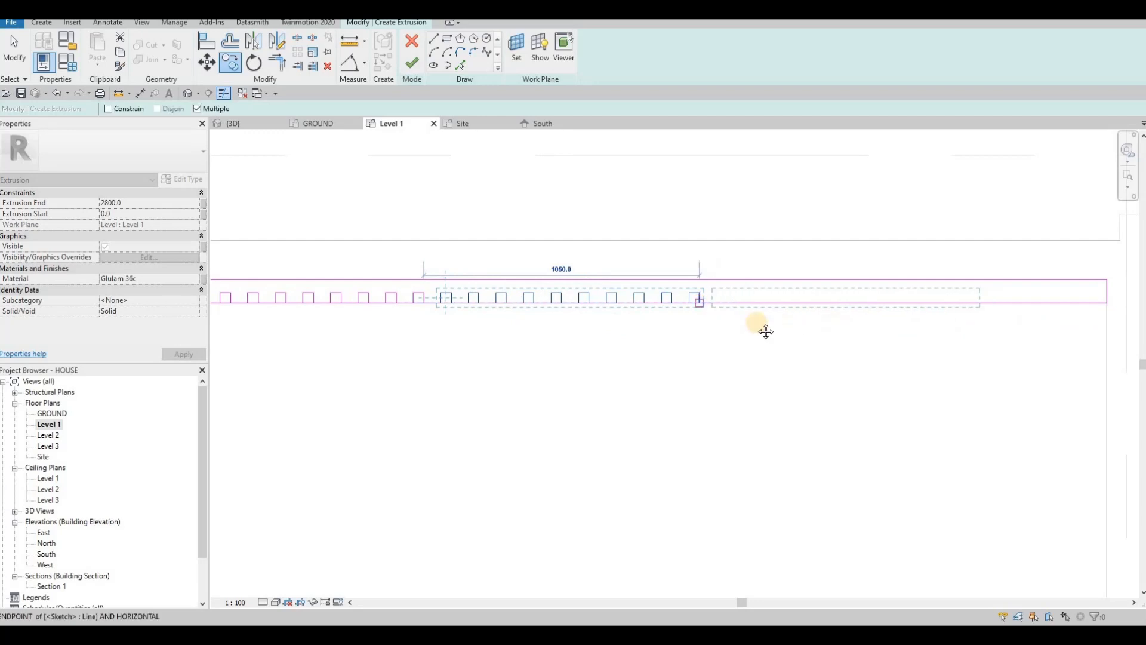
scroll(814, 304, "up", 2)
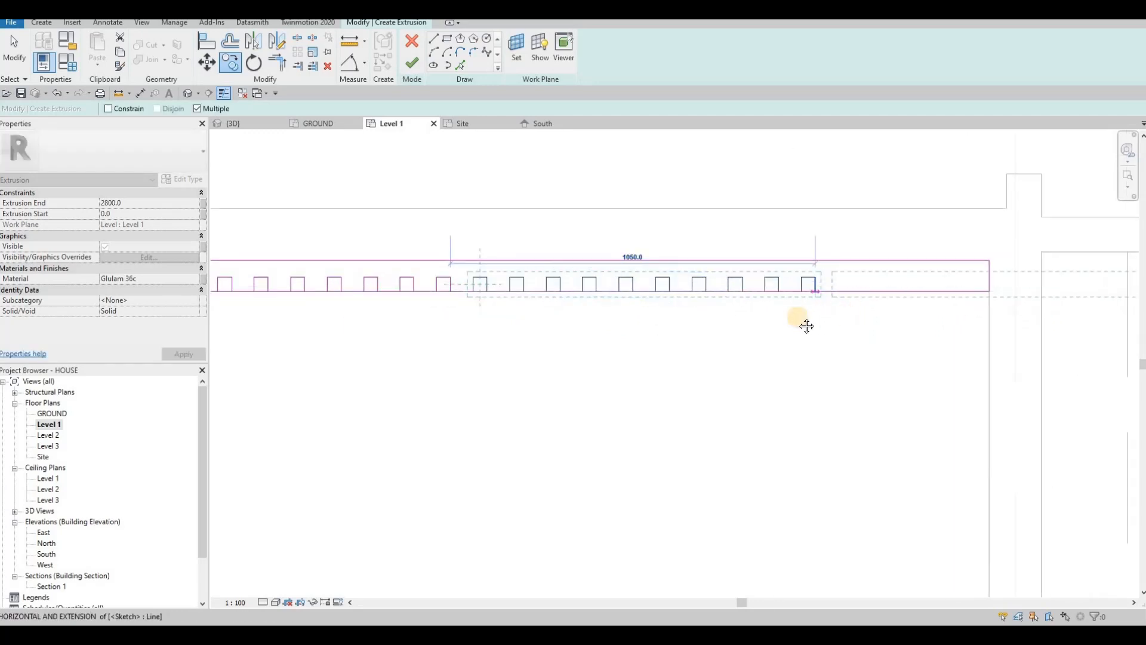
left_click(806, 323)
key("Escape")
Step: Delete the six notches that overshoot the wall's end
middle_click_drag(969, 276, 740, 269)
key("Escape")
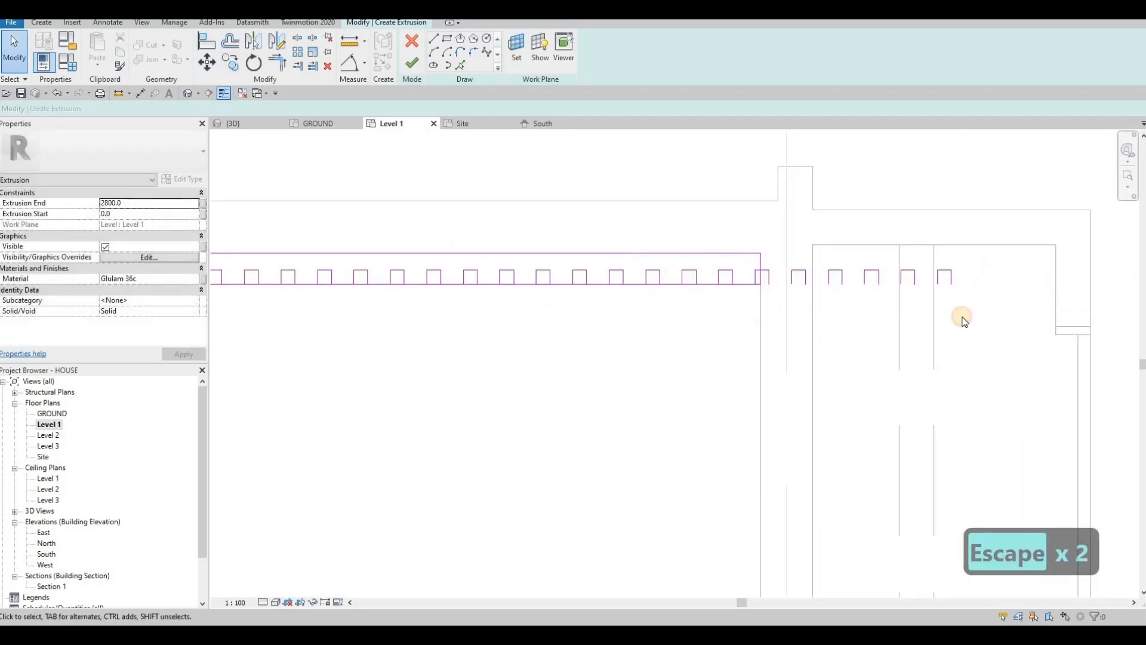
mouse_move(746, 265)
left_mouse_down()
mouse_move(907, 312)
mouse_move(973, 315)
left_mouse_up()
key("Delete")
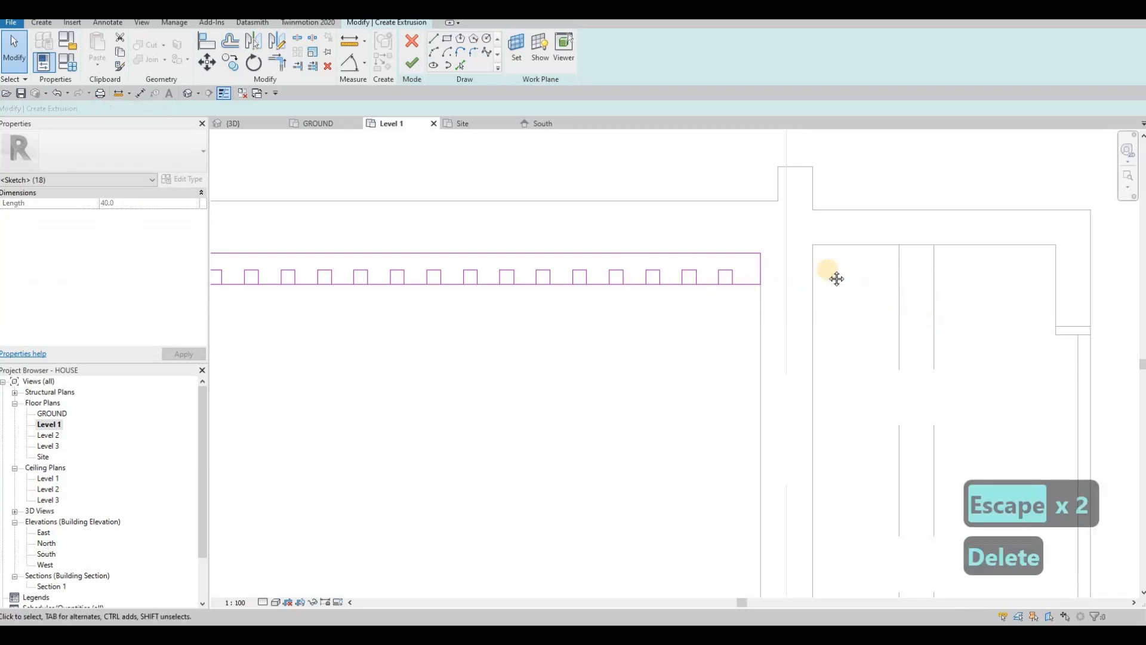
Step: Pan and zoom along the sketch to check both ends of the notch row
scroll(649, 278, "down", 4)
scroll(545, 284, "down", 2)
mouse_move(431, 278)
middle_mouse_down()
mouse_move(629, 291)
mouse_move(671, 280)
middle_mouse_up()
middle_click_drag(728, 315, 816, 318)
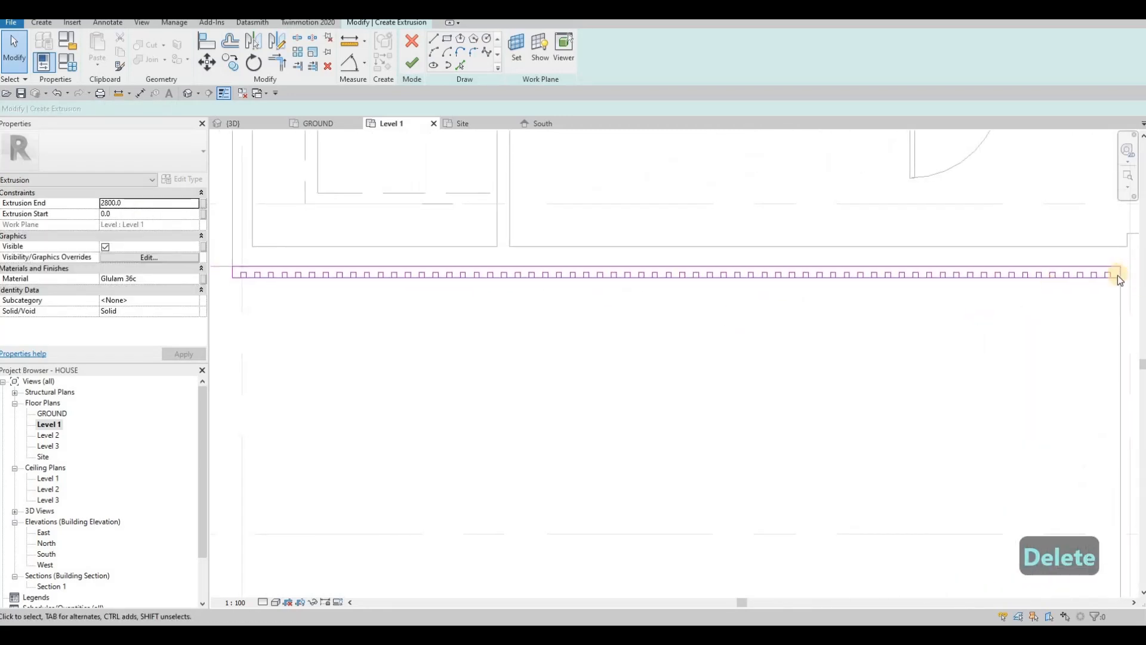
scroll(1064, 277, "up", 1)
scroll(943, 270, "up", 1)
middle_click_drag(941, 259, 520, 277)
scroll(813, 277, "down", 1)
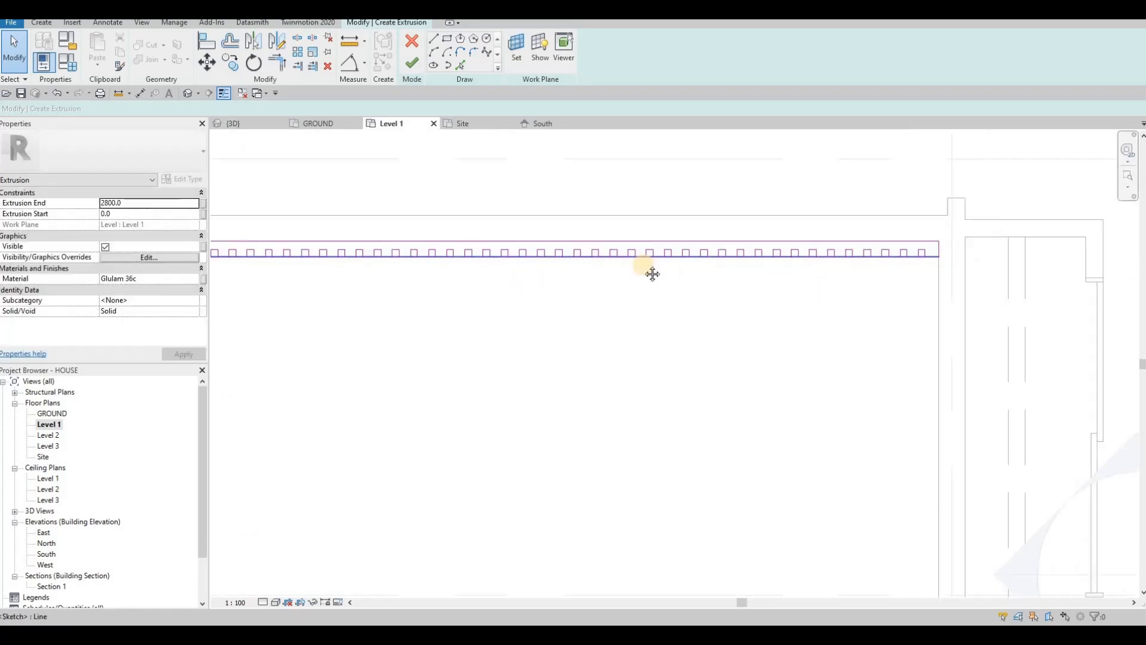
middle_click_drag(652, 274, 913, 287)
scroll(617, 279, "down", 1)
middle_click_drag(616, 279, 901, 301)
middle_click_drag(513, 216, 440, 189)
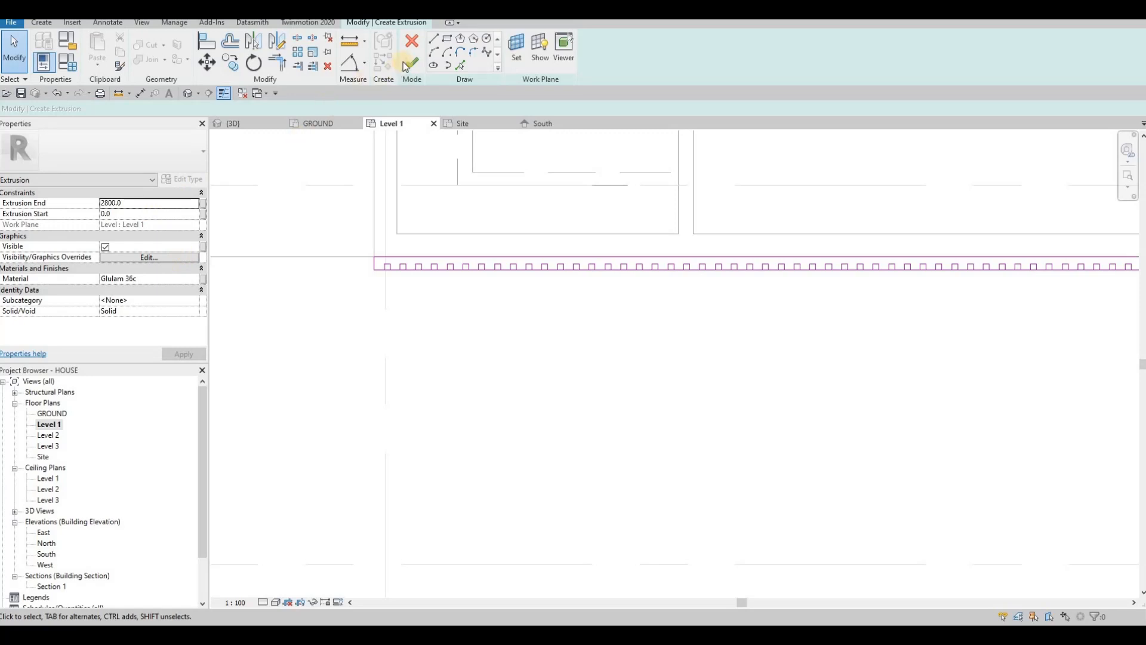
scroll(373, 296, "up", 5)
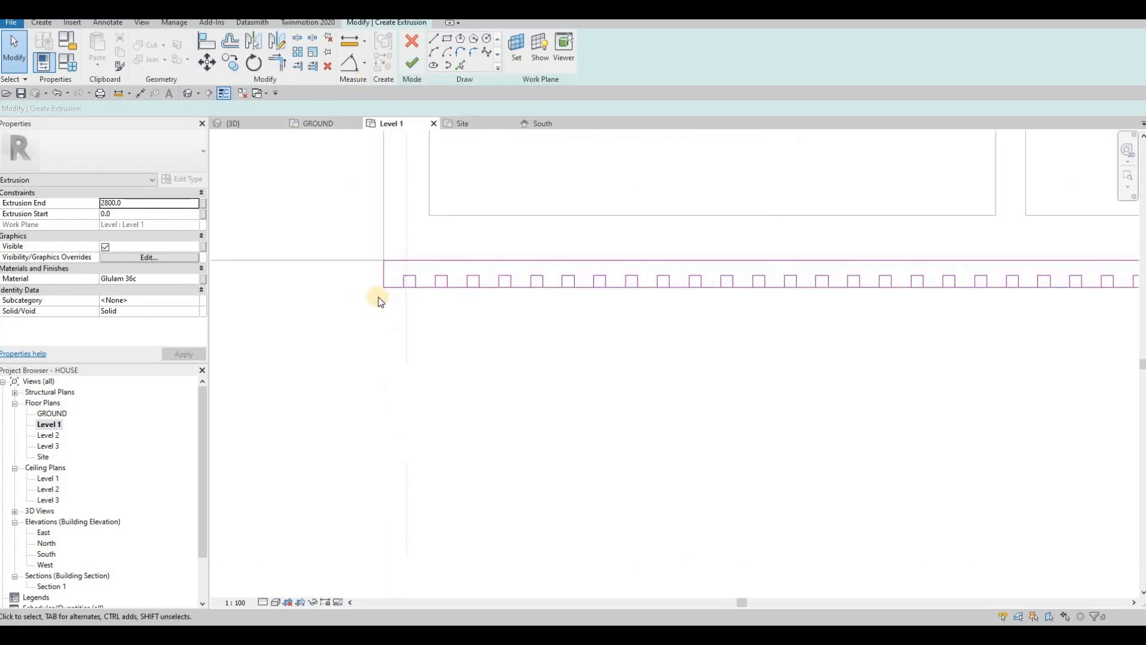
key("Escape")
key("Escape")
Step: Start Split with Gap (SL) and split the baseline at the first squares on the left end
key("s")
key("l")
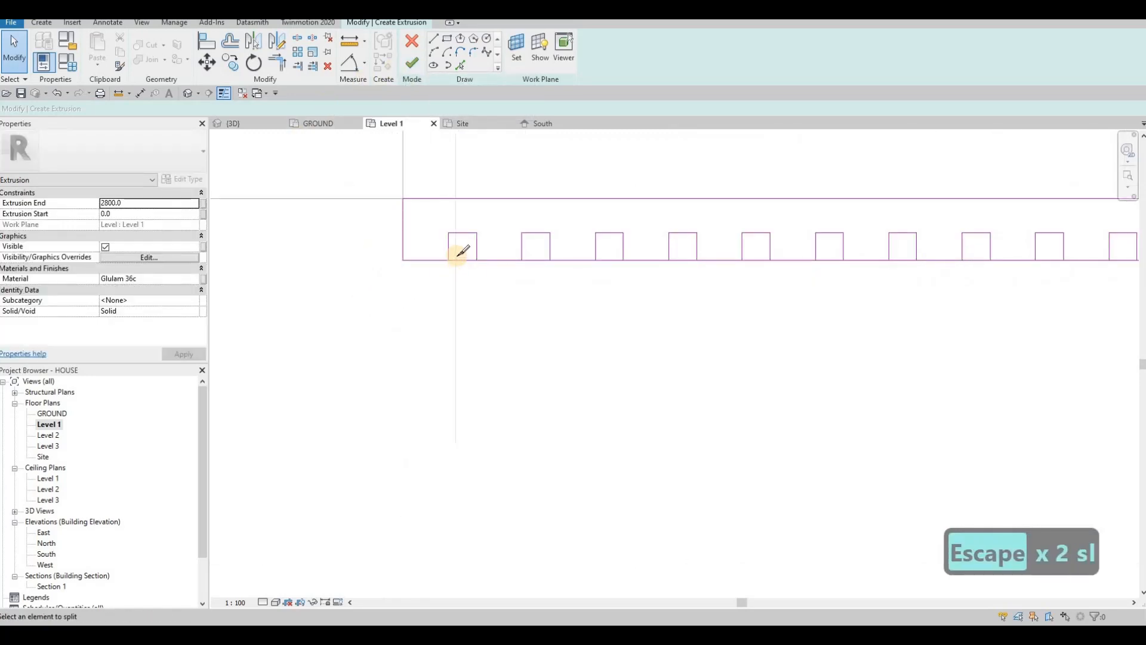
scroll(463, 256, "up", 2)
left_click(585, 253)
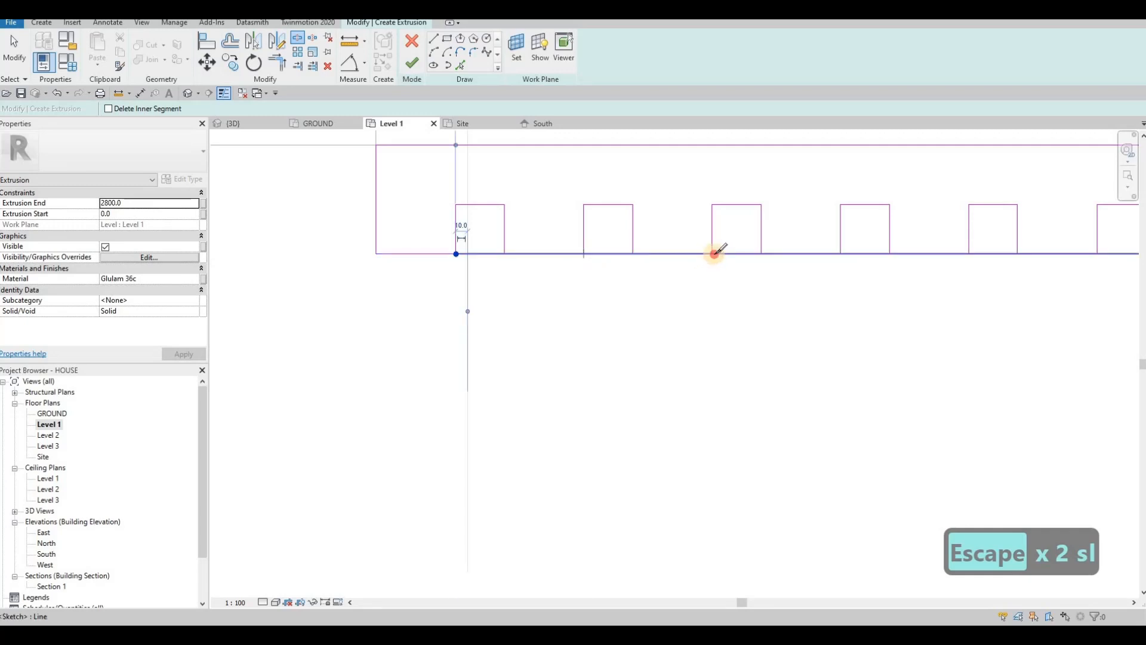
left_click(714, 254)
left_click(841, 254)
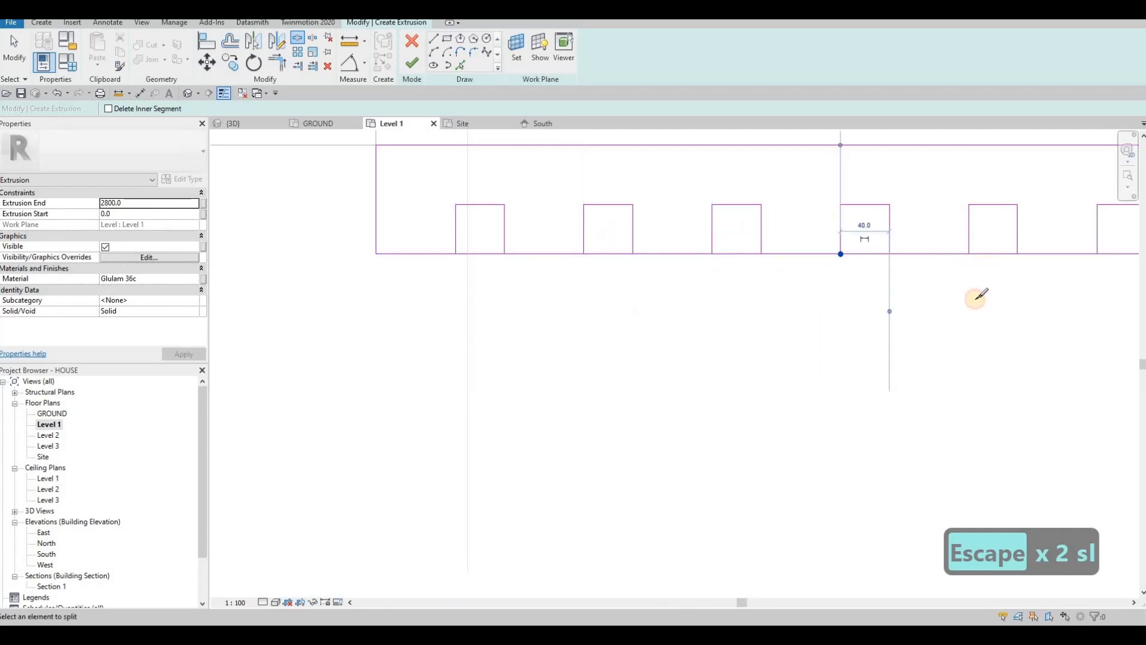
middle_click_drag(833, 268, 567, 309)
scroll(567, 310, "down", 1)
left_click(670, 299)
left_click(766, 300)
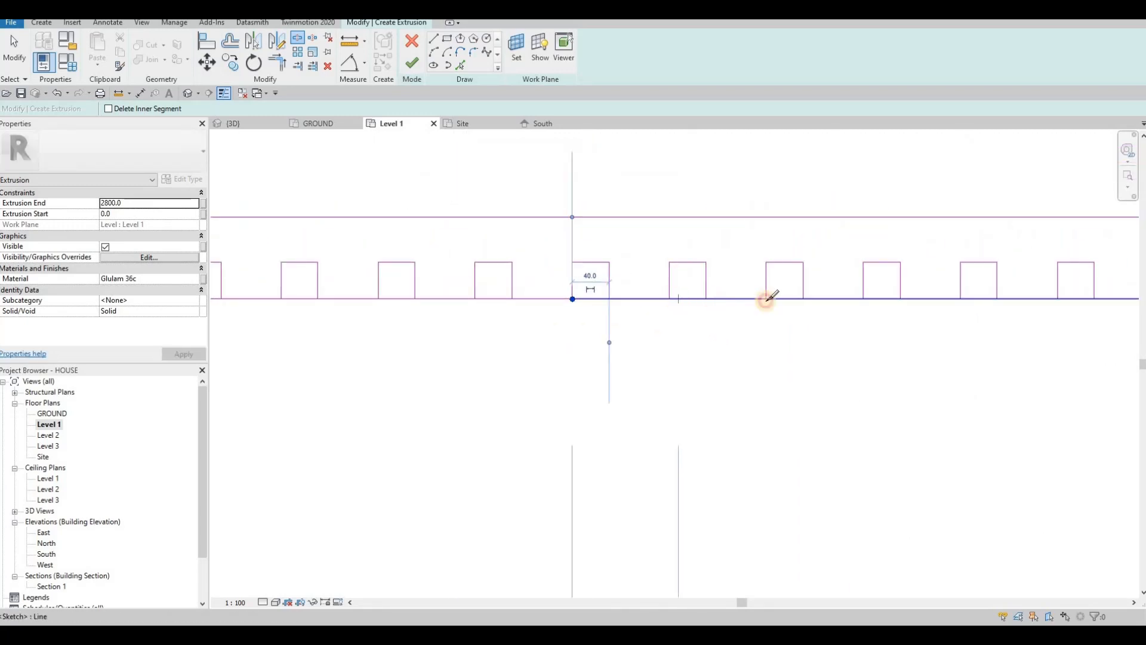
left_click(864, 299)
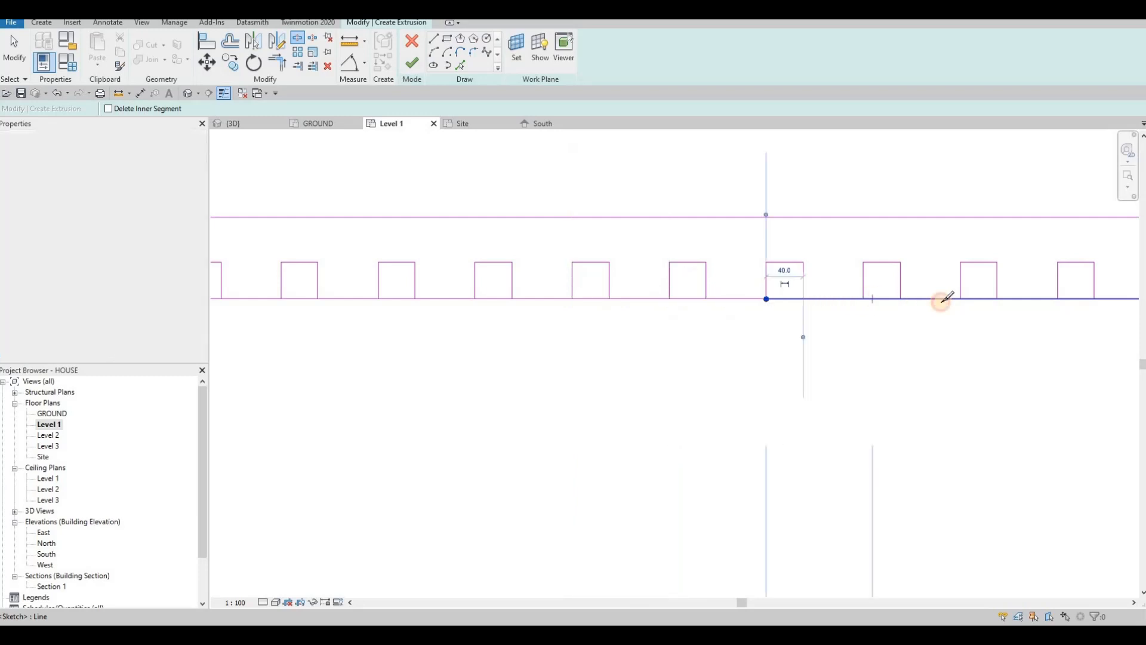
scroll(679, 347, "down", 1)
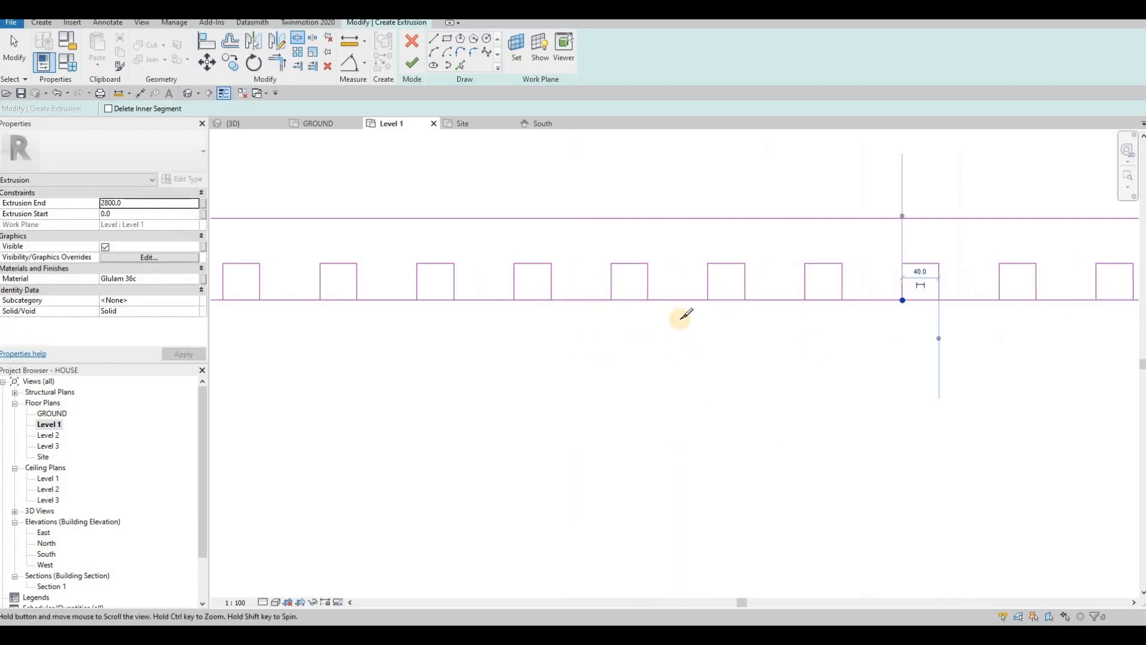
left_click(664, 311)
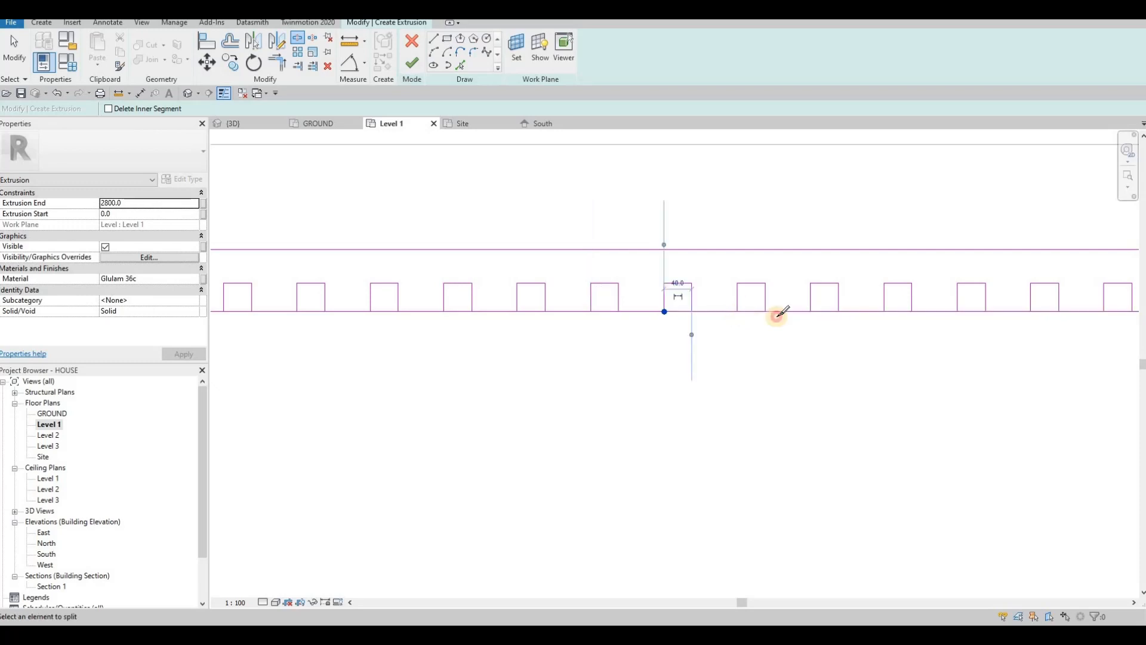
left_click(885, 311)
left_click(958, 310)
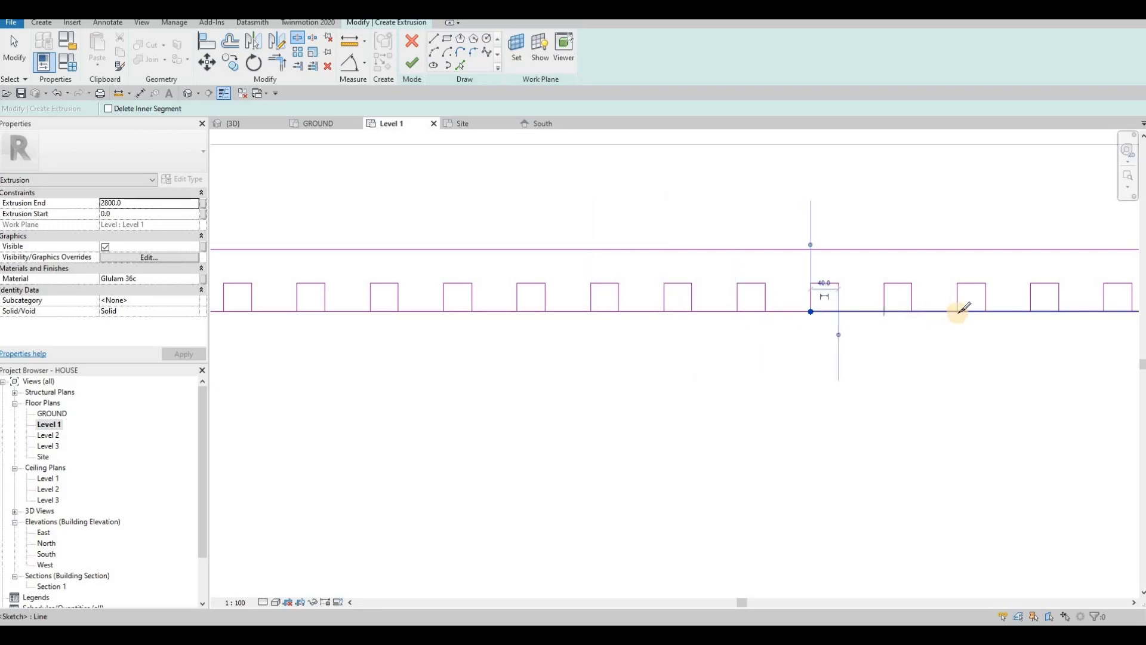
left_click(1032, 311)
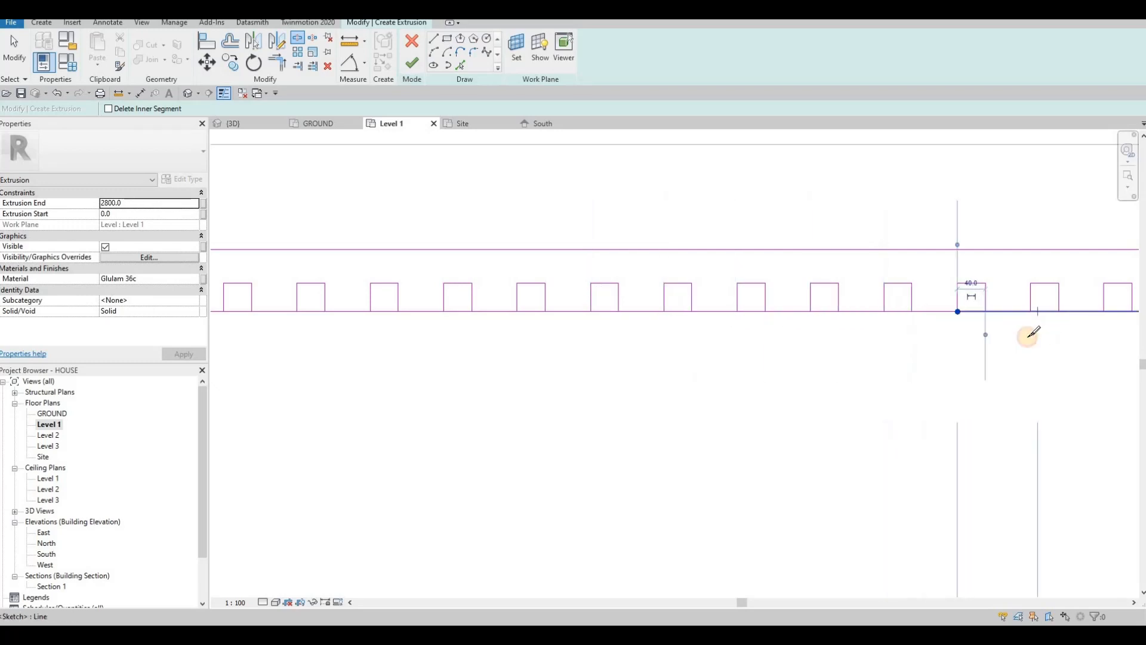
Step: Continue the 40.0-gap splits at the next squares toward the middle of the row
scroll(704, 338, "down", 1)
scroll(760, 330, "down", 1)
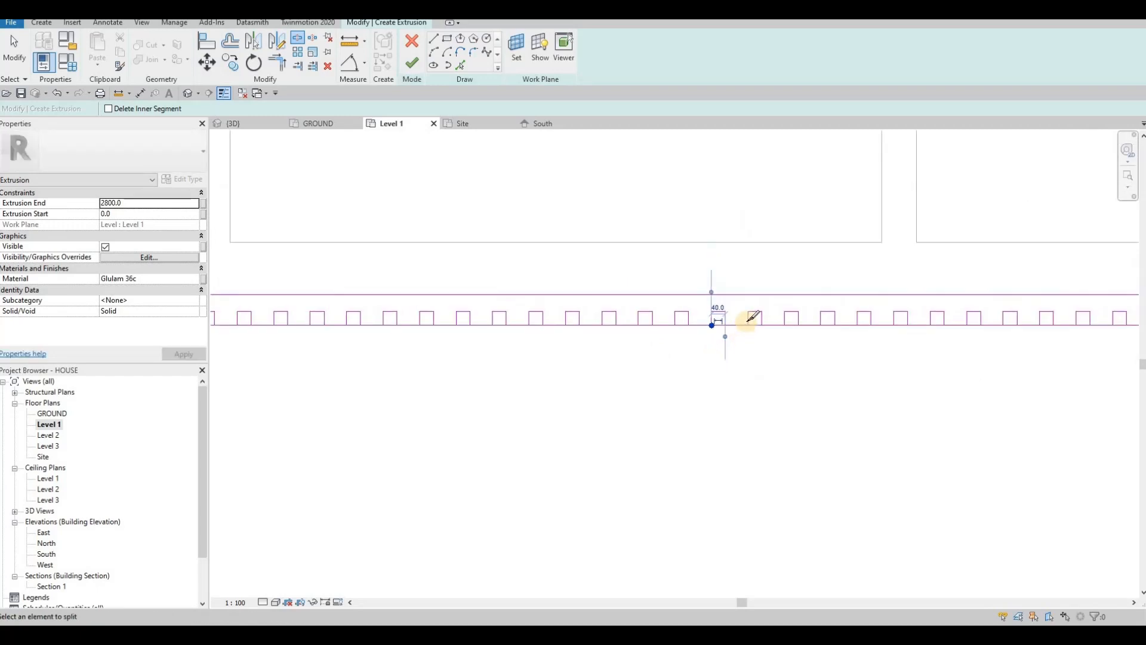
scroll(753, 326, "up", 1)
left_click(743, 321)
left_click(793, 321)
left_click(841, 322)
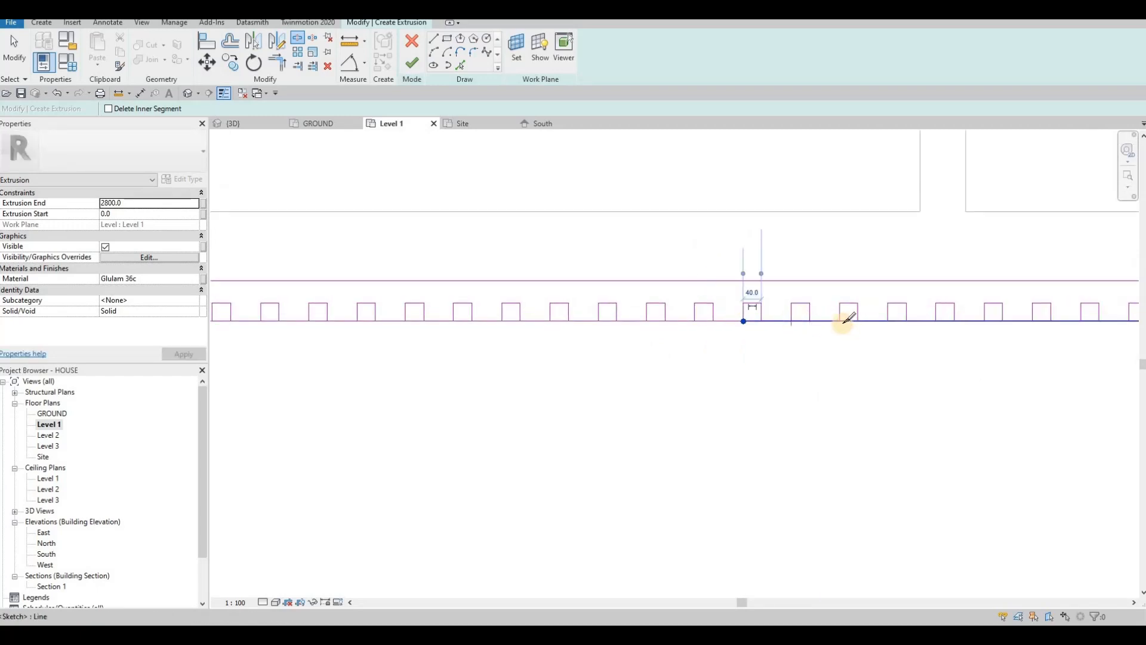
left_click(889, 322)
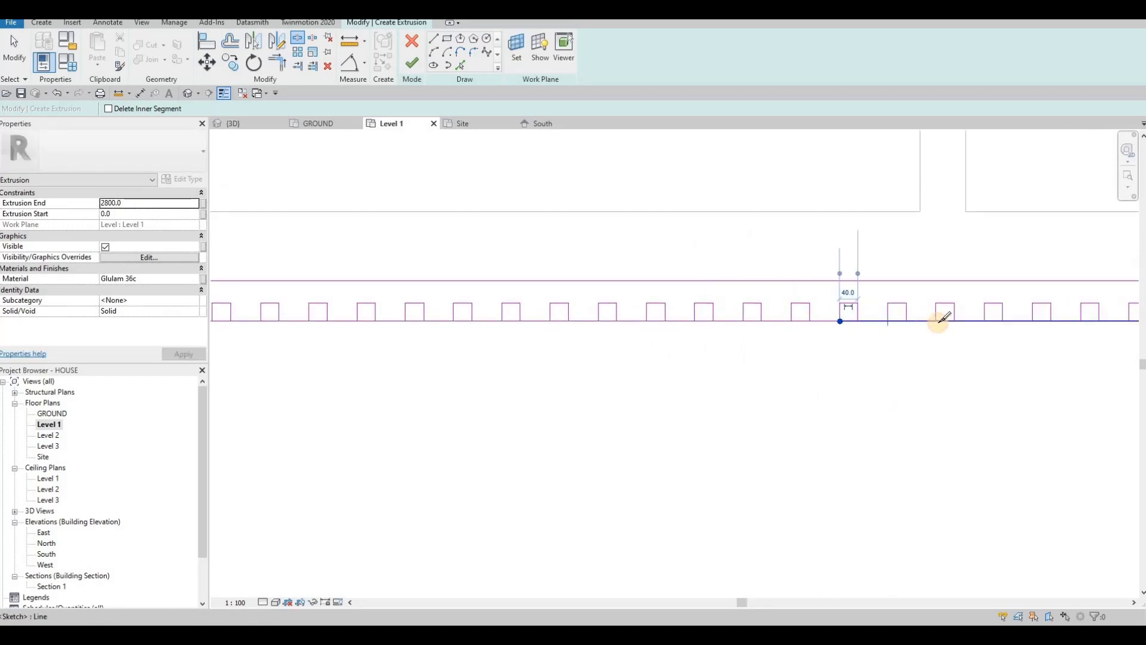
left_click(985, 320)
left_click(1032, 321)
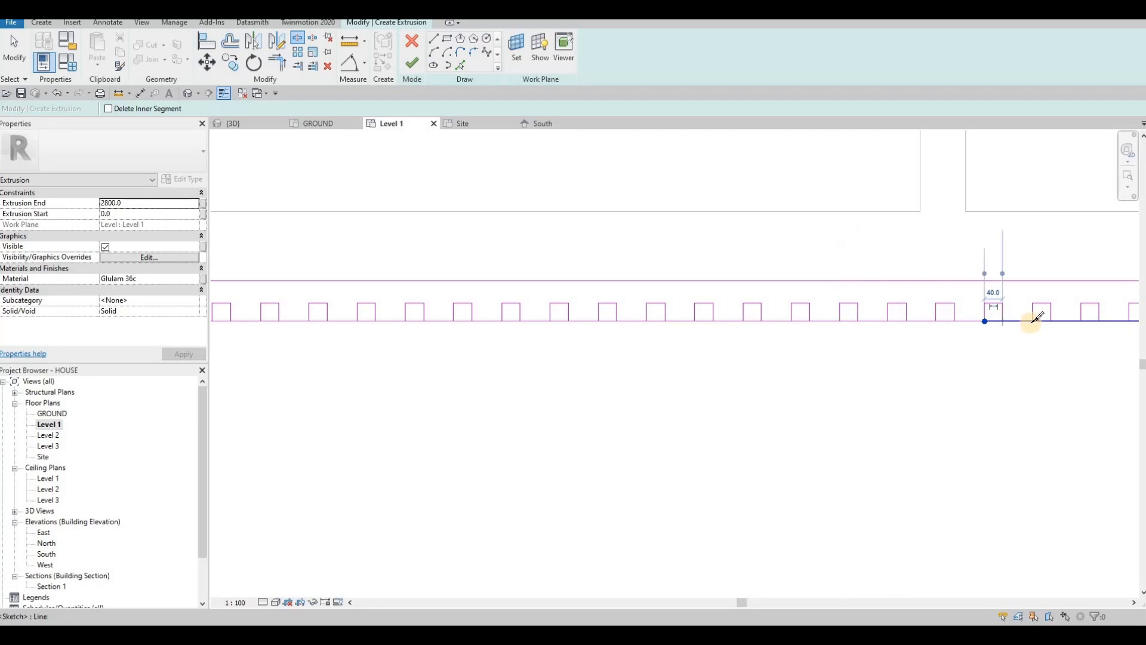
middle_click_drag(1030, 332, 702, 343)
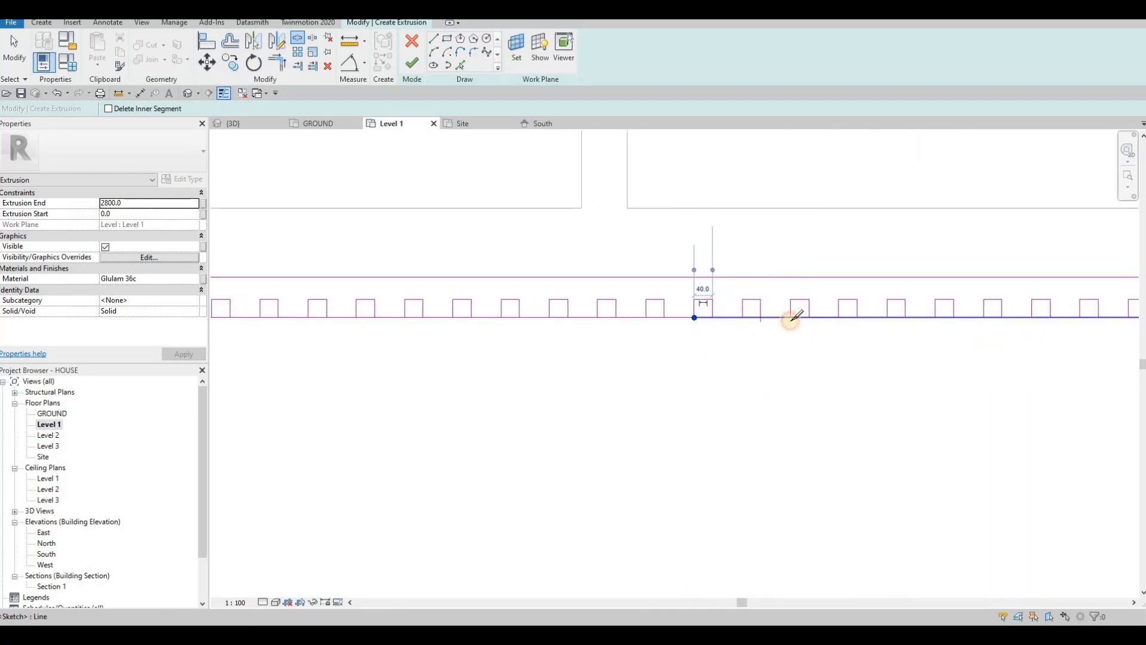
left_click(840, 316)
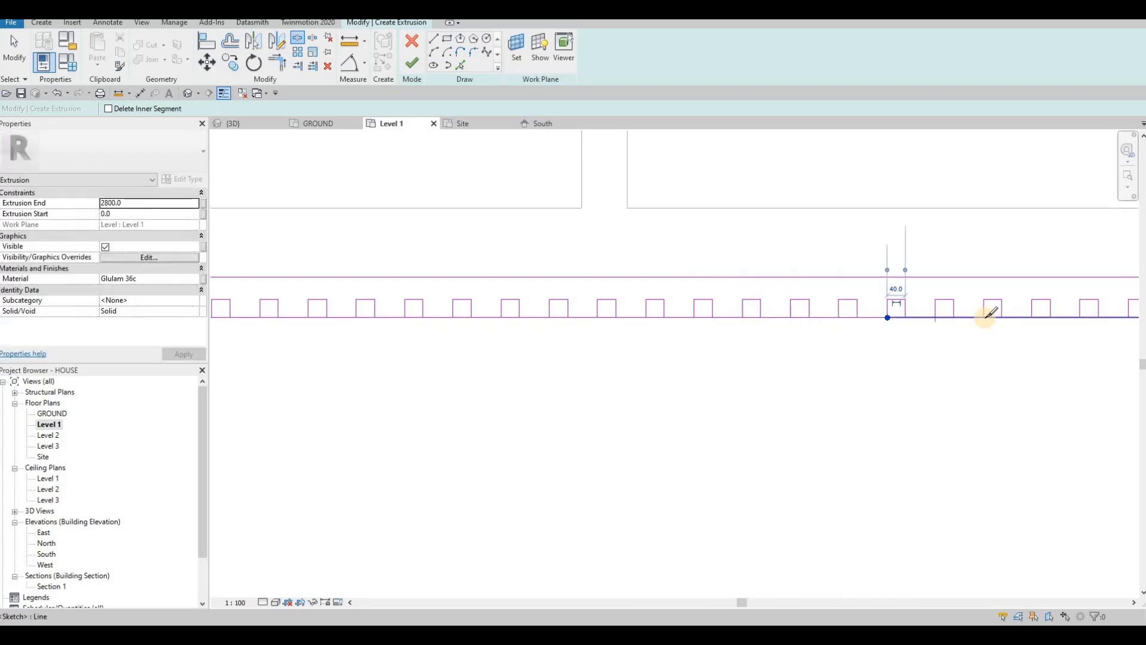
middle_click_drag(768, 306, 725, 304)
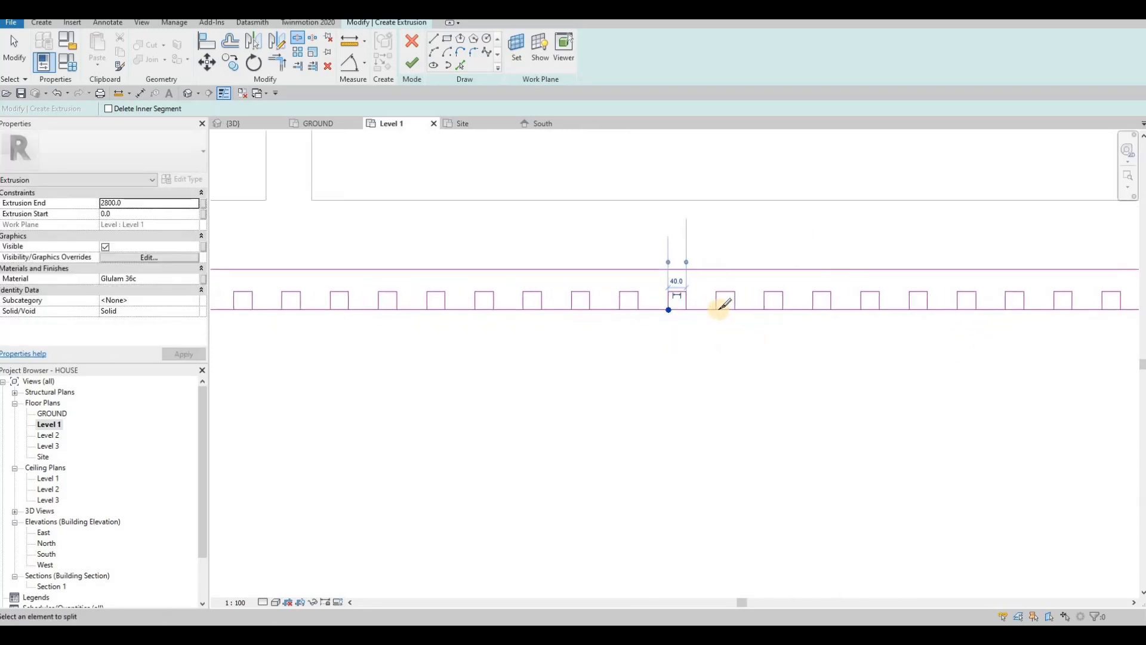
left_click(717, 309)
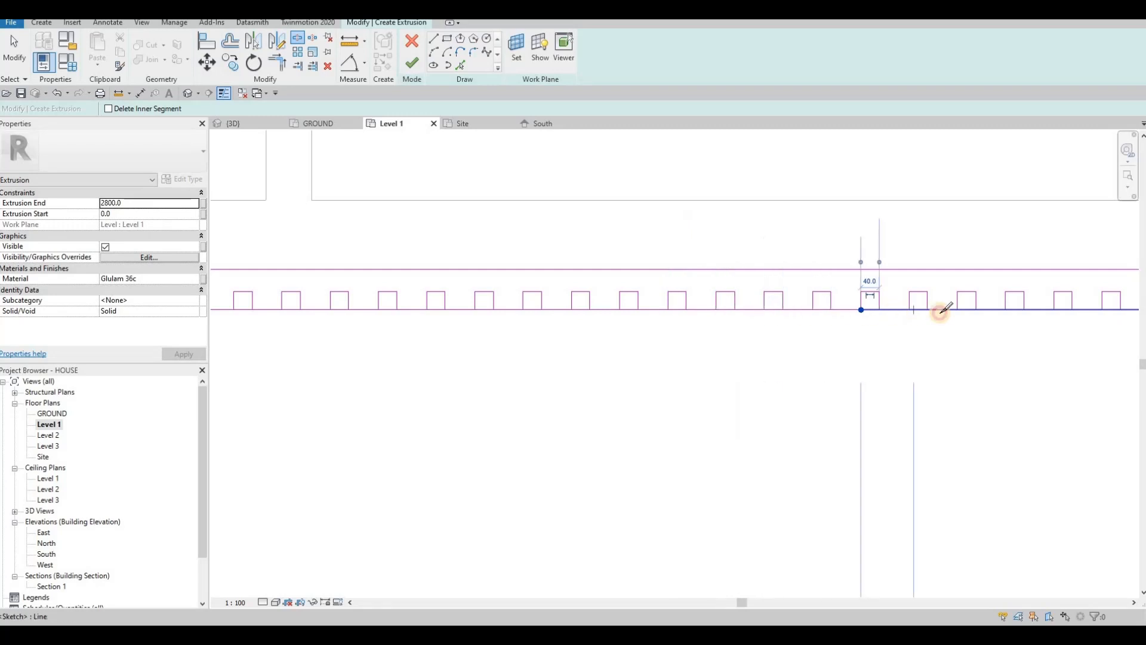
left_click(1006, 313)
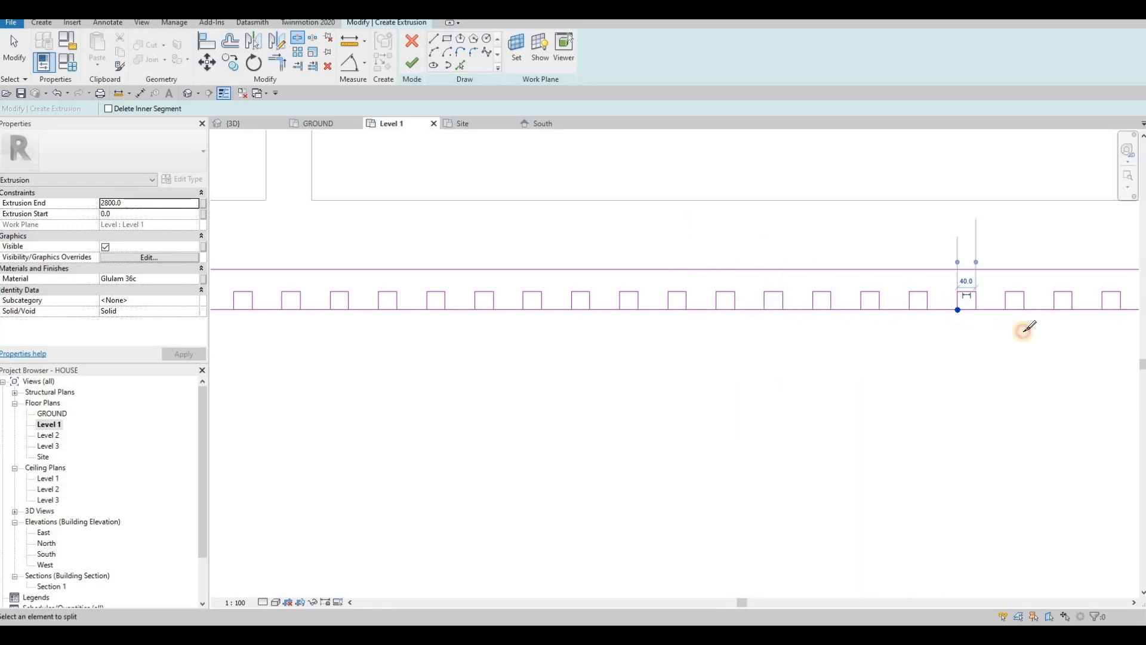
Step: Split the baseline at the following squares further along the row
middle_click_drag(993, 350, 632, 328)
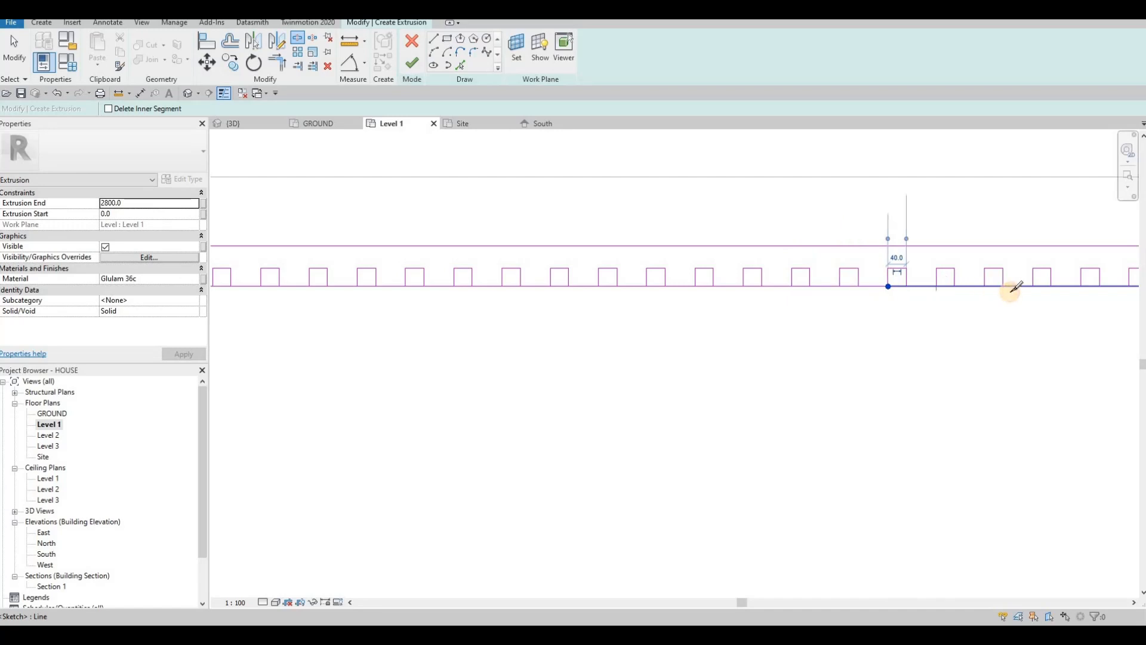
left_click(986, 287)
middle_click_drag(975, 321, 584, 325)
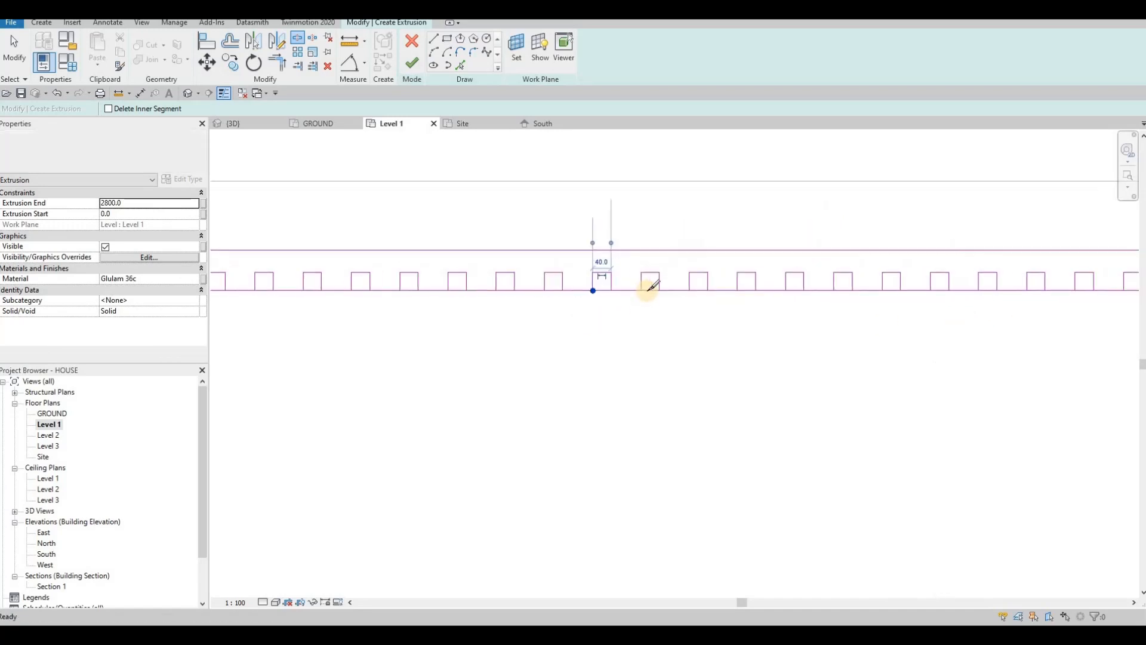
left_click(642, 291)
left_click(688, 291)
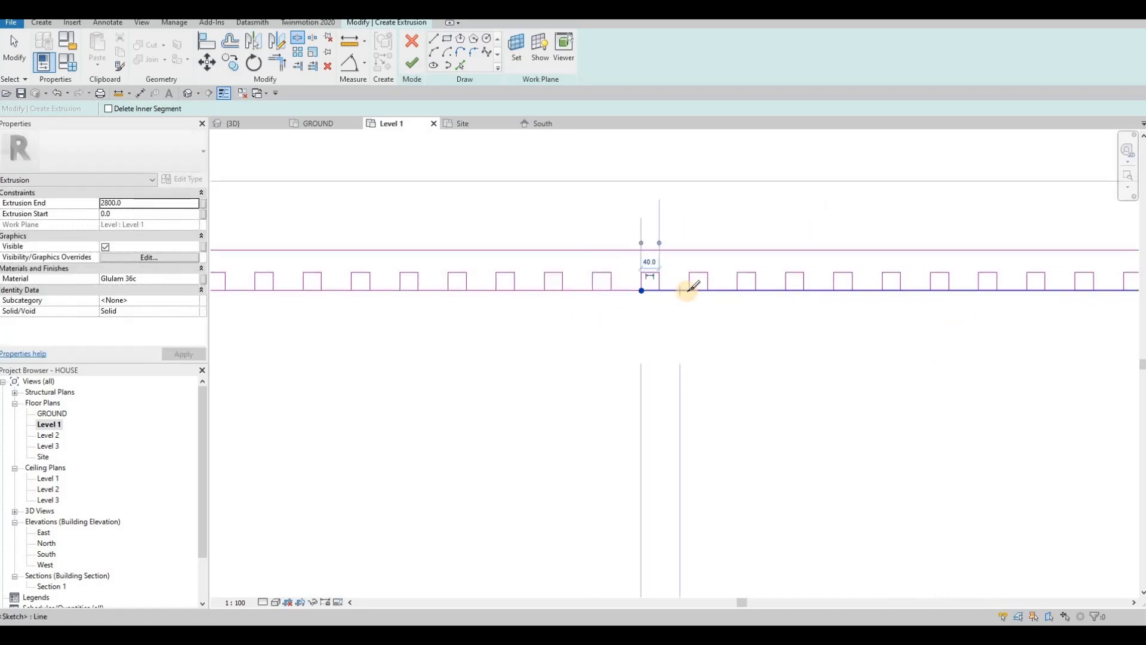
left_click(739, 291)
left_click(786, 291)
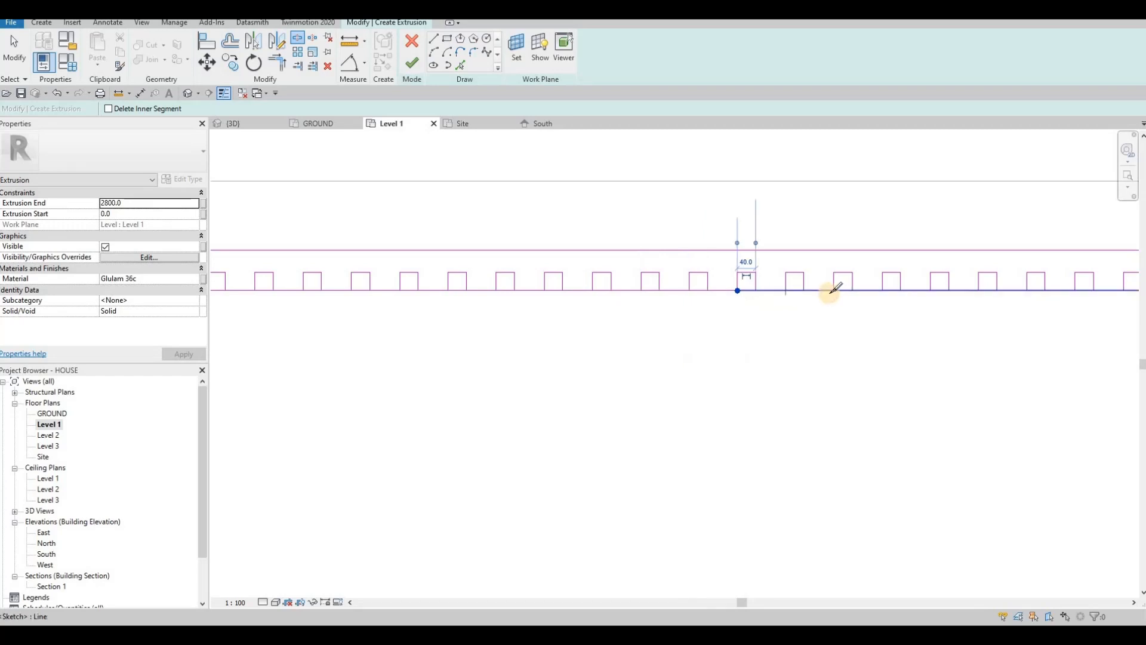
left_click(882, 292)
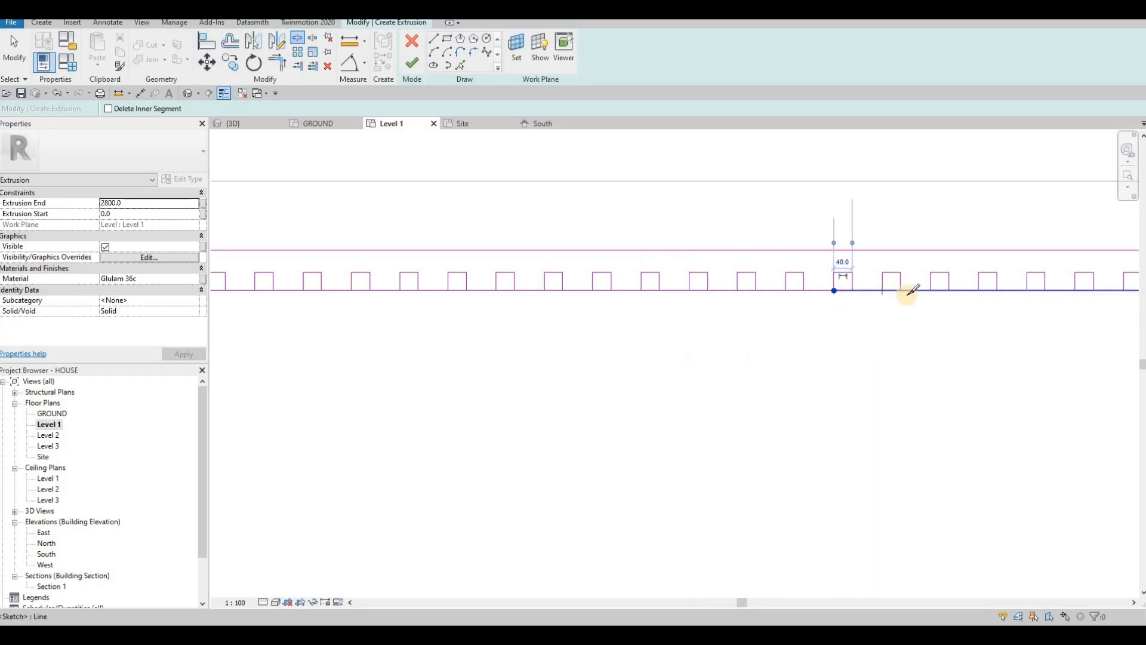
left_click(931, 290)
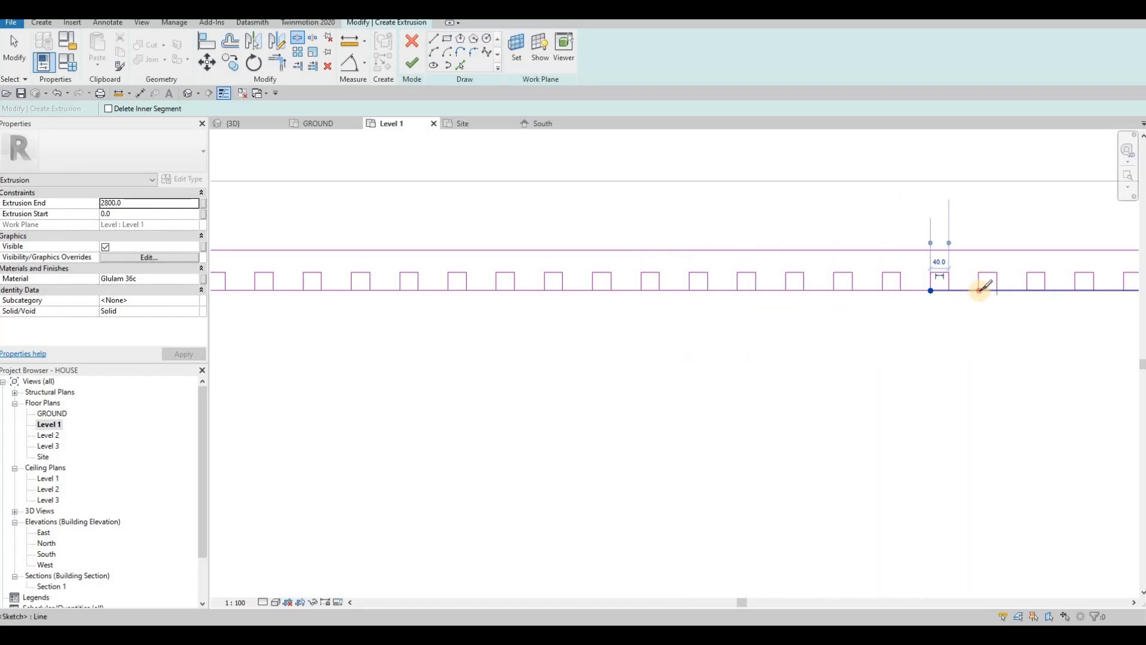
left_click(979, 290)
middle_click_drag(983, 302, 790, 307)
left_click(884, 296)
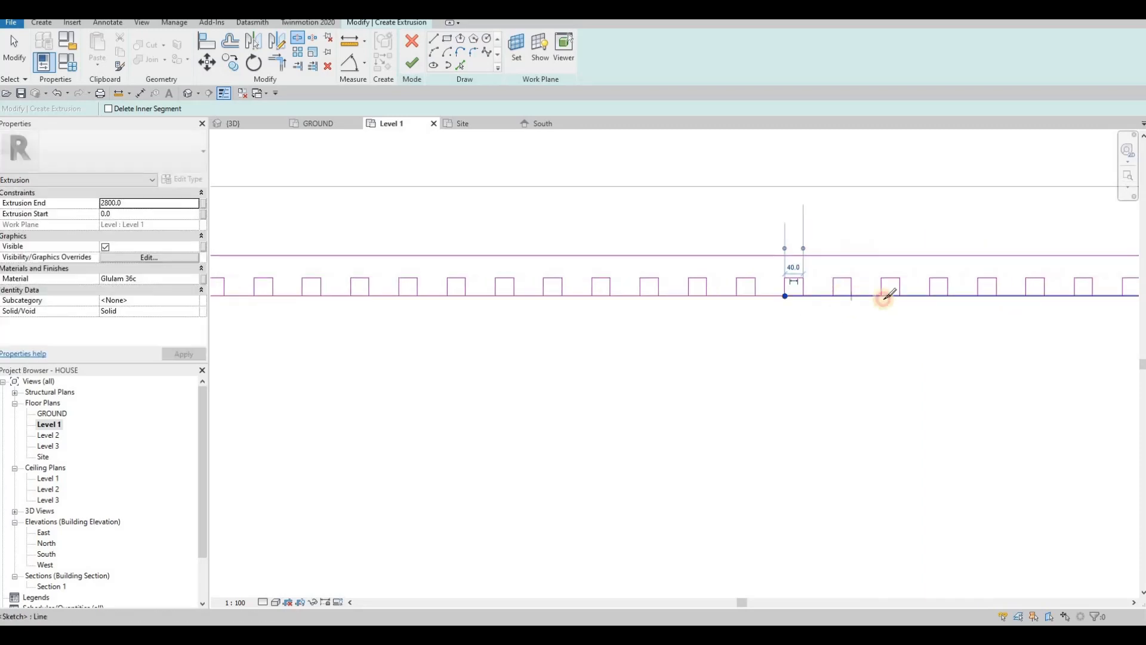
left_click(930, 296)
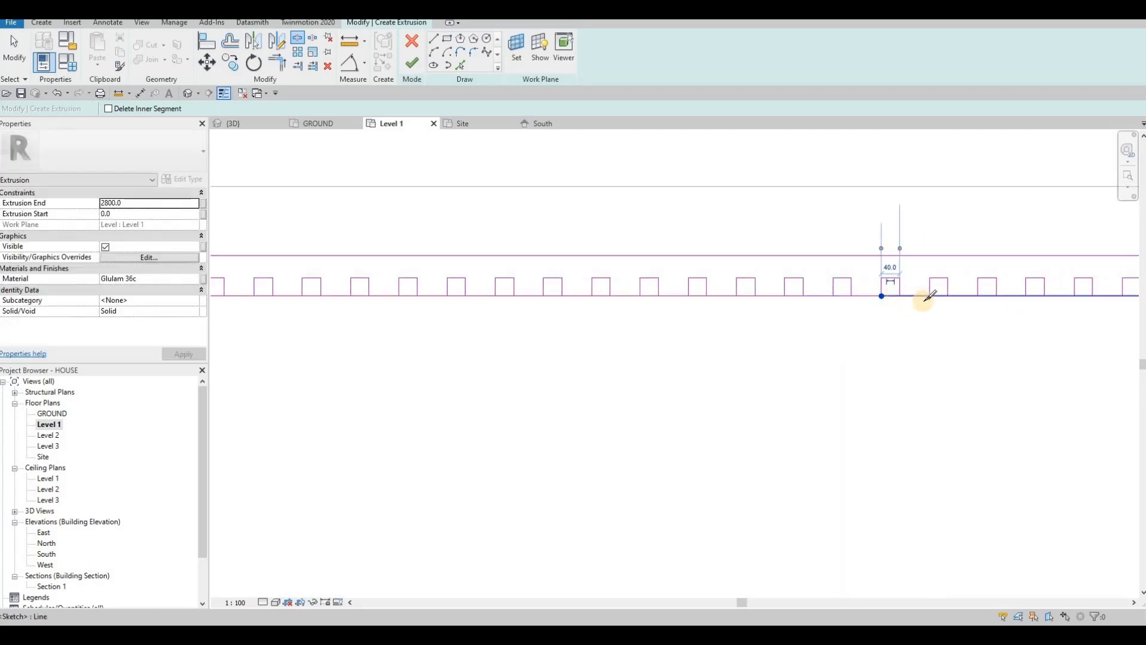
left_click(979, 296)
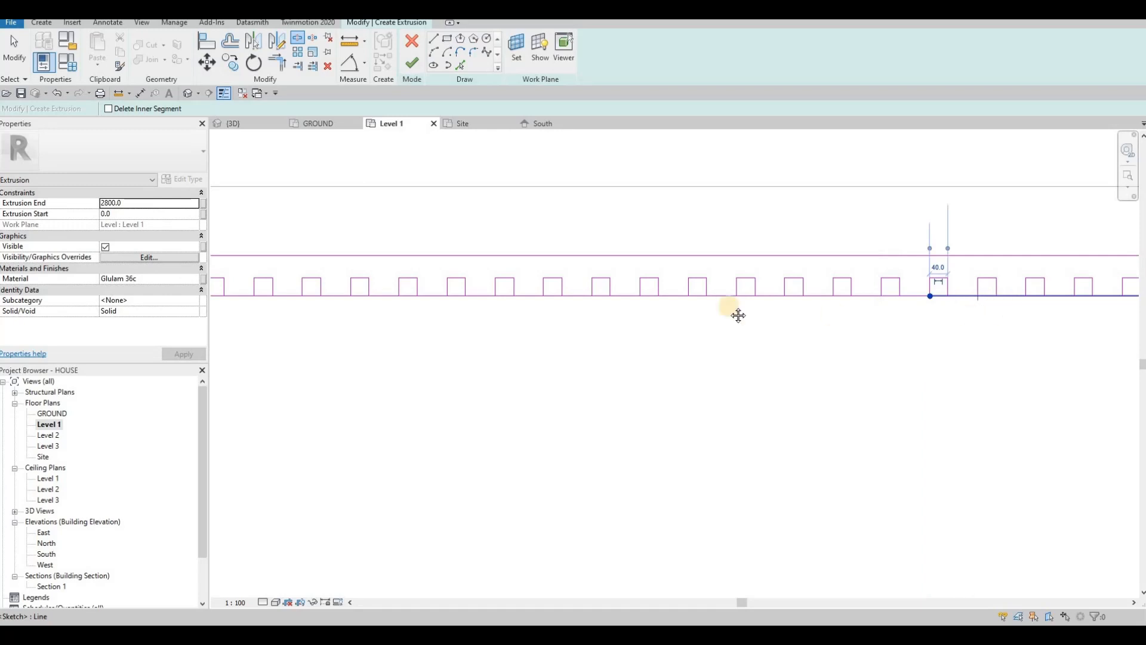
Step: Split the remaining squares up to the row's right end, then exit the split tool
middle_click_drag(1045, 302, 789, 292)
left_click(772, 287)
left_click(814, 289)
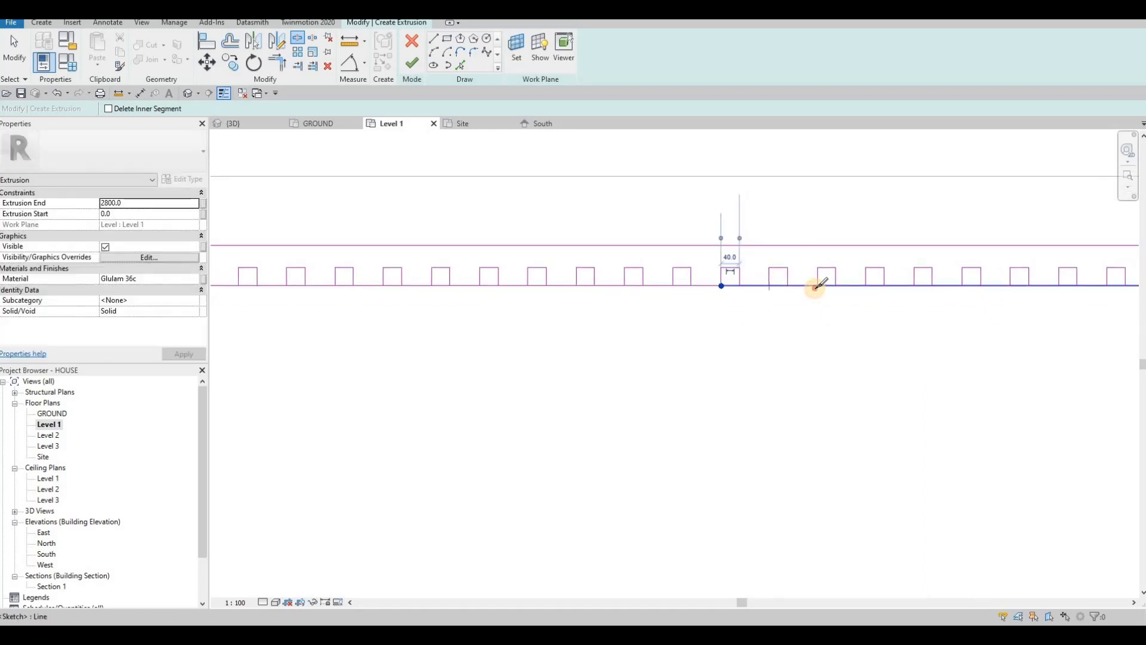
left_click(819, 286)
left_click(865, 287)
left_click(916, 288)
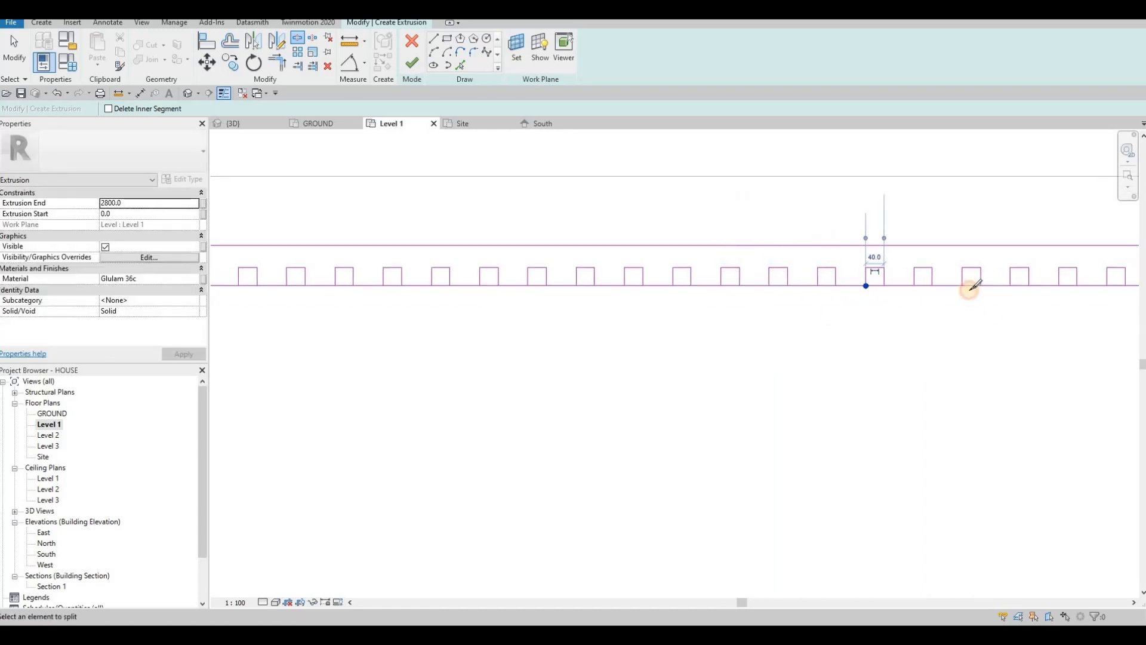
left_click(968, 286)
left_click(1013, 286)
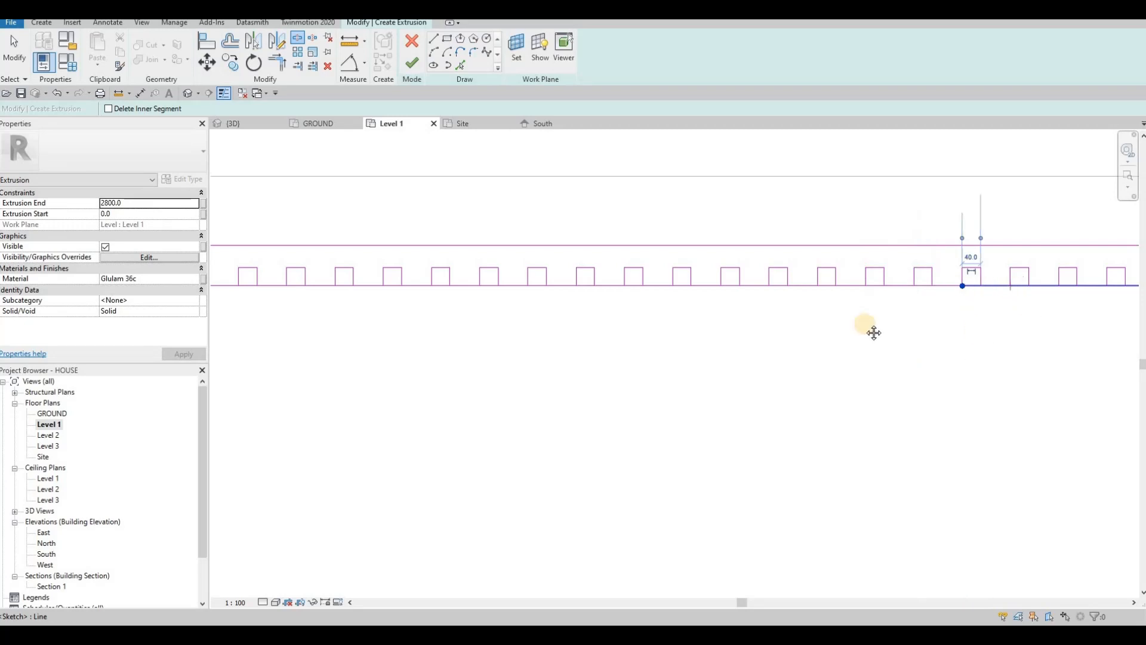
middle_click_drag(1076, 299, 817, 290)
left_click(803, 277)
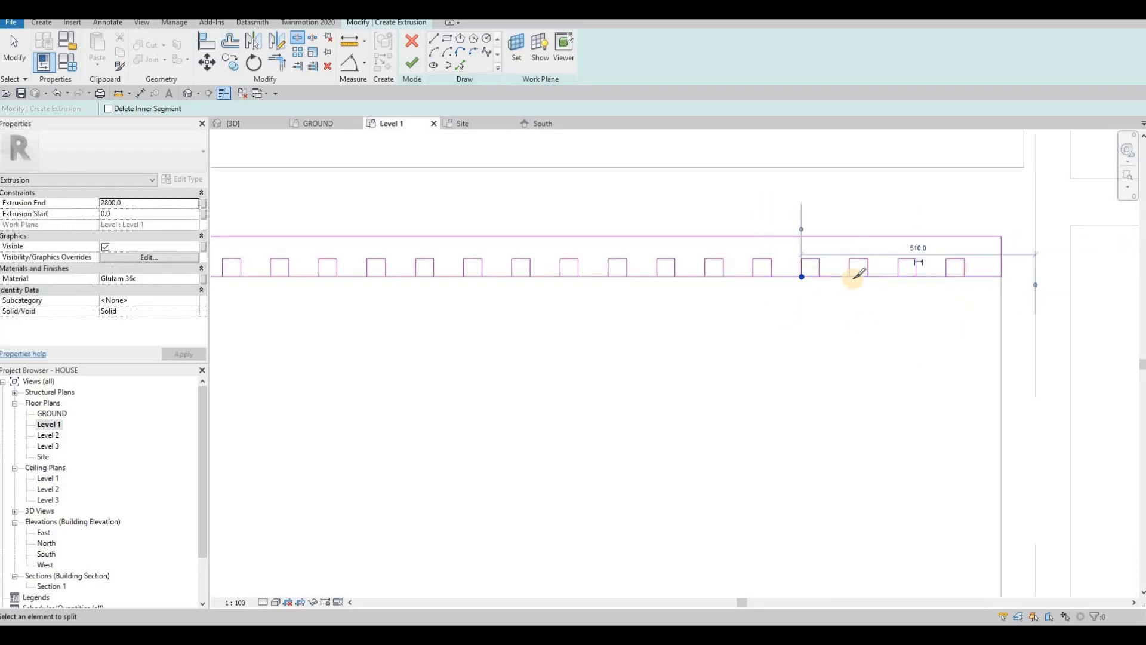
left_click(852, 279)
left_click(902, 276)
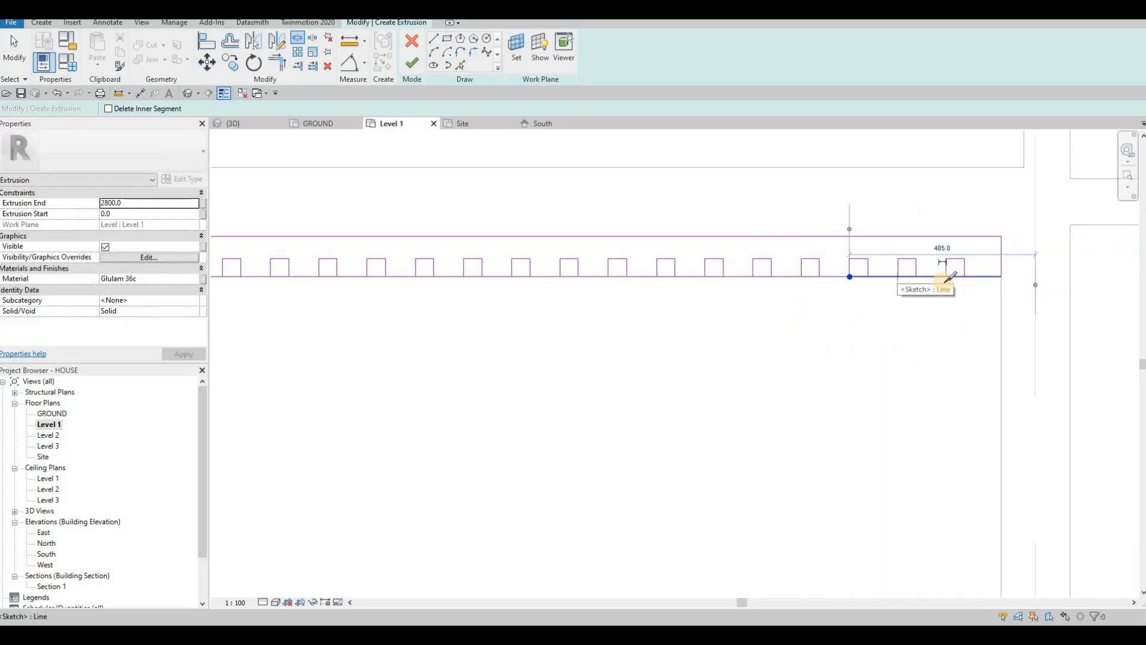
left_click(944, 276)
key("Escape")
key("Escape")
key("Escape")
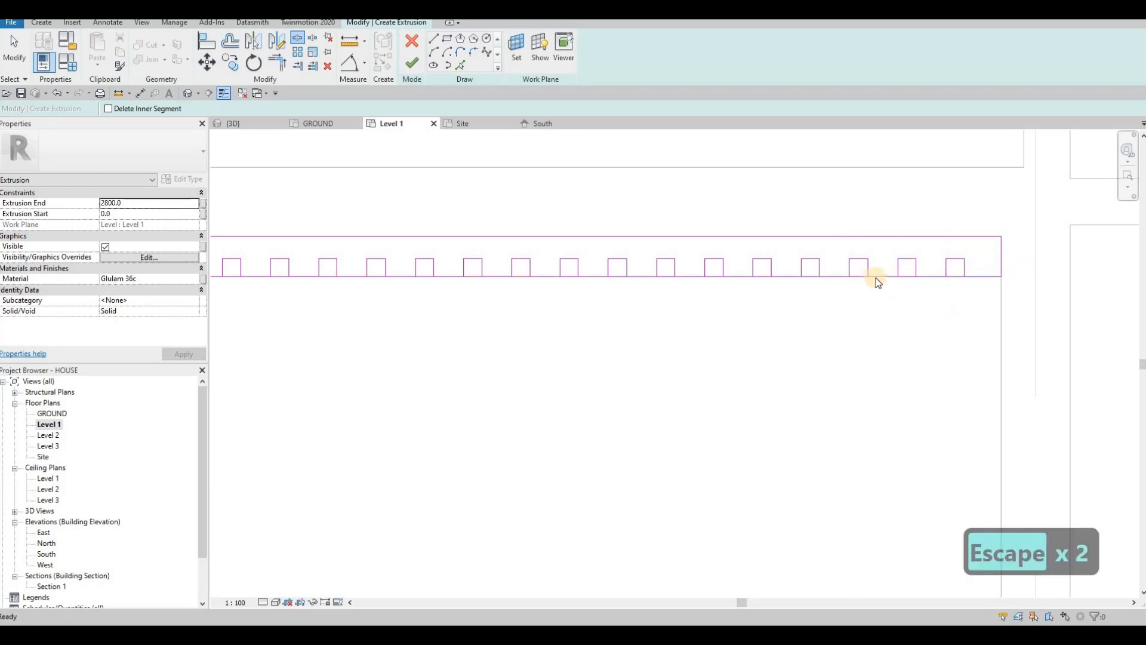
Step: Start Trim/Extend to Corner (TR) and open the first notches at the profile's right end
key("t")
key("r")
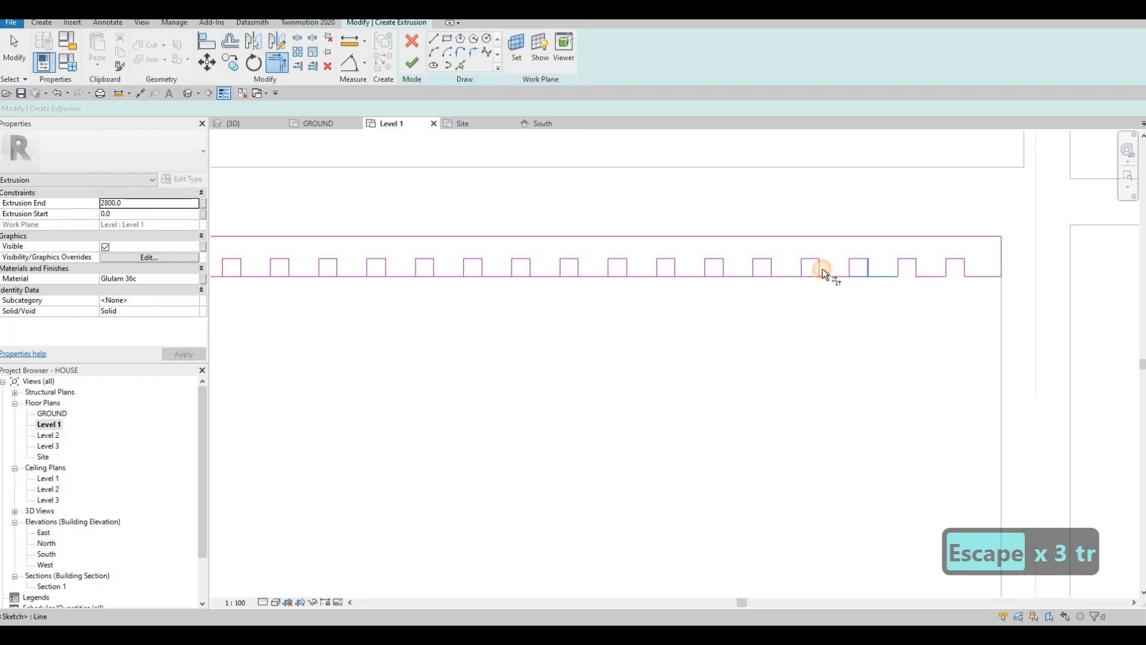
left_click(747, 277)
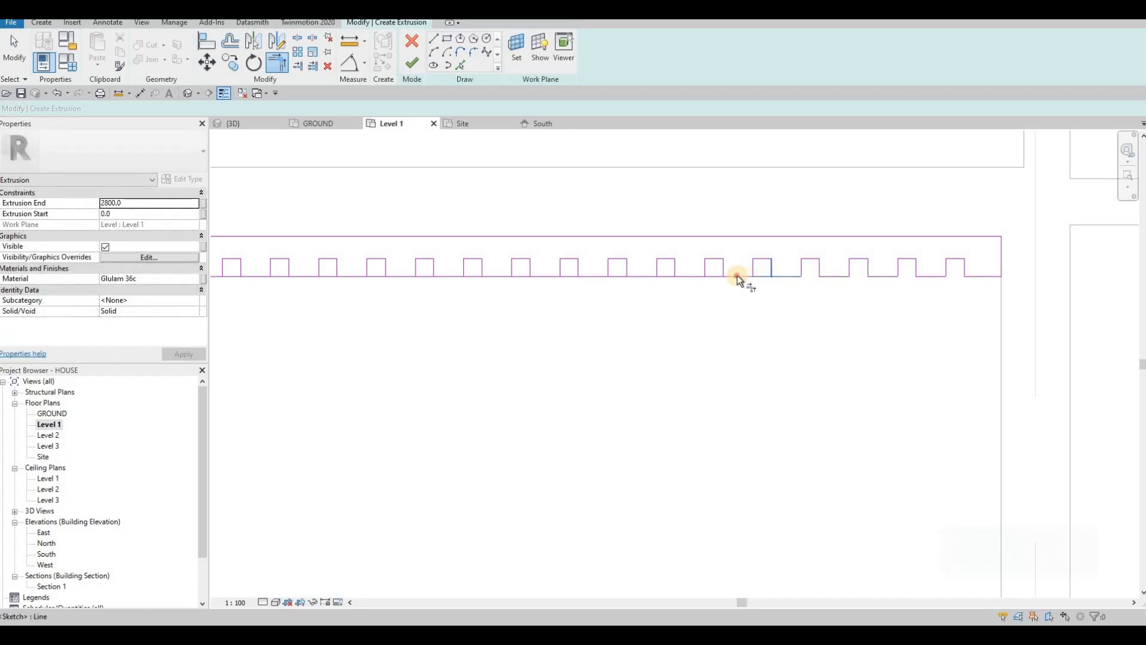
left_click(740, 276)
left_click(722, 267)
left_click(705, 268)
left_click(688, 274)
key("Escape")
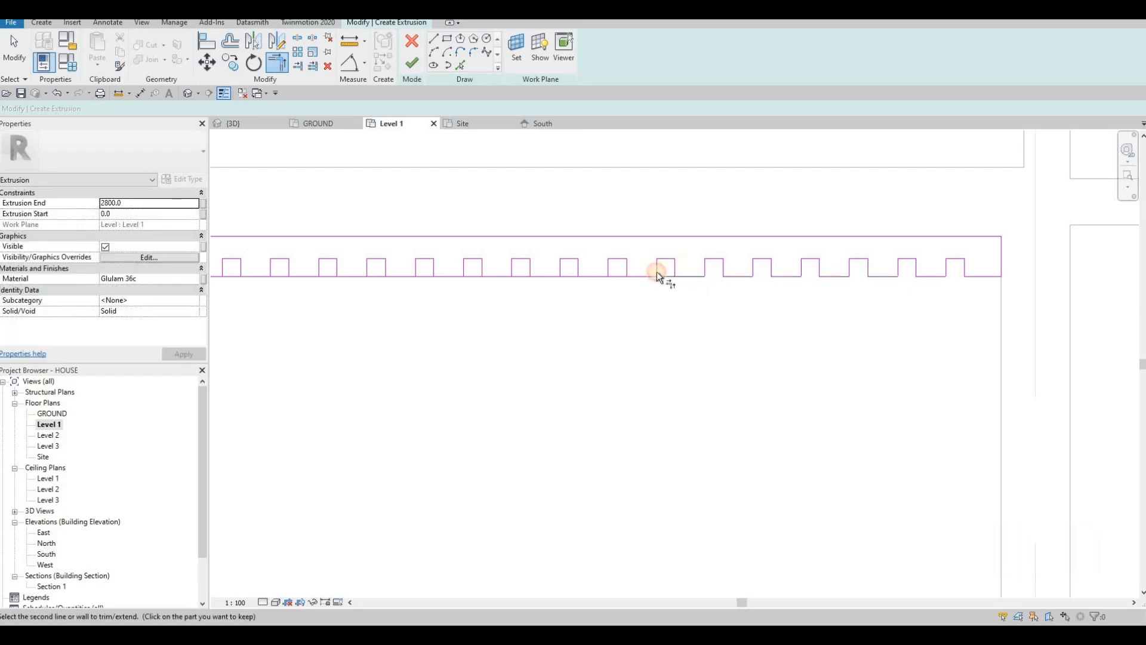
left_click(629, 268)
left_click(589, 272)
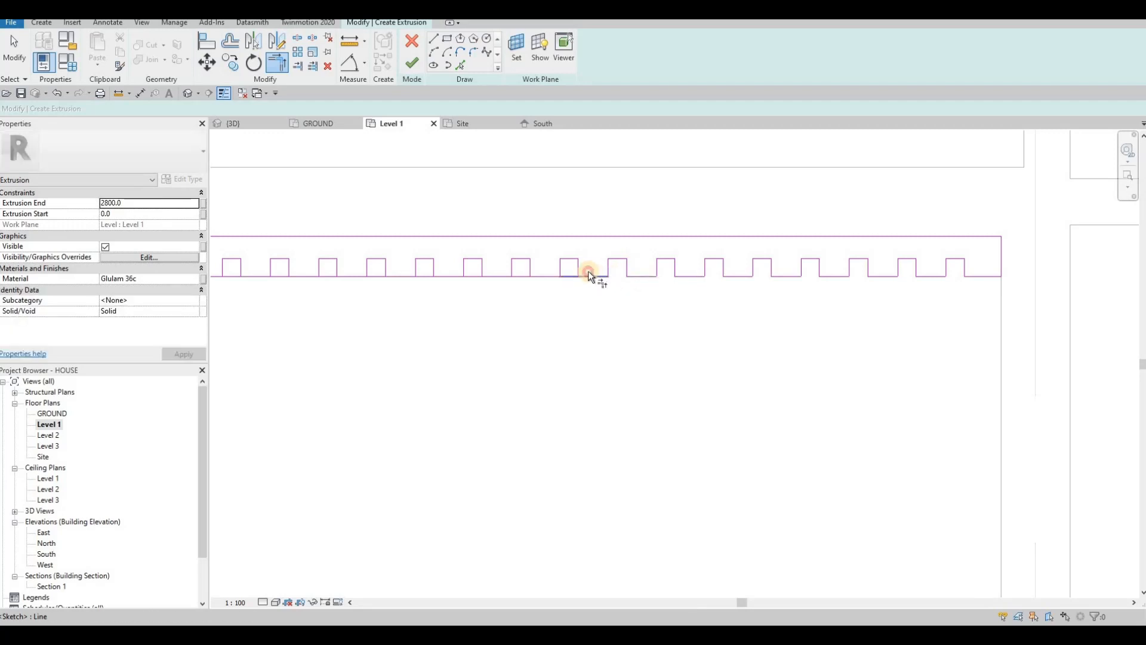
Step: Pan along the profile and join the next squares' edges to the baseline corners
middle_click_drag(528, 299, 690, 271)
left_click(738, 240)
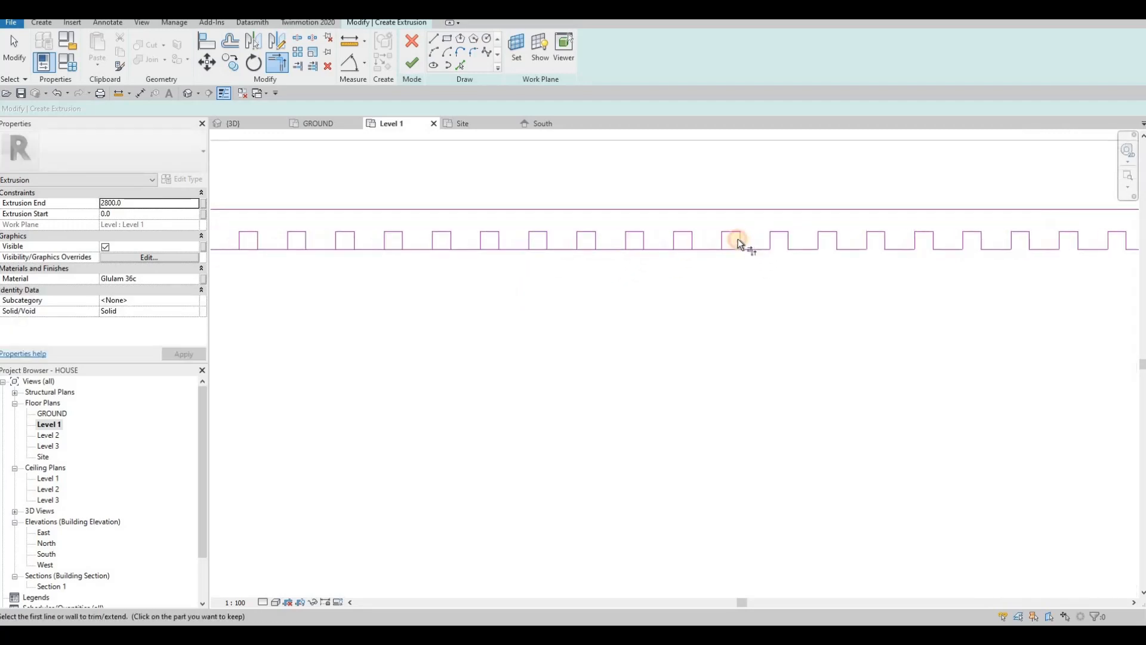
left_click(705, 247)
left_click(693, 240)
left_click(657, 247)
left_click(644, 239)
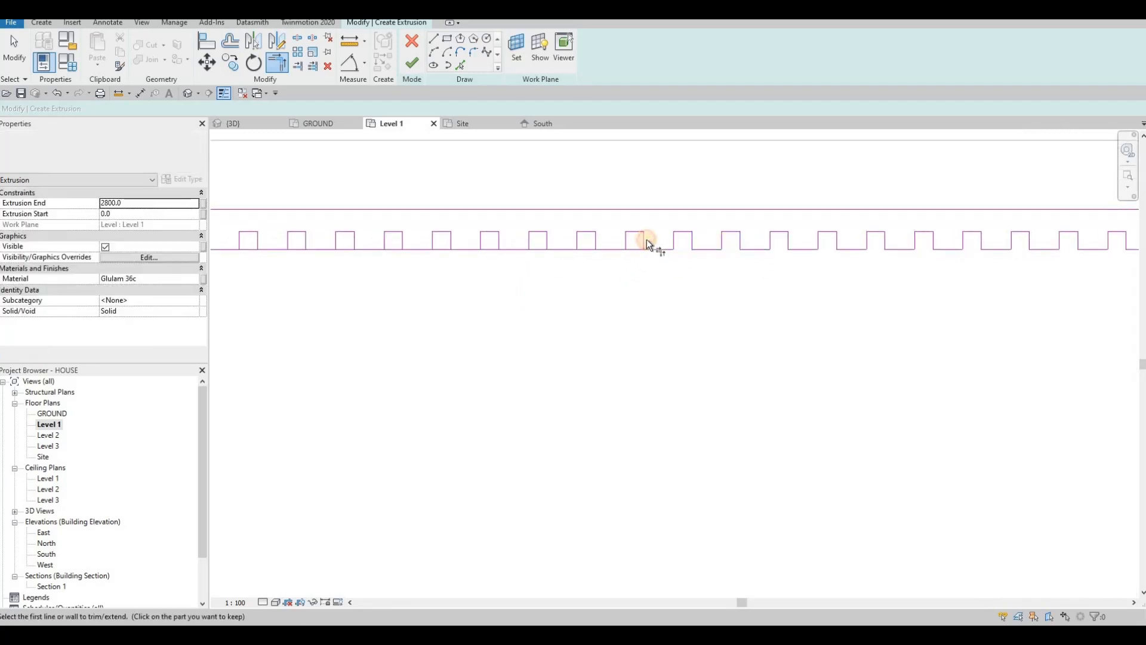
left_click(602, 247)
left_click(596, 240)
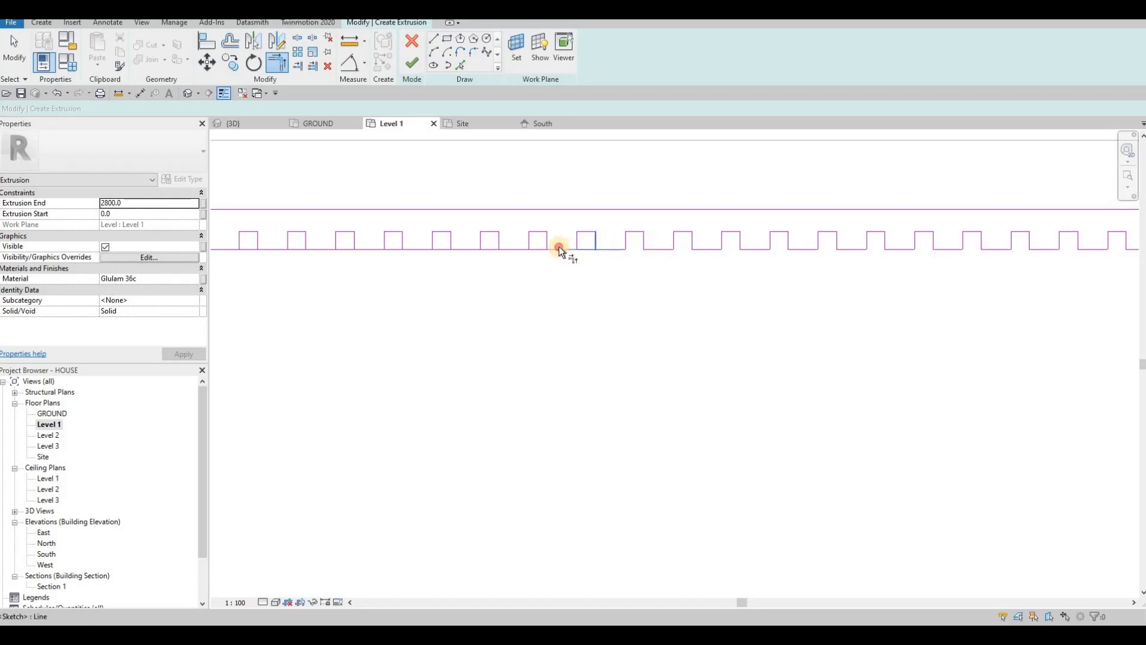
middle_click_drag(666, 302, 779, 288)
scroll(779, 284, "down", 1)
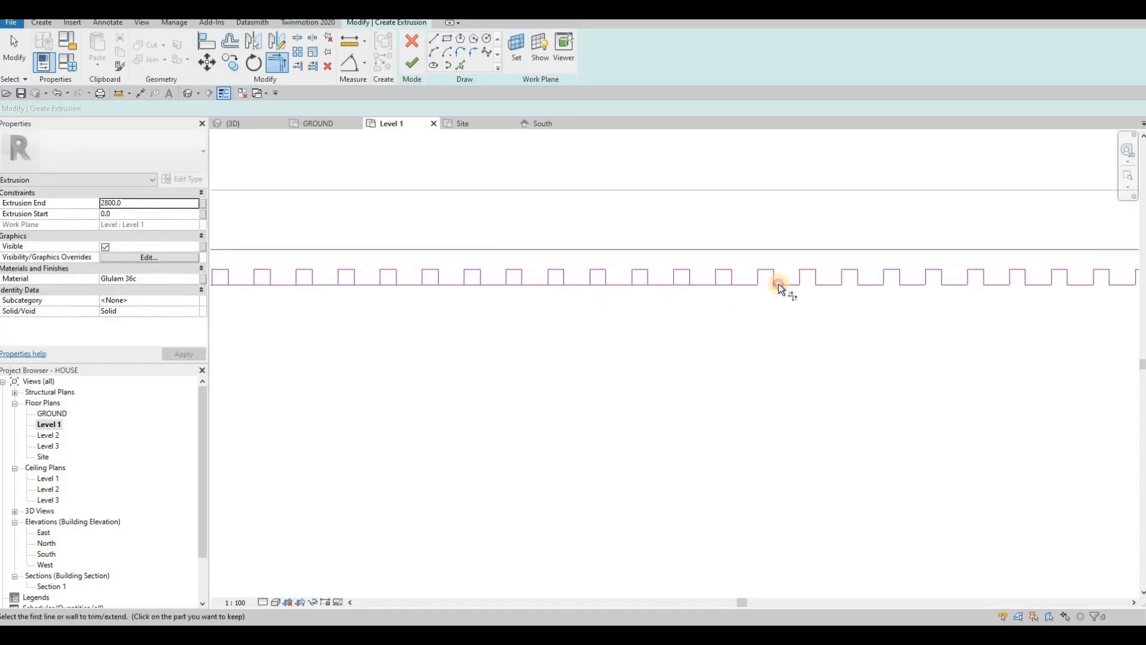
left_click(743, 286)
key("Escape")
key("Escape")
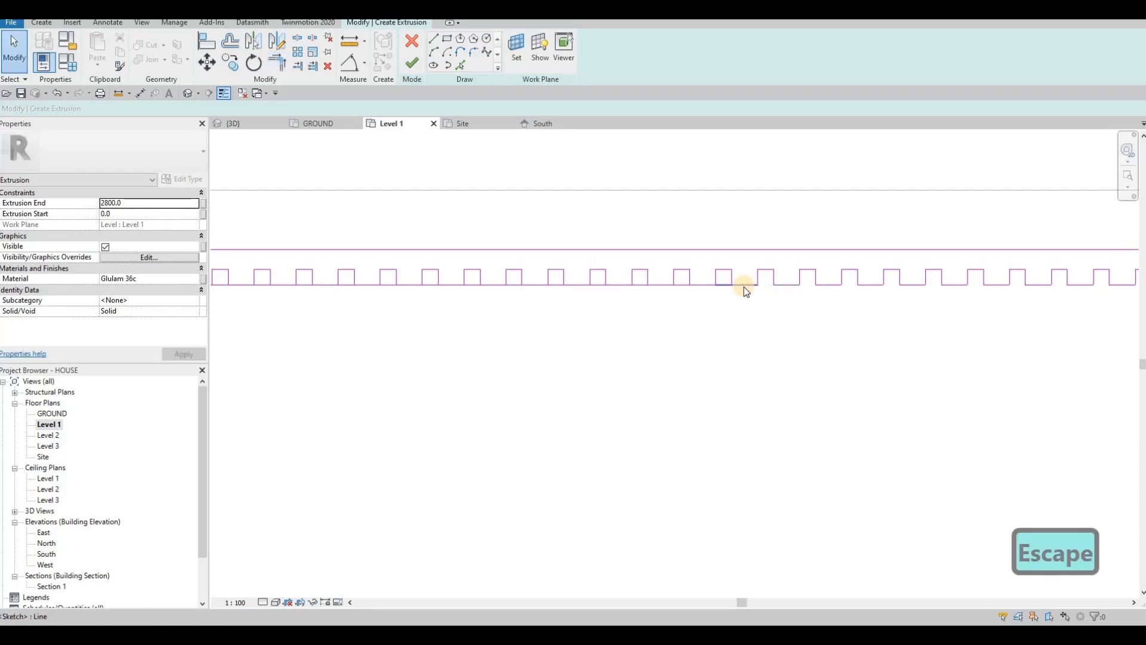
Step: Restart TR and trim the baseline under the following group of squares
key("t")
key("r")
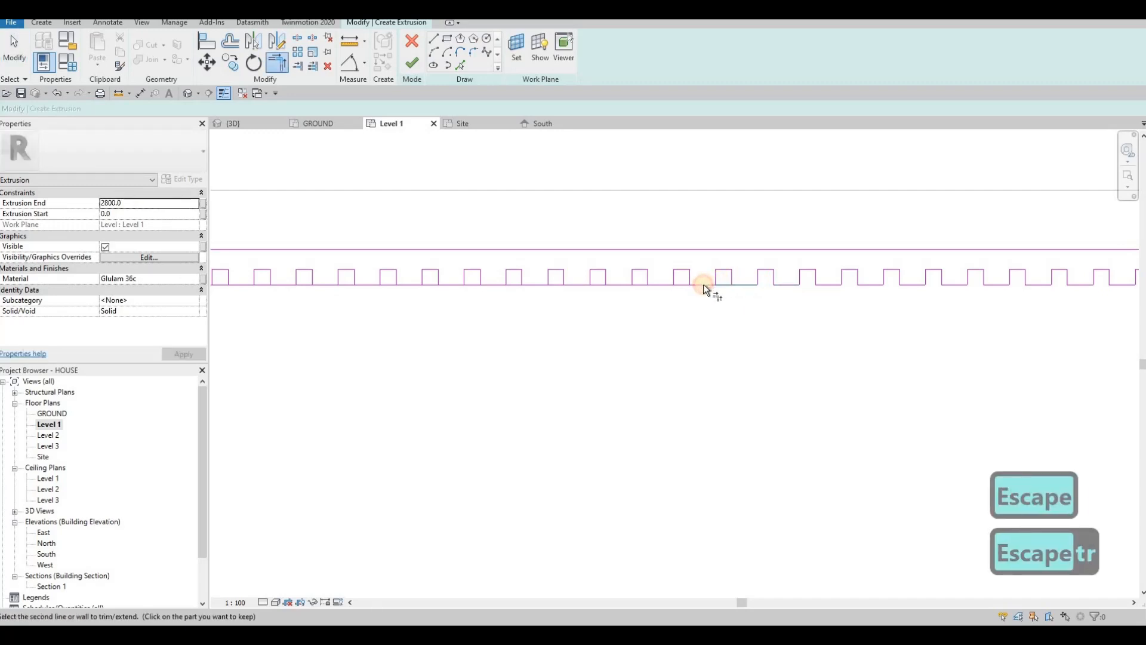
left_click(686, 284)
left_click(648, 278)
left_click(631, 284)
left_click(604, 277)
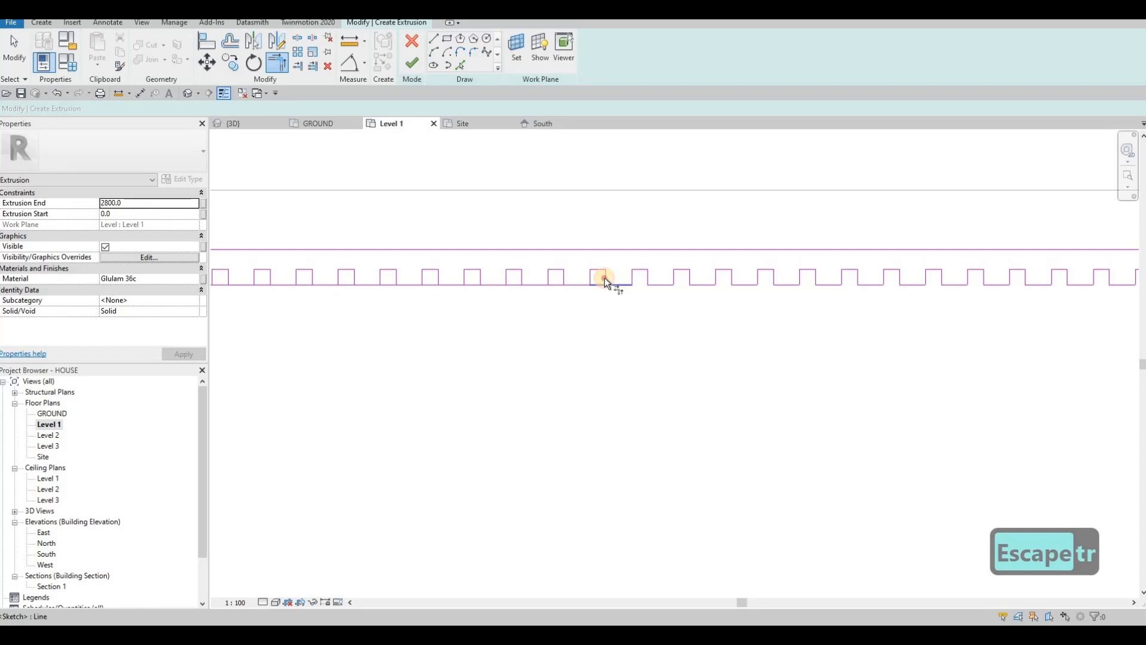
left_click(566, 278)
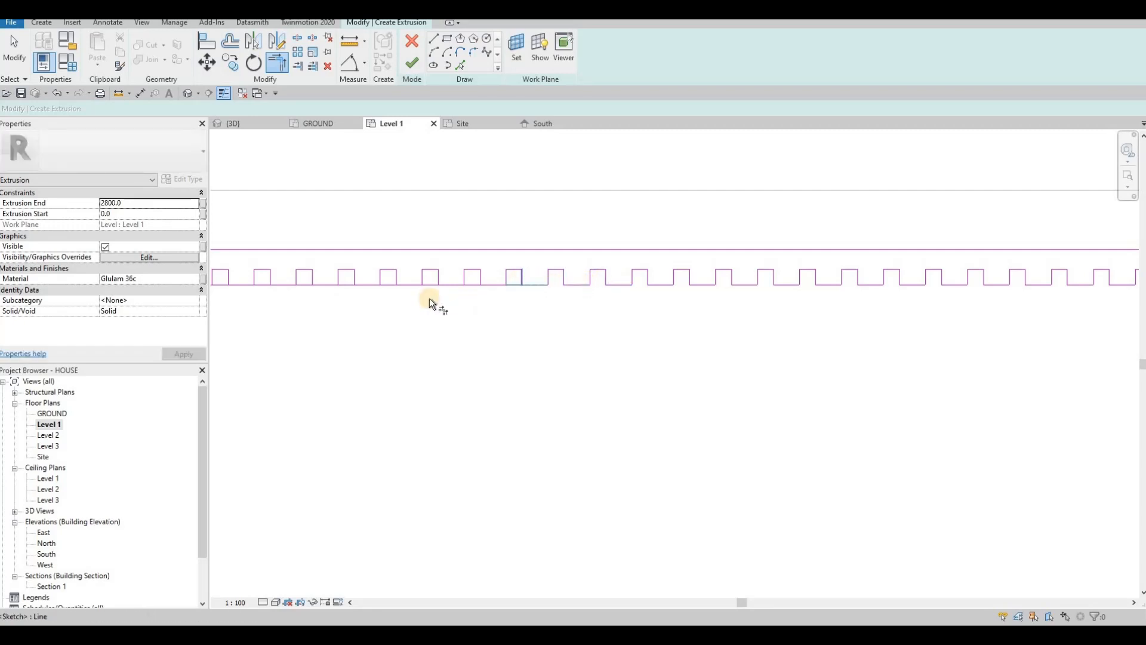
middle_click_drag(428, 298, 736, 278)
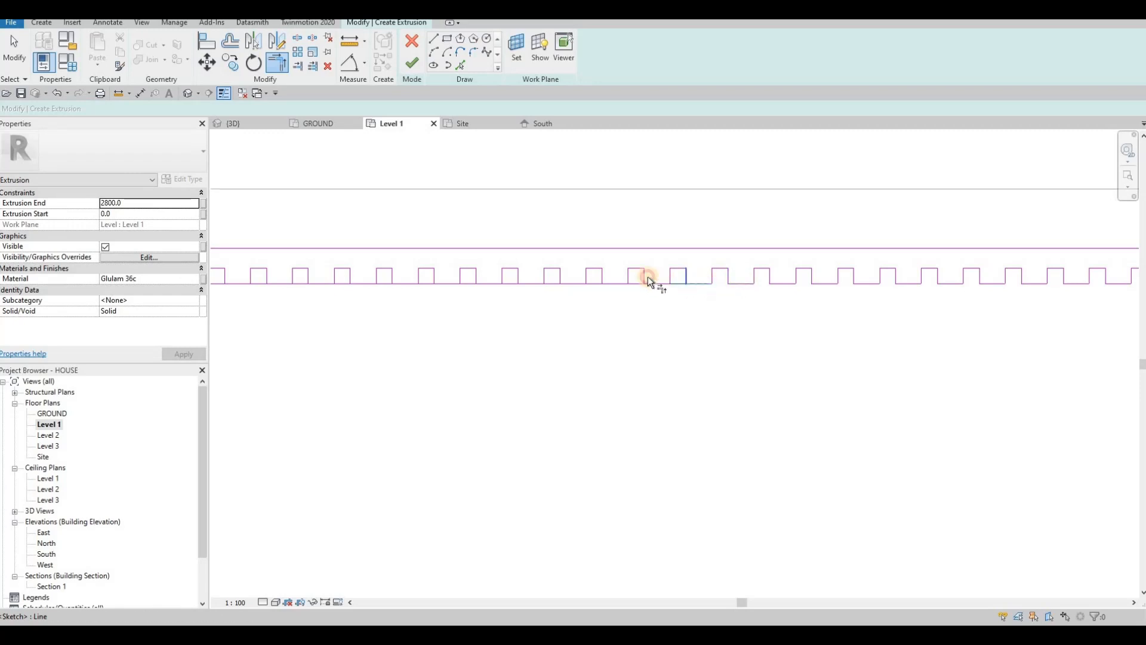
left_click(622, 282)
left_click(604, 277)
left_click(575, 281)
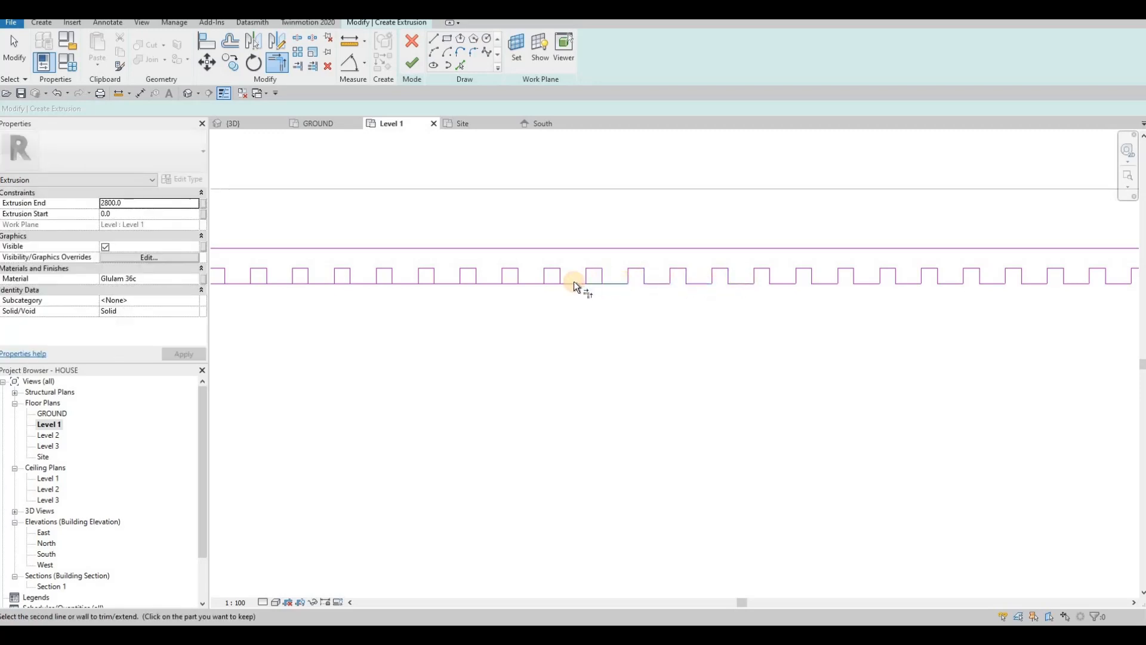
left_click(562, 276)
Step: Move further along and clear the baseline beneath the next several squares
middle_click_drag(482, 290, 683, 309)
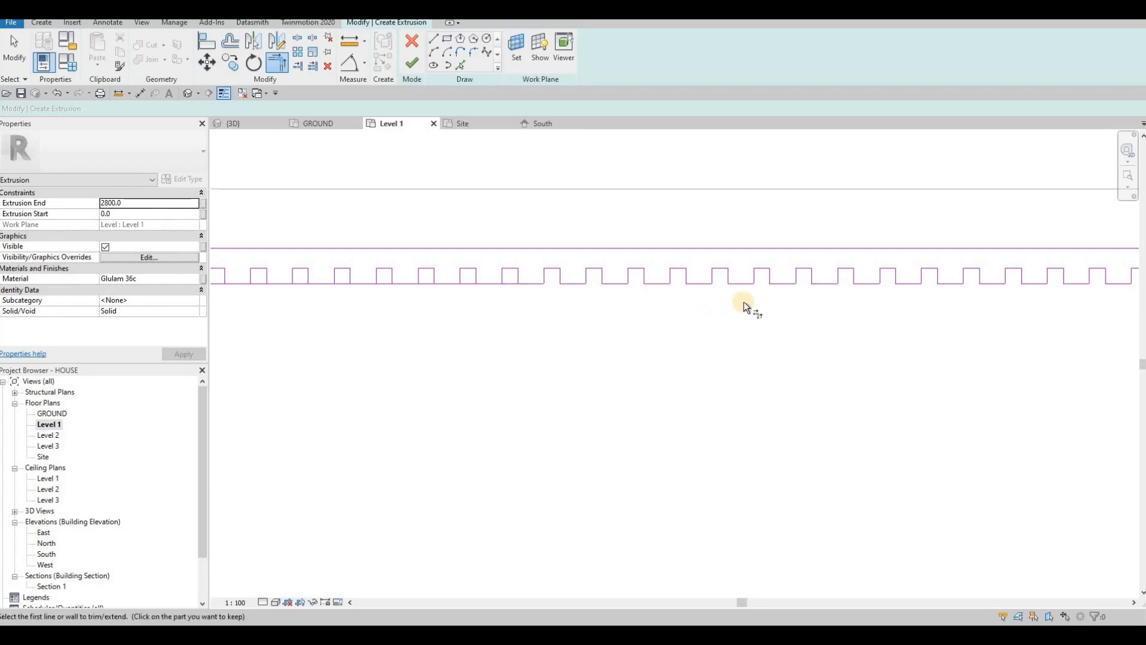
left_click(729, 304)
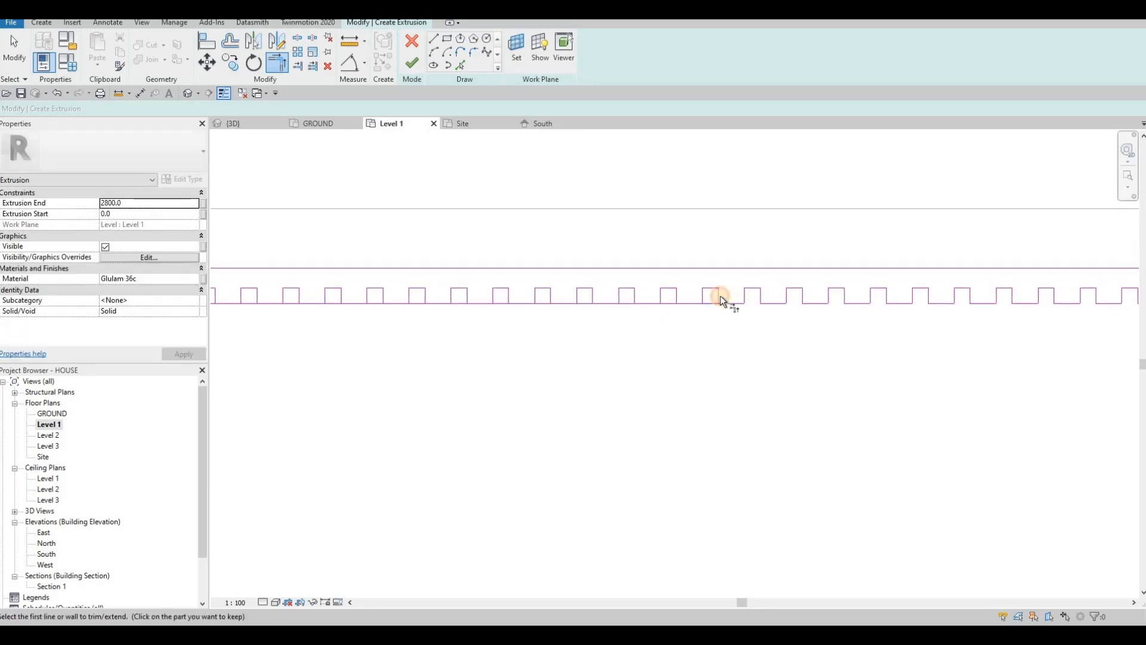
left_click(678, 296)
left_click(642, 303)
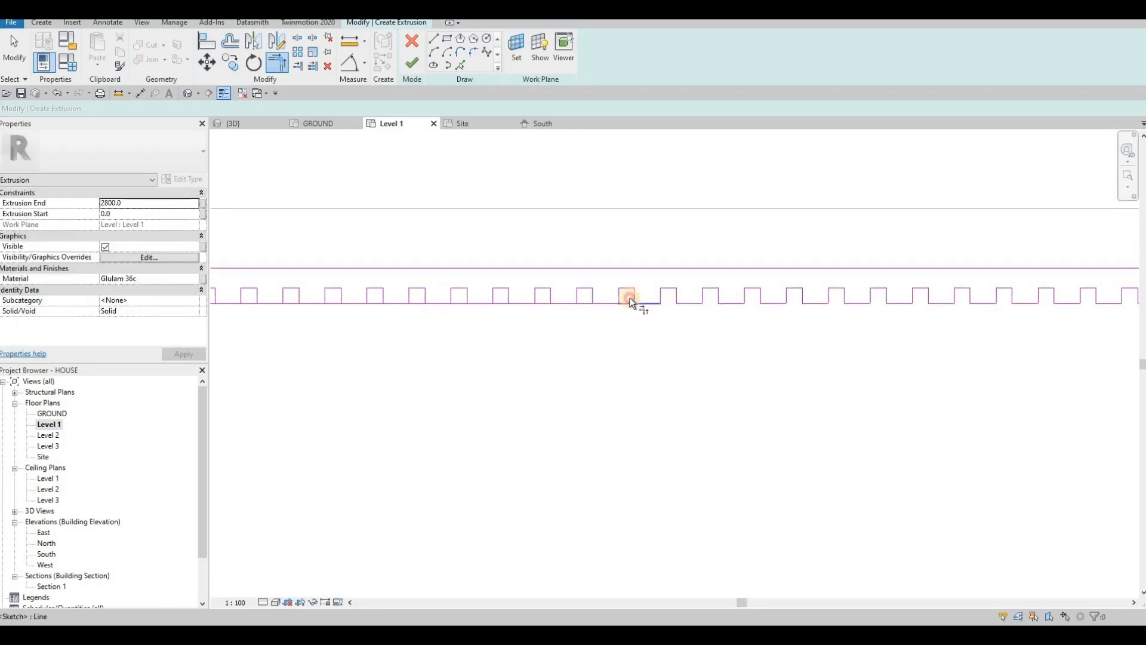
left_click(634, 297)
left_click(606, 303)
left_click(526, 303)
left_click(510, 295)
left_click(482, 301)
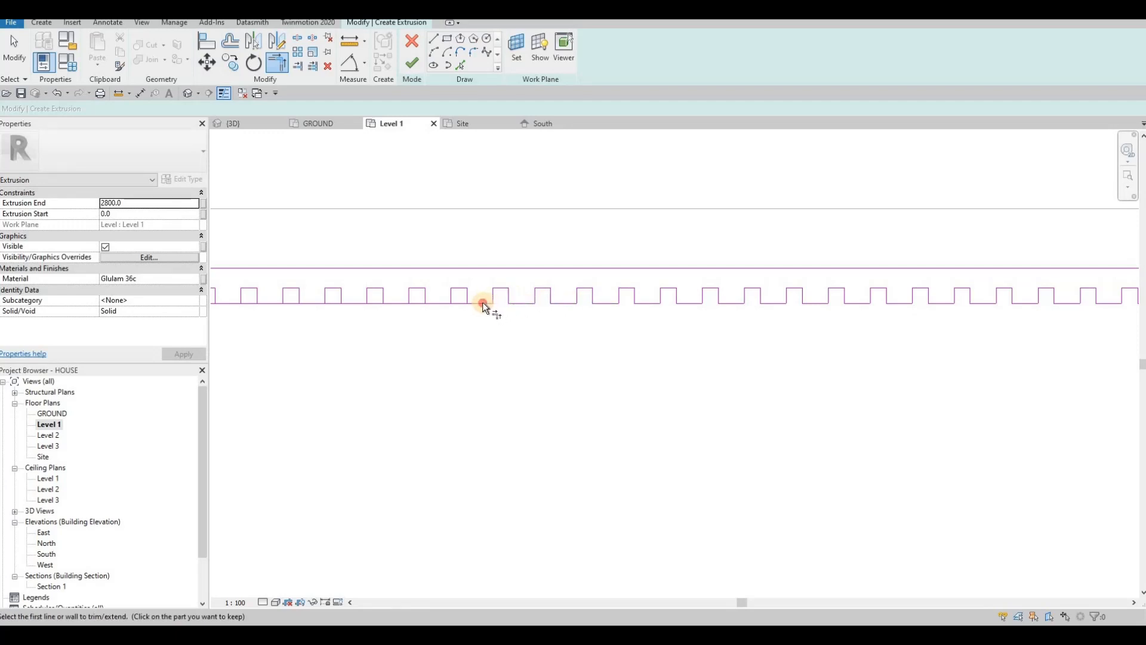
left_click(467, 296)
Step: Open the notches under the next untrimmed squares along the strip
middle_click_drag(464, 316, 618, 319)
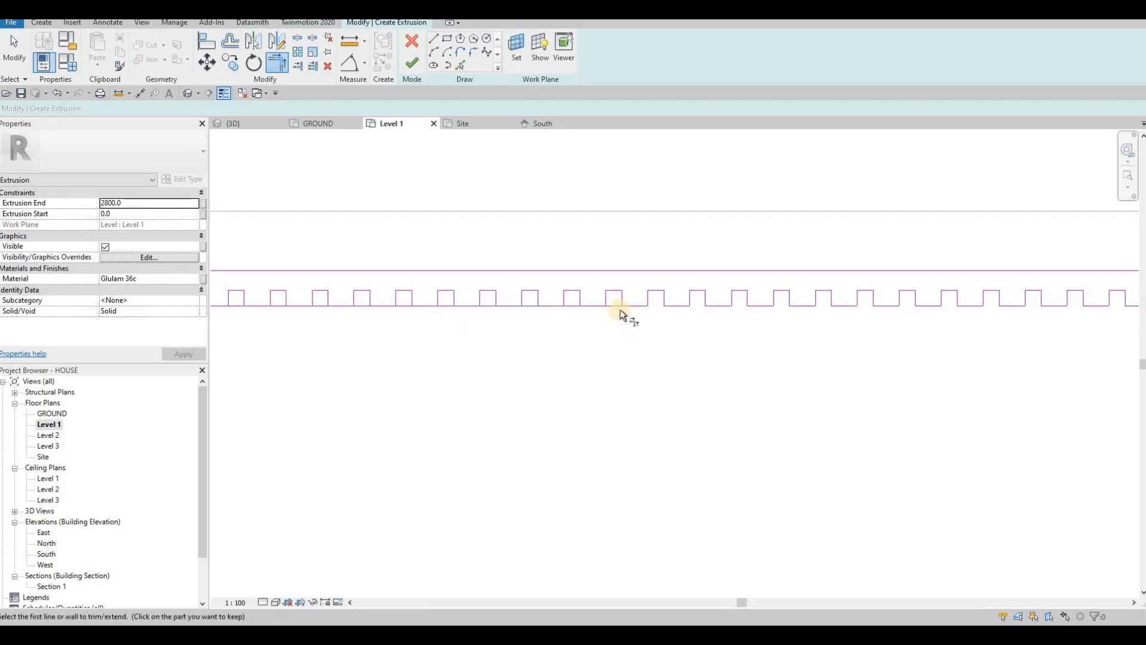
left_click(630, 305)
left_click(622, 301)
left_click(583, 305)
left_click(580, 300)
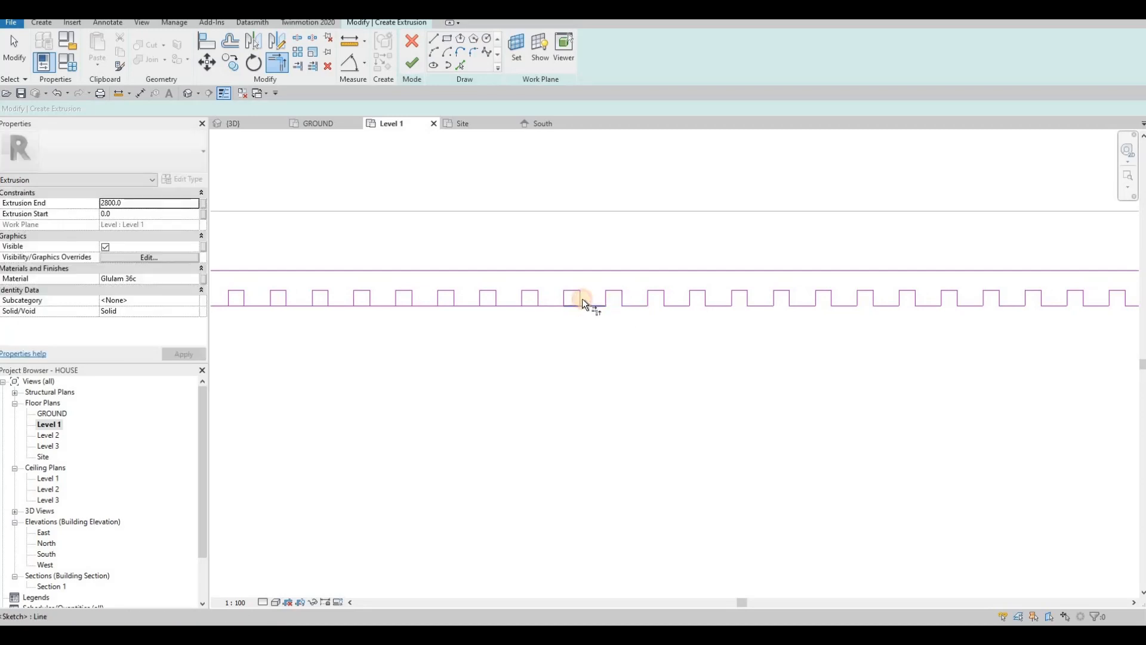
left_click(553, 304)
left_click(512, 305)
left_click(501, 303)
left_click(446, 304)
left_click(431, 304)
left_click(396, 302)
left_click(370, 298)
Step: Remove the baseline pieces under the next run of squares
middle_click_drag(308, 303, 572, 307)
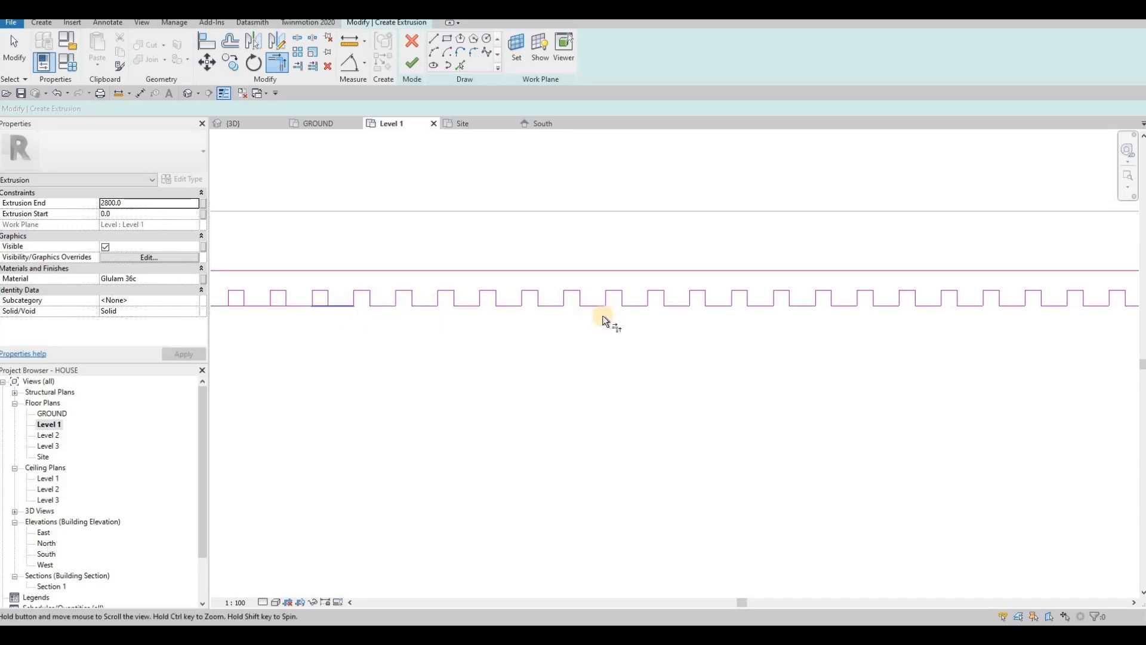
left_click(594, 302)
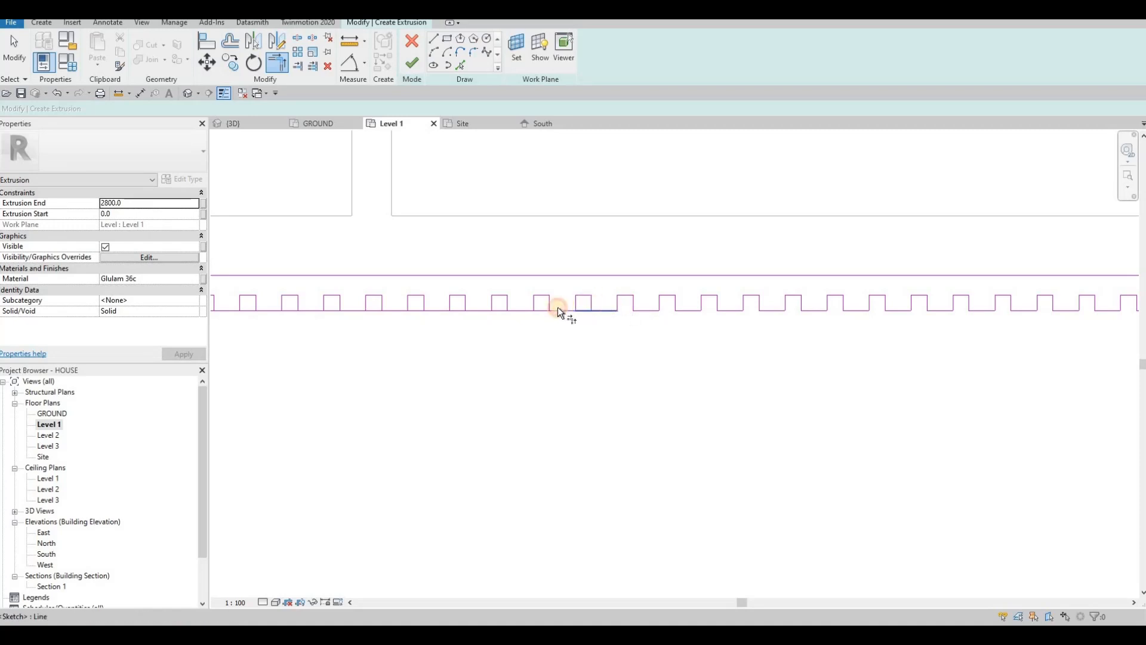
left_click(553, 311)
left_click(550, 306)
left_click(520, 310)
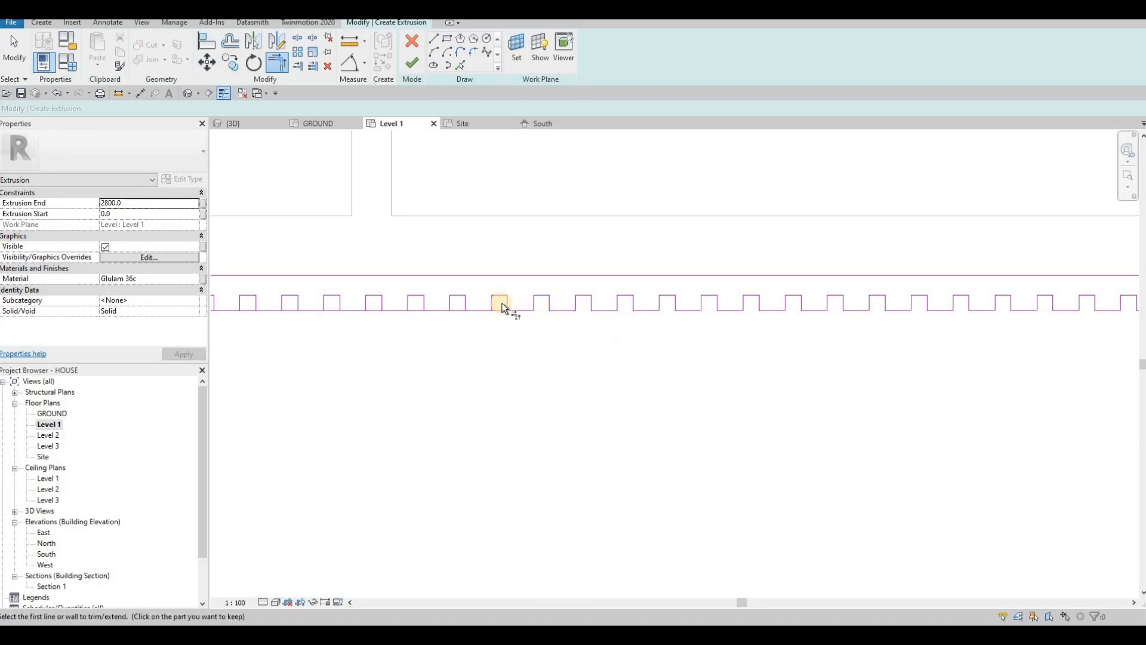
left_click(506, 305)
left_click(485, 306)
left_click(464, 305)
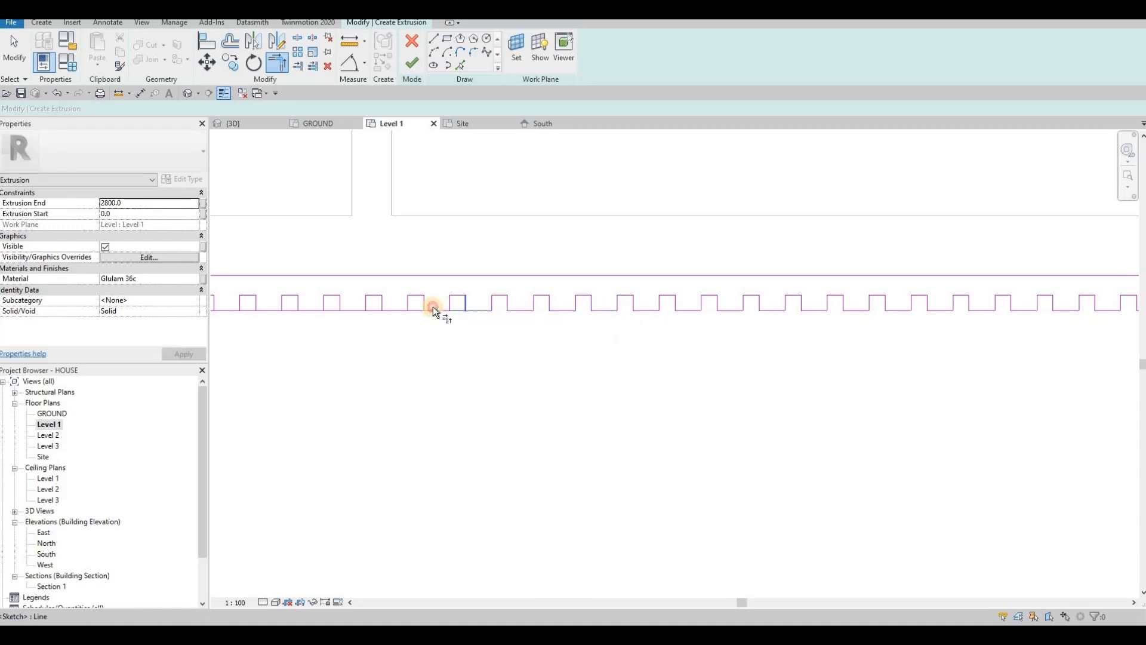
left_click(432, 307)
left_click(423, 307)
Step: Continue trimming the baseline under the middle-left squares of the profile
middle_click_drag(382, 309, 588, 286)
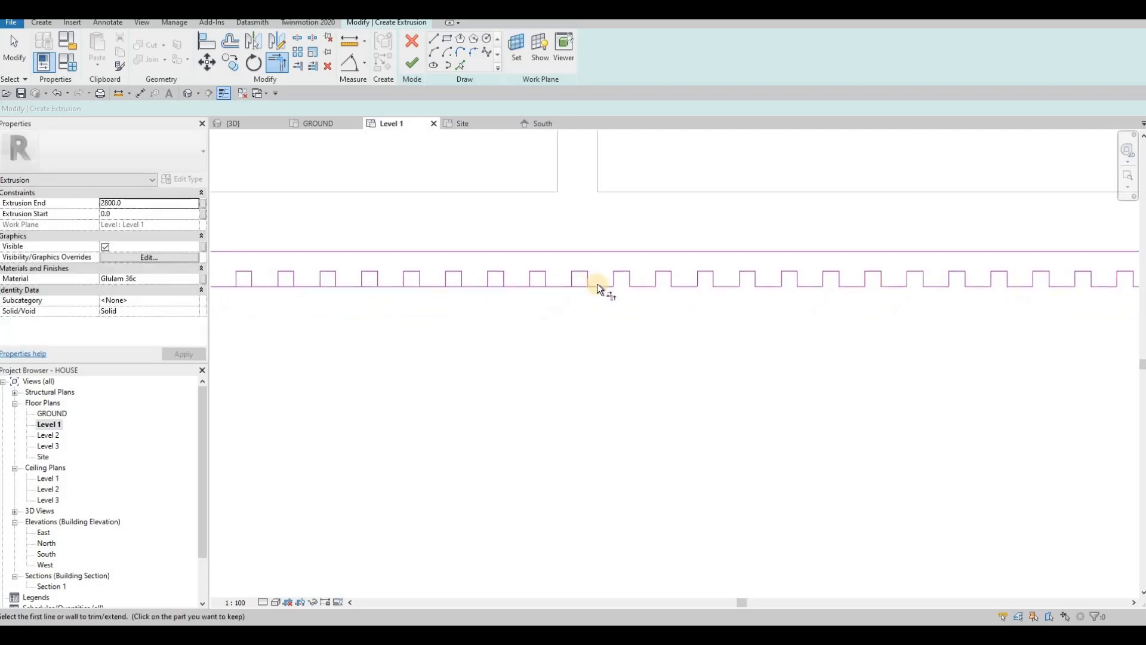
left_click(597, 285)
left_click(588, 281)
left_click(557, 286)
left_click(546, 279)
left_click(518, 284)
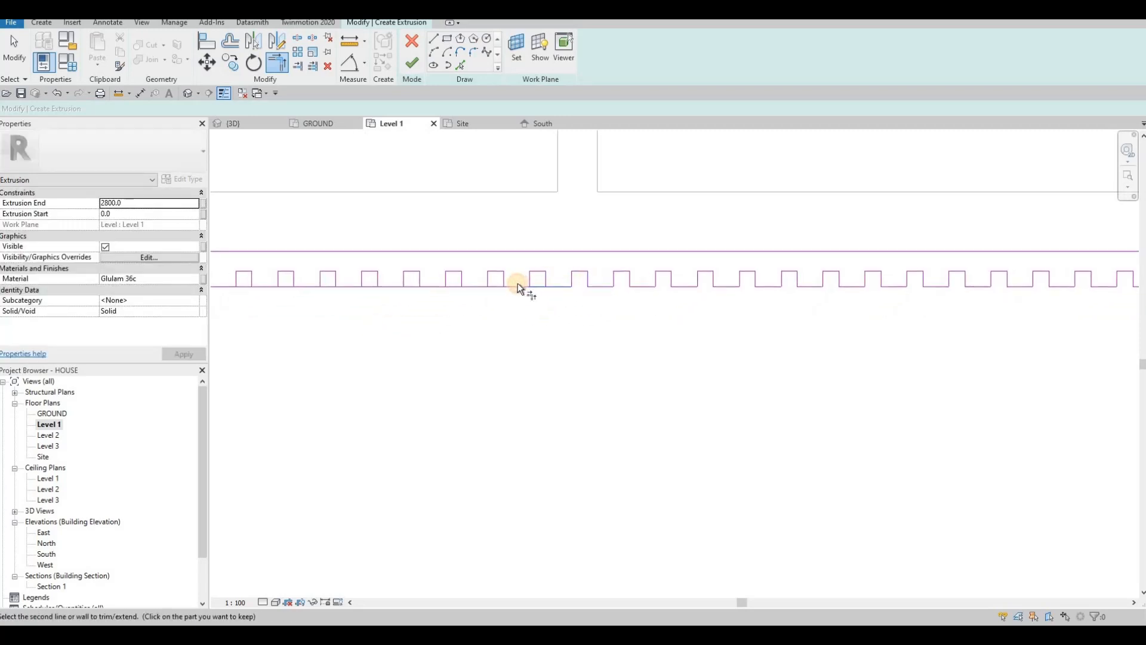
left_click(503, 279)
left_click(474, 285)
left_click(460, 280)
left_click(432, 284)
left_click(420, 280)
left_click(313, 284)
left_click(293, 280)
Step: Trim the baseline under the squares approaching the profile's left end
middle_click_drag(250, 282, 550, 303)
left_click(556, 305)
left_click(553, 302)
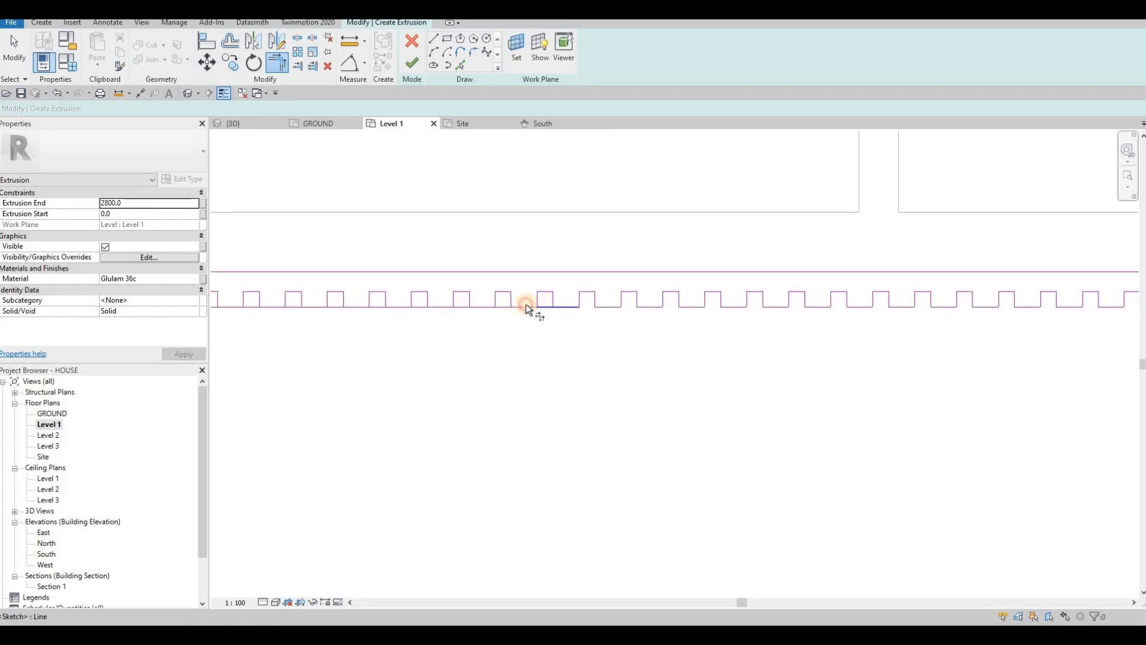
left_click(521, 306)
left_click(512, 299)
left_click(482, 305)
left_click(469, 299)
left_click(445, 300)
left_click(386, 300)
left_click(346, 300)
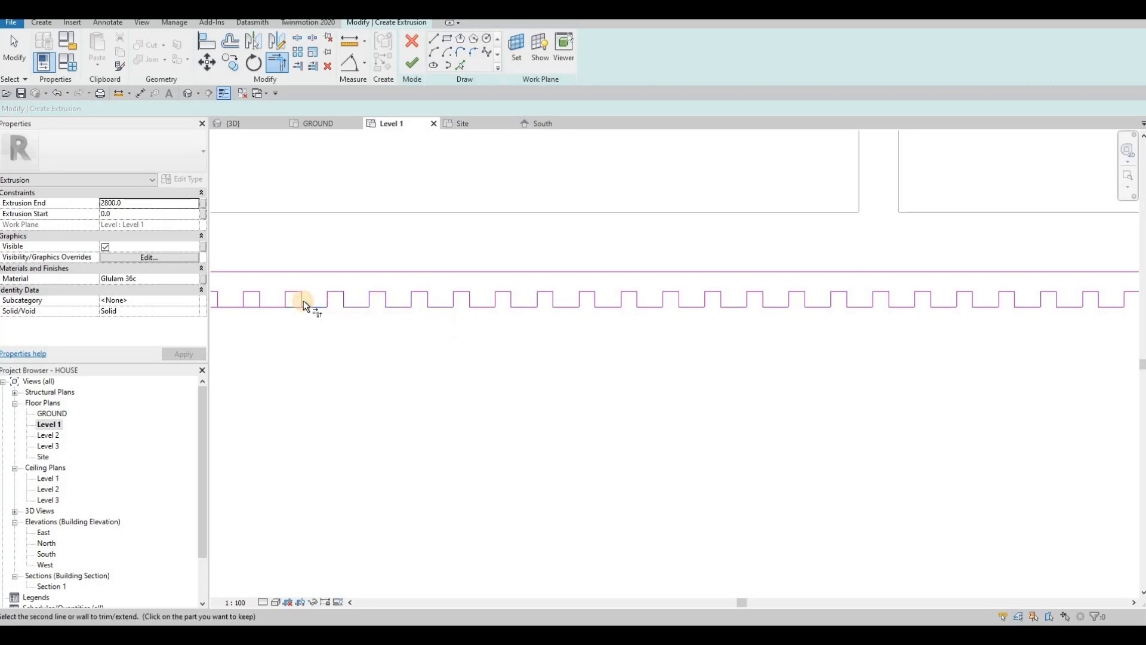
left_click(268, 308)
left_click(259, 301)
Step: Open the last notches at the left end, completing one continuous slatted outline
middle_click_drag(266, 316, 487, 317)
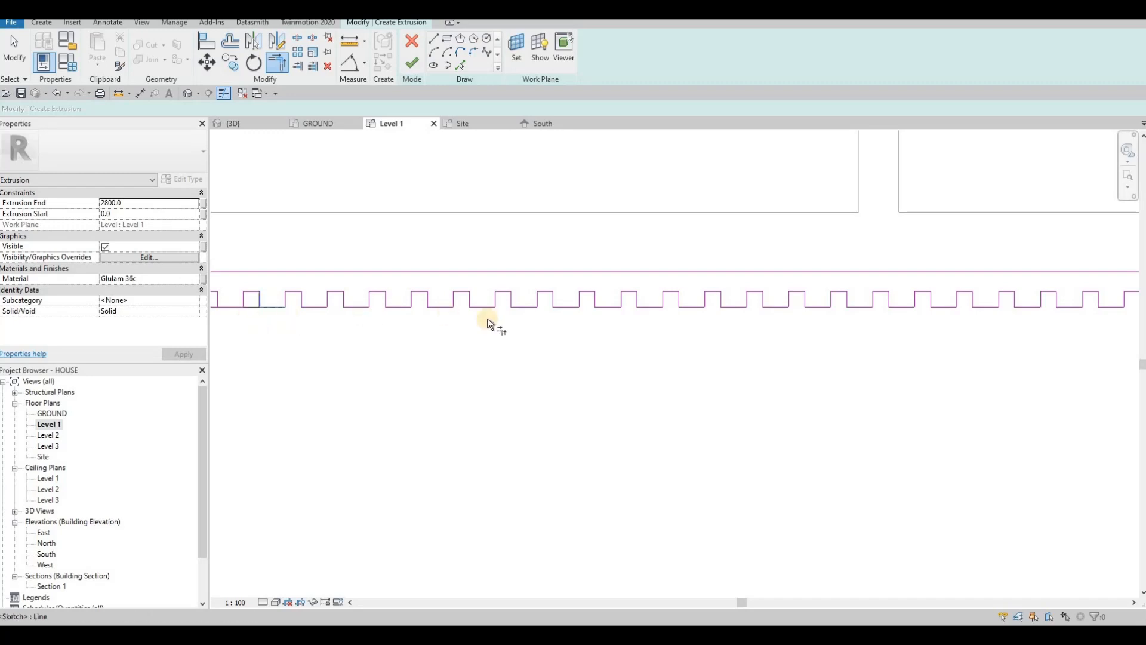
scroll(479, 306, "down", 1)
left_click(443, 302)
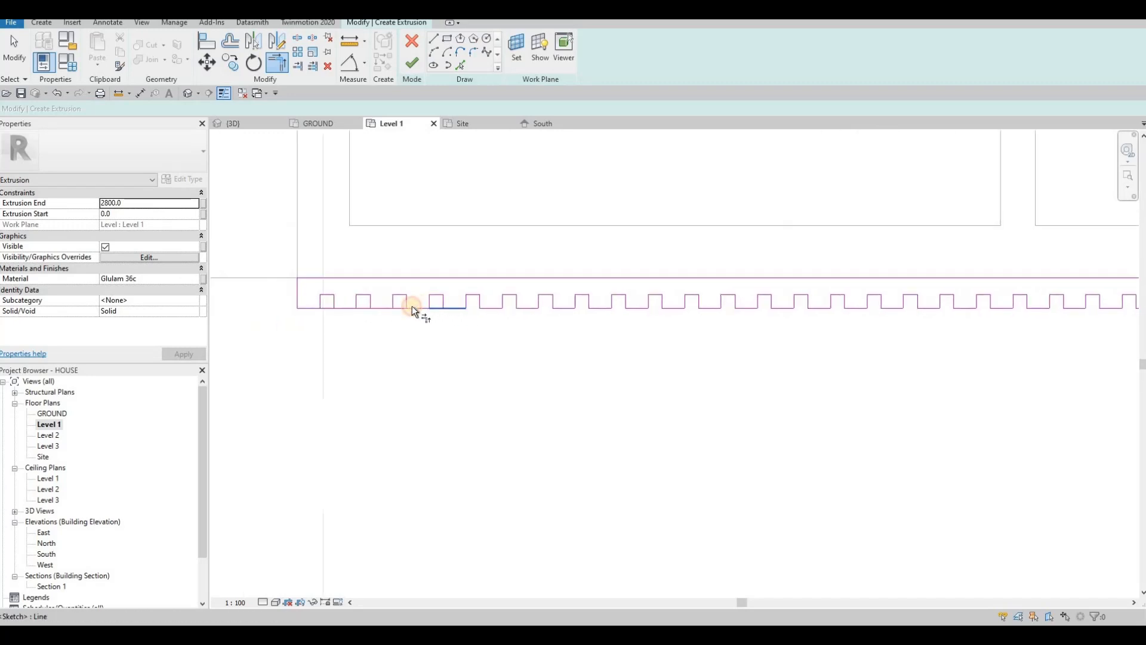
left_click(412, 305)
left_click(410, 303)
left_click(375, 307)
left_click(370, 302)
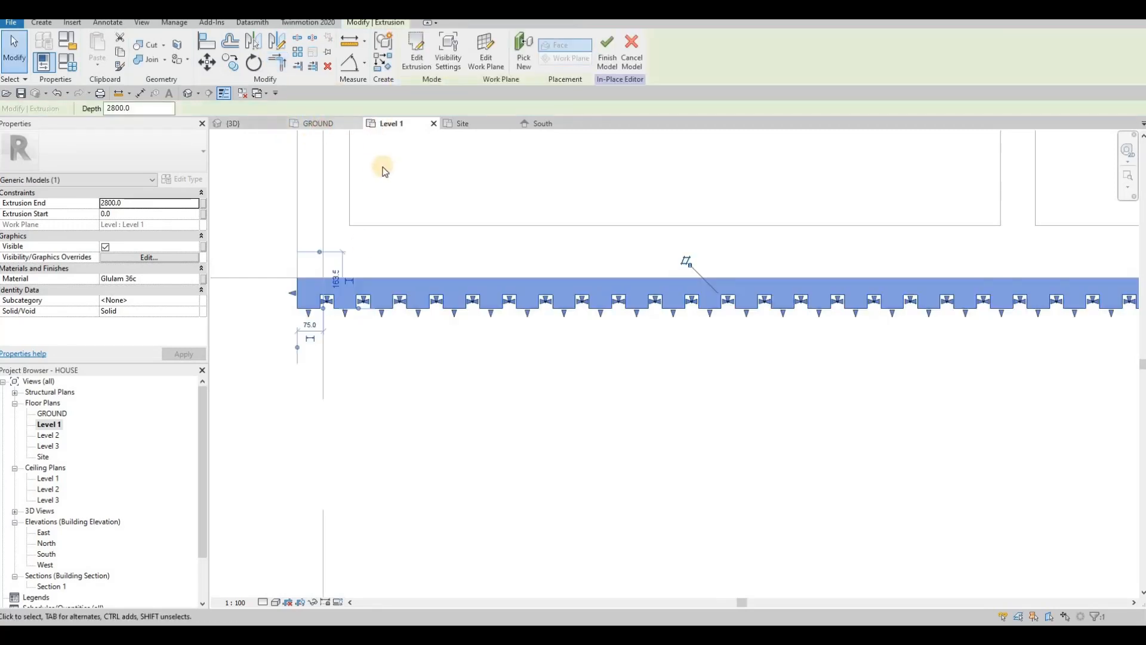
Step: Finish the slatted extrusion sketch and view it from below in 3D
left_click(316, 124)
key("ctrl+Tab")
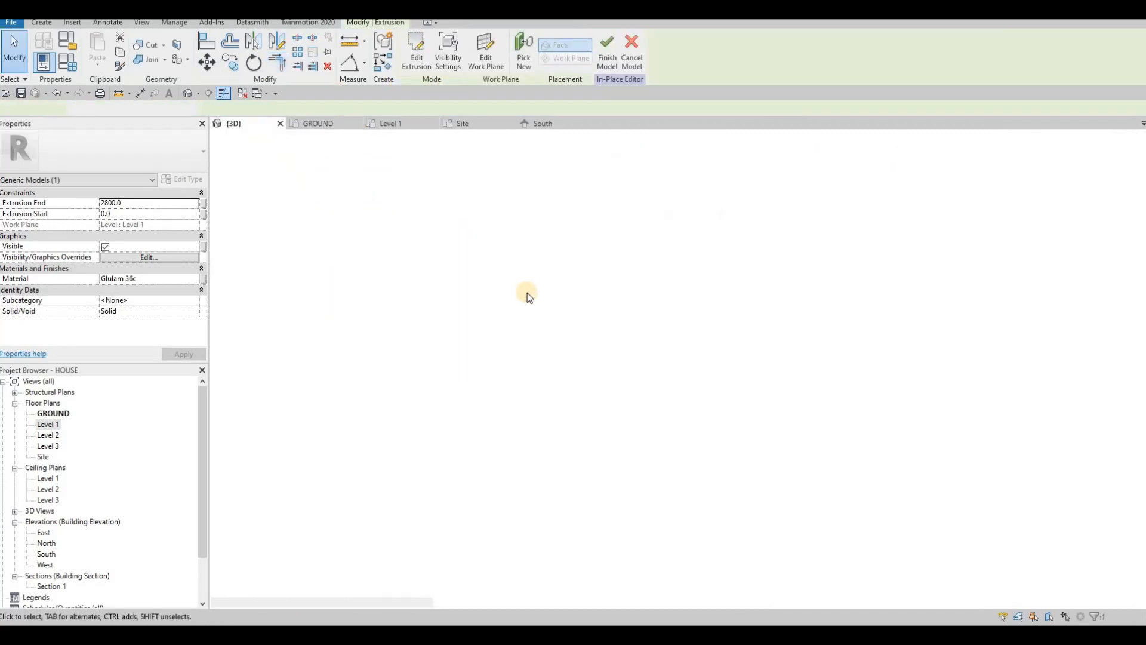
scroll(501, 316, "up", 5)
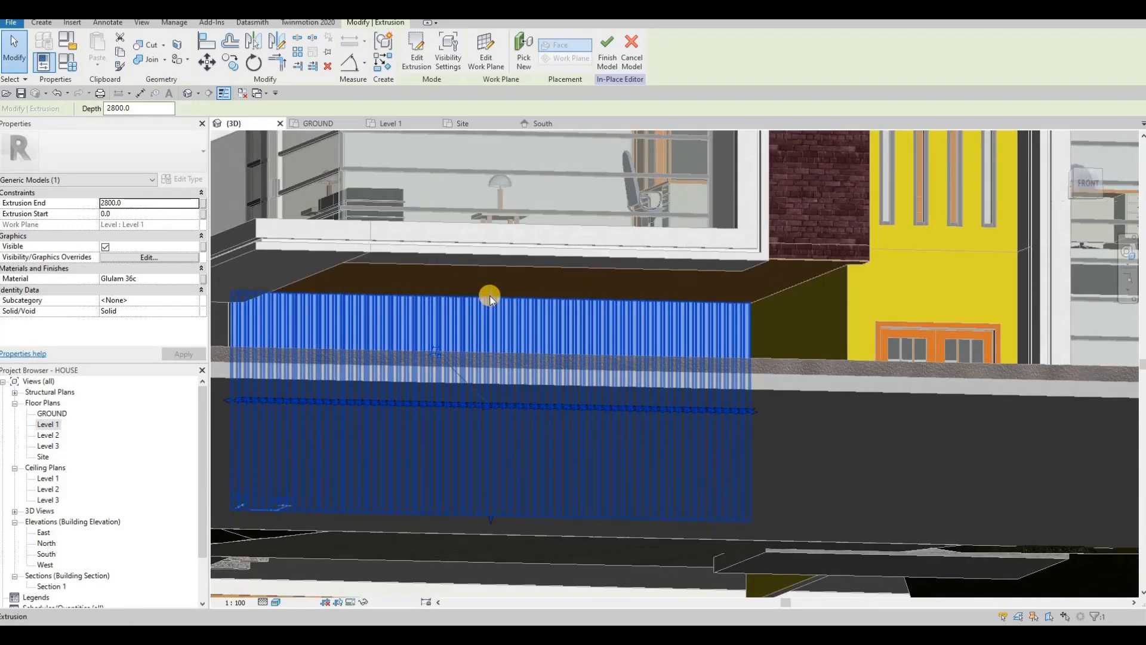
middle_click_drag(428, 346, 458, 490, "shift")
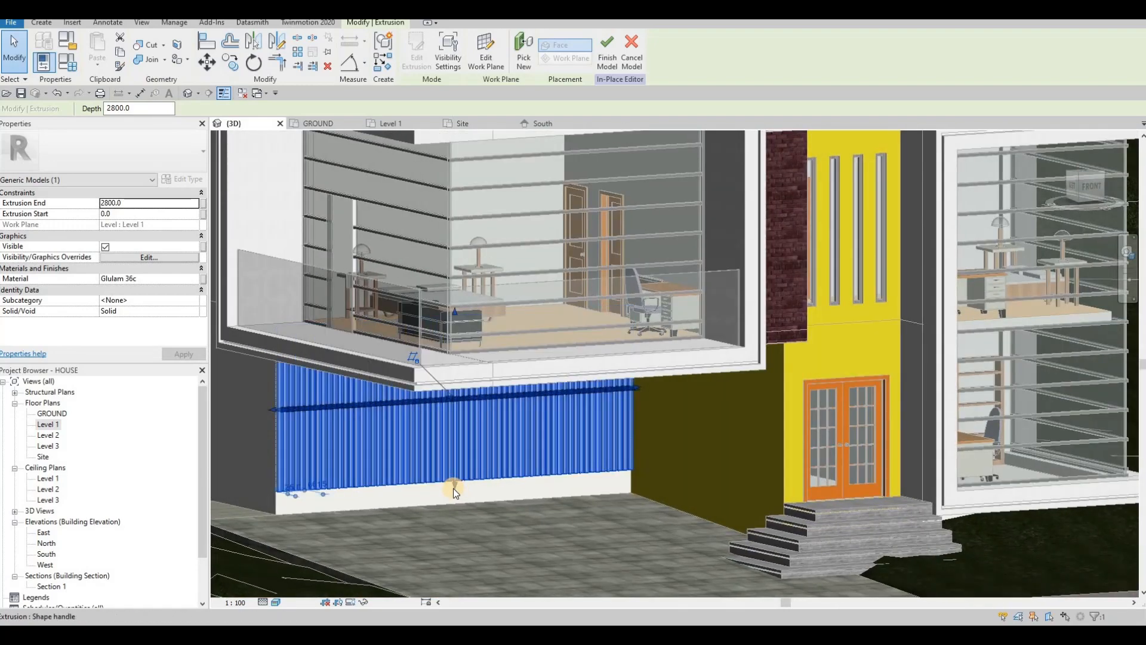
Step: Stretch the slat cladding down to start at -400, then finish the in-place model
left_click_drag(453, 488, 471, 503)
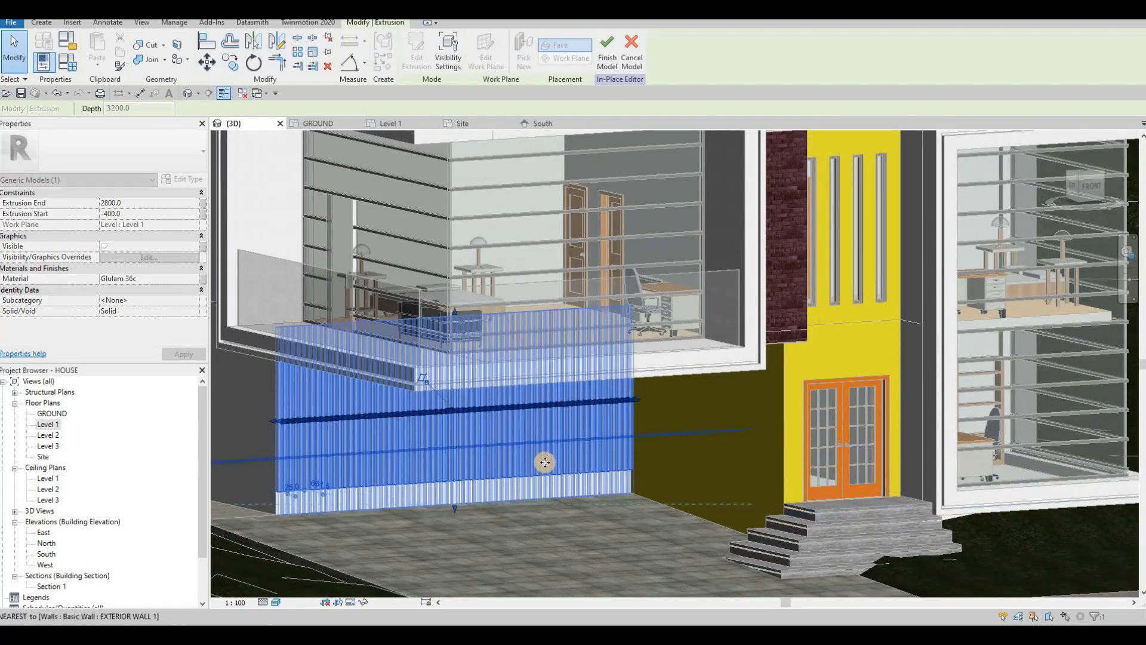
key("Escape")
middle_click_drag(478, 383, 418, 164, "shift")
left_click(416, 62)
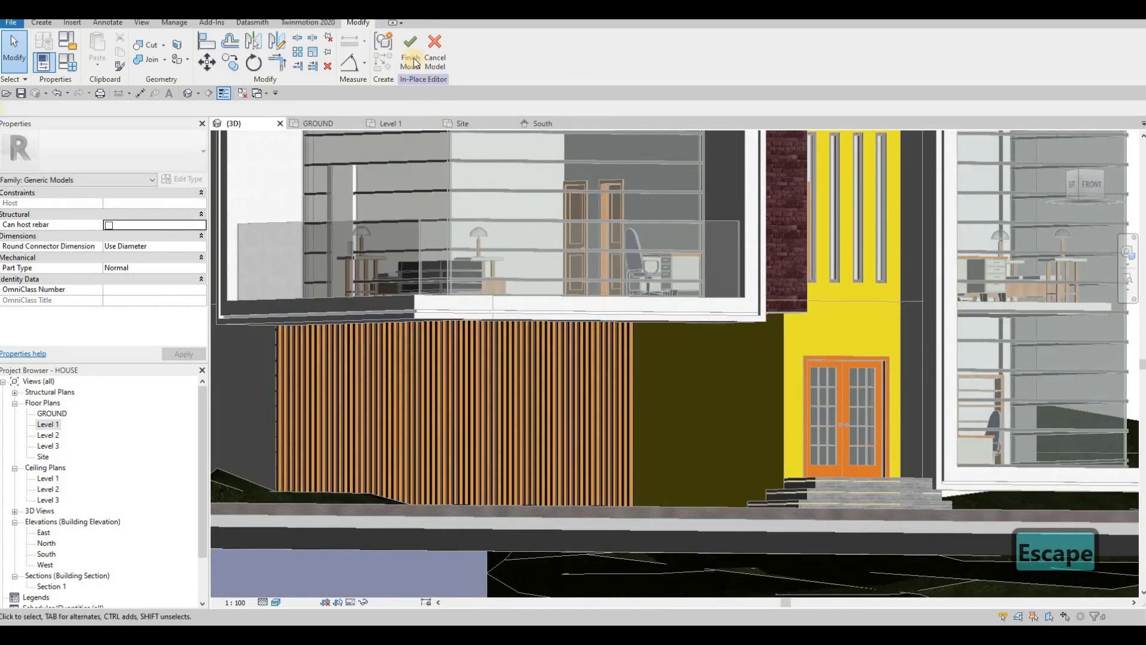
Step: Orbit and zoom around the house to inspect the new slatted cladding
scroll(540, 308, "down", 4)
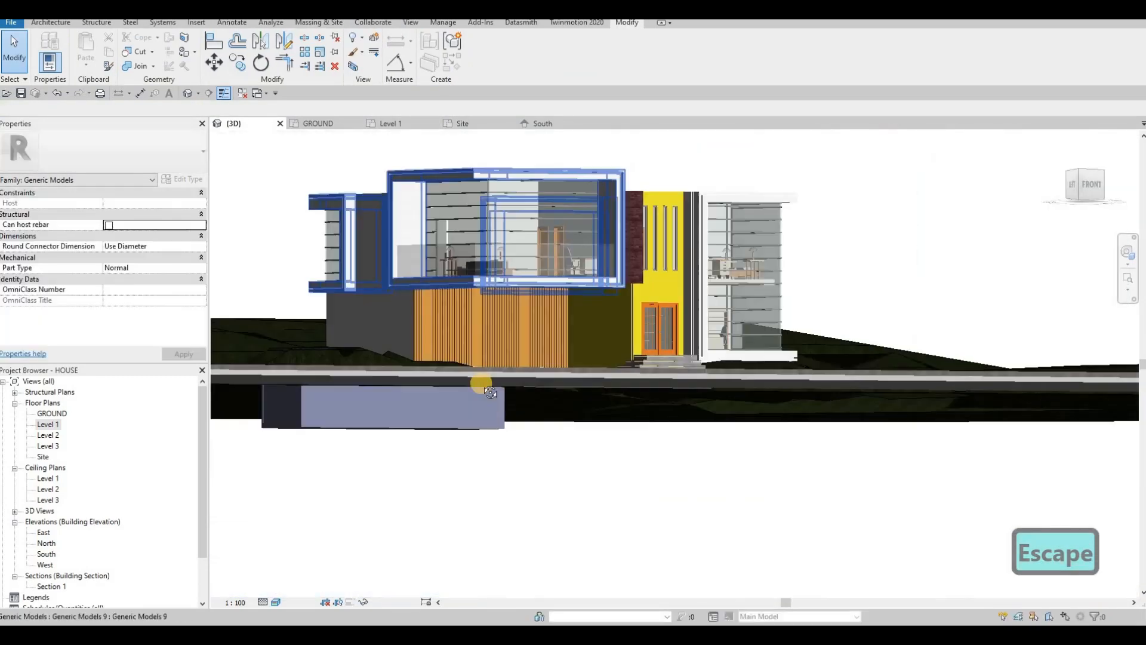
middle_click_drag(481, 382, 429, 278, "shift")
key("Escape")
scroll(429, 278, "up", 6)
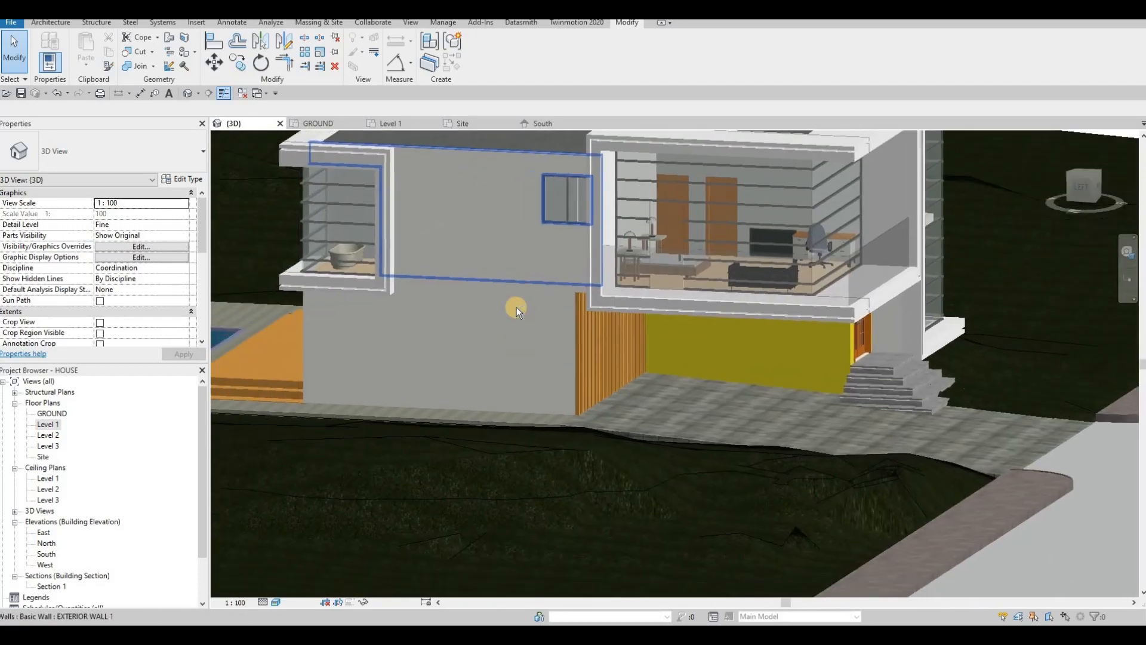
scroll(423, 310, "down", 5)
middle_click_drag(418, 268, 689, 424, "shift")
scroll(653, 358, "up", 8)
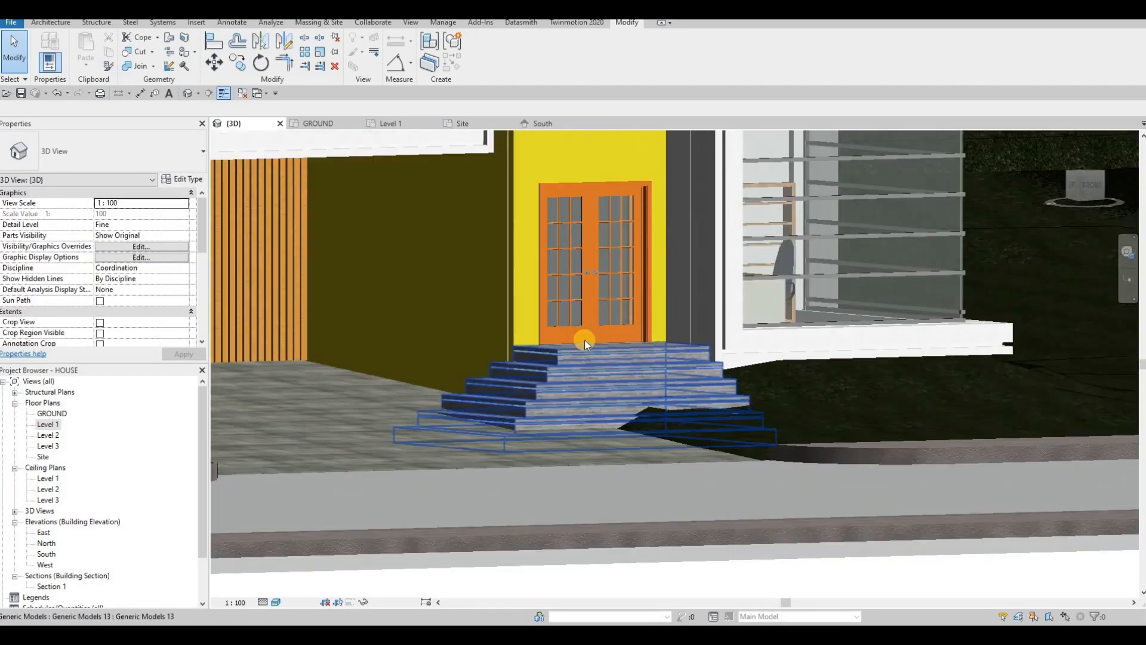
scroll(569, 341, "down", 5)
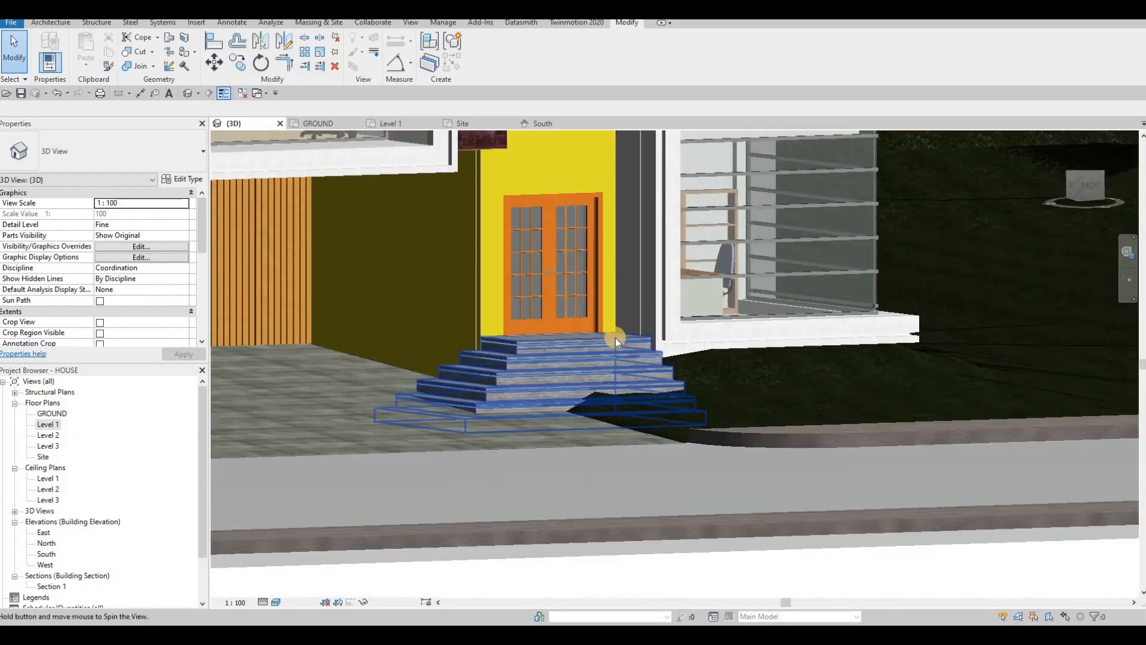
scroll(614, 338, "up", 1)
scroll(607, 349, "down", 6)
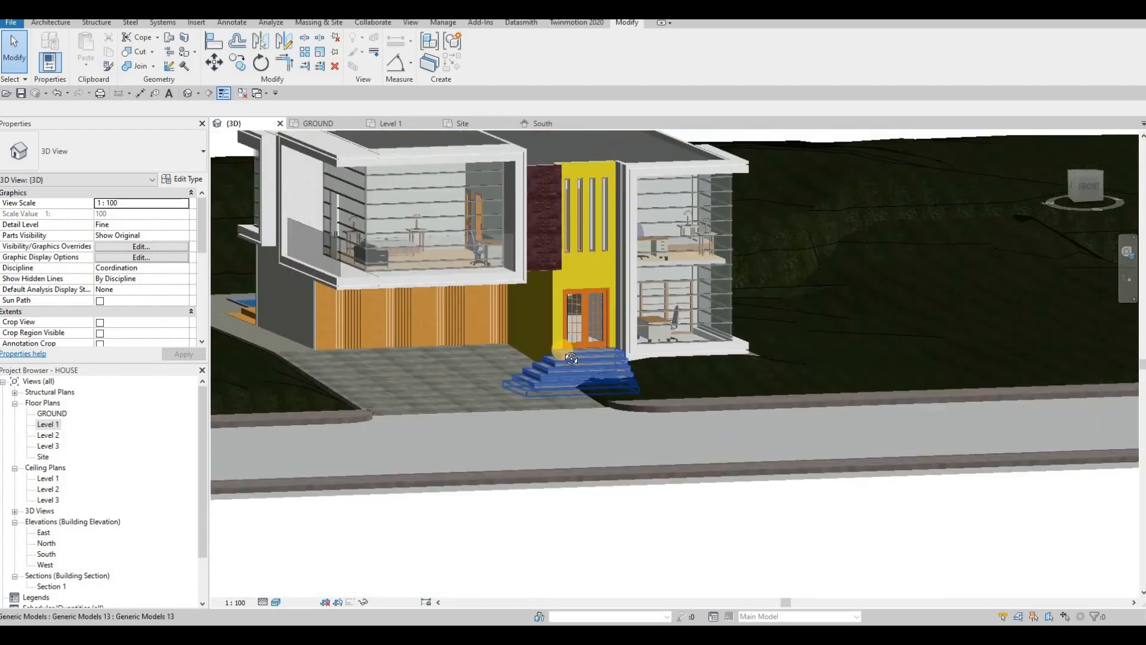
middle_click_drag(560, 353, 504, 313, "shift")
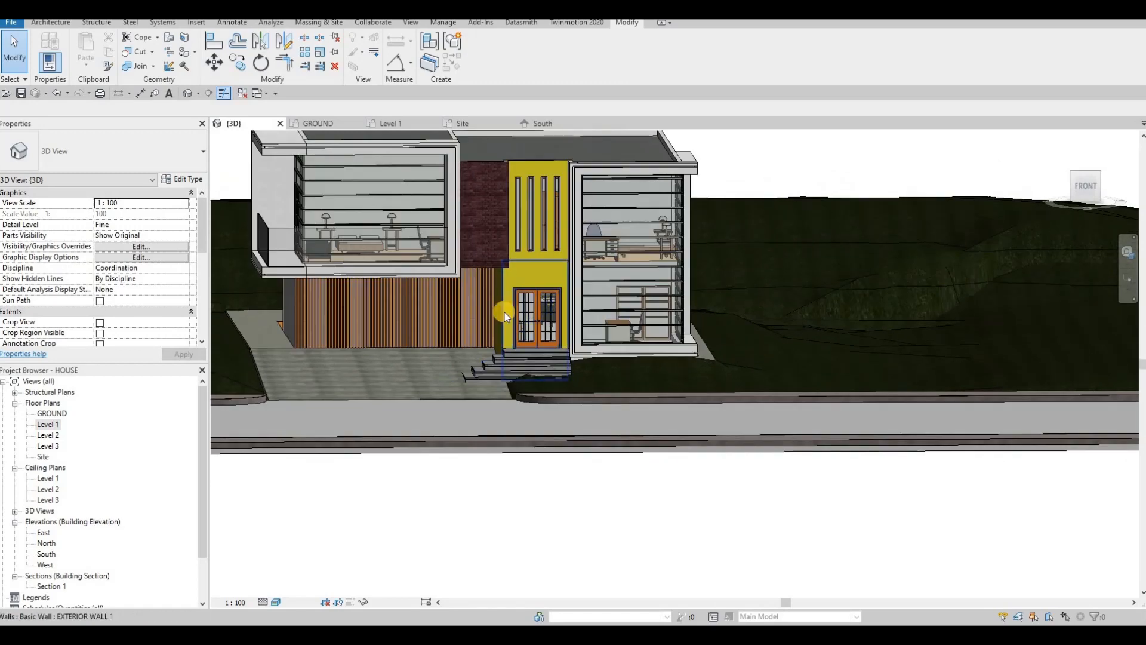
scroll(496, 316, "up", 3)
scroll(500, 316, "up", 6)
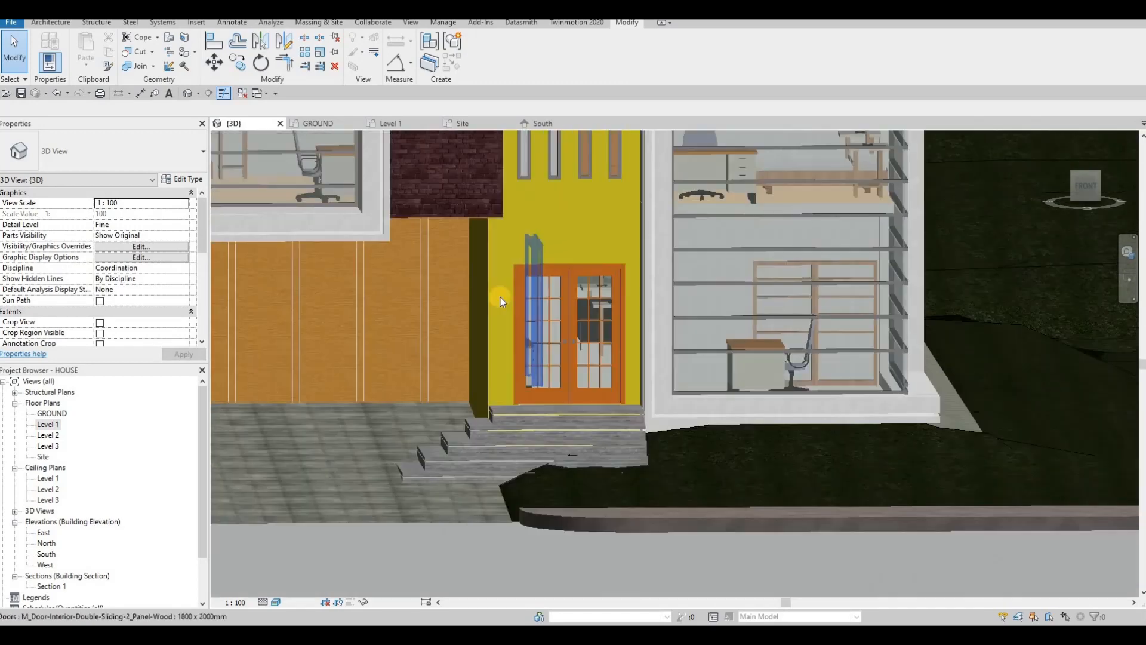
Step: Switch to the South elevation view
left_click(37, 427)
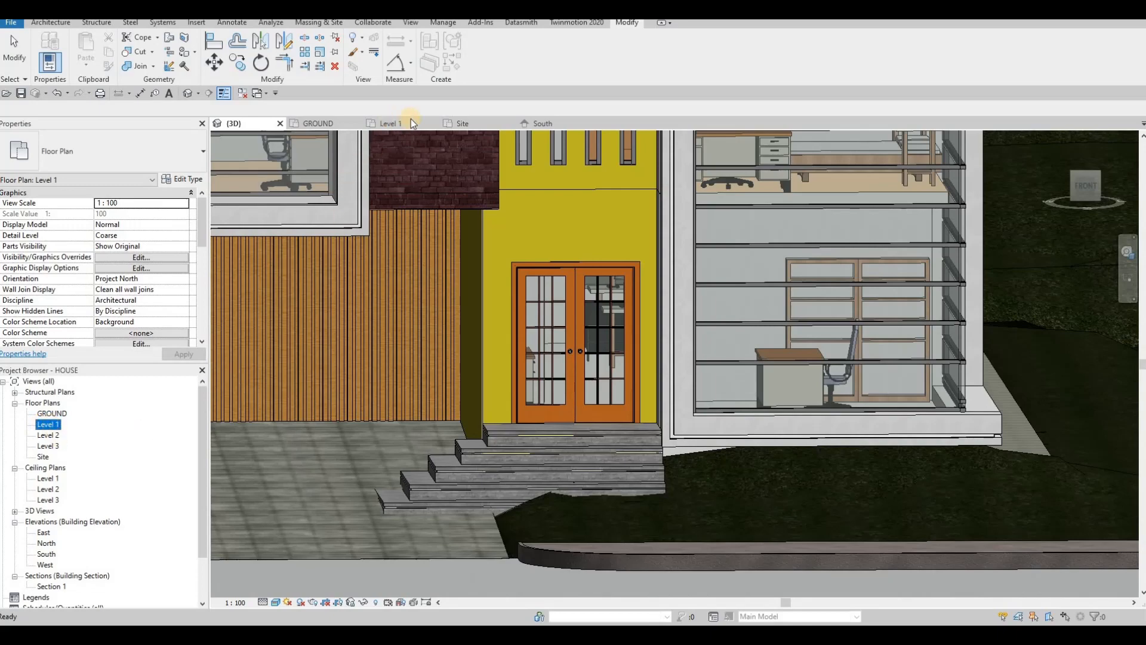
left_click(539, 123)
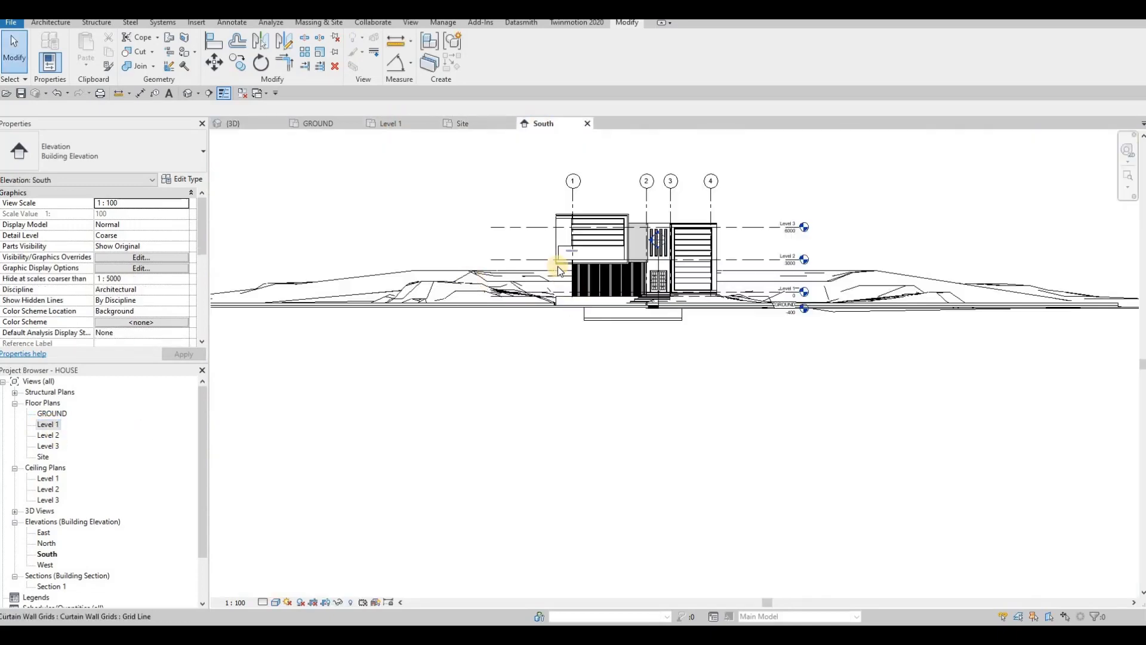
scroll(565, 256, "up", 5)
key("Escape")
key("Escape")
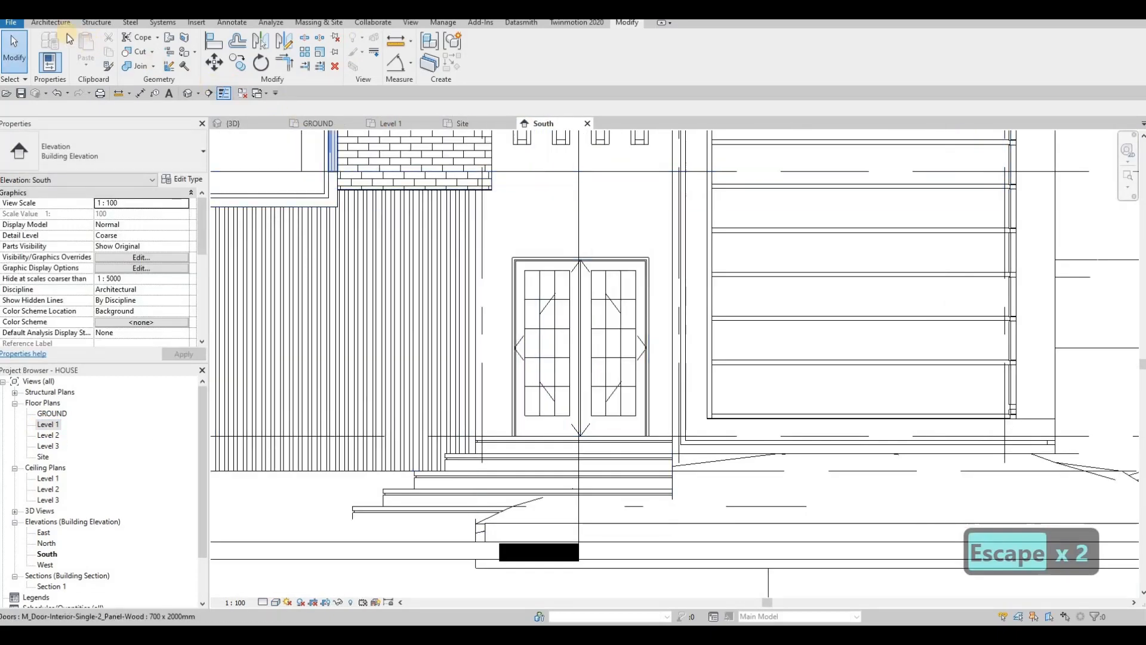
Step: Place a default 'Model Text' element on the front wall above the entrance doors and select it
left_click(50, 24)
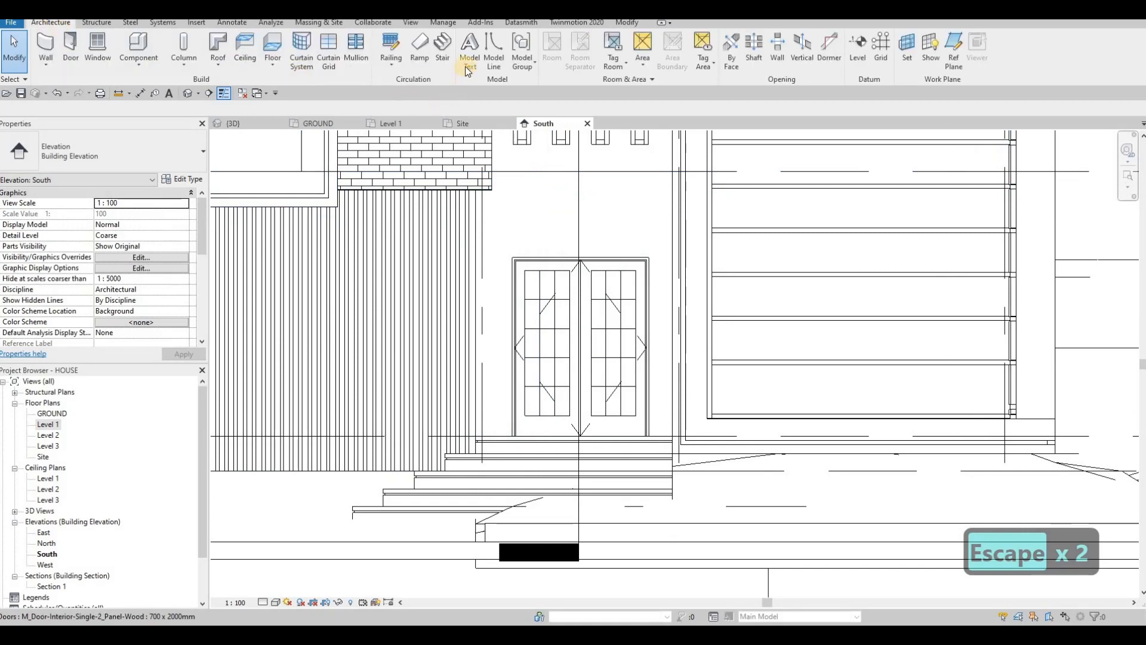
left_click(469, 48)
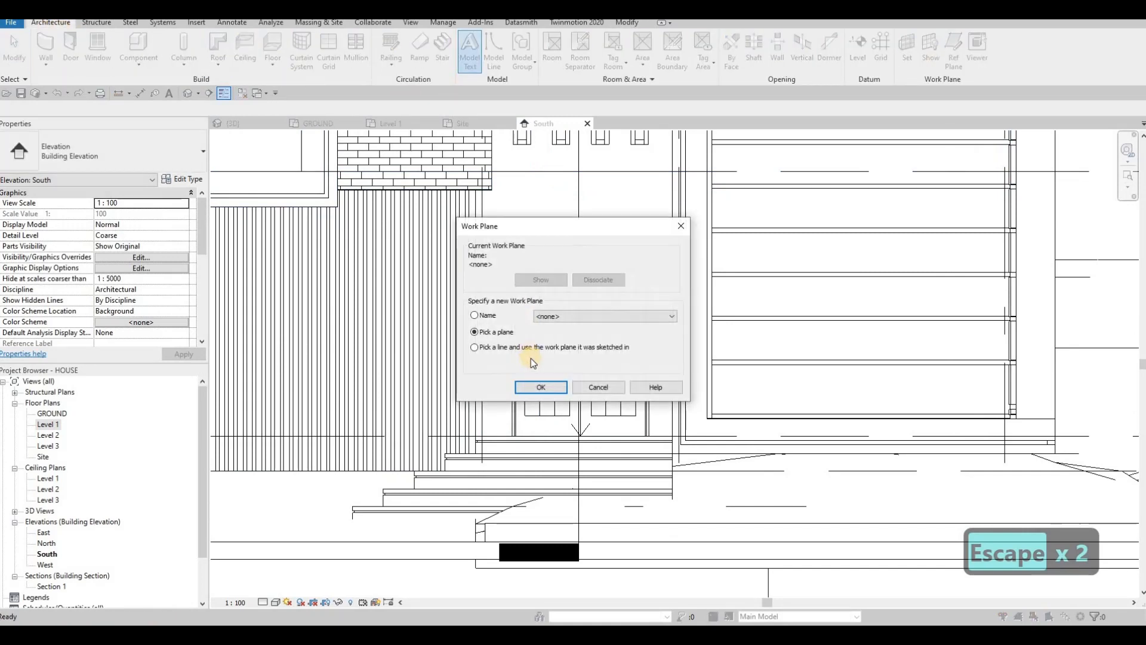
key("Return")
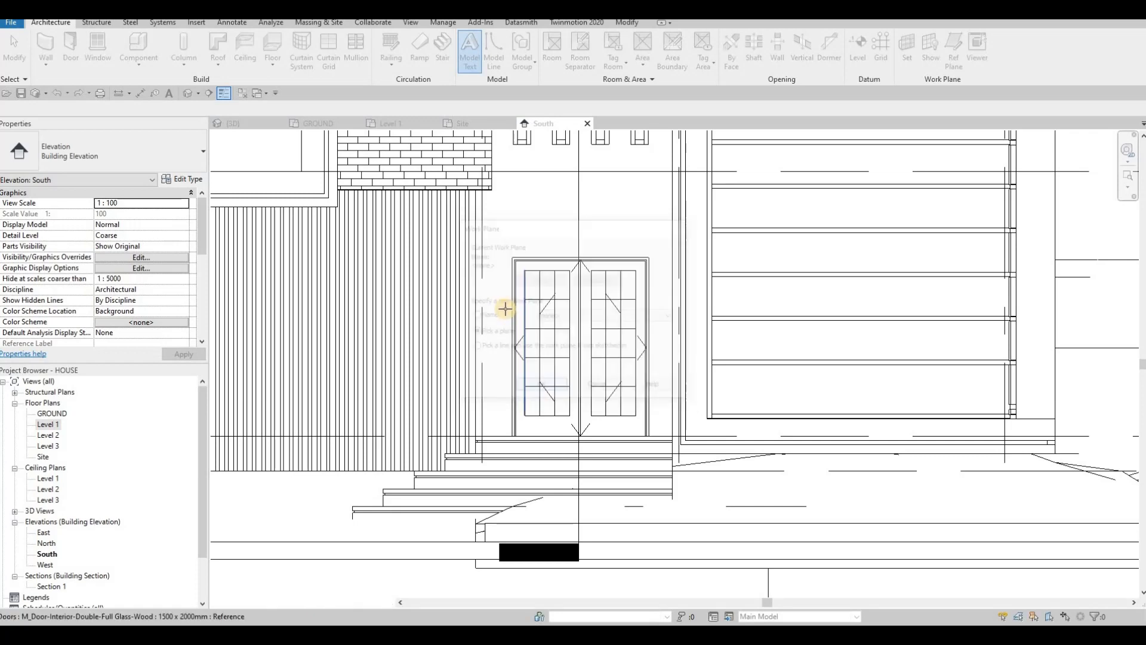
left_click(504, 307)
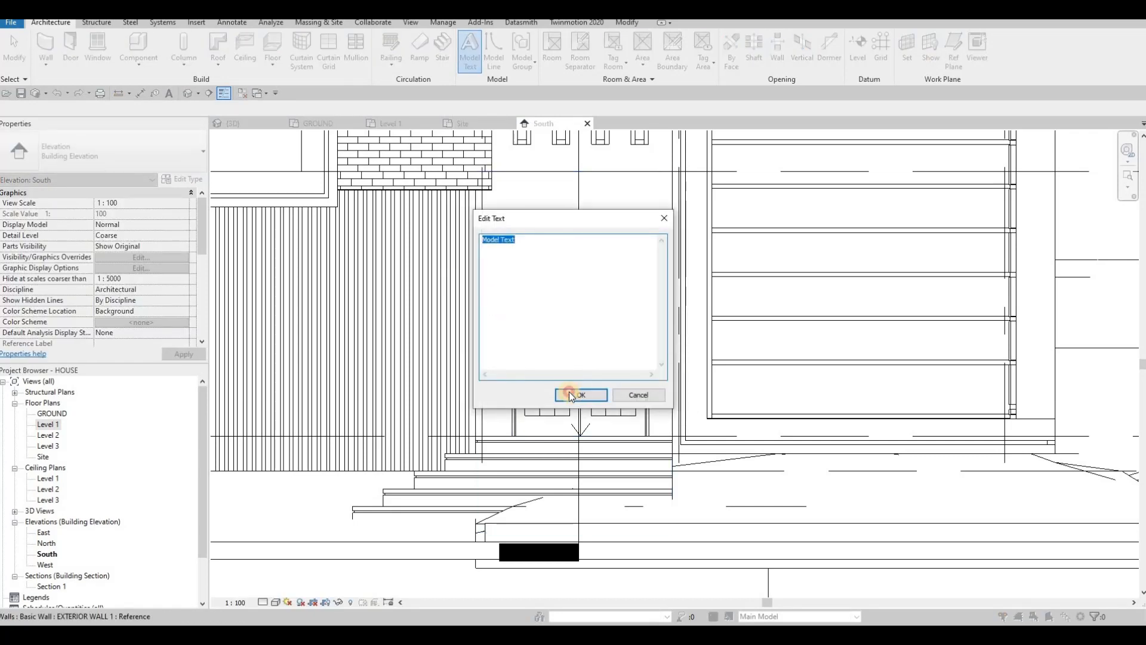
key("Return")
left_click(481, 300)
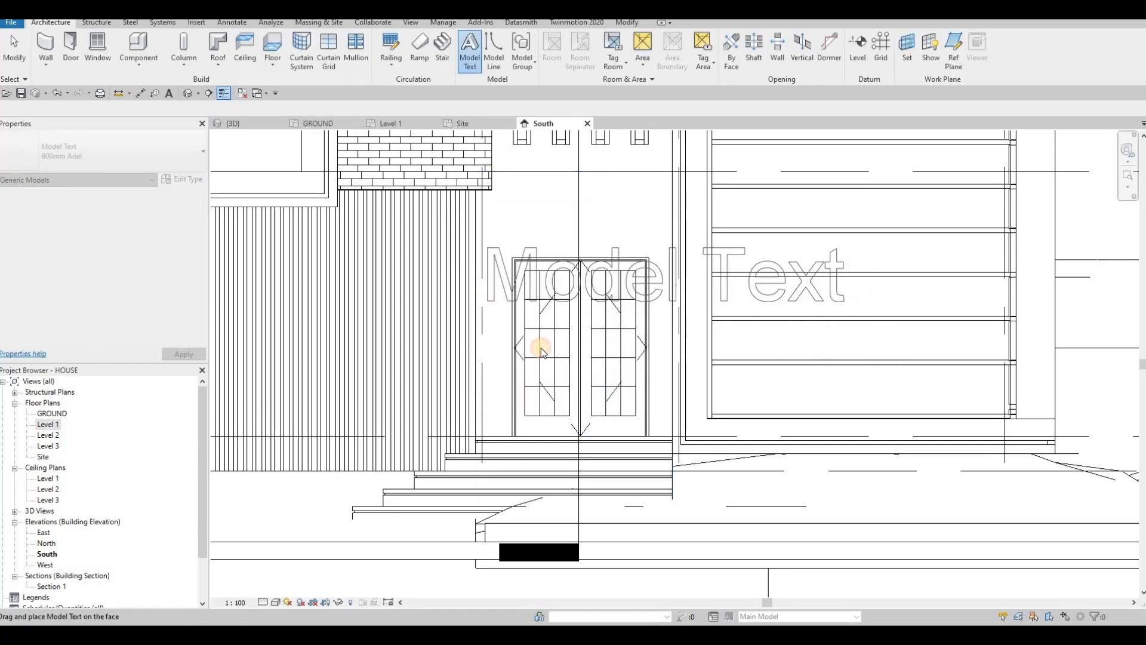
key("Escape")
key("Escape")
key("Escape")
scroll(492, 255, "up", 1)
left_click(492, 256)
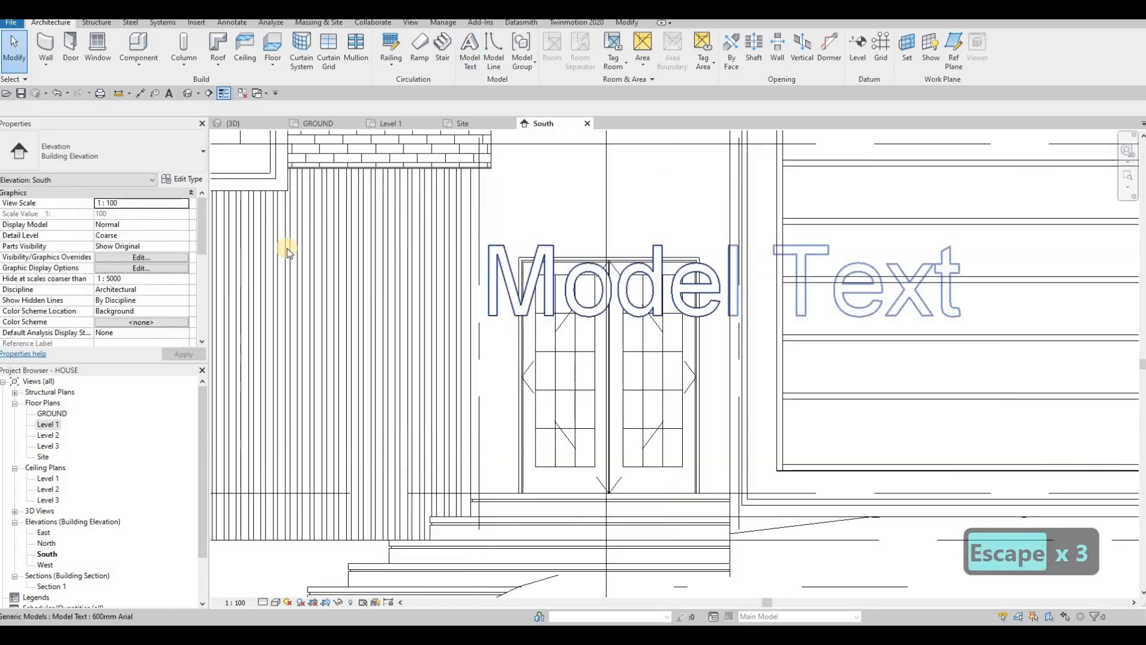
Step: Duplicate the model text type as 'HOUSE NO.' and set its Text Size to 50
left_click(185, 178)
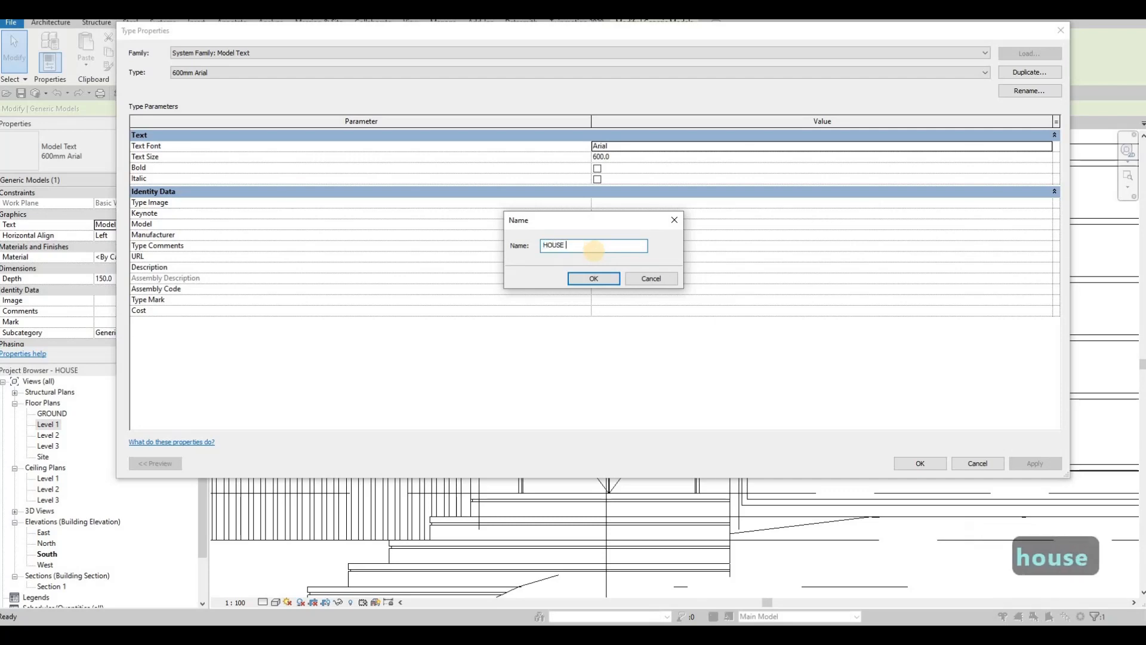
type(".")
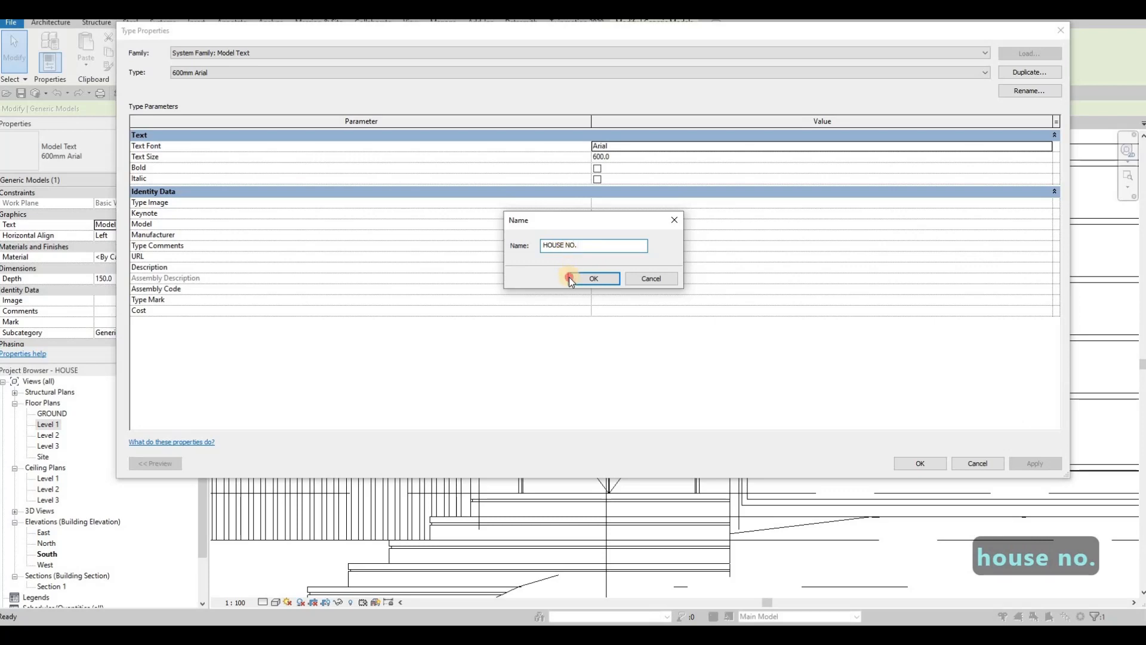
left_click(569, 277)
left_click(618, 156)
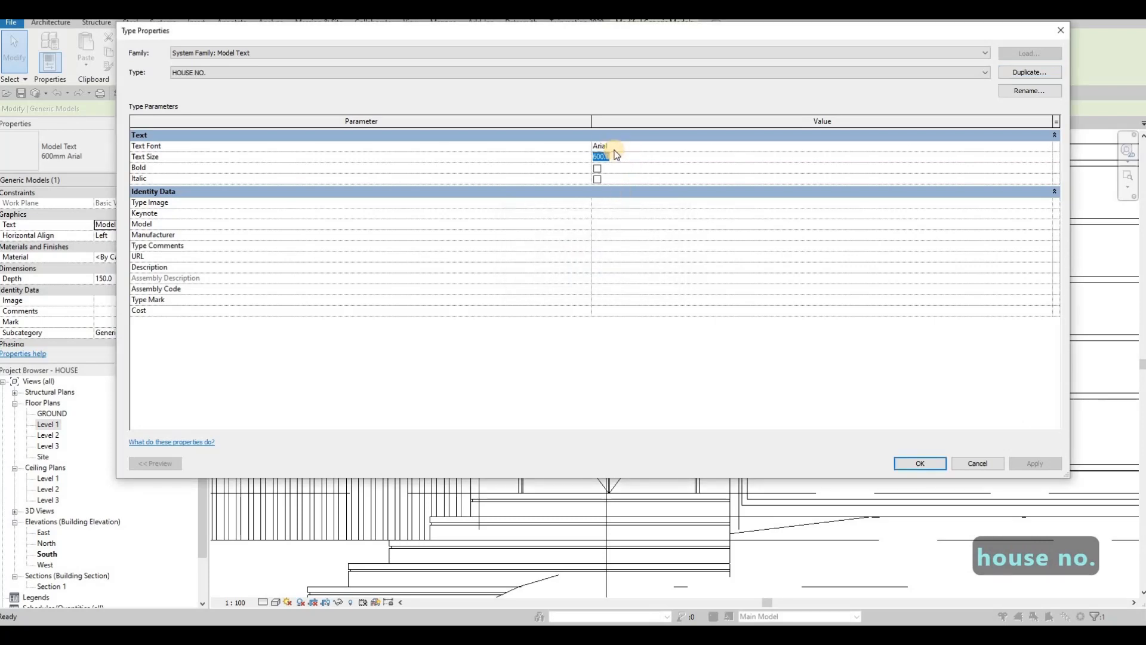
type("50")
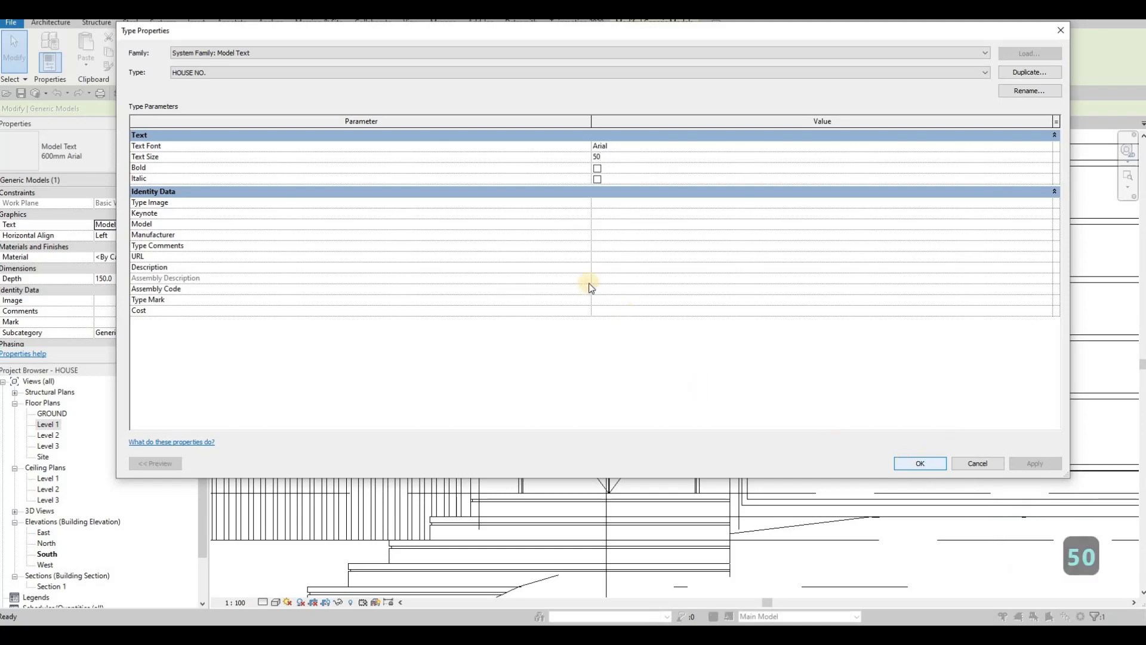
left_click(919, 463)
Step: Move the house-number model text higher beside the front door
scroll(502, 322, "up", 3)
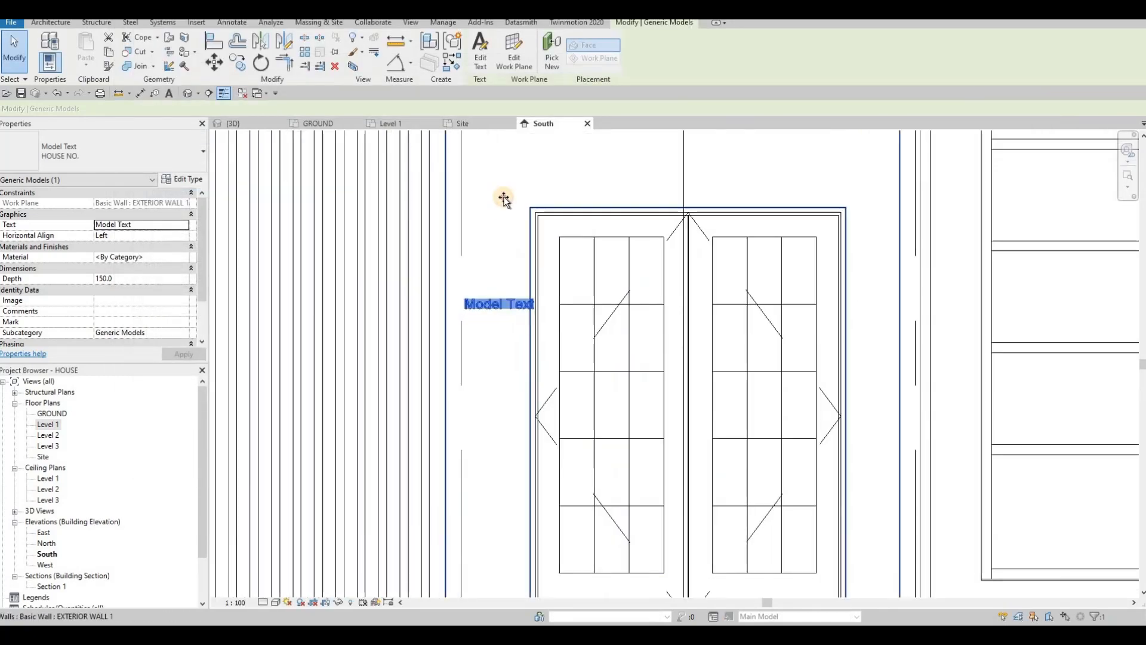
left_click_drag(491, 303, 491, 266)
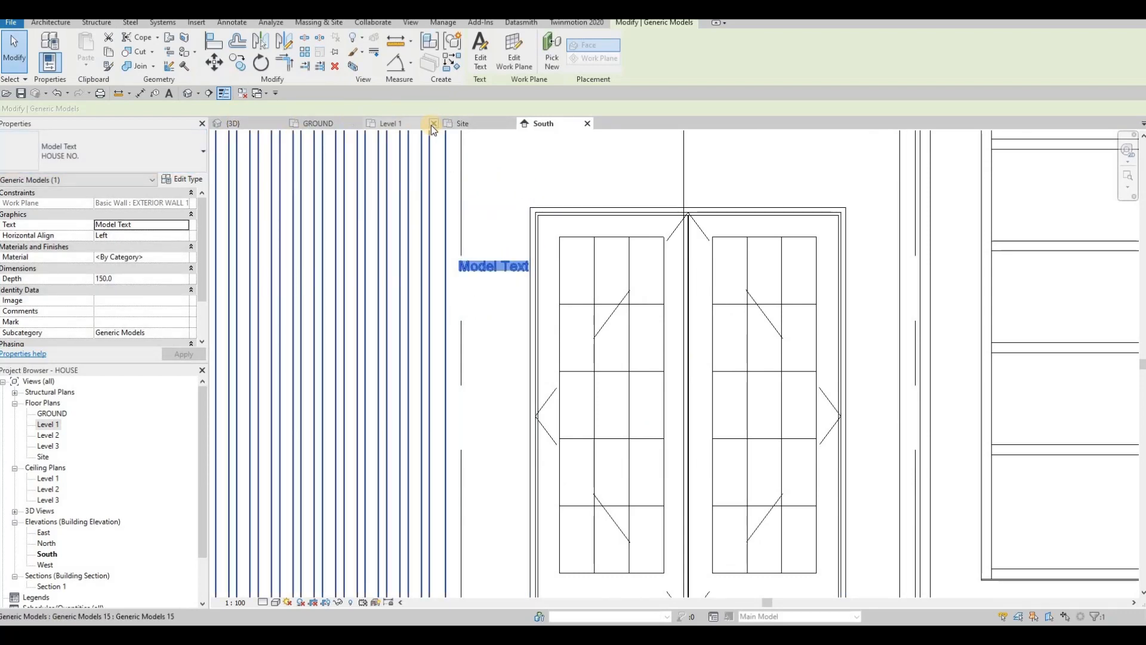
left_click(164, 260)
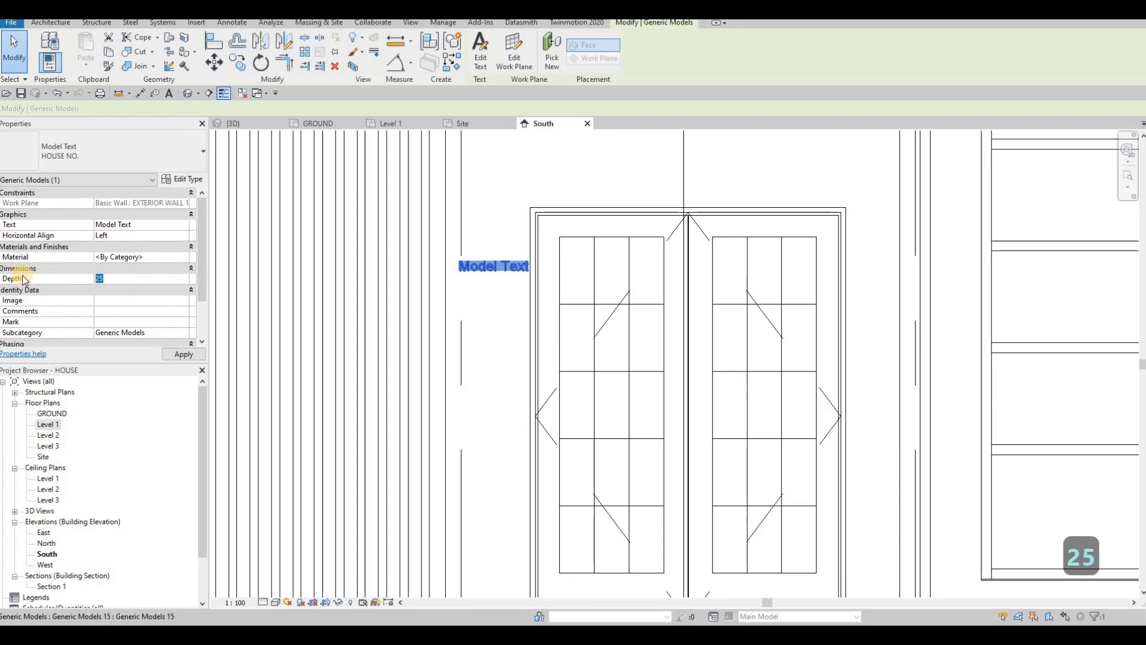
type("30")
Step: Assign Aluminum 1100-O from AEC Materials > Metal as the model text's material
left_click(183, 256)
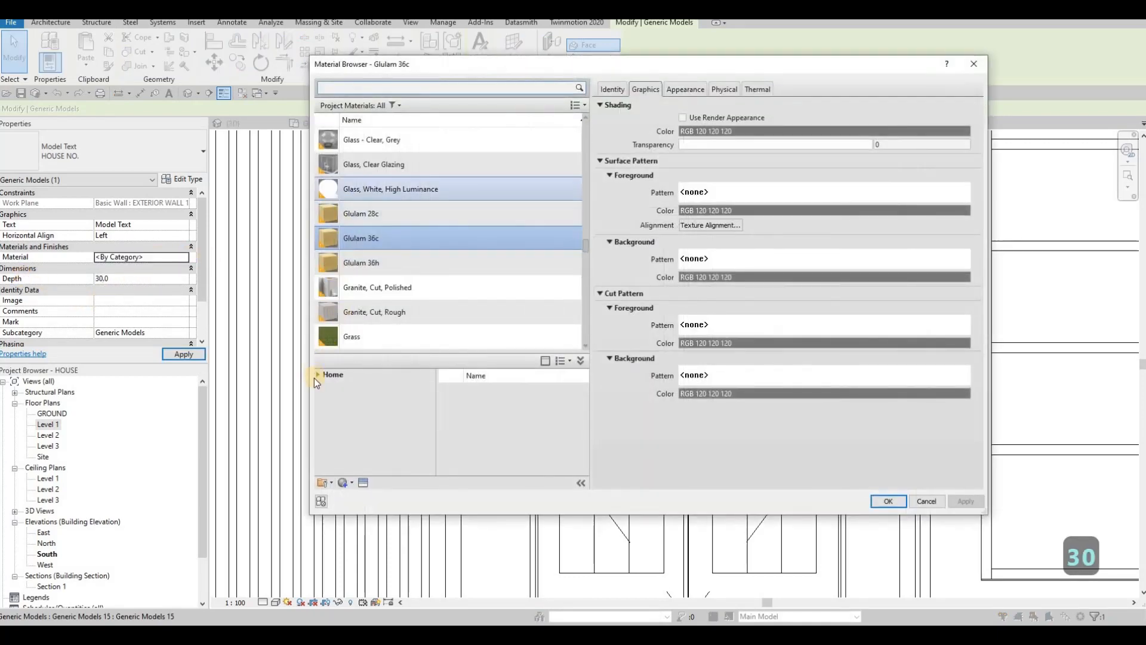
double_click(355, 396)
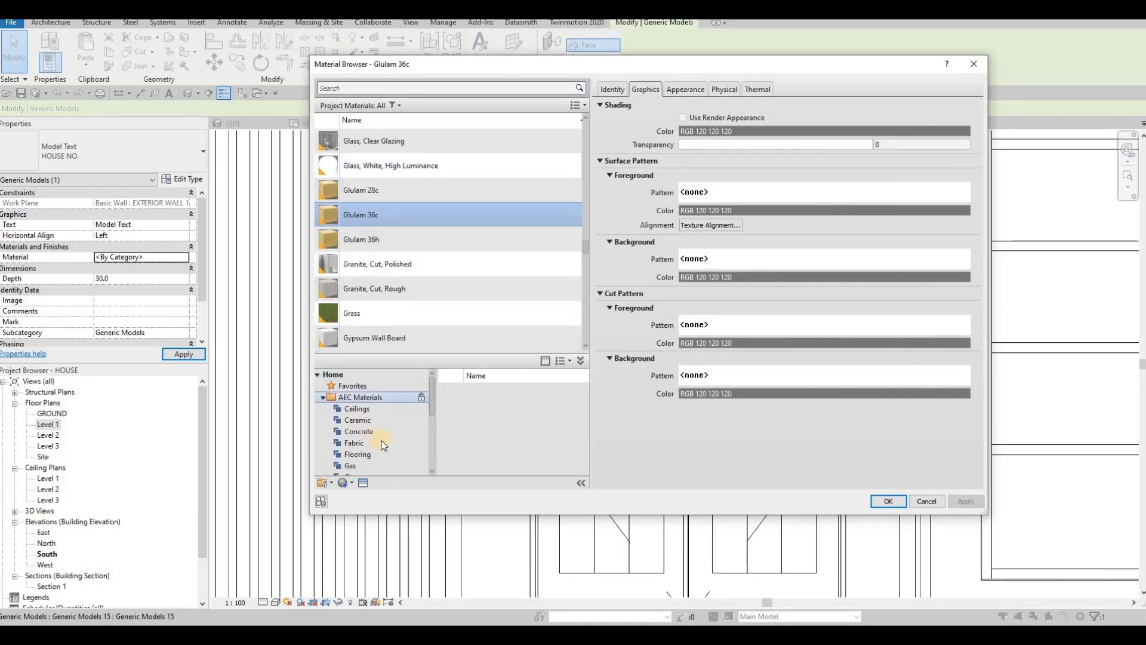
scroll(382, 430, "down", 4)
left_click(367, 393)
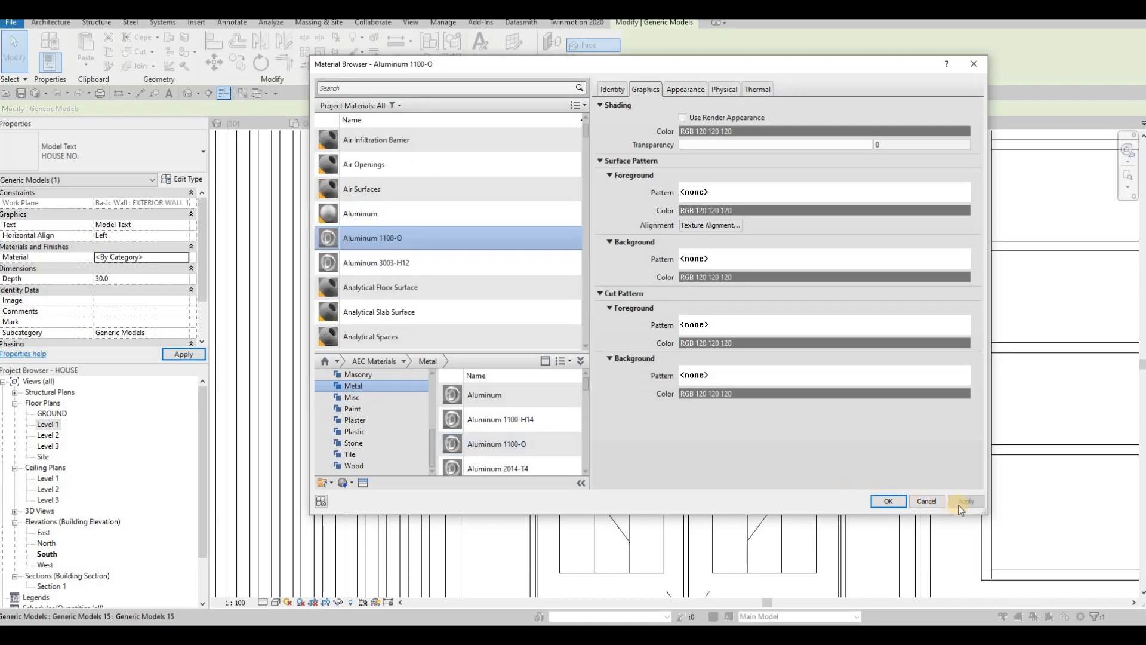
key("Return")
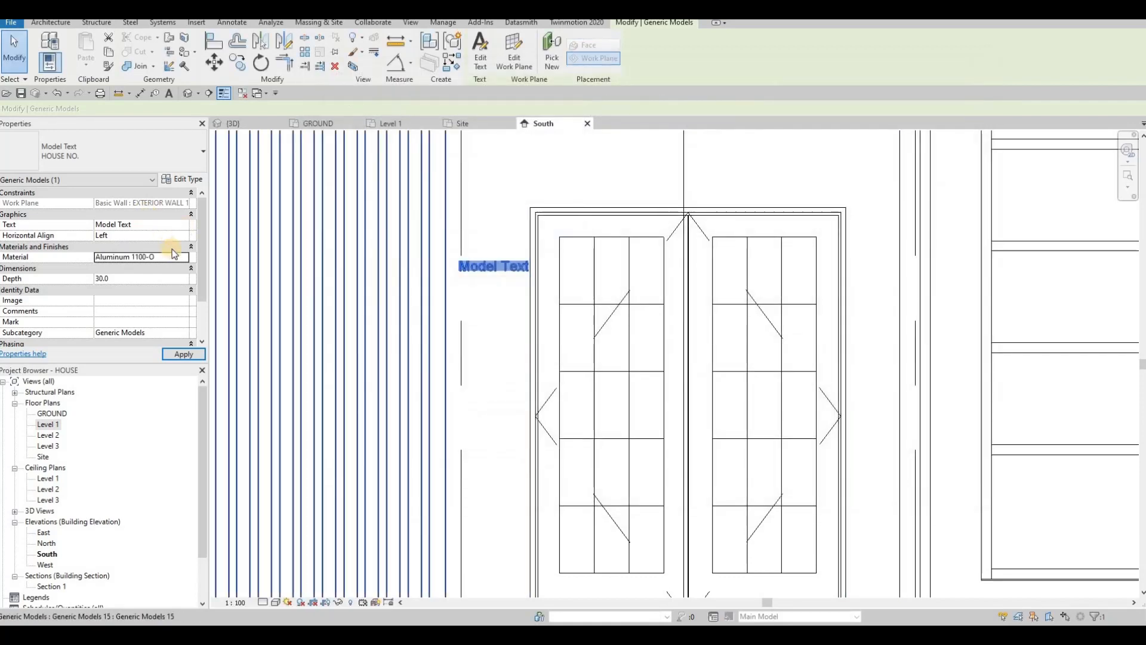
left_click(186, 225)
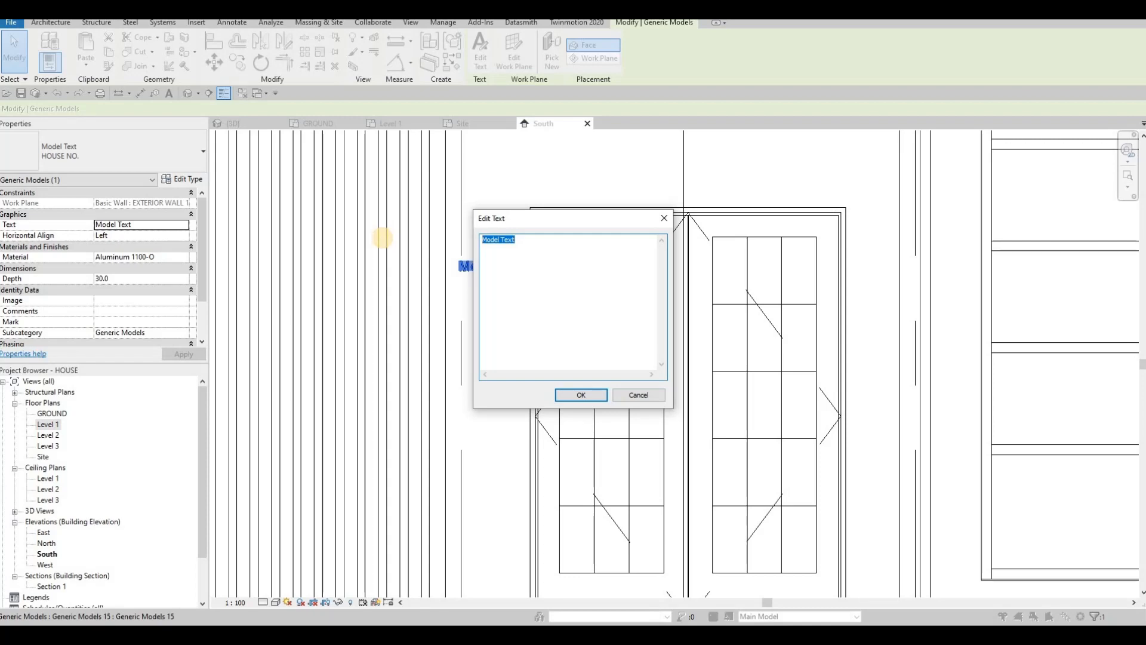
Step: Change the model text content to read 777
type("66")
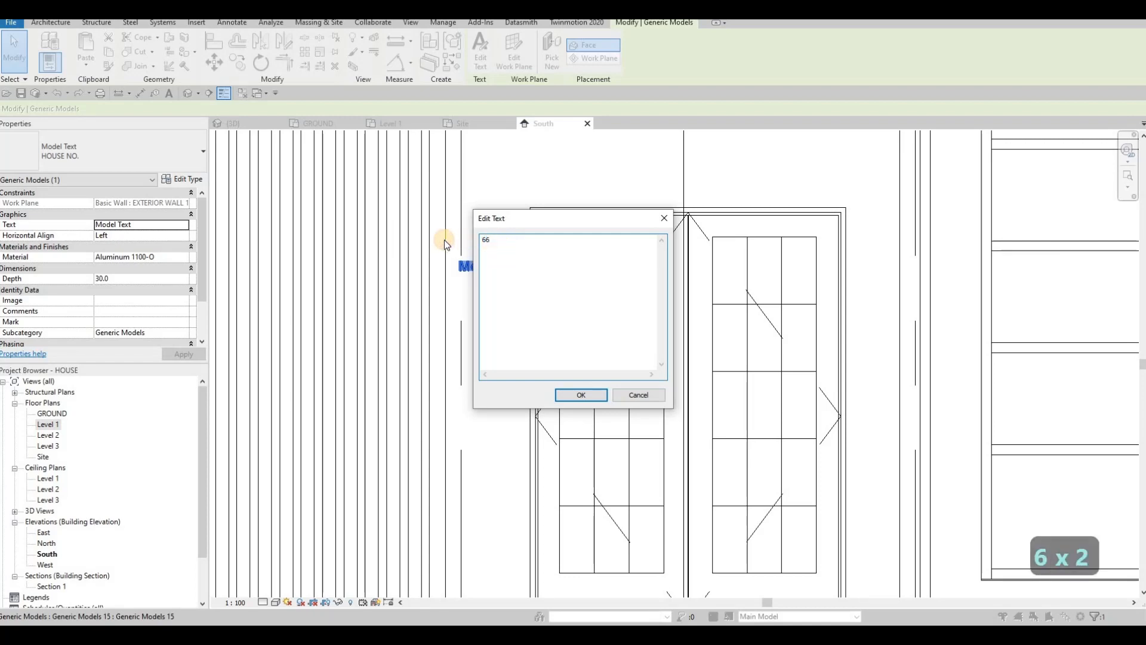
key("ctrl+a")
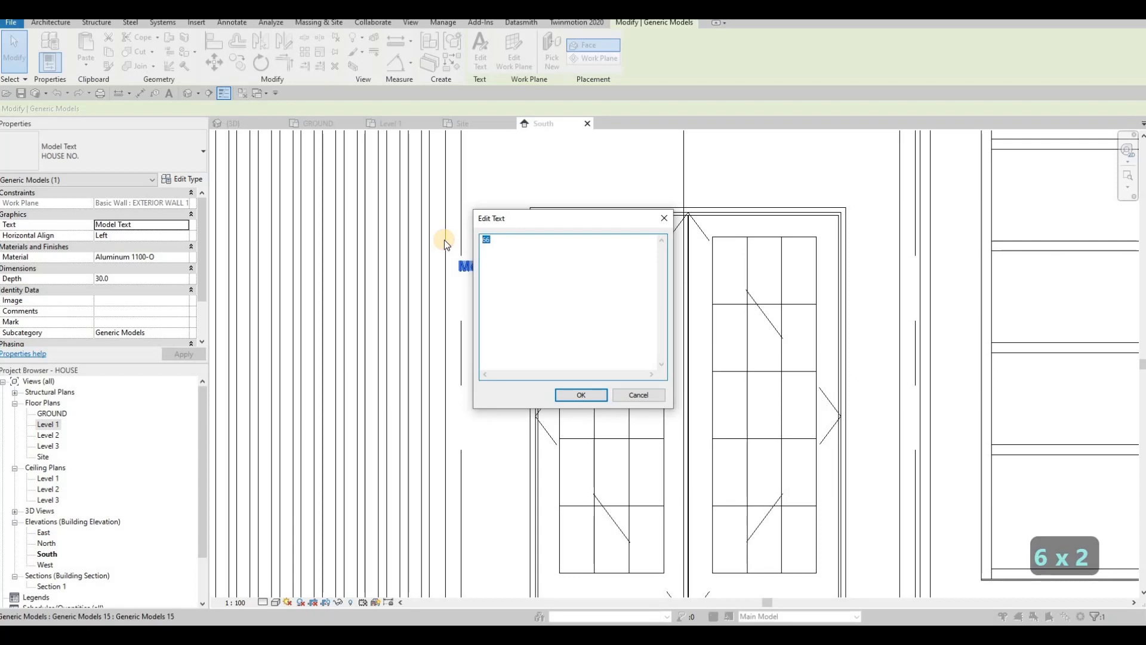
type("777")
left_click(582, 394)
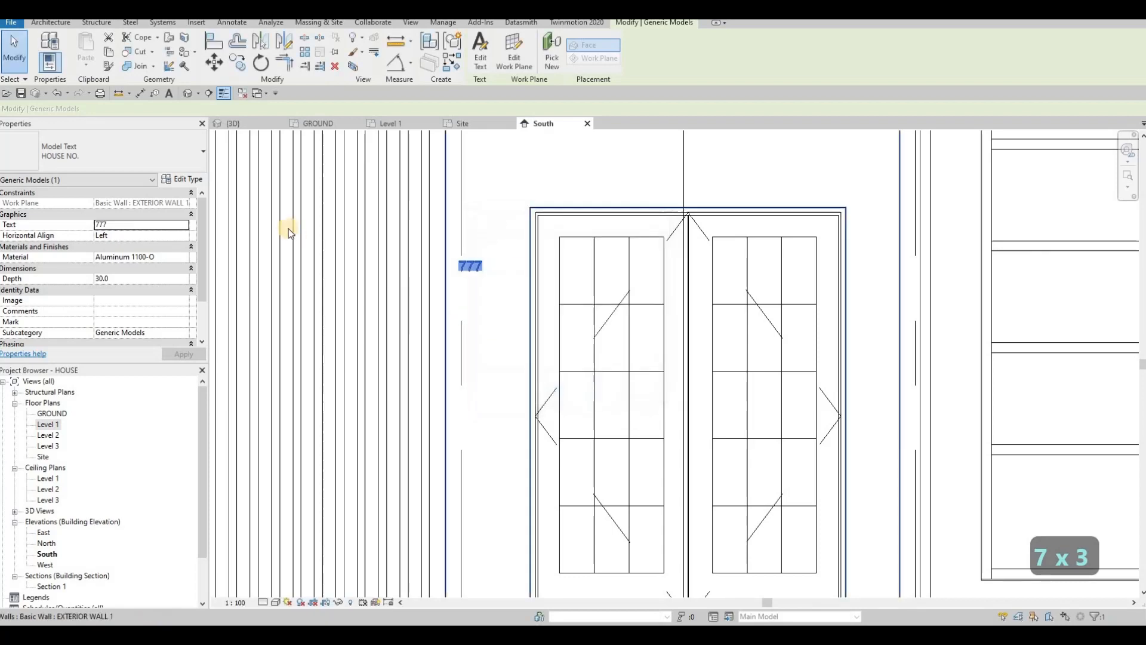
Step: Set the HOUSE NO. text type's Text Size to 150
left_click(183, 179)
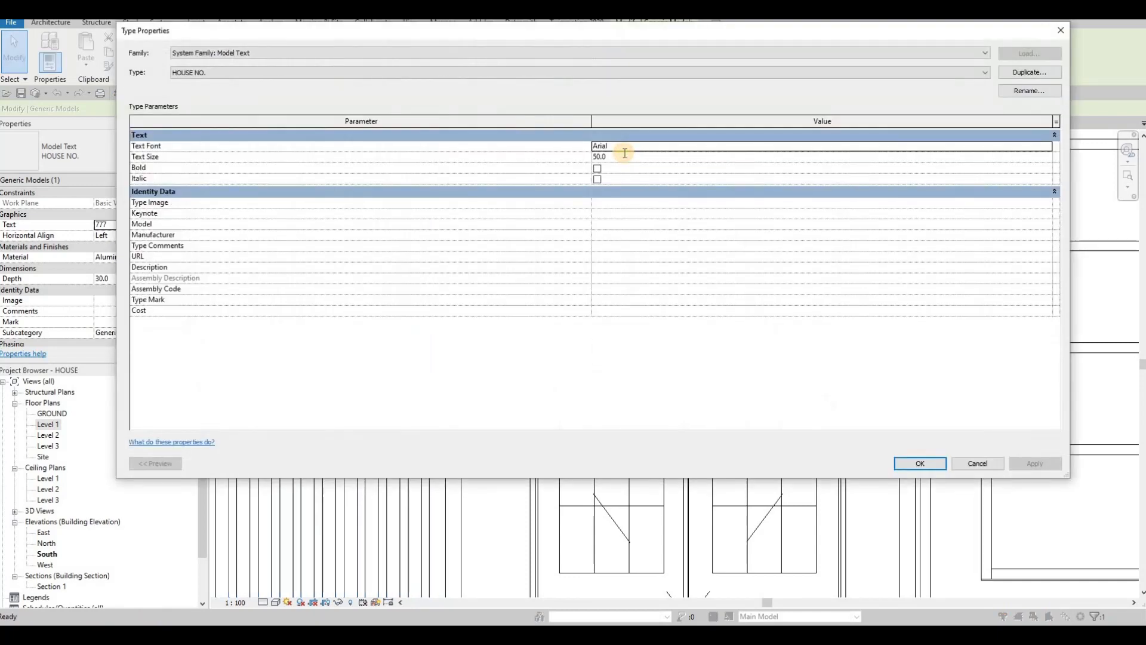
left_click(625, 155)
type("150")
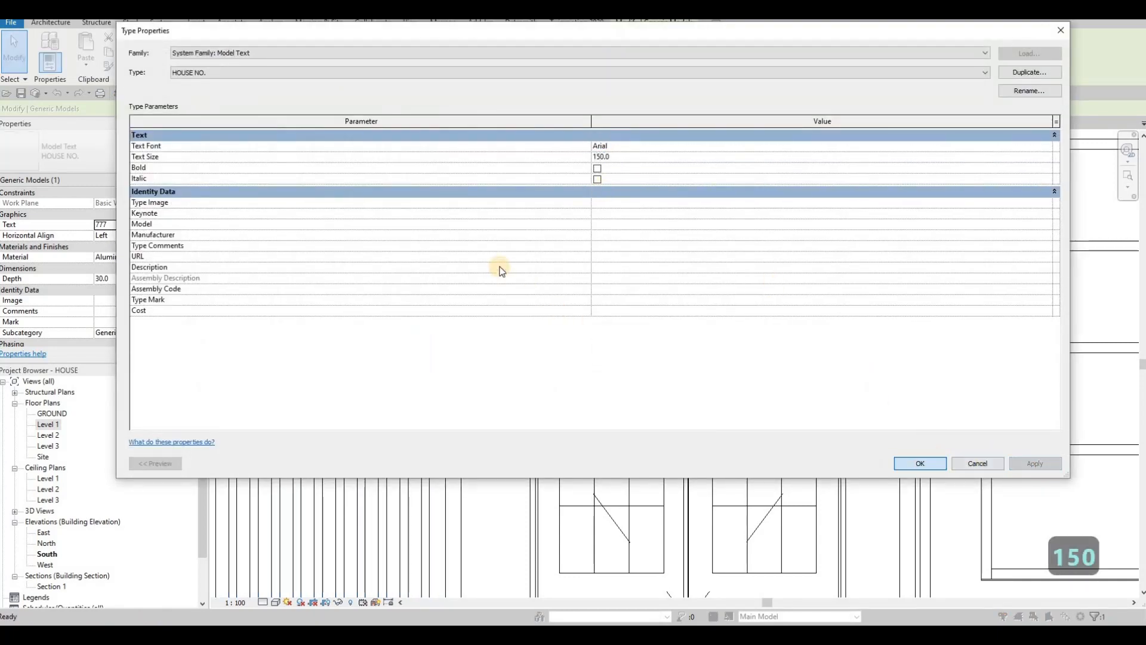
key("Return")
scroll(511, 315, "up", 2)
scroll(525, 313, "down", 3)
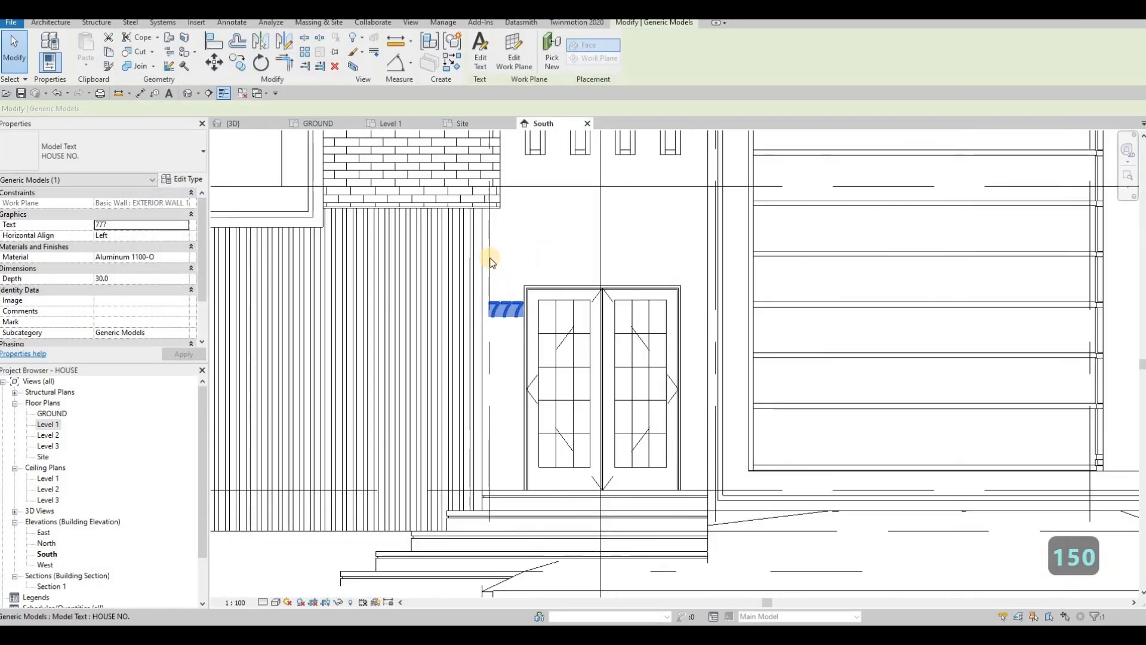
Step: Drag the 777 house number to the upper left of the front door
left_click(504, 309)
scroll(505, 316, "up", 1)
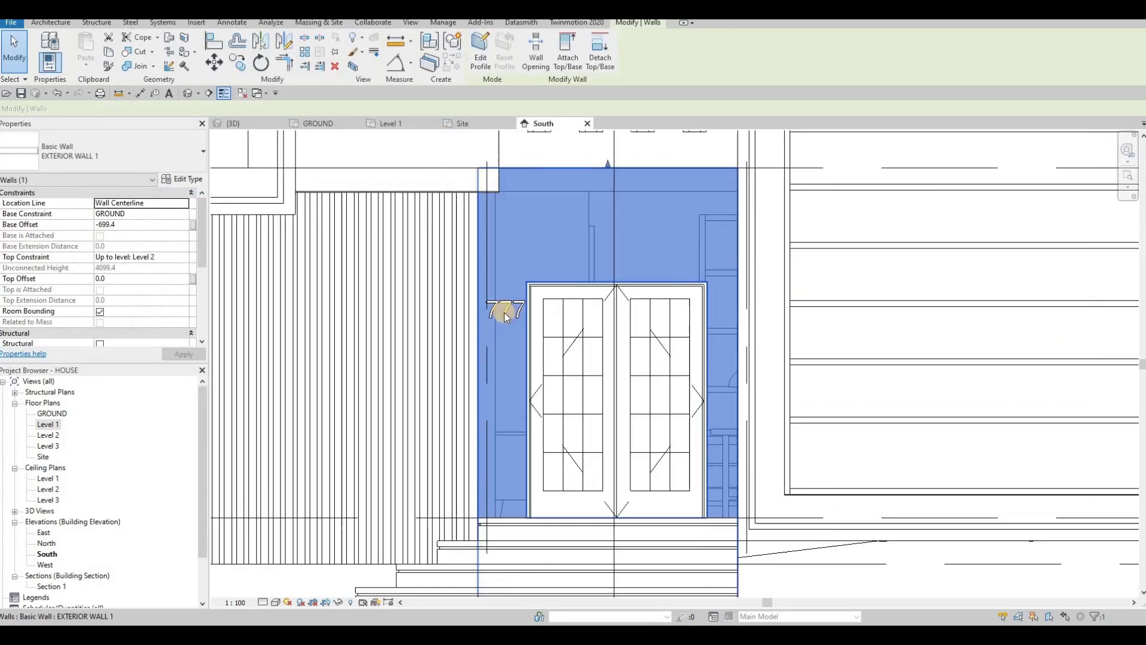
scroll(504, 315, "up", 2)
key("Escape")
left_click(500, 309)
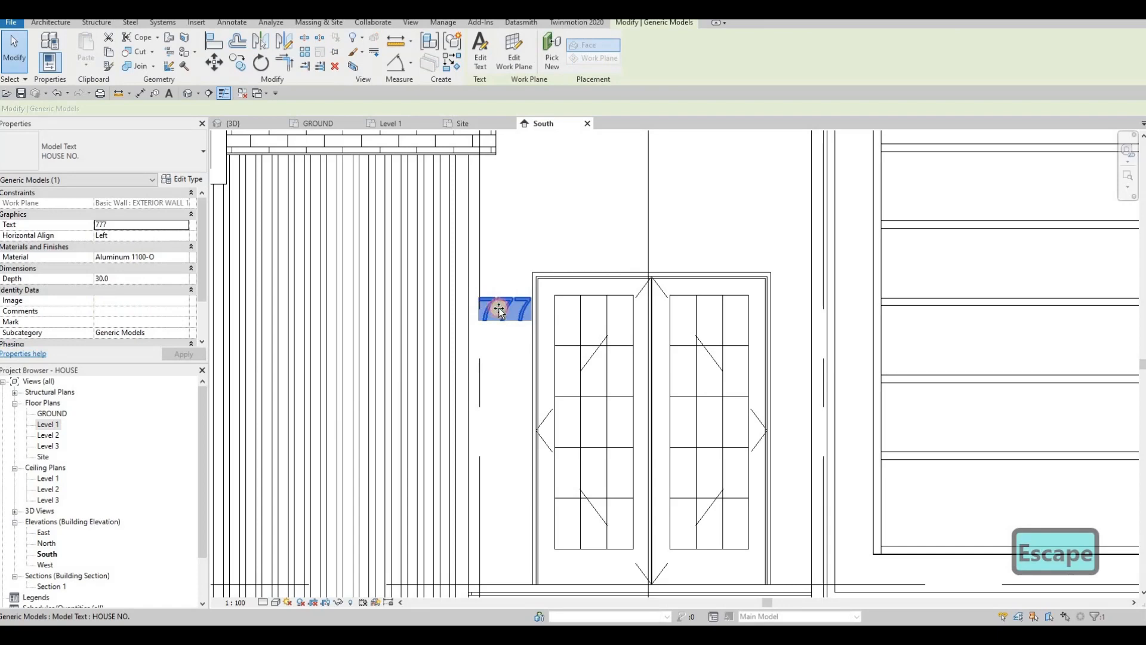
mouse_move(500, 309)
left_mouse_down()
mouse_move(512, 338)
mouse_move(508, 319)
left_mouse_up()
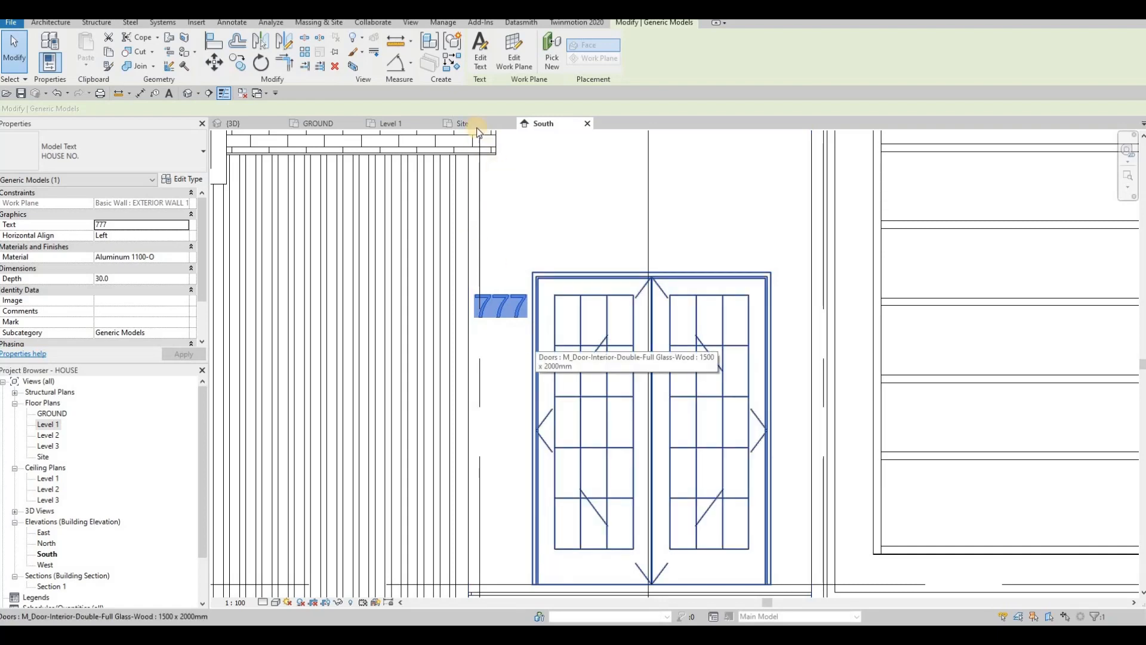
Step: Check the 777 number's placement around the house front in the {3D} view
key("ctrl+Tab")
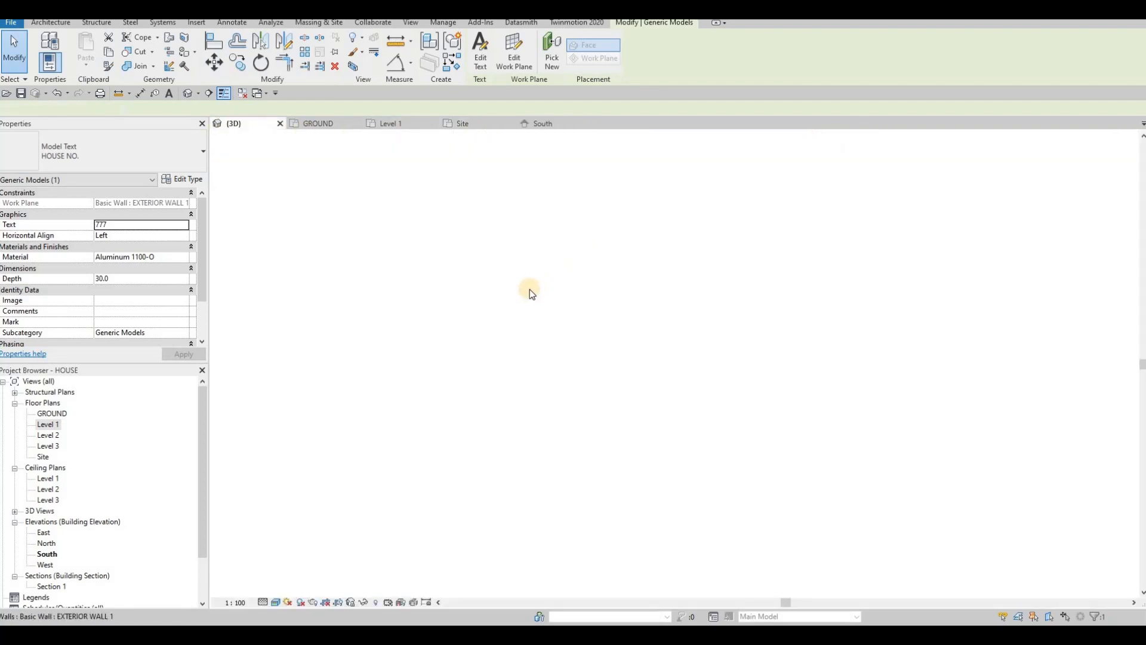
key("Escape")
scroll(607, 265, "up", 6)
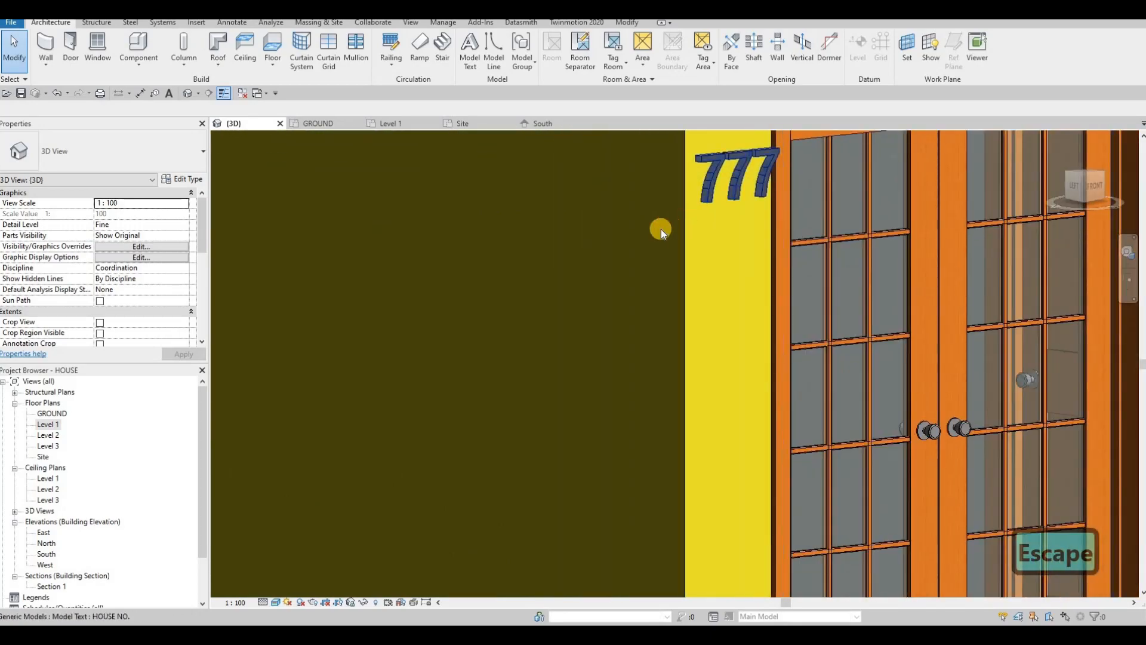
left_click(709, 190)
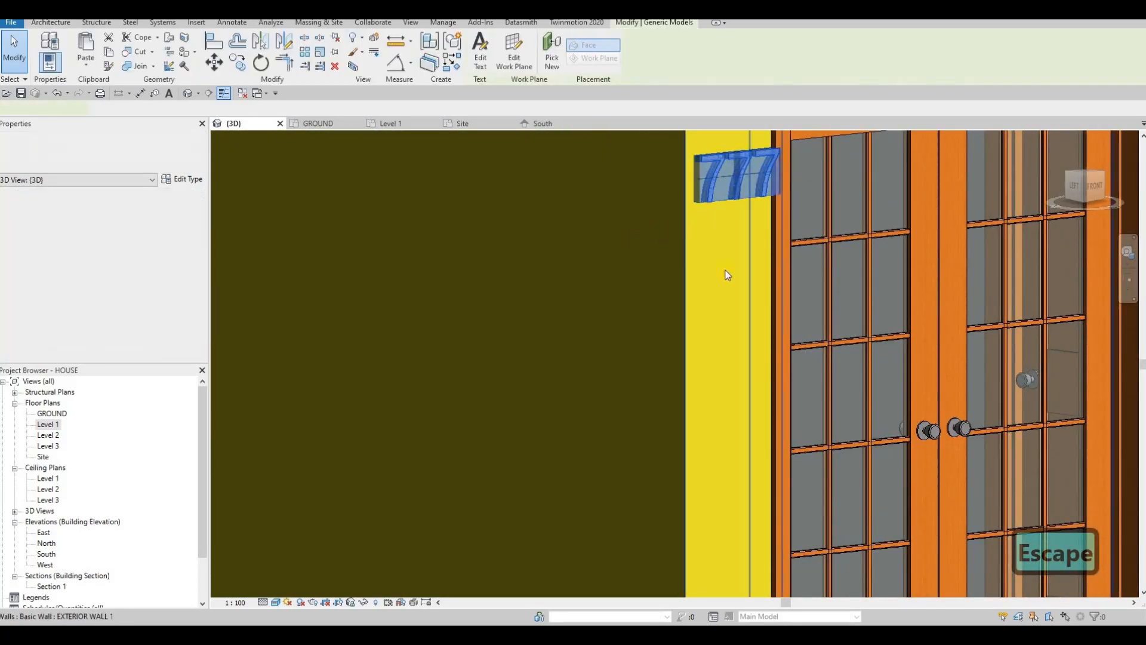
scroll(727, 274, "down", 3)
key("Escape")
scroll(655, 309, "down", 5)
middle_click_drag(654, 309, 530, 303, "shift")
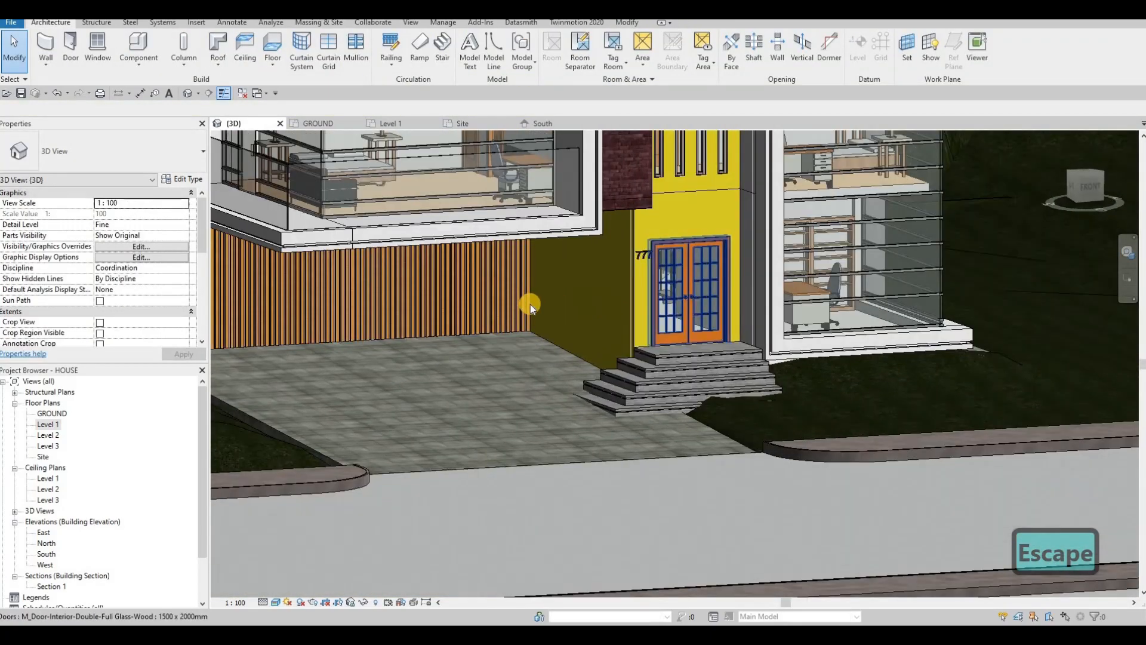
scroll(565, 271, "up", 8)
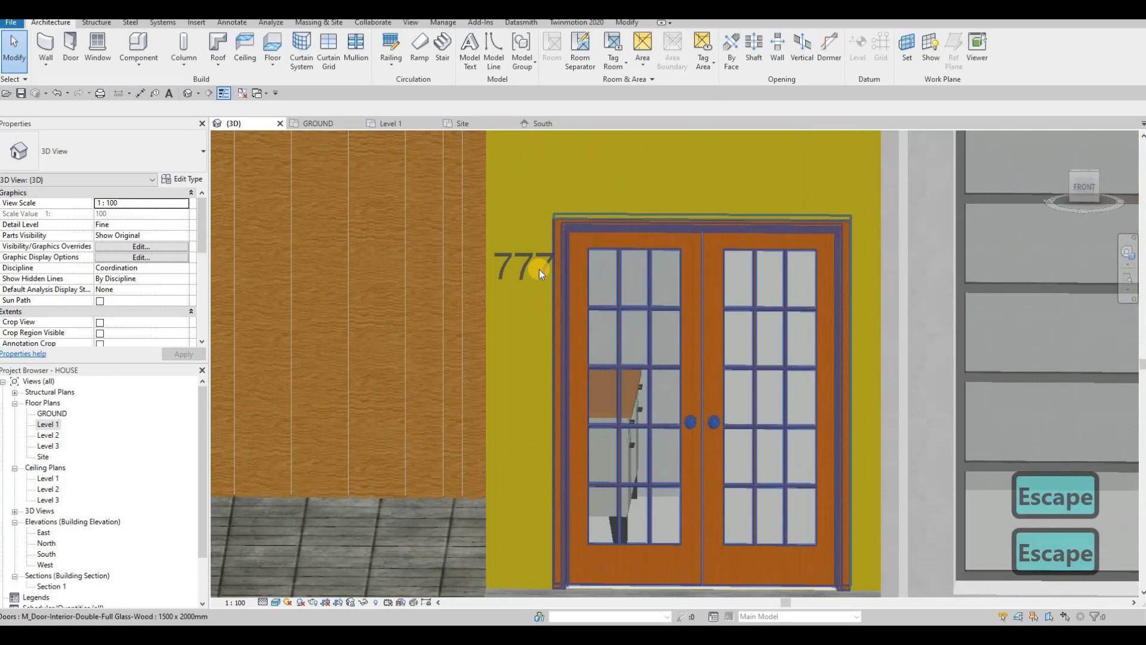
left_click(539, 270)
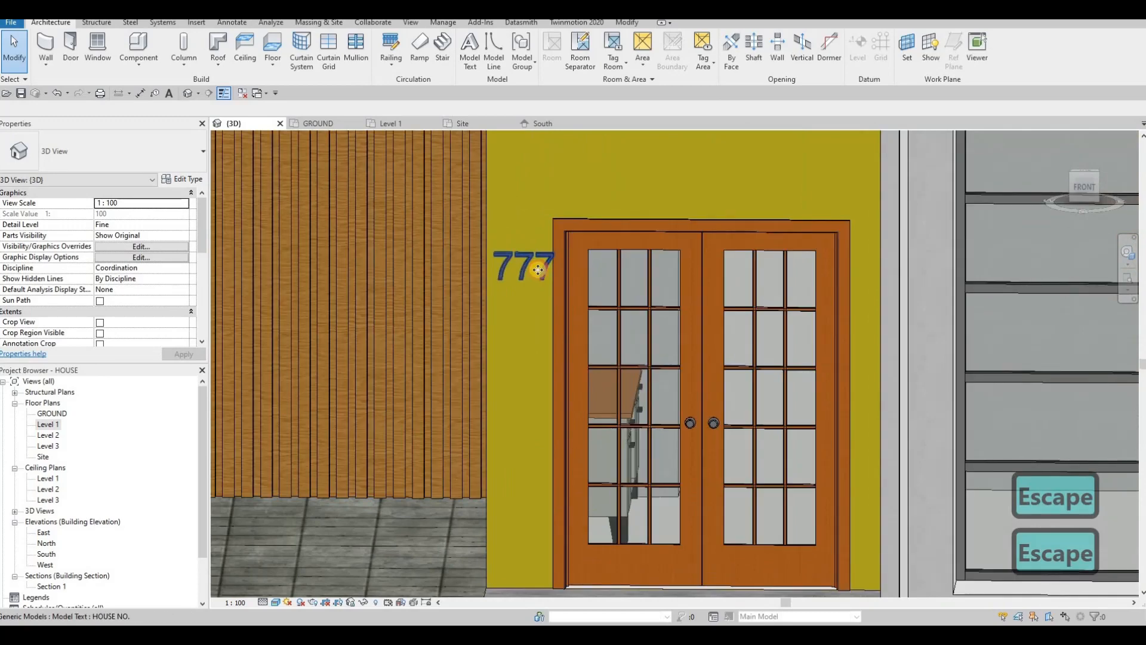
Step: Fine-tune the 777 number's position with arrow-key nudges in the South elevation
left_click(537, 124)
scroll(489, 292, "up", 2)
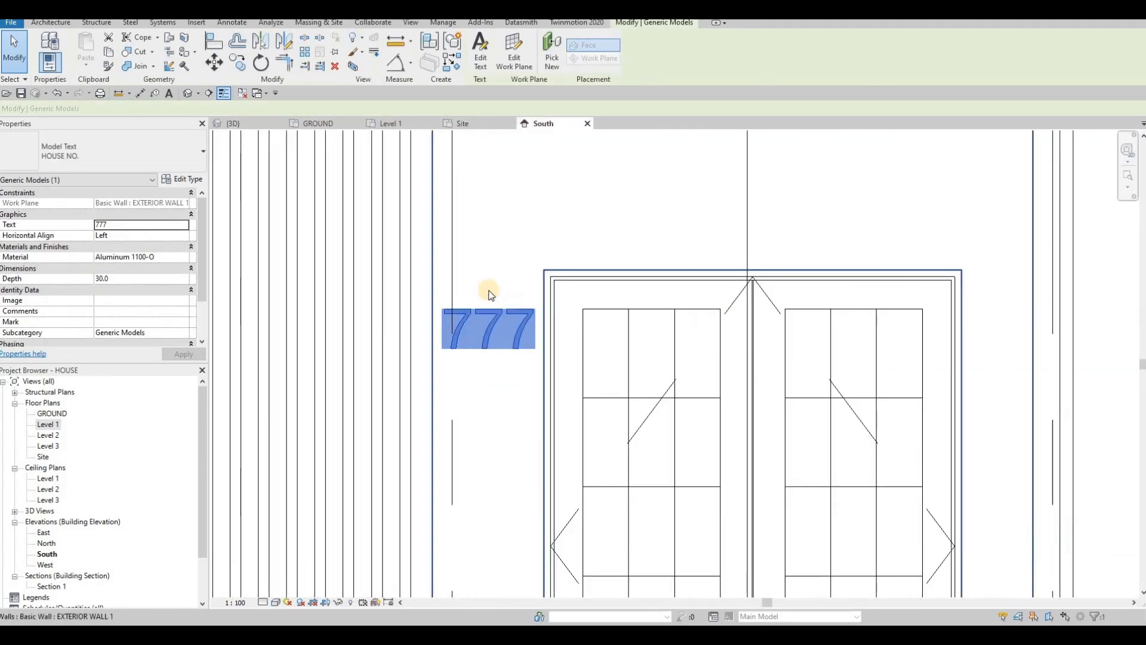
key("Left")
key("Left")
key("Right")
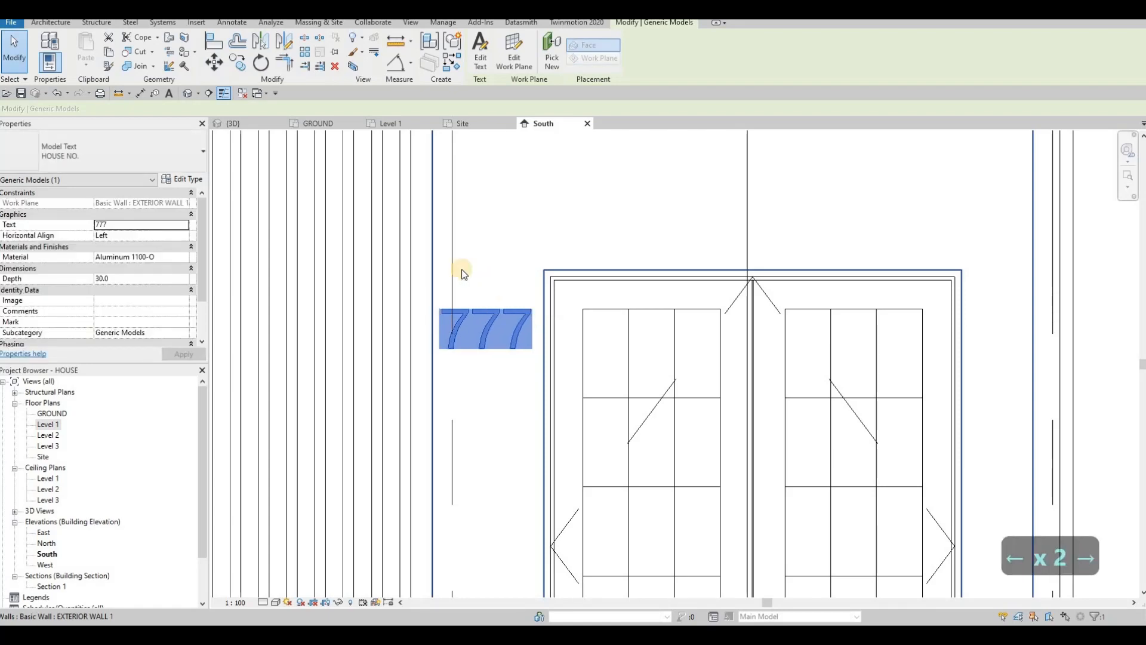
key("Escape")
key("Escape")
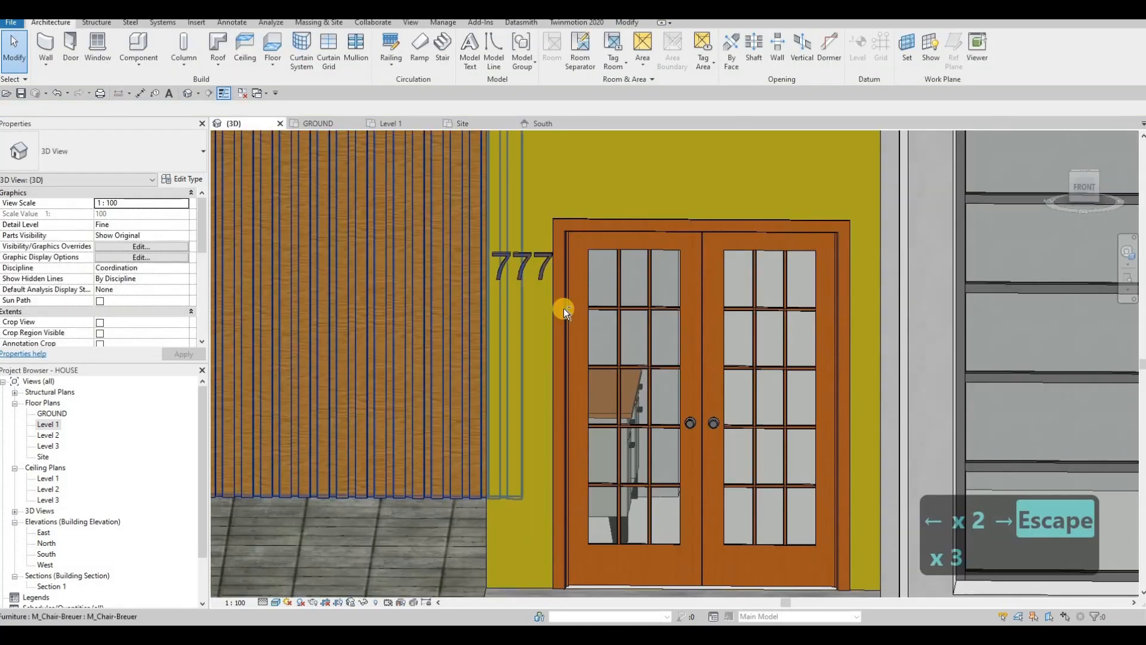
scroll(563, 308, "down", 2)
Step: Orbit the 3D view to review the entrance and house front from low and high angles
middle_click_drag(649, 284, 730, 318, "shift")
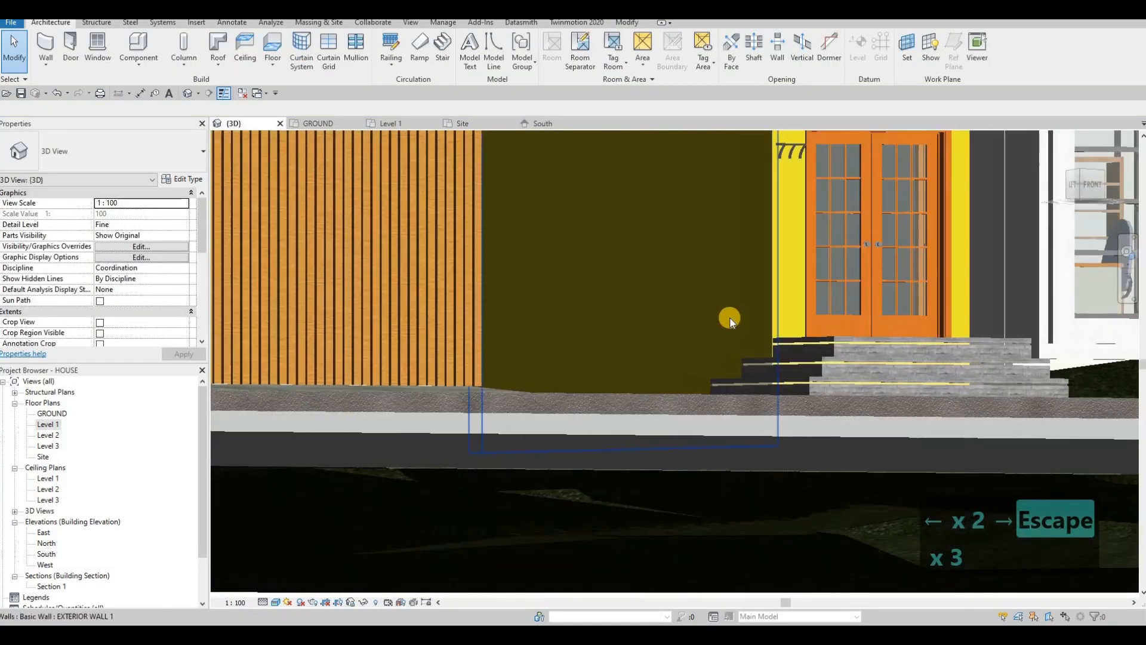
key("Escape")
middle_click_drag(611, 351, 473, 317, "shift")
scroll(589, 327, "down", 1)
scroll(532, 358, "down", 2)
middle_click_drag(541, 359, 616, 369, "shift")
scroll(613, 375, "down", 3)
key("F1")
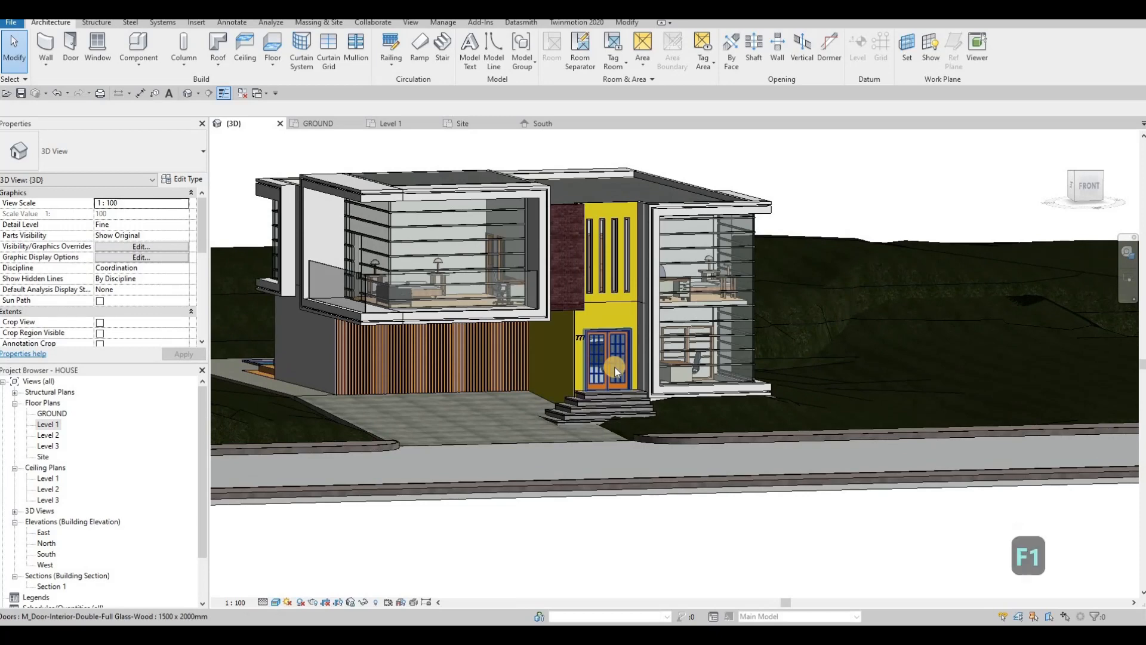
middle_click_drag(589, 511, 588, 491, "shift")
scroll(549, 474, "up", 2)
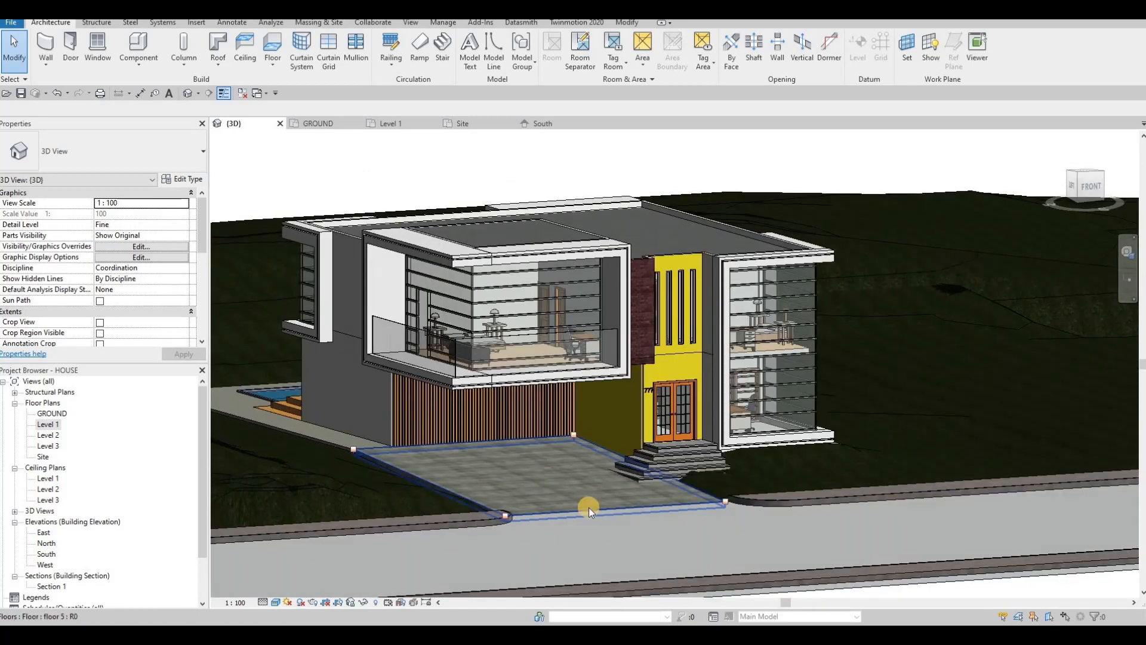